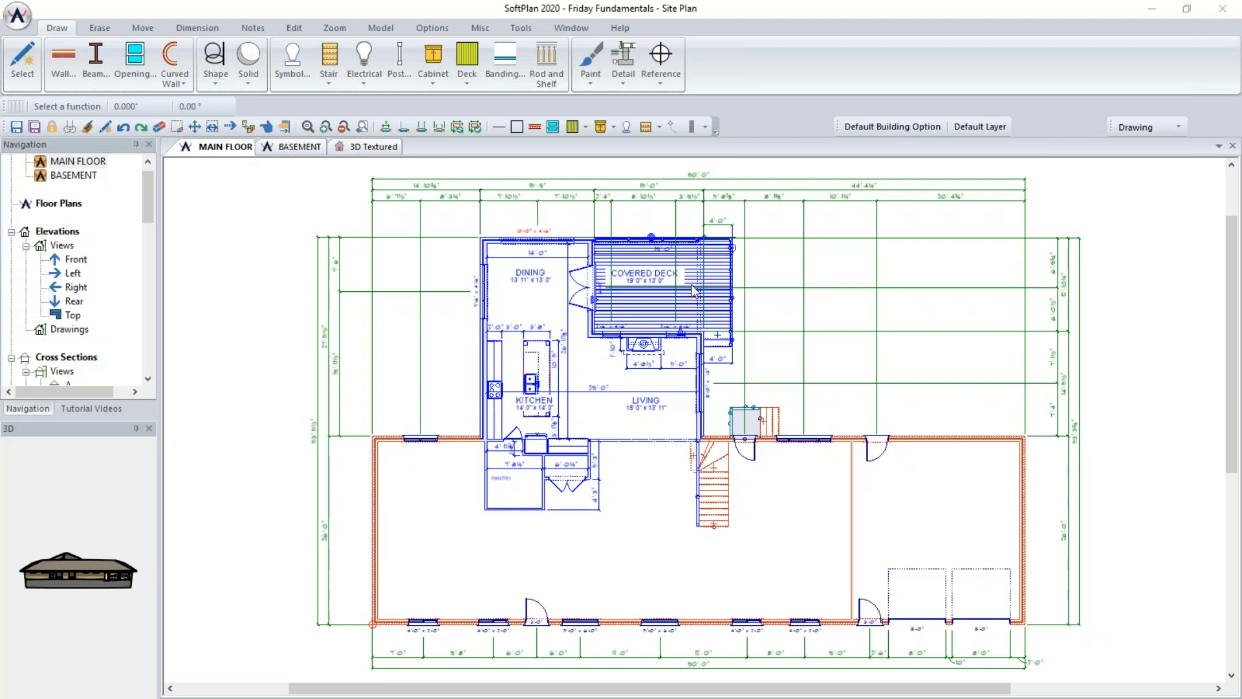
# - Hide the Addition building option so only the existing building shows in the plan
pyautogui.click(893, 127)
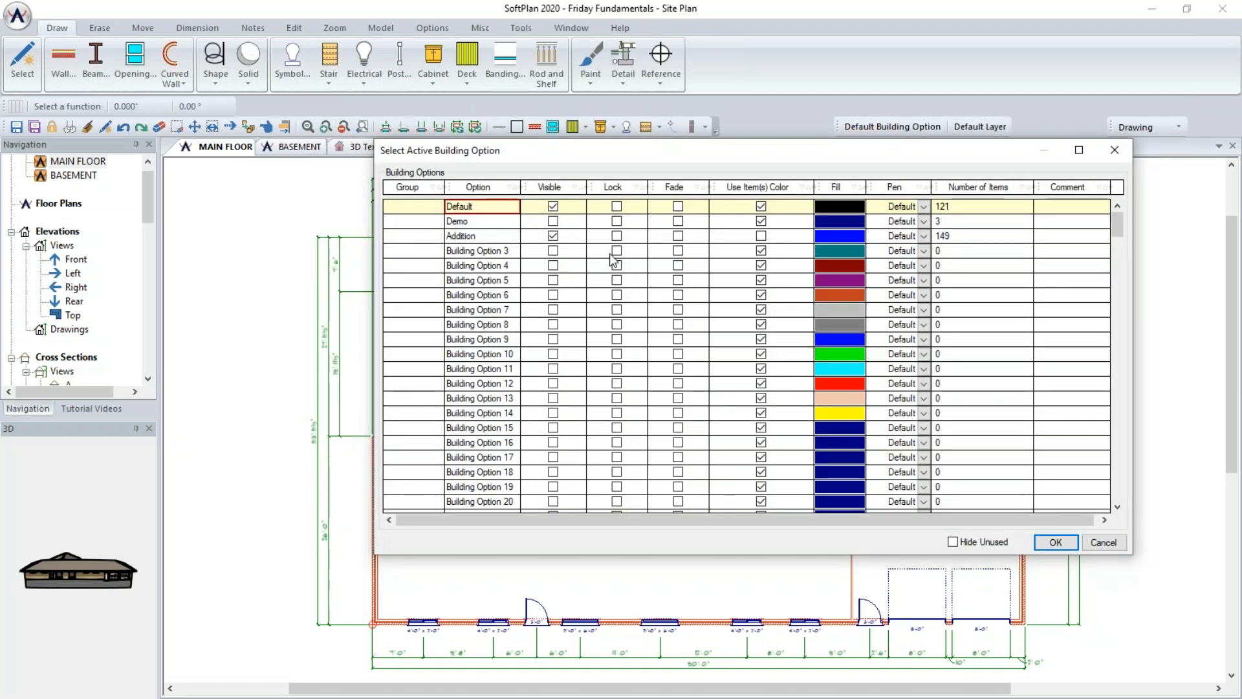
pyautogui.click(553, 235)
pyautogui.click(554, 226)
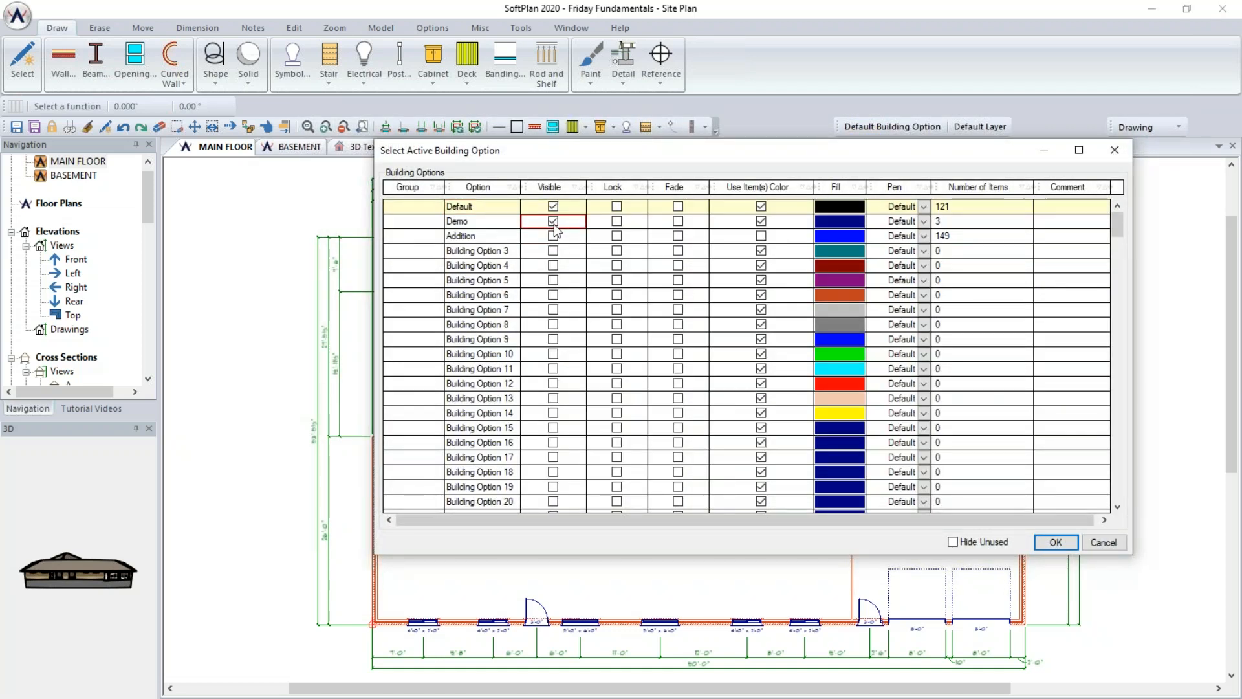
pyautogui.click(1055, 544)
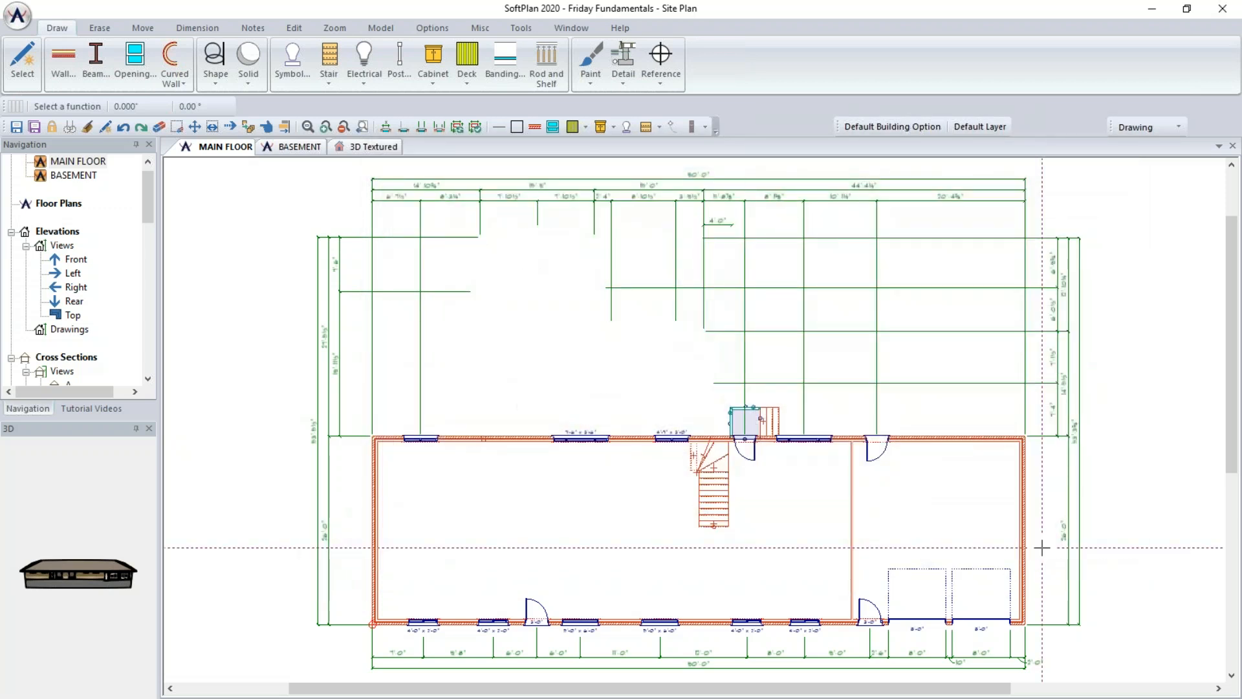
# - In the 3D Textured view, make the Addition building option visible and hide the Demo option
pyautogui.click(379, 148)
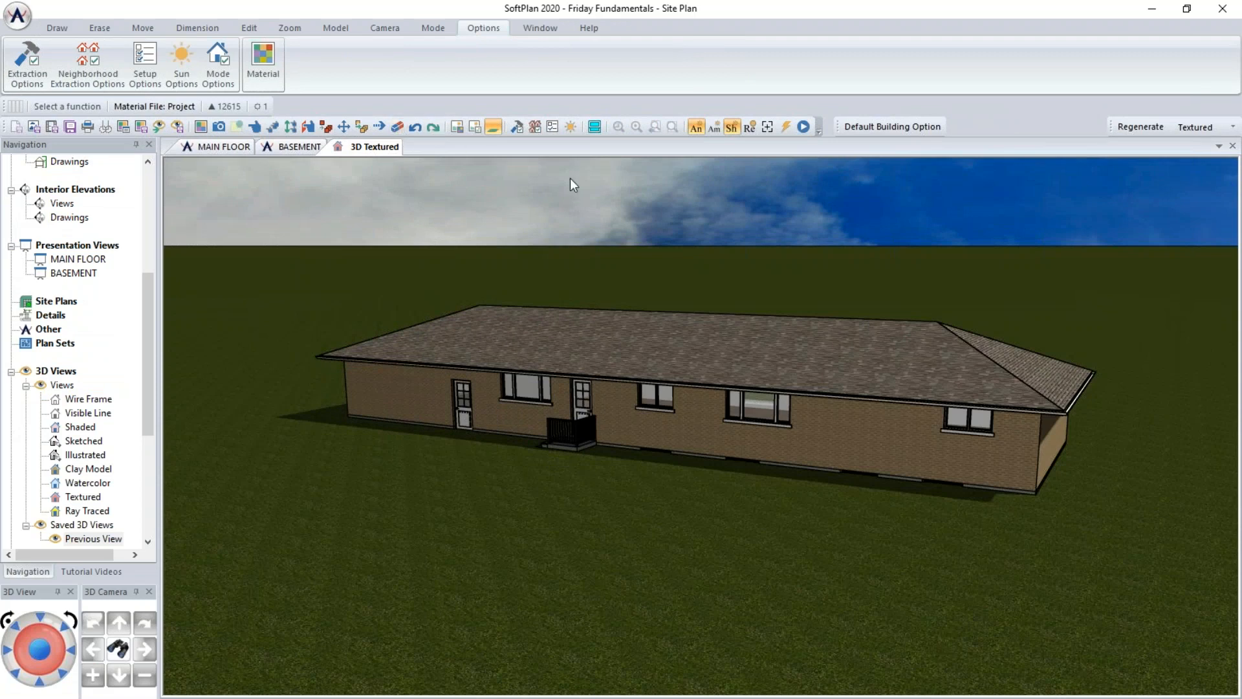
pyautogui.click(941, 127)
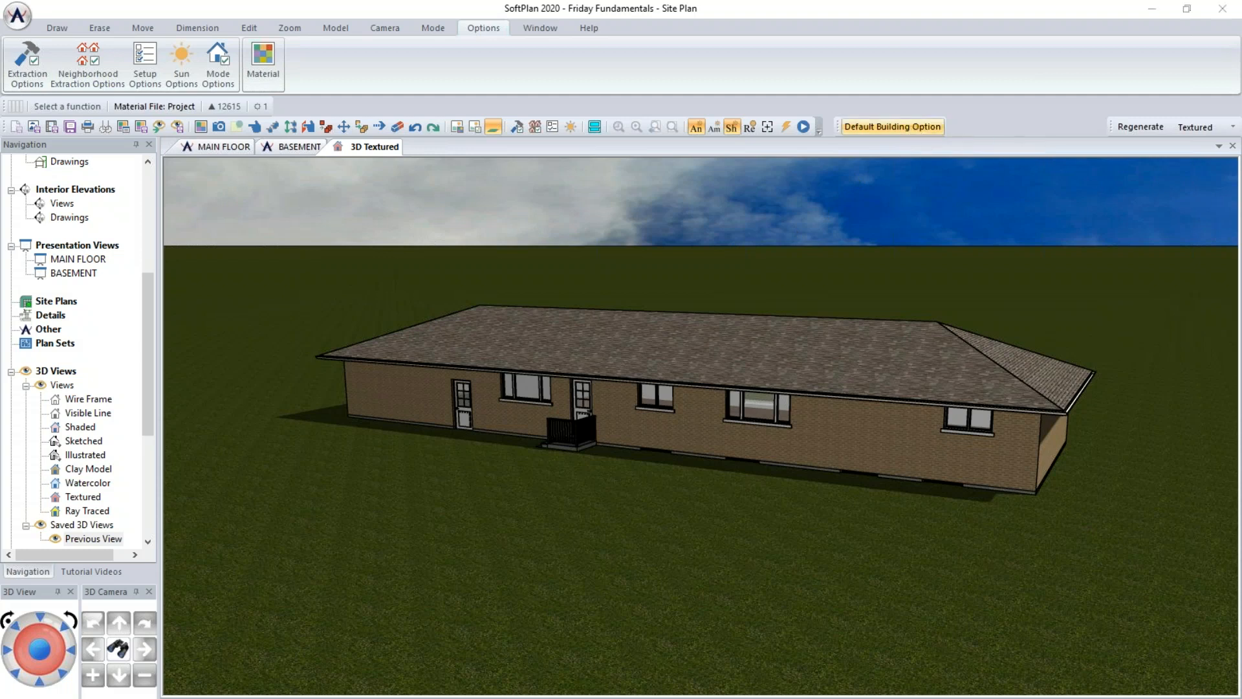
pyautogui.click(554, 236)
pyautogui.click(554, 221)
pyautogui.click(554, 235)
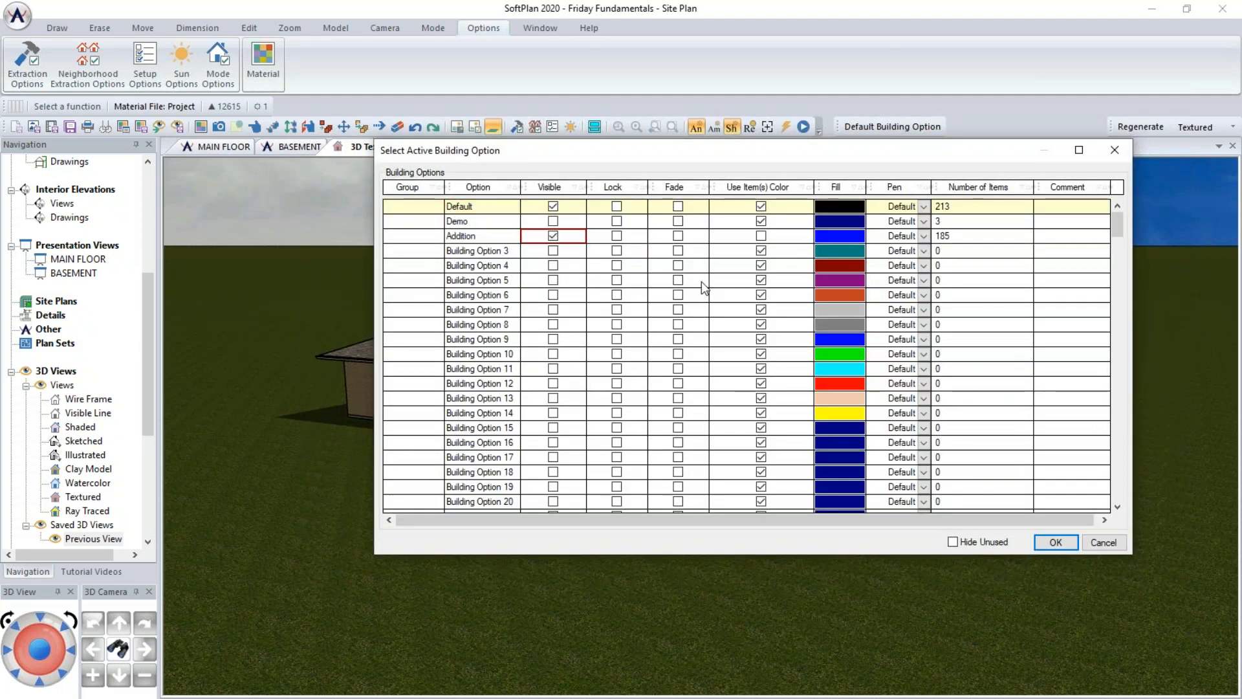
pyautogui.click(1057, 543)
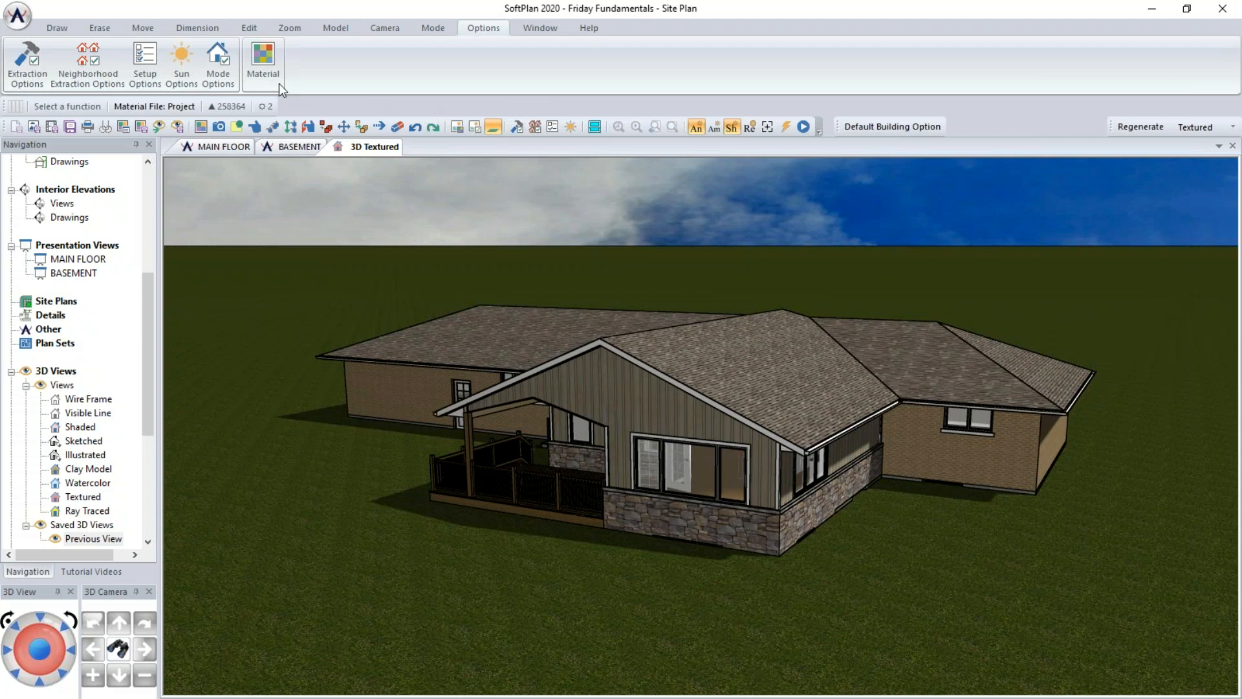
# - Open the 3D setup options and toggle Auto Horizon off and back on to compare the view
pyautogui.click(154, 65)
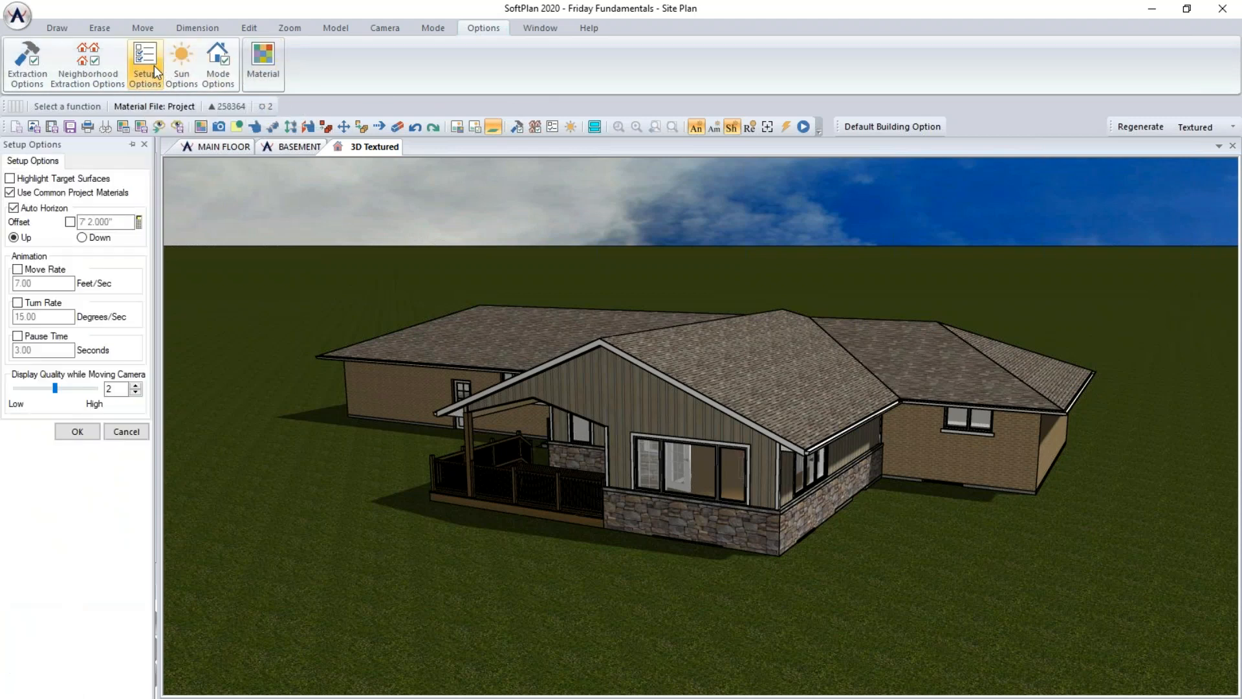
pyautogui.click(14, 209)
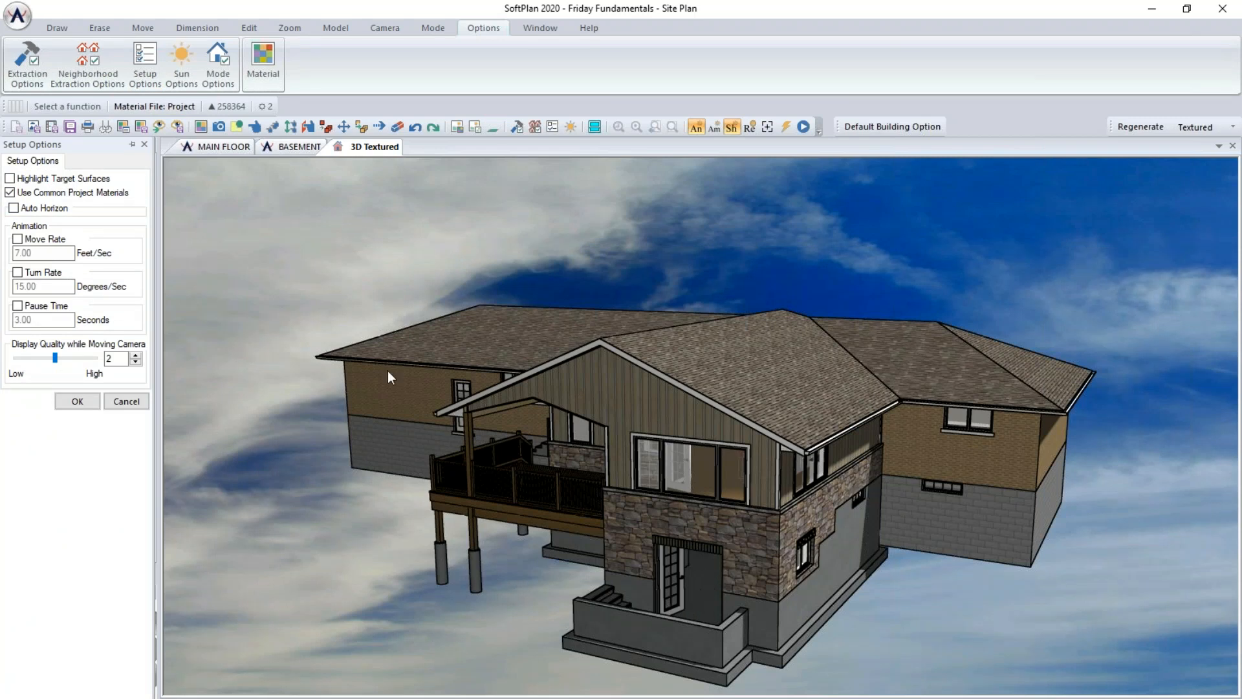
pyautogui.click(28, 209)
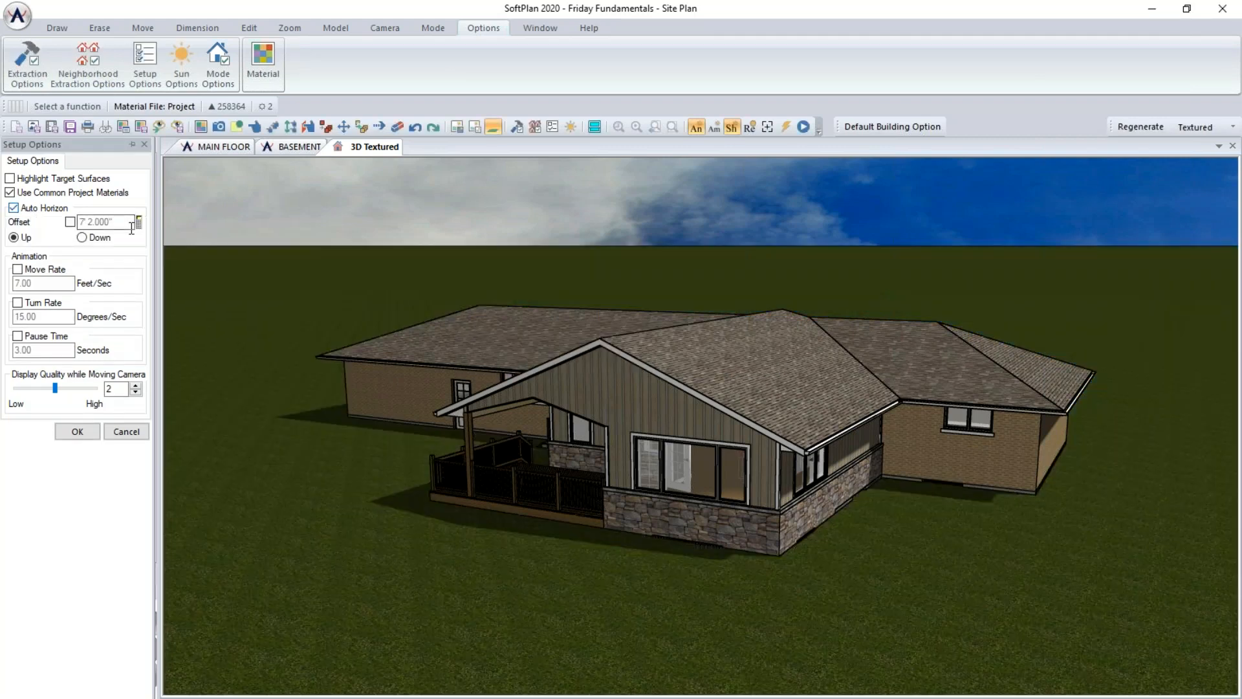
# - Enable the Auto Horizon offset, set it to 2 feet, and apply the setup options
pyautogui.click(69, 222)
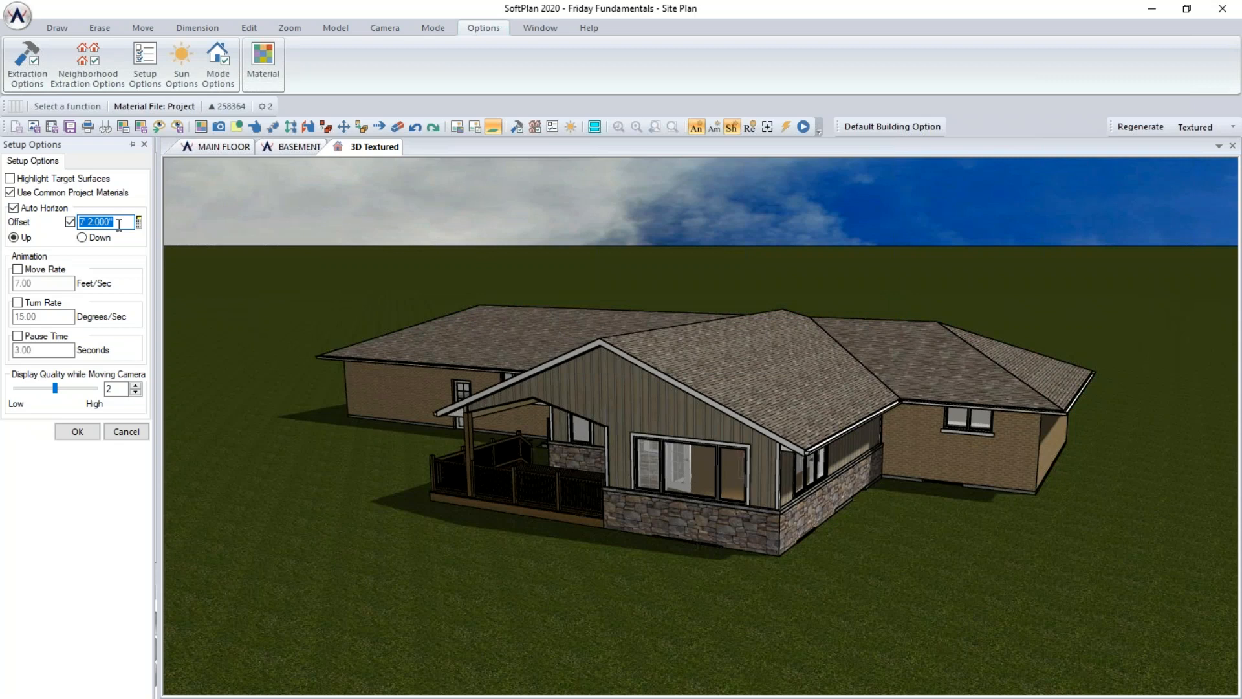
pyautogui.write('2')
pyautogui.press('Return')
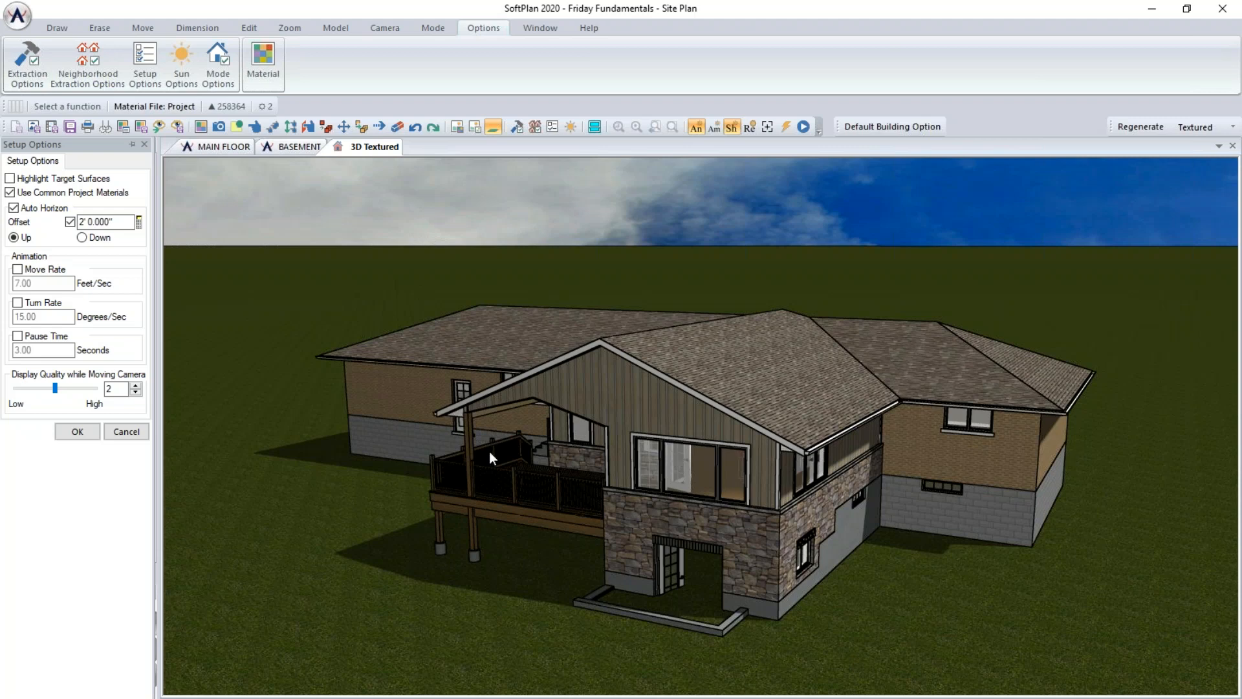
pyautogui.click(126, 432)
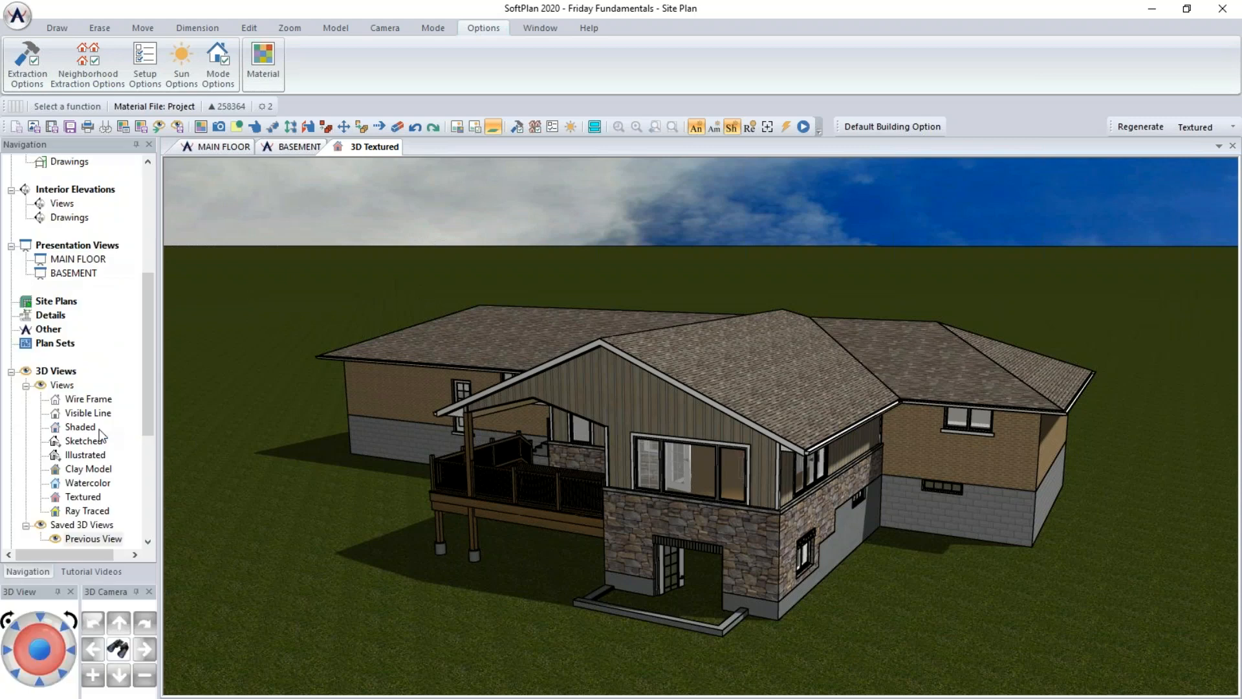
# - Return to the main floor plan and switch the drawing mode to Site
pyautogui.click(237, 147)
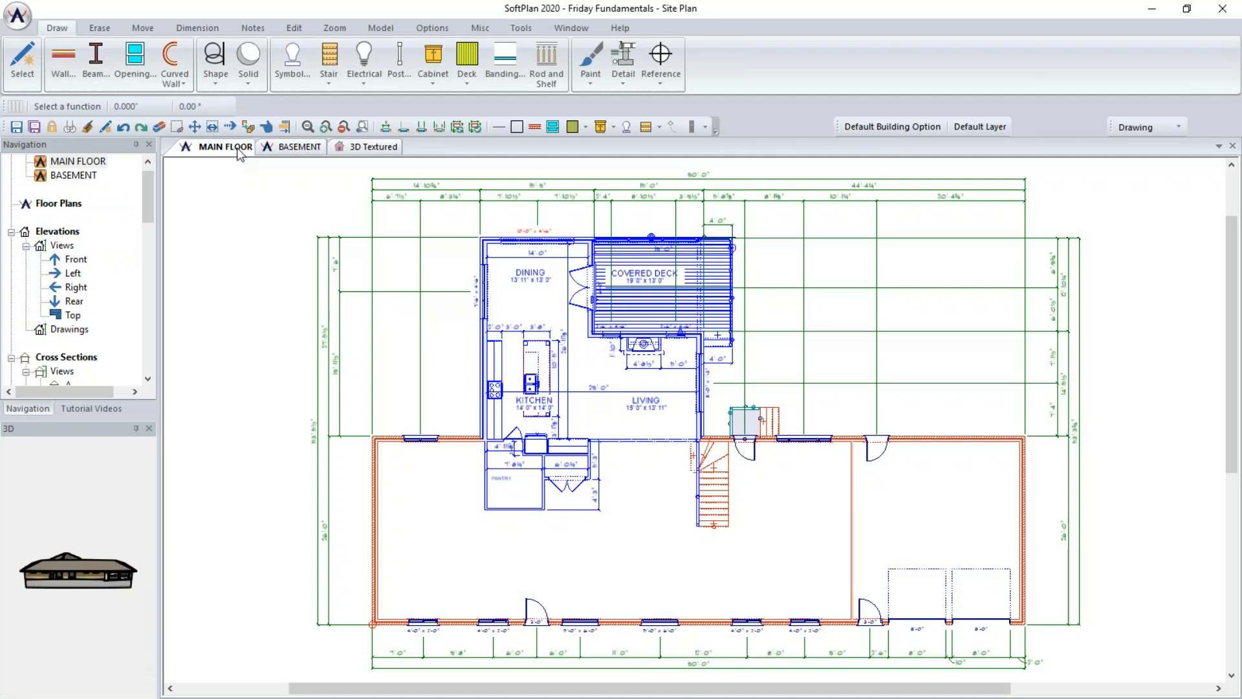
pyautogui.click(1177, 127)
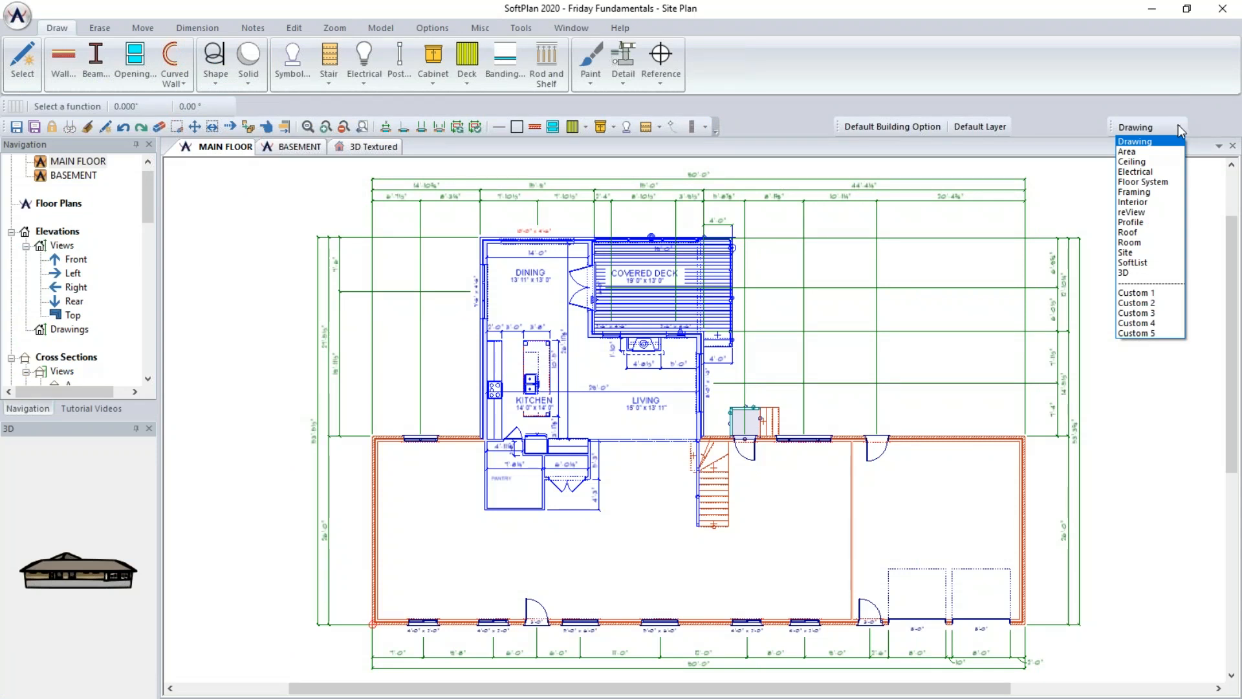
pyautogui.click(1140, 252)
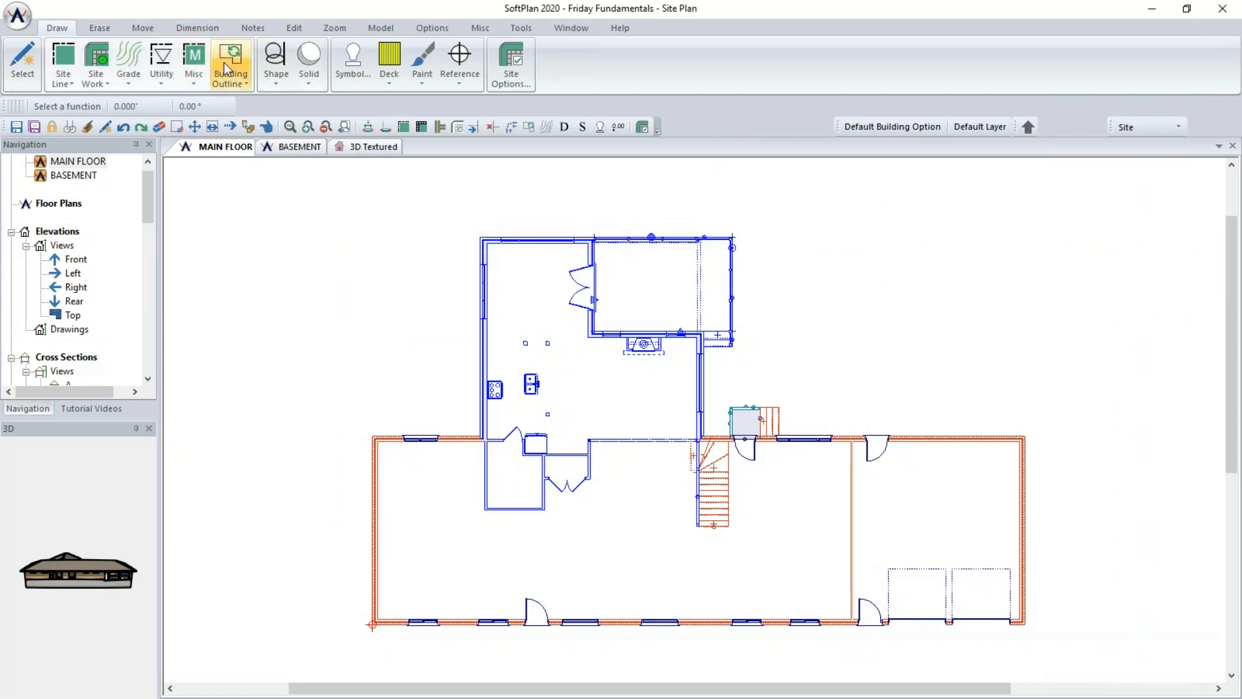
# - Generate a building outline and save the new drawing as Site Plan (image)
pyautogui.click(227, 68)
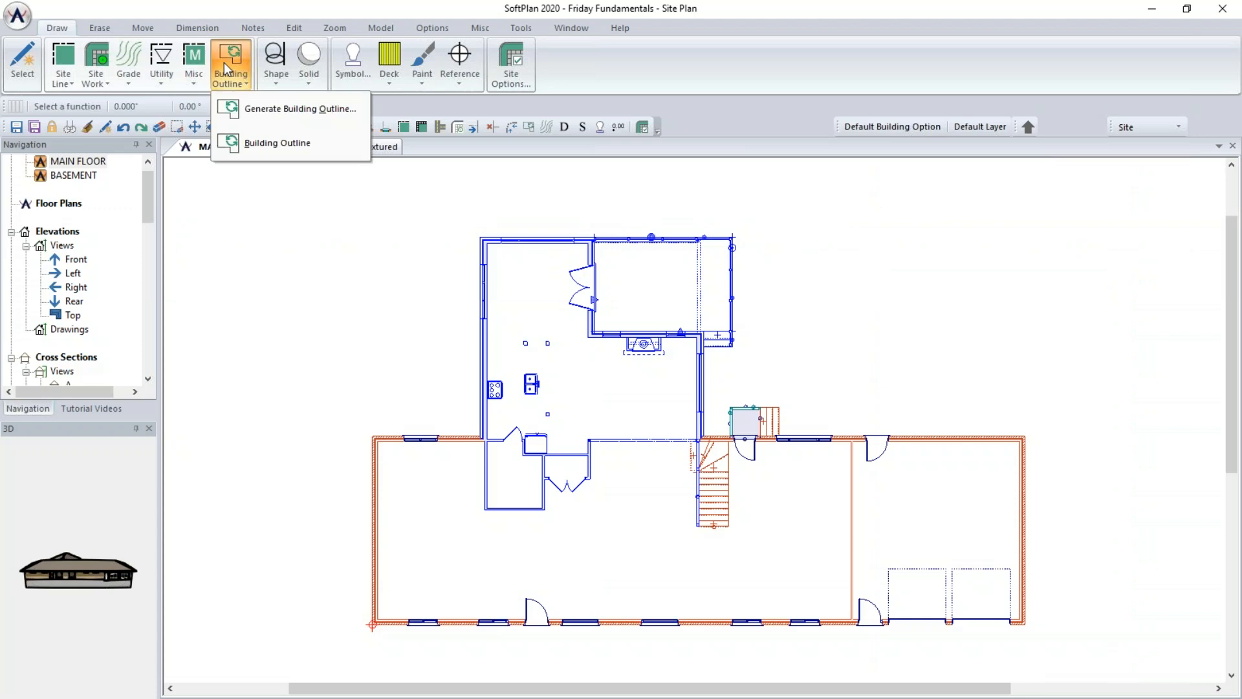
pyautogui.click(240, 103)
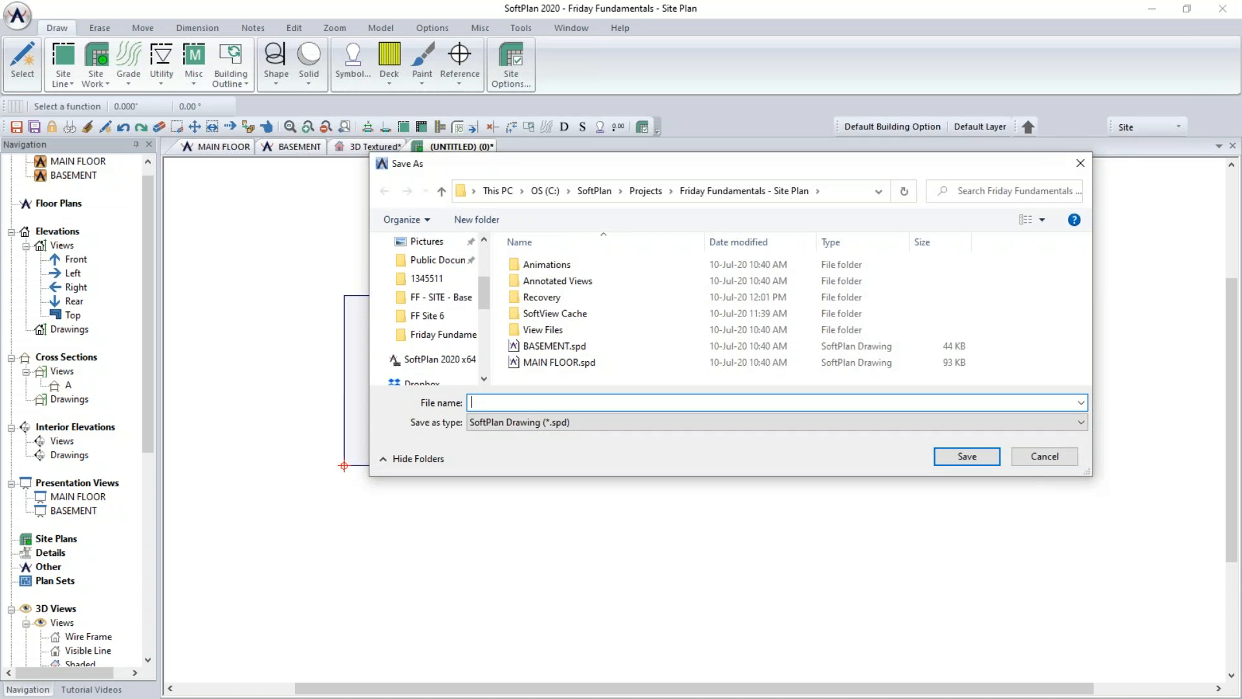
pyautogui.write('Site')
pyautogui.press('BackSpace')
pyautogui.press('BackSpace')
pyautogui.press('BackSpace')
pyautogui.write('ite Plan (image)')
pyautogui.click(984, 458)
pyautogui.scroll(-4, 888, 407)
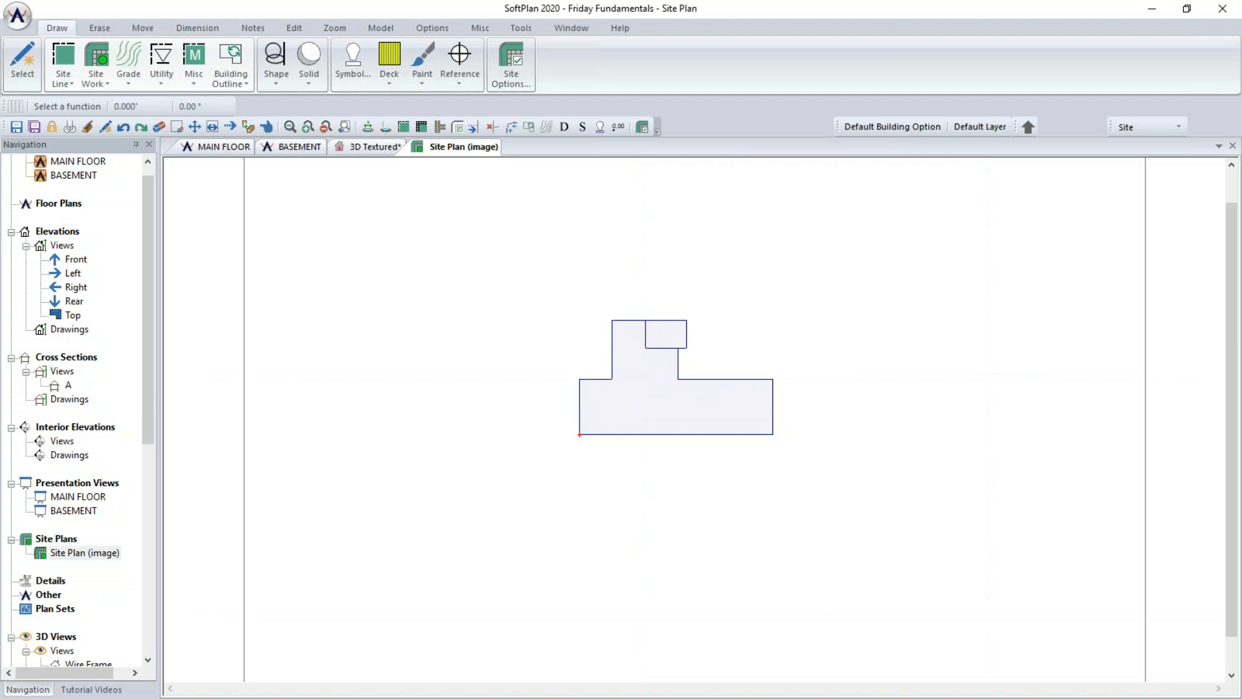
# - Switch to the Google Maps satellite view and rotate it so Wellington St runs horizontally under the house
pyautogui.hotkey('alt', 'Tab')
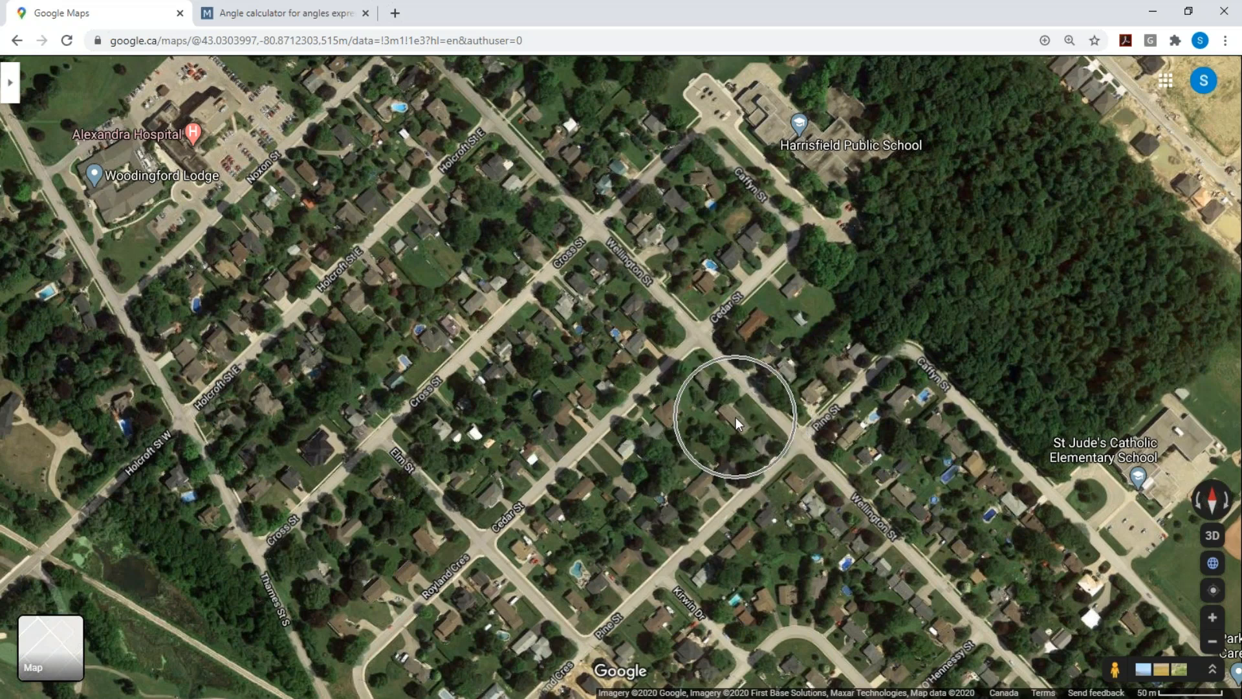
pyautogui.scroll(5, 736, 418)
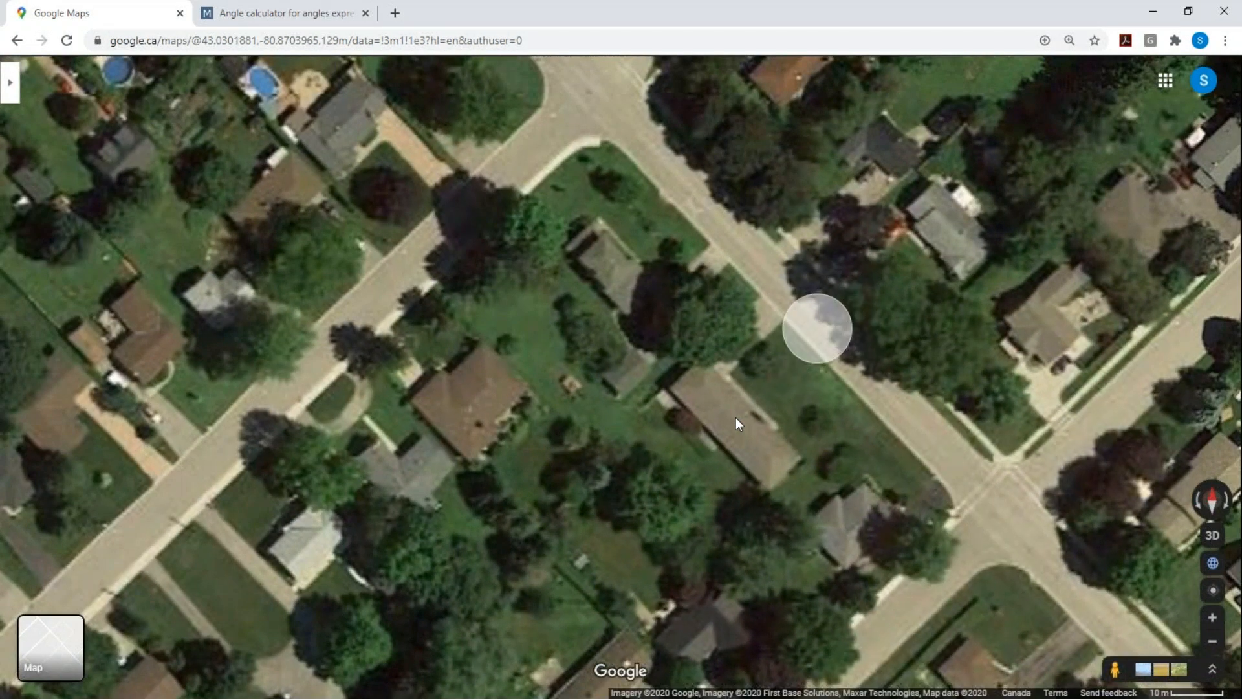
pyautogui.scroll(-1, 736, 418)
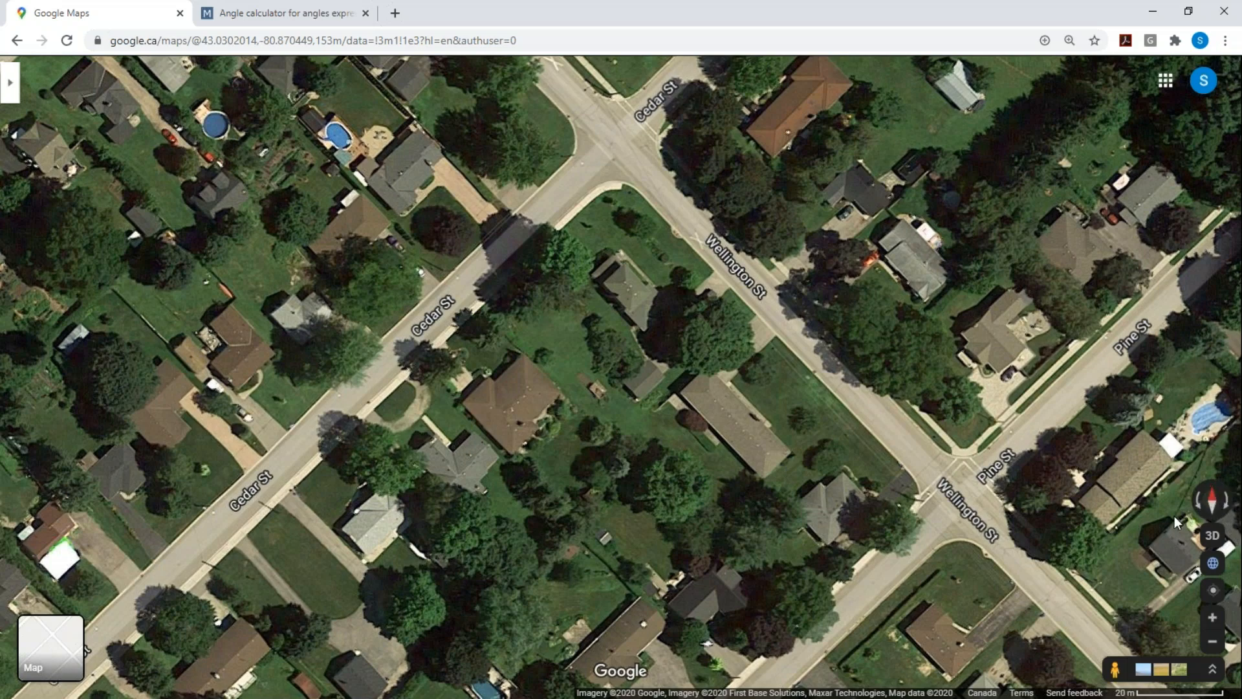
pyautogui.click(1228, 500)
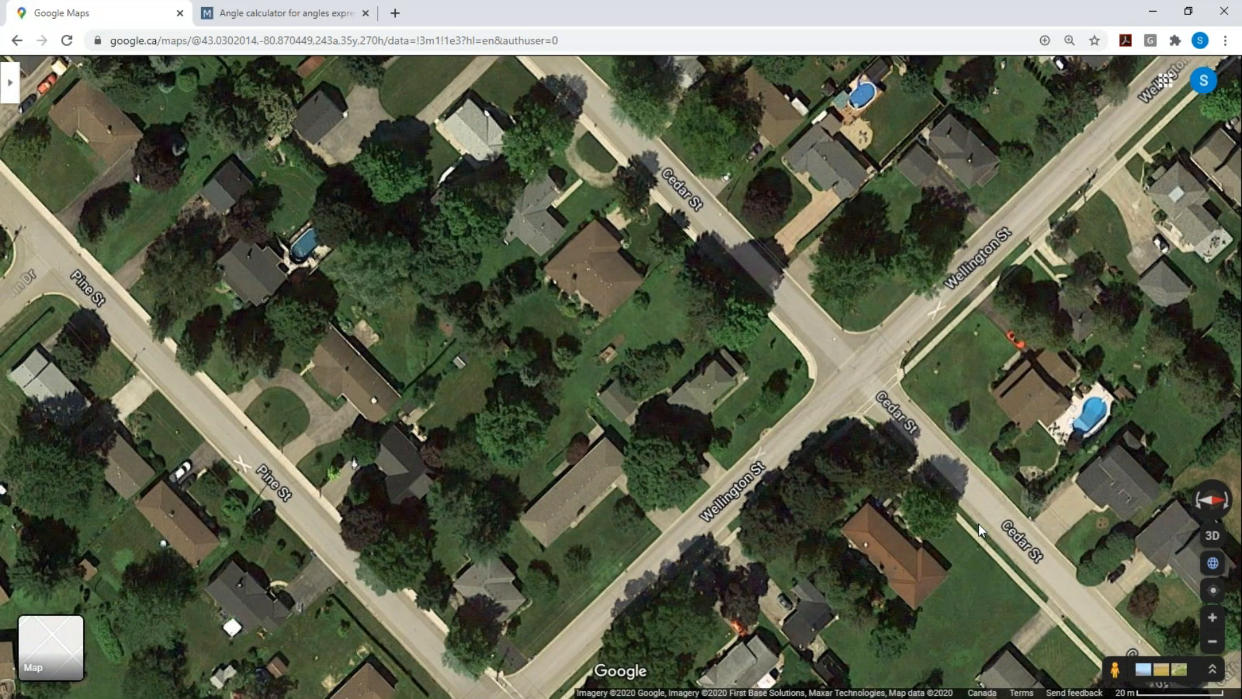
pyautogui.keyDown('ctrl'); pyautogui.moveTo(976, 523); pyautogui.dragTo(824, 574); pyautogui.keyUp('ctrl')
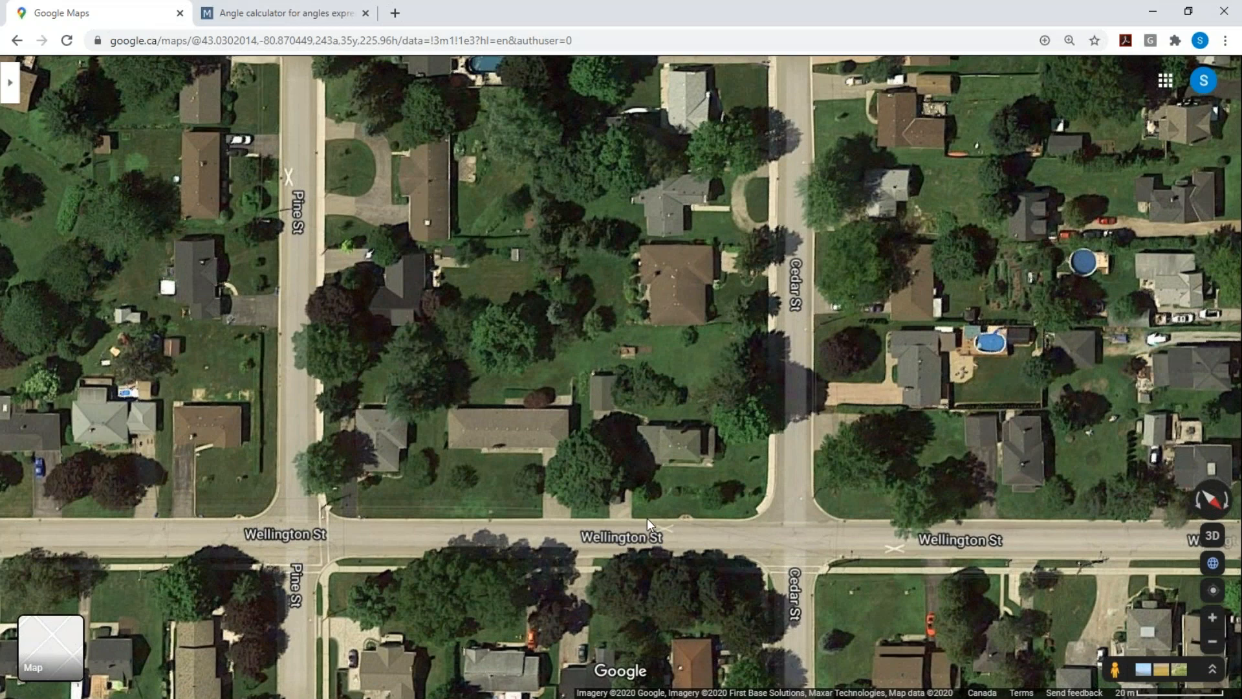
pyautogui.moveTo(651, 411); pyautogui.dragTo(758, 562)
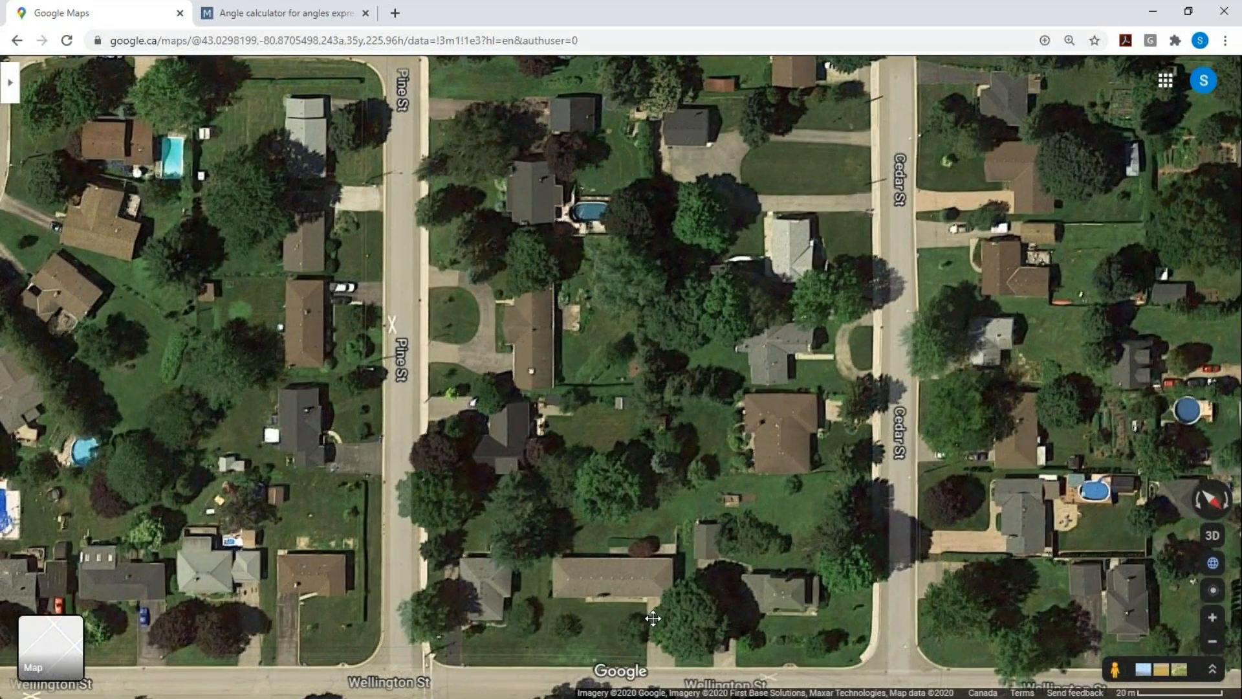
pyautogui.keyDown('ctrl'); pyautogui.moveTo(653, 618); pyautogui.dragTo(655, 618); pyautogui.keyUp('ctrl')
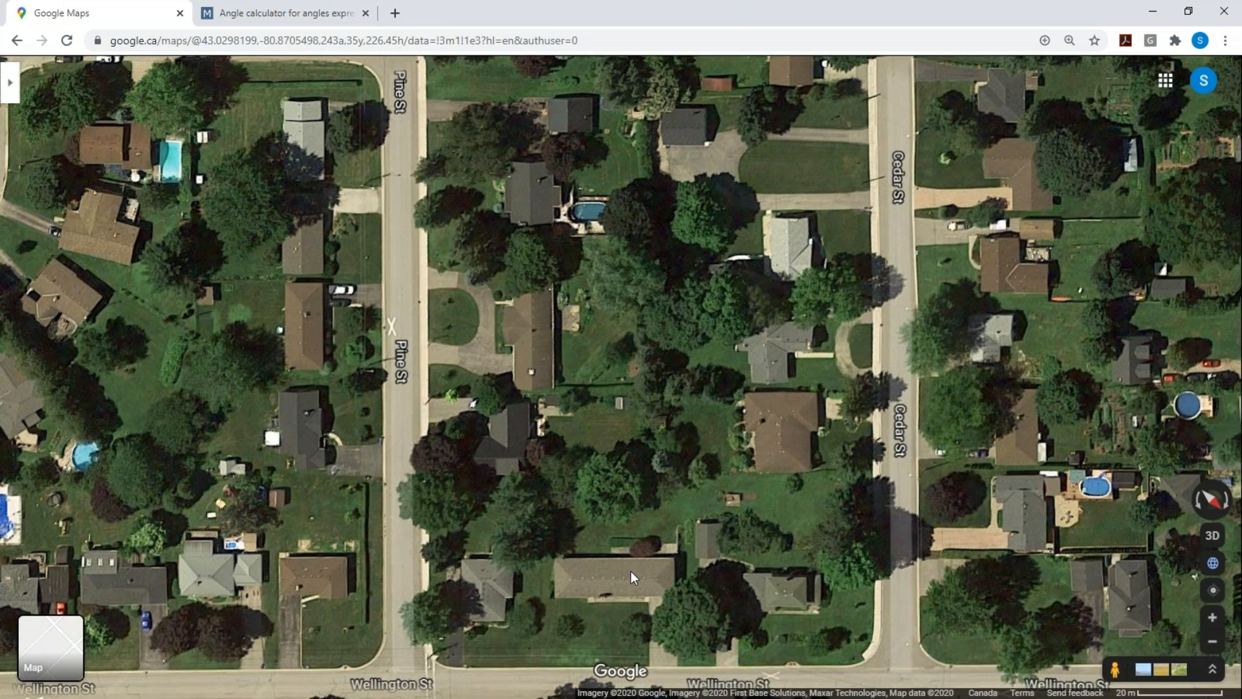
pyautogui.moveTo(635, 577); pyautogui.dragTo(977, 528)
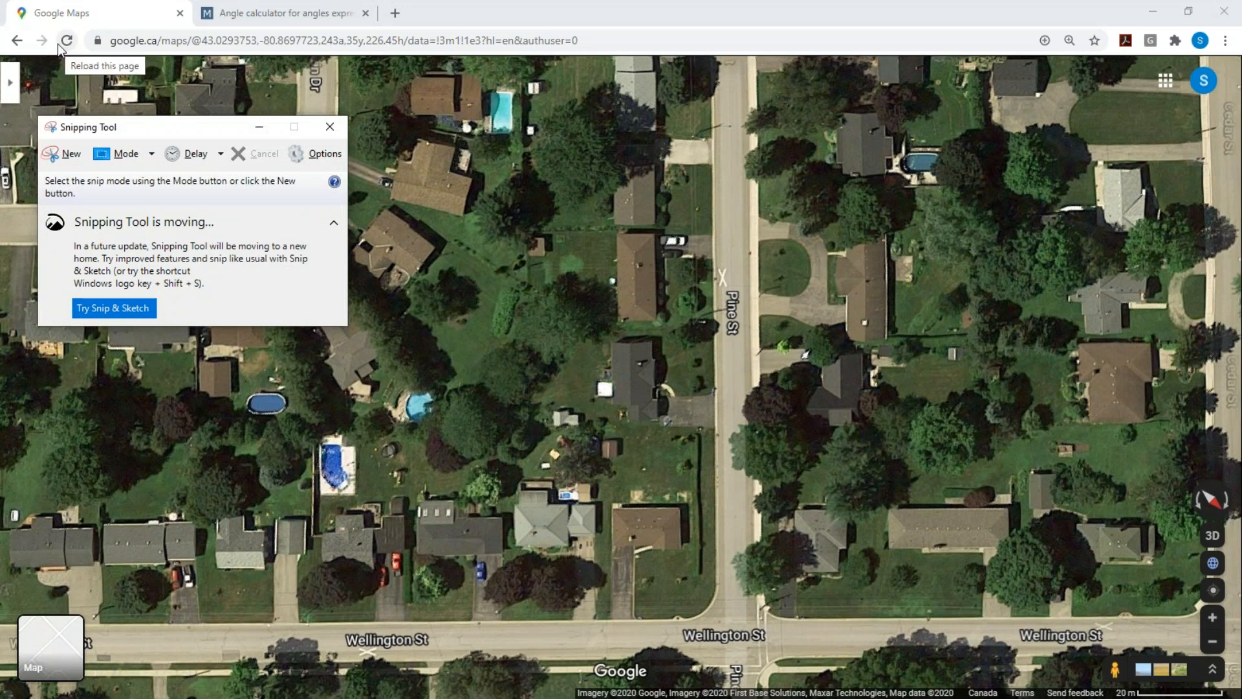
# - Capture a snip of the house lot along Wellington St with the Snipping Tool
pyautogui.click(78, 156)
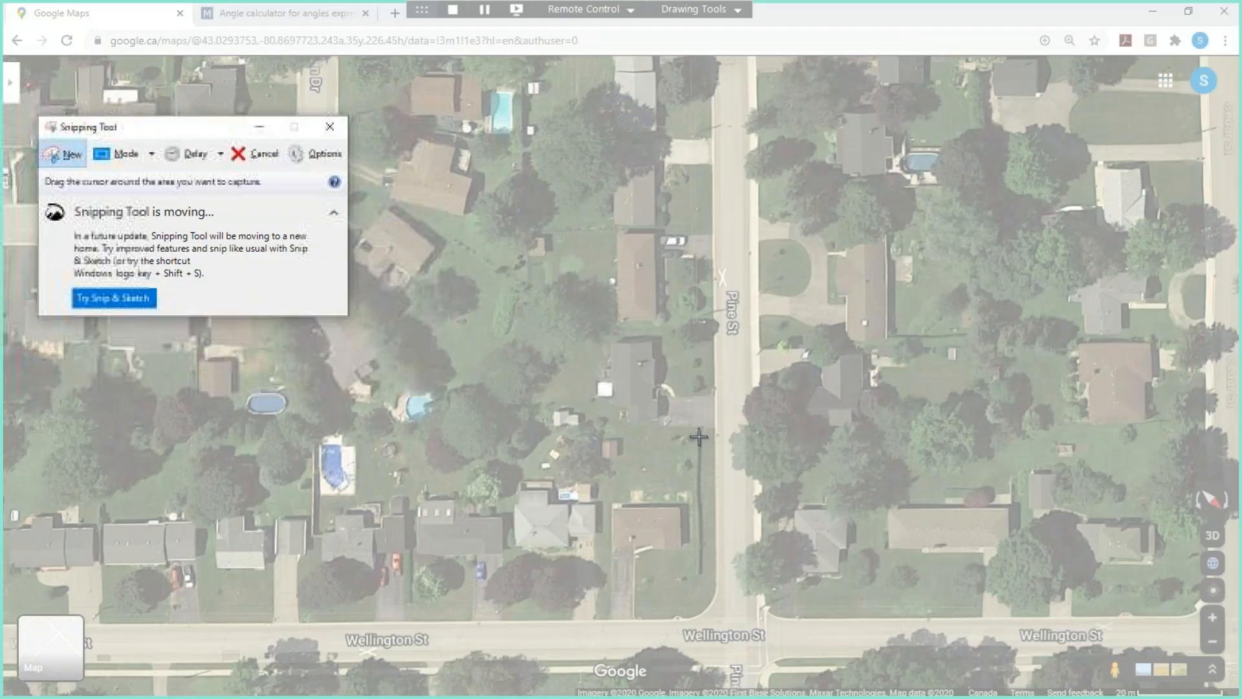
pyautogui.moveTo(763, 379); pyautogui.dragTo(1236, 653)
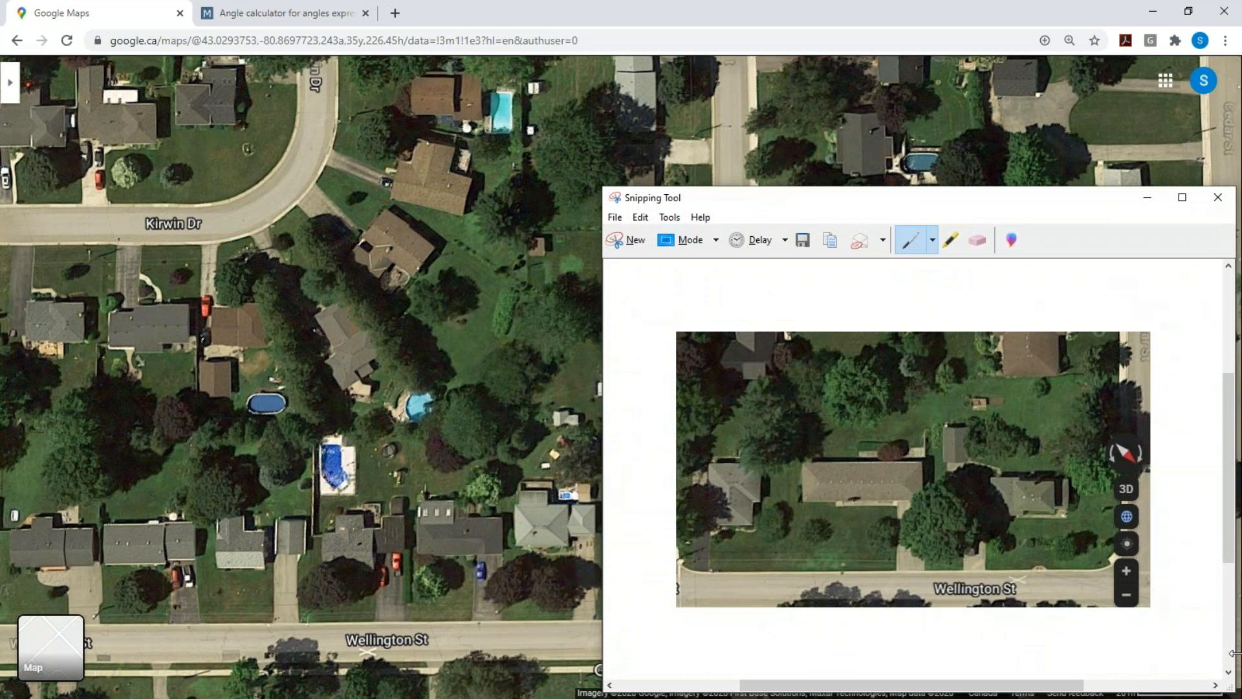
pyautogui.click(804, 241)
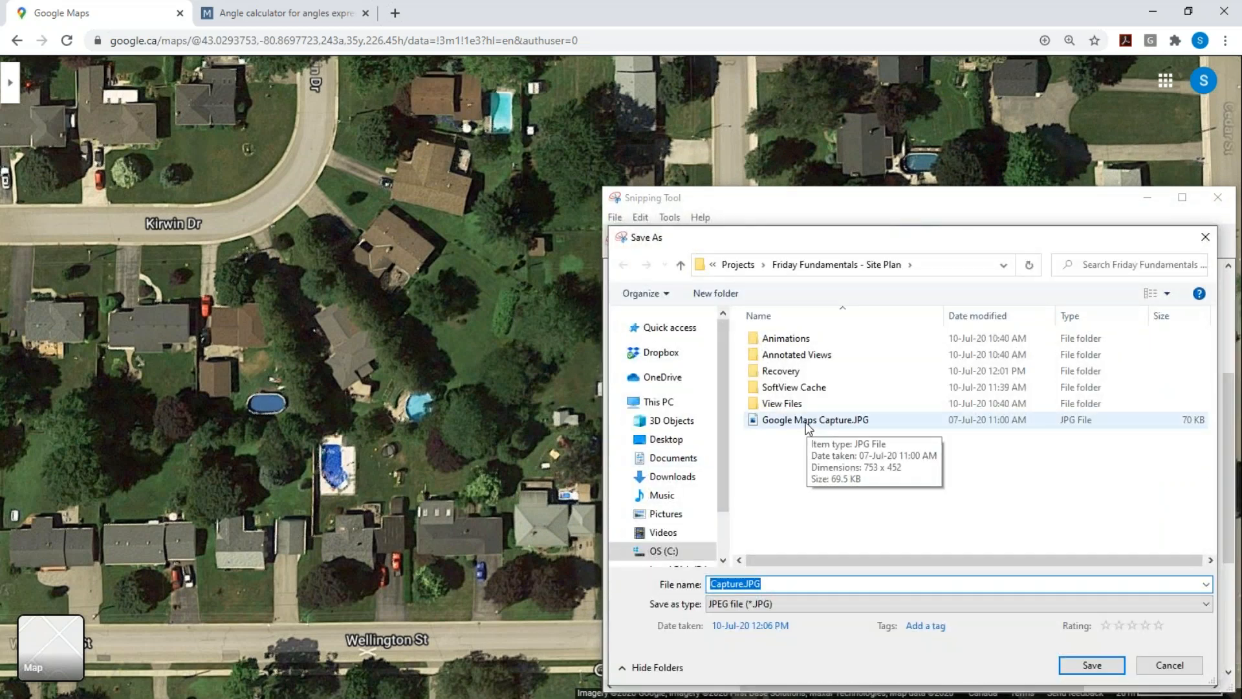
pyautogui.click(809, 421)
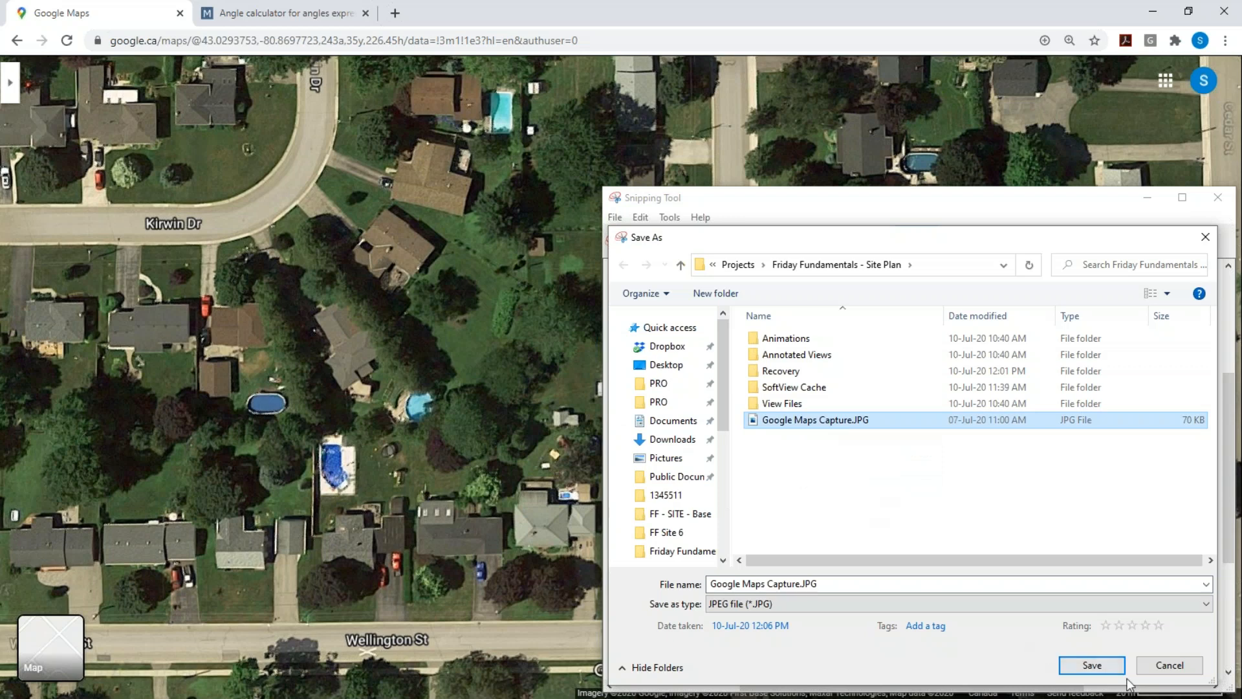
pyautogui.click(1158, 668)
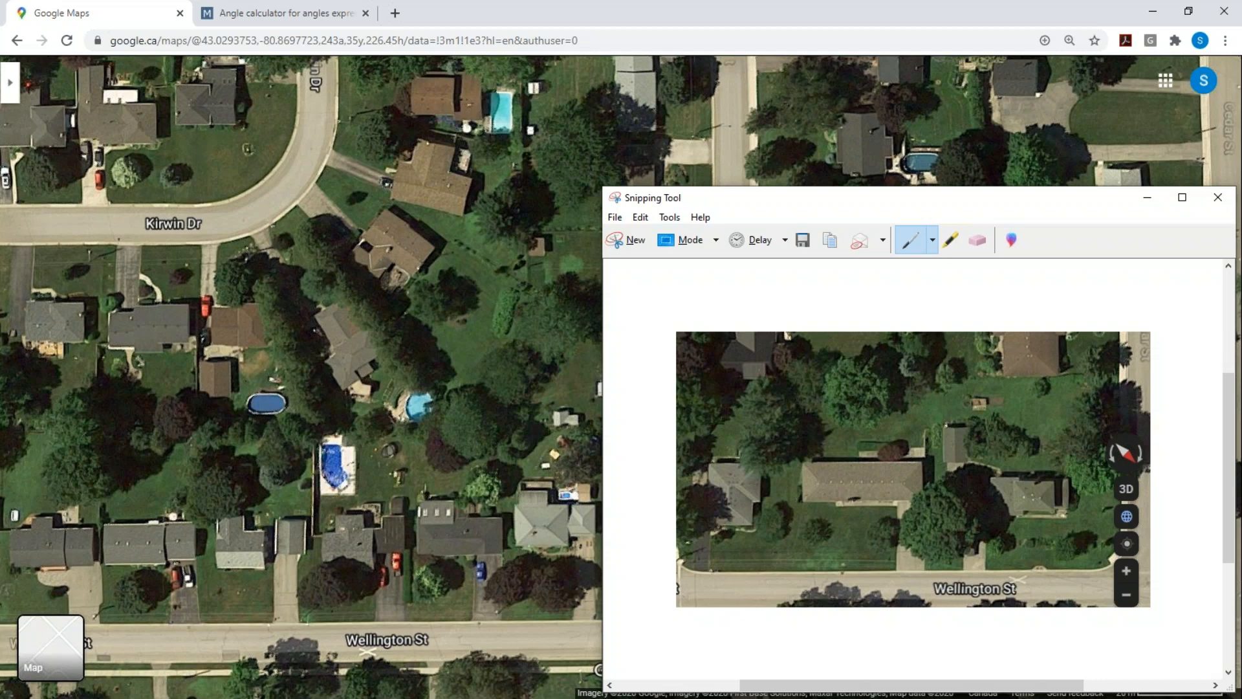
# - Import the Google Maps Capture.JPG image into the site plan and place it beside the building outline
pyautogui.hotkey('alt', 'Tab')
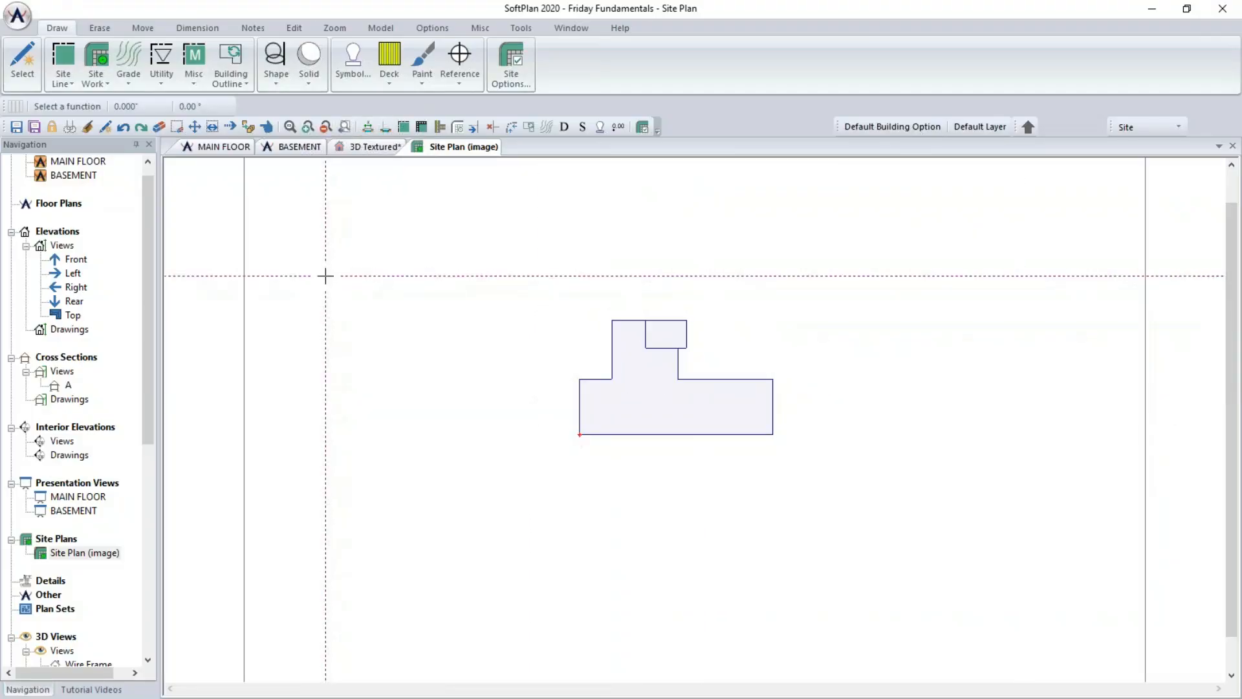
pyautogui.click(14, 14)
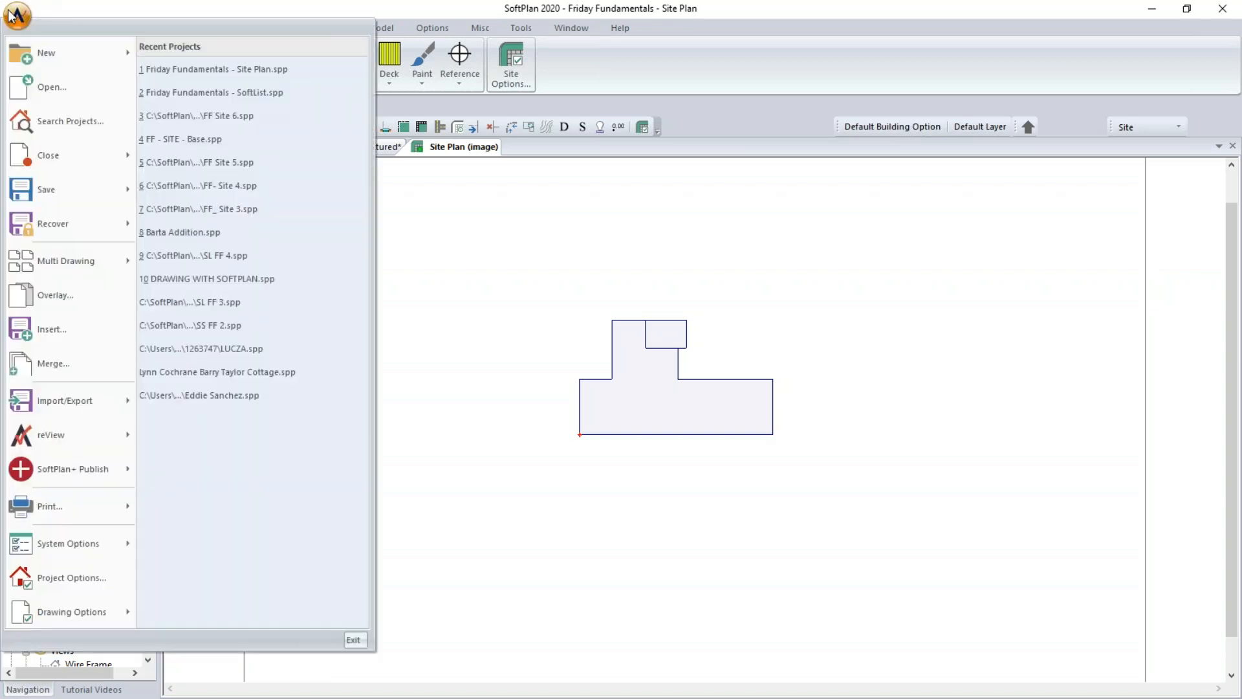
pyautogui.moveTo(91, 404)
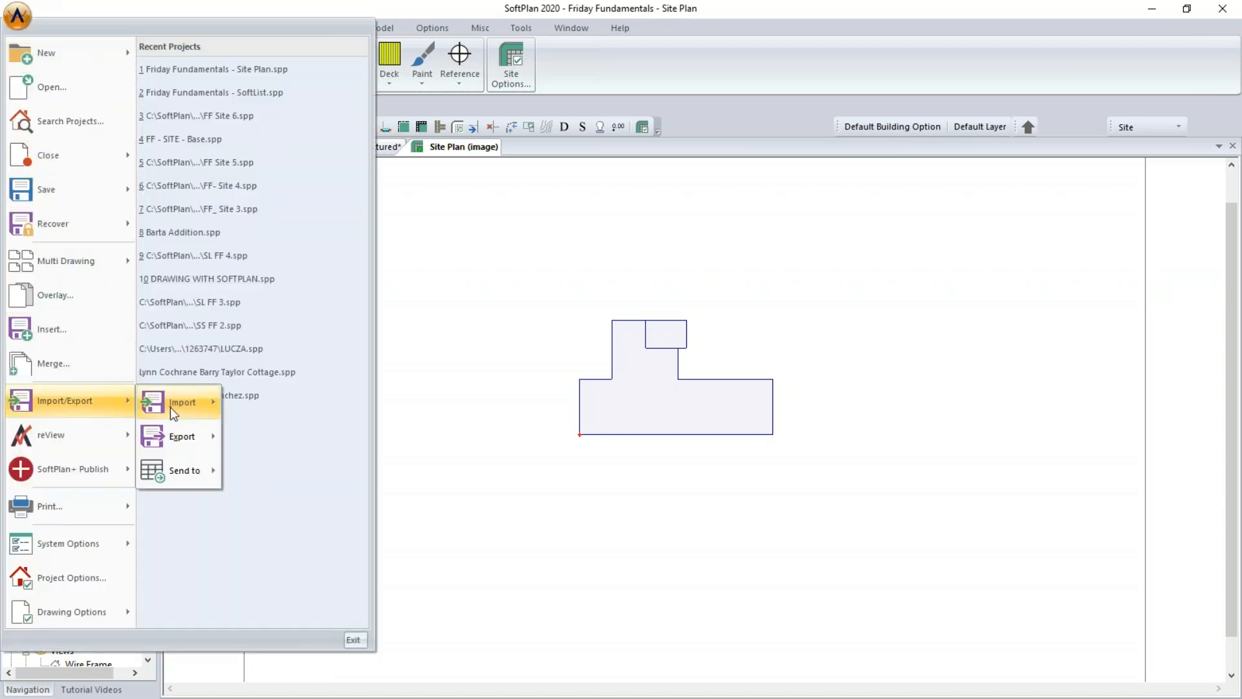
pyautogui.moveTo(169, 406)
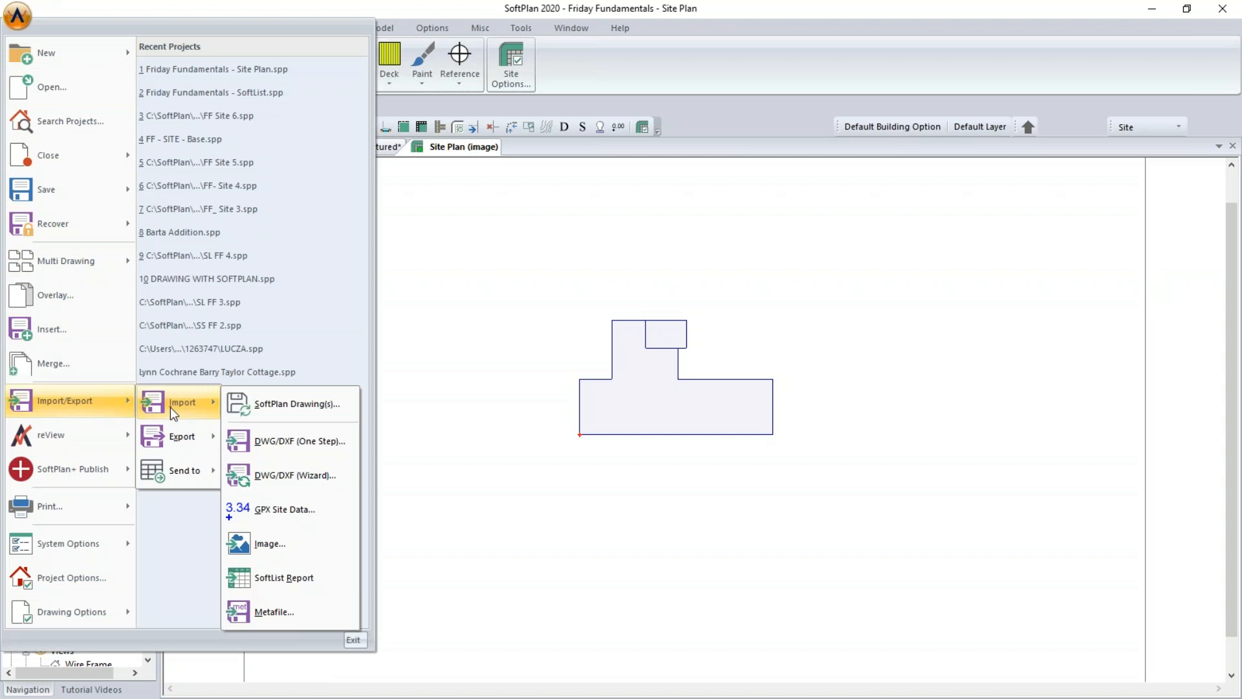
pyautogui.click(286, 544)
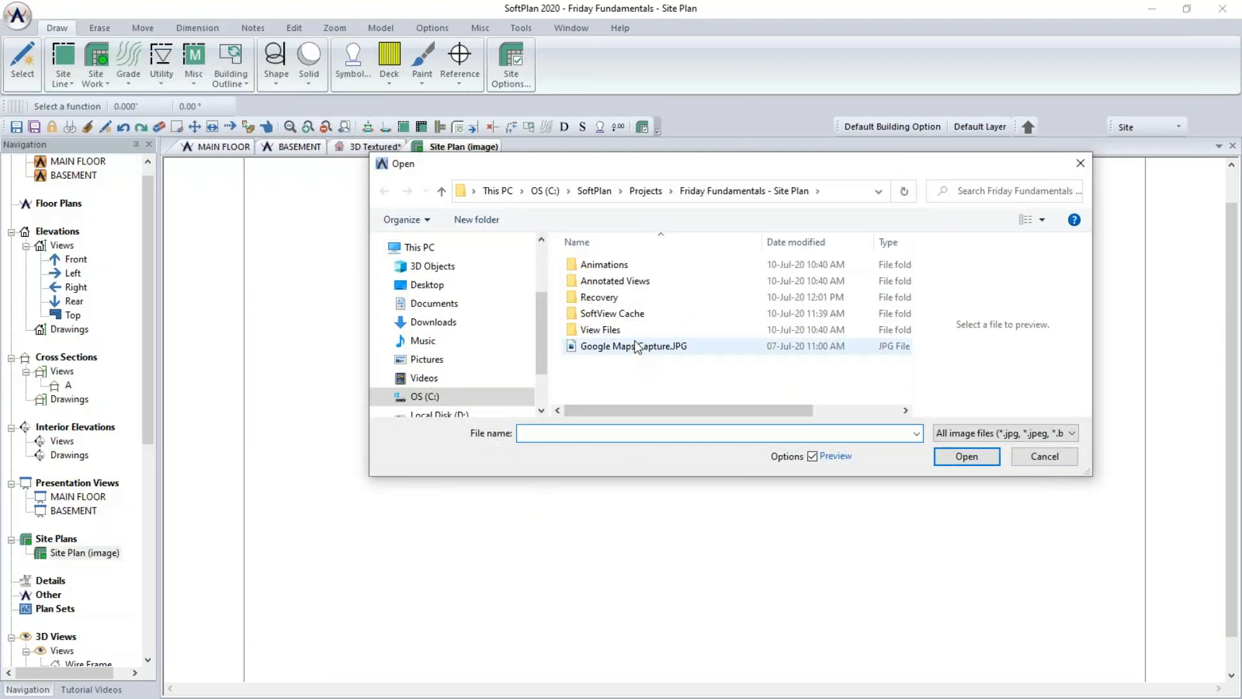
pyautogui.click(637, 346)
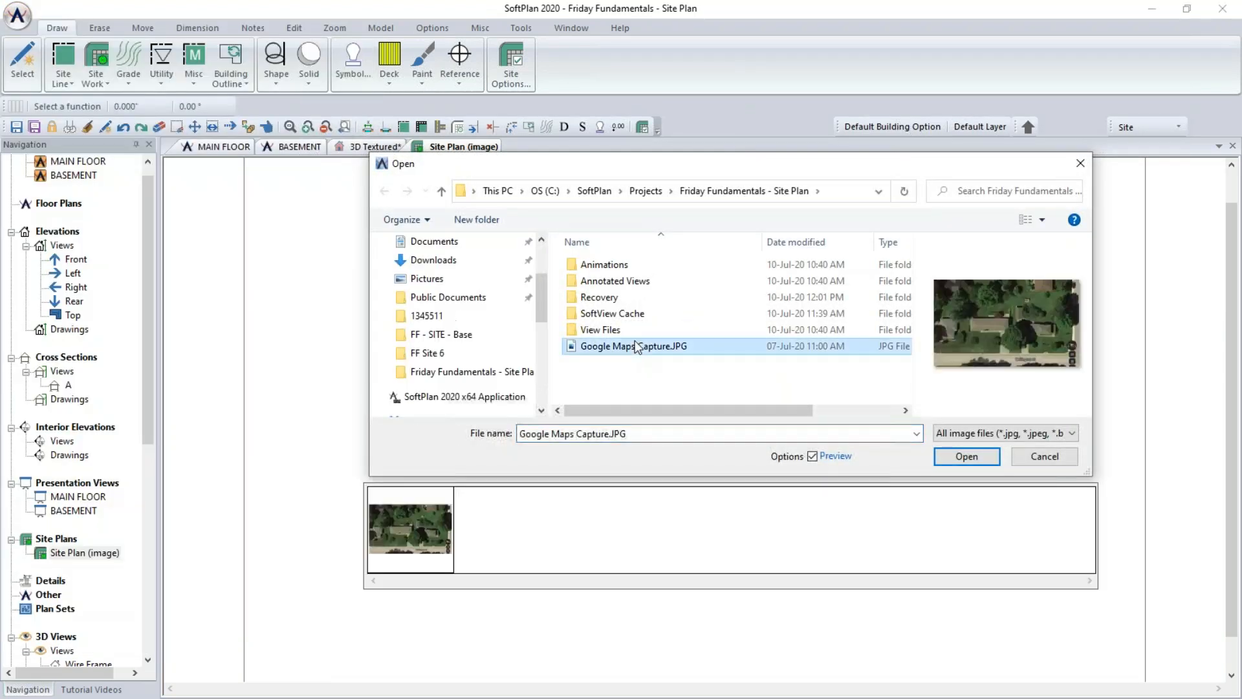
pyautogui.click(979, 460)
pyautogui.click(225, 188)
pyautogui.click(590, 381)
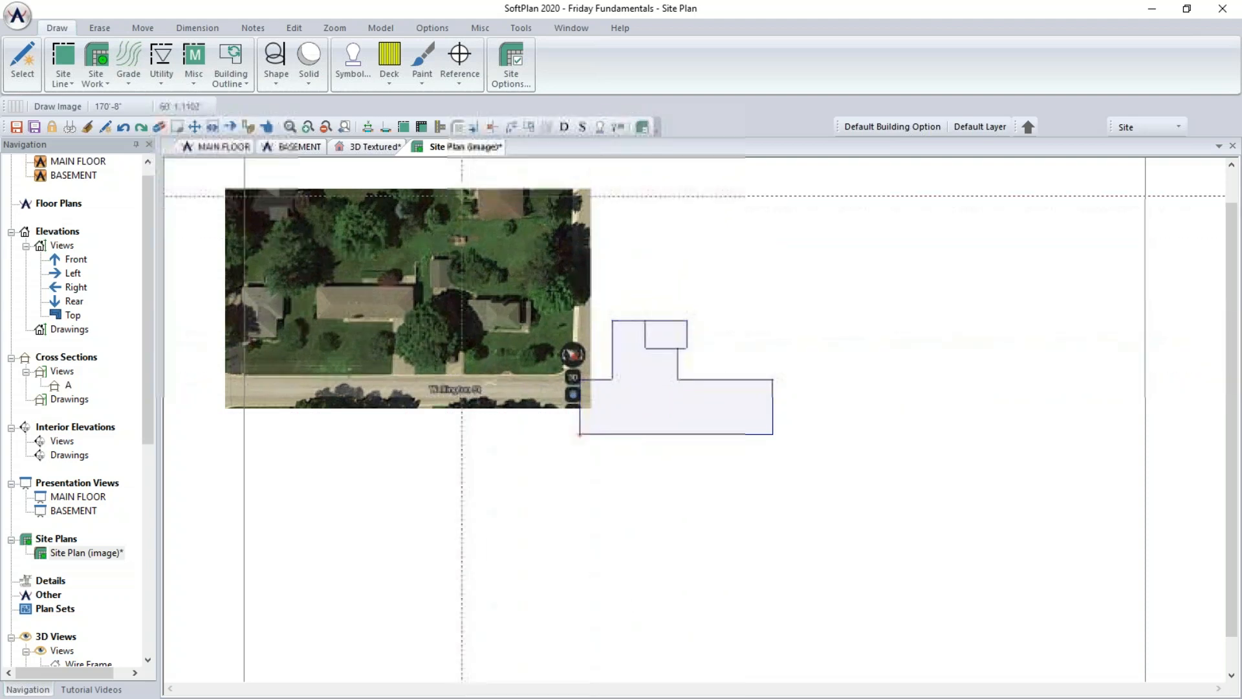
# - Compare the building outline's front width with the overall 90'-0" dimension on the main floor plan
pyautogui.click(366, 128)
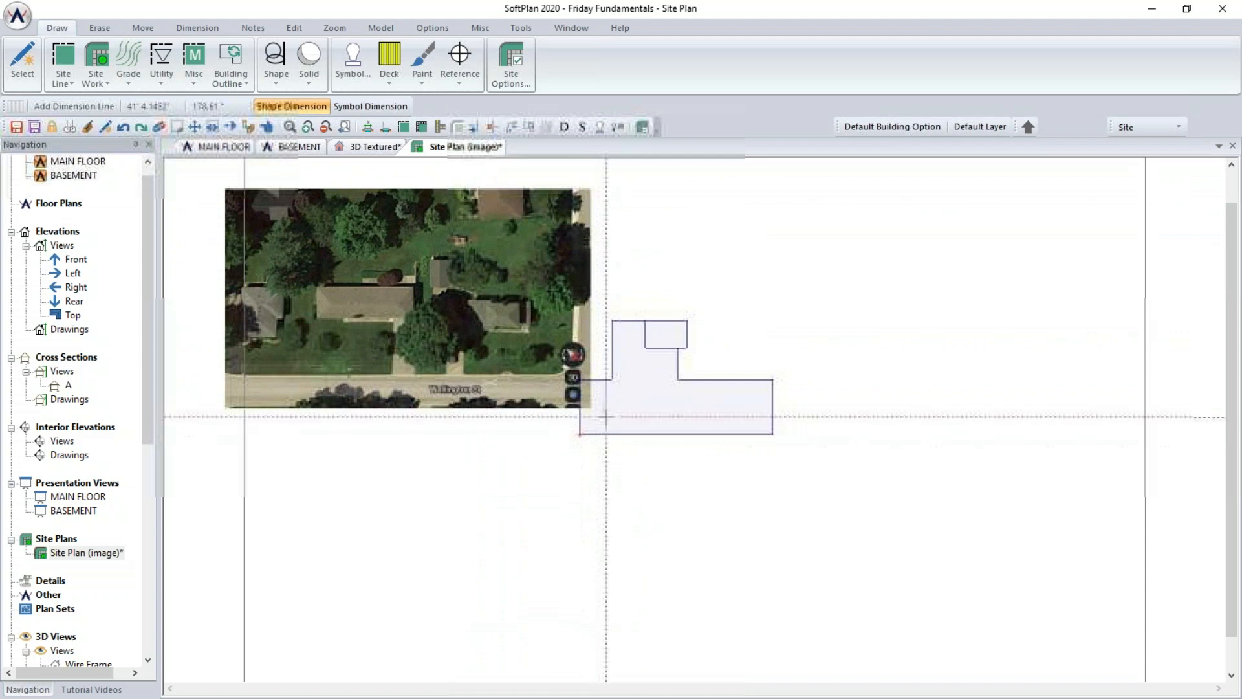
pyautogui.scroll(2, 696, 424)
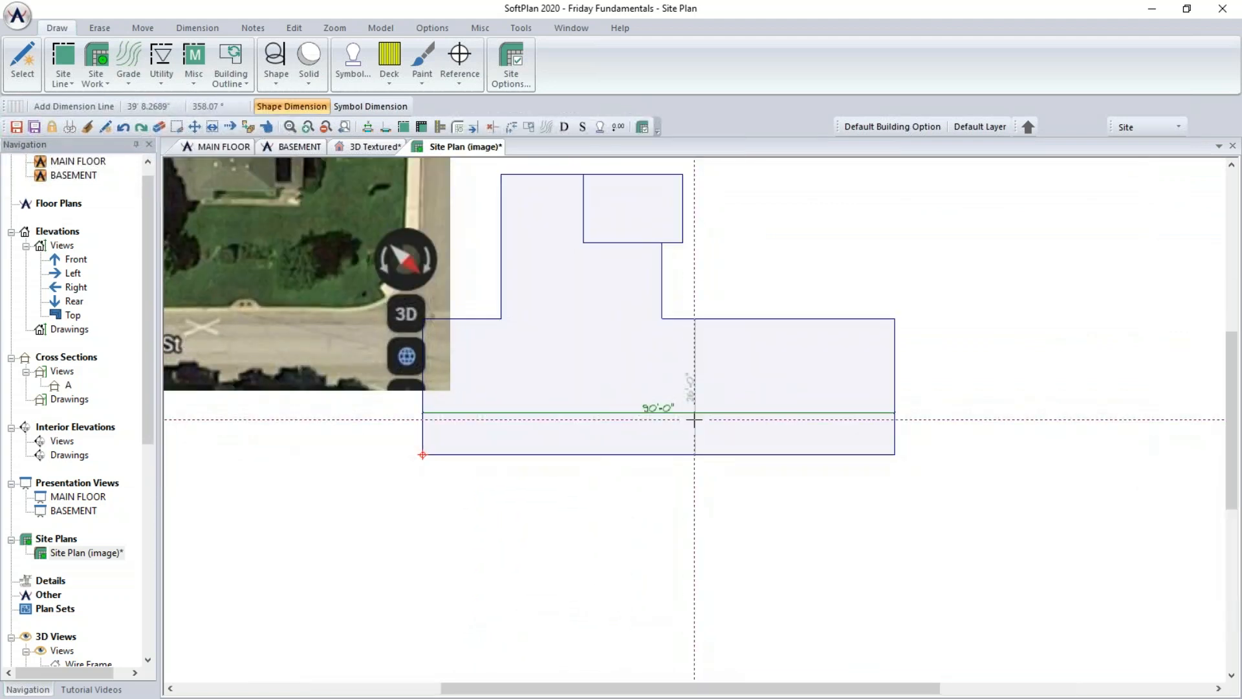
pyautogui.scroll(1, 695, 419)
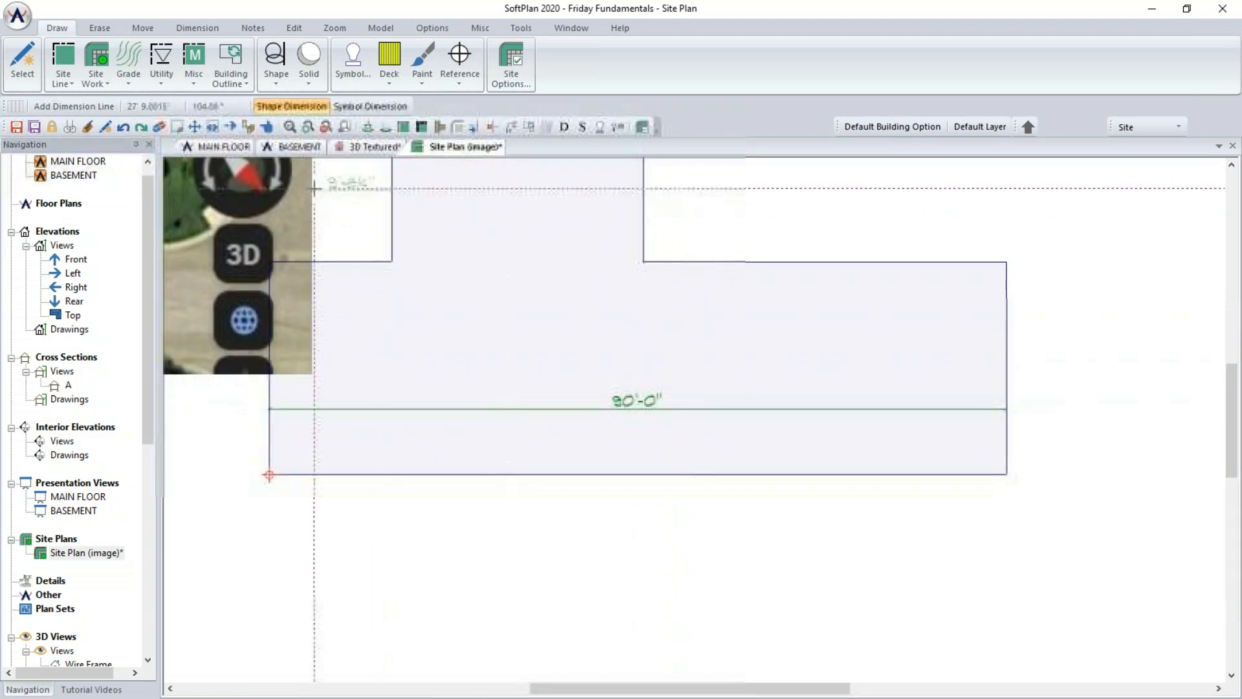
pyautogui.click(218, 146)
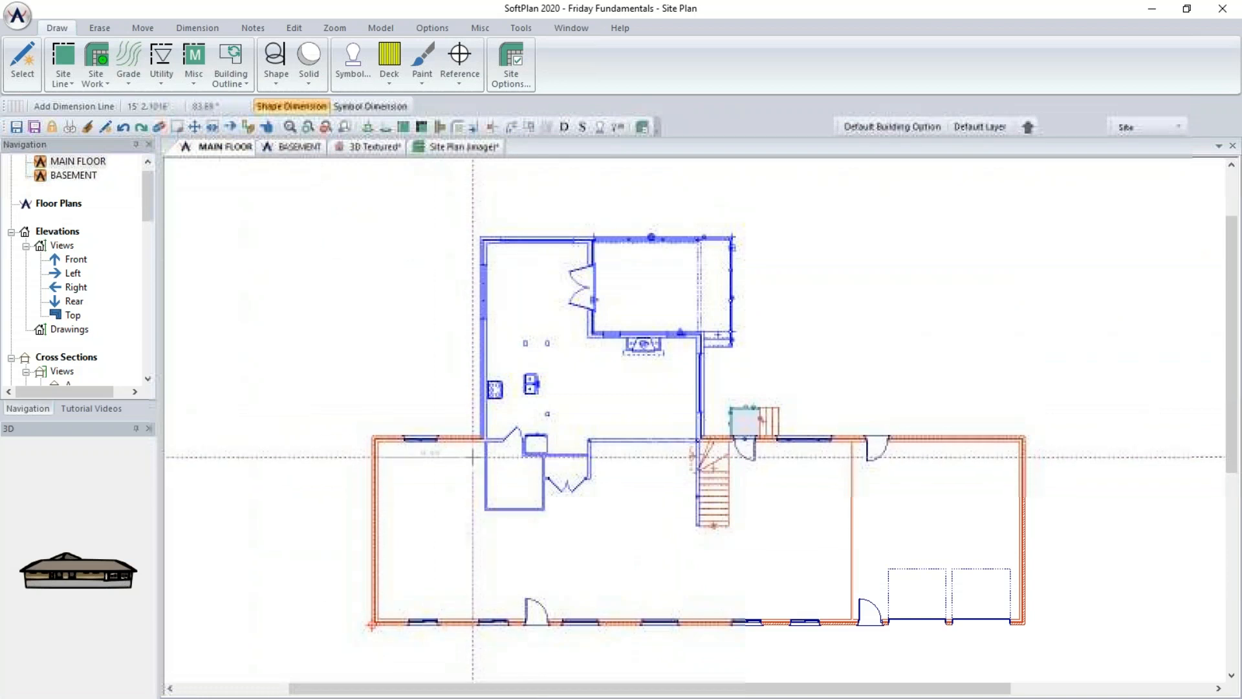
pyautogui.click(1133, 127)
pyautogui.click(1136, 141)
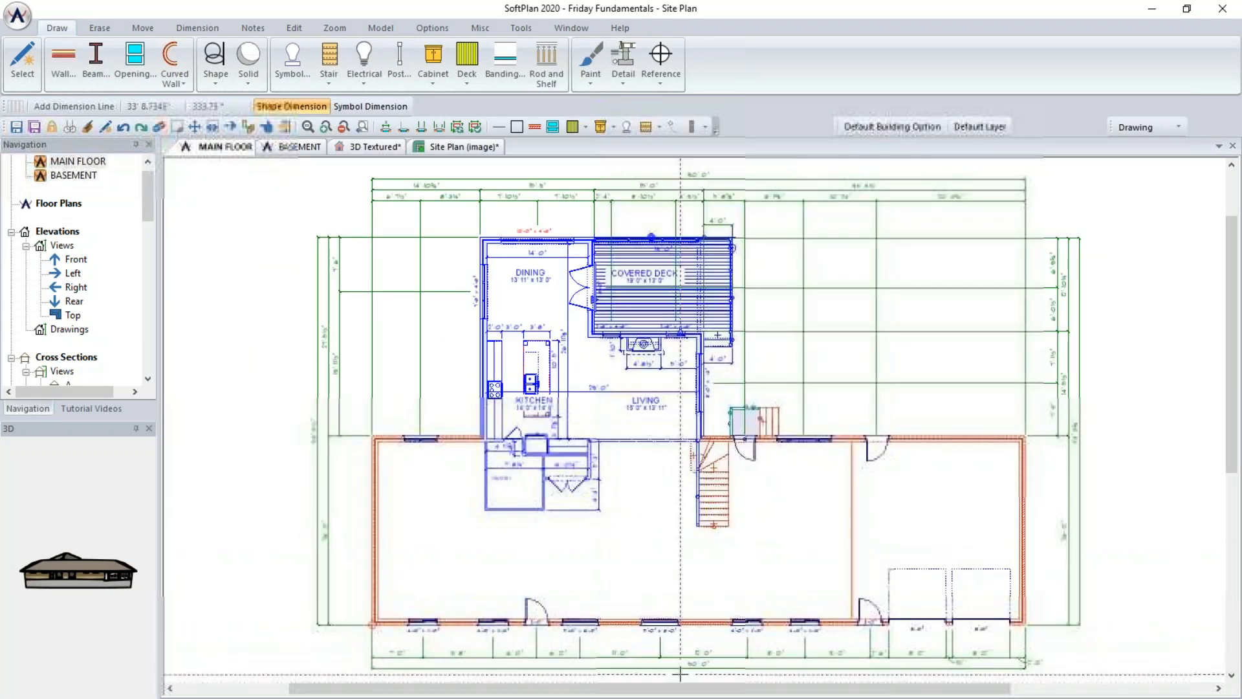
pyautogui.scroll(3, 607, 637)
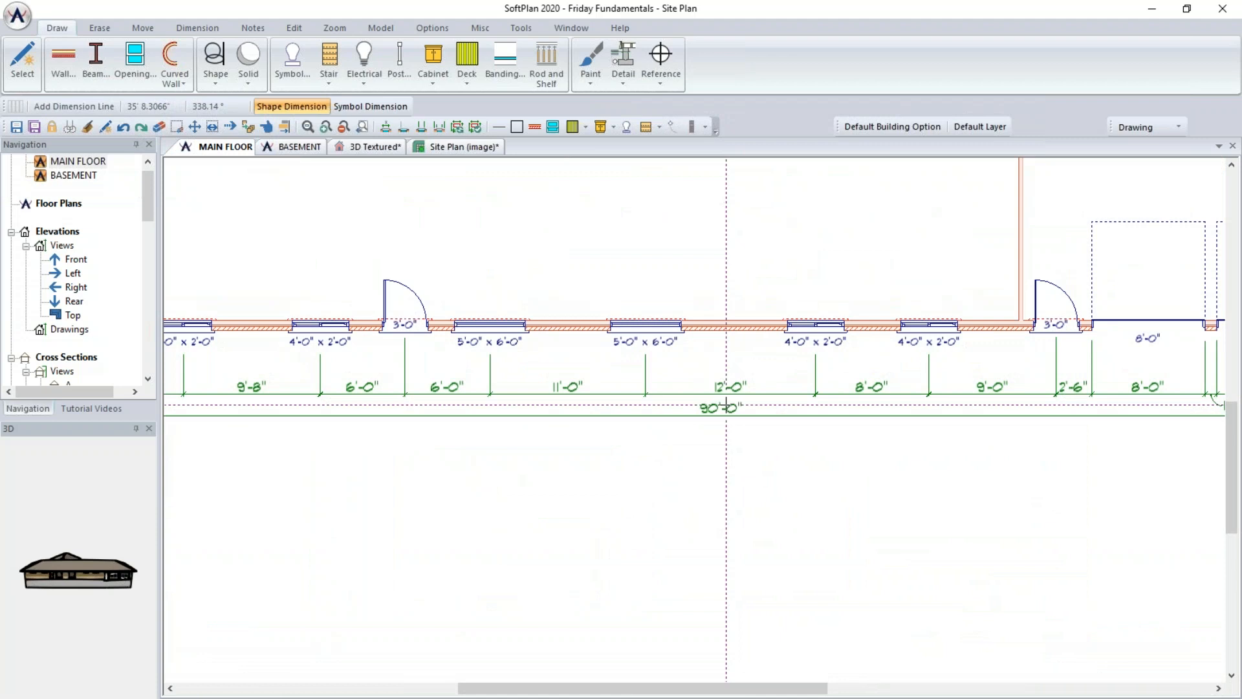
pyautogui.scroll(-5, 726, 406)
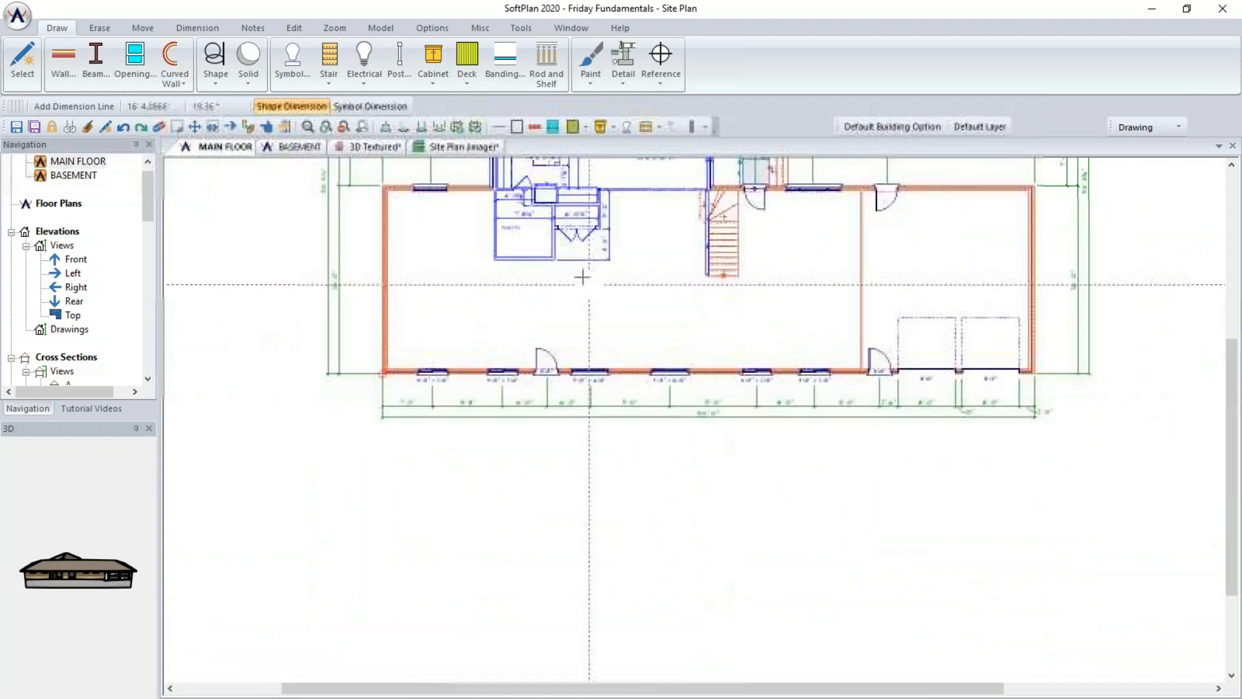
pyautogui.click(456, 148)
pyautogui.scroll(-3, 698, 420)
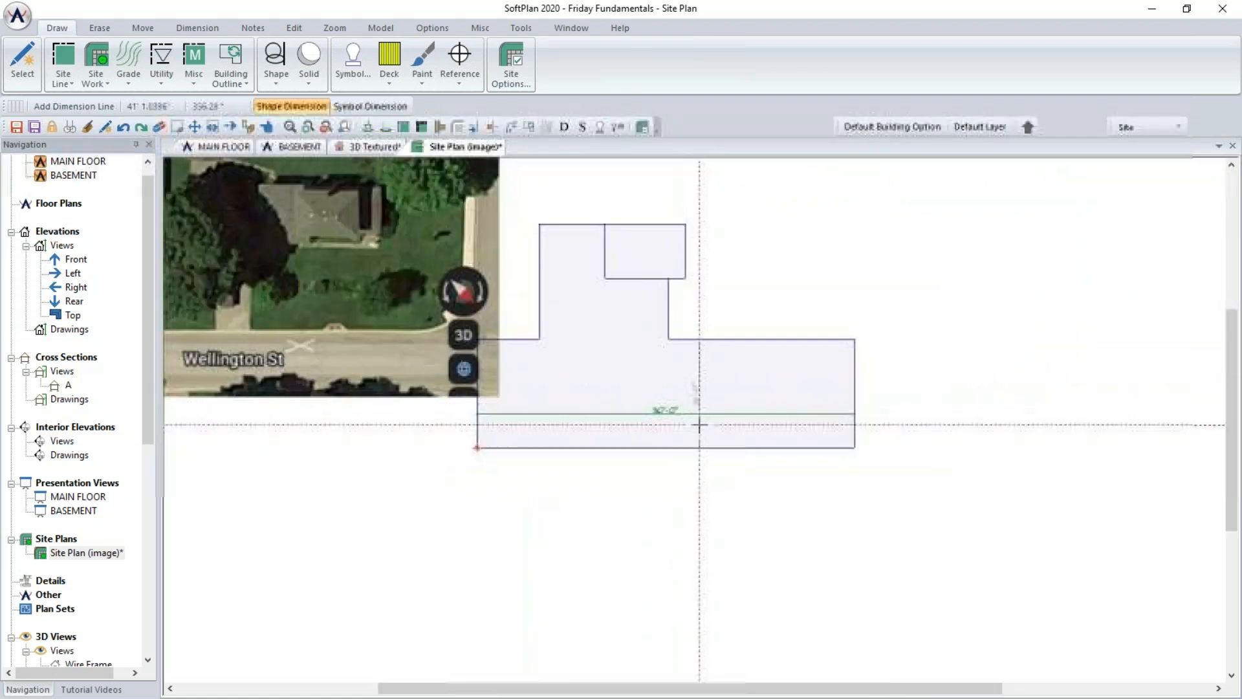
pyautogui.scroll(-3, 670, 420)
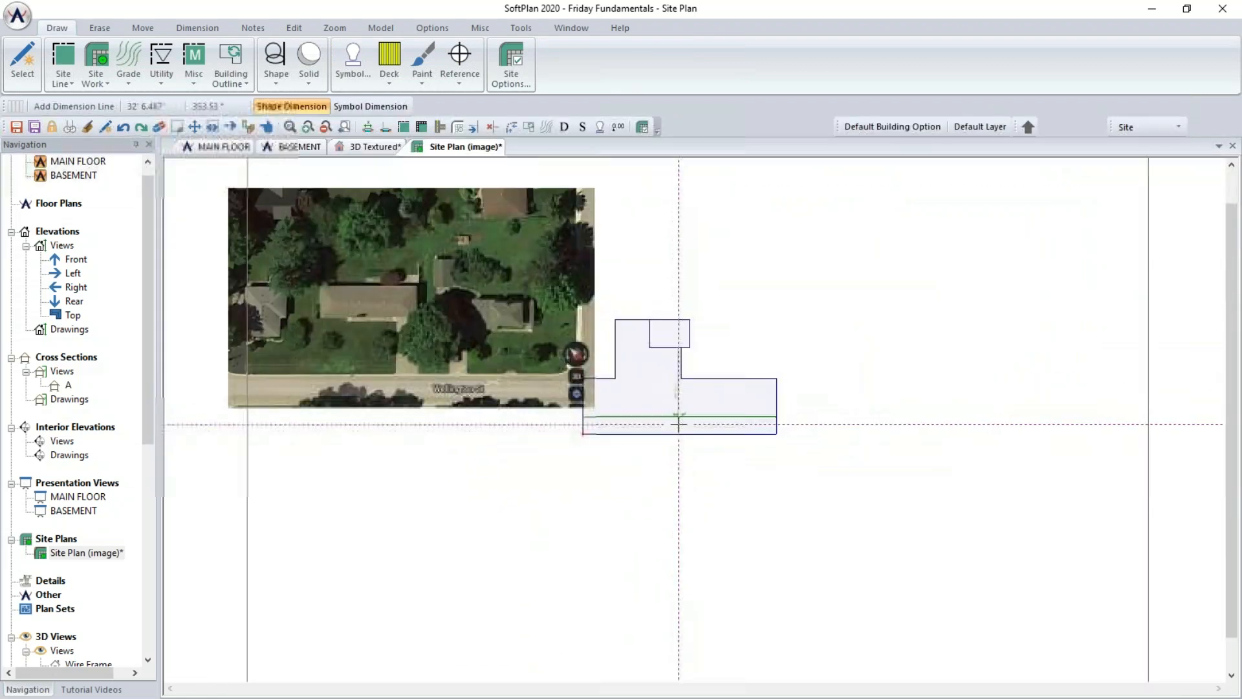
# - Select the satellite image and apply Adjust Size by distance with a length of 90'
pyautogui.rightClick(389, 277)
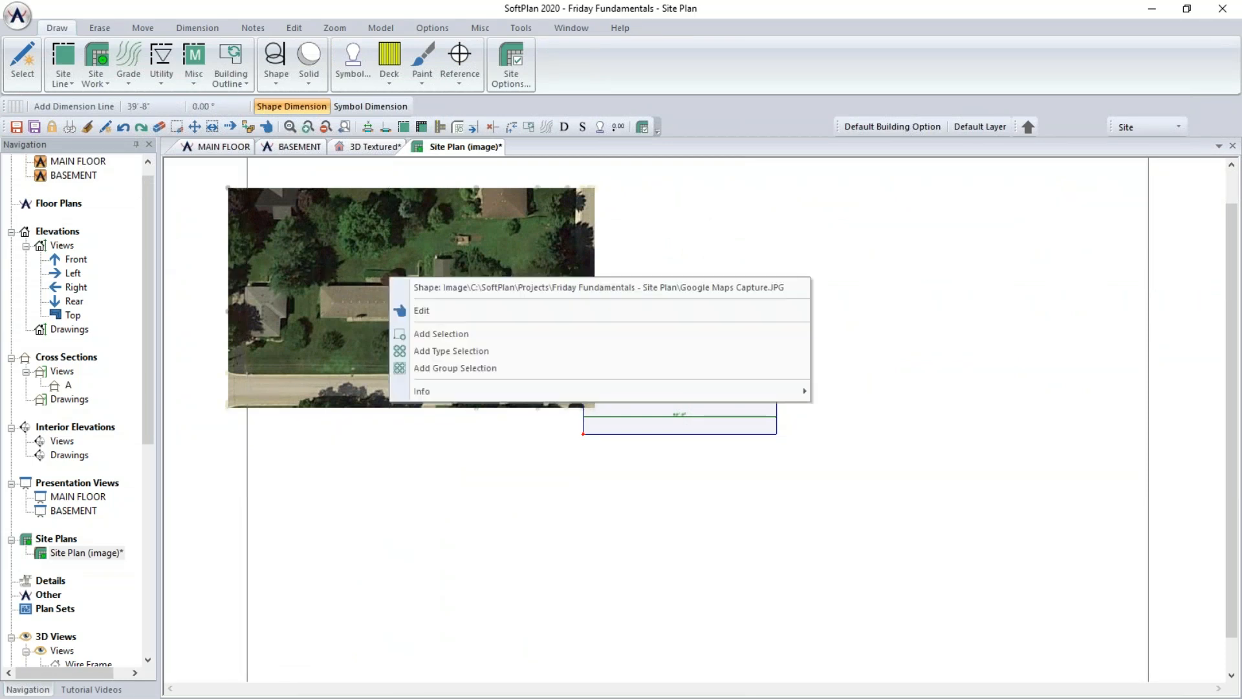
pyautogui.click(464, 334)
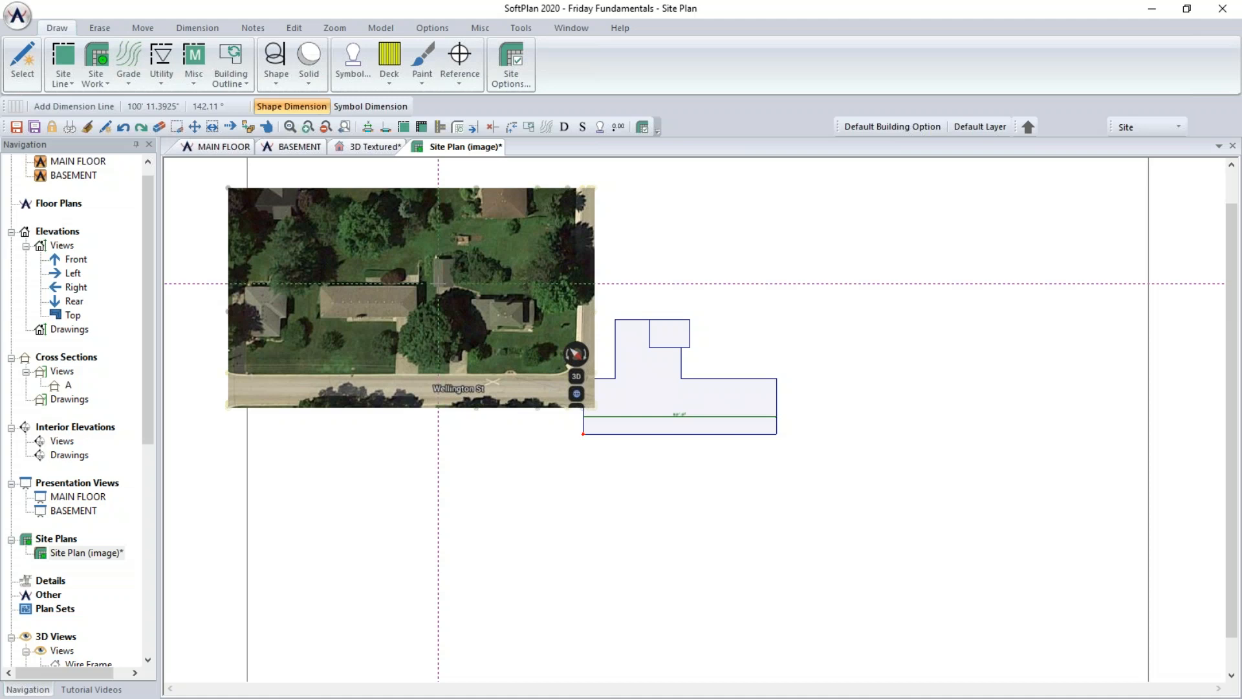
pyautogui.click(295, 28)
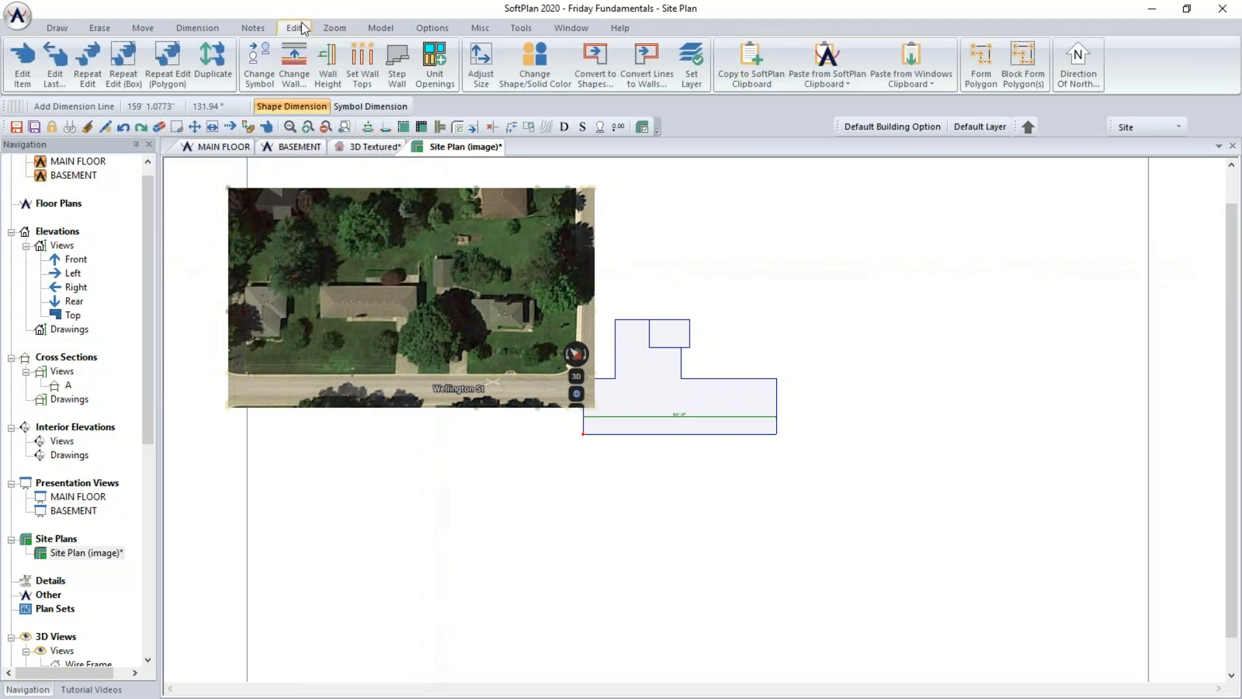
pyautogui.click(481, 68)
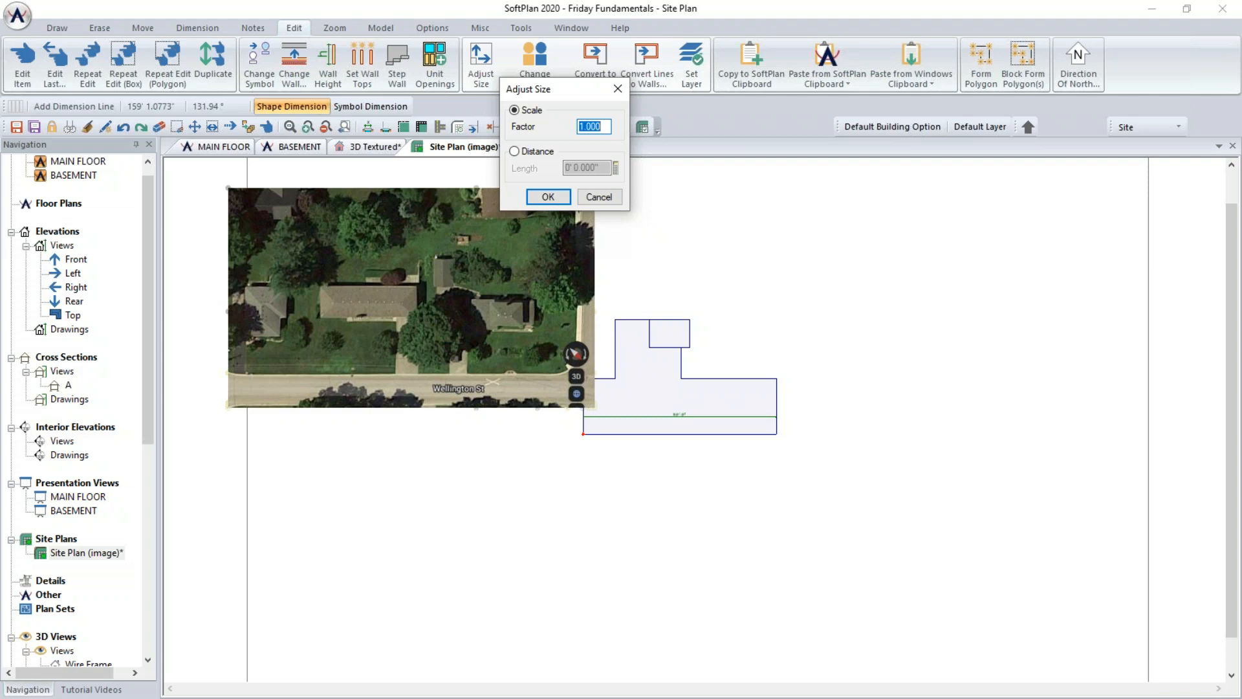
pyautogui.click(515, 151)
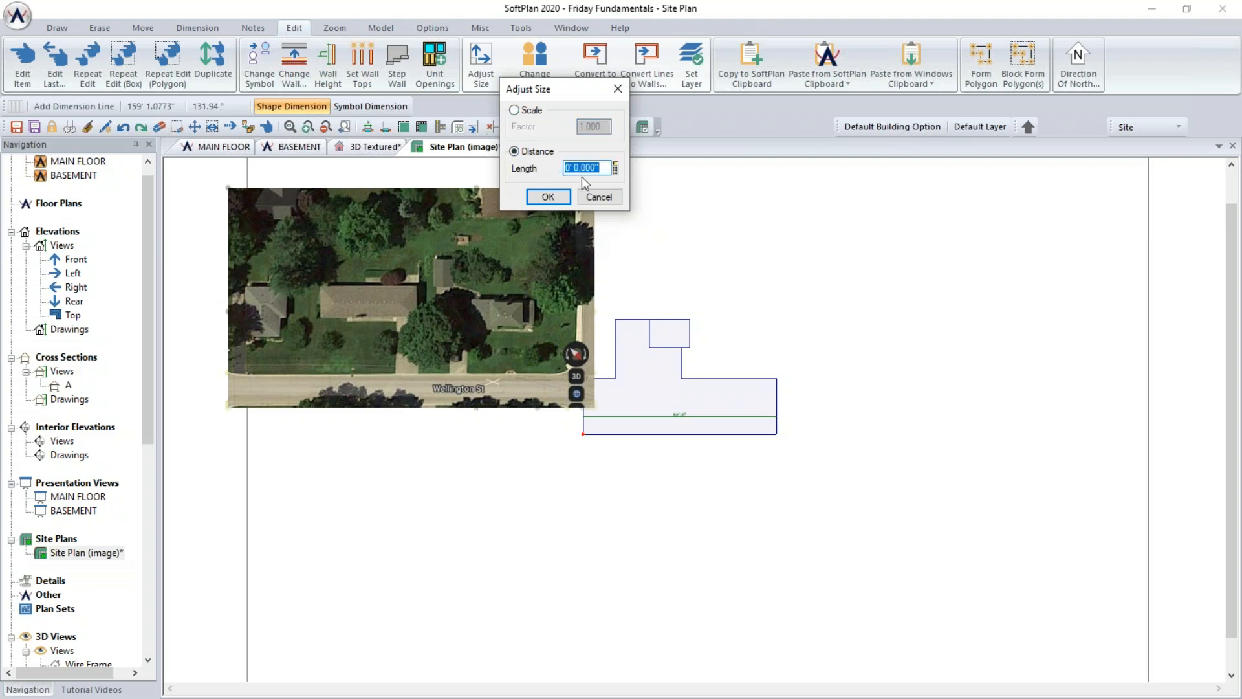
pyautogui.write("90'")
pyautogui.click(548, 197)
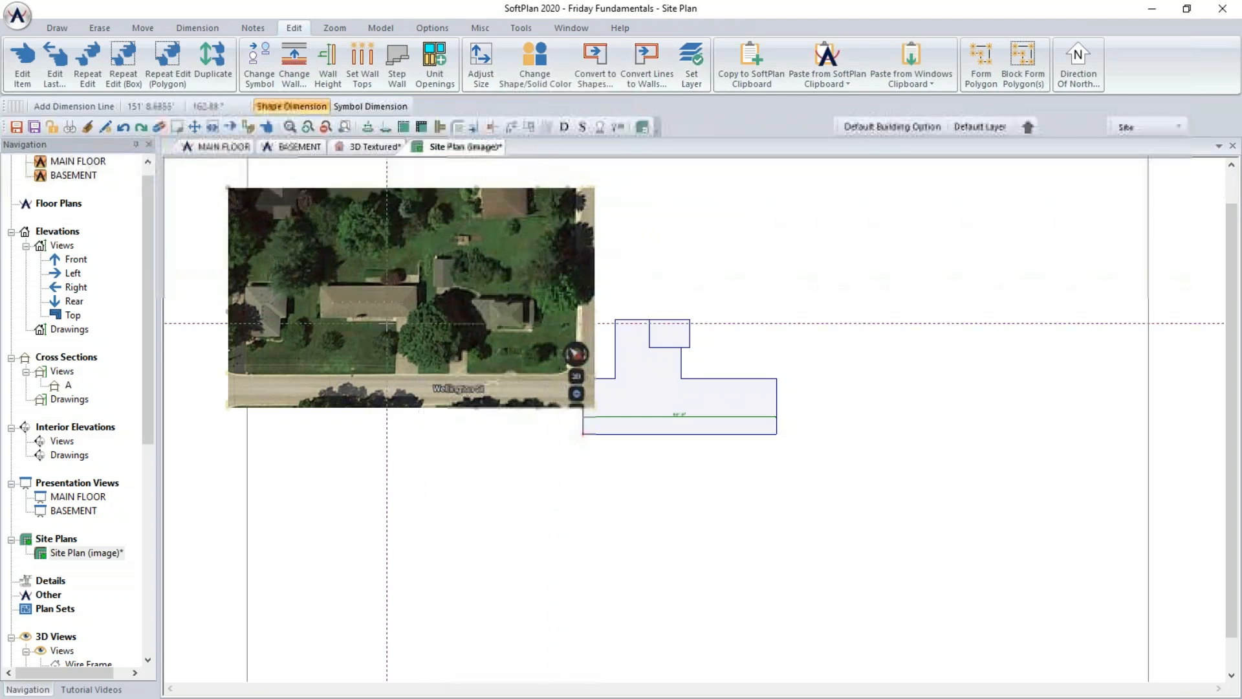
# - Mark the house roof's length on the image so it scales to 90 feet
pyautogui.scroll(6, 376, 306)
pyautogui.scroll(2, 695, 419)
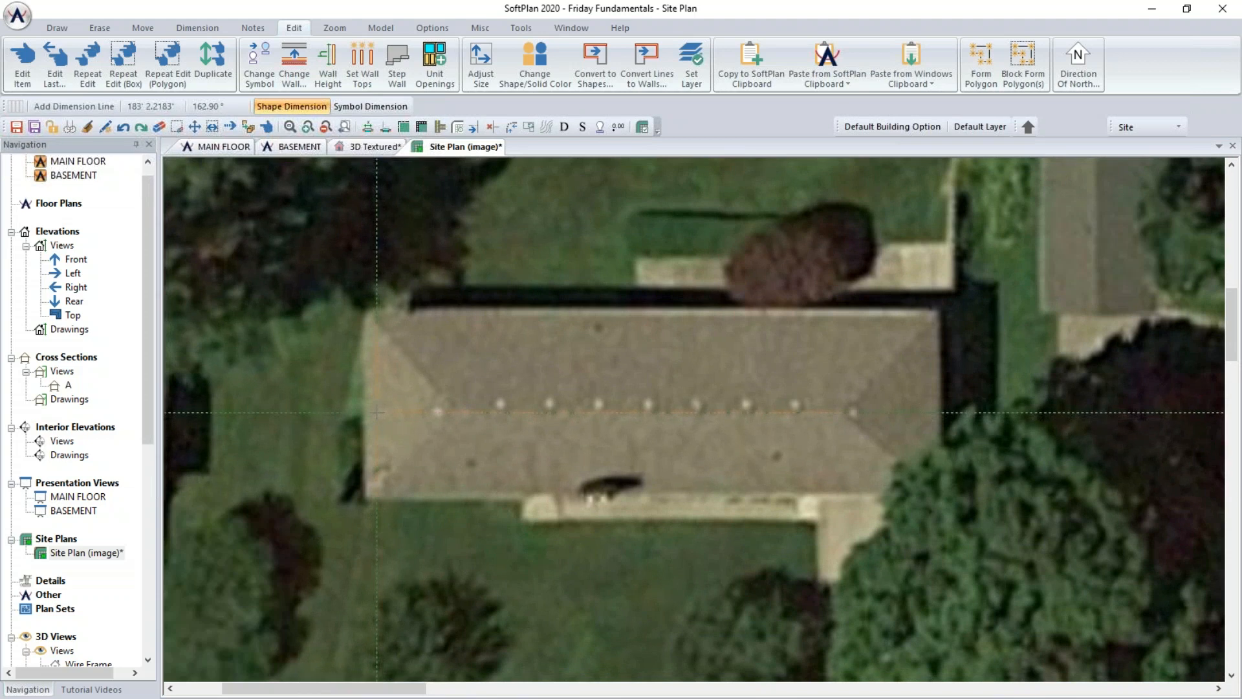
pyautogui.click(377, 412)
pyautogui.scroll(2, 926, 412)
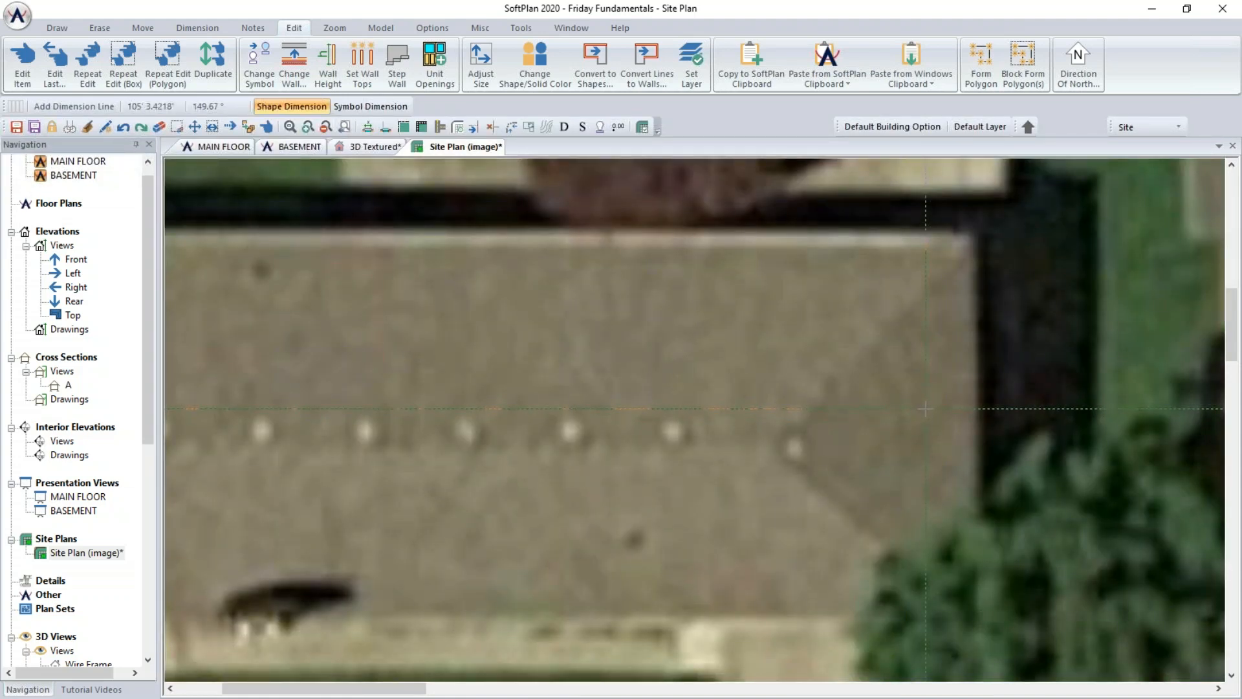
pyautogui.scroll(-3, 926, 409)
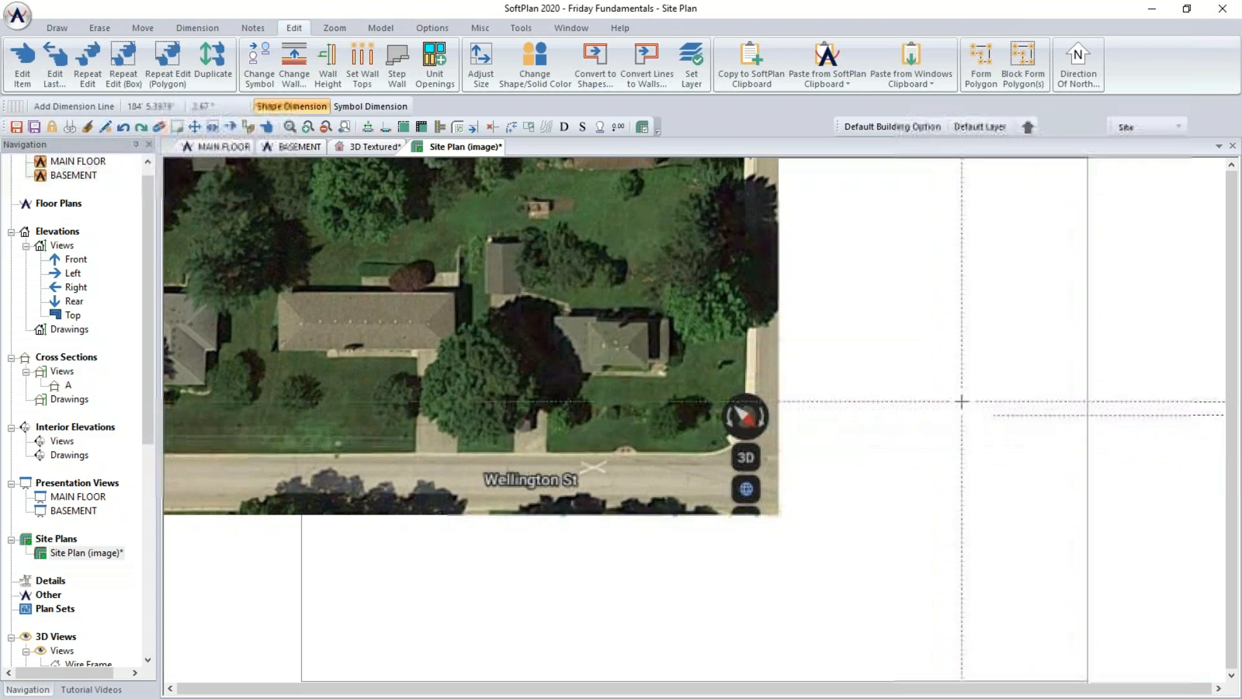
# - Set the drawing's workspace limit to 1500' wide and 1000' high
pyautogui.click(19, 16)
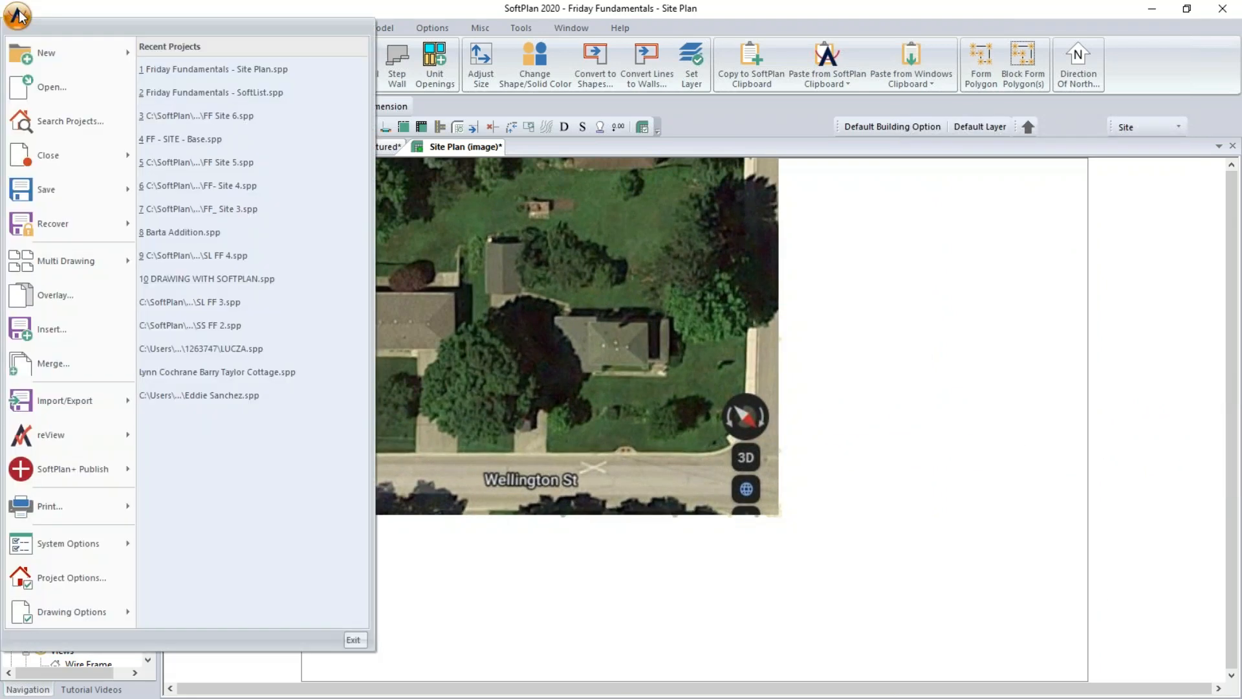
pyautogui.moveTo(111, 614)
pyautogui.click(152, 615)
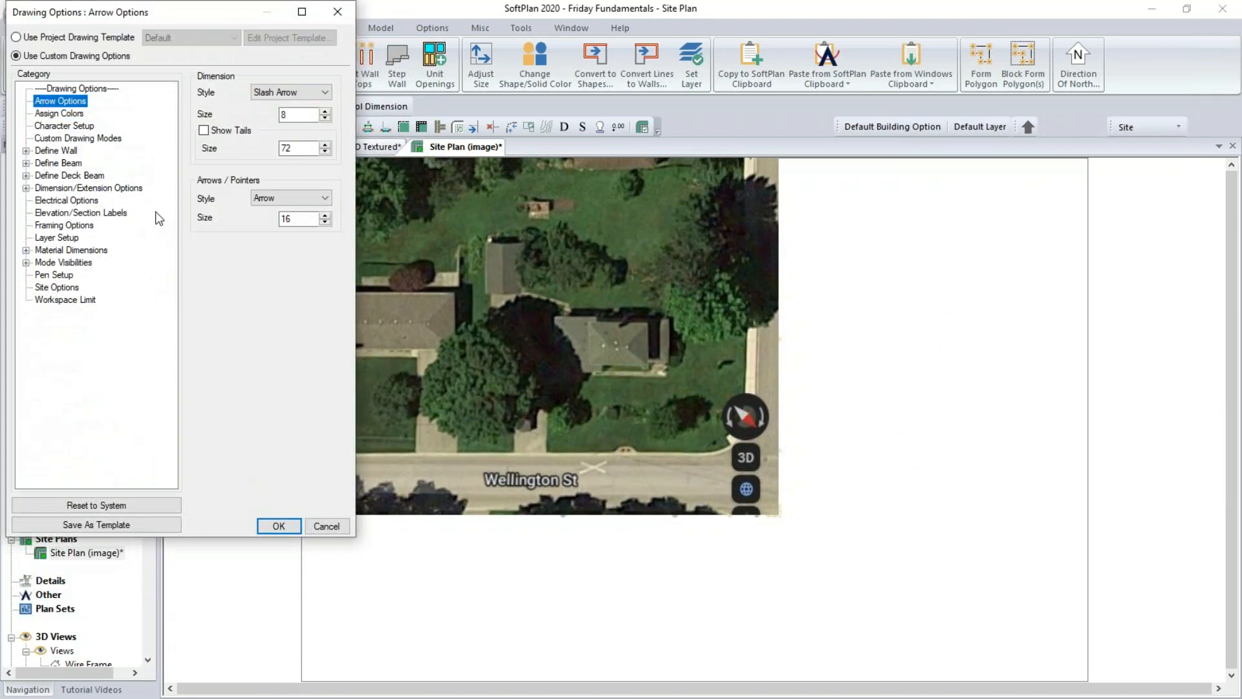
pyautogui.click(87, 299)
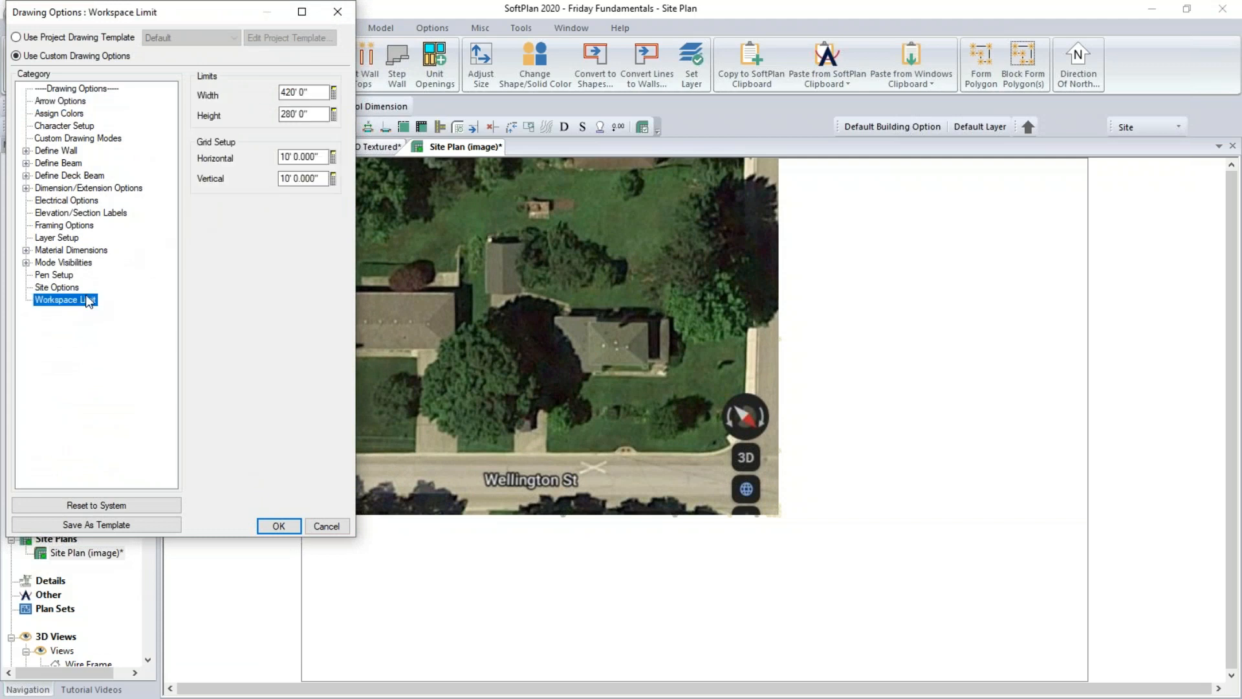
pyautogui.click(321, 92)
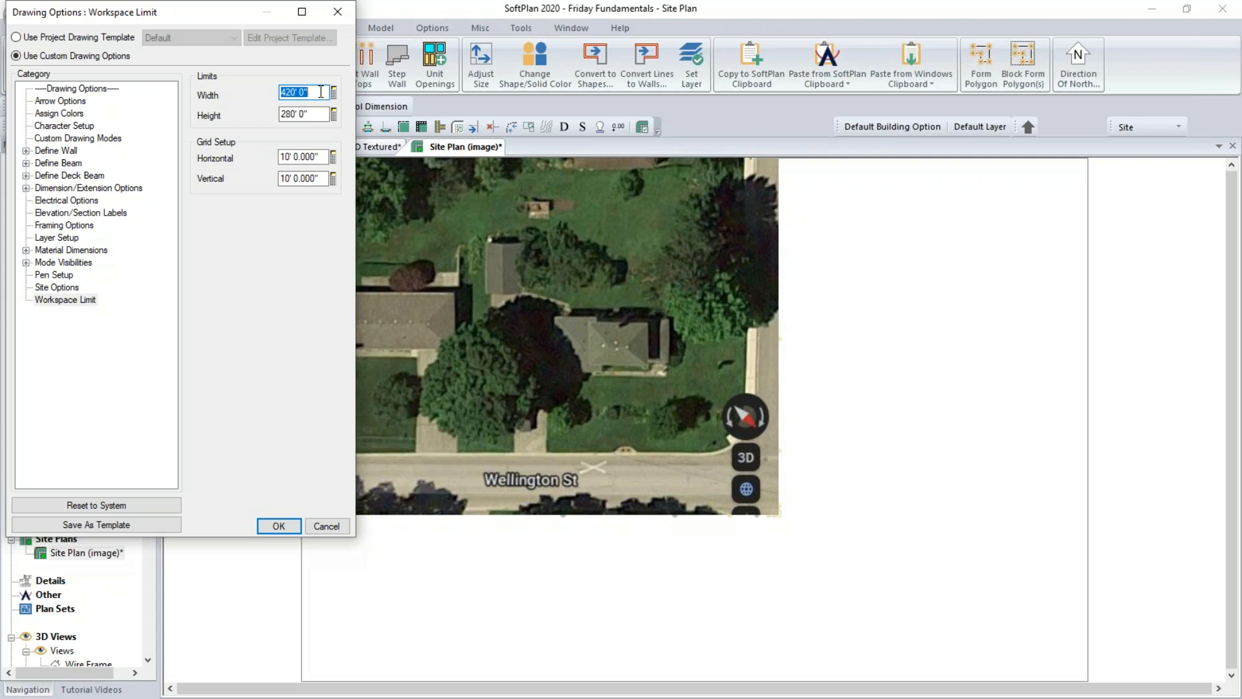
pyautogui.write('1500')
pyautogui.click(319, 115)
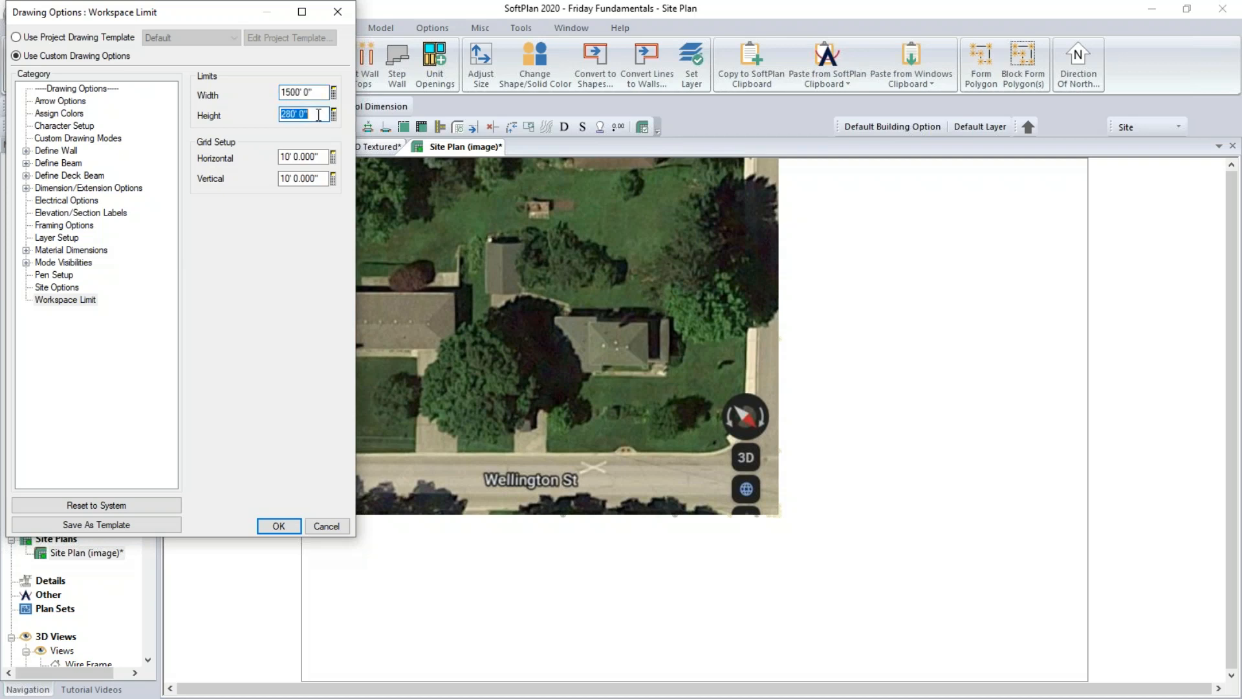
pyautogui.write('1000')
pyautogui.press('Tab')
pyautogui.click(278, 525)
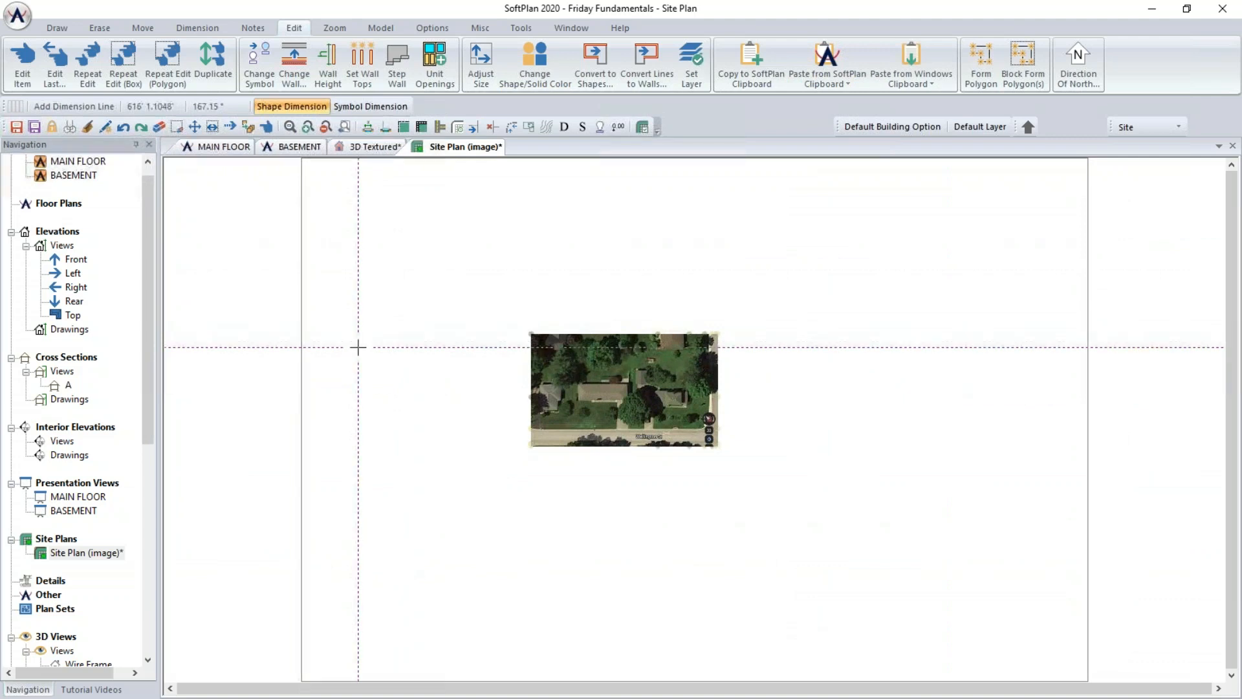
# - Move the satellite image toward the centre of the drawing area and clear the selection
pyautogui.click(197, 127)
pyautogui.moveTo(592, 343); pyautogui.dragTo(886, 343)
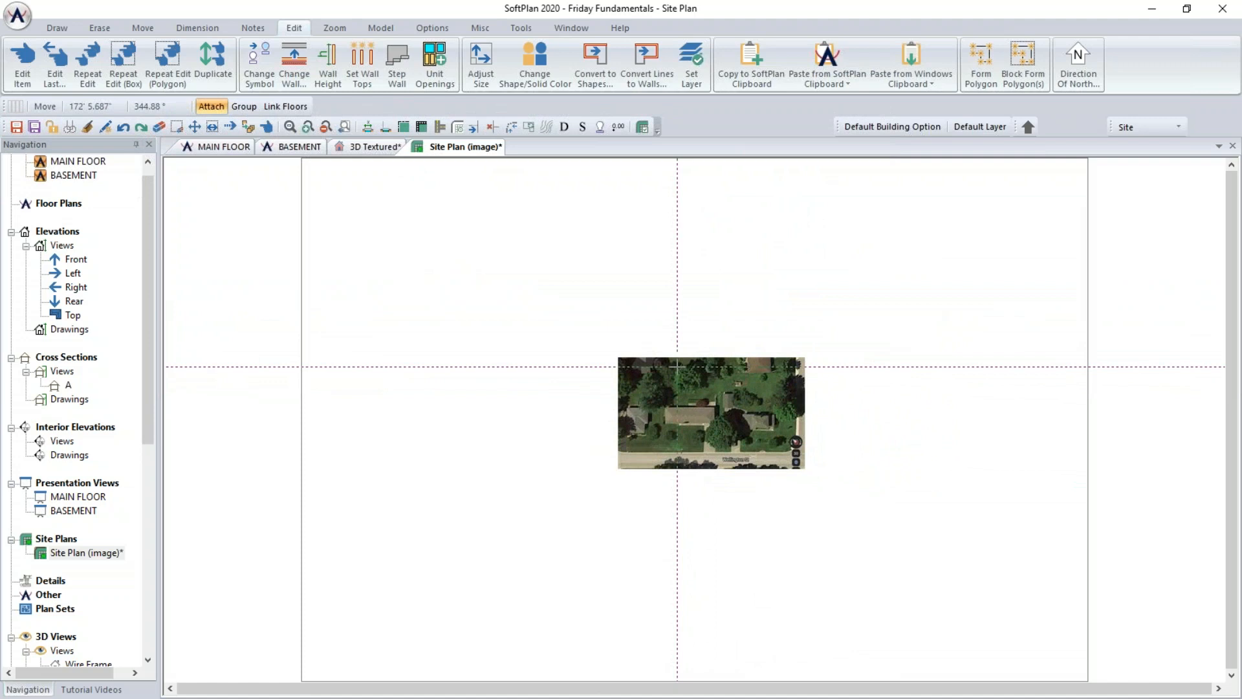
pyautogui.click(677, 367)
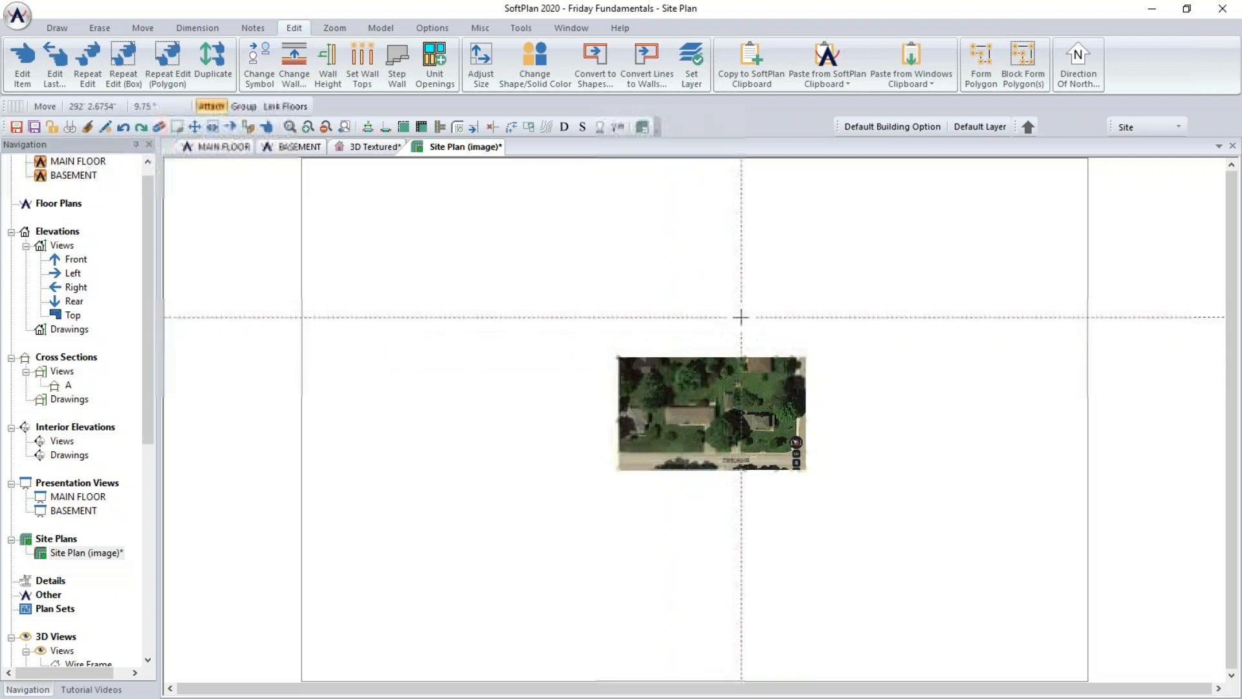
pyautogui.rightClick(759, 371)
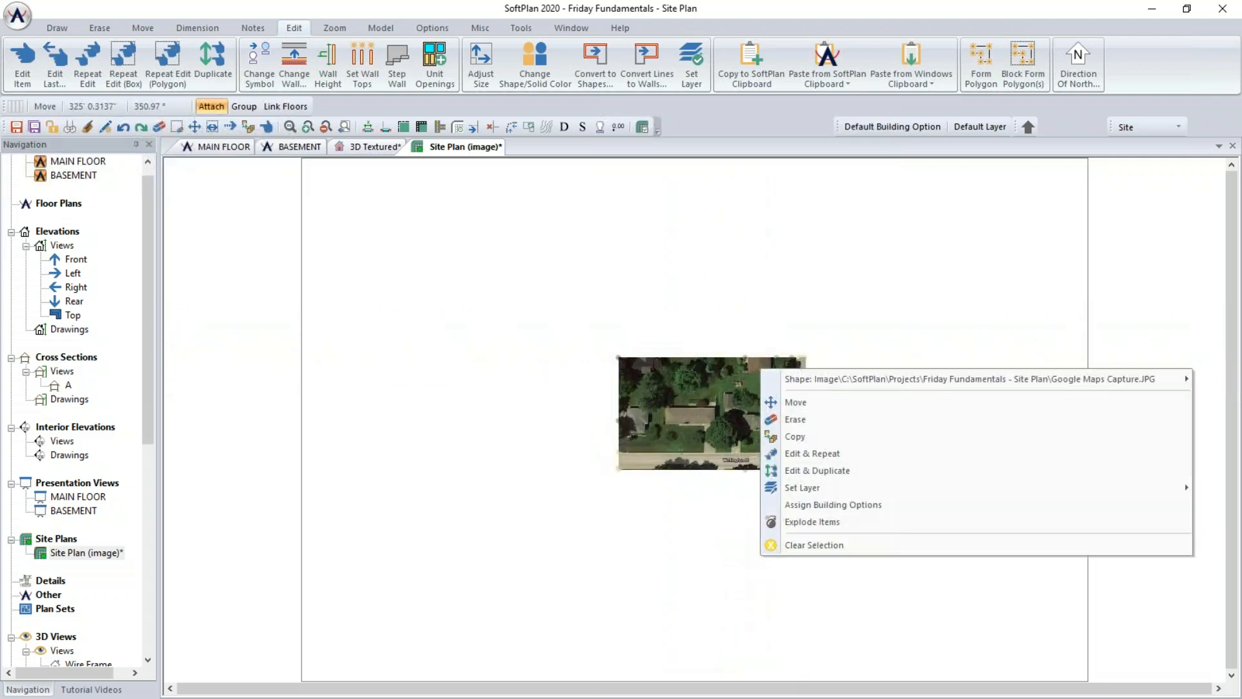
pyautogui.click(805, 547)
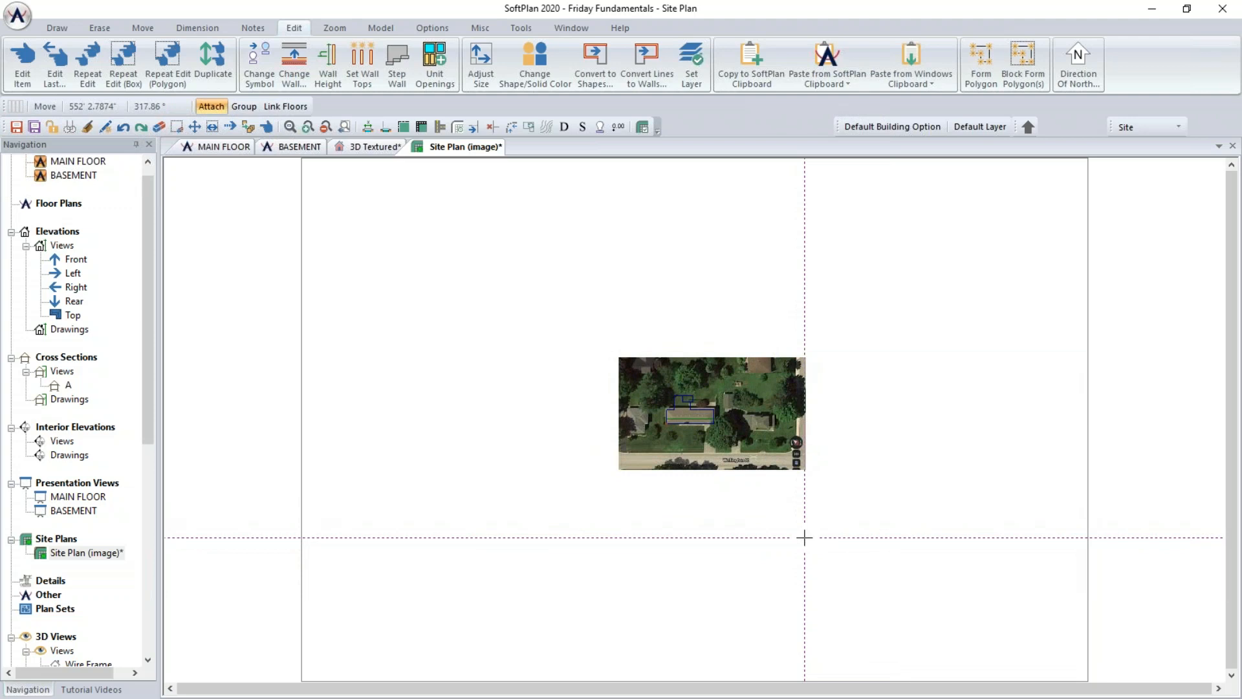
# - Move the building outline block so it sits over the house roof in the satellite image
pyautogui.scroll(3, 699, 417)
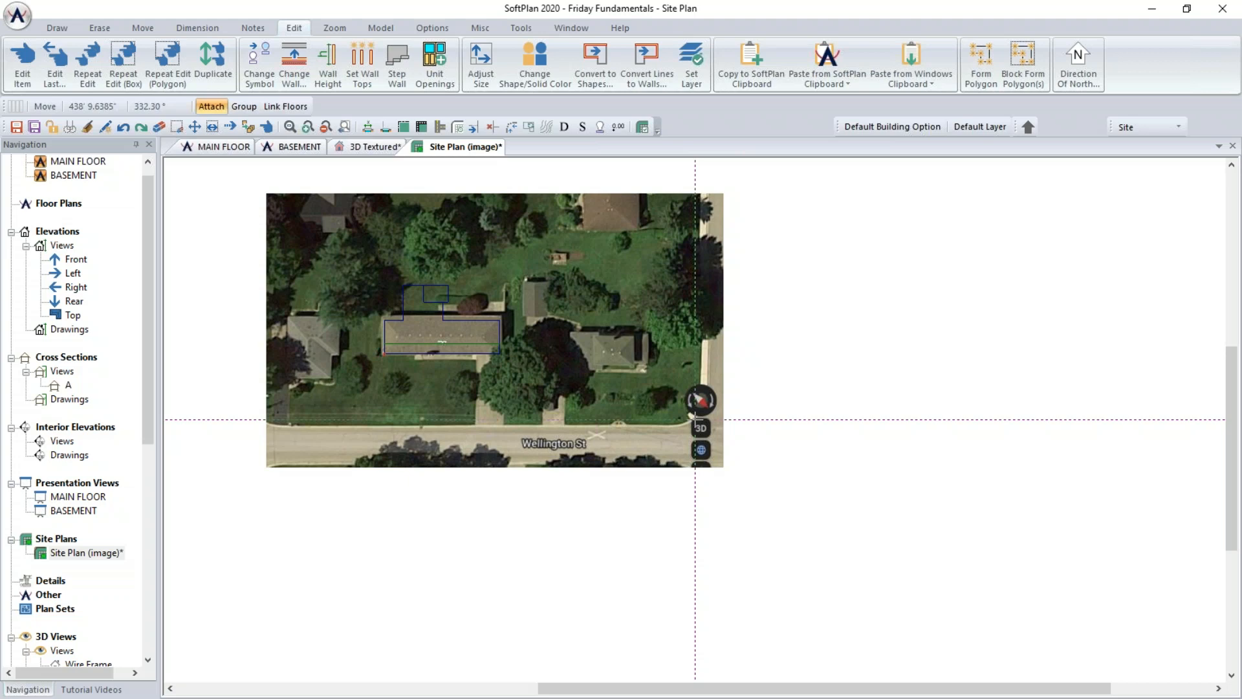
pyautogui.click(213, 127)
pyautogui.click(325, 238)
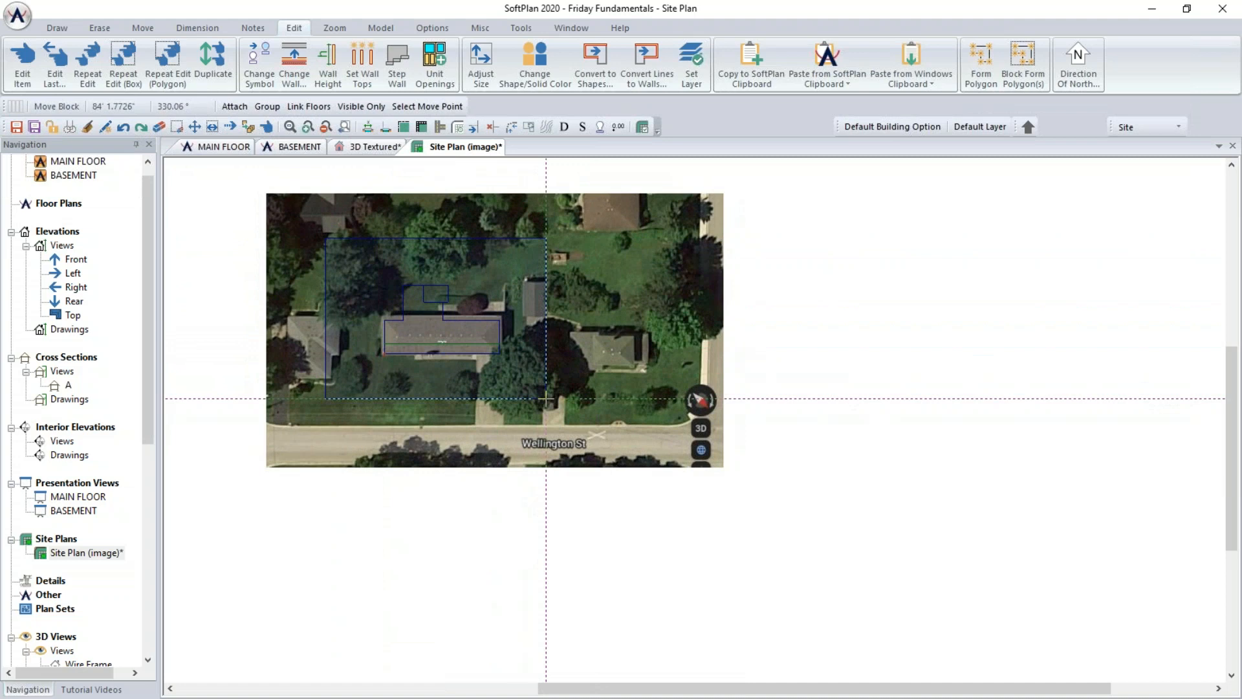
pyautogui.click(546, 398)
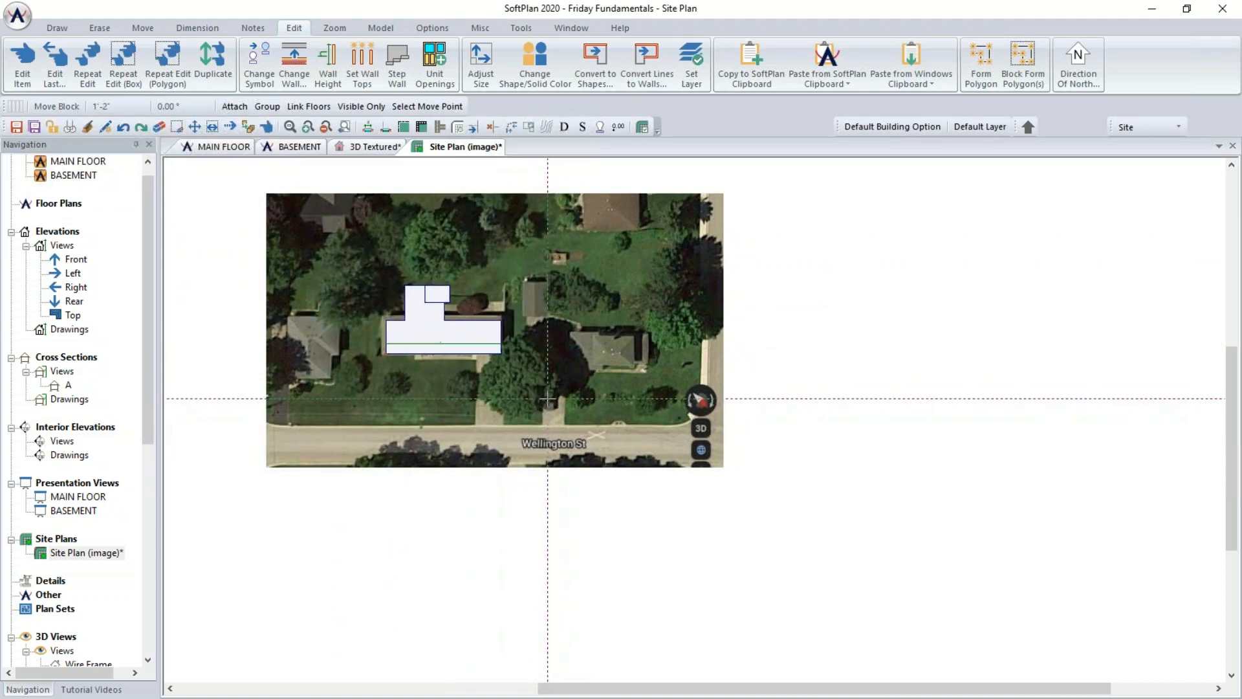
pyautogui.click(537, 398)
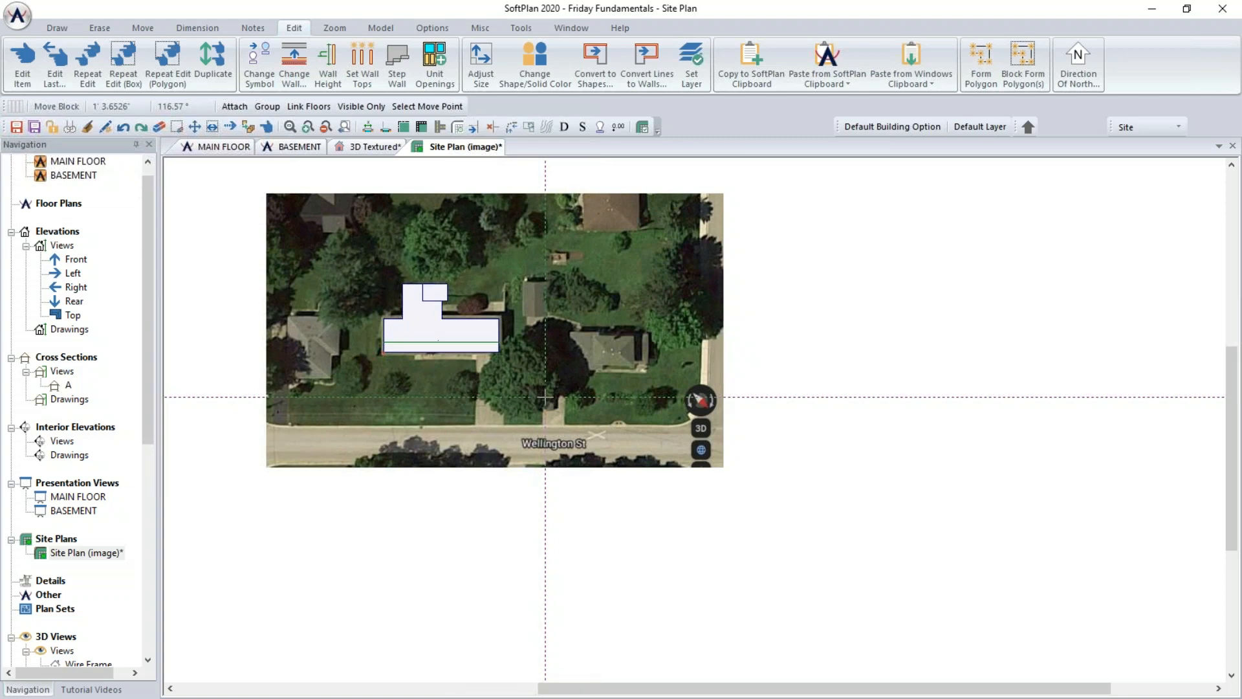
pyautogui.click(546, 397)
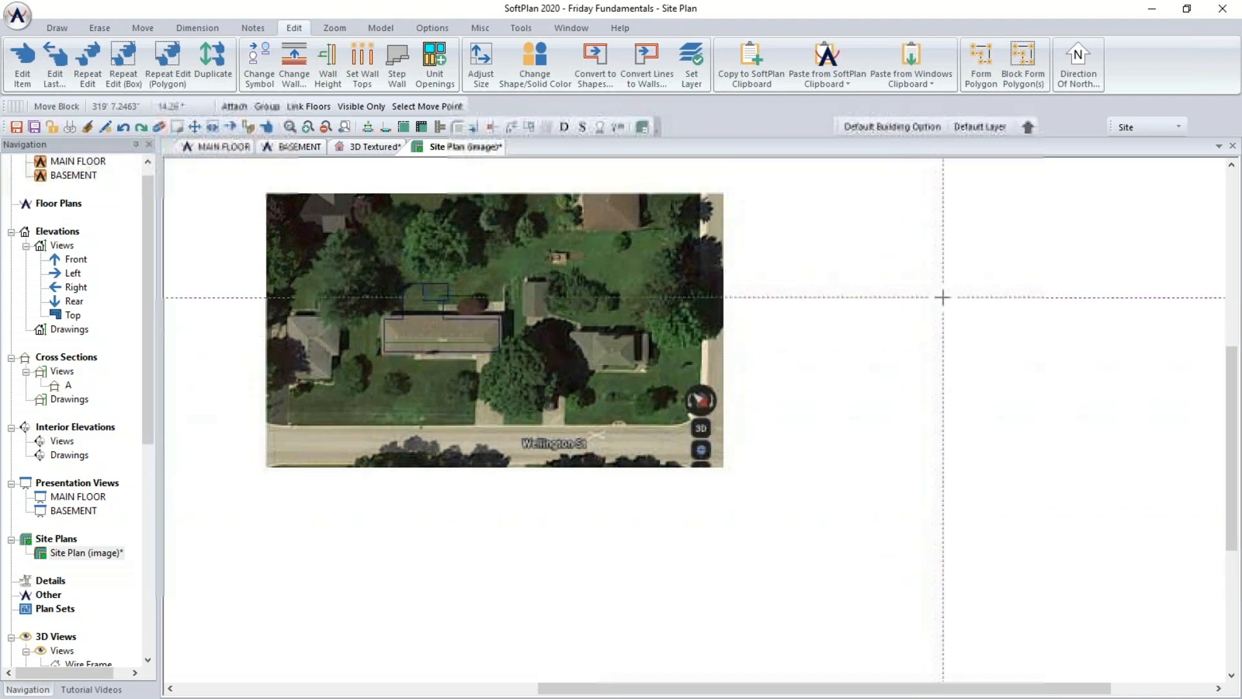
# - Set the direction of north to 315 degrees without rotating the items already on the drawing
pyautogui.click(1029, 127)
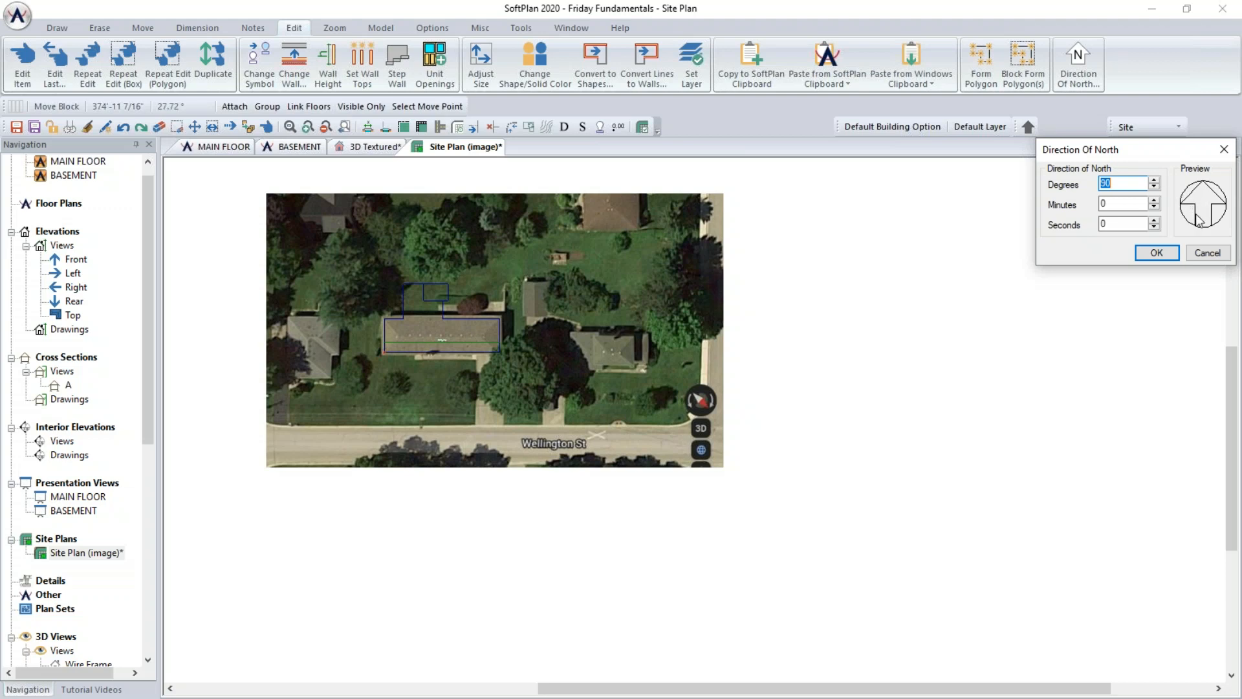
pyautogui.write('315')
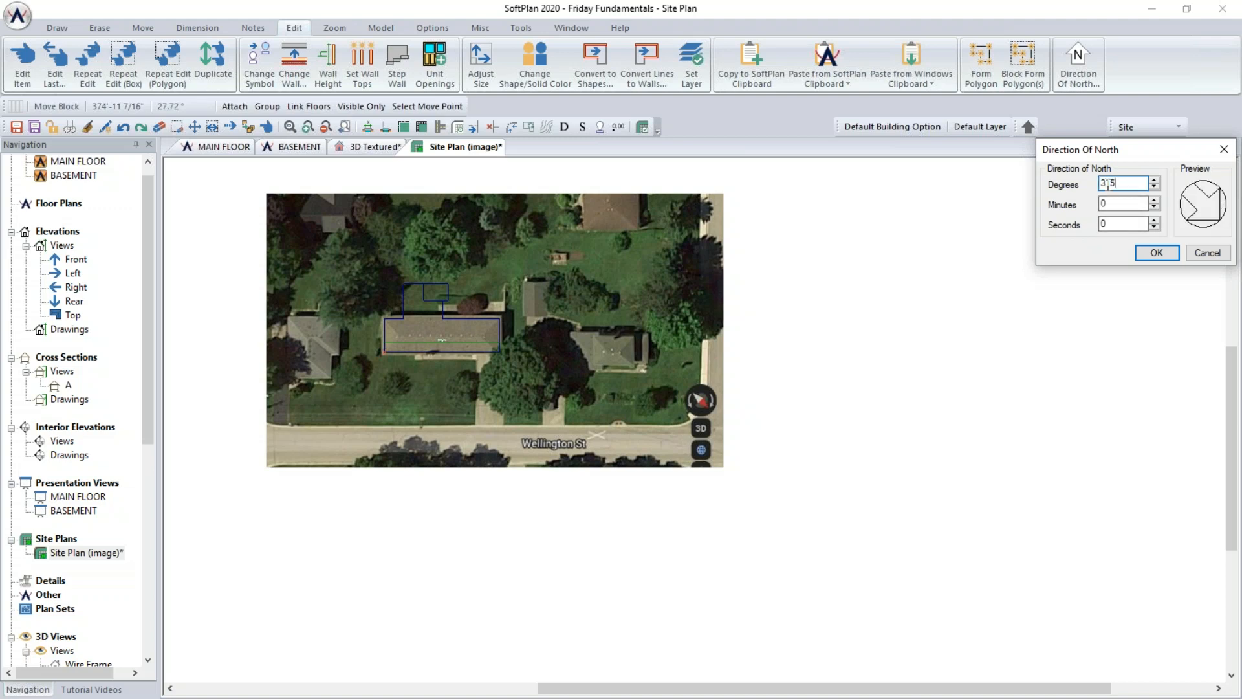
pyautogui.click(1167, 258)
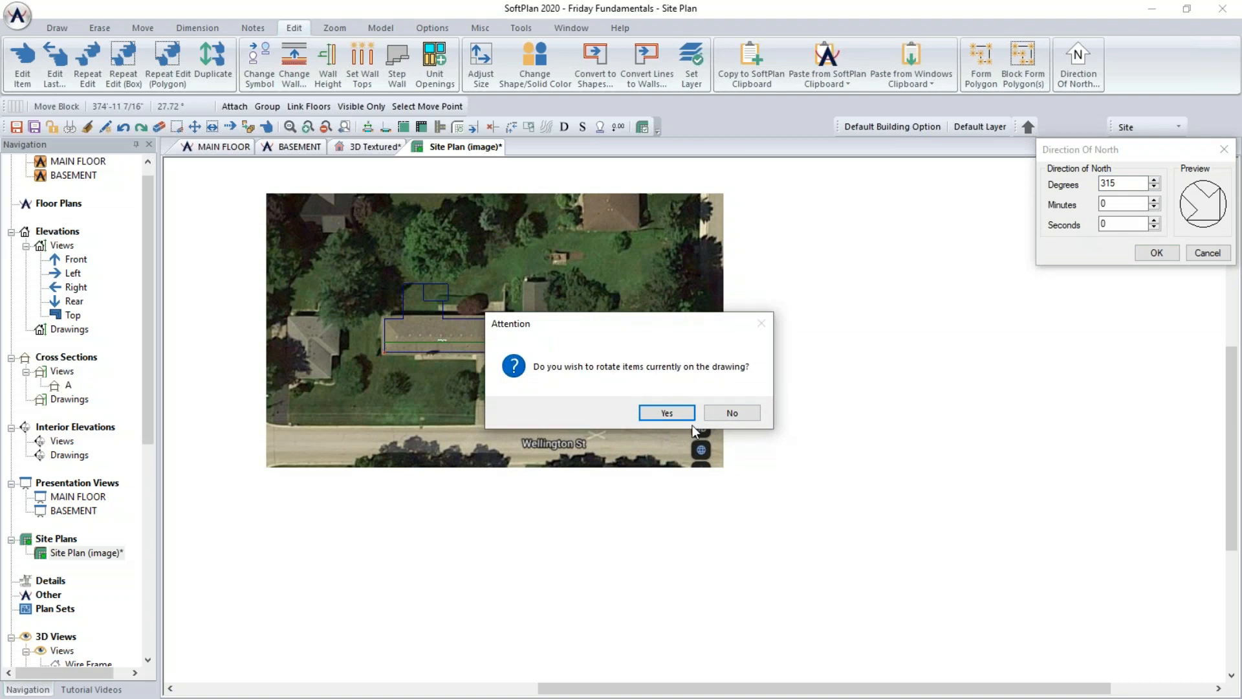
pyautogui.click(728, 414)
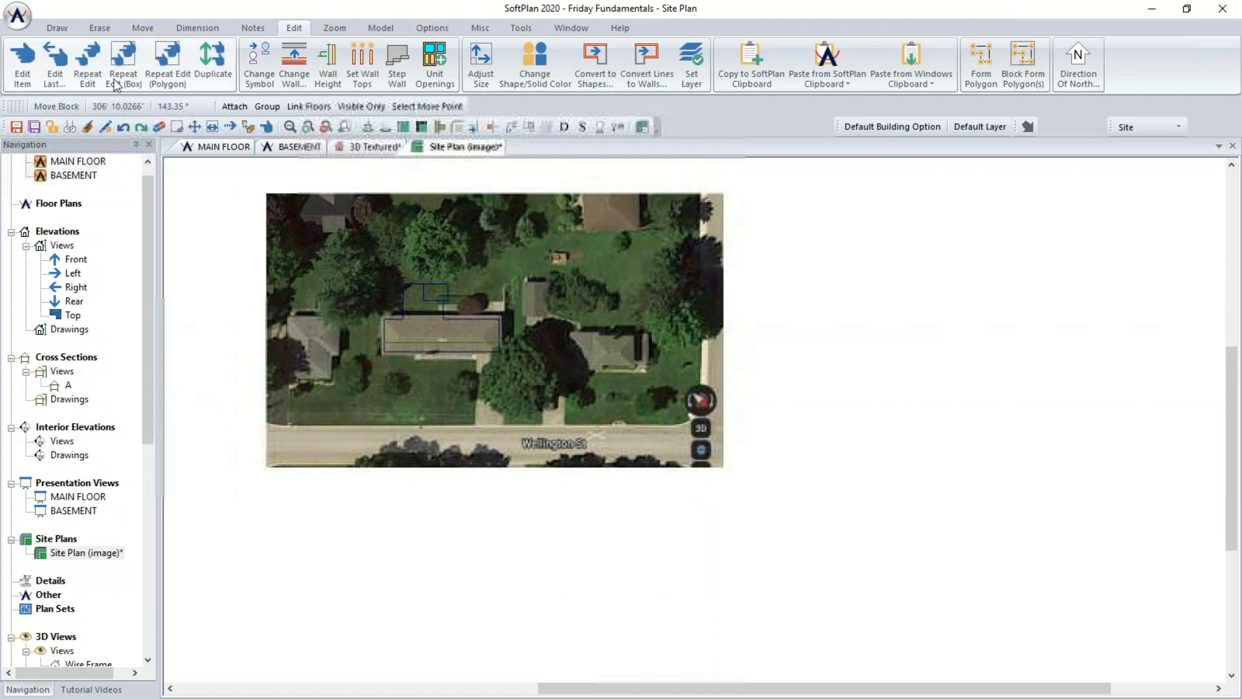
# - Sketch a four-sided property line with the Line method around the house's lot, from the street to the rear boundary
pyautogui.click(50, 32)
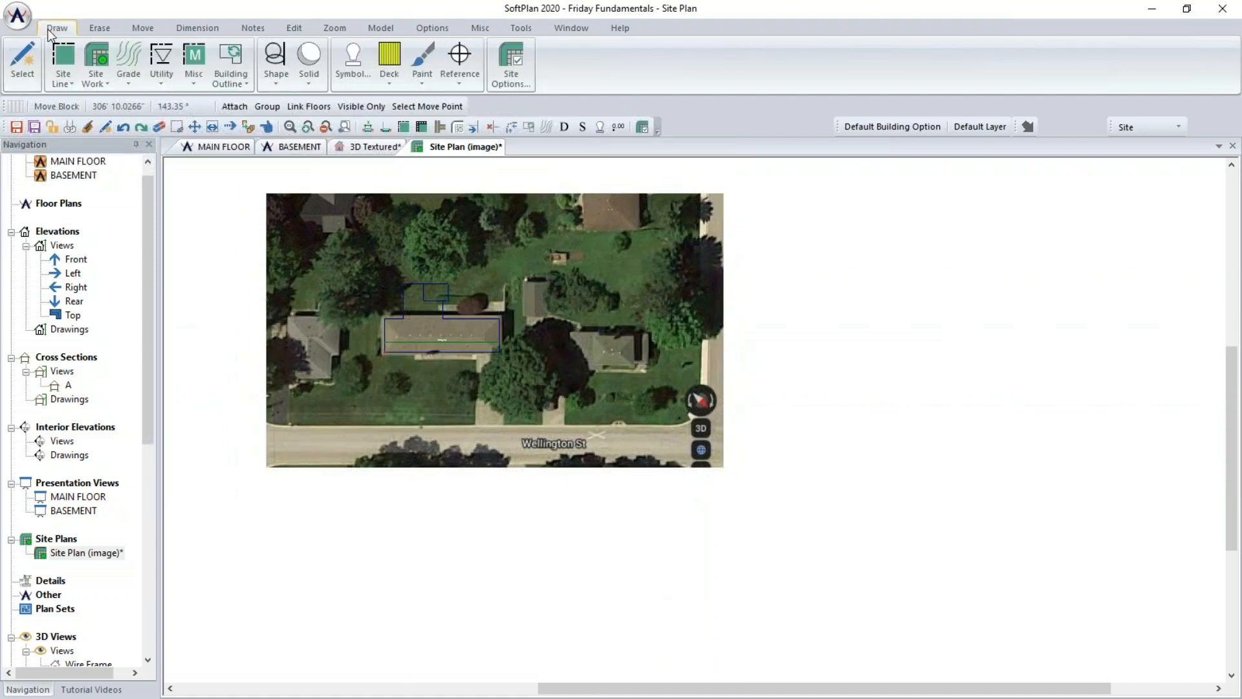
pyautogui.click(58, 62)
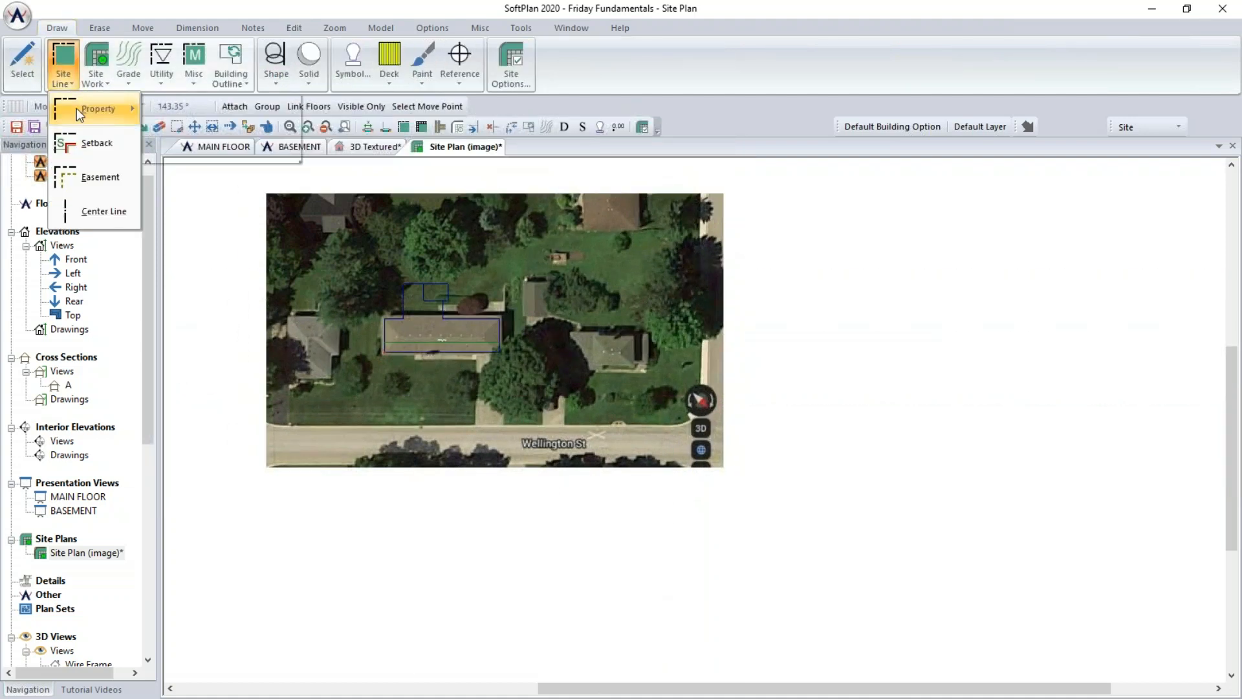
pyautogui.moveTo(76, 107)
pyautogui.moveTo(184, 145)
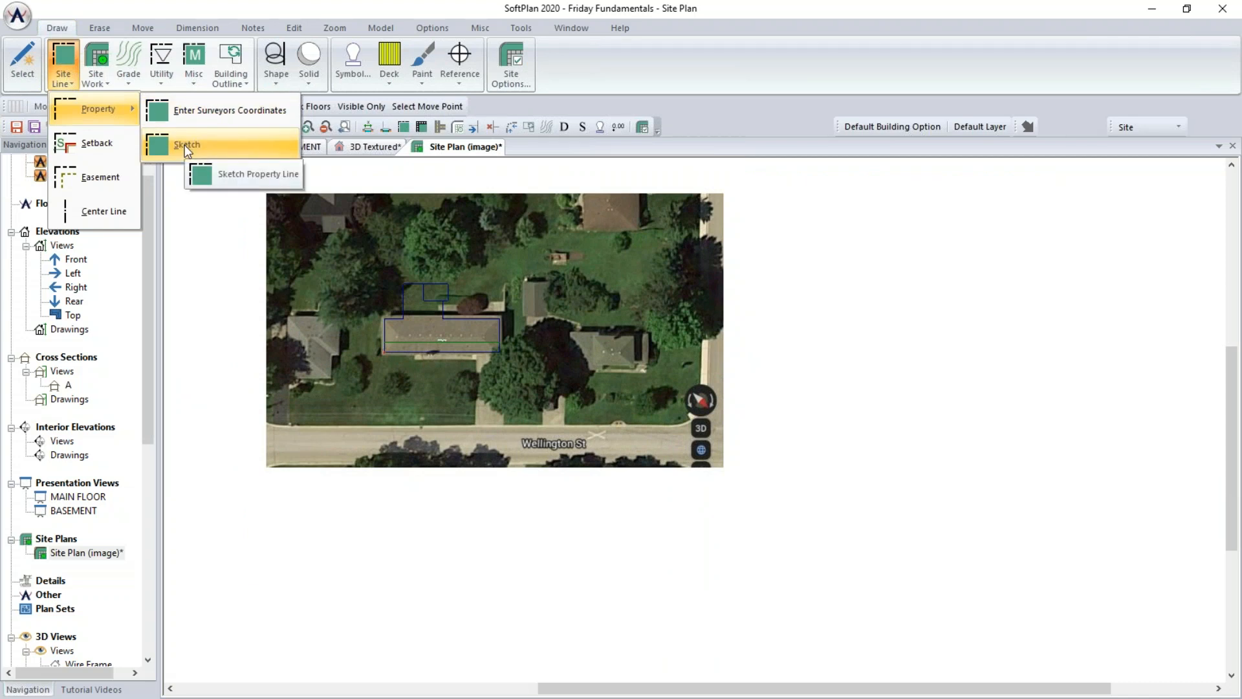
pyautogui.click(198, 174)
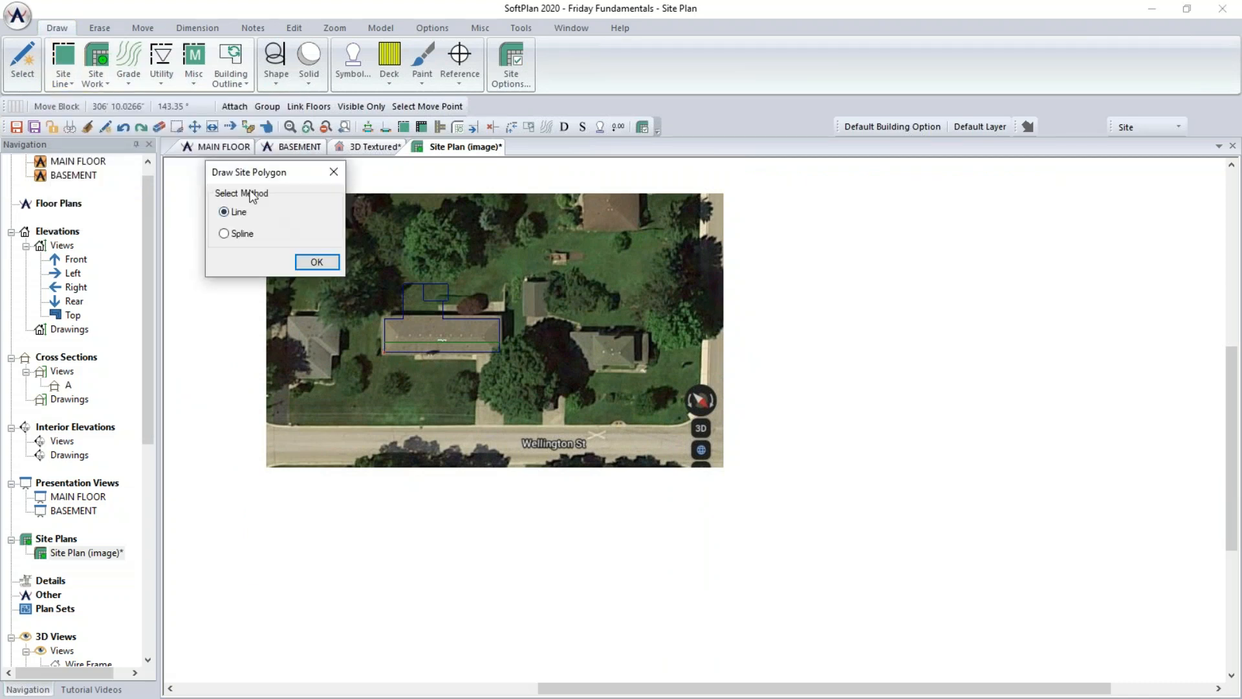
pyautogui.click(317, 263)
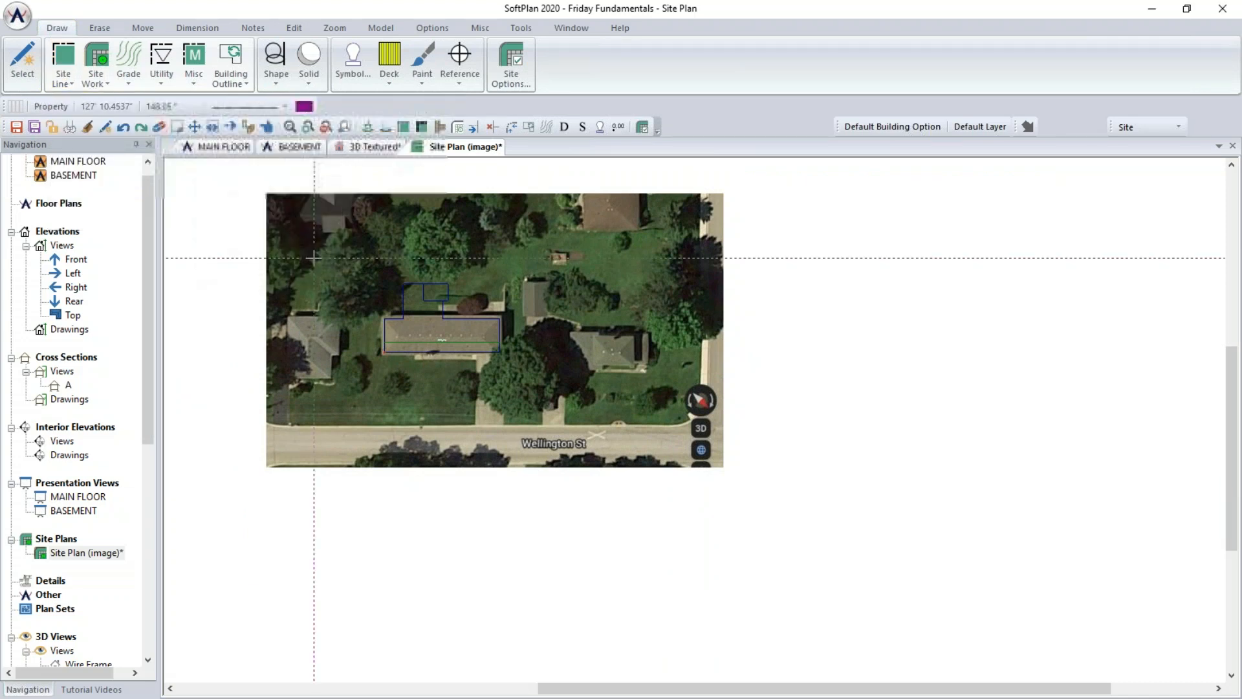
pyautogui.scroll(3, 448, 380)
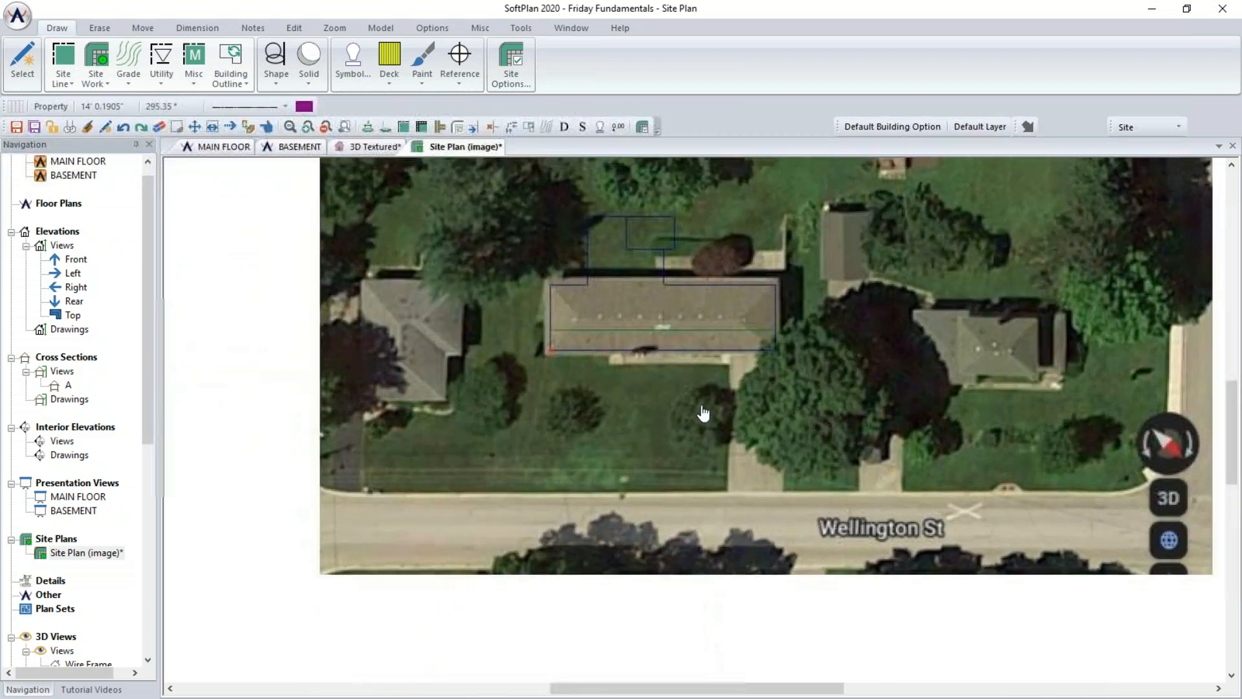
pyautogui.moveTo(702, 411); pyautogui.dragTo(699, 487, button='middle')
pyautogui.scroll(-1, 699, 486)
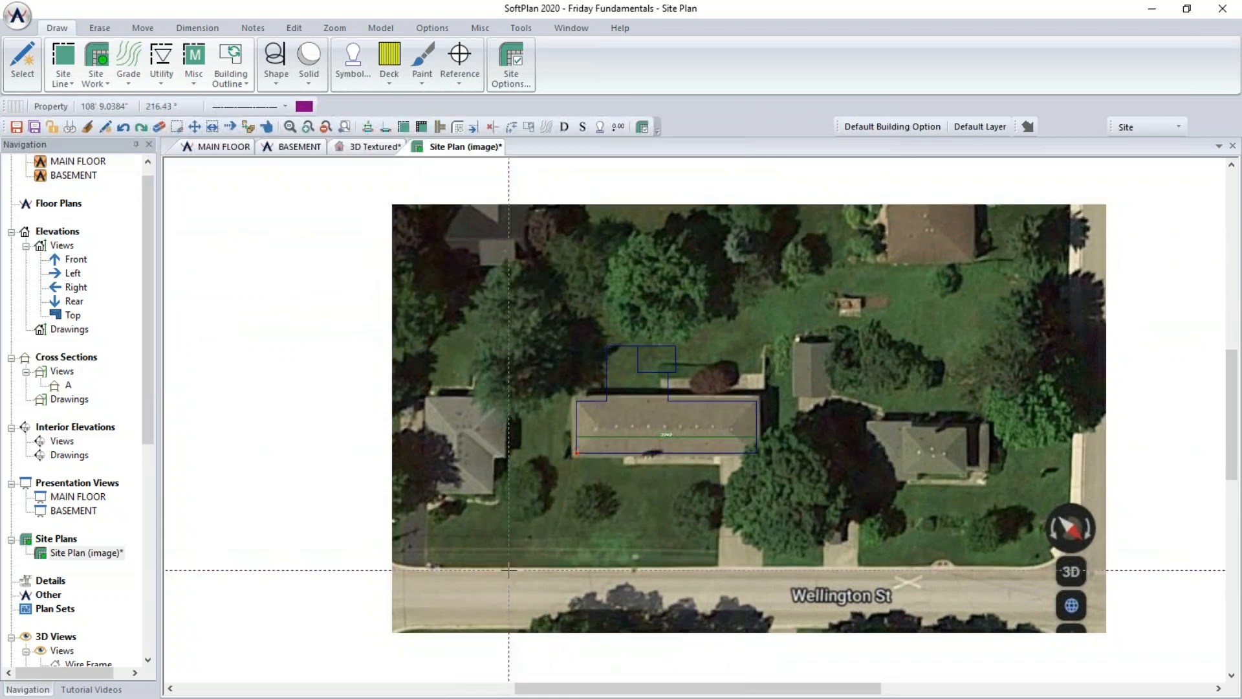
pyautogui.click(765, 564)
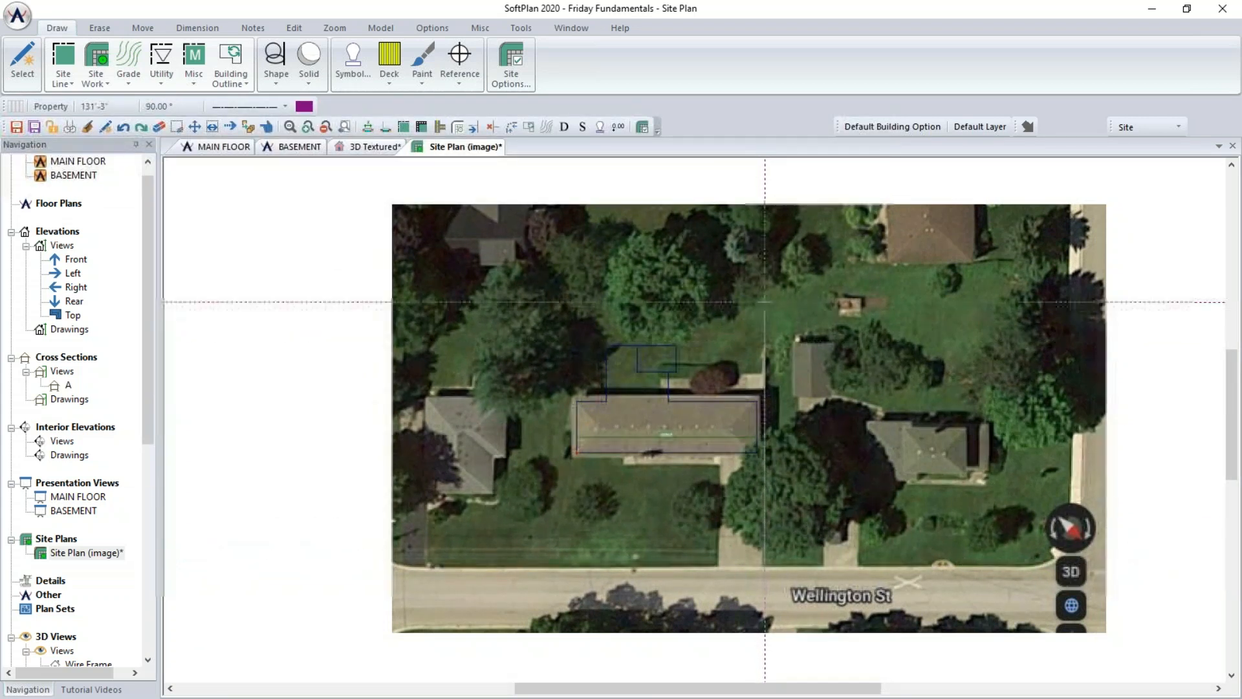
pyautogui.click(765, 250)
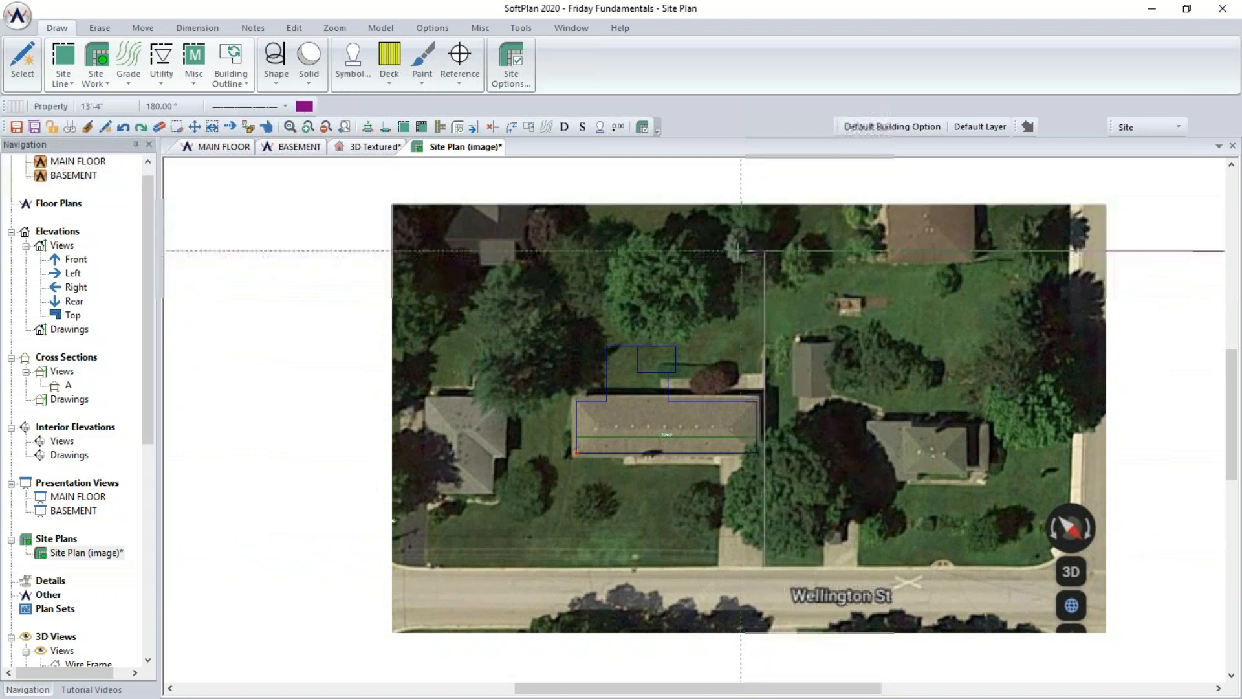
pyautogui.click(543, 251)
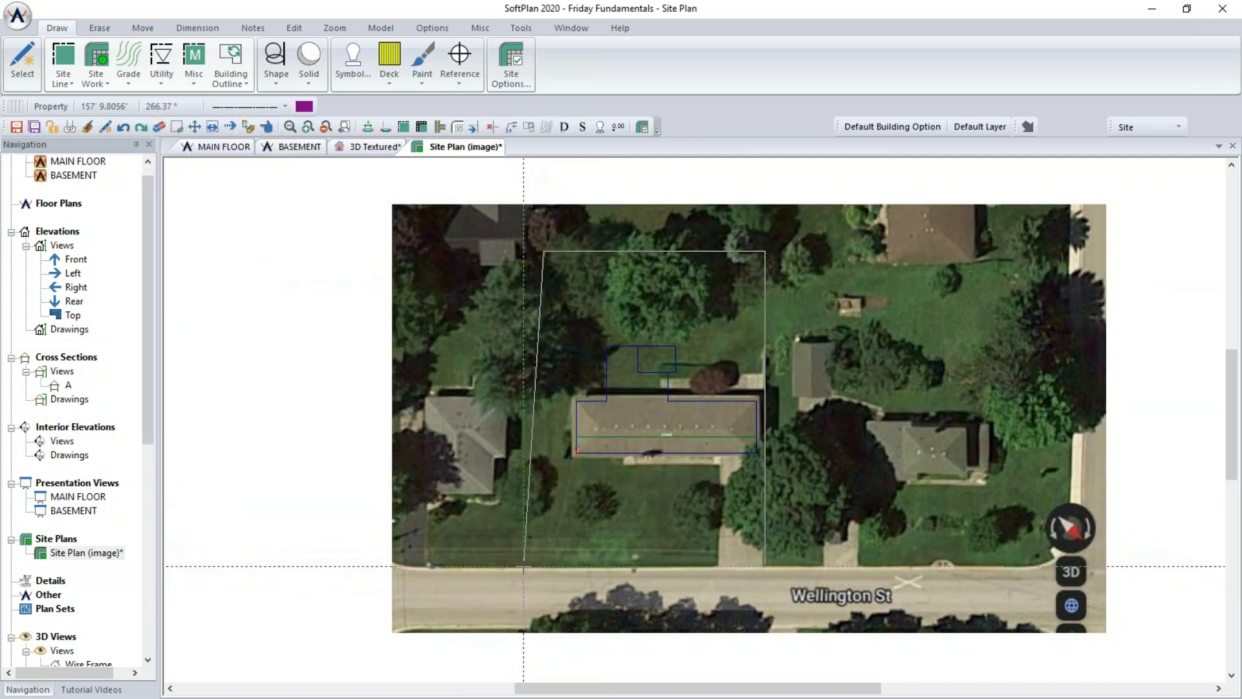
pyautogui.click(522, 566)
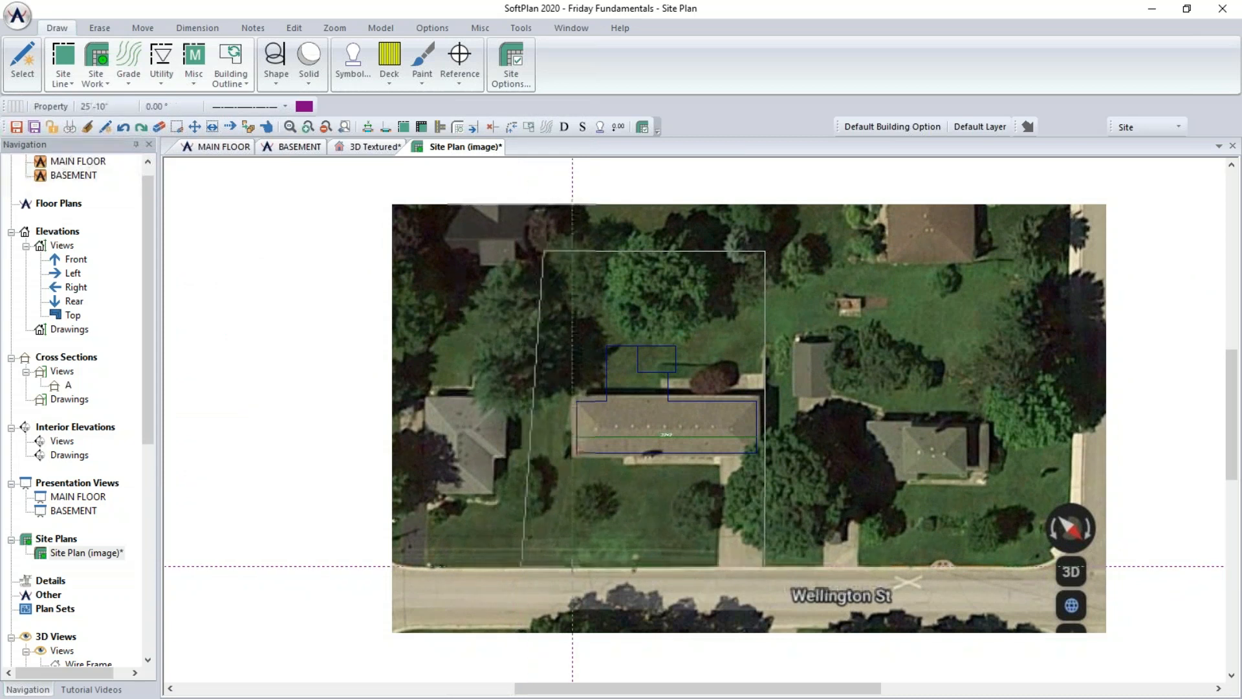
pyautogui.click(765, 566)
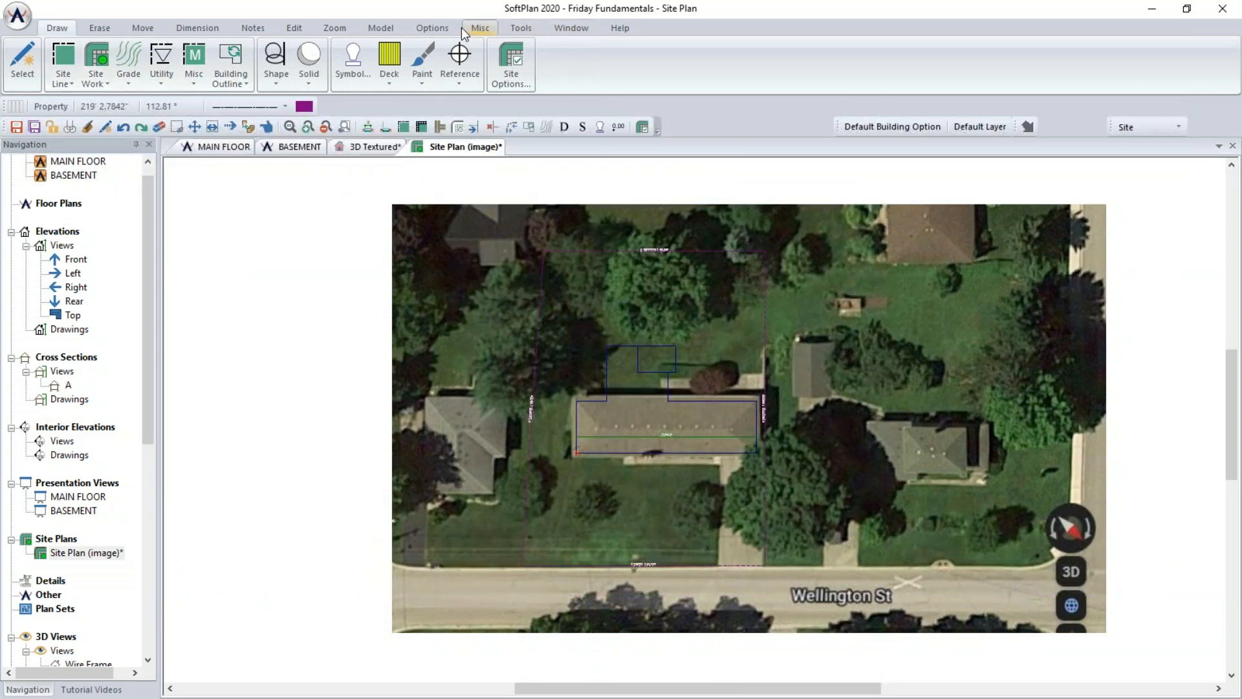
# - Hide images in the Site mode's drawing-item visibilities
pyautogui.click(432, 28)
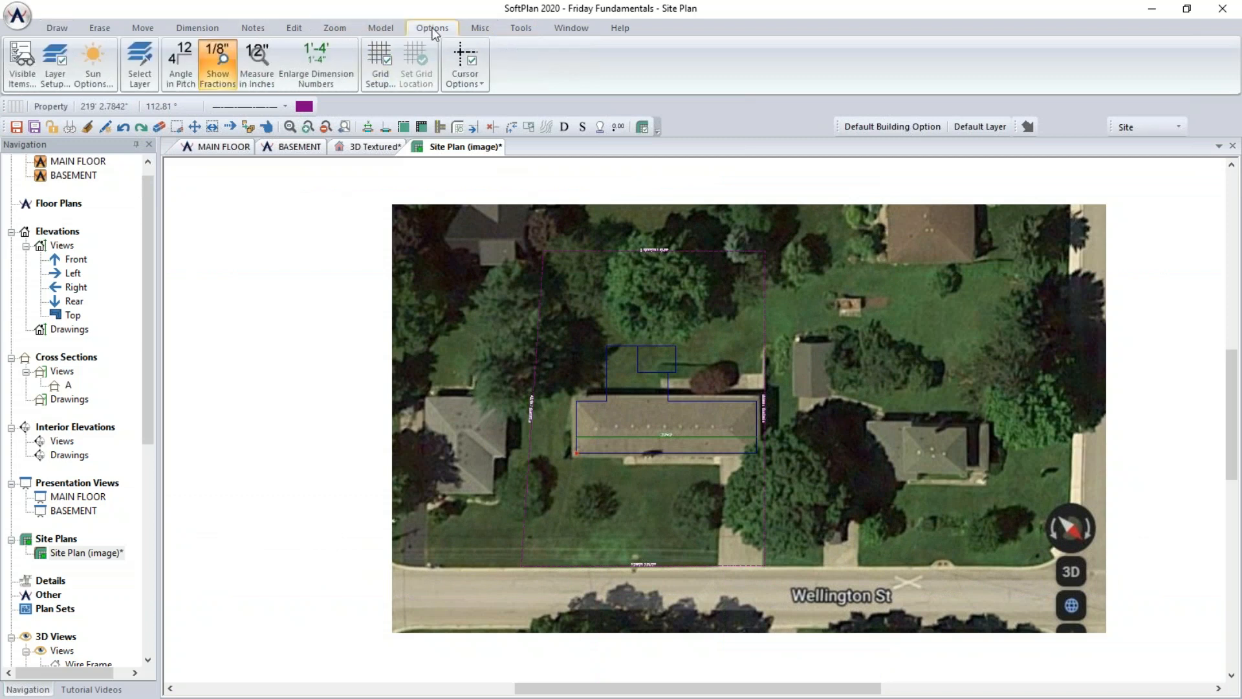
pyautogui.click(27, 81)
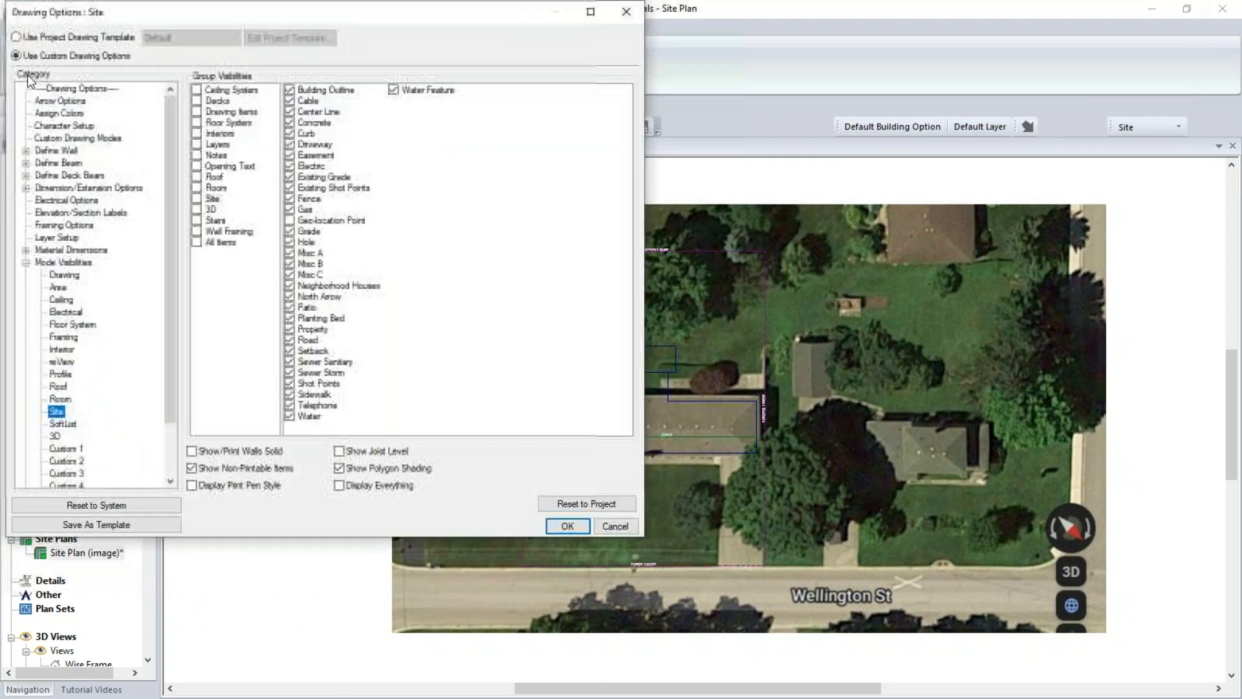
pyautogui.click(239, 115)
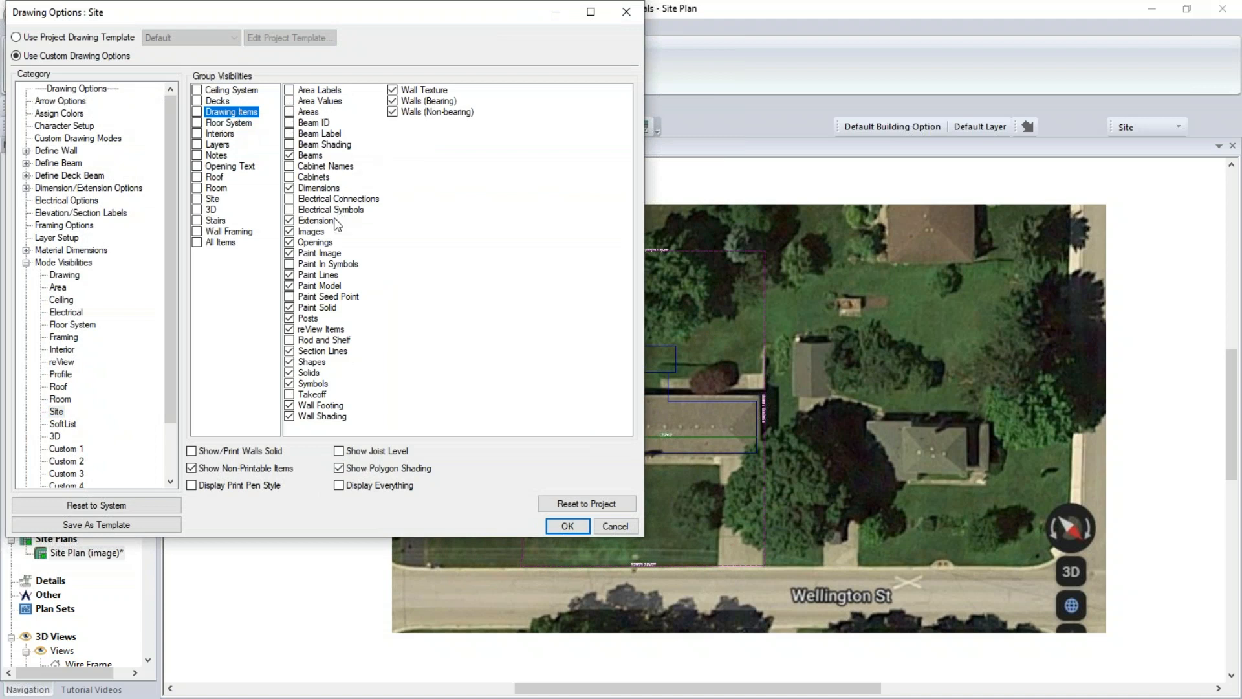
pyautogui.click(297, 233)
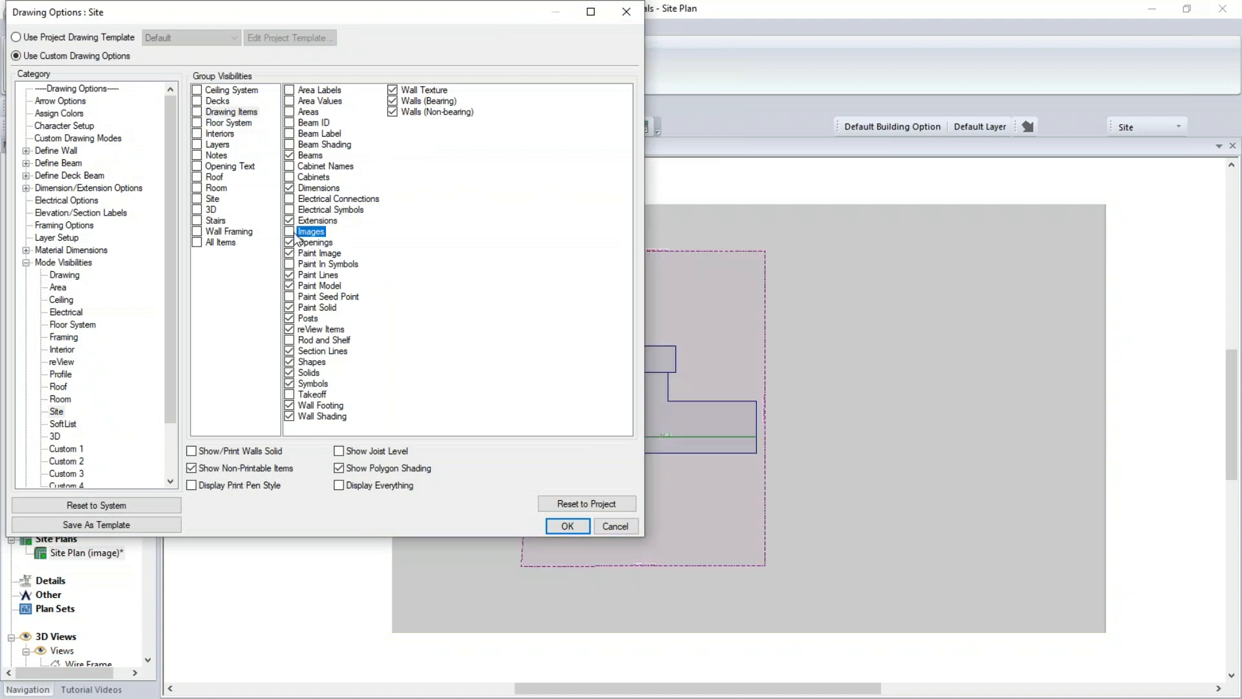
pyautogui.click(565, 525)
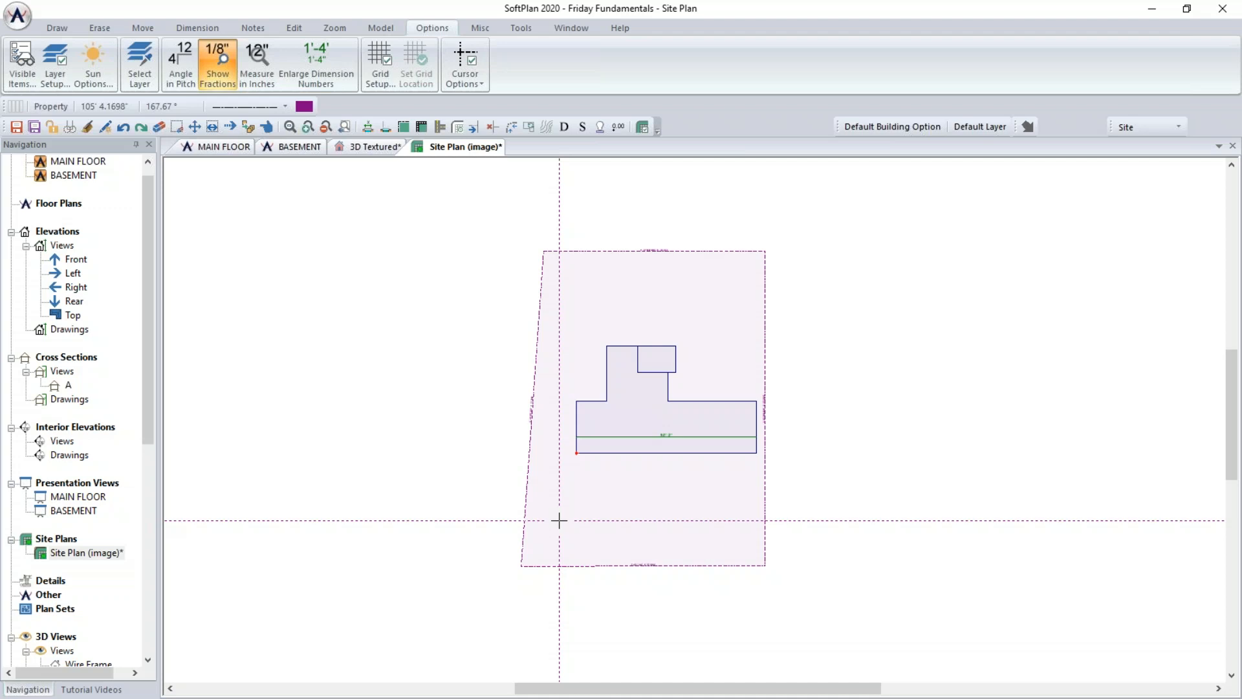
# - Open the main floor plan in Site mode and generate a building outline from it
pyautogui.click(225, 146)
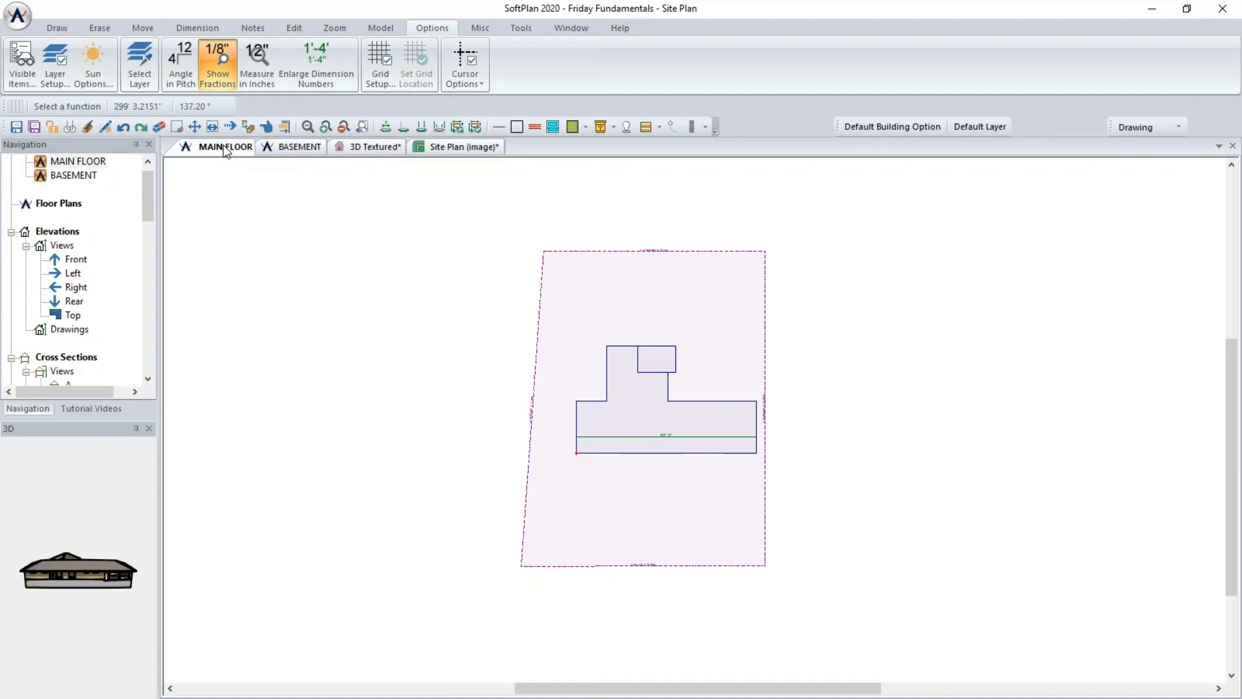
pyautogui.click(1163, 127)
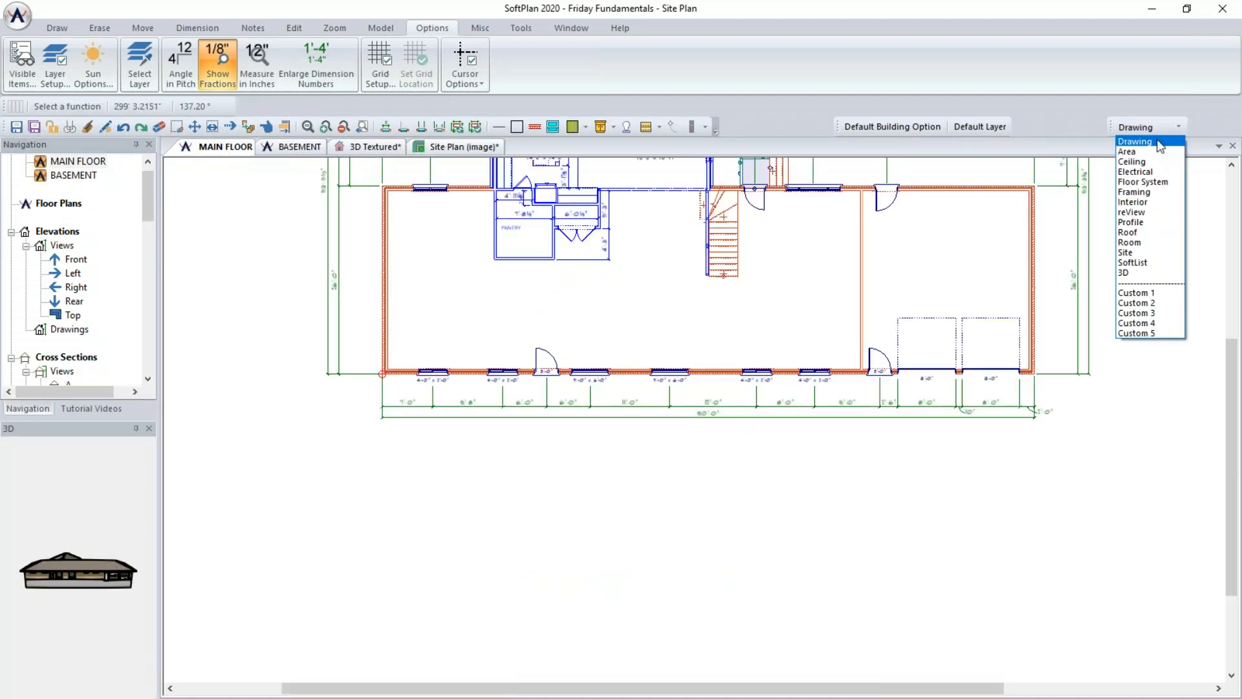
pyautogui.click(1159, 242)
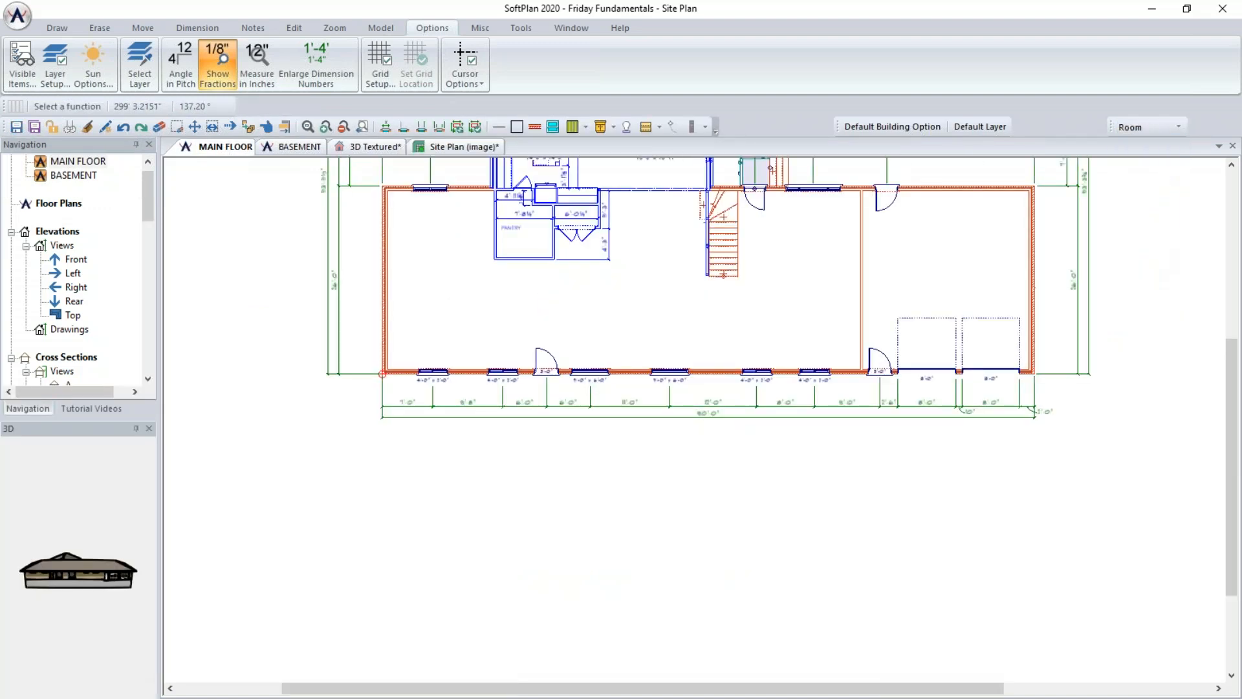
pyautogui.click(1158, 127)
pyautogui.click(1159, 253)
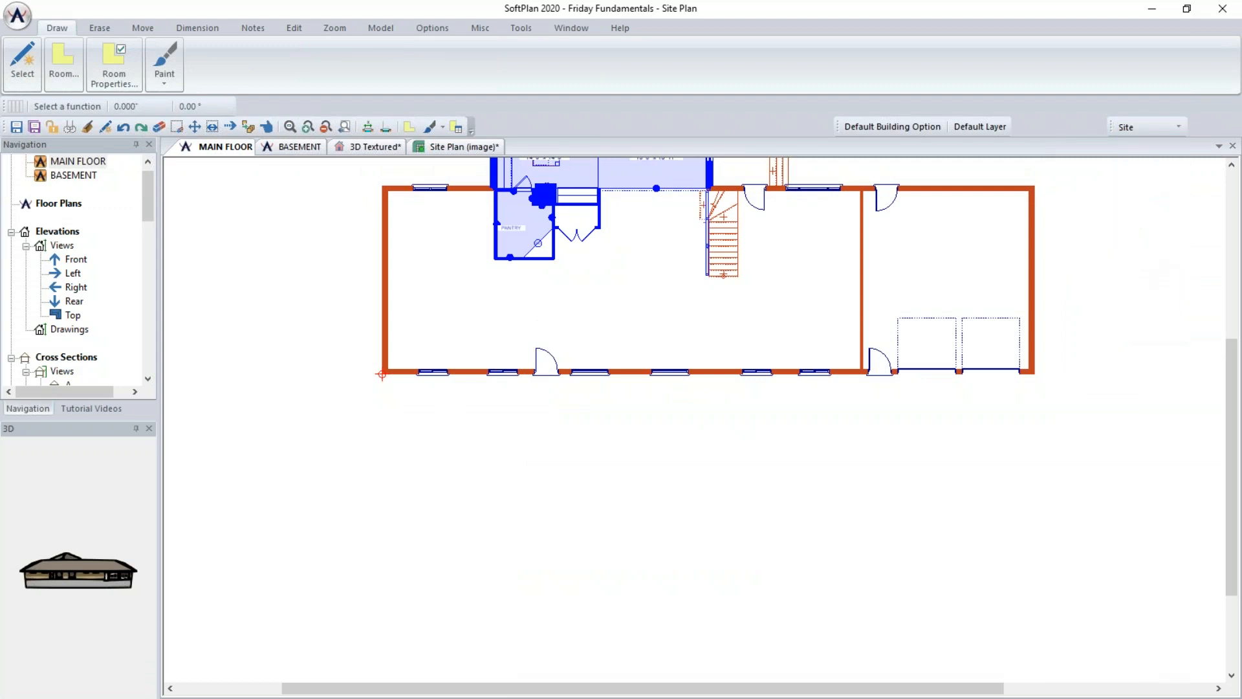
pyautogui.click(232, 73)
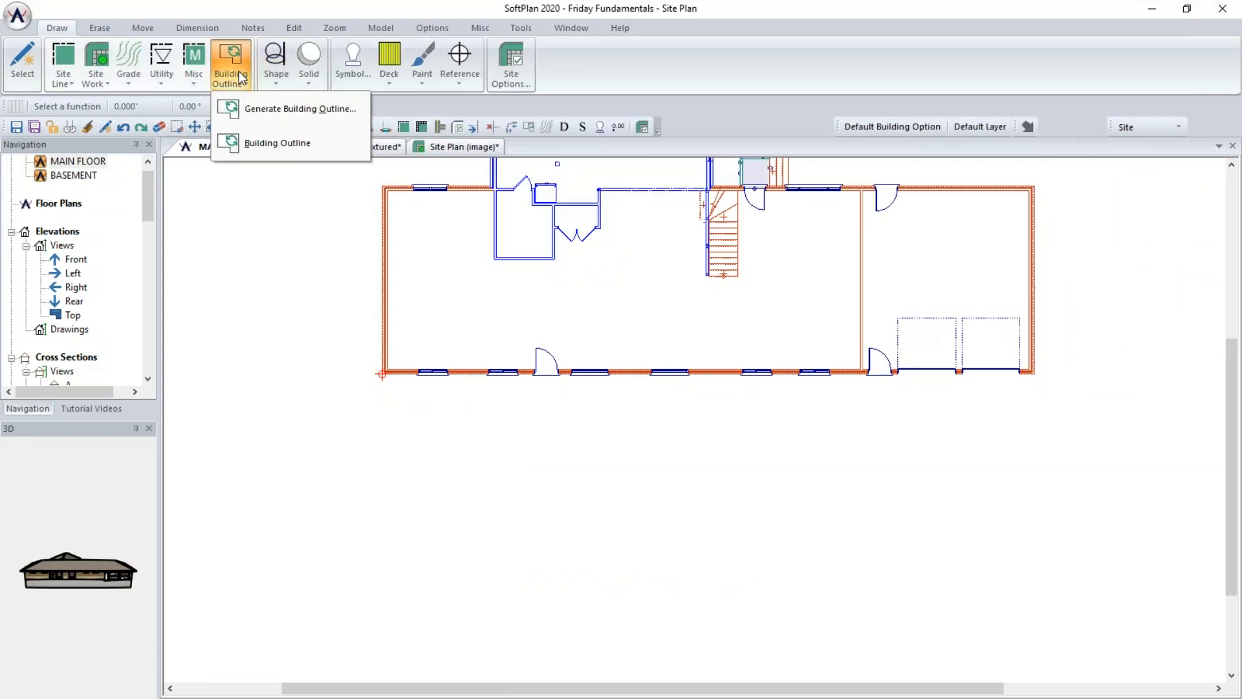
pyautogui.click(249, 107)
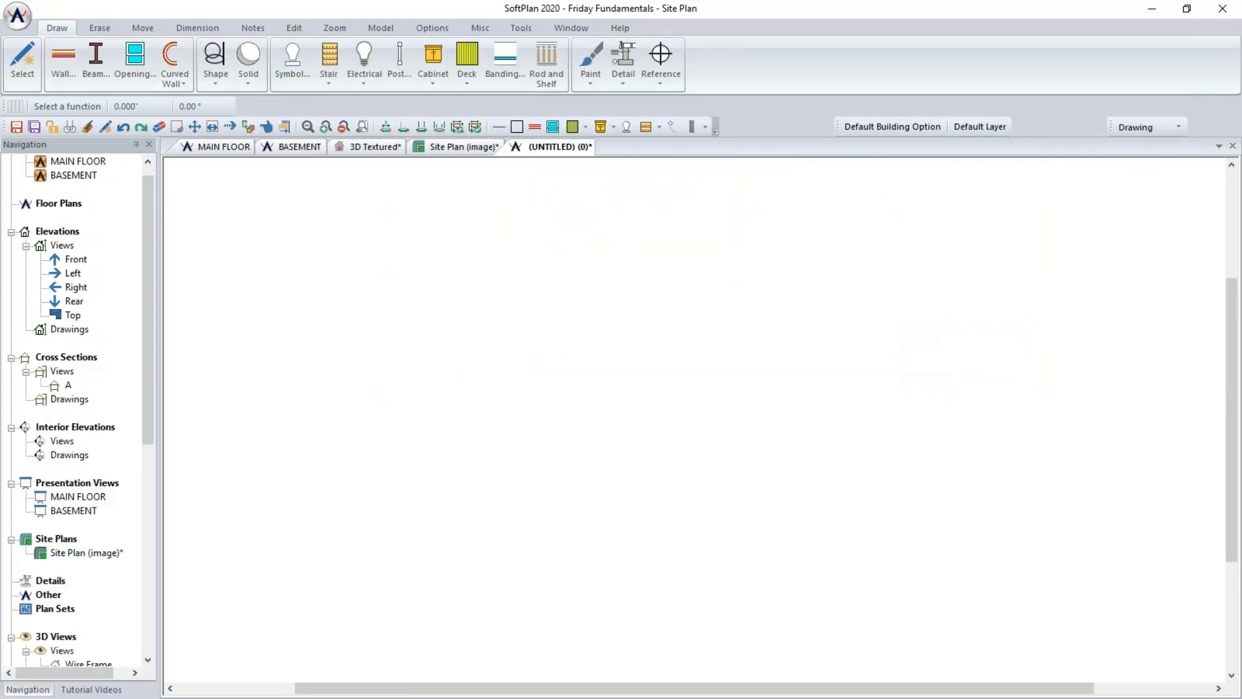
# - Save the new outline drawing as "Site Plan" in the Friday Fundamentals - Site Plan project folder
pyautogui.write('Stit')
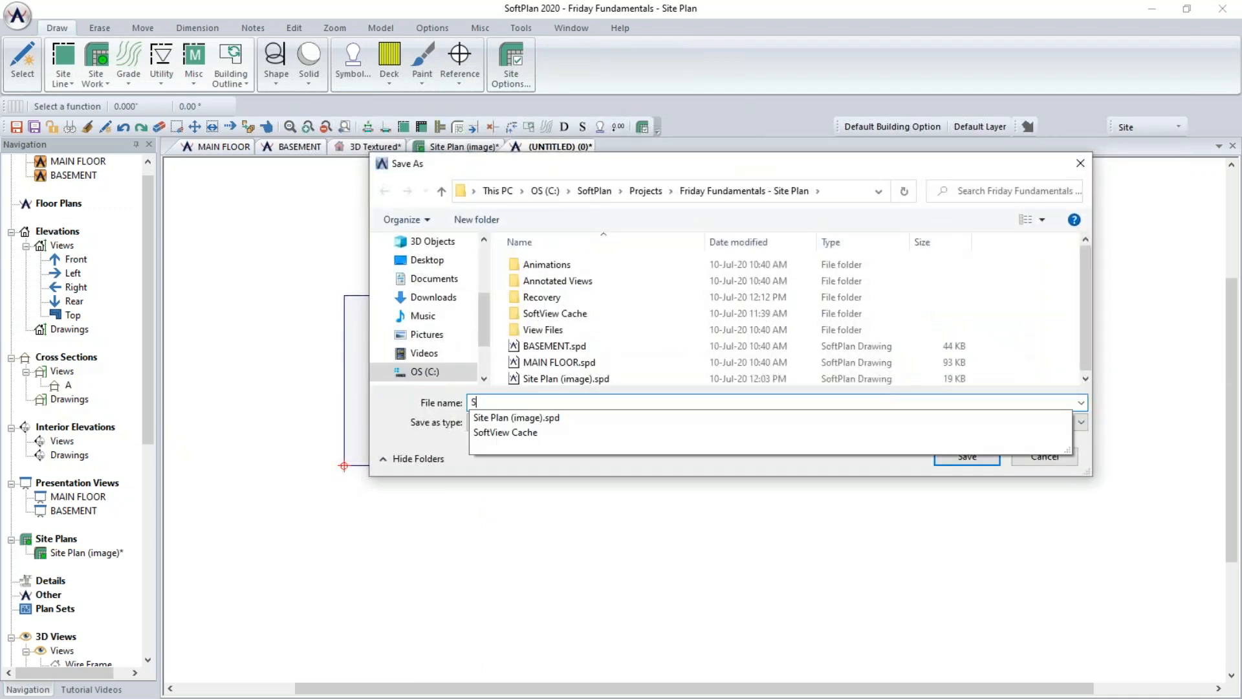
pyautogui.press('BackSpace')
pyautogui.press('BackSpace')
pyautogui.press('BackSpace')
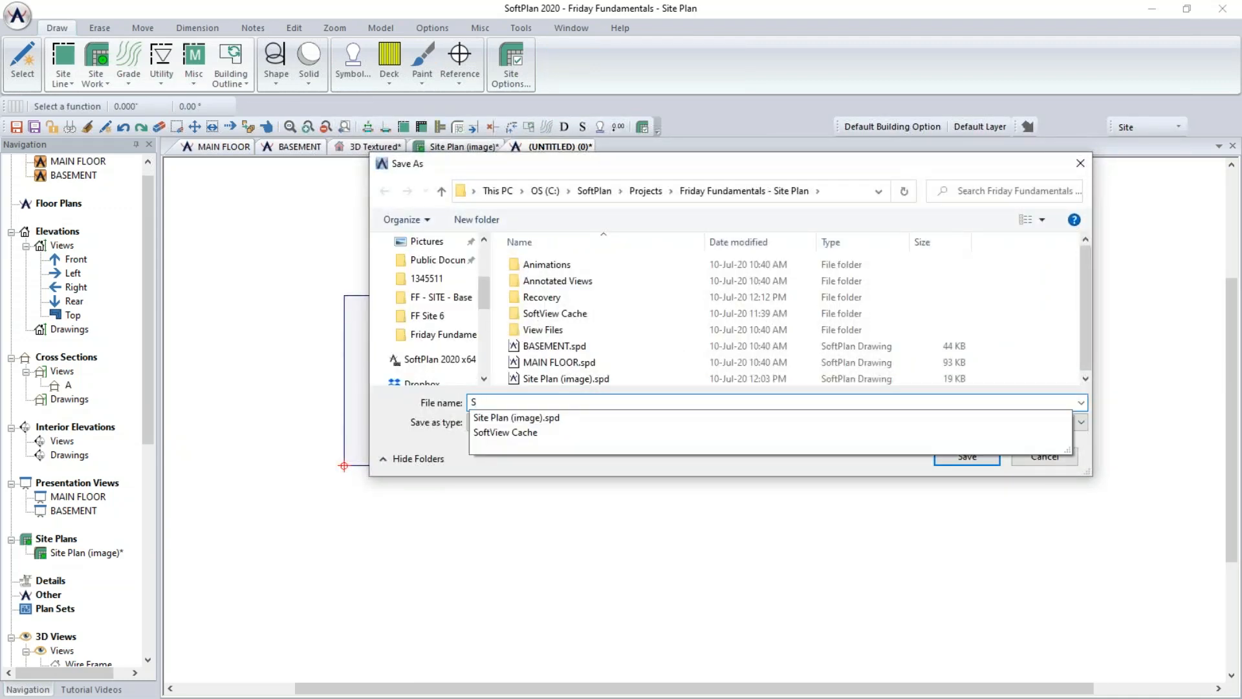
pyautogui.write('ite Plan')
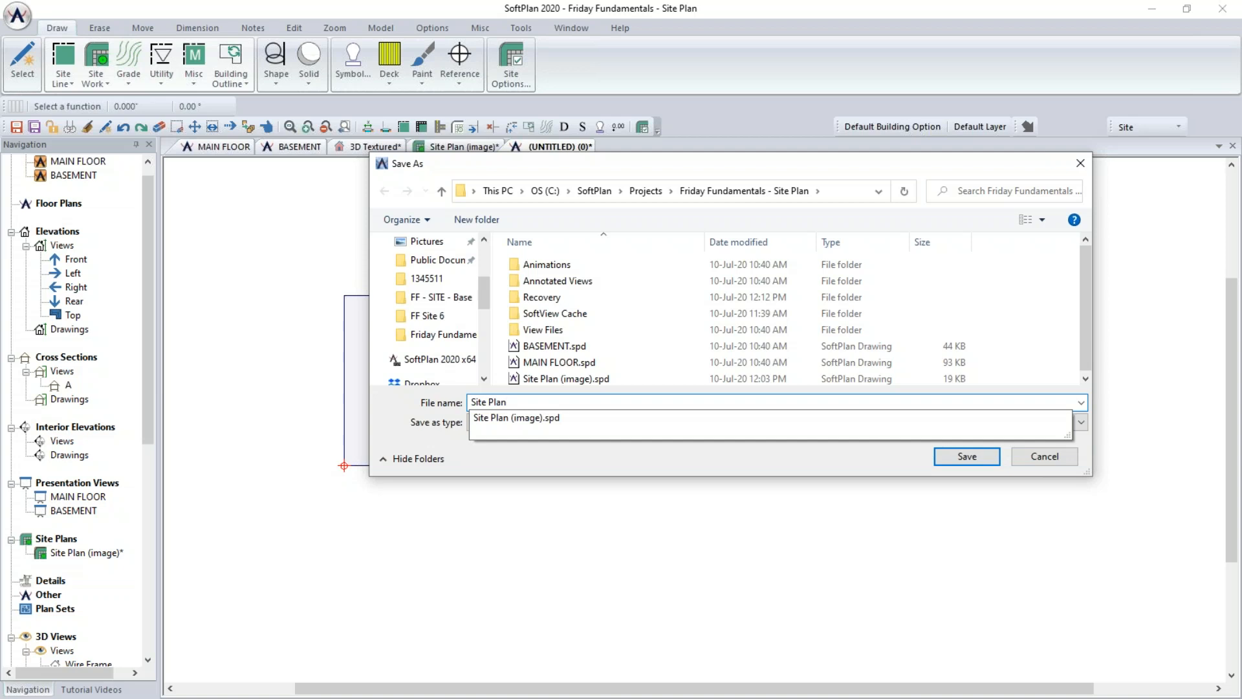
pyautogui.click(968, 460)
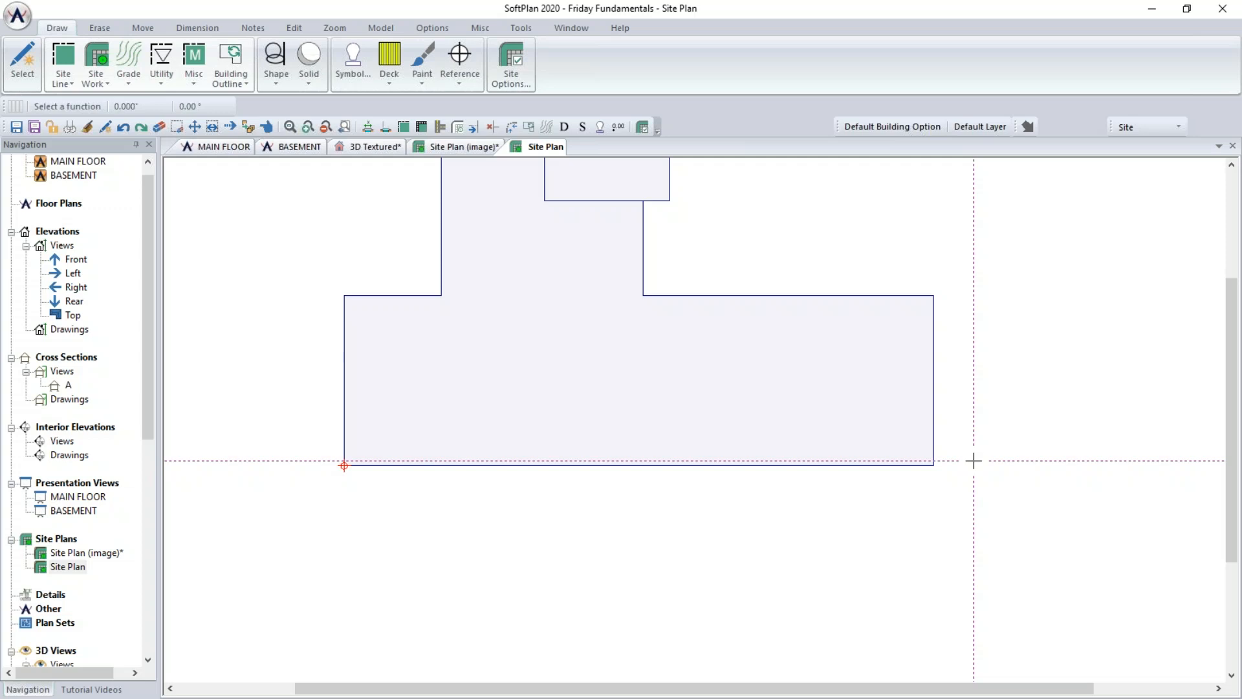
# - Start a property site line from surveyor coordinates above the outline; add a first line bearing N46°34'58"W, 107.726' long
pyautogui.scroll(-2, 974, 461)
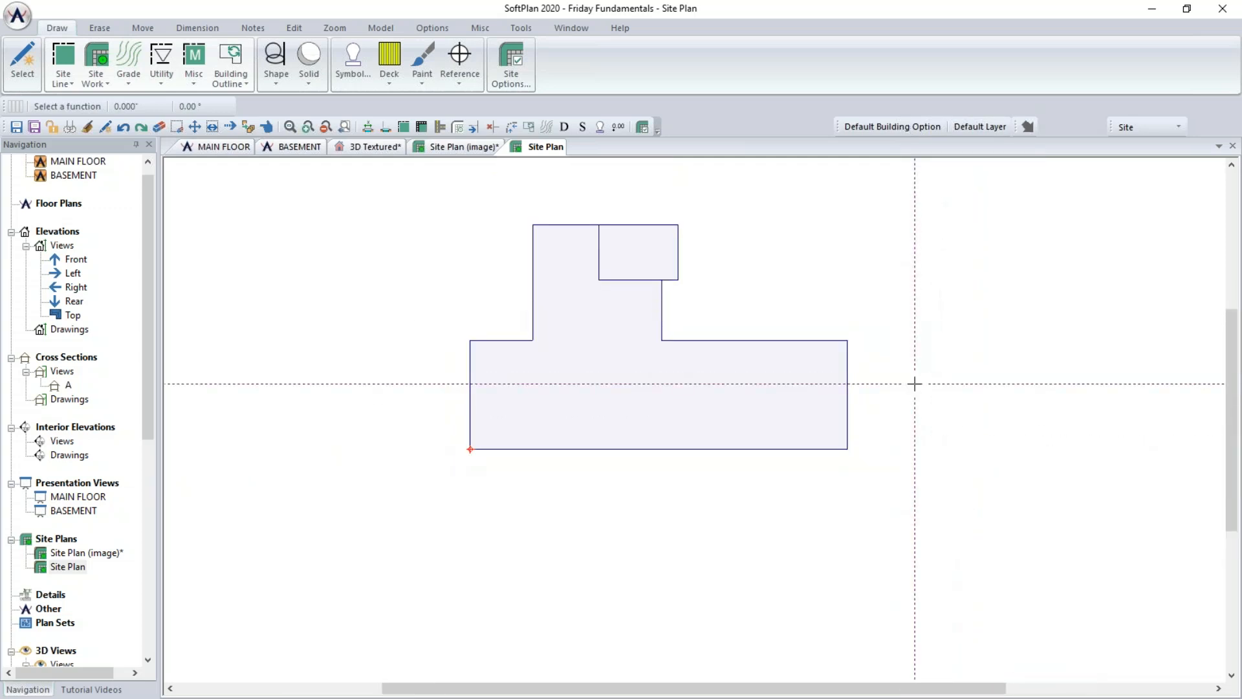
pyautogui.scroll(-2, 922, 487)
pyautogui.scroll(-1, 923, 489)
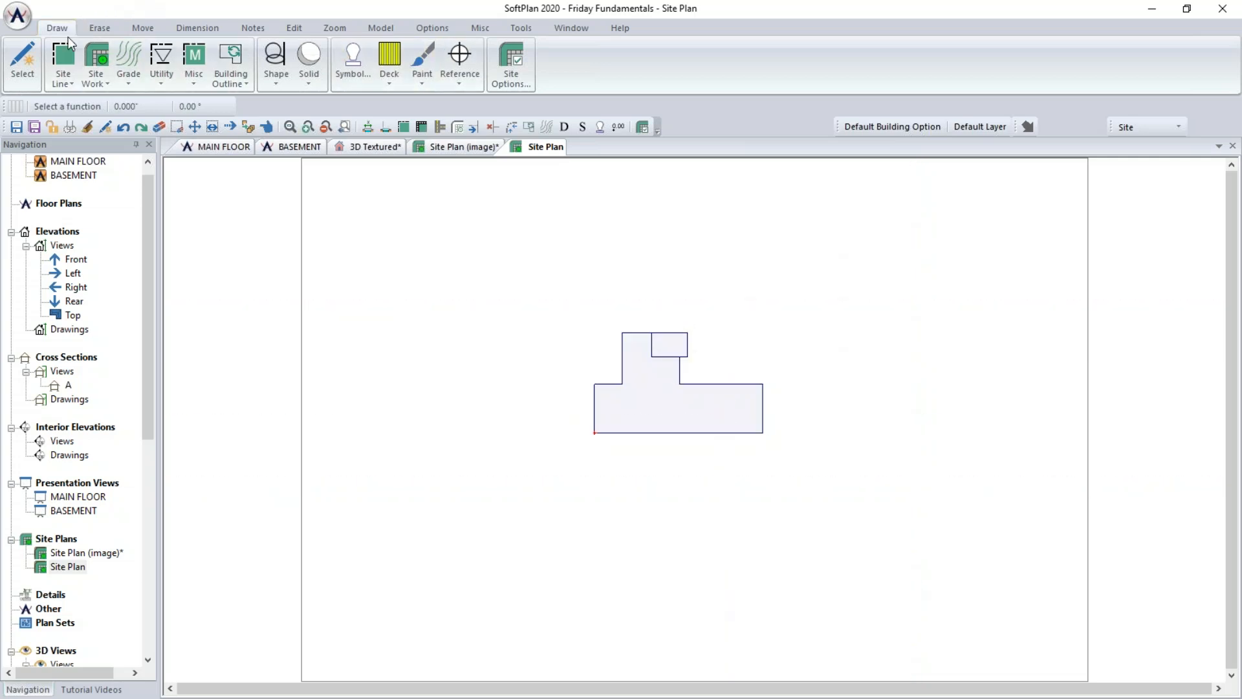
pyautogui.click(65, 63)
pyautogui.moveTo(80, 111)
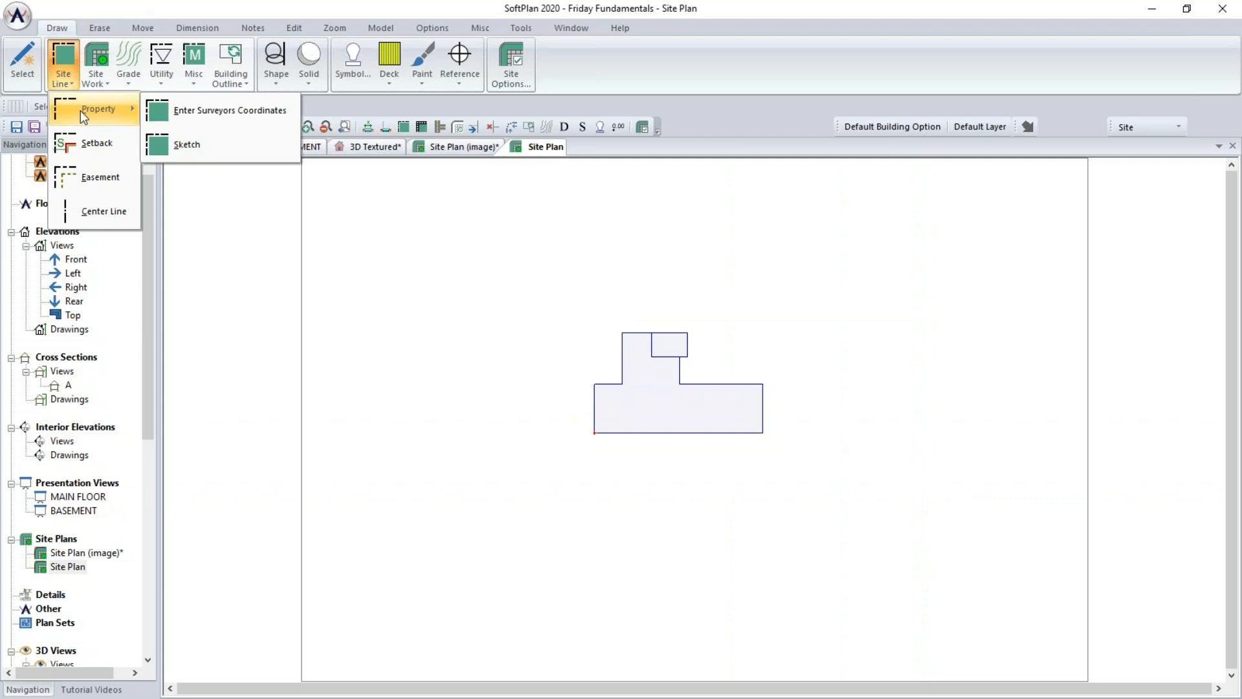
pyautogui.click(225, 110)
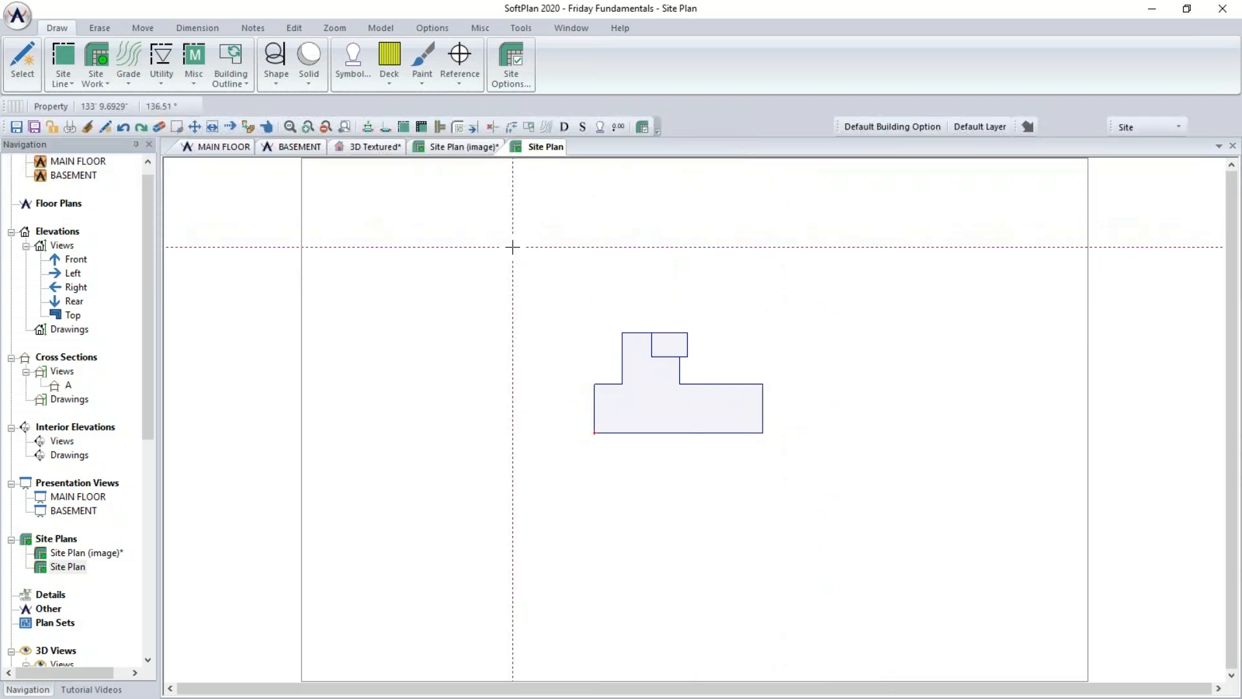
pyautogui.click(513, 247)
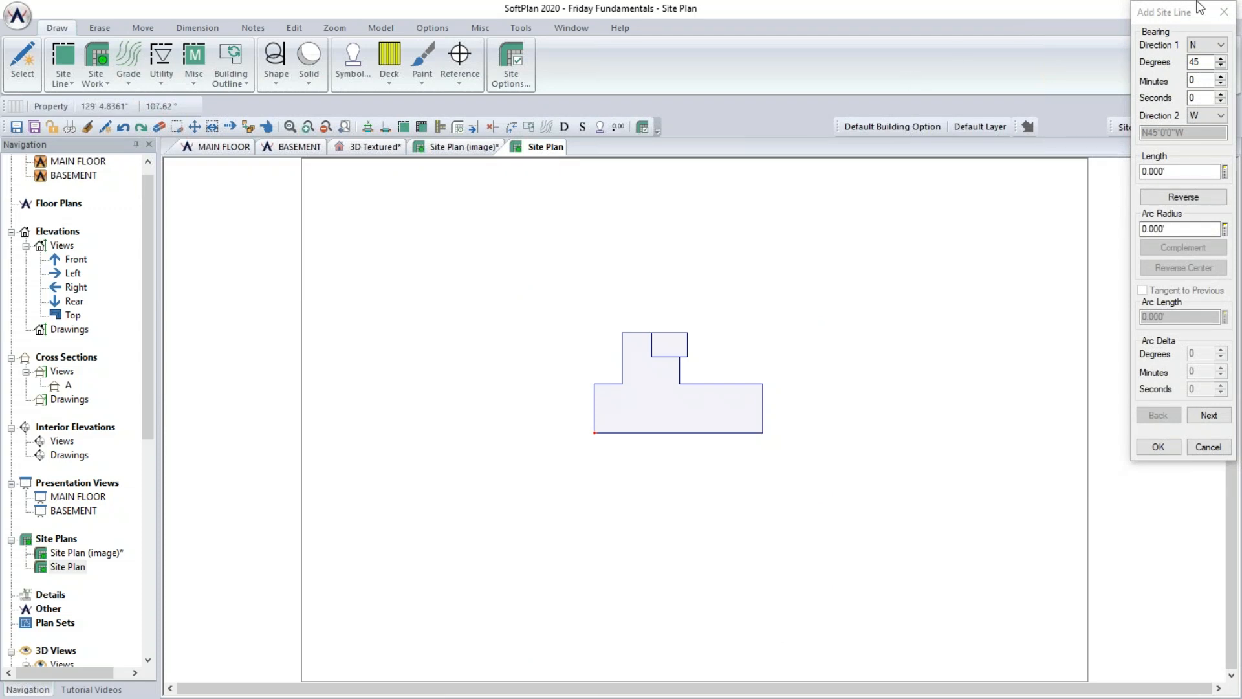
pyautogui.moveTo(1180, 14); pyautogui.dragTo(1057, 51)
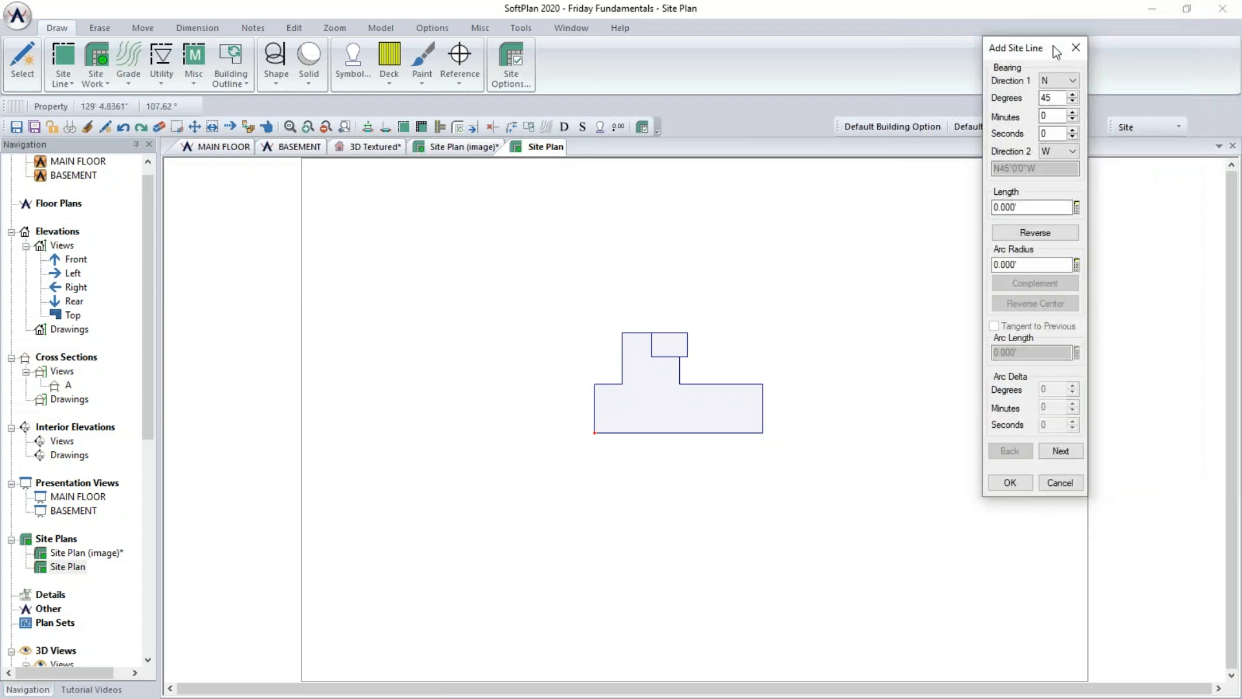
pyautogui.doubleClick(1051, 98)
pyautogui.write('46')
pyautogui.press('Tab')
pyautogui.write('34')
pyautogui.press('Tab')
pyautogui.write('58')
pyautogui.press('Tab')
pyautogui.press('Tab')
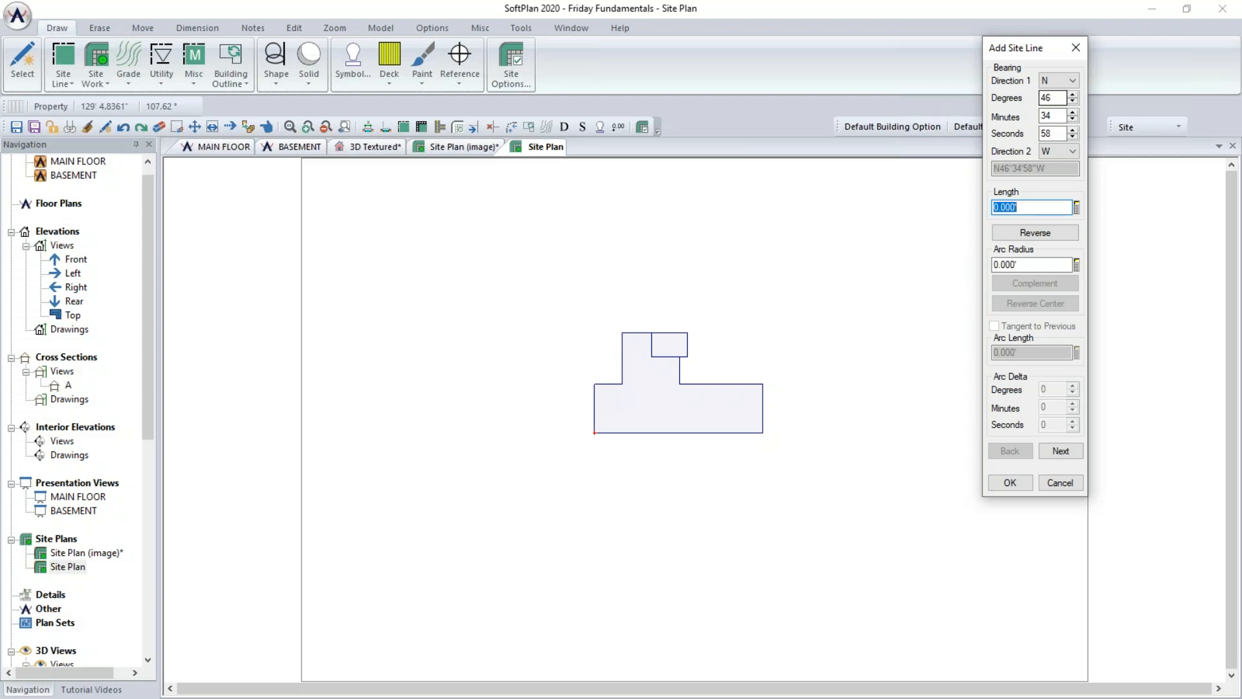
pyautogui.write('107.726')
pyautogui.press('Return')
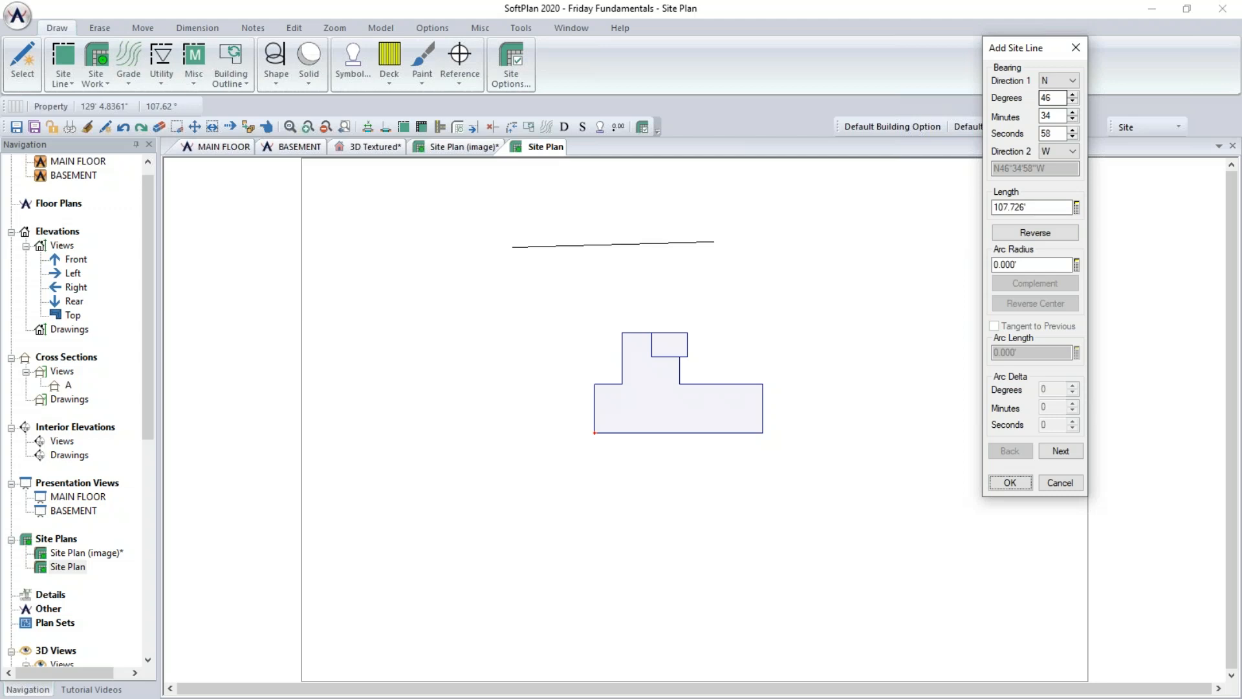
pyautogui.click(1061, 451)
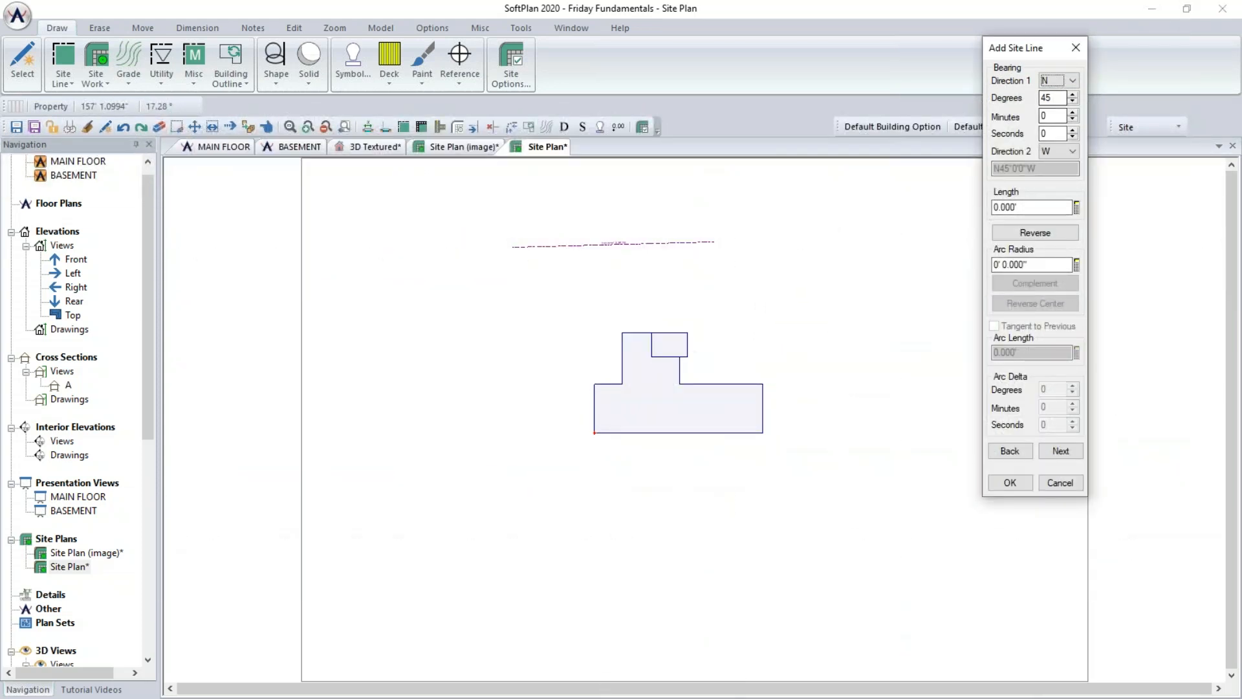
# - Add the second property line bearing N44°29'10"E with a length of 140.413'
pyautogui.press('Tab')
pyautogui.write('44')
pyautogui.press('Tab')
pyautogui.write('29')
pyautogui.press('Tab')
pyautogui.write('10')
pyautogui.press('Tab')
pyautogui.press('e')
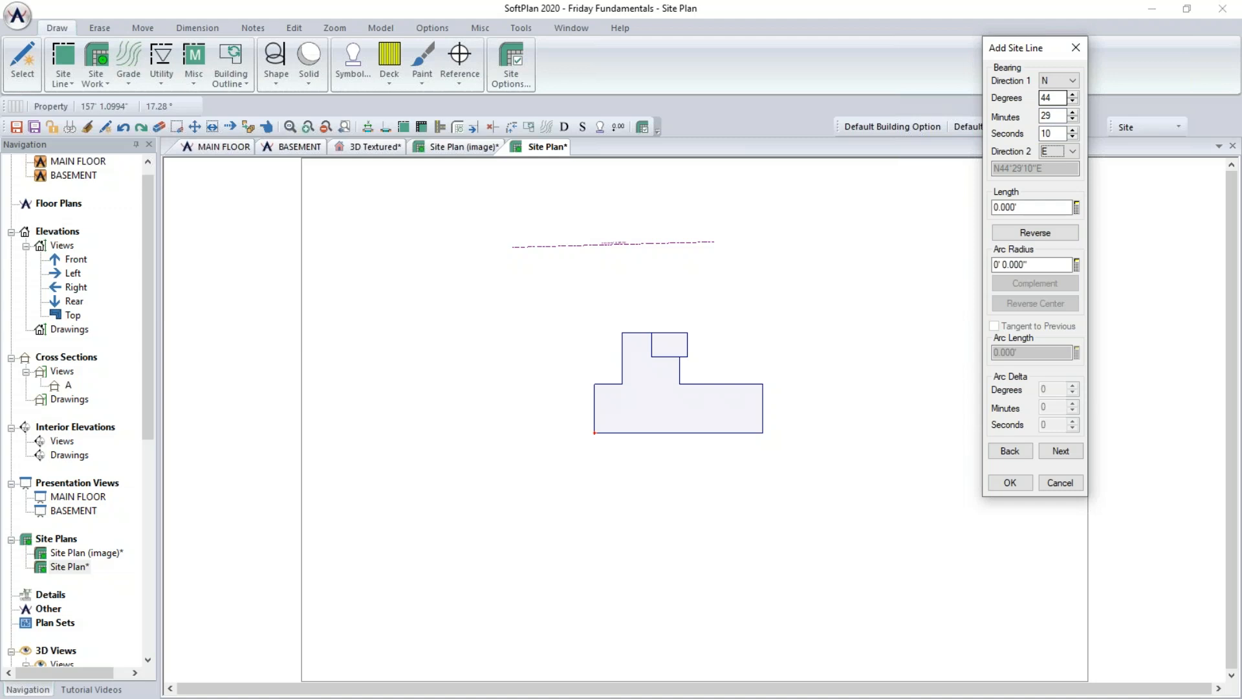
pyautogui.press('Tab')
pyautogui.write('140.413')
pyautogui.press('Return')
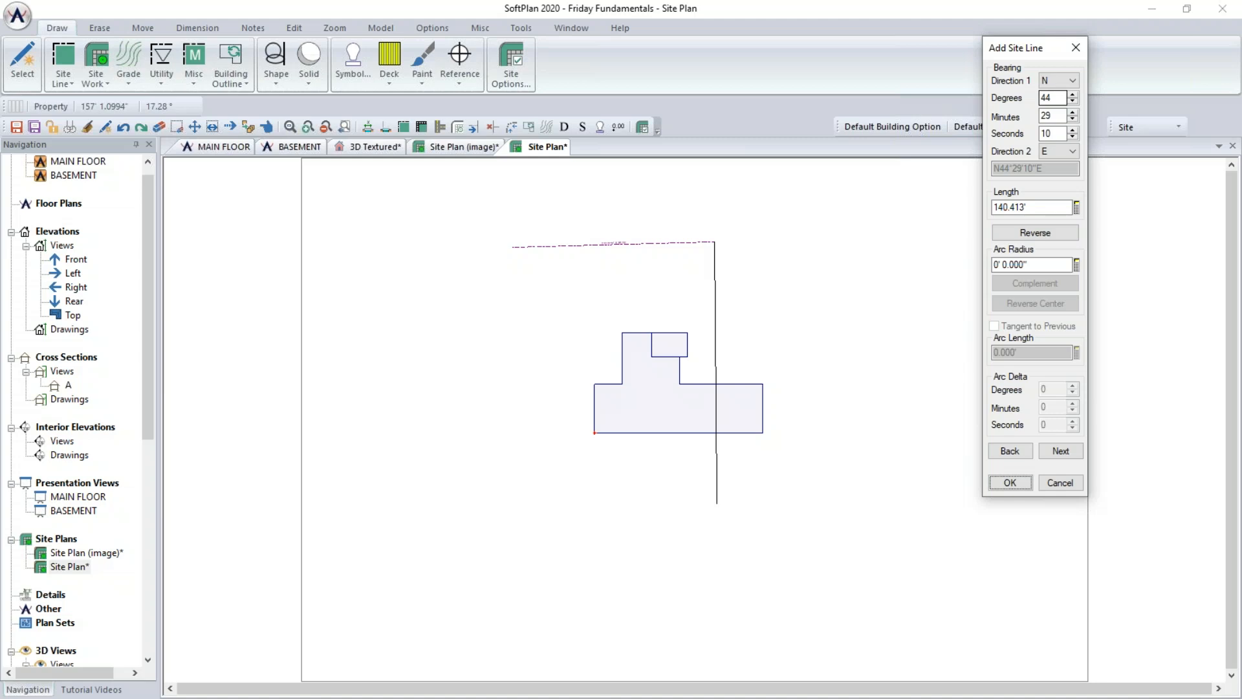
pyautogui.click(1060, 452)
pyautogui.click(1060, 453)
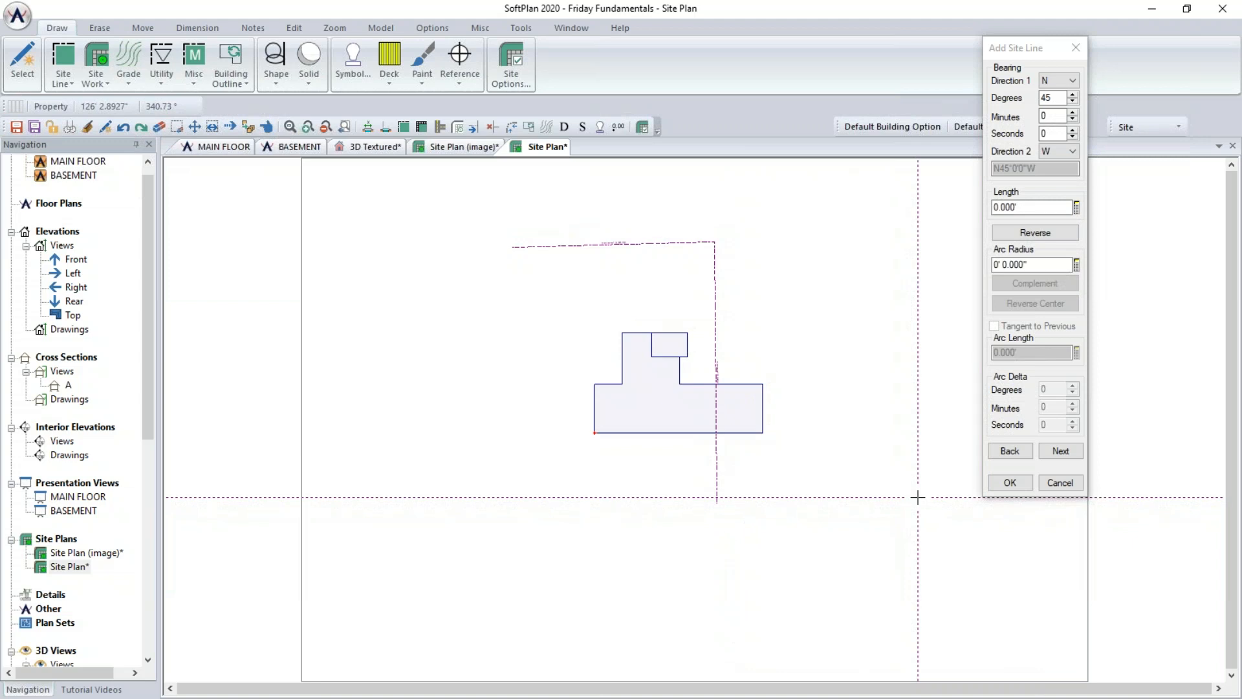
# - Add the third property line bearing N45°30'50"W, 115.23' long, reversing its direction
pyautogui.click(1053, 81)
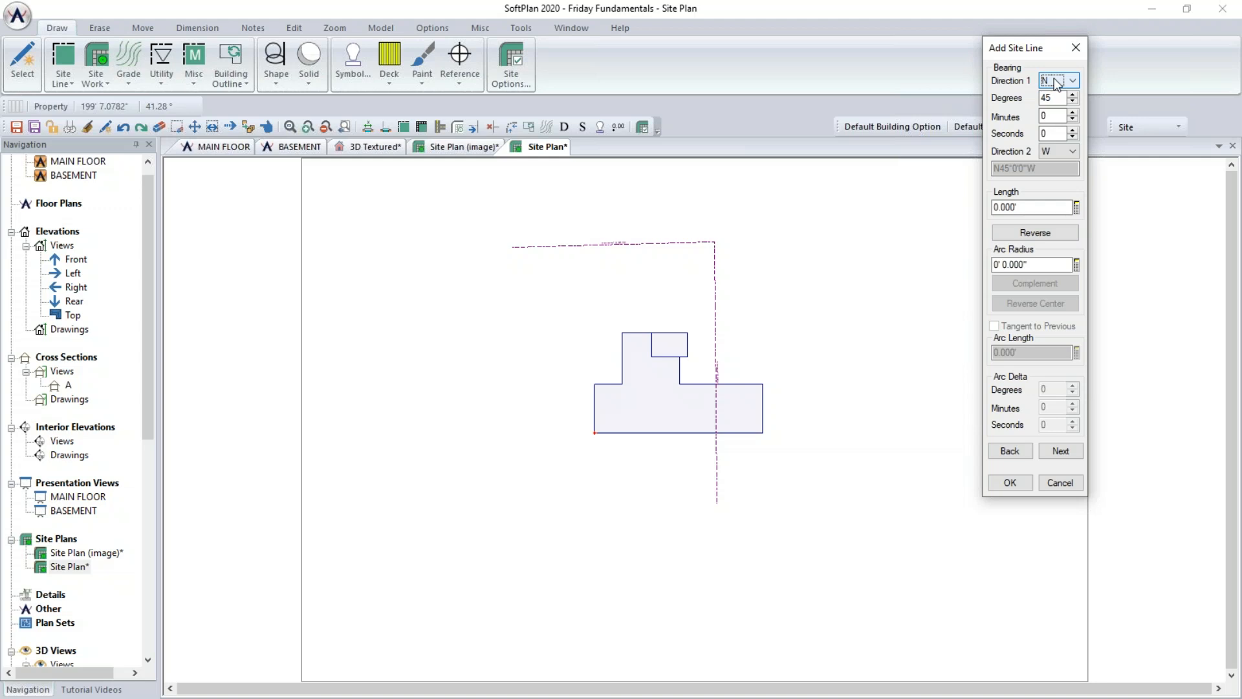
pyautogui.click(1062, 114)
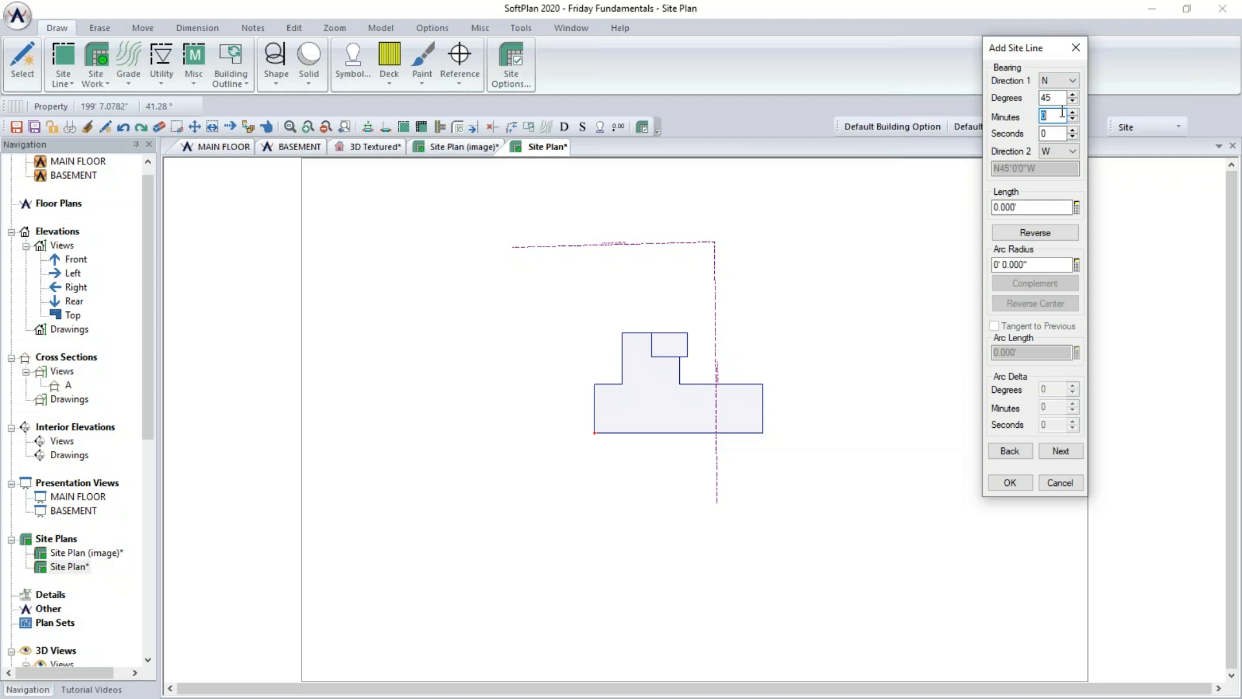
pyautogui.write('30')
pyautogui.press('Tab')
pyautogui.write('50')
pyautogui.press('Tab')
pyautogui.press('Tab')
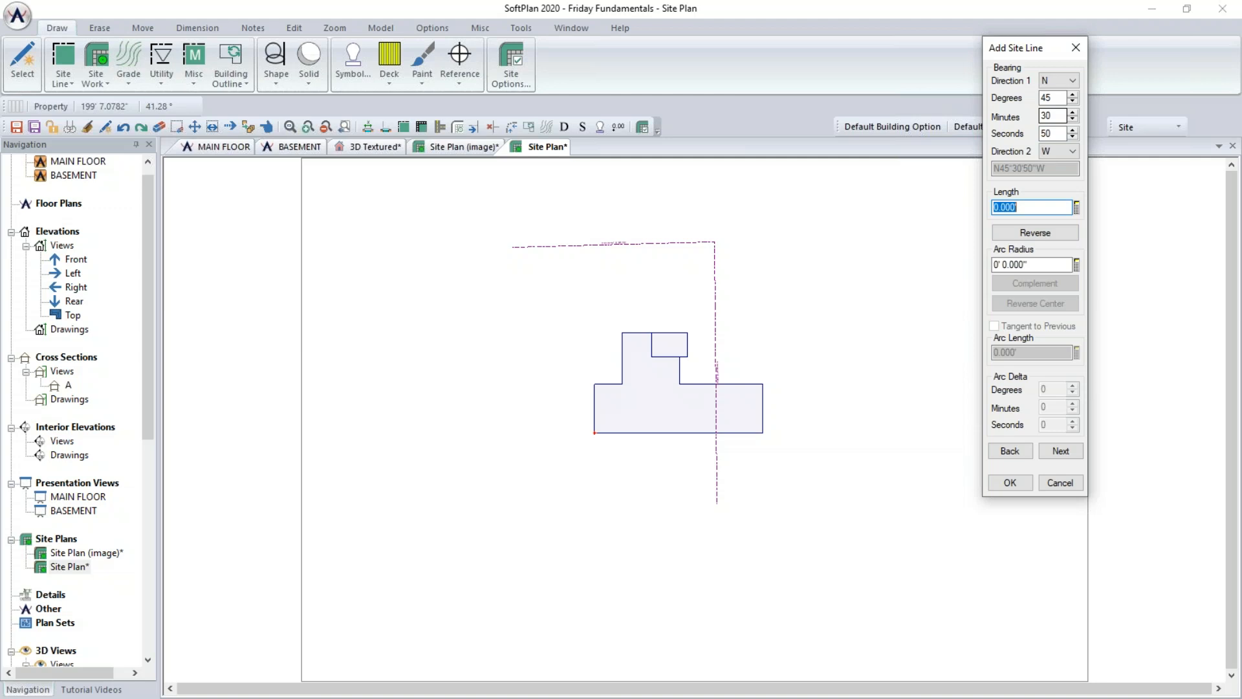
pyautogui.write('115.23')
pyautogui.press('Tab')
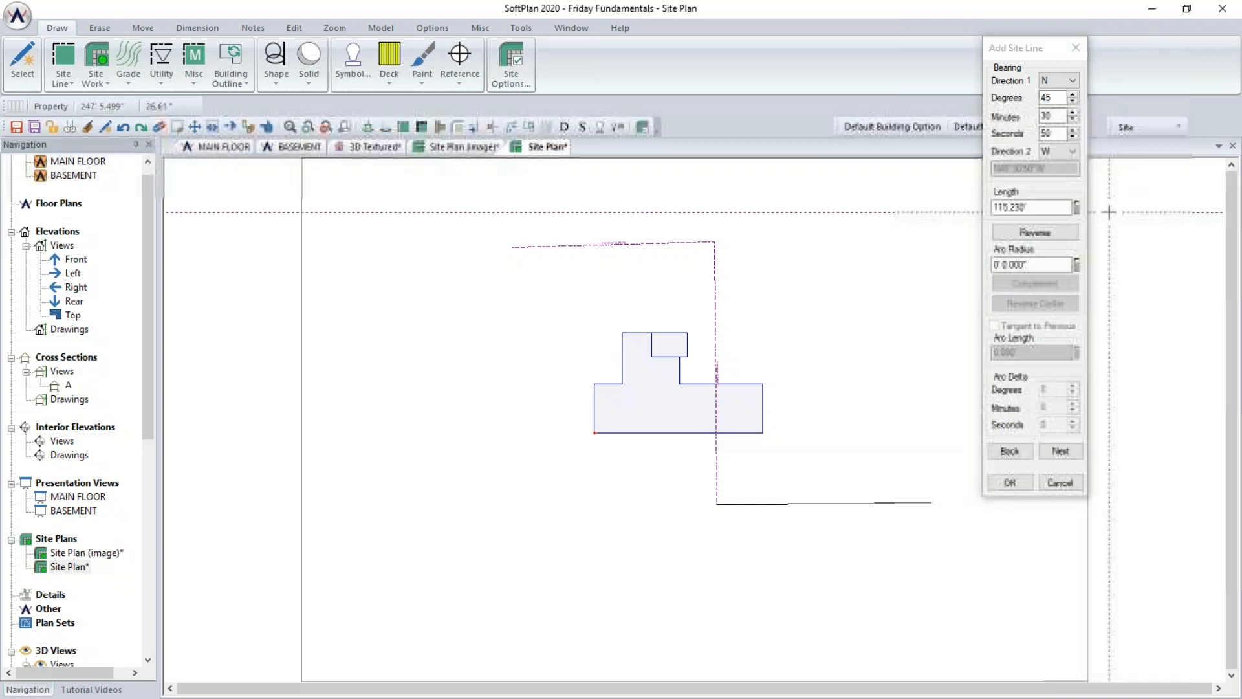
pyautogui.click(1066, 235)
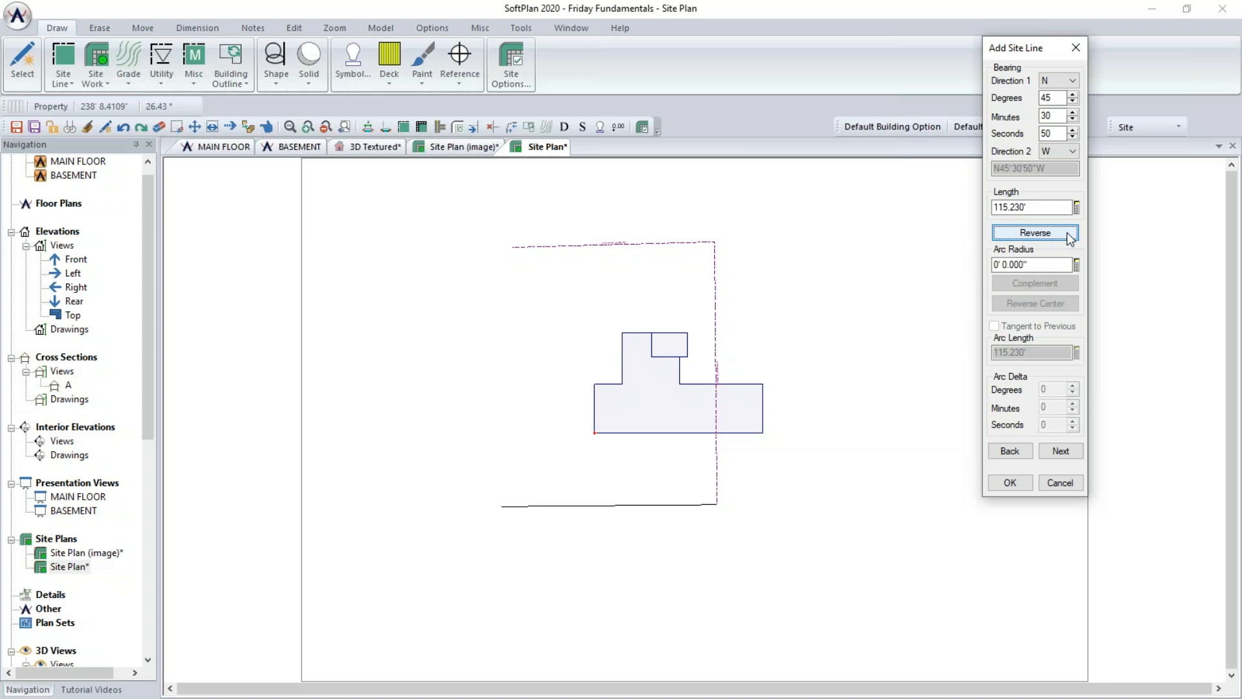
pyautogui.click(1060, 451)
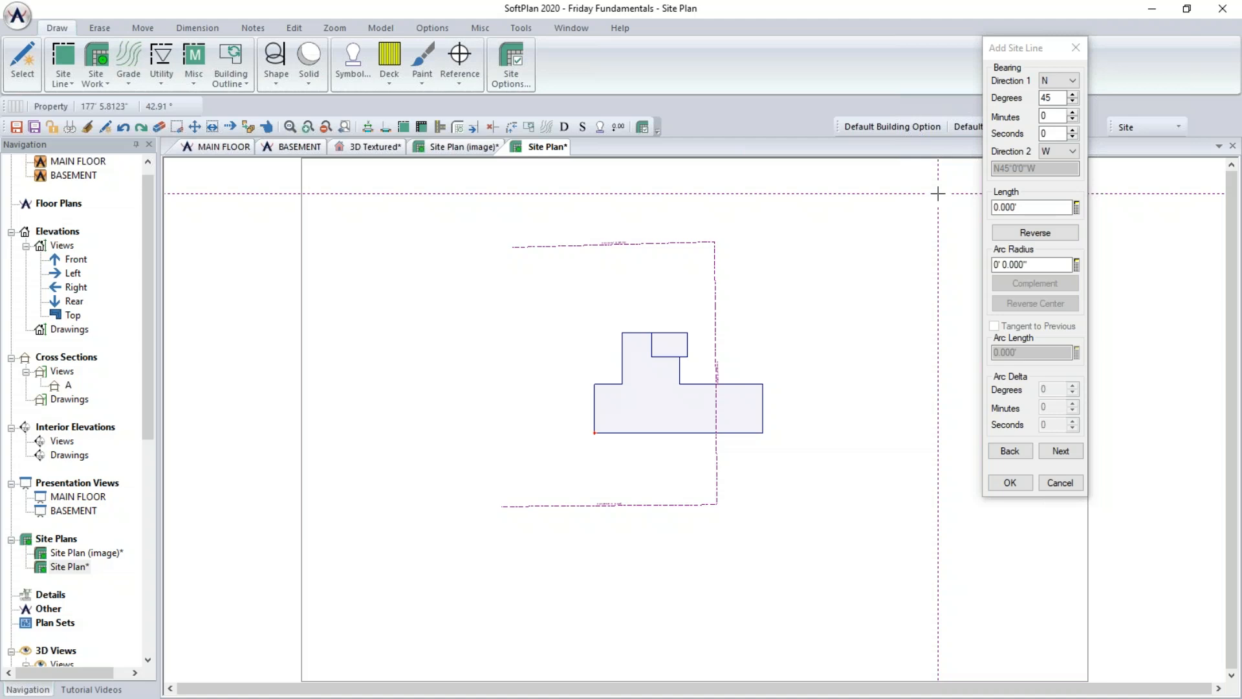
# - Add the closing property line bearing N47°35'50"E, 138.608' long, reverse it and finish the site line
pyautogui.doubleClick(1055, 98)
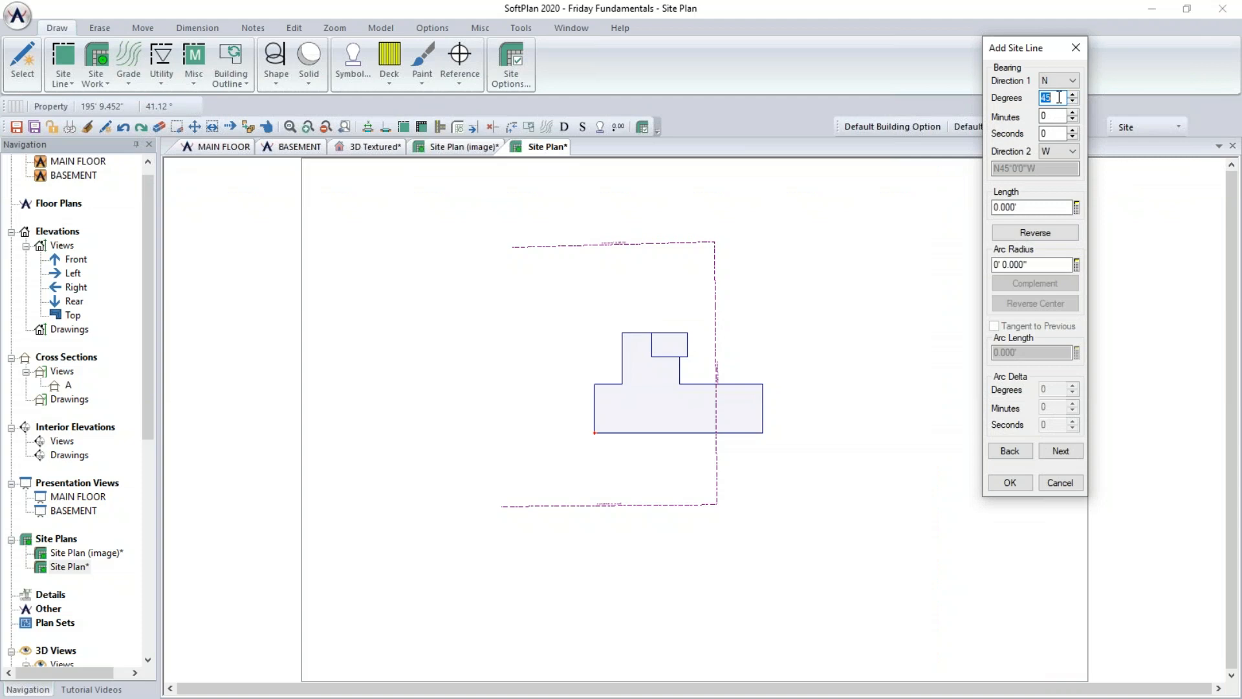
pyautogui.write('47')
pyautogui.press('Tab')
pyautogui.write('35')
pyautogui.press('Tab')
pyautogui.write('50')
pyautogui.press('Tab')
pyautogui.press('e')
pyautogui.press('Tab')
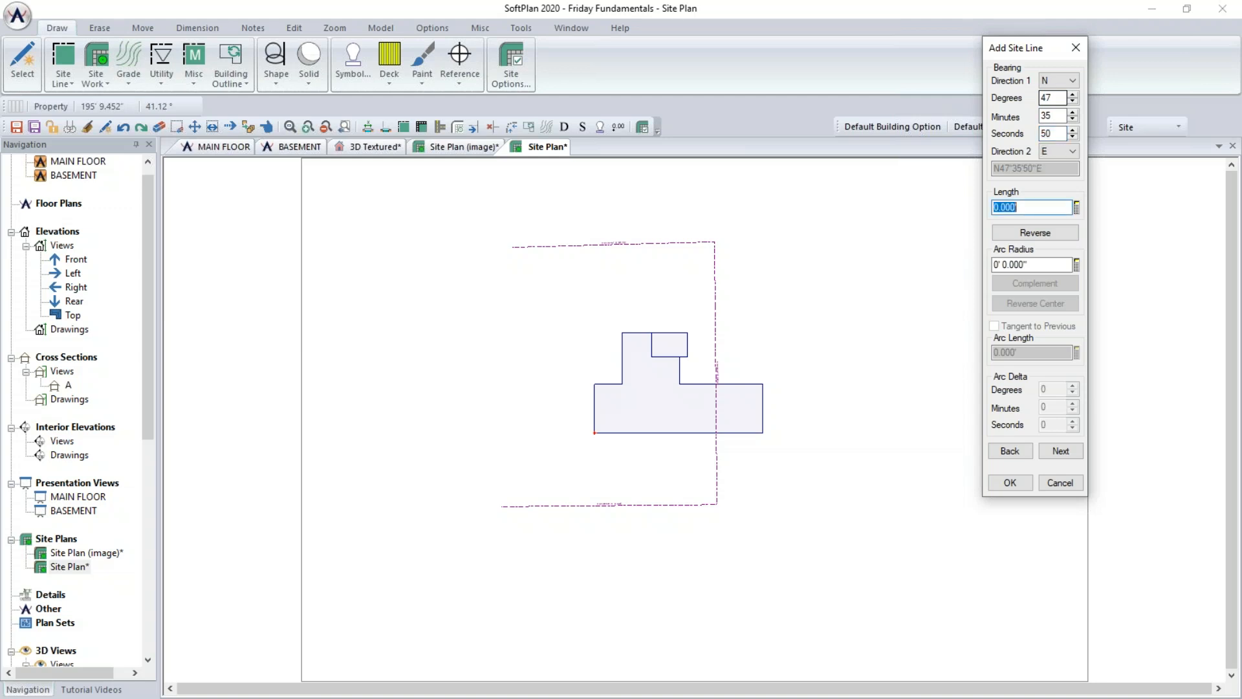
pyautogui.write('138.608')
pyautogui.press('Tab')
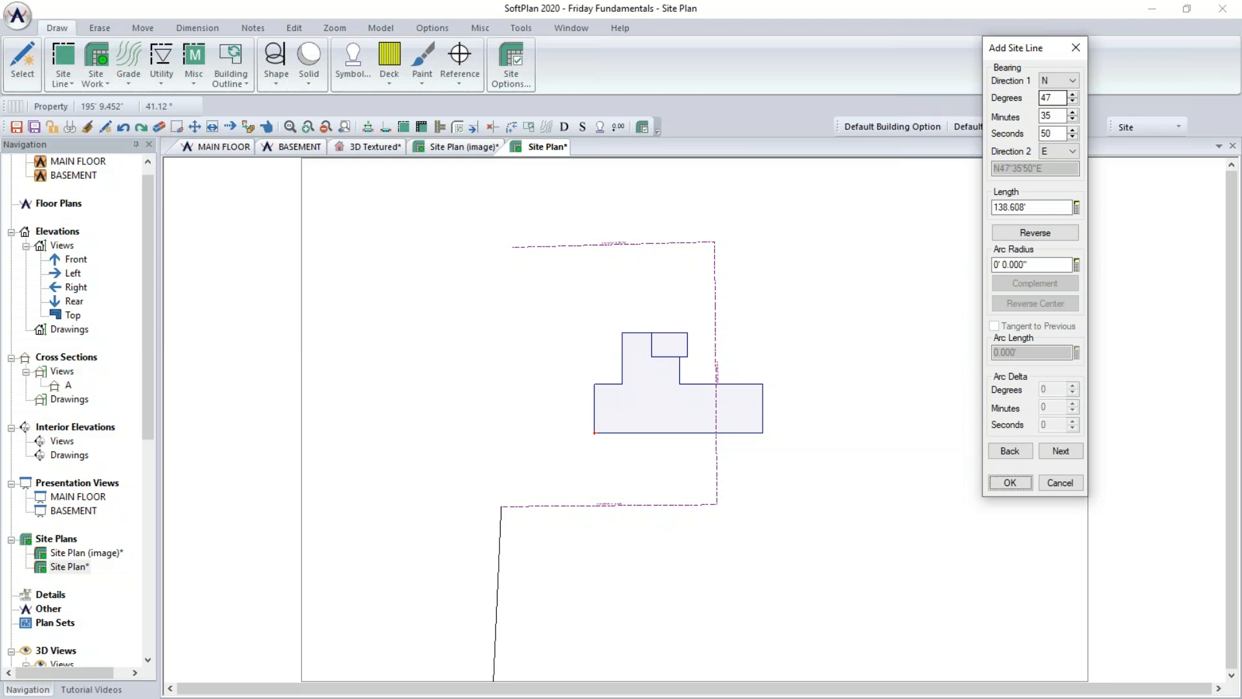
pyautogui.click(1038, 235)
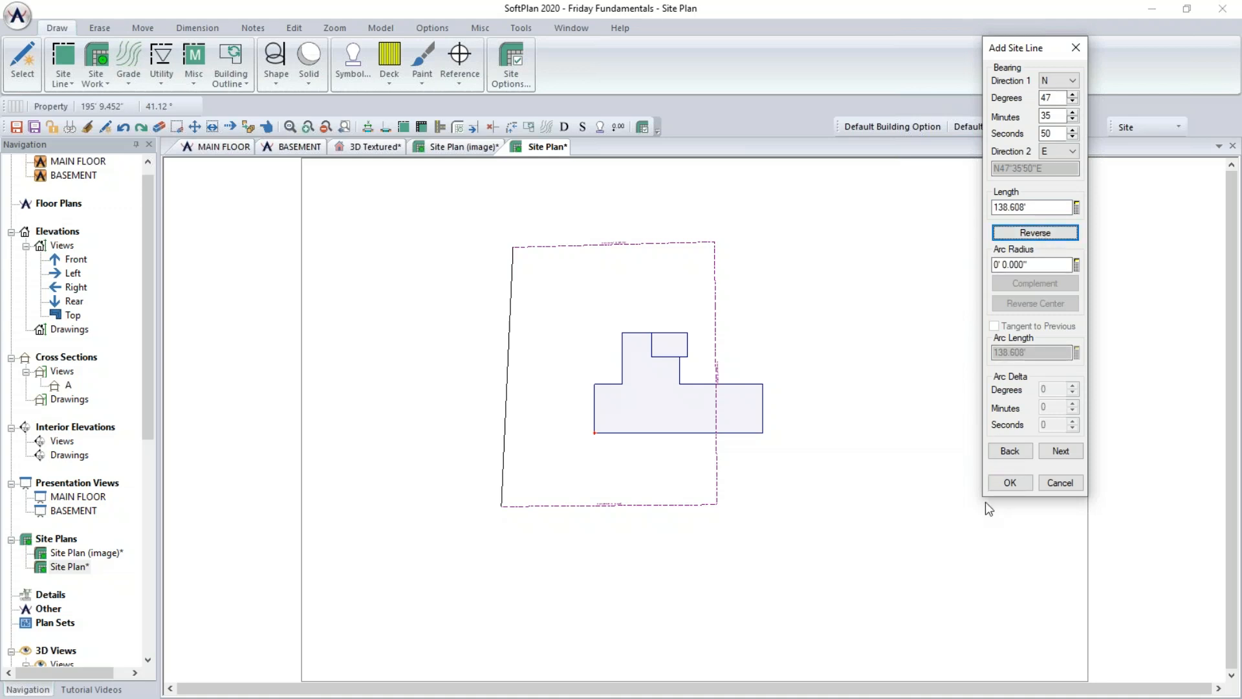
pyautogui.click(1008, 486)
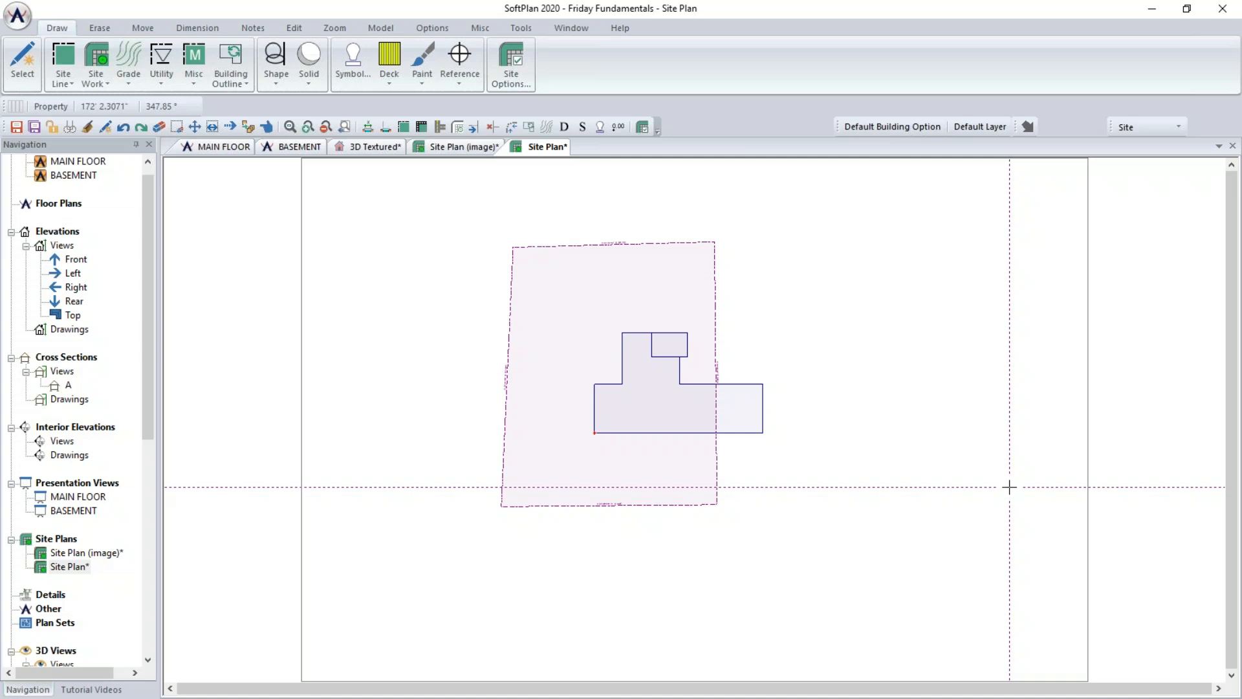
# - Explode the property site line into separate segments
pyautogui.scroll(1, 584, 283)
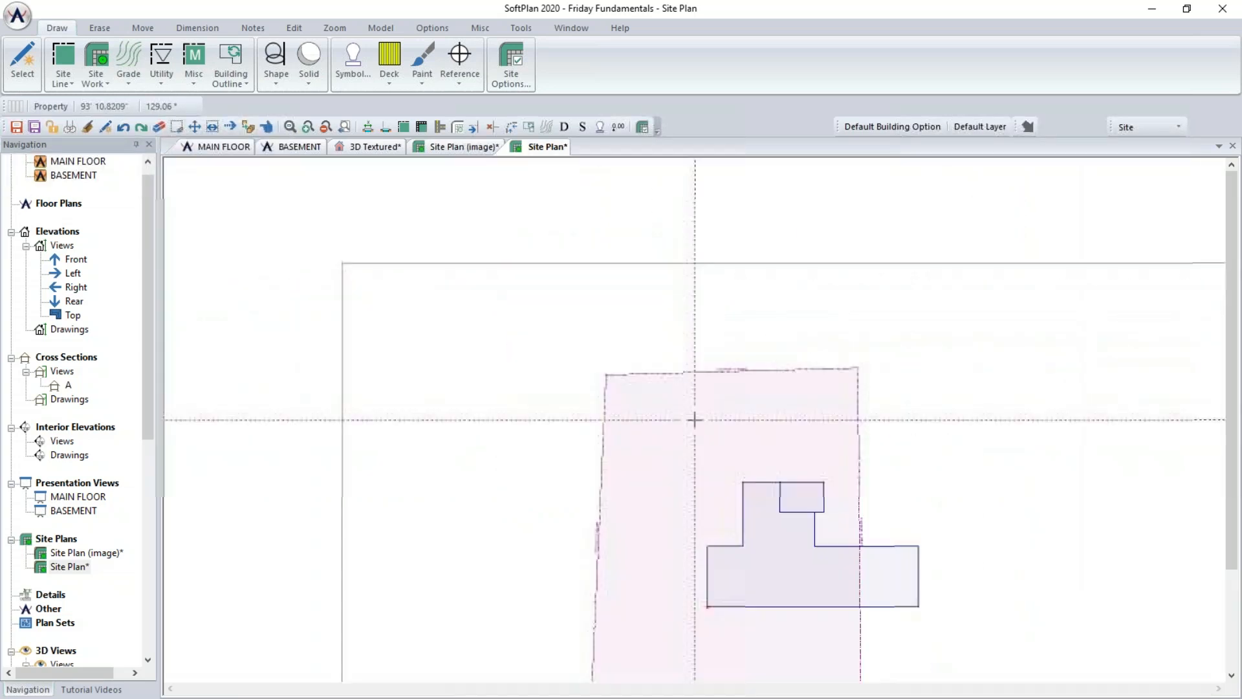
pyautogui.scroll(3, 694, 420)
pyautogui.rightClick(691, 420)
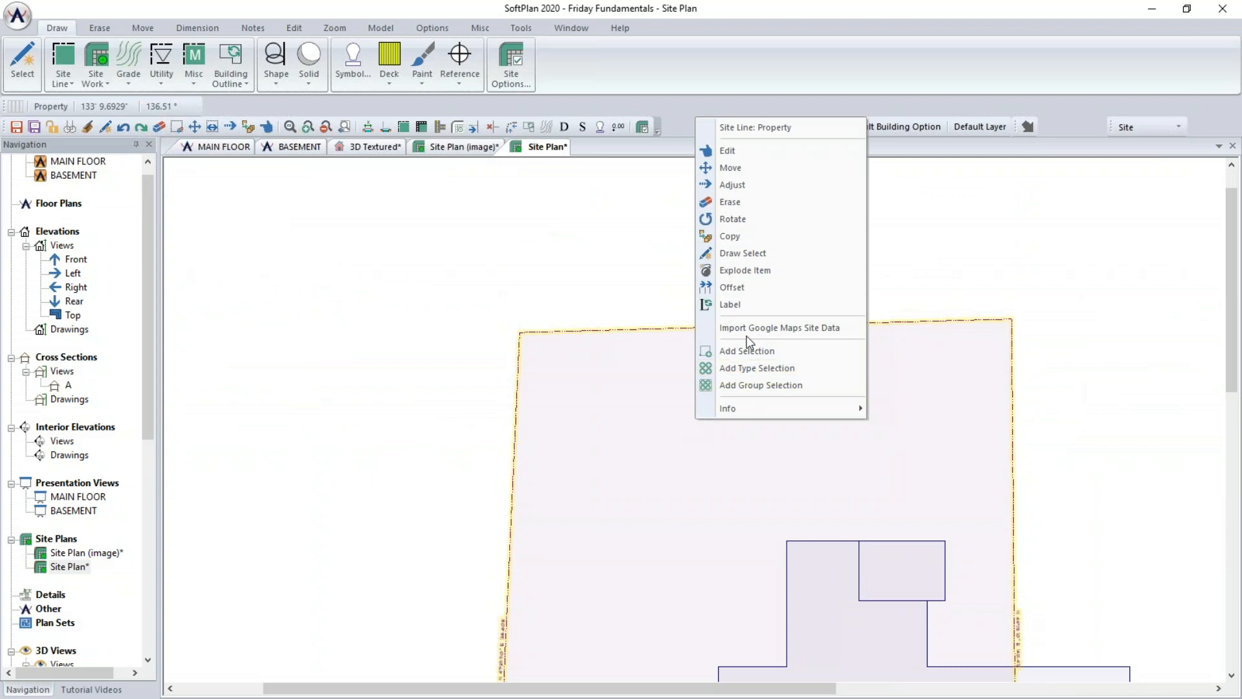
pyautogui.click(748, 271)
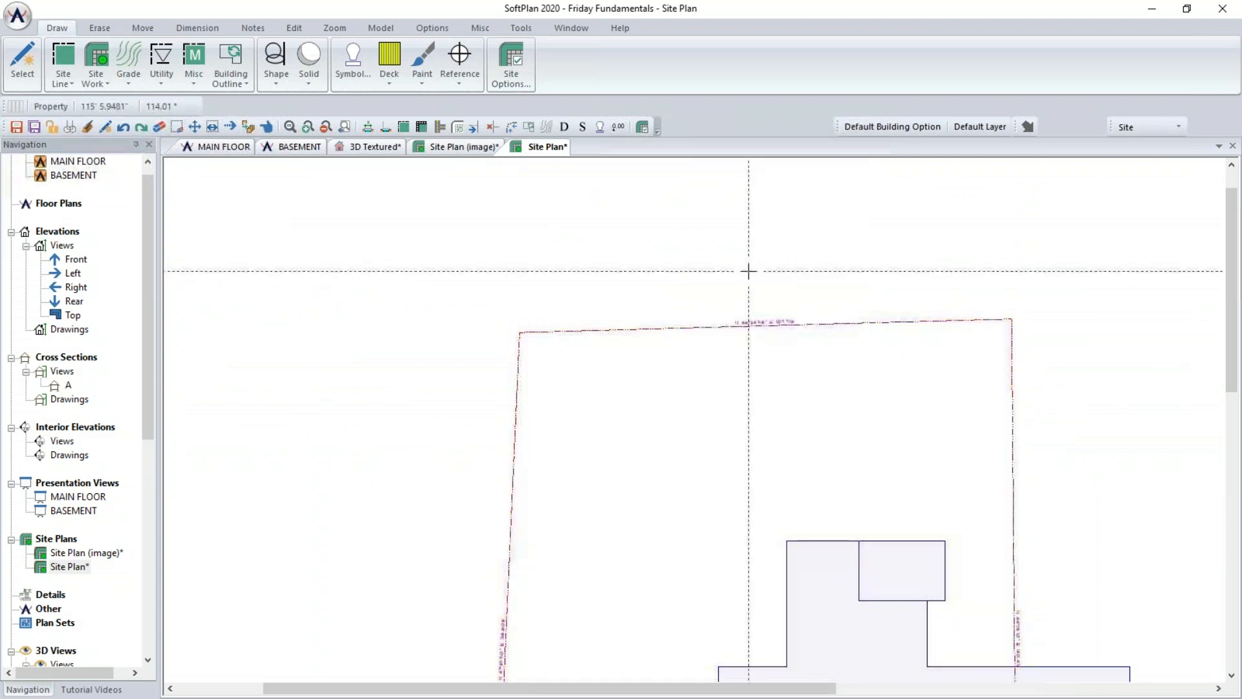
# - Fillet the left and top property lines so they meet cleanly at the corner
pyautogui.click(519, 347)
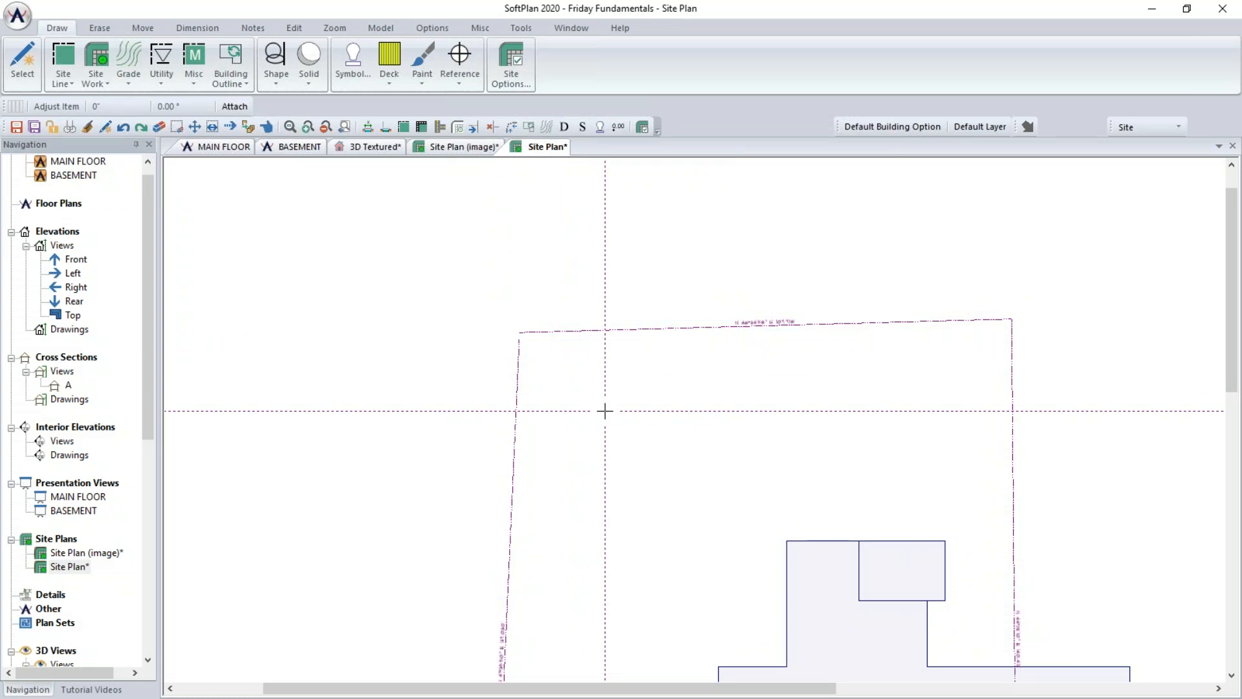
pyautogui.click(519, 29)
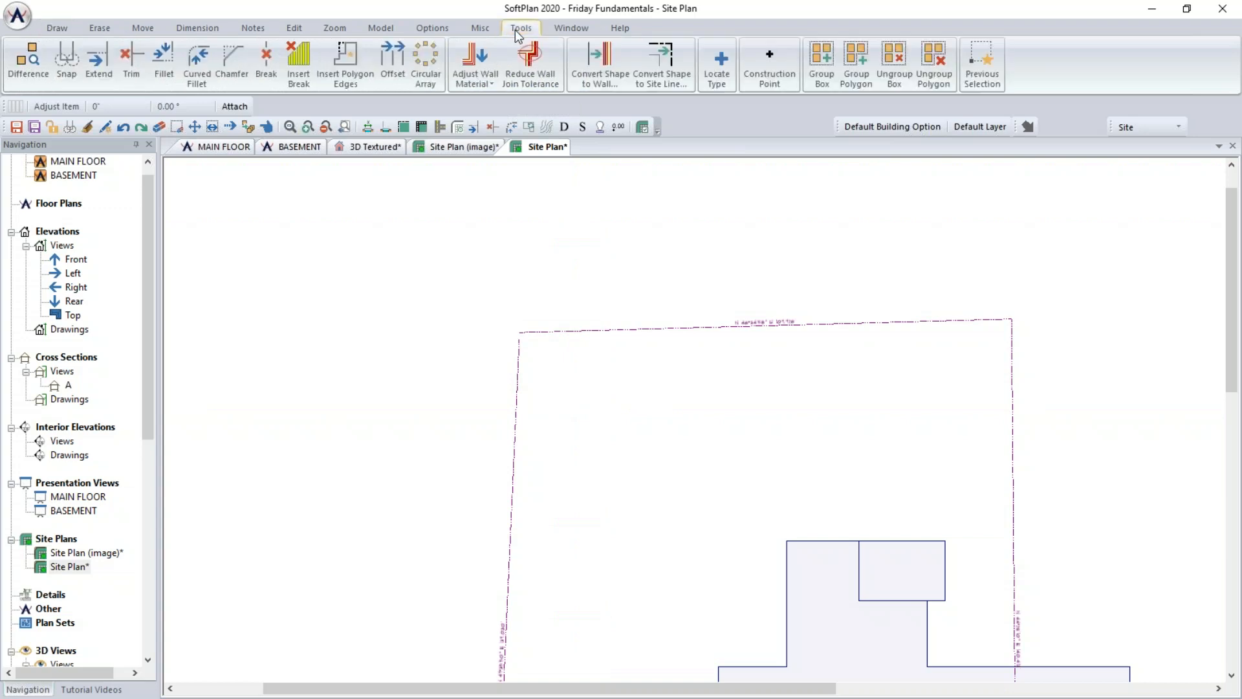
pyautogui.click(159, 78)
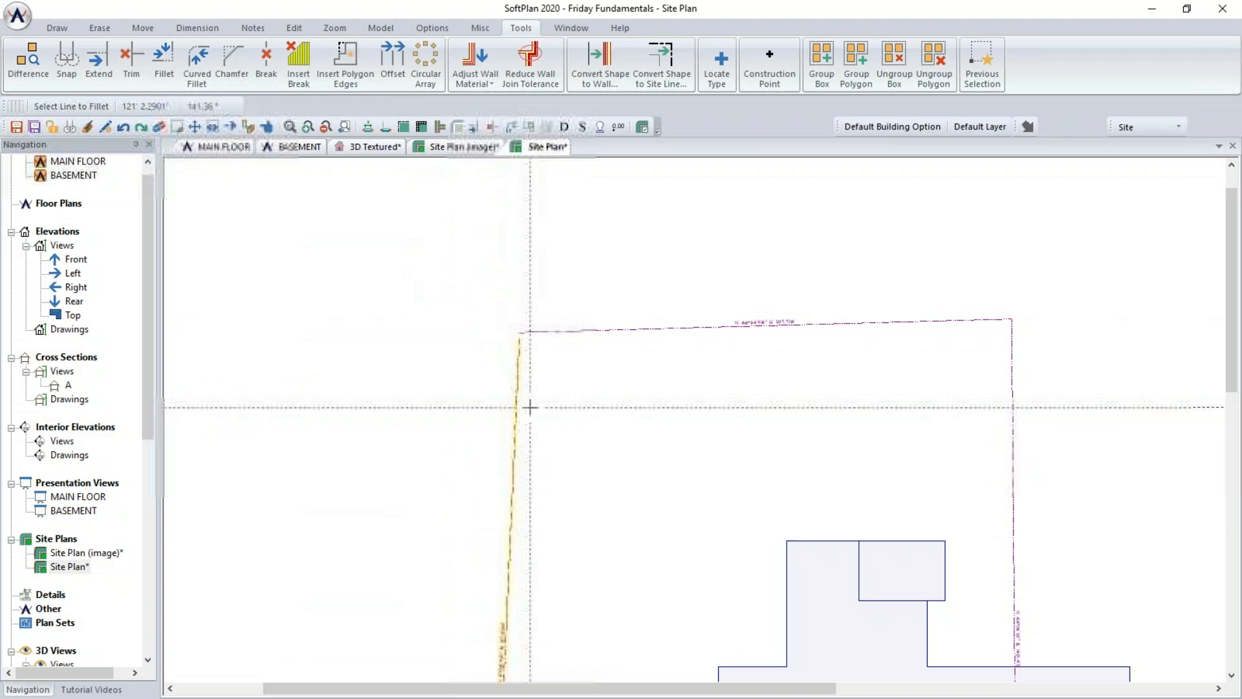
pyautogui.click(611, 330)
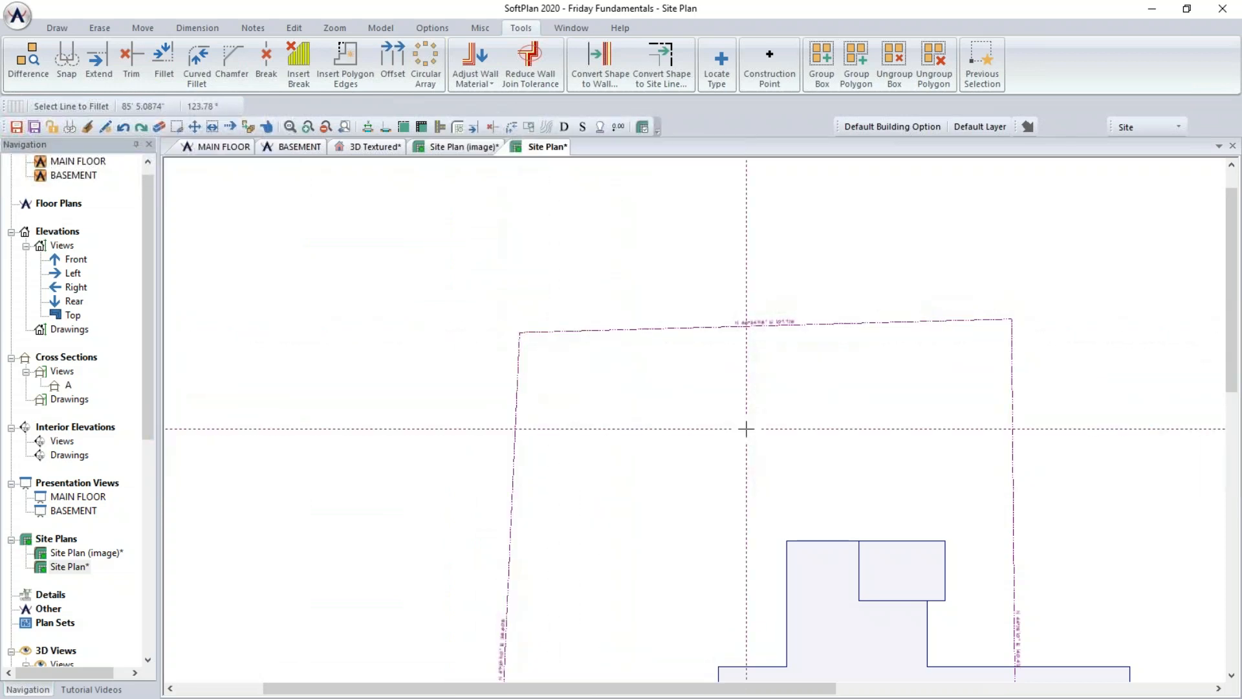
# - Form a site polygon from the four property lines
pyautogui.scroll(-3, 746, 428)
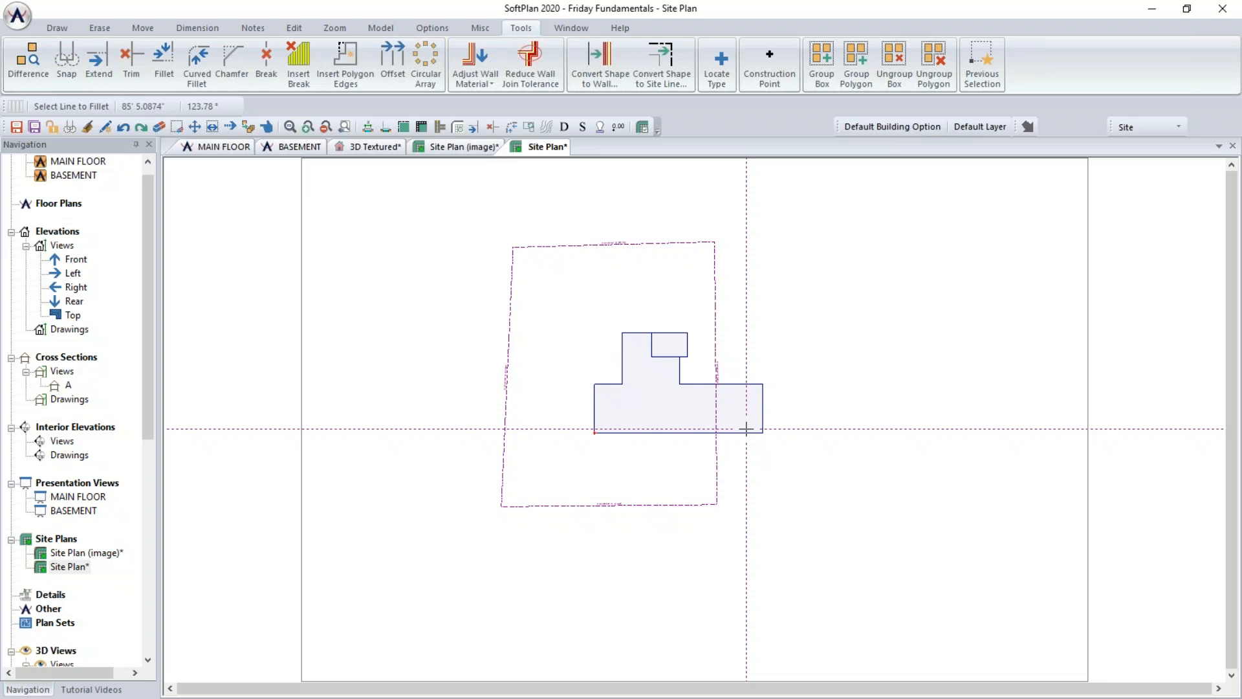
pyautogui.click(293, 27)
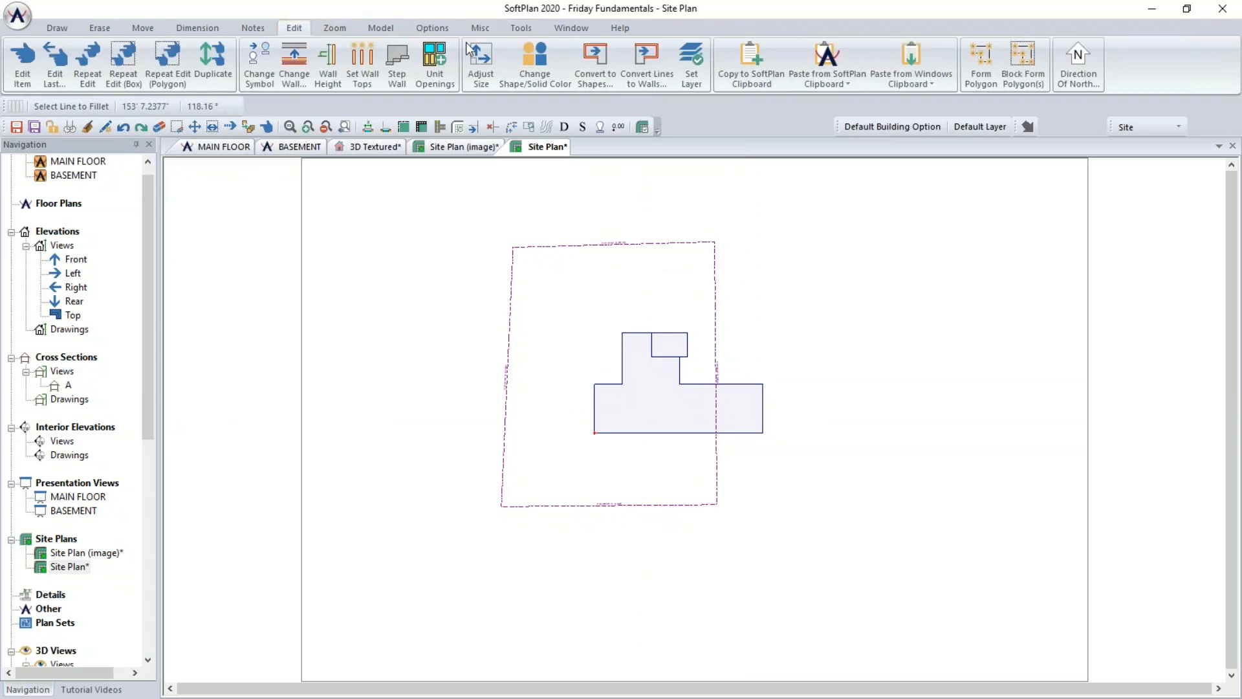
pyautogui.click(984, 84)
pyautogui.click(600, 244)
pyautogui.click(506, 341)
pyautogui.click(621, 506)
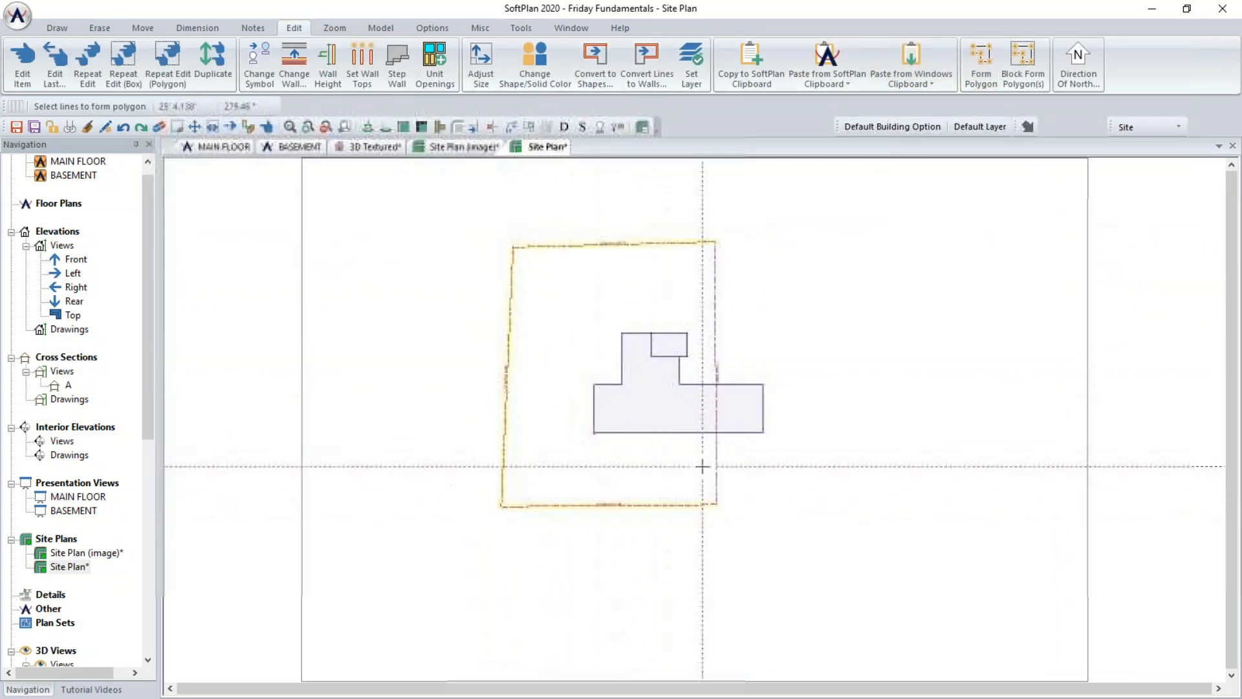
pyautogui.click(719, 323)
pyautogui.click(633, 298)
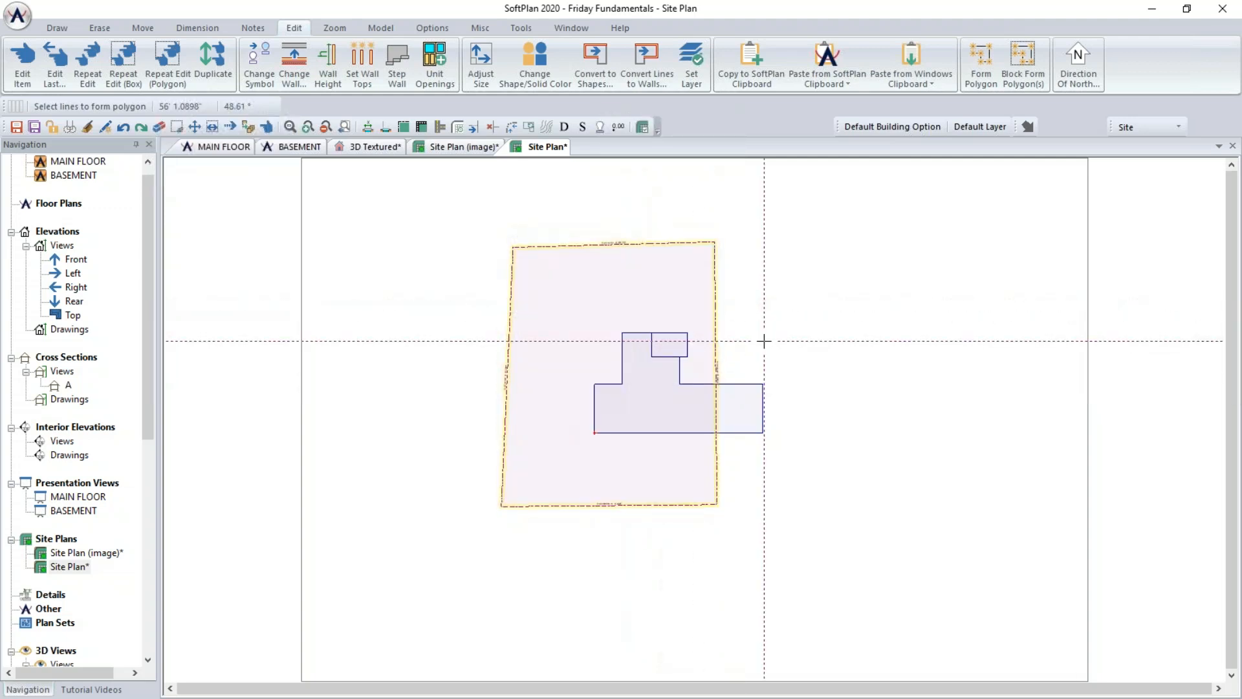
# - Set the bearing of the building outline's lower wing bottom edge to N45°30'50"W
pyautogui.scroll(1, 816, 428)
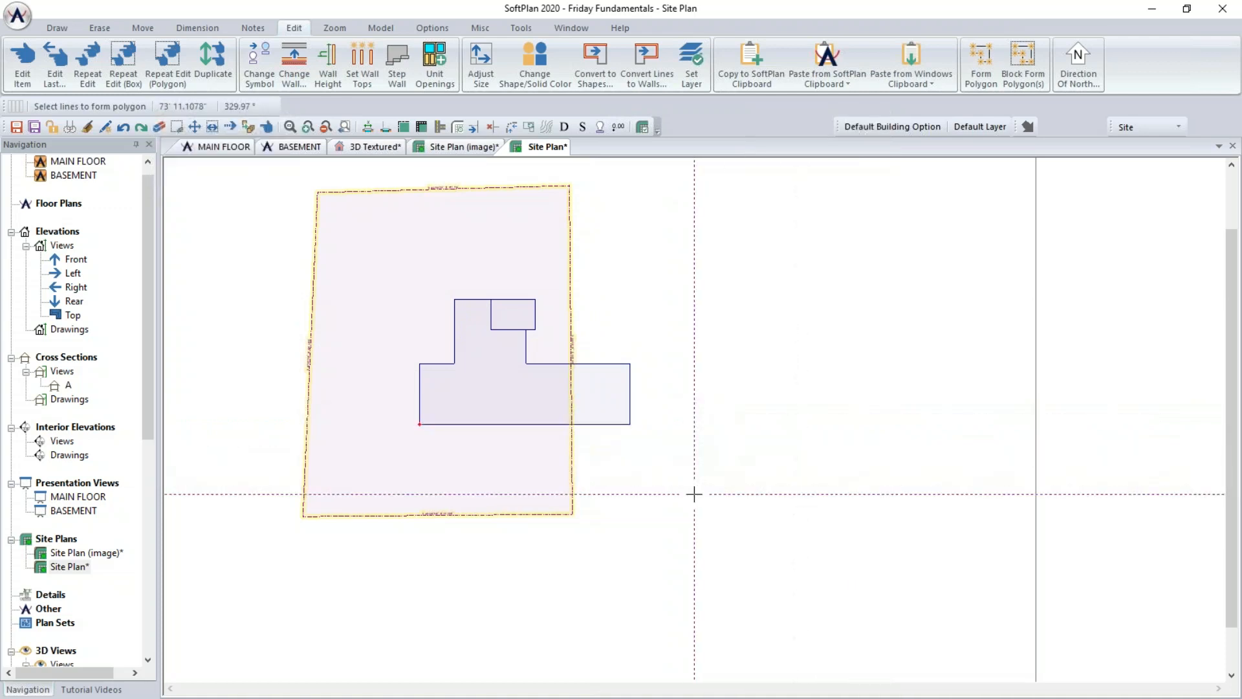
pyautogui.scroll(5, 694, 493)
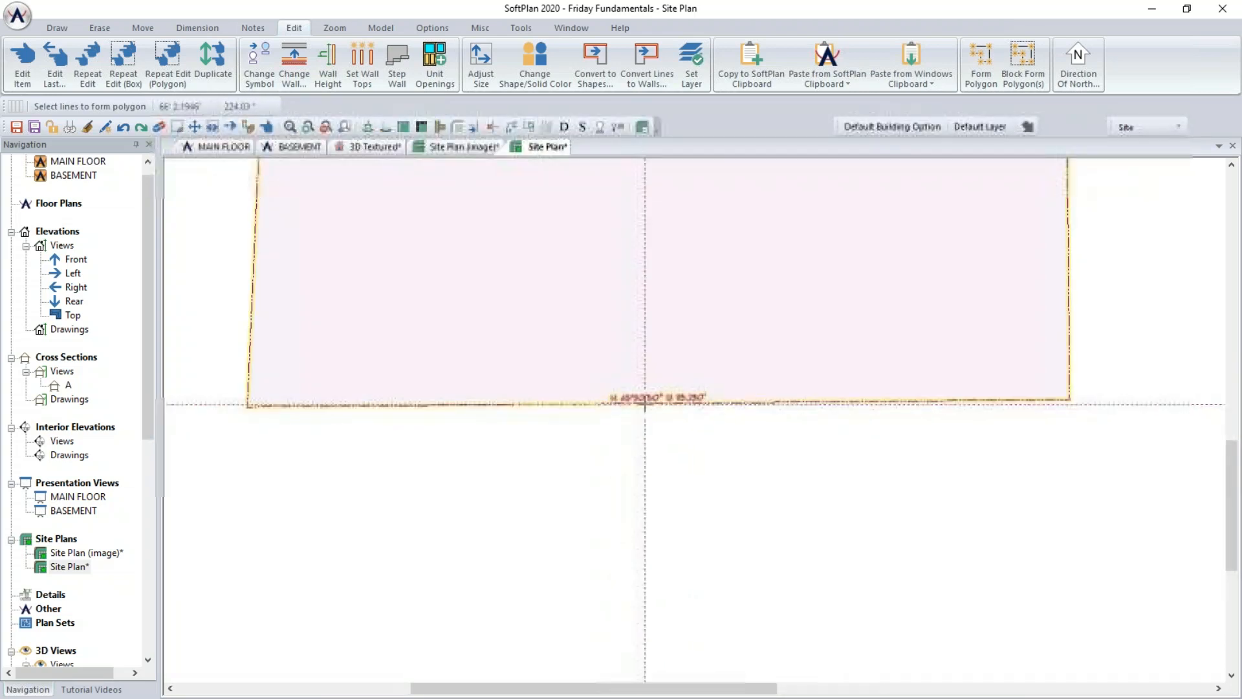
pyautogui.moveTo(771, 249); pyautogui.dragTo(744, 456, button='middle')
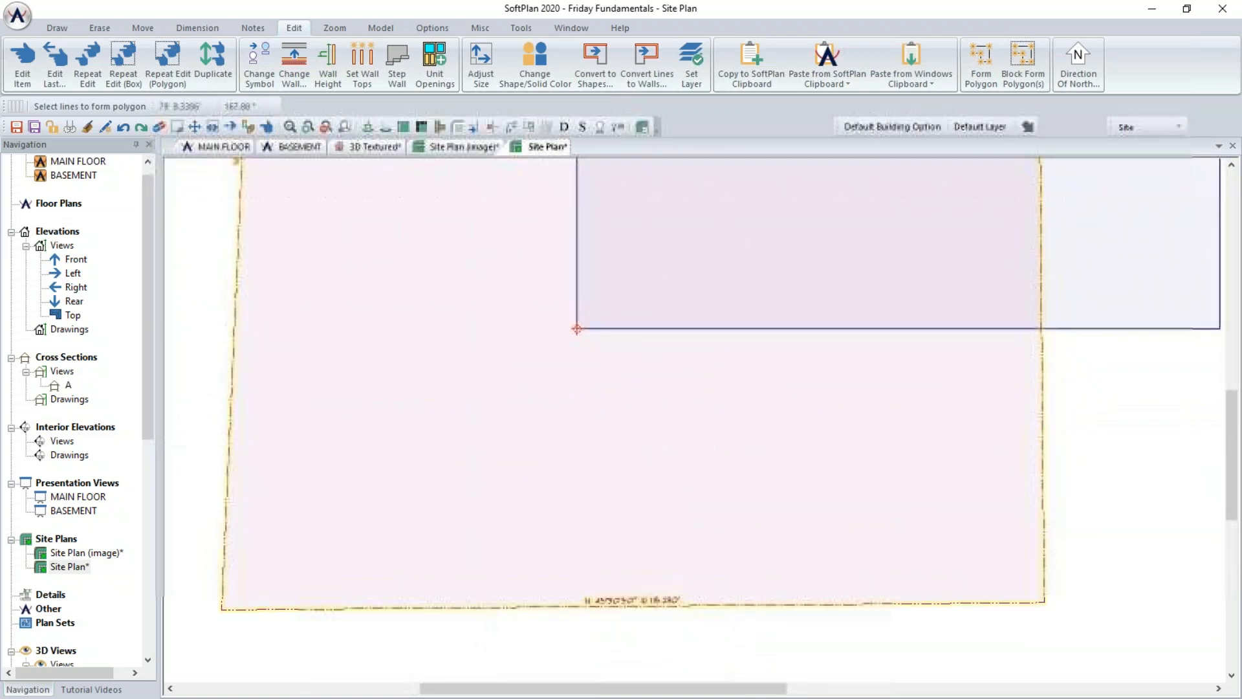
pyautogui.click(268, 128)
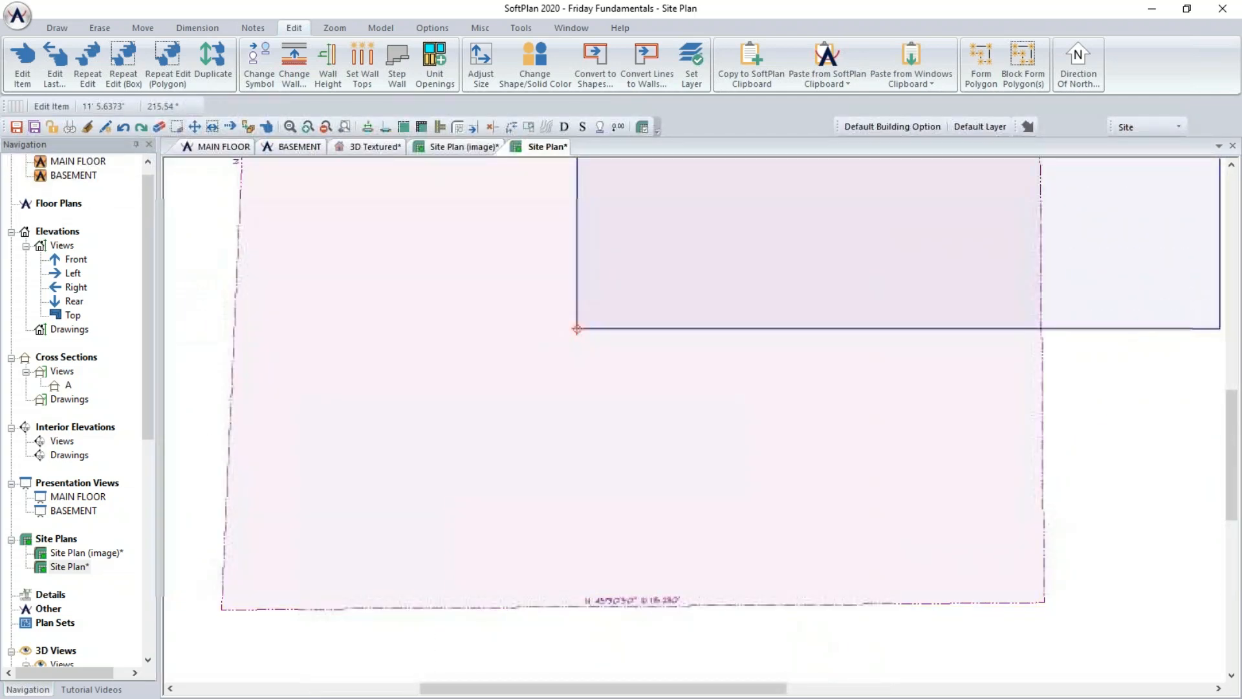
pyautogui.click(889, 328)
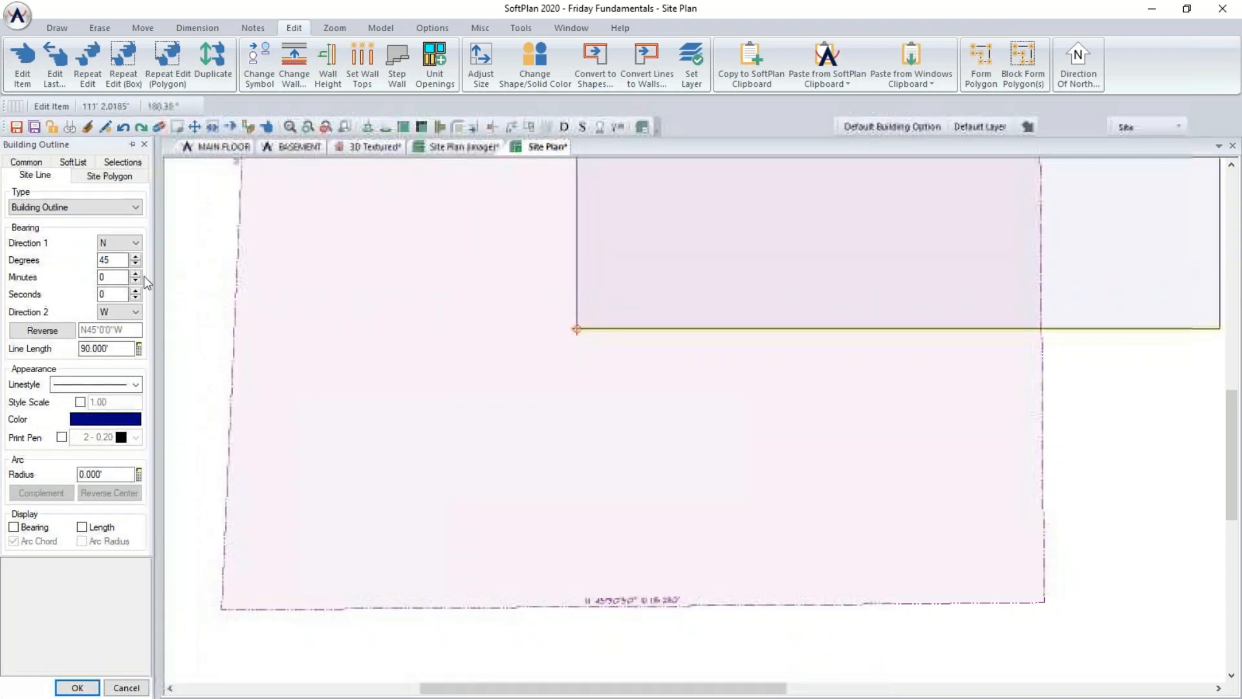
pyautogui.doubleClick(117, 277)
pyautogui.write('30')
pyautogui.doubleClick(109, 292)
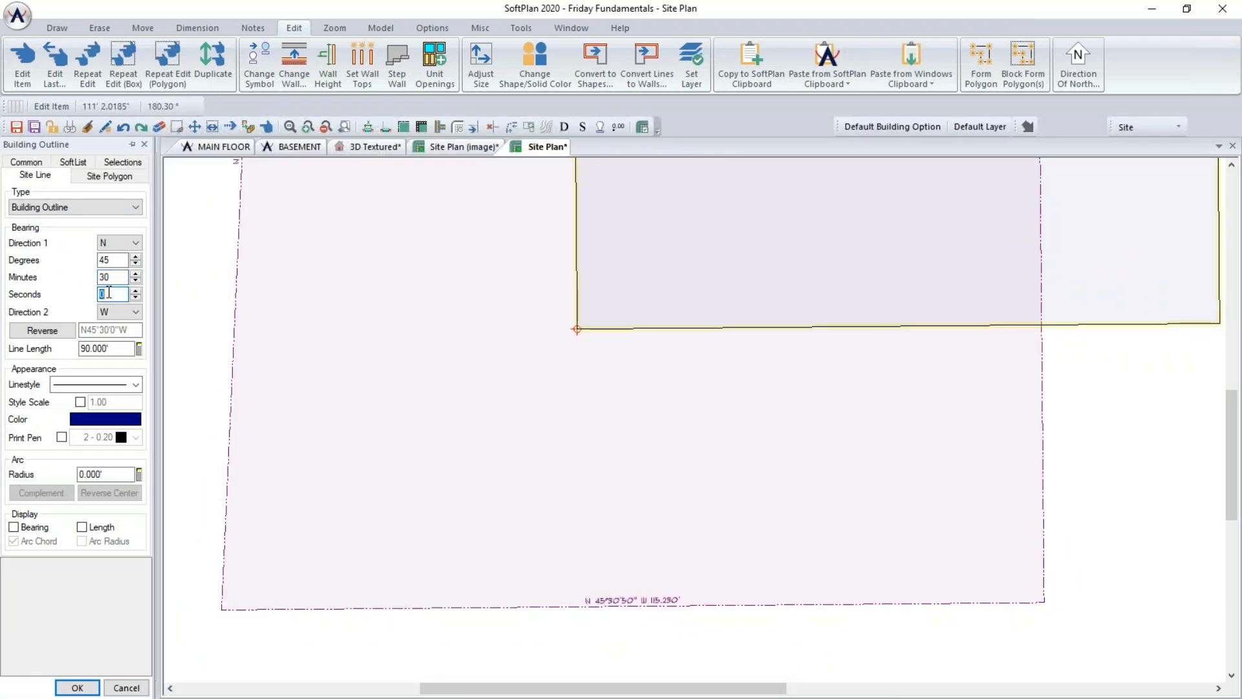
pyautogui.write('50')
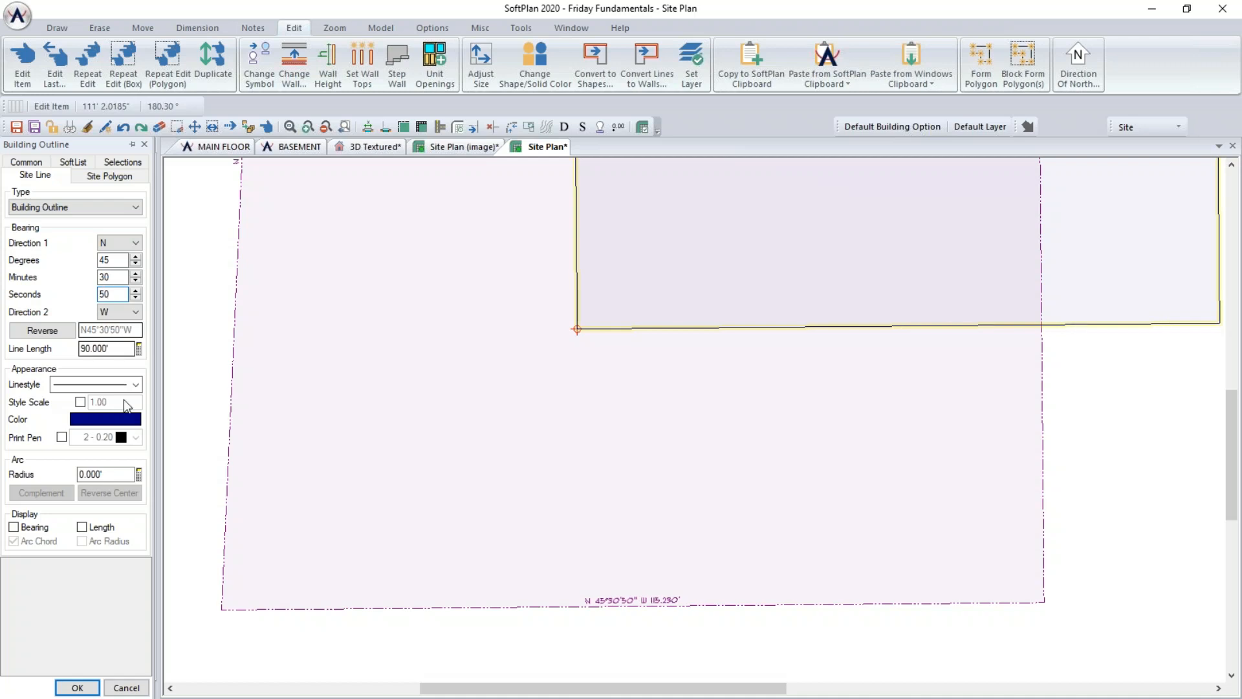
pyautogui.click(81, 686)
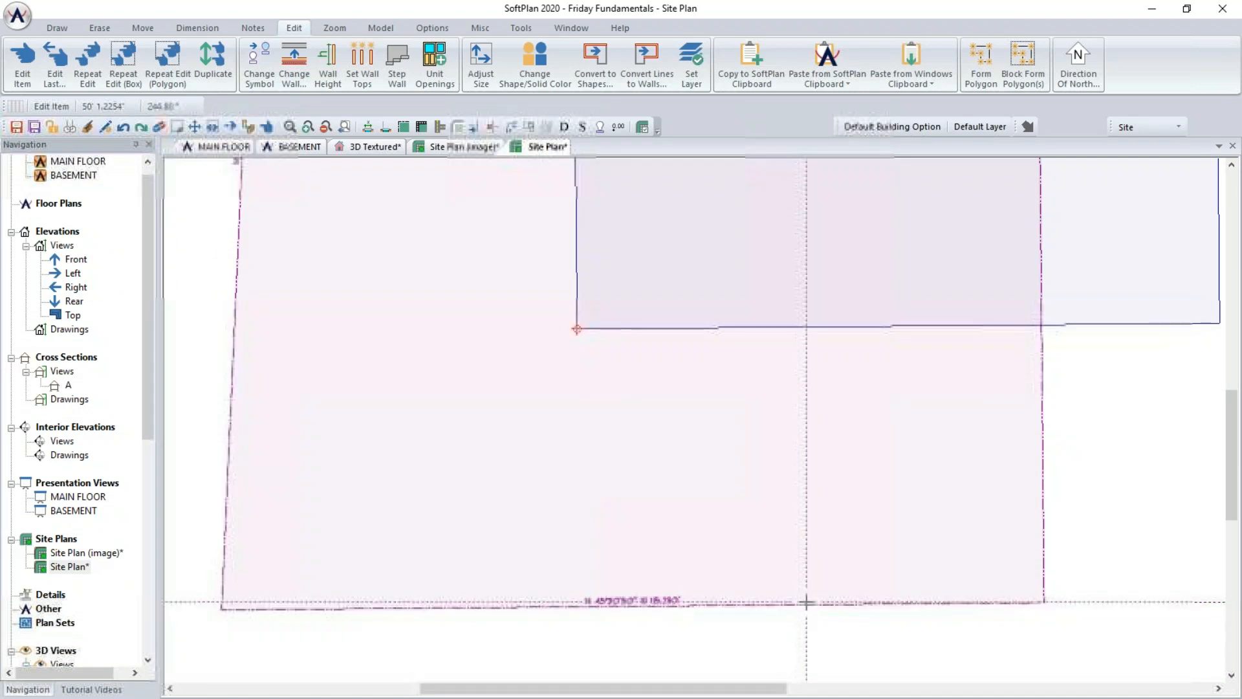
# - Set the bearing of the small upper block's bottom edge to N45°30'50"W
pyautogui.moveTo(916, 407); pyautogui.dragTo(885, 610, button='middle')
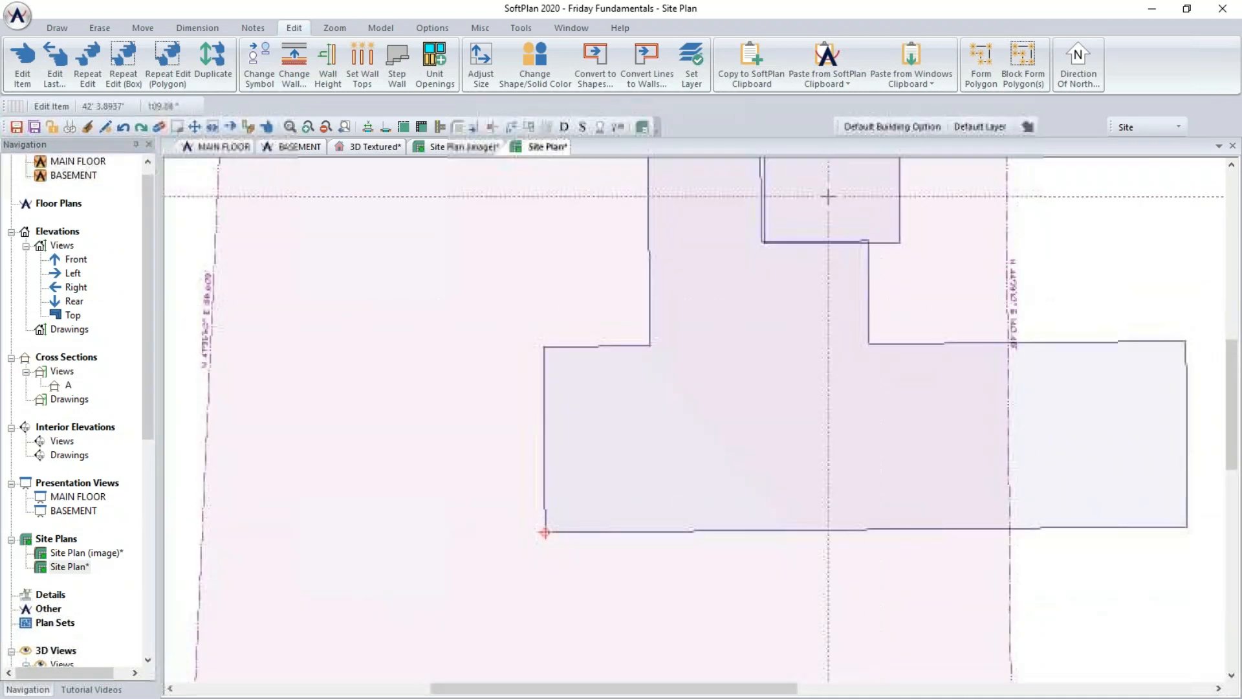
pyautogui.moveTo(852, 242); pyautogui.dragTo(803, 314, button='middle')
pyautogui.click(838, 314)
pyautogui.doubleClick(114, 276)
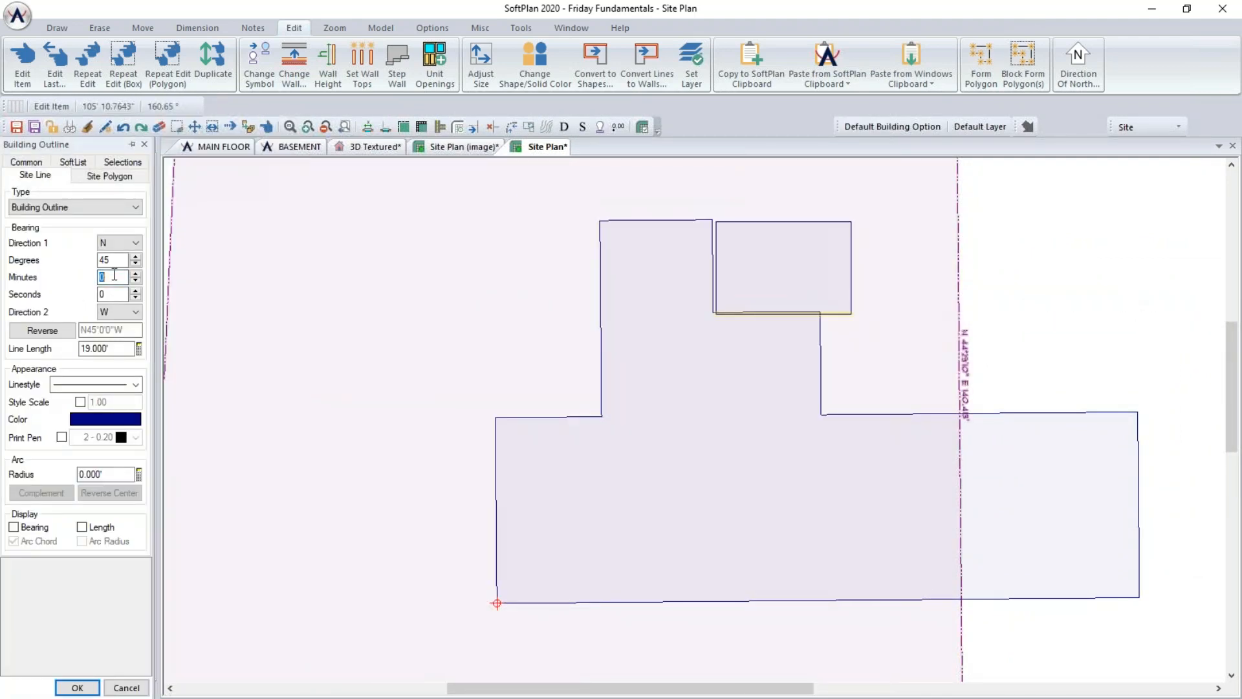
pyautogui.write('30')
pyautogui.press('Tab')
pyautogui.write('50')
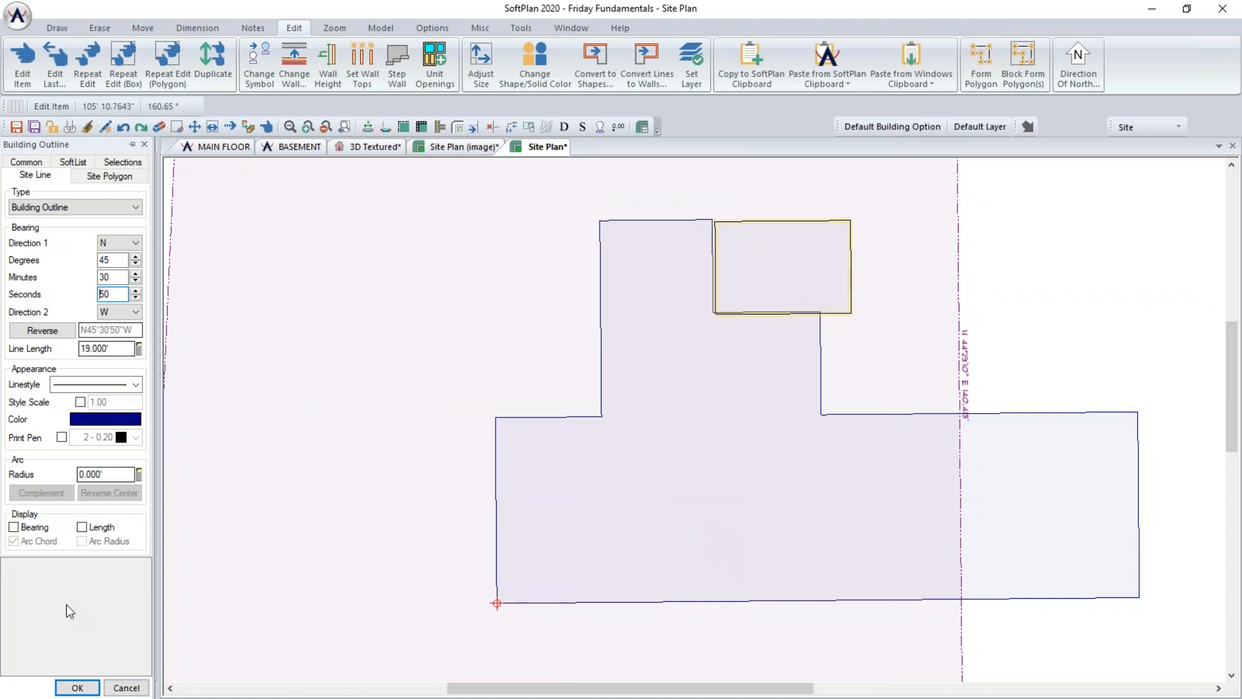
pyautogui.click(77, 687)
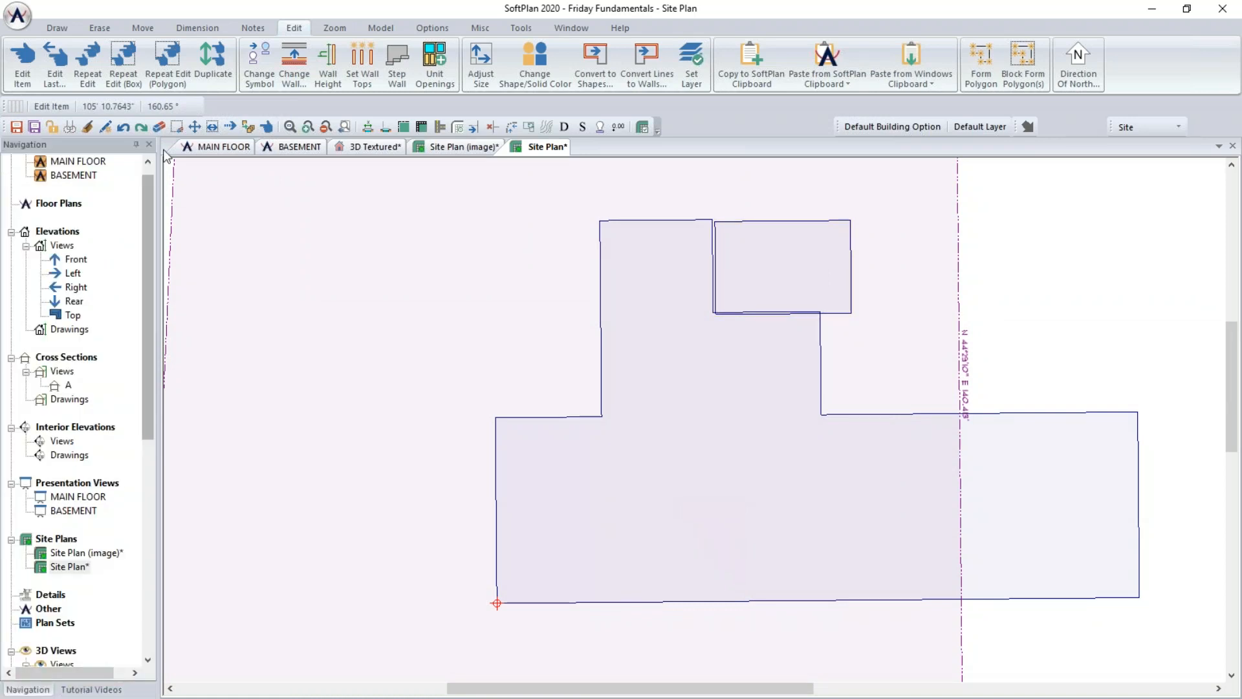
pyautogui.click(194, 127)
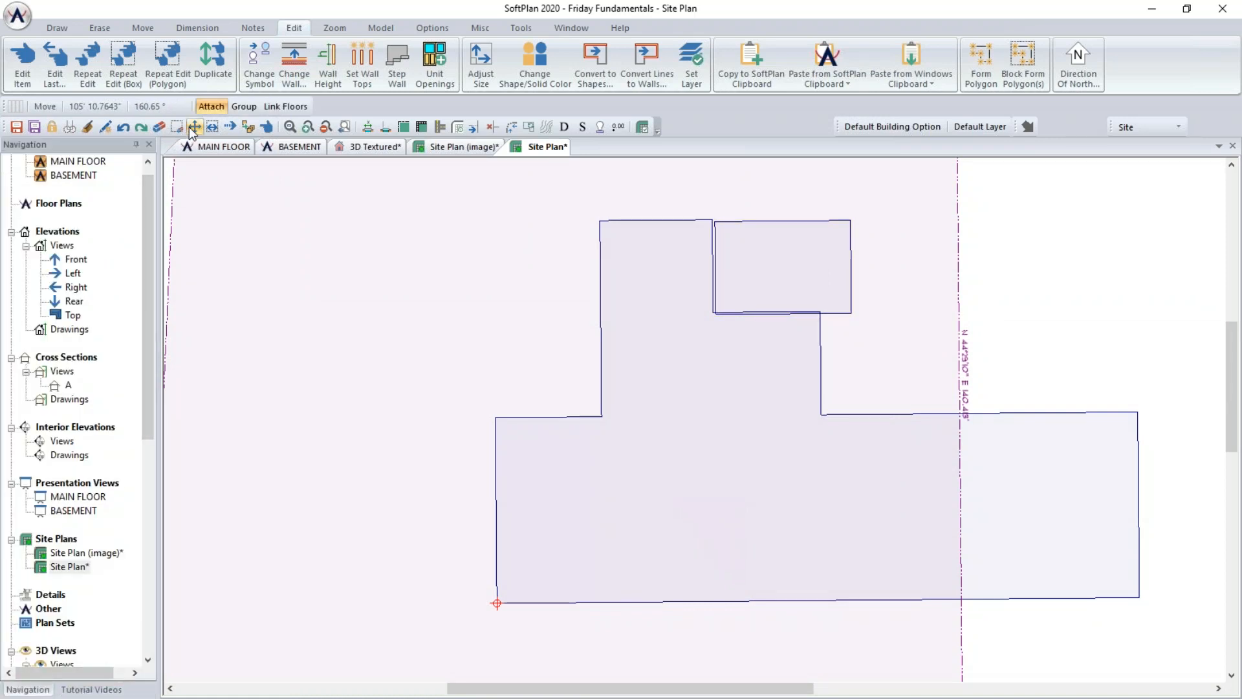
pyautogui.click(69, 127)
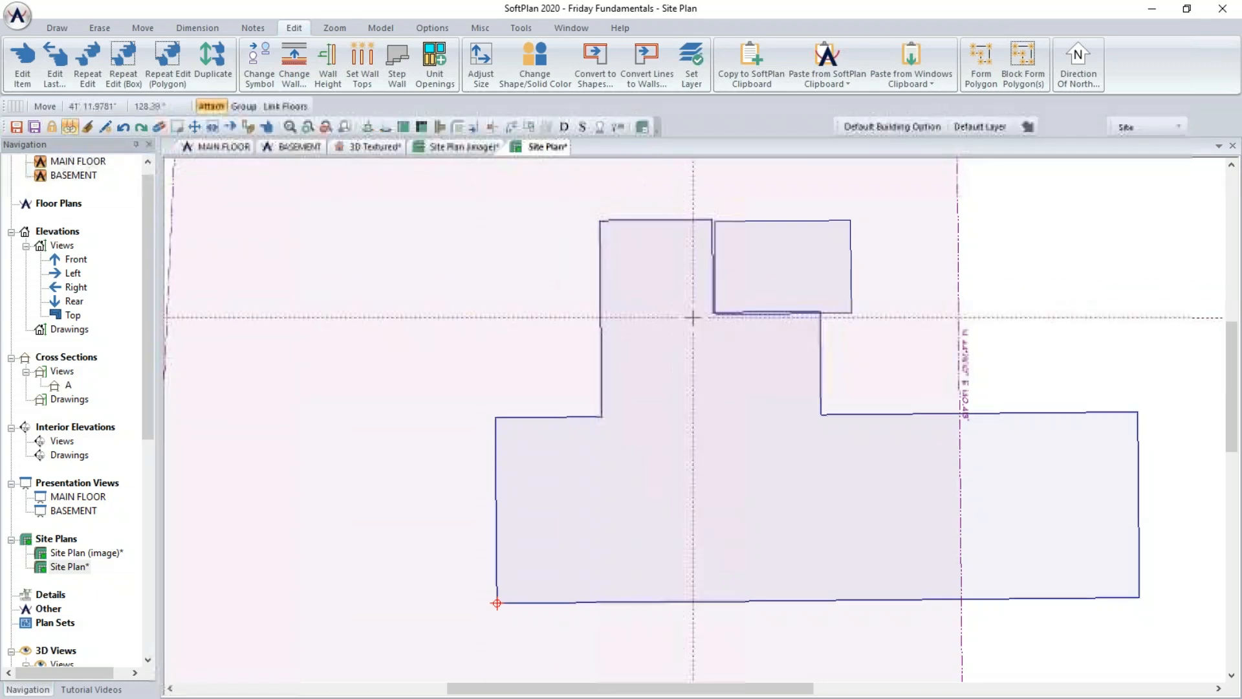
pyautogui.scroll(5, 730, 417)
pyautogui.click(757, 409)
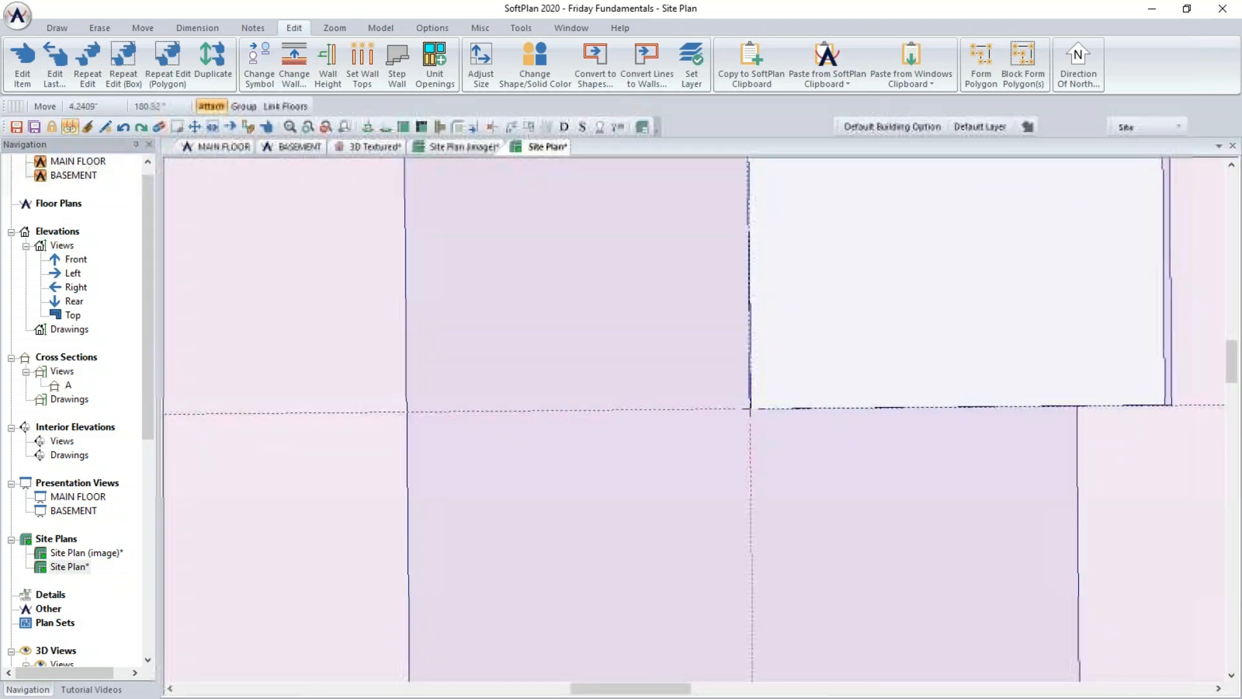
pyautogui.scroll(-4, 632, 499)
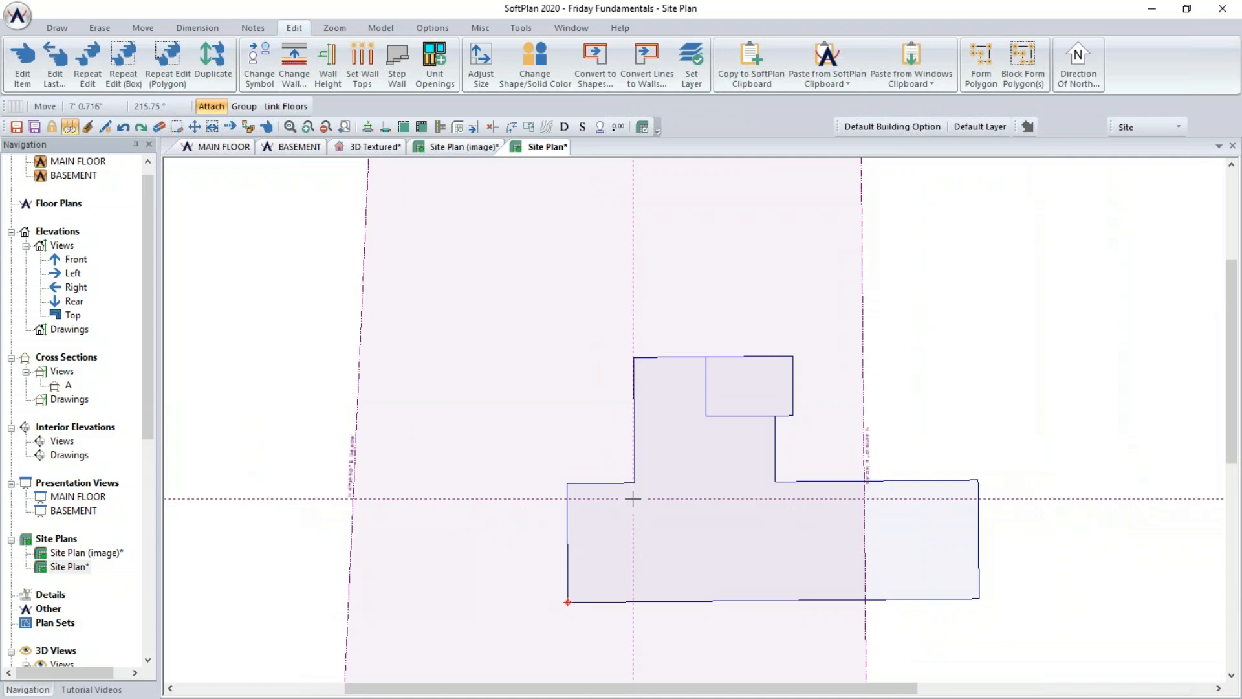
pyautogui.moveTo(1031, 527); pyautogui.dragTo(1041, 413, button='middle')
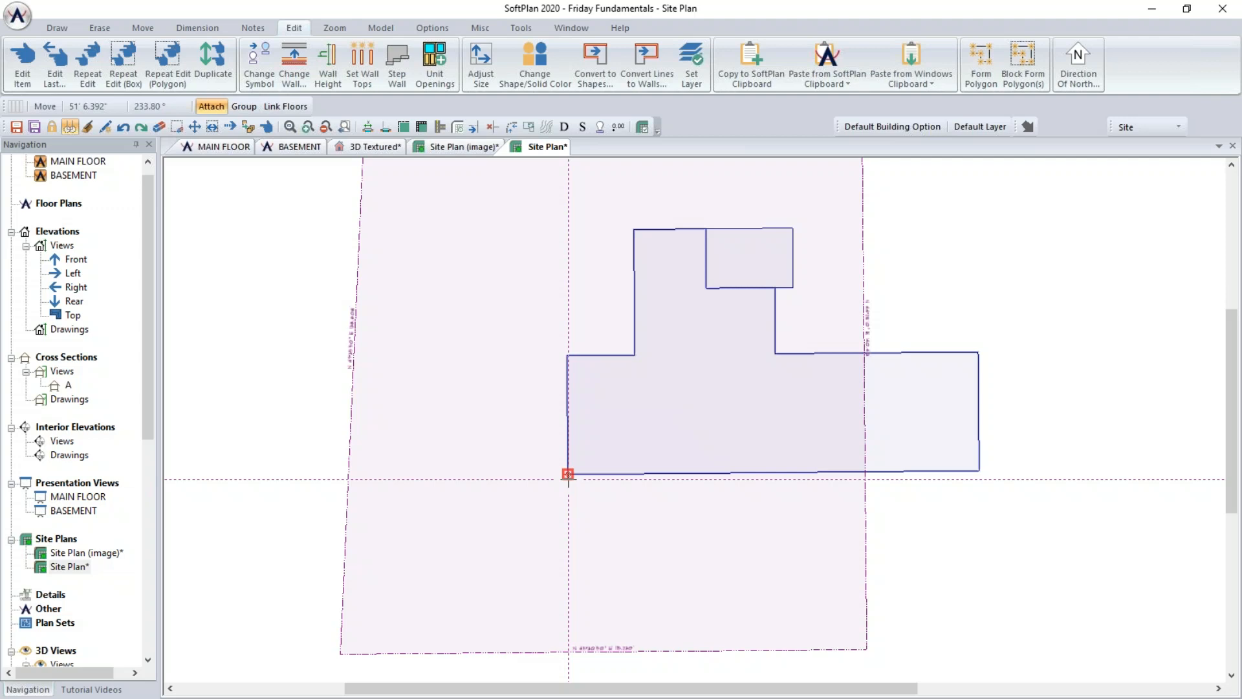
pyautogui.click(569, 476)
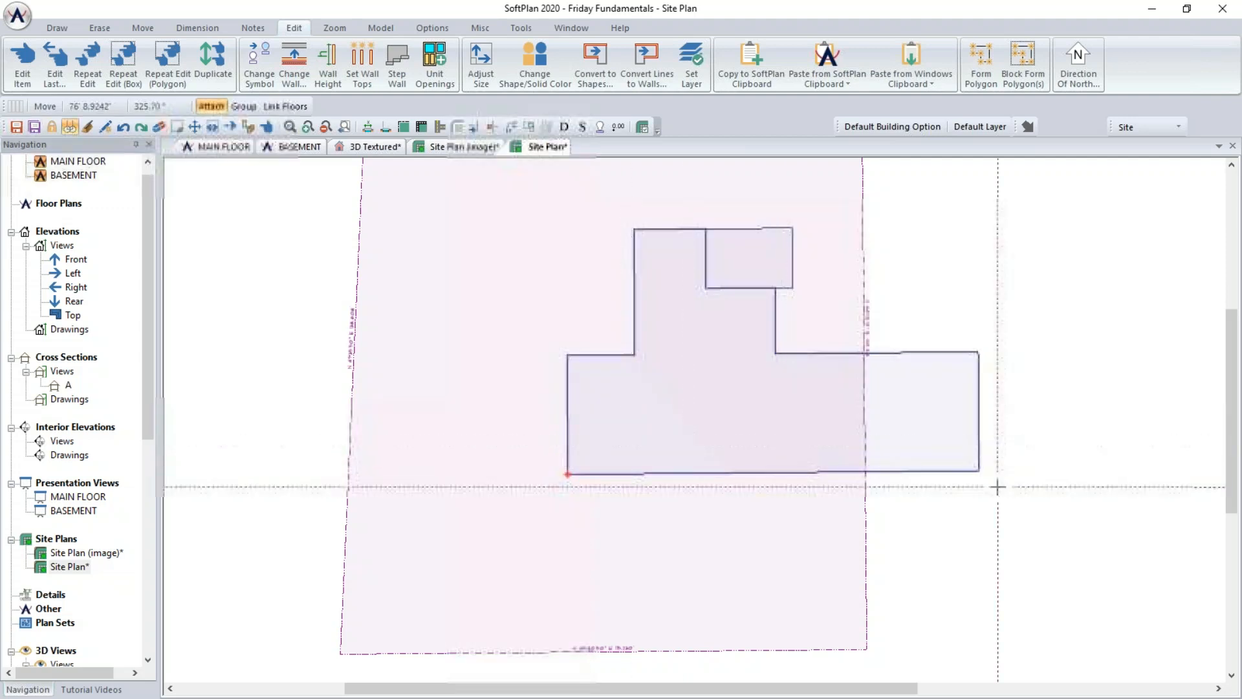
pyautogui.press('Escape')
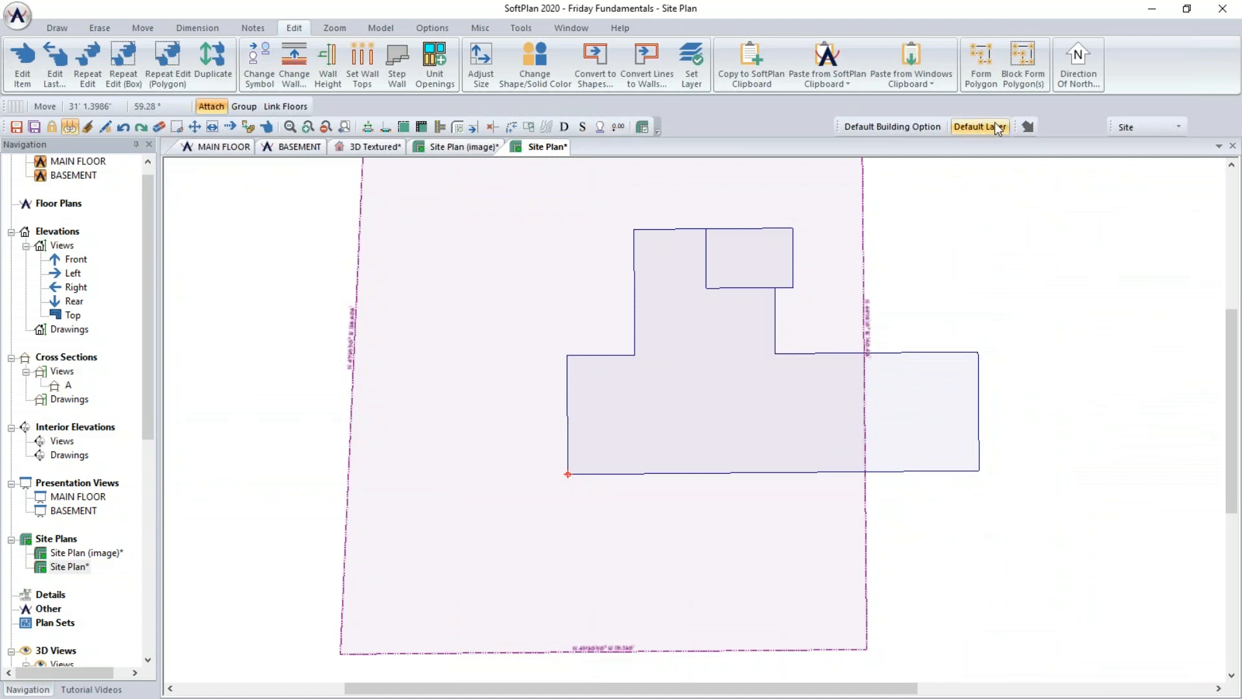
# - Open the Direction of North settings and compare them against the property line bearing labels
pyautogui.click(1028, 126)
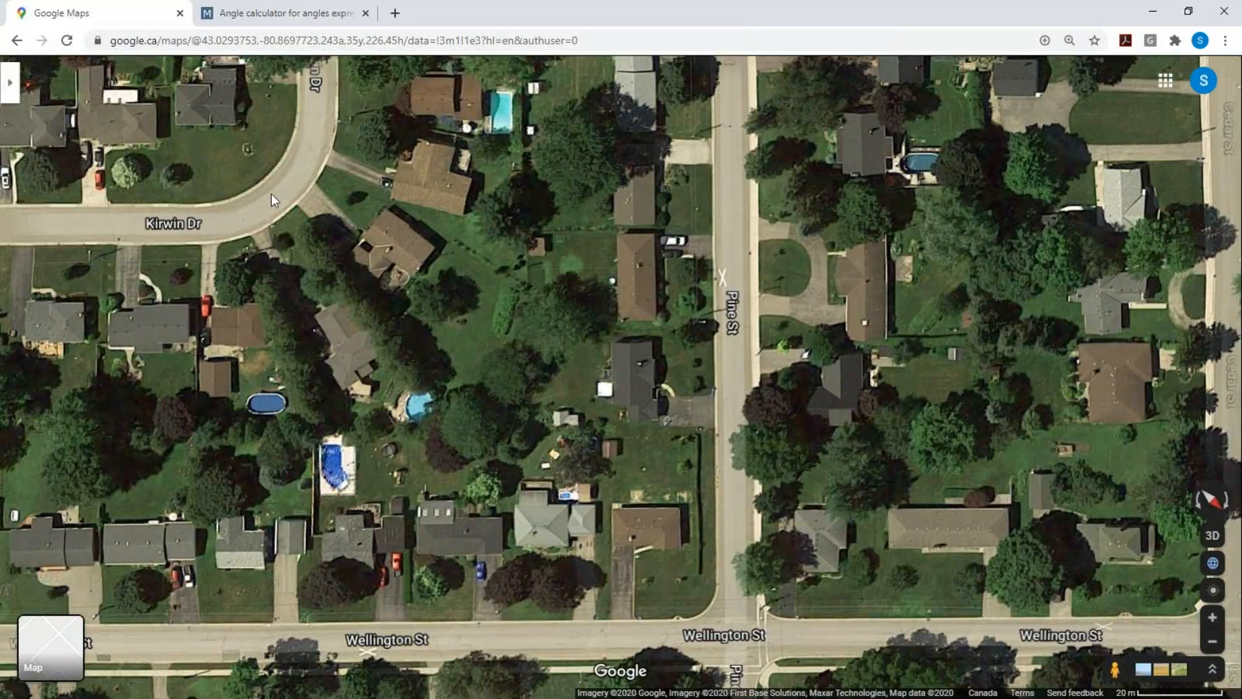
pyautogui.click(310, 15)
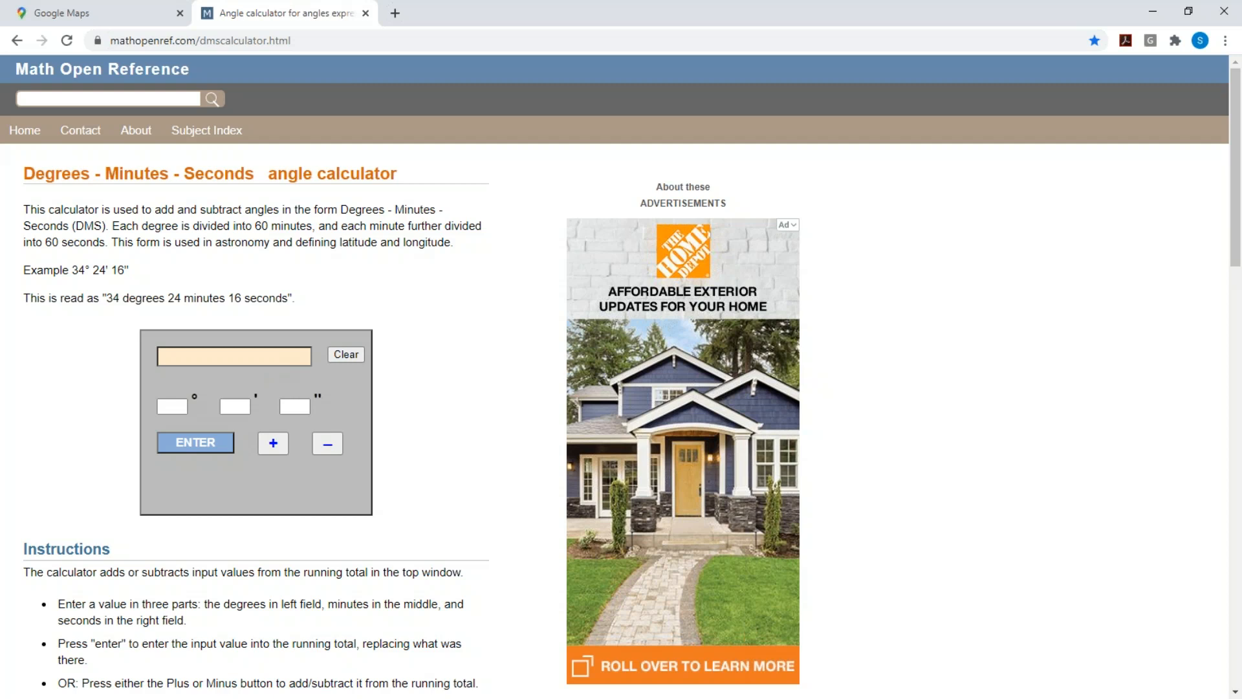
pyautogui.hotkey('alt', 'Tab')
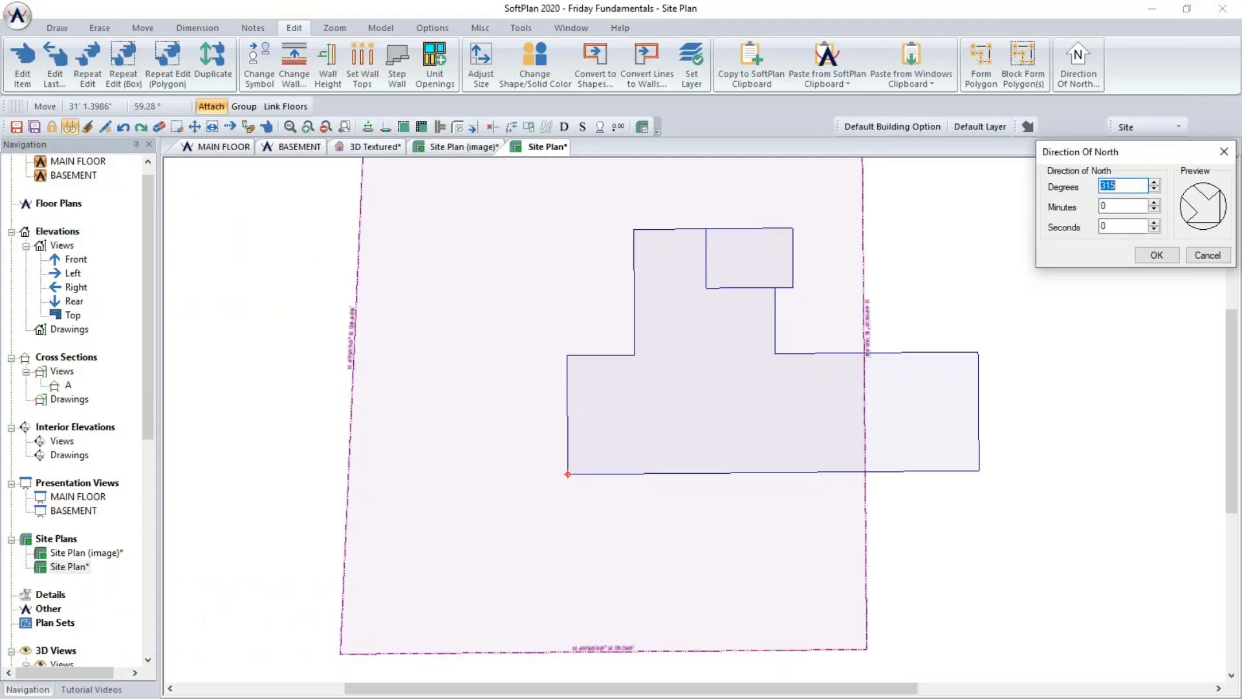
pyautogui.scroll(2, 604, 648)
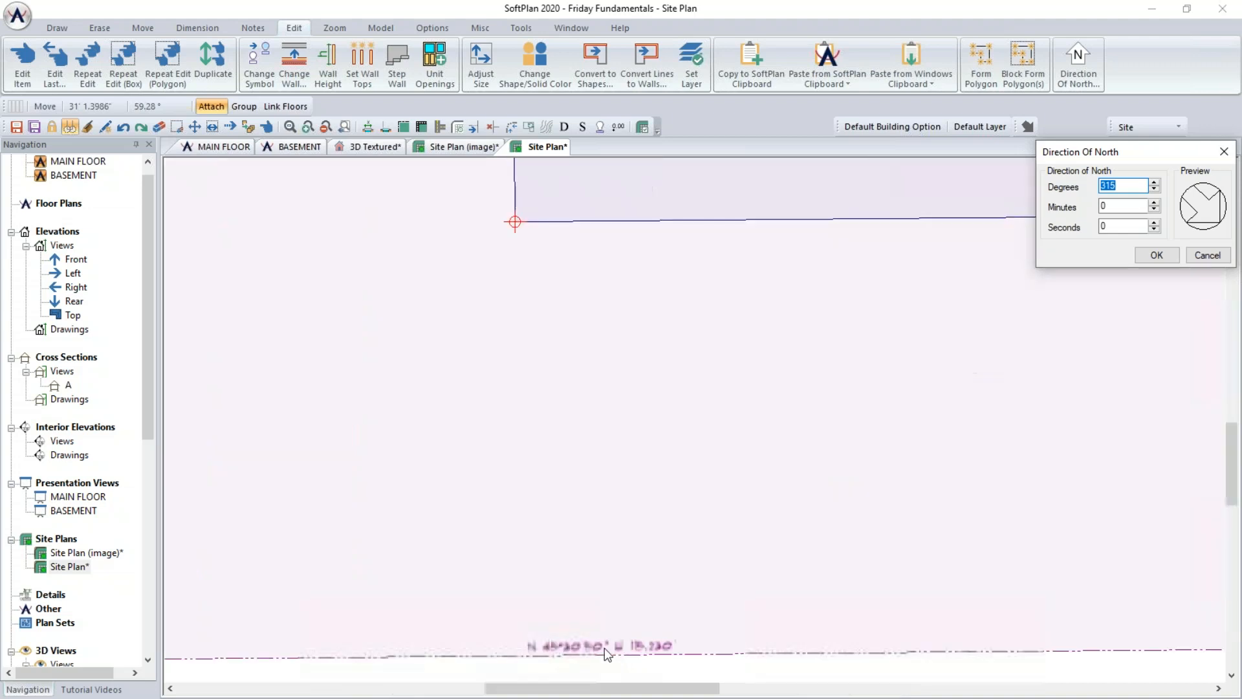
pyautogui.scroll(-2, 605, 647)
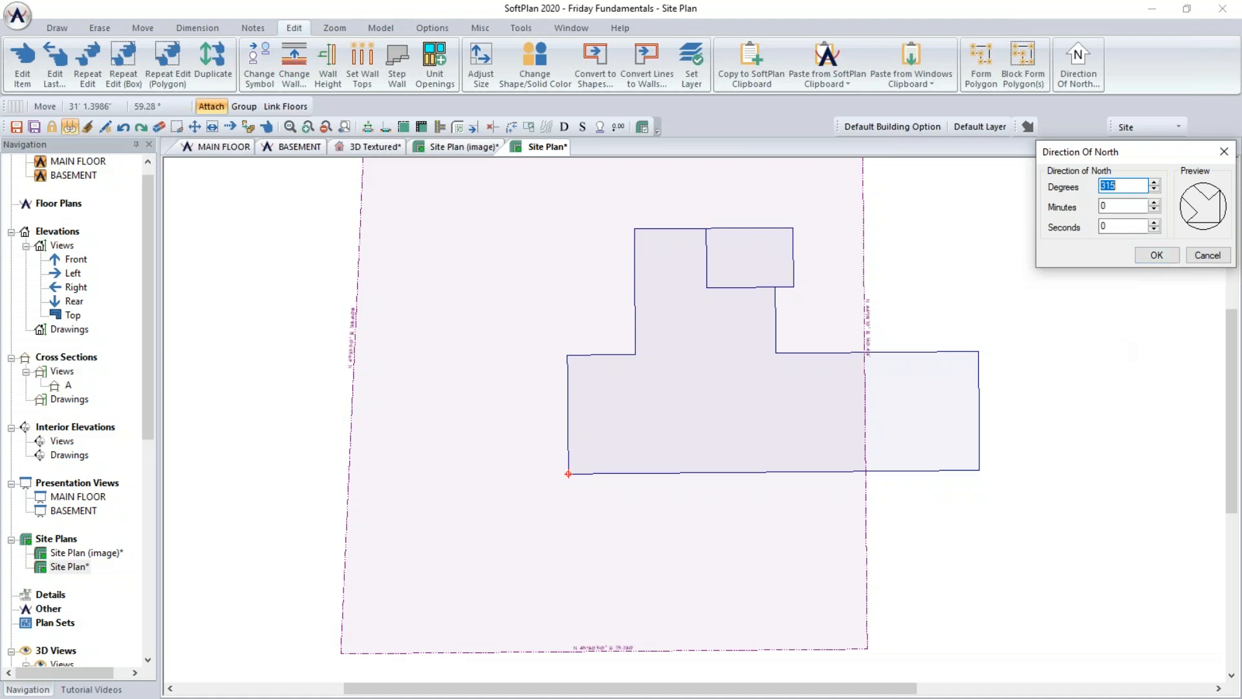
# - Switch to the browser and subtract 45°30'50" from 360° in the degrees-minutes-seconds angle calculator
pyautogui.hotkey('alt', 'Tab')
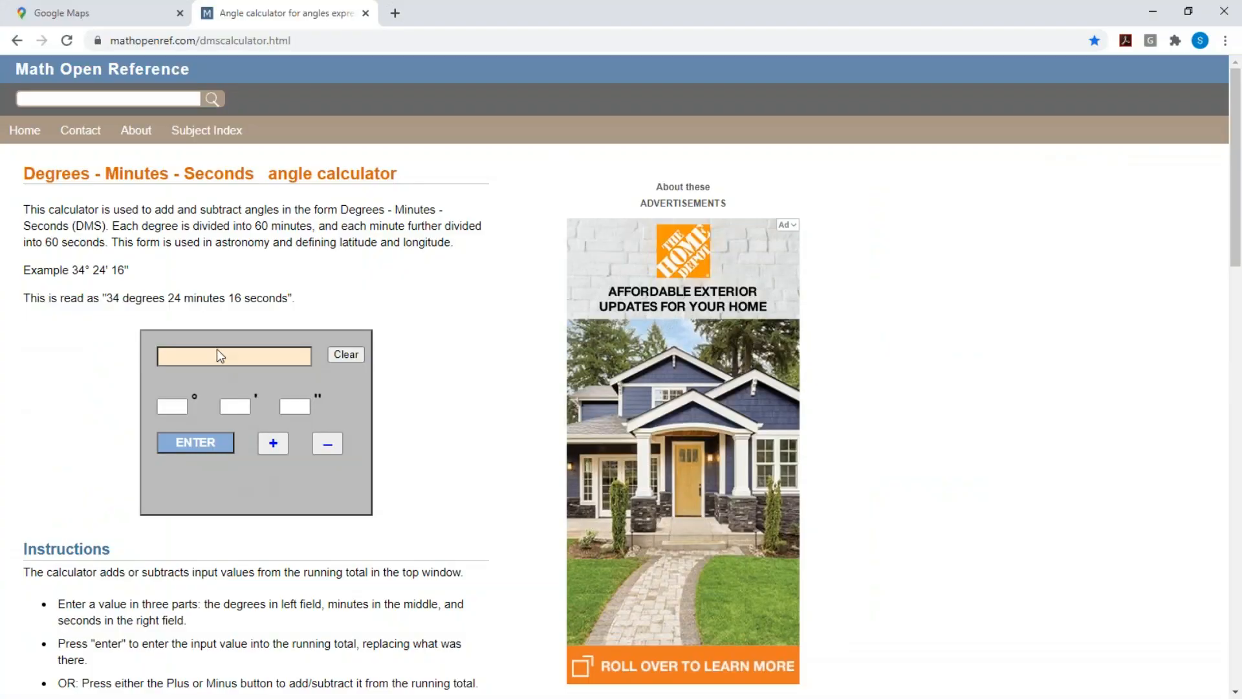
pyautogui.click(170, 407)
pyautogui.write('360')
pyautogui.click(185, 444)
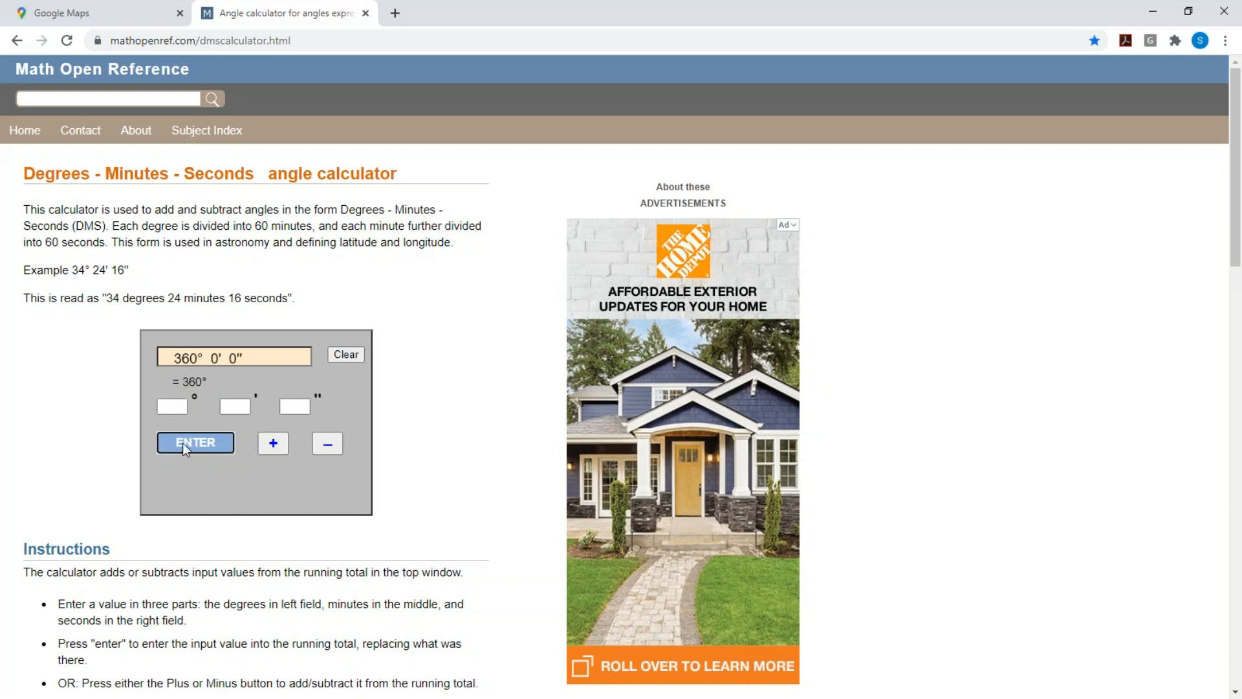
pyautogui.click(186, 408)
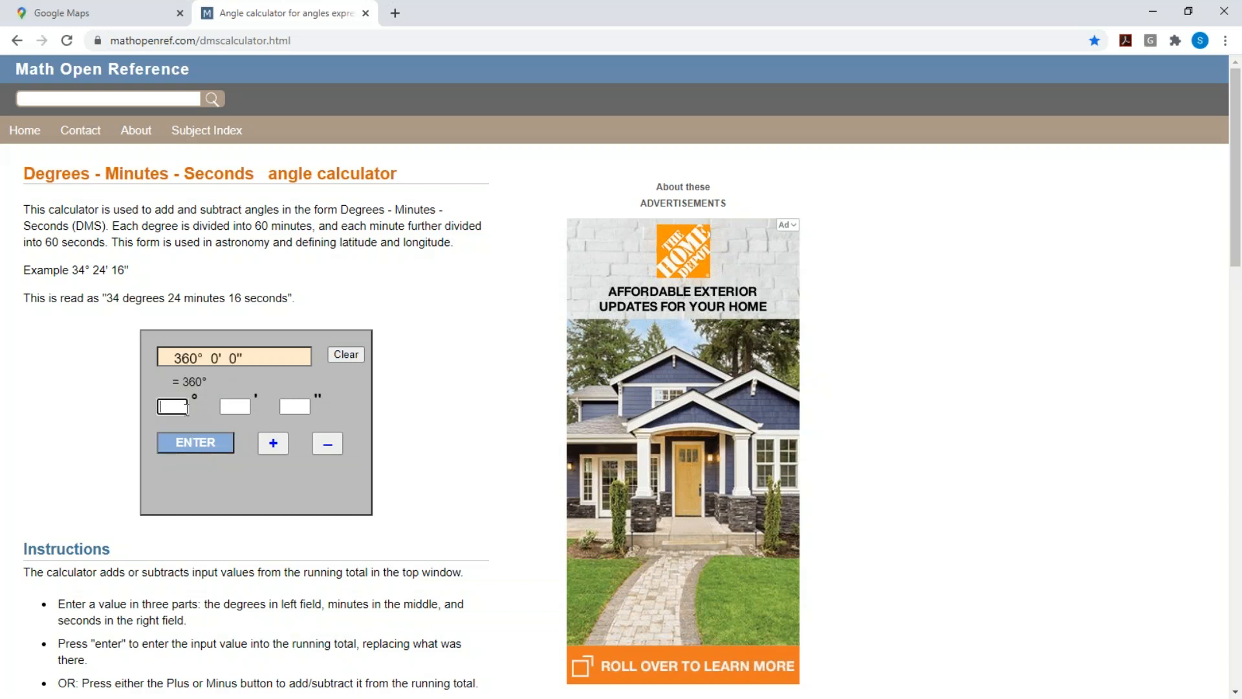
pyautogui.write('45')
pyautogui.click(245, 406)
pyautogui.write('30')
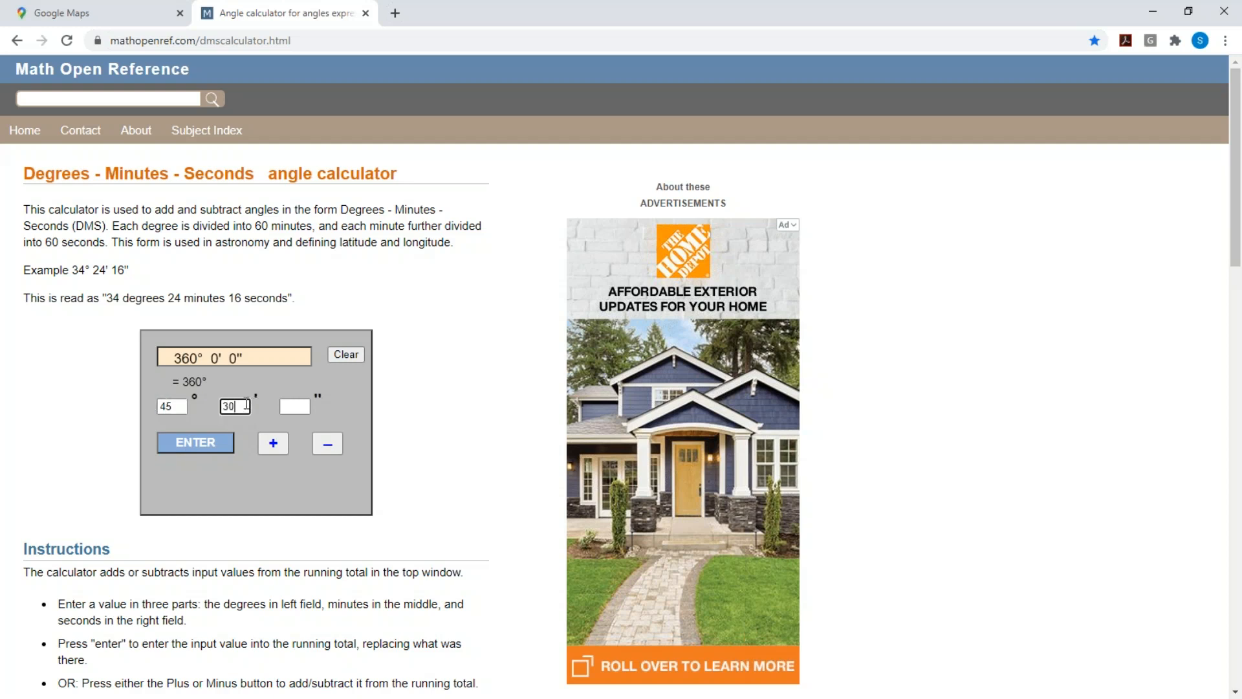
pyautogui.click(293, 405)
pyautogui.write('50')
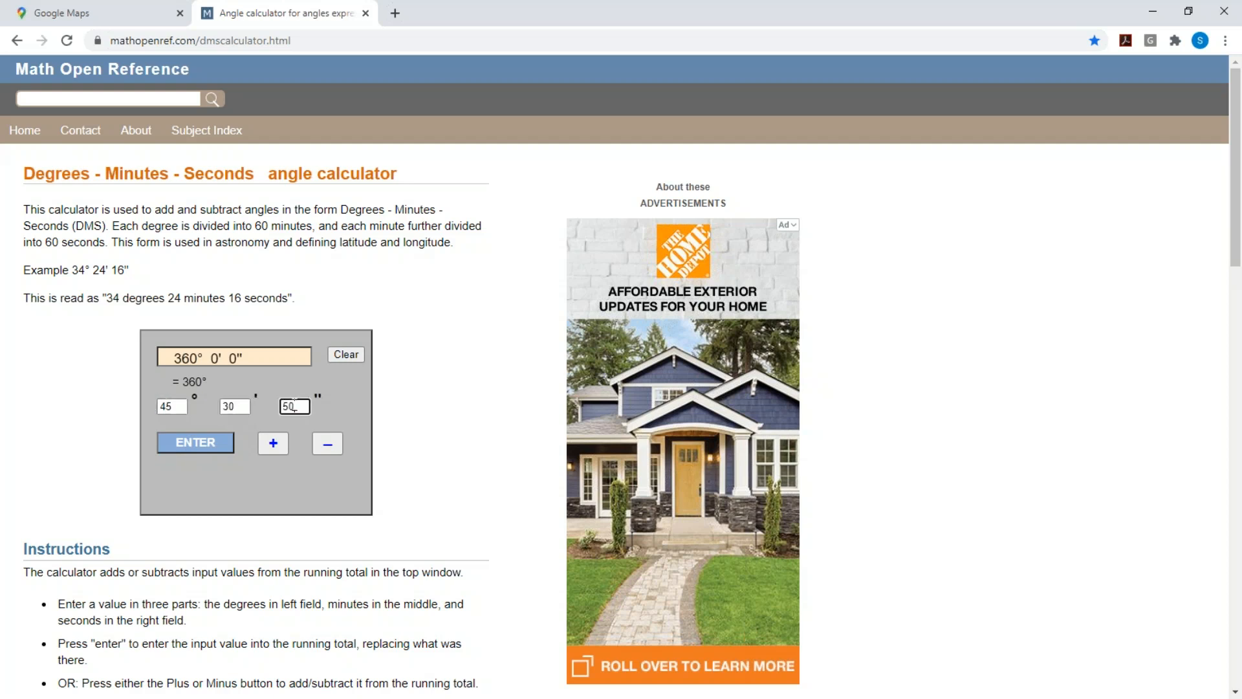
pyautogui.click(337, 445)
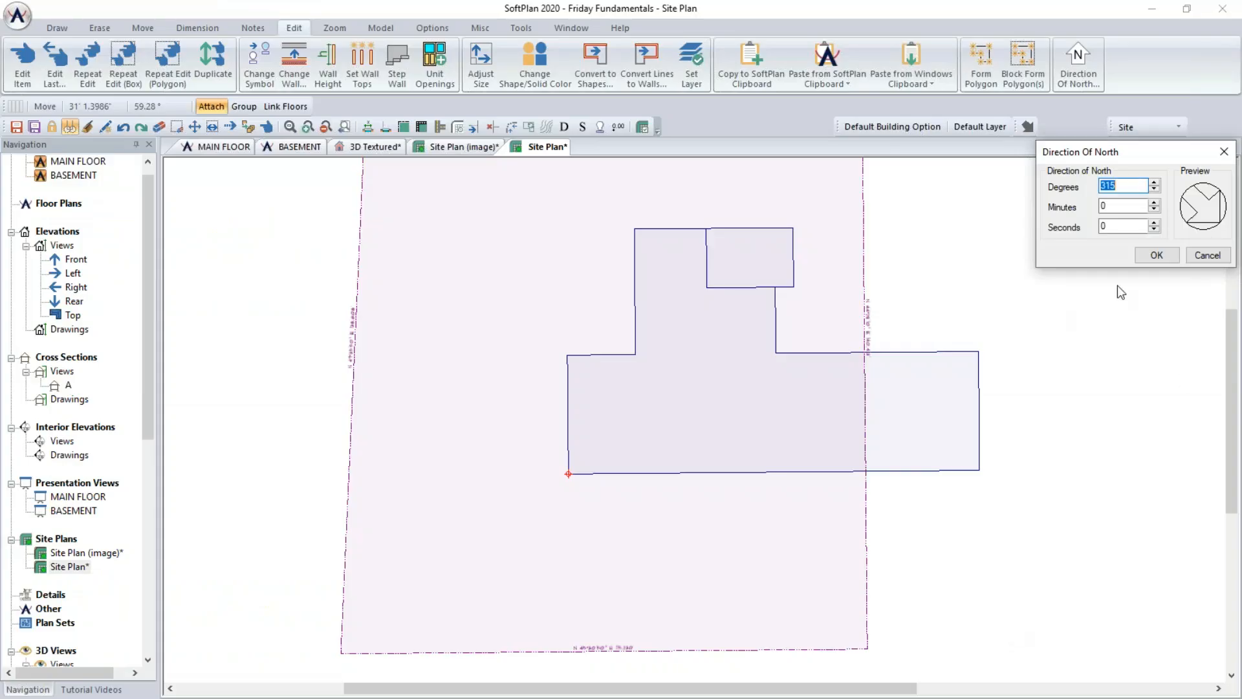
# - Set the direction of north to 314°29'10" and choose to rotate the existing drawing items
pyautogui.write('314')
pyautogui.press('Tab')
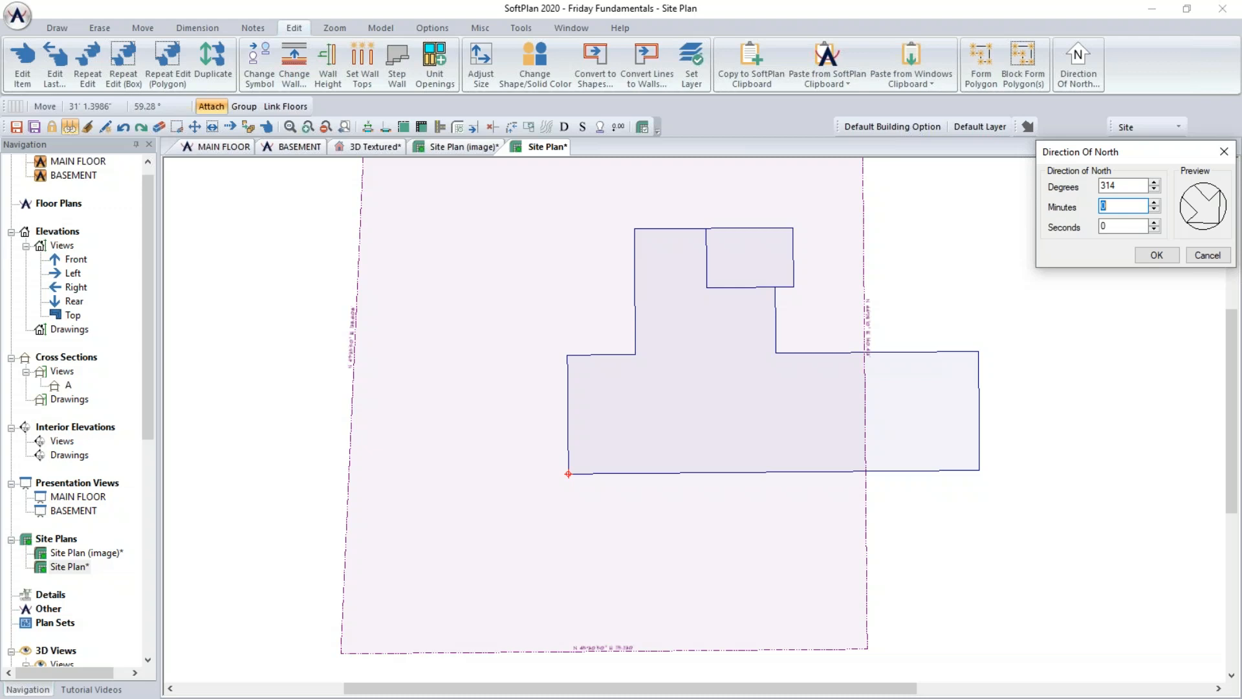
pyautogui.write('29')
pyautogui.press('Tab')
pyautogui.write('10')
pyautogui.click(1157, 257)
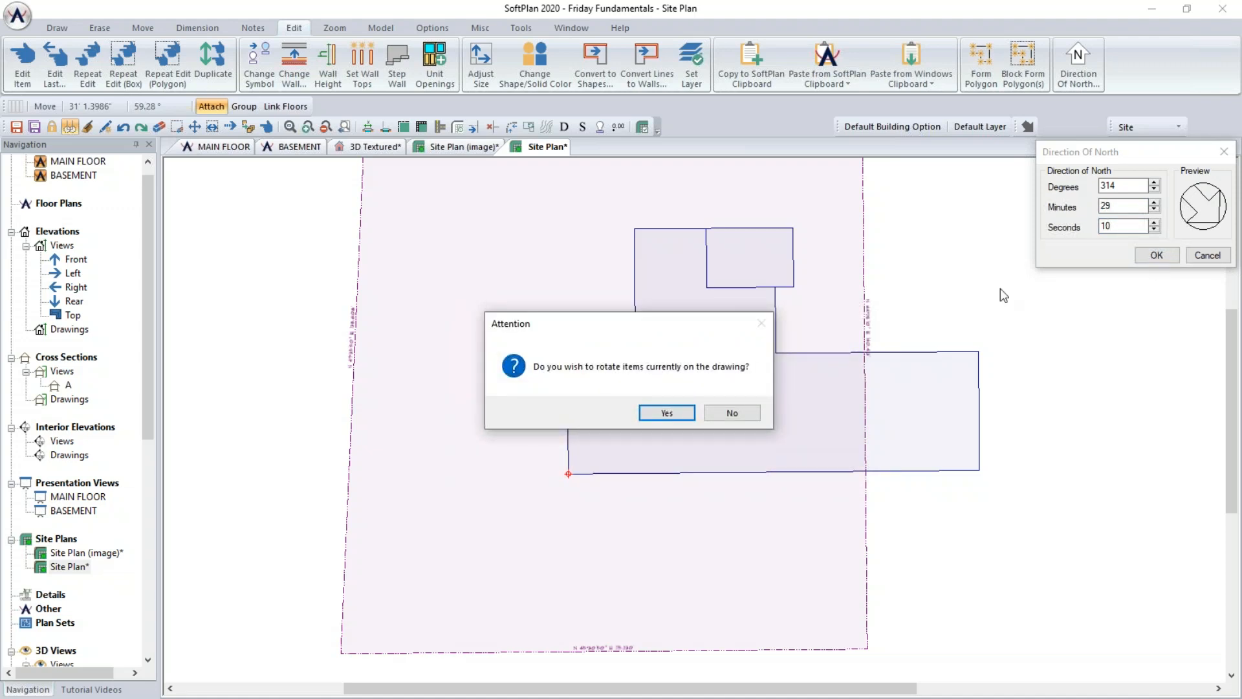
pyautogui.click(680, 414)
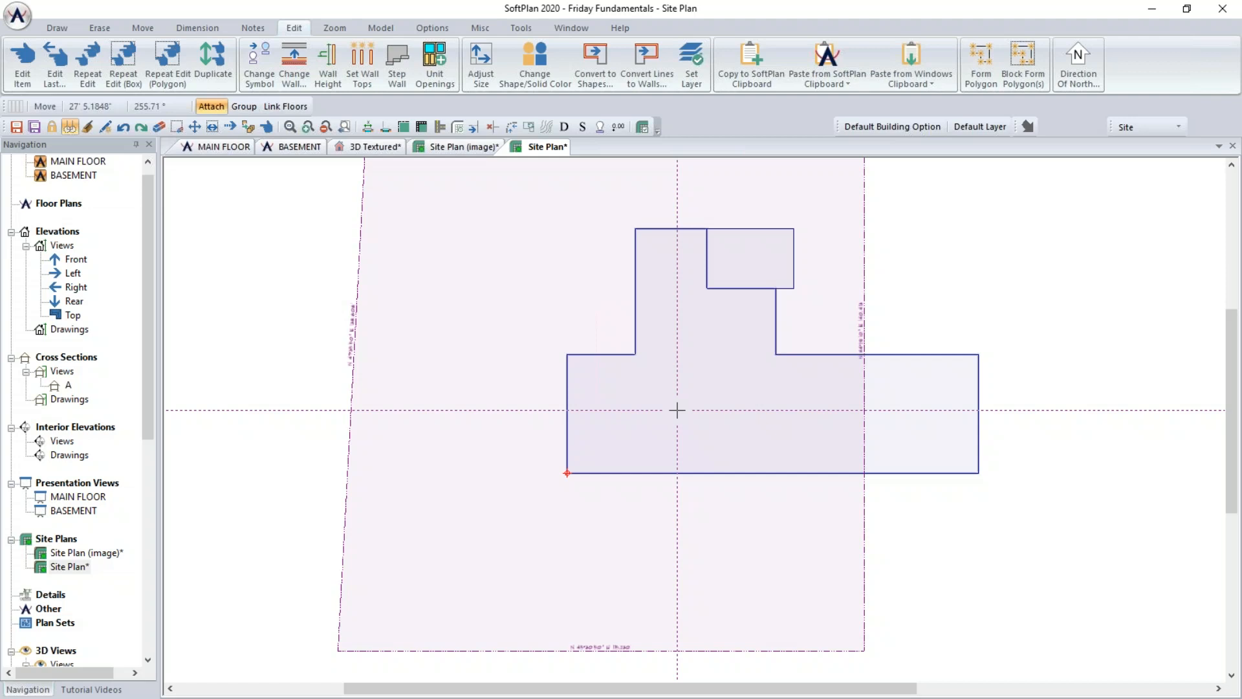
# - Start a Setback site line and draw a horizontal setback segment inside the lot near the building's bottom edge
pyautogui.click(56, 28)
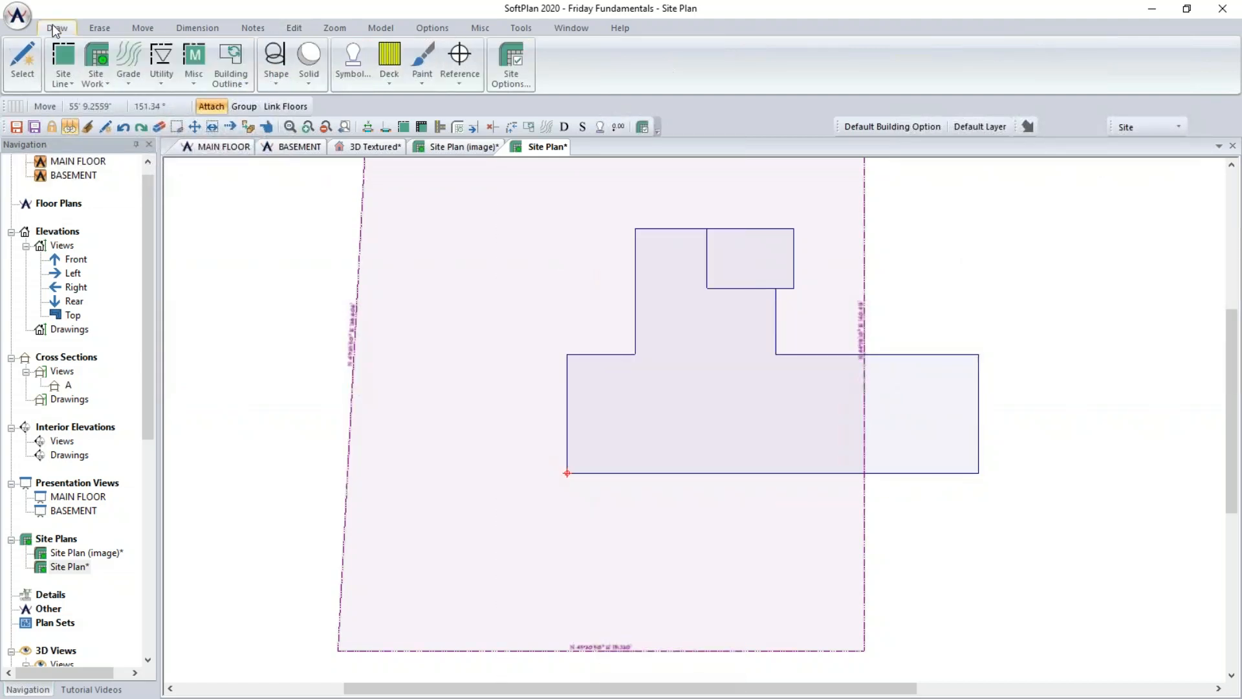
pyautogui.click(58, 65)
pyautogui.click(90, 145)
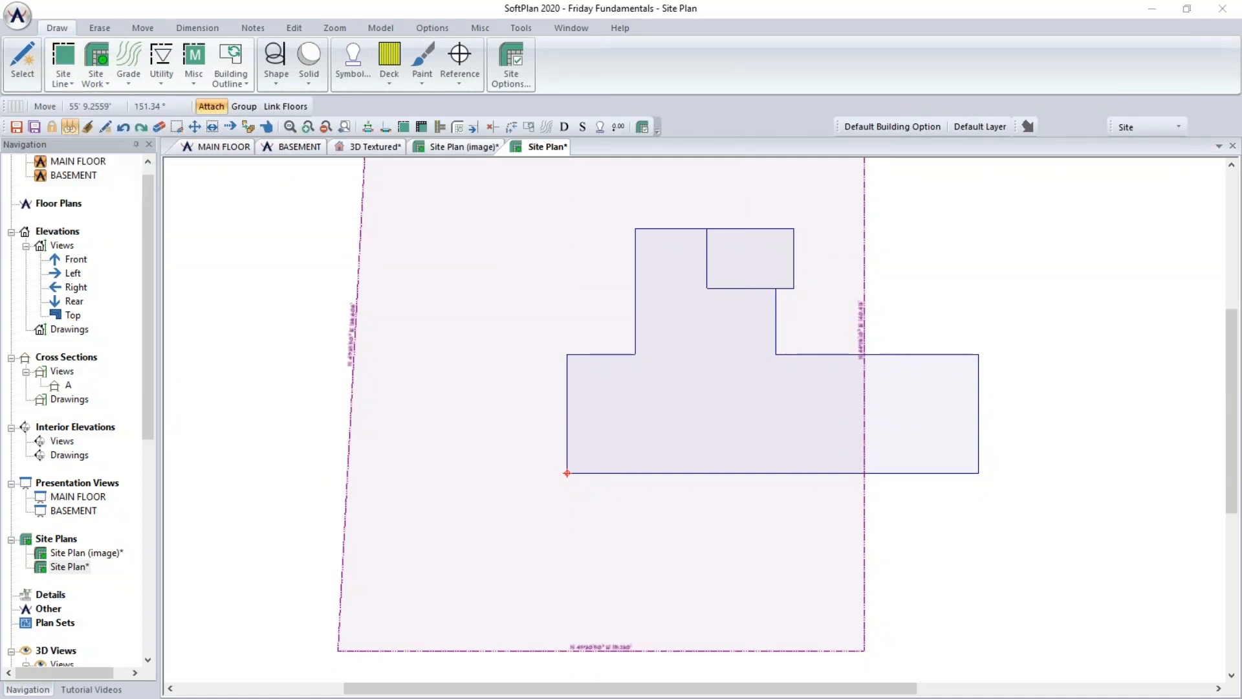
pyautogui.click(221, 266)
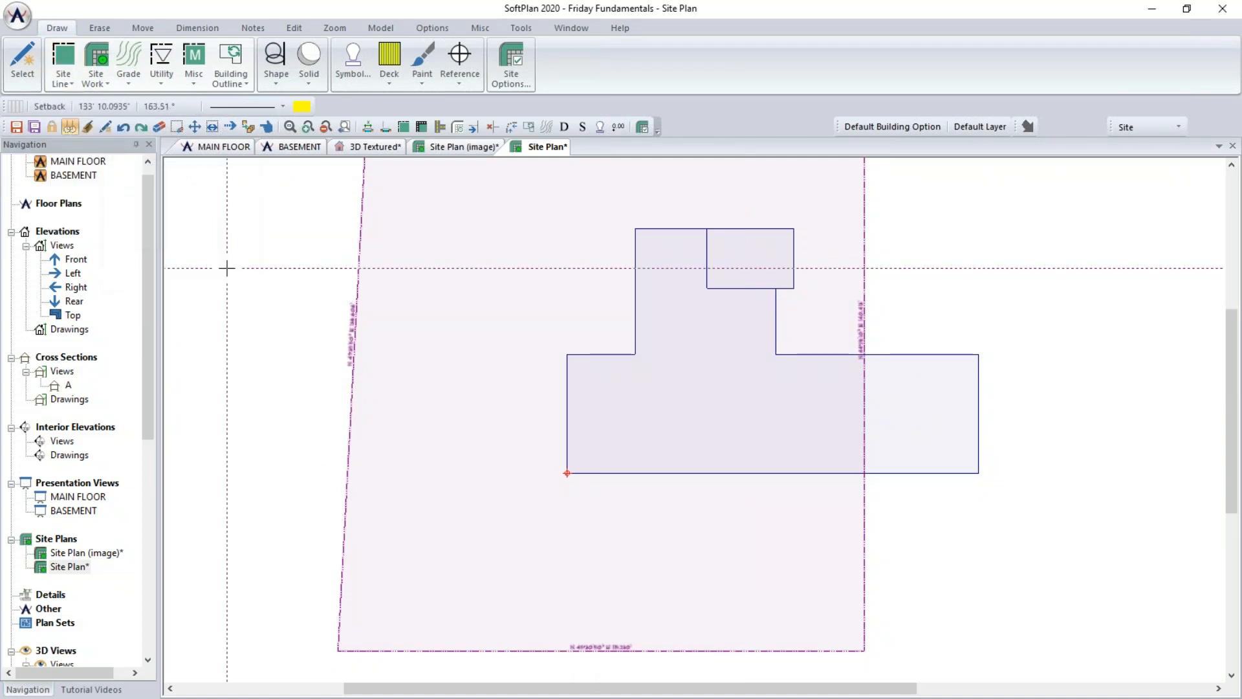
pyautogui.click(396, 454)
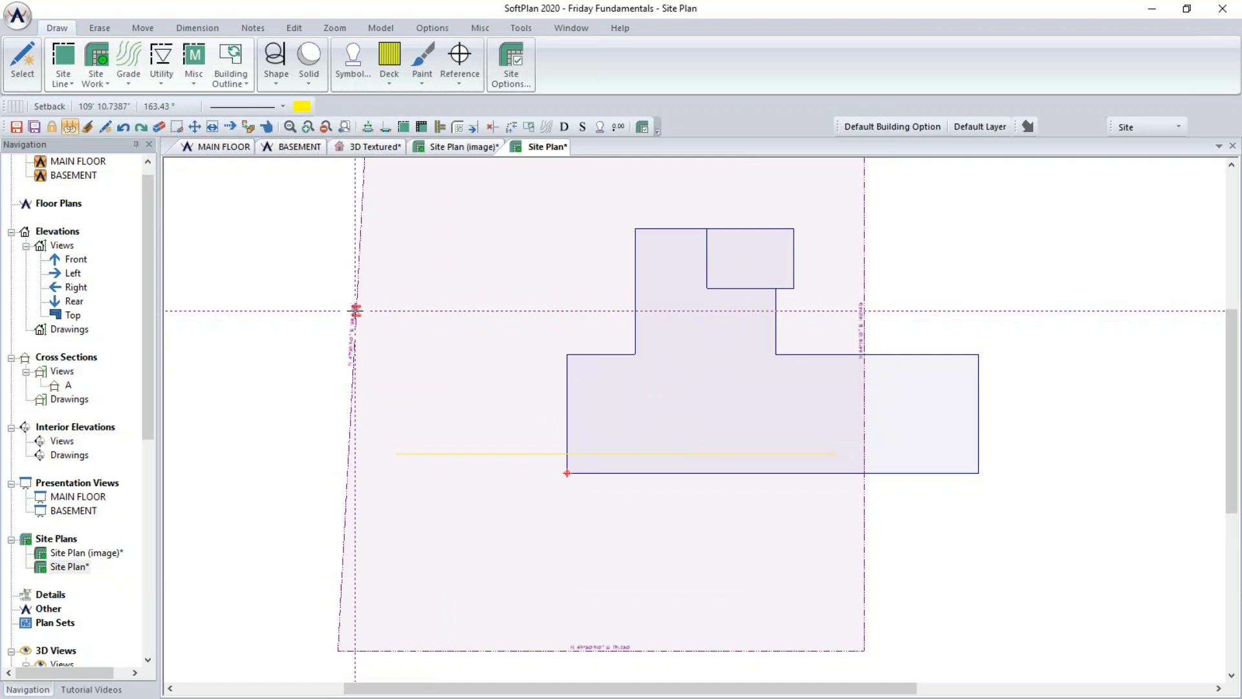
# - Align the cursor axis to the left property line with Pick Cursor Axis
pyautogui.click(426, 31)
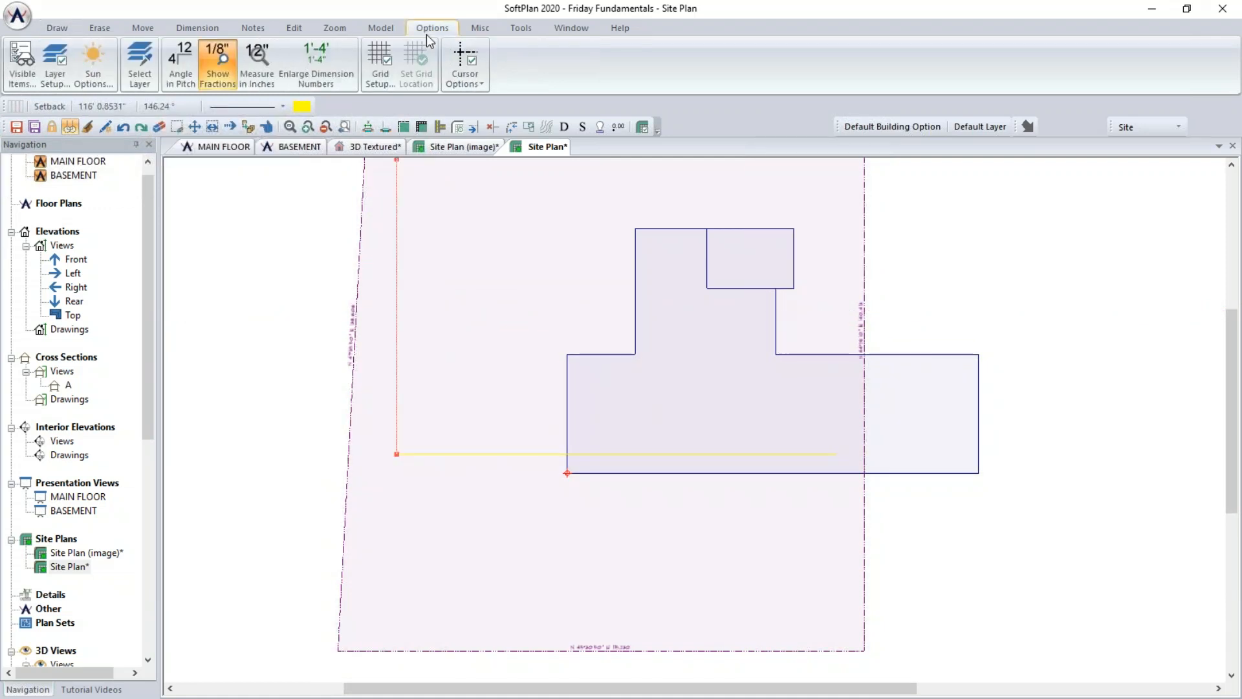
pyautogui.click(453, 65)
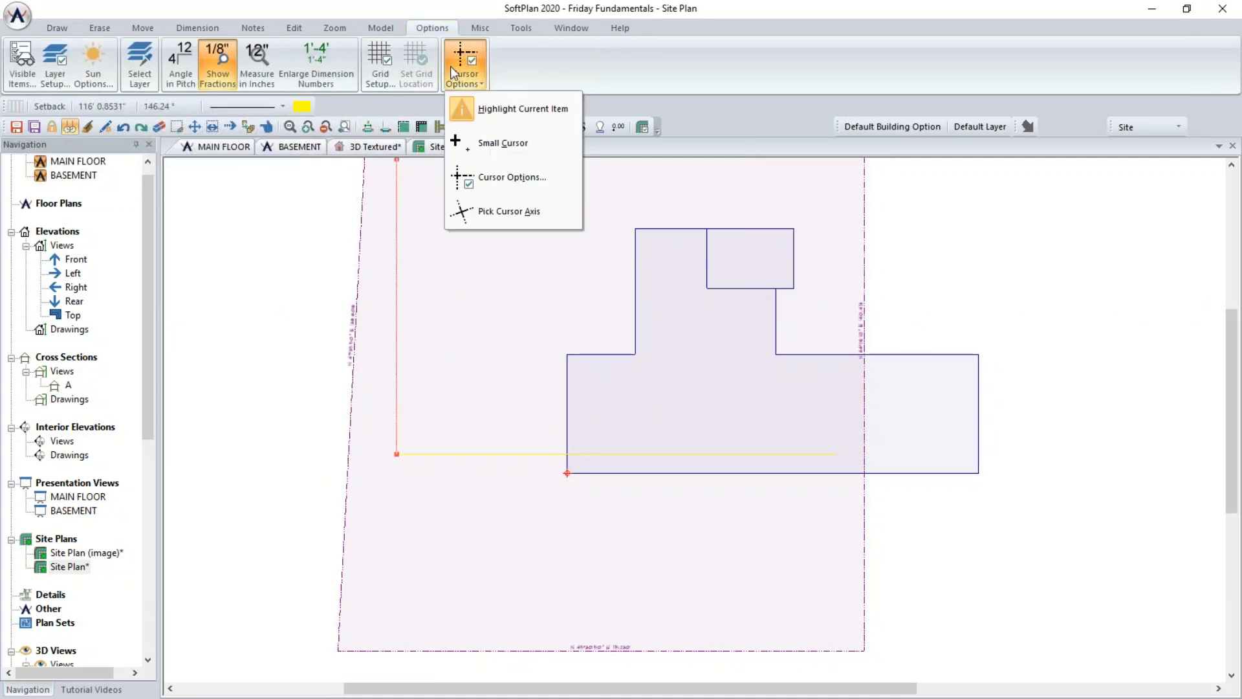
pyautogui.click(512, 211)
pyautogui.click(356, 291)
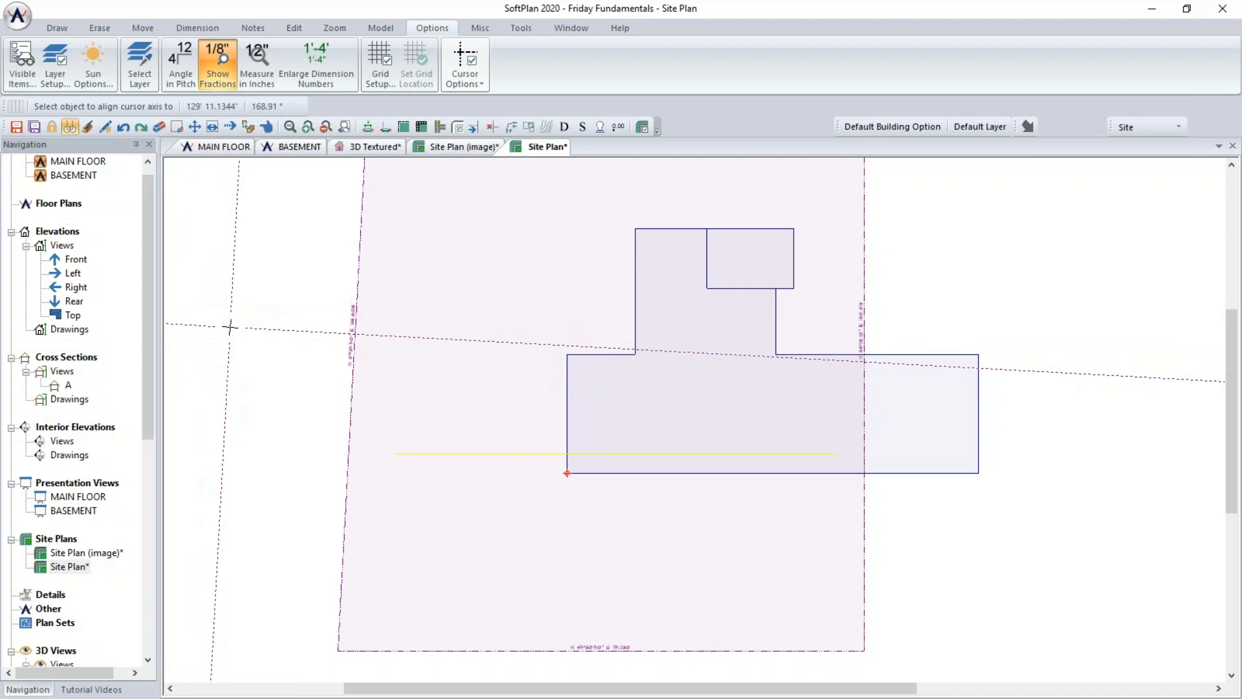
# - Draw a setback line parallel to the left property line and dimension its offset from that property line
pyautogui.click(65, 27)
pyautogui.click(62, 77)
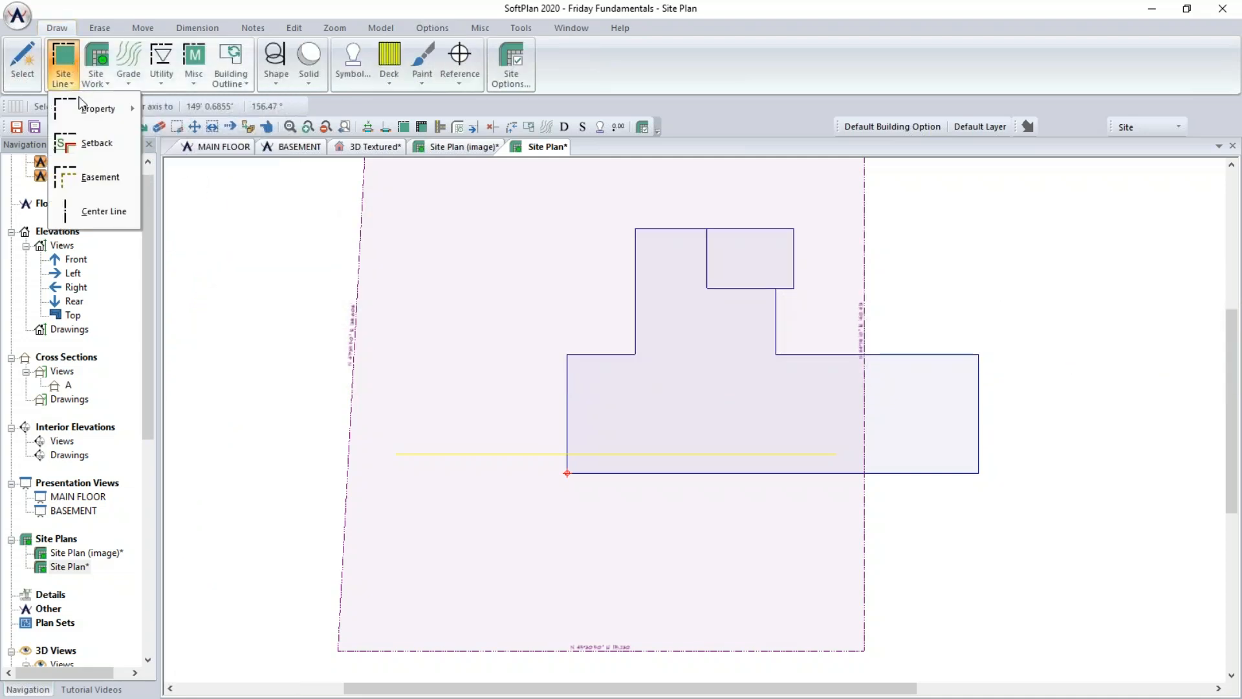
pyautogui.click(96, 143)
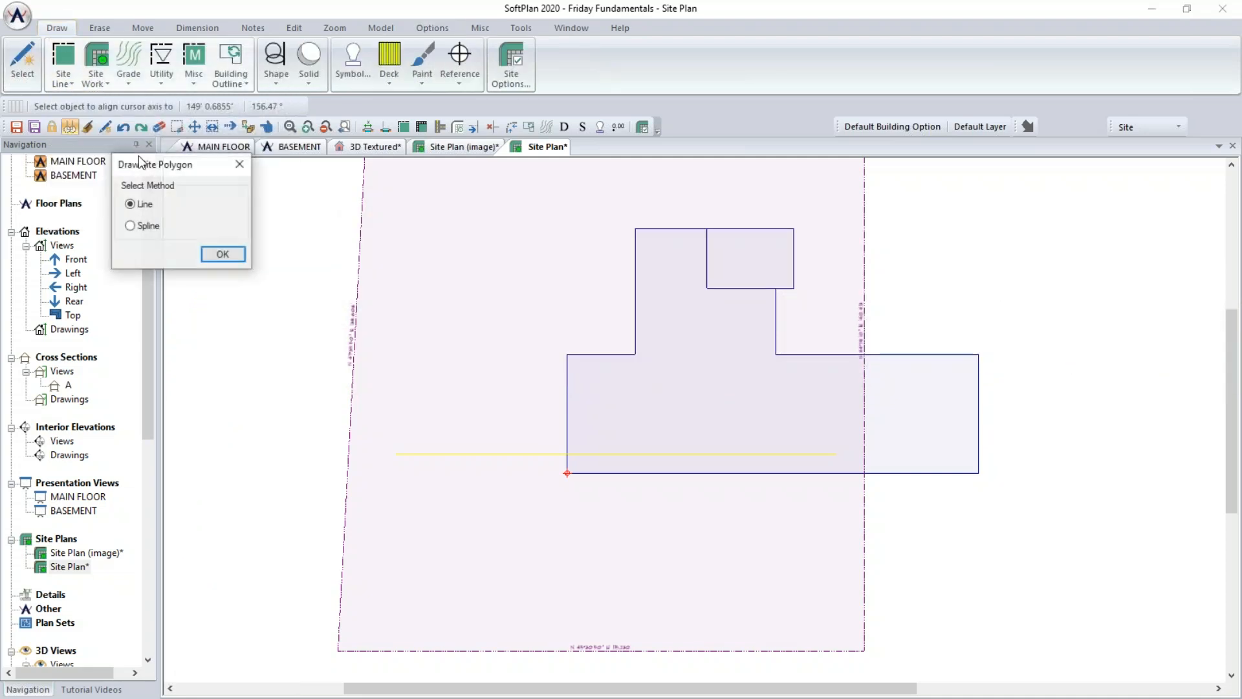
pyautogui.click(224, 251)
pyautogui.click(404, 563)
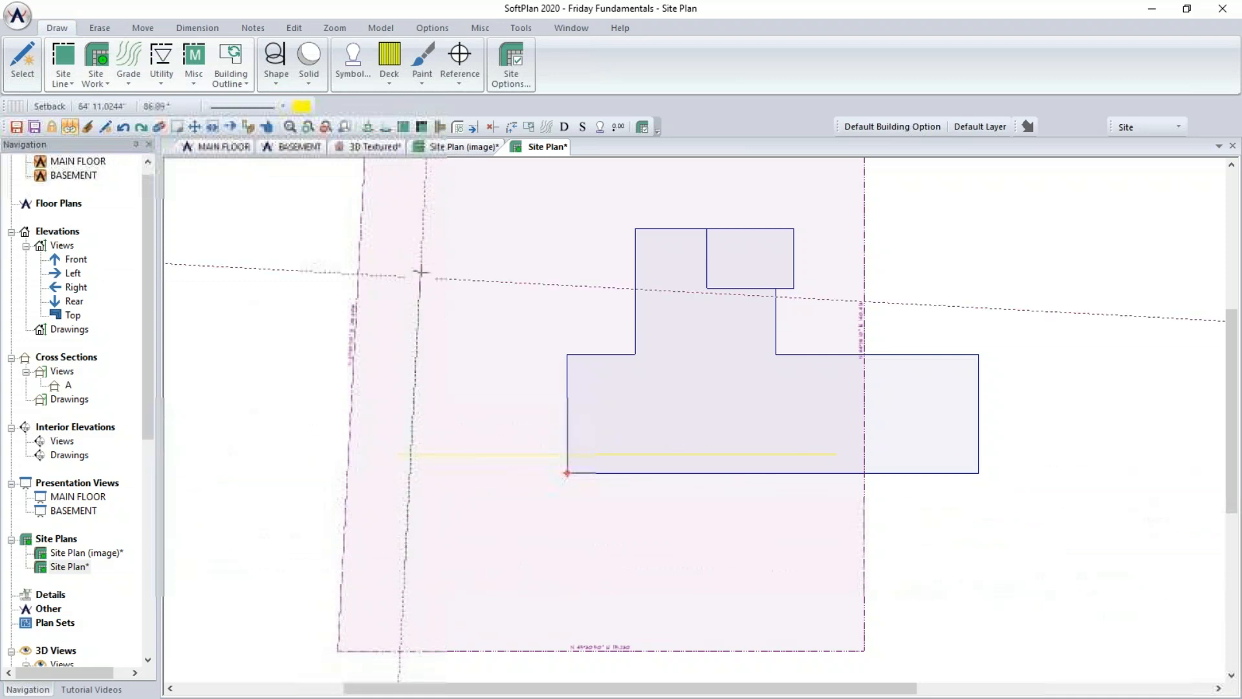
pyautogui.click(425, 174)
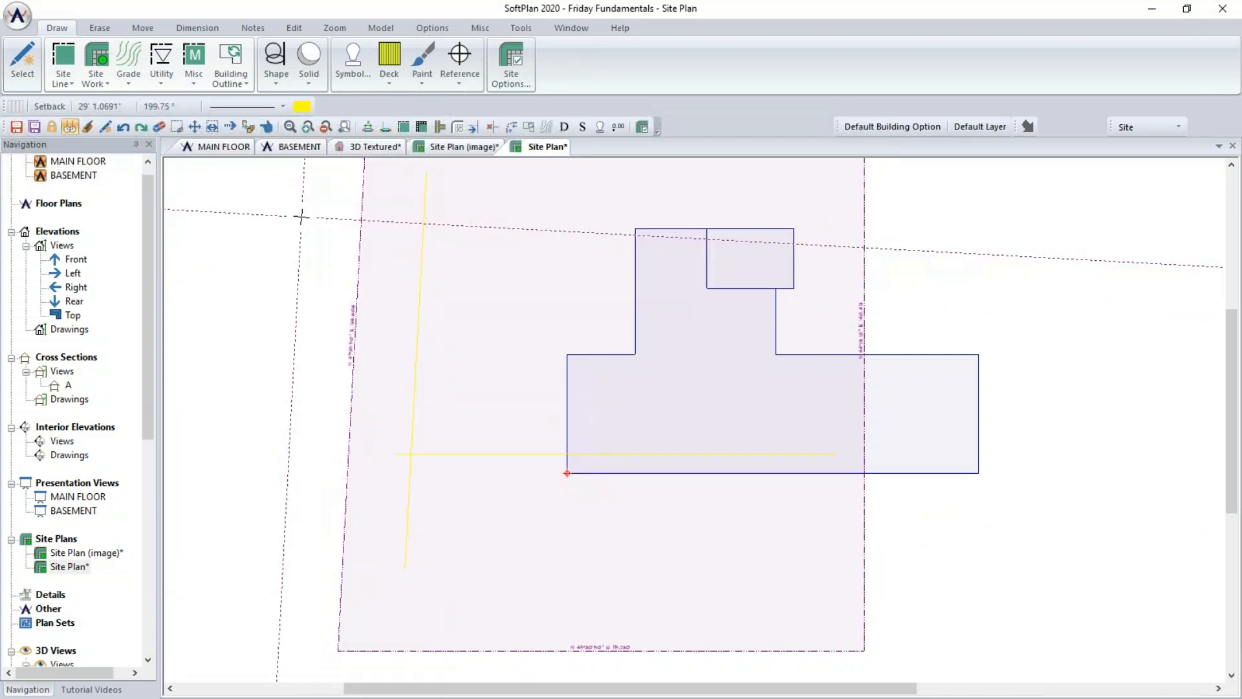
pyautogui.click(368, 127)
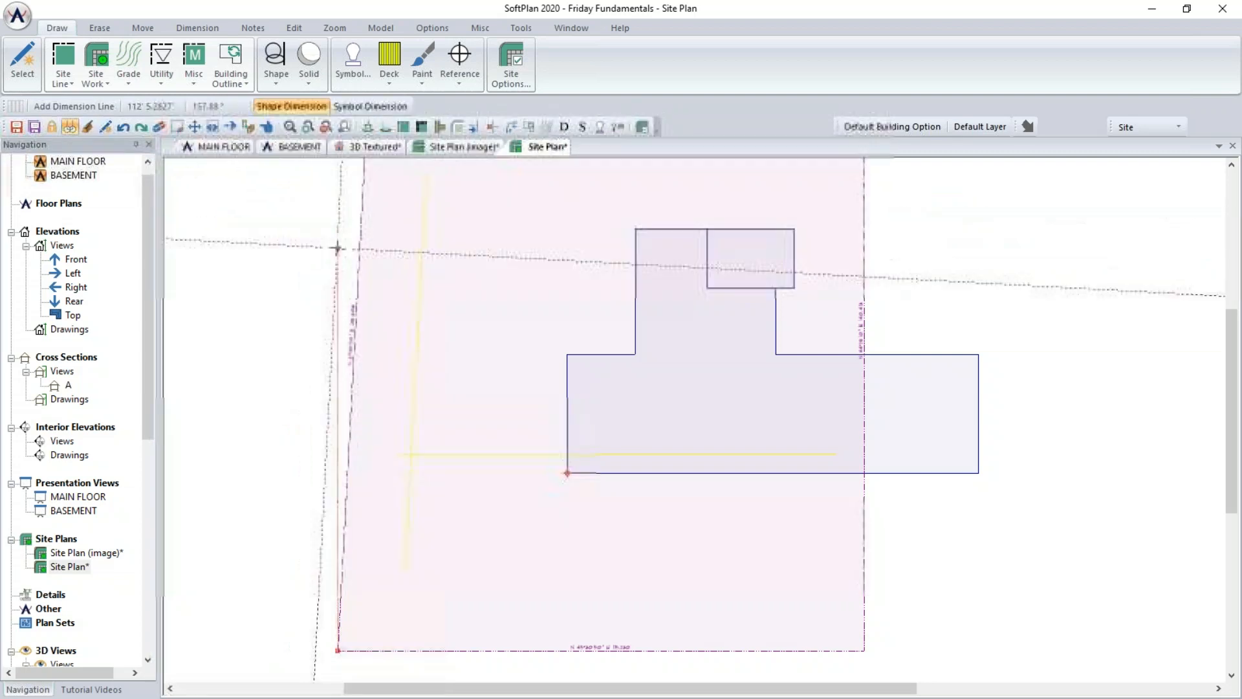
pyautogui.click(377, 250)
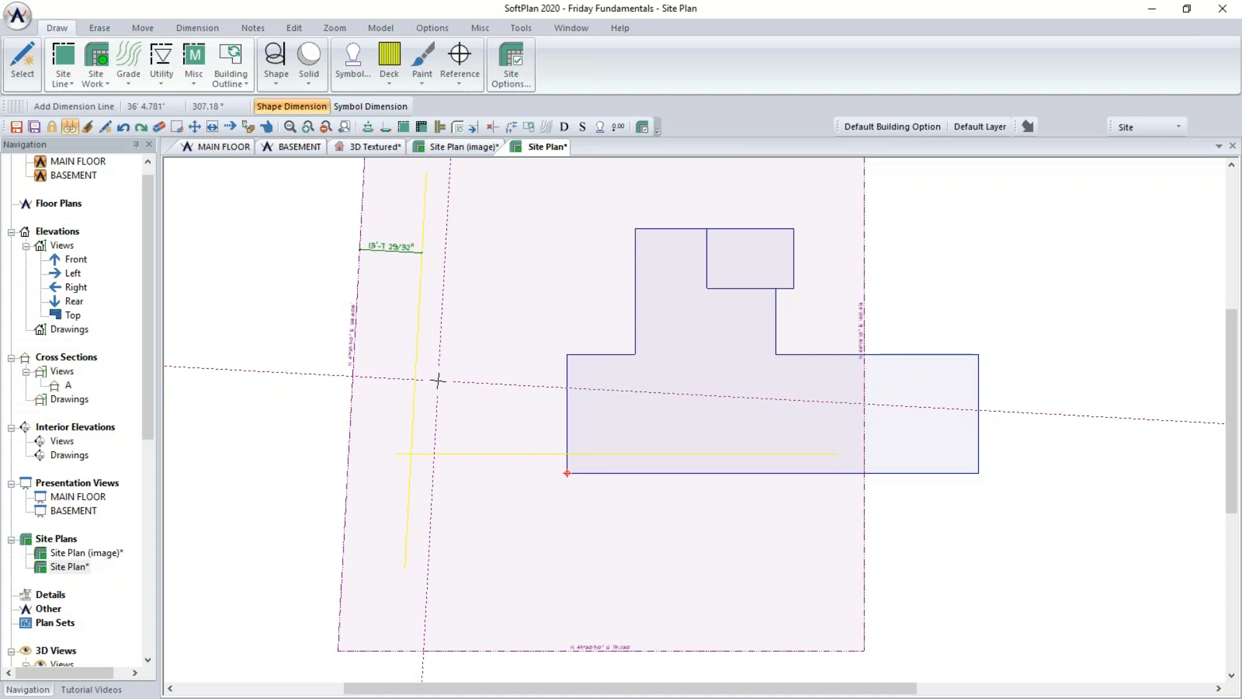
# - Turn off the angle cursor in the cursor options
pyautogui.click(430, 31)
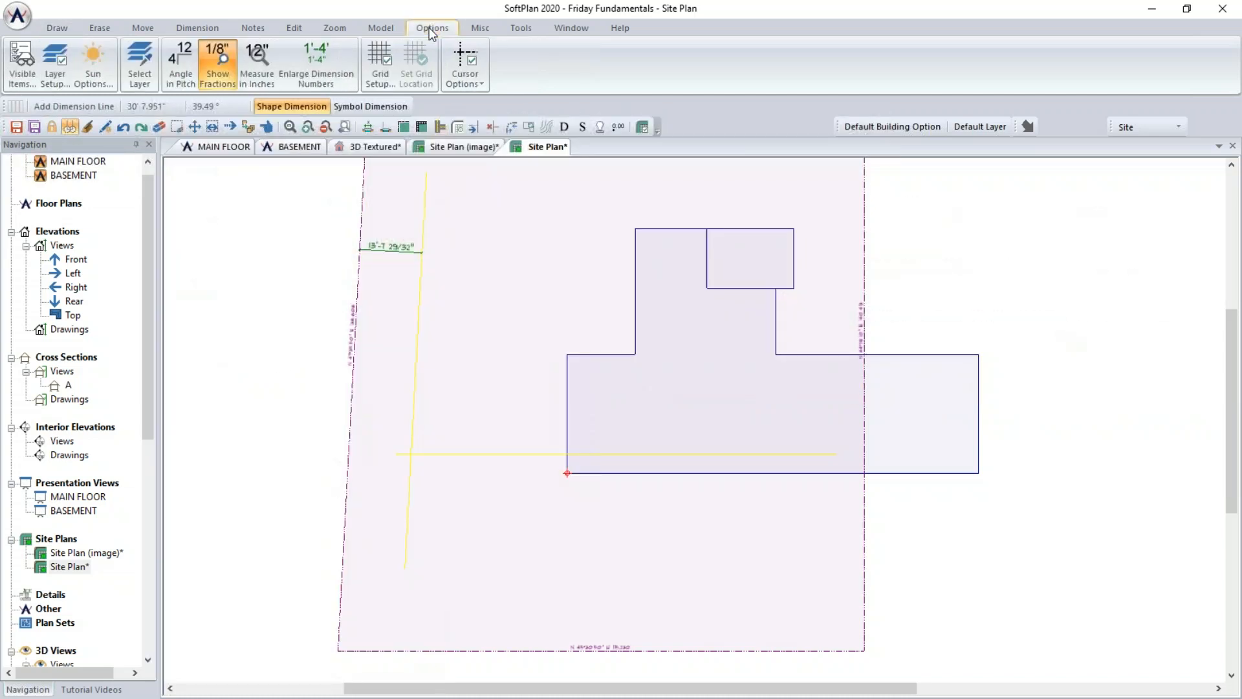
pyautogui.click(453, 68)
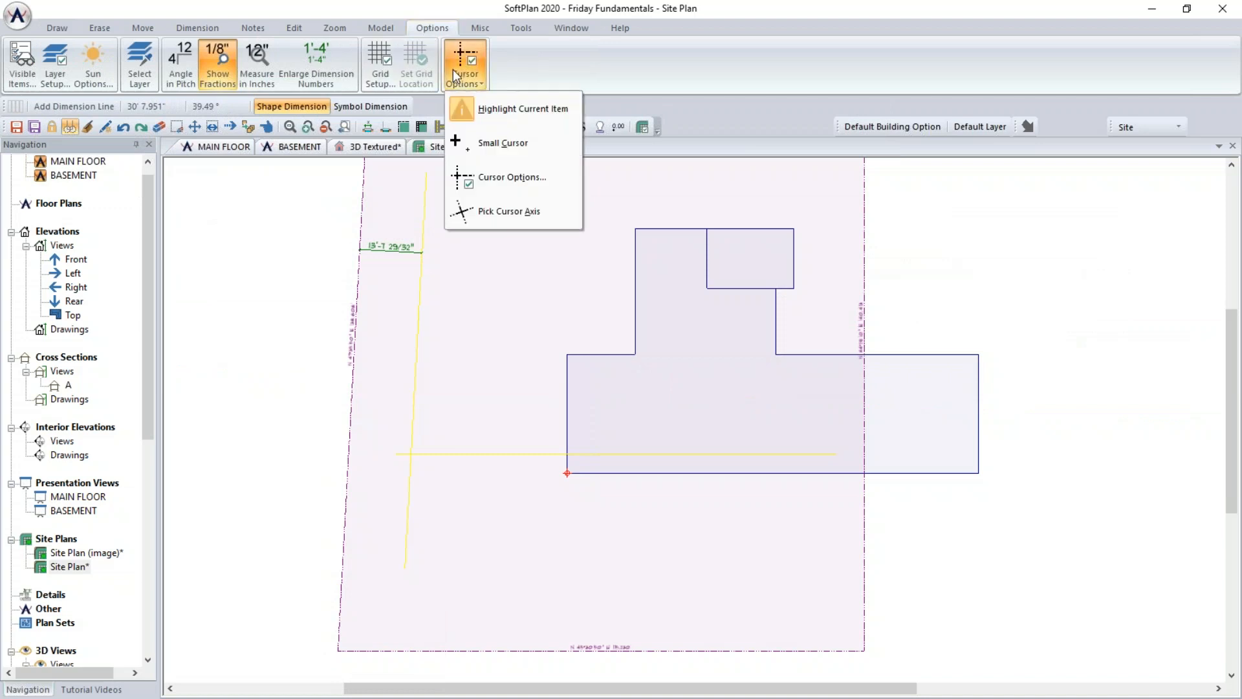
pyautogui.click(529, 177)
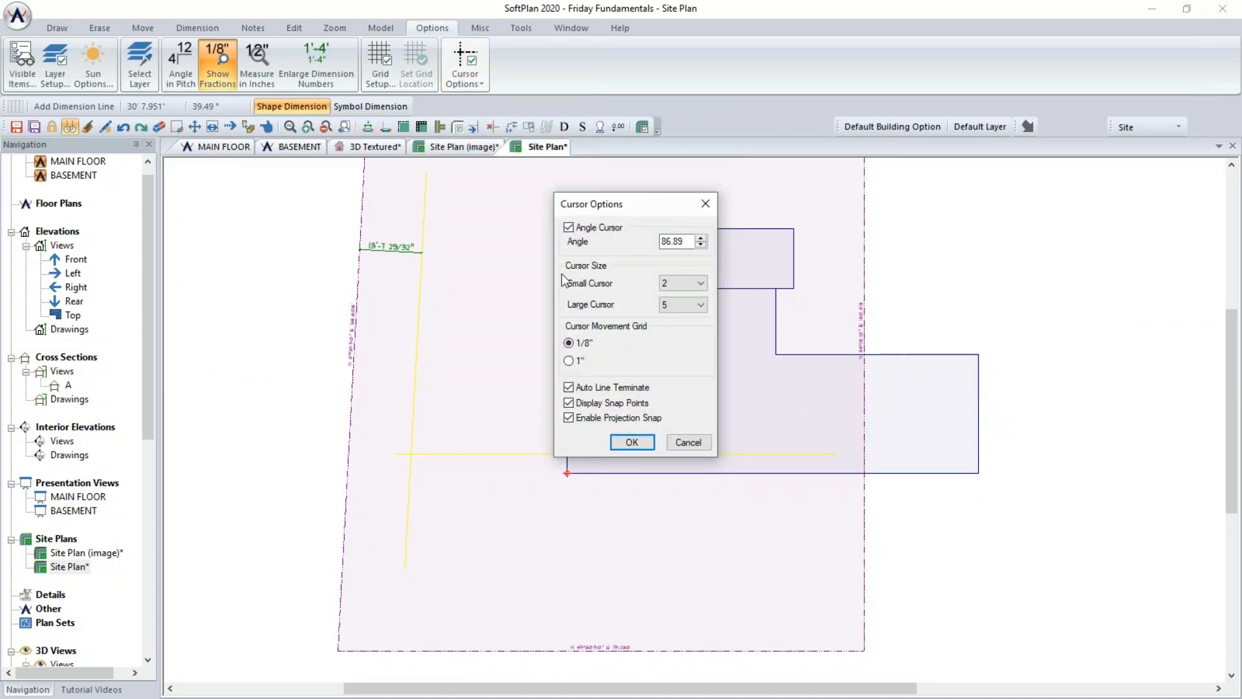
pyautogui.click(569, 228)
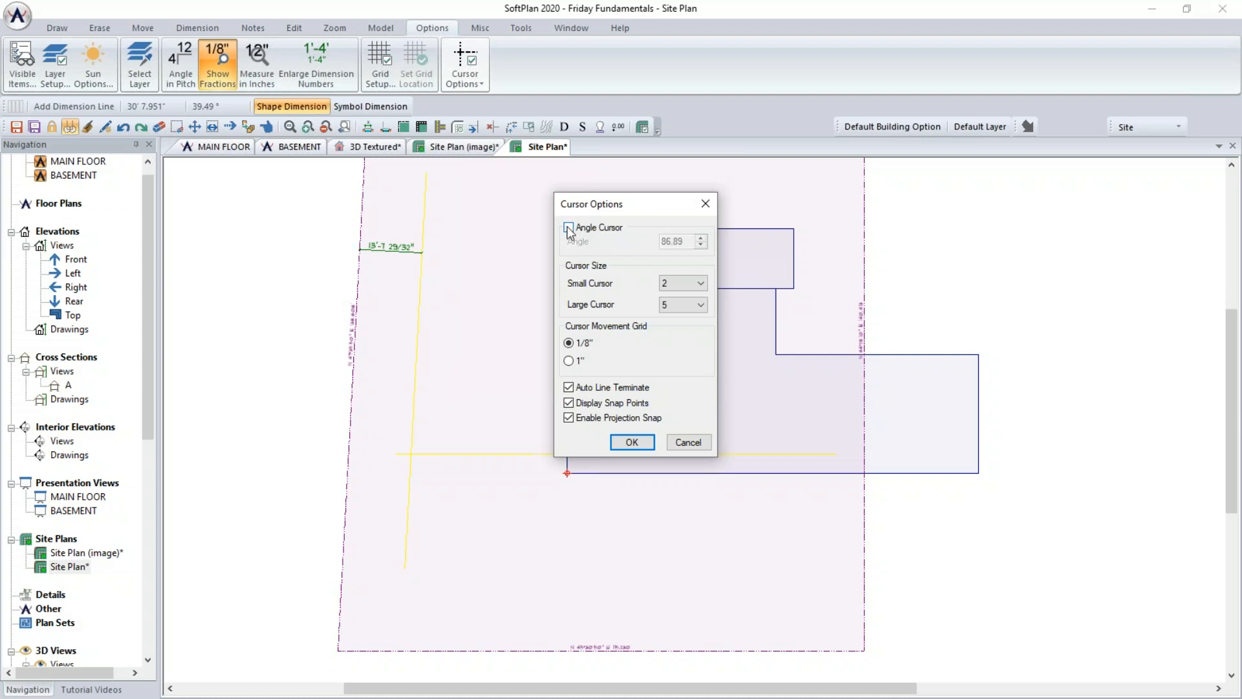
pyautogui.click(630, 443)
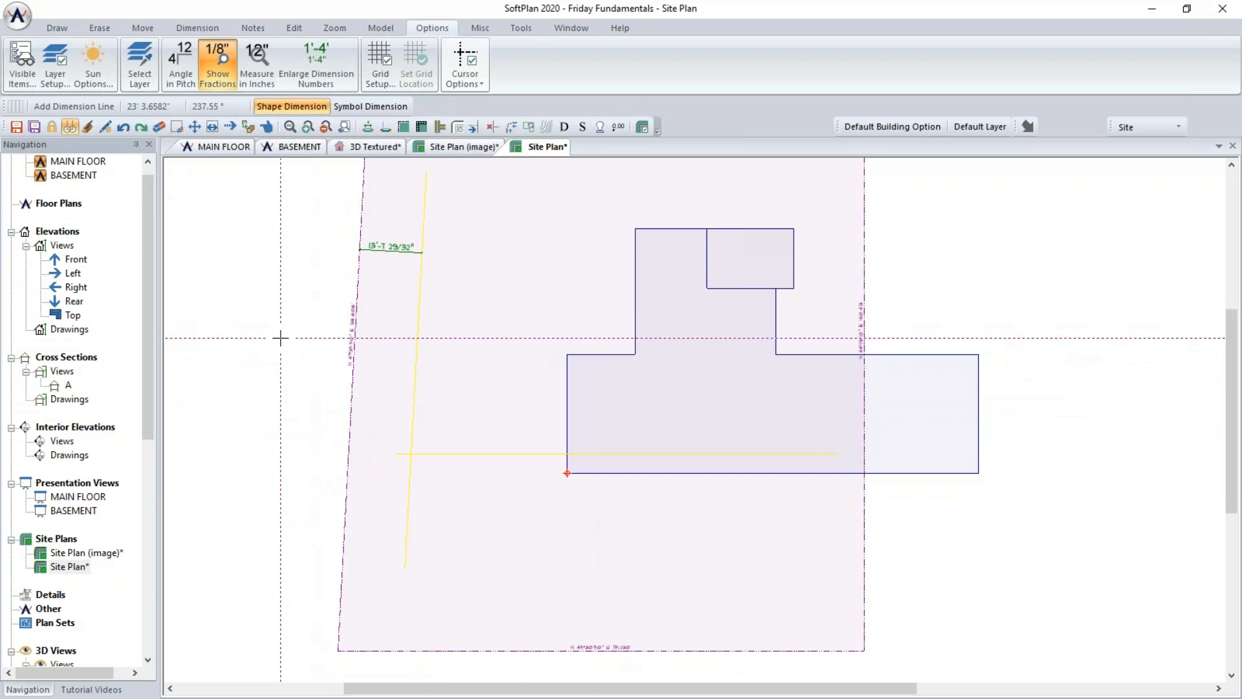
# - Turn the angle cursor back on and toggle the cursor between its angled and square orientations
pyautogui.click(465, 72)
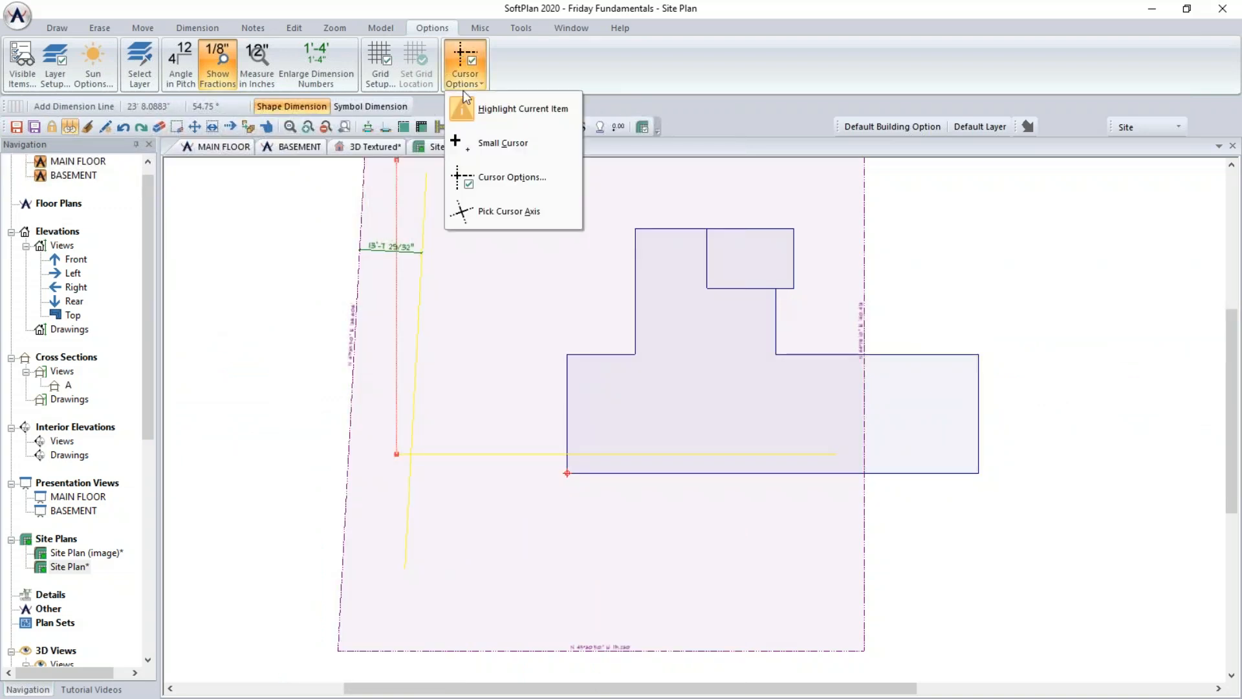
pyautogui.click(481, 178)
pyautogui.click(518, 228)
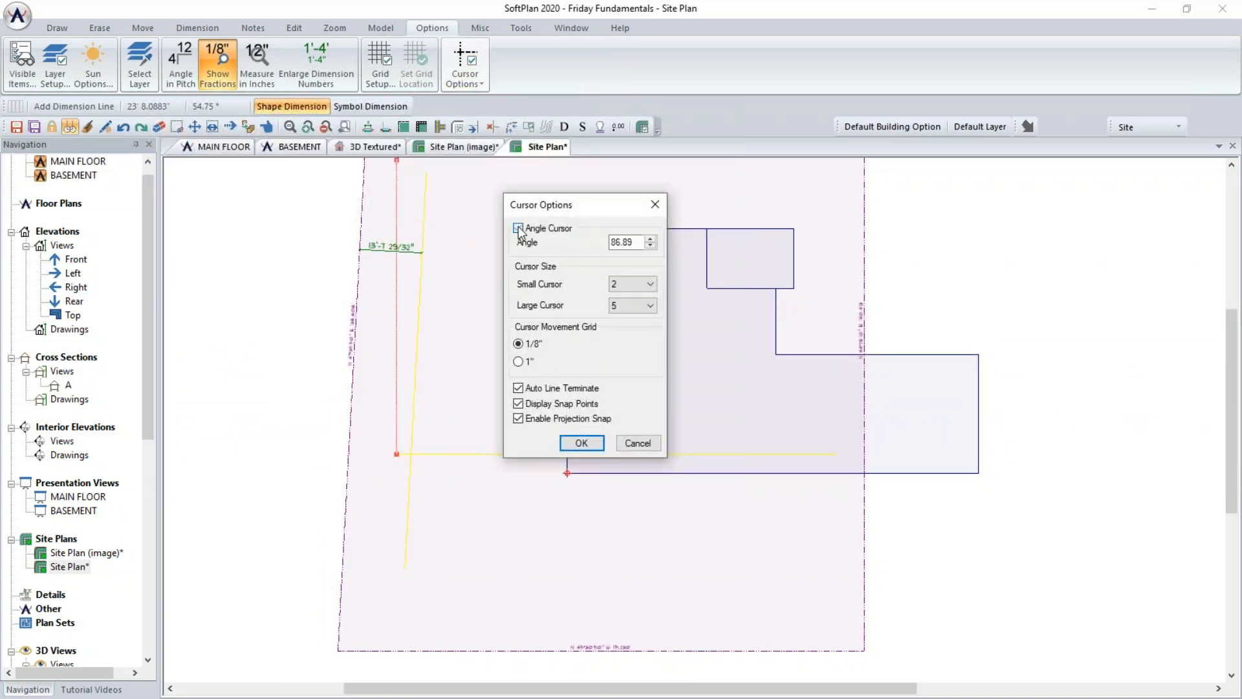
pyautogui.click(583, 443)
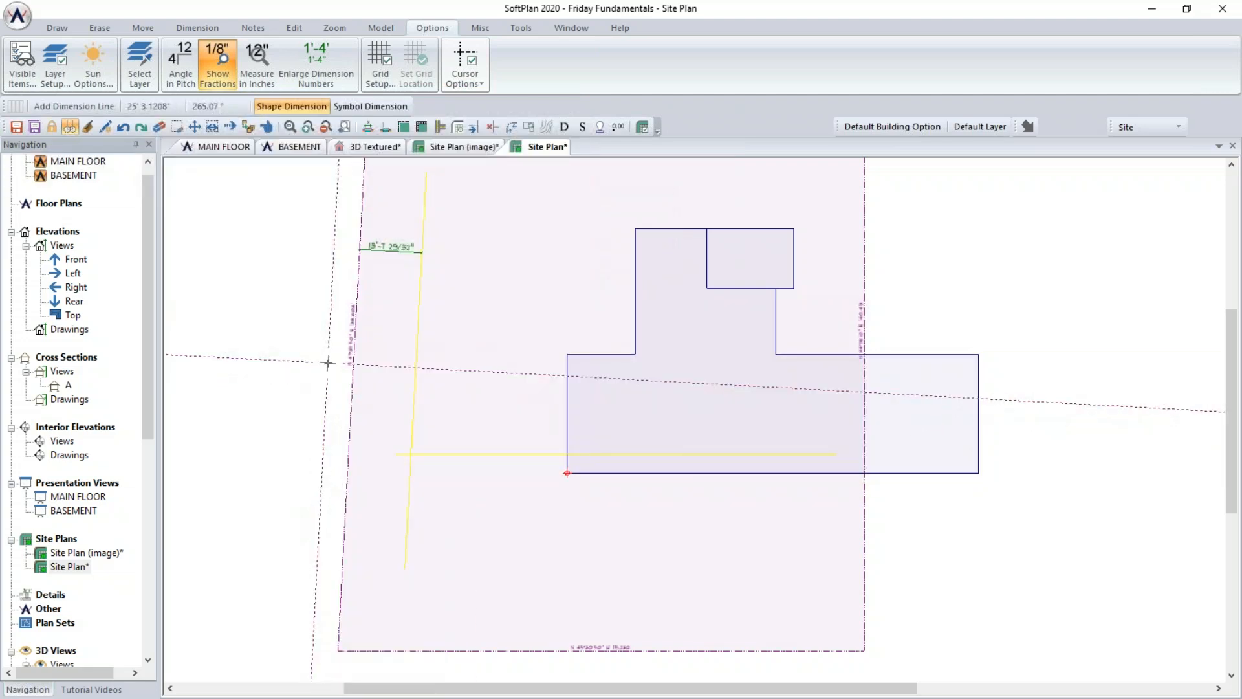
pyautogui.press('a')
pyautogui.press('space')
pyautogui.press('space')
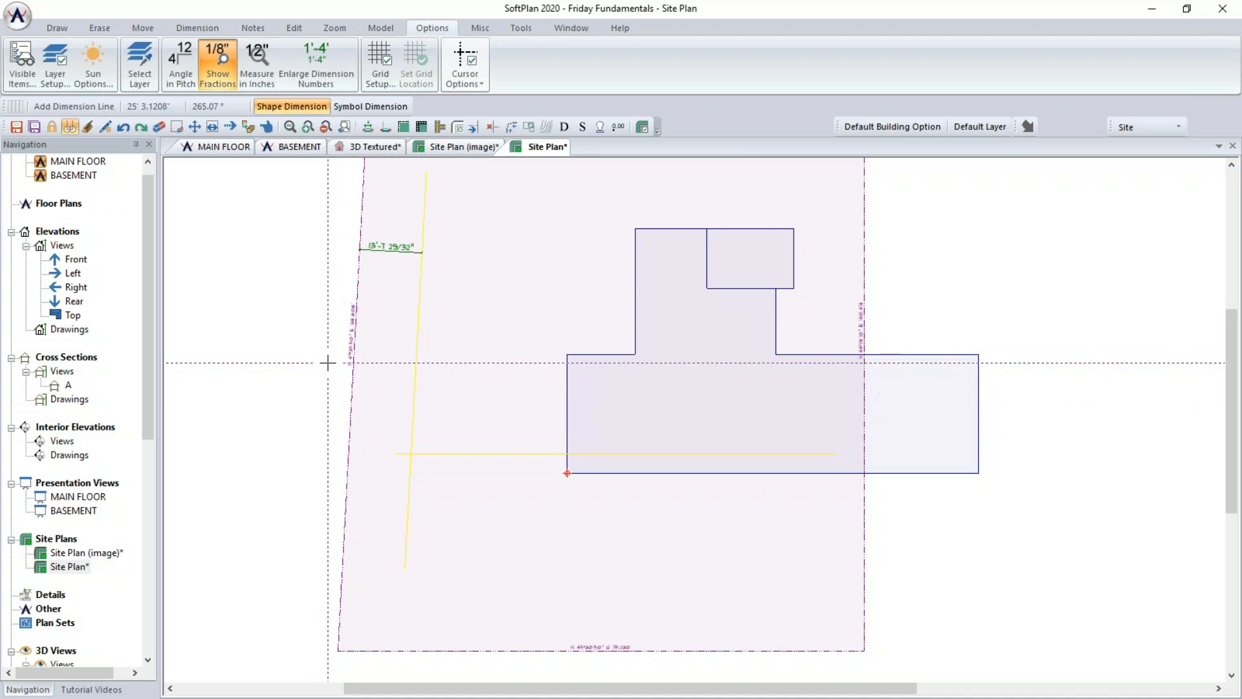
pyautogui.press('space')
pyautogui.press('space')
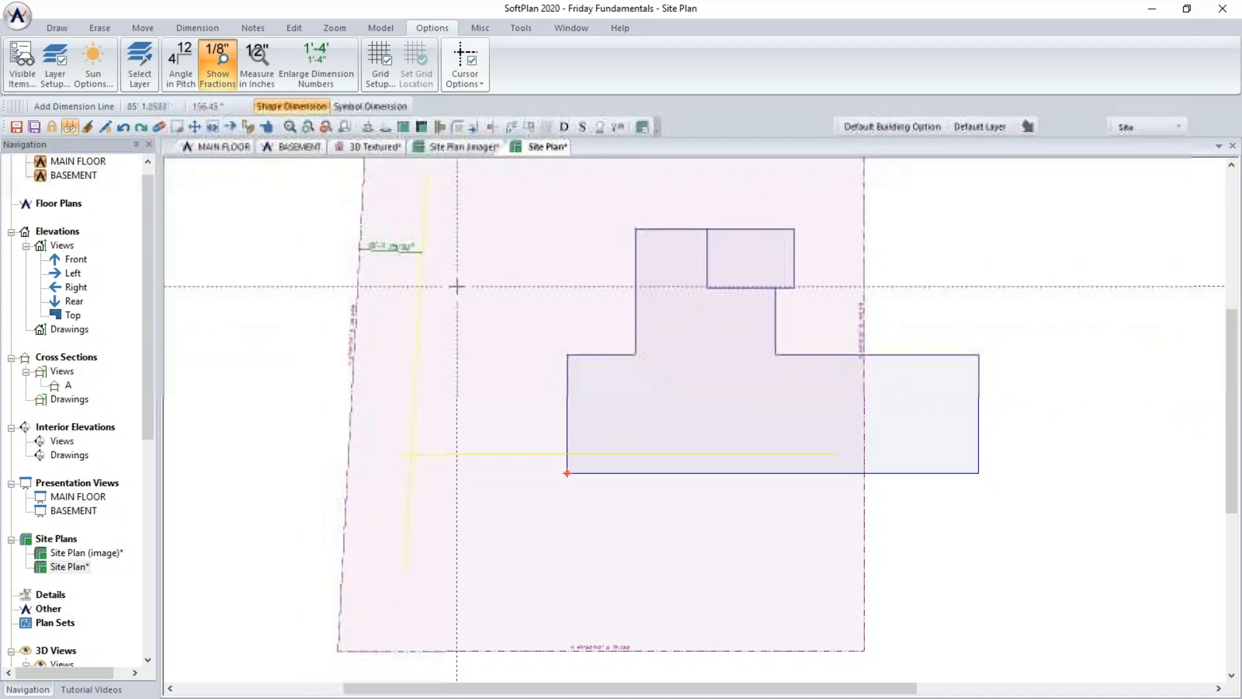
pyautogui.press('space')
pyautogui.press('space')
# - Add a vertical dimension from the bottom property line to the horizontal setback line
pyautogui.click(542, 651)
pyautogui.click(542, 453)
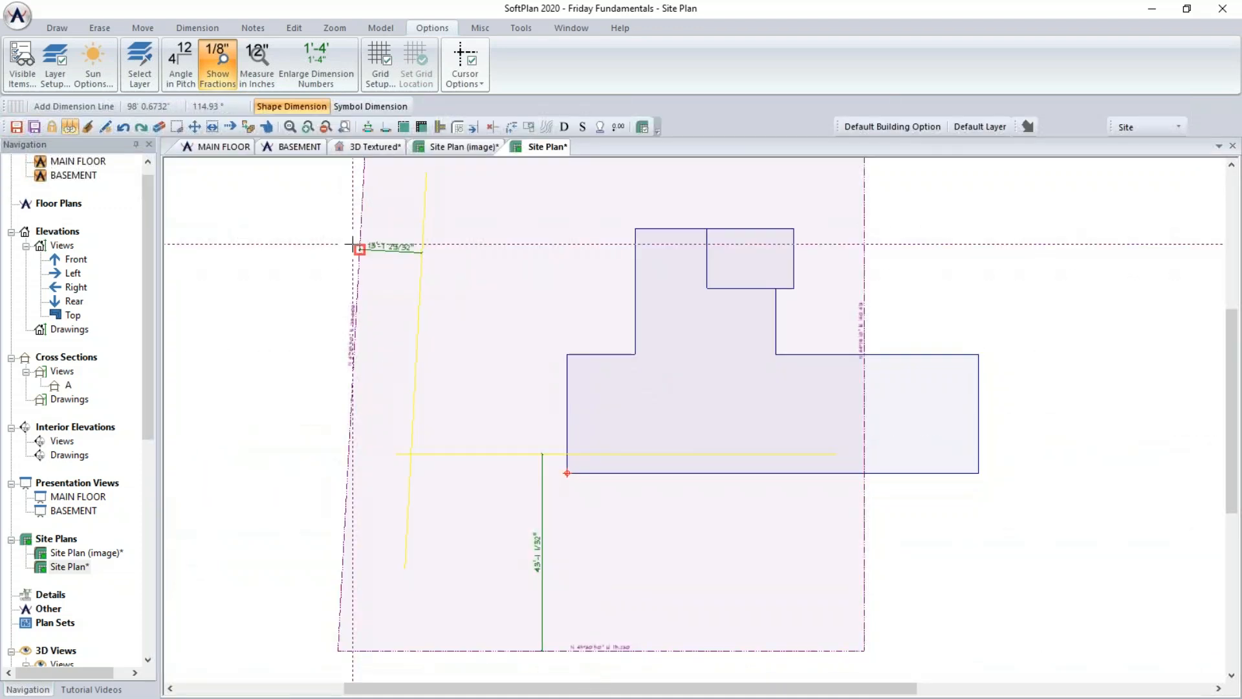
pyautogui.click(355, 246)
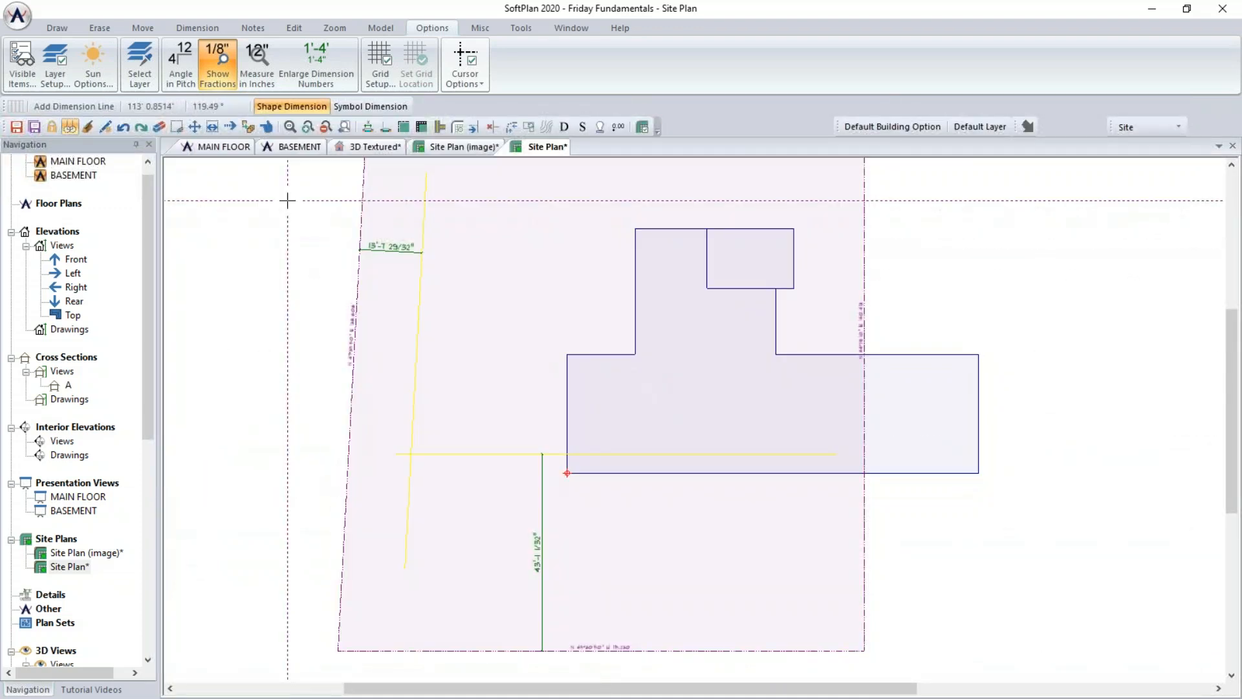
pyautogui.click(266, 132)
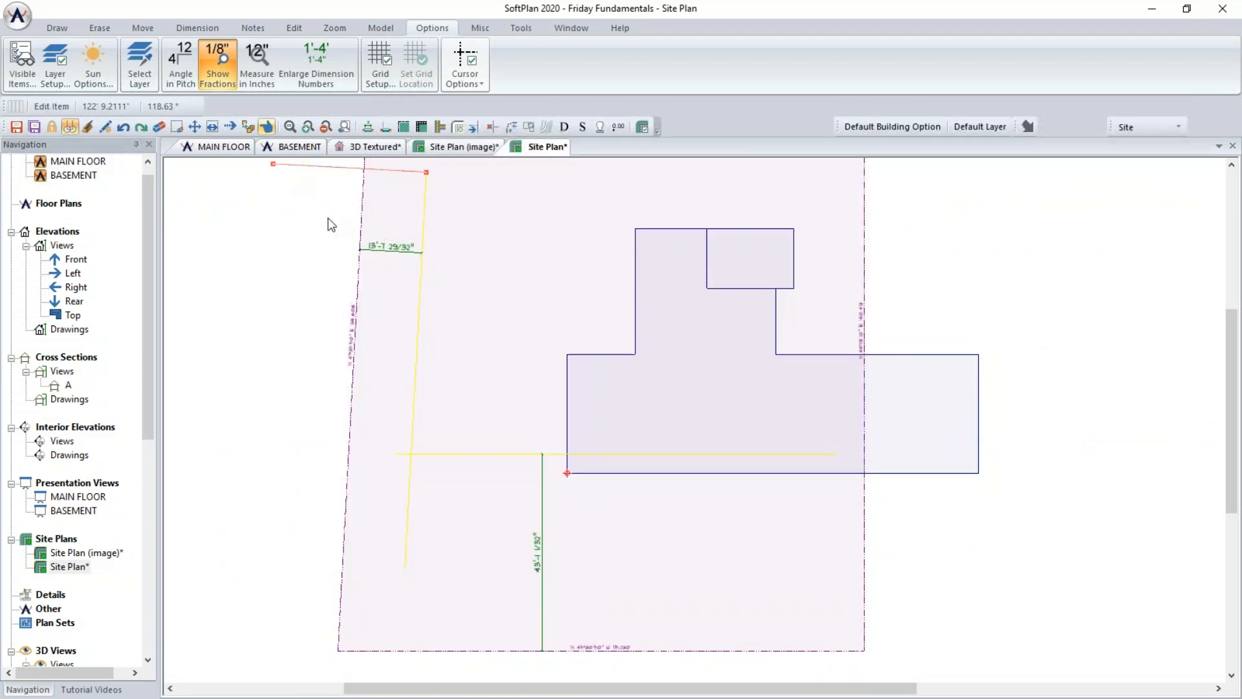
# - Set the dimension between the left property line and the vertical setback line to 18'
pyautogui.doubleClick(388, 250)
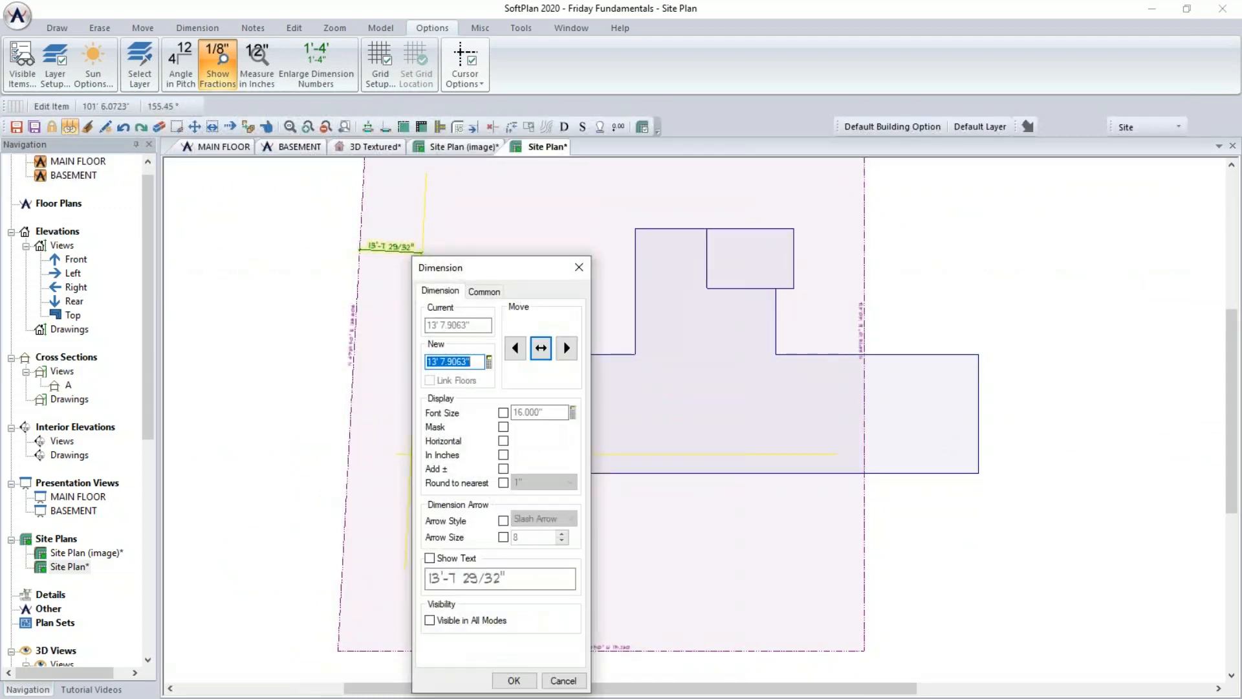
pyautogui.write('18')
pyautogui.press('Tab')
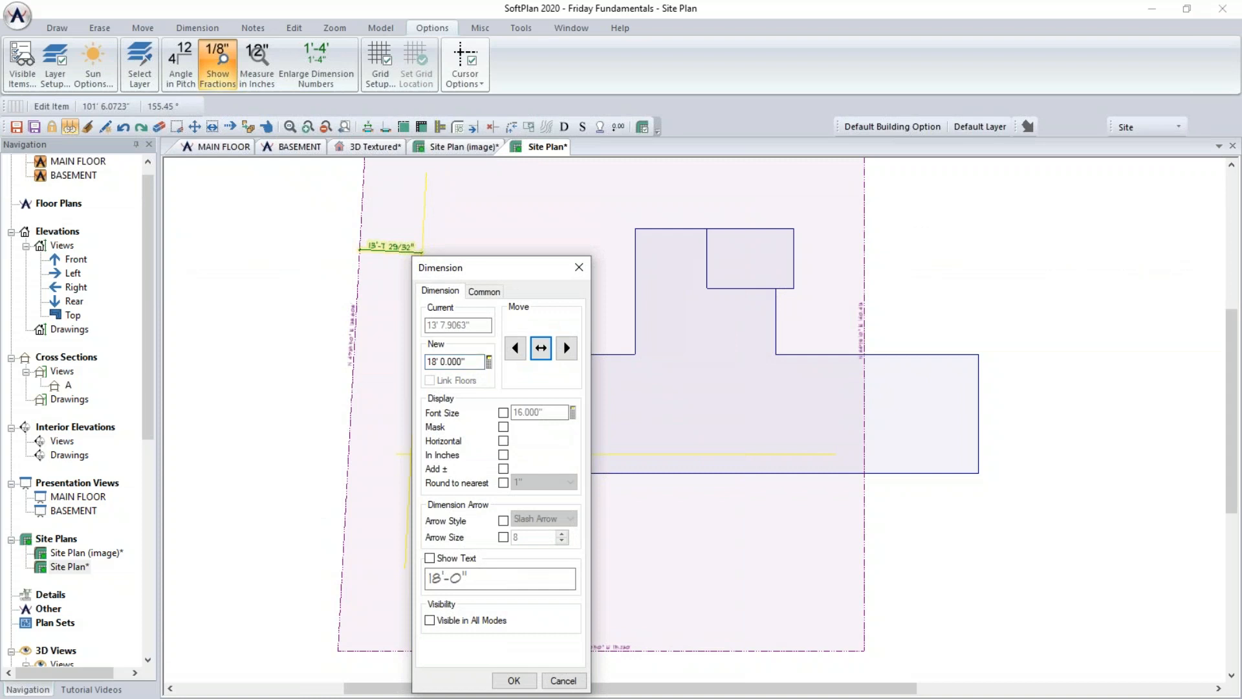
pyautogui.press('Return')
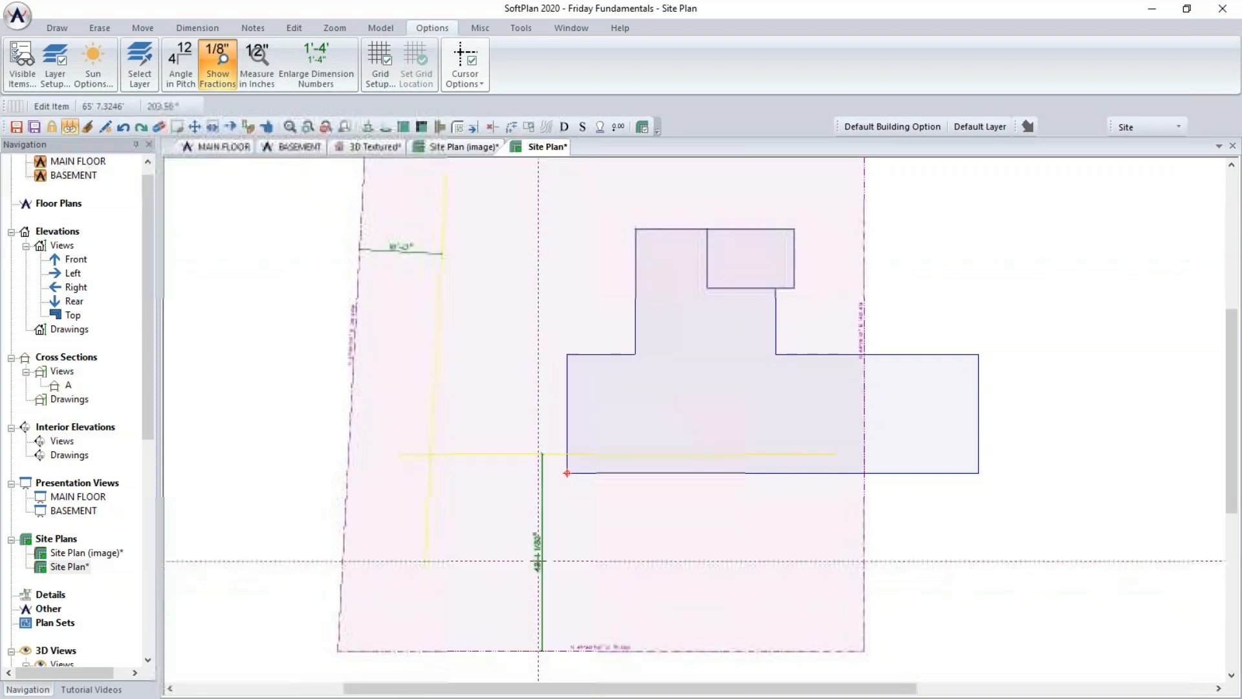
# - Set the vertical dimension from the bottom property line to the horizontal setback line to 56'
pyautogui.click(541, 562)
pyautogui.write('56')
pyautogui.press('Tab')
pyautogui.press('Return')
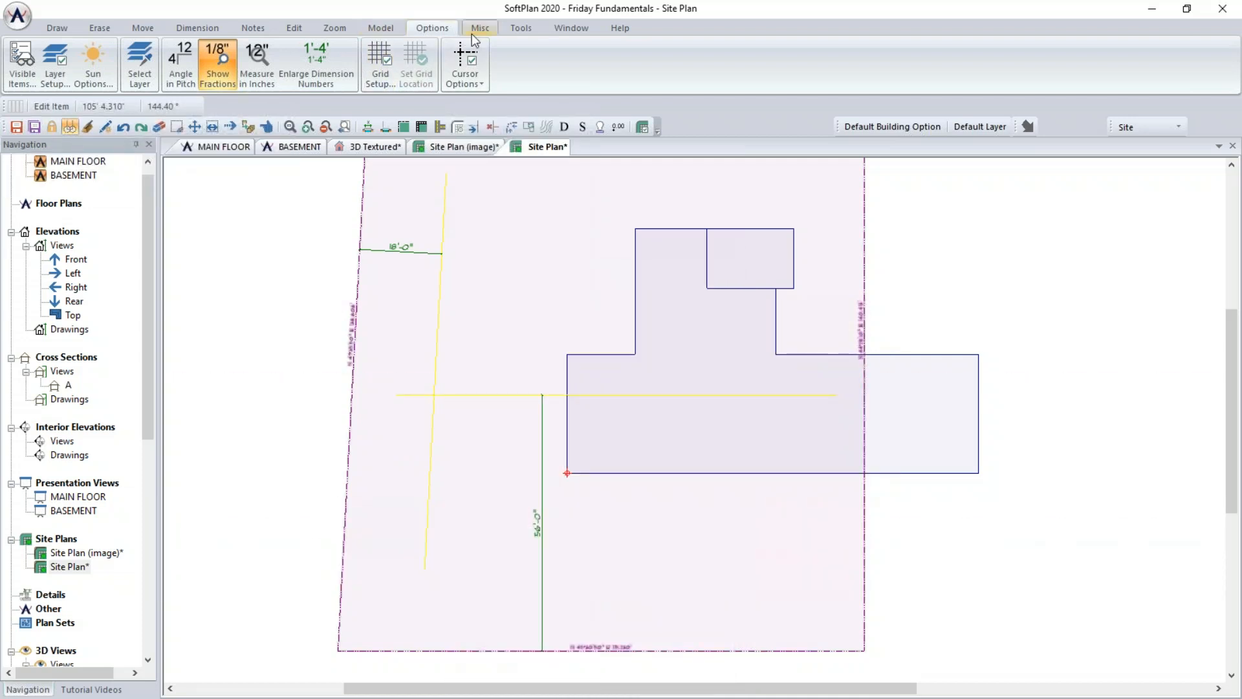
# - Fillet the vertical and horizontal setback lines so they meet in a clean corner
pyautogui.click(521, 28)
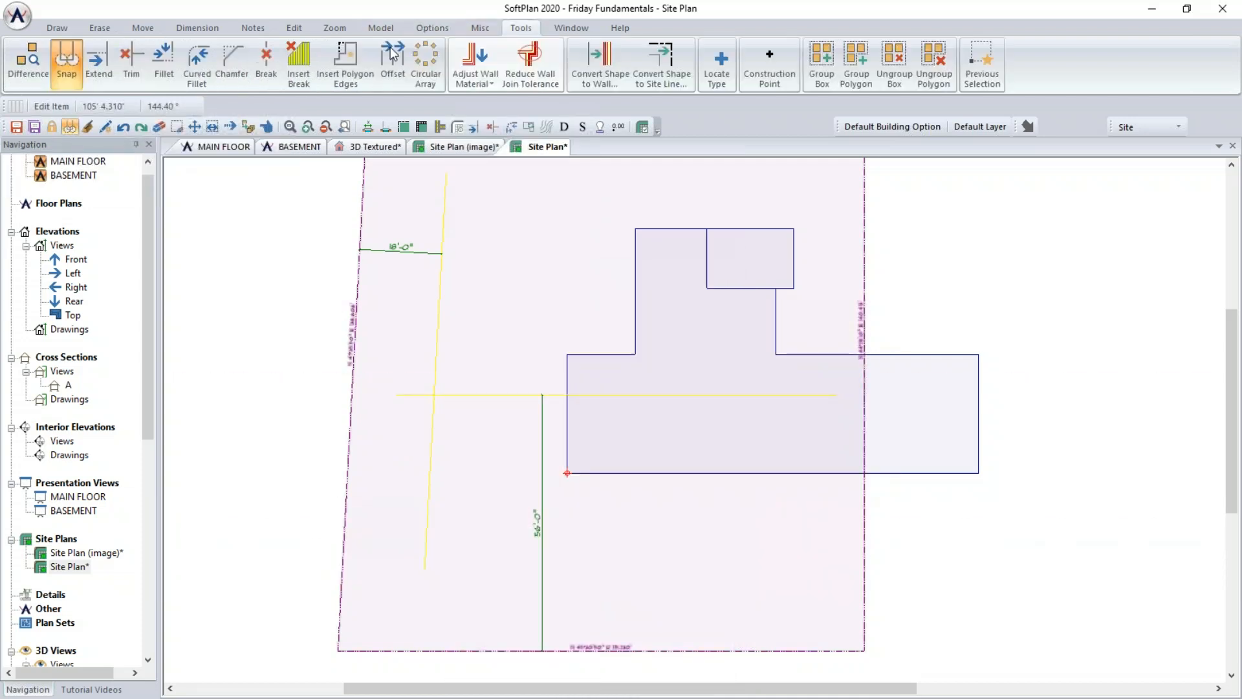
pyautogui.click(164, 61)
pyautogui.click(436, 372)
pyautogui.click(440, 395)
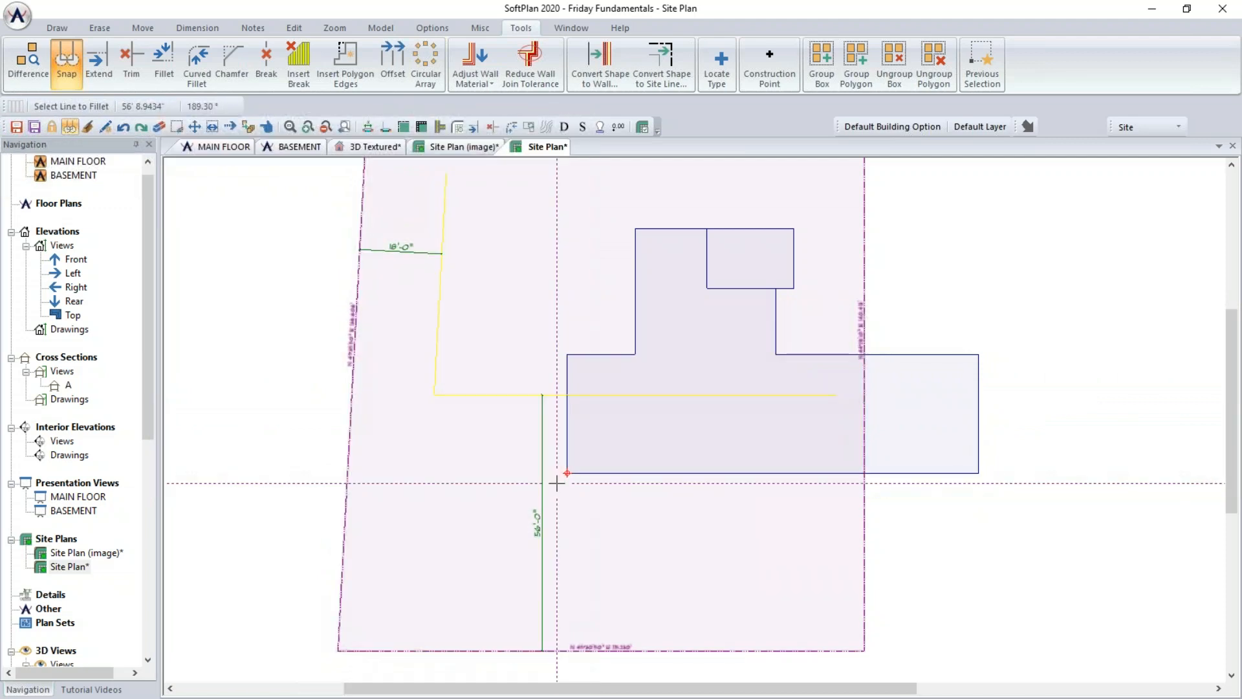
# - Start a block move of the building outline, choosing its lower-left corner as the move point
pyautogui.click(208, 128)
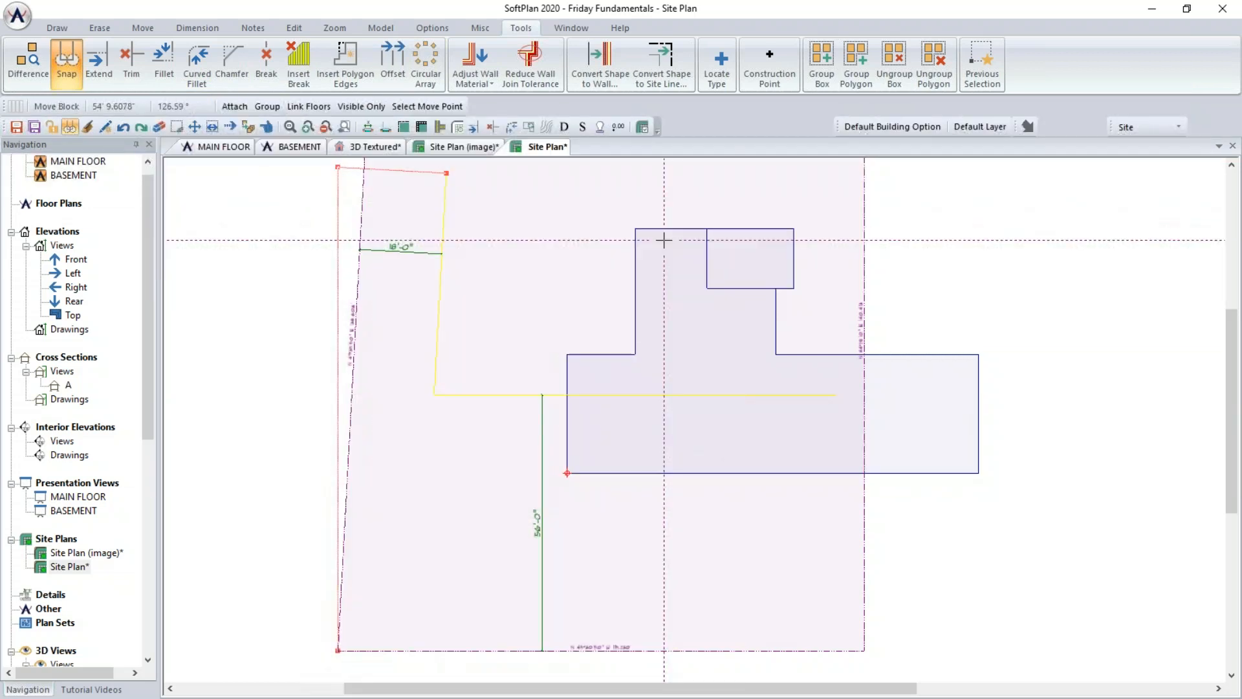
pyautogui.click(430, 107)
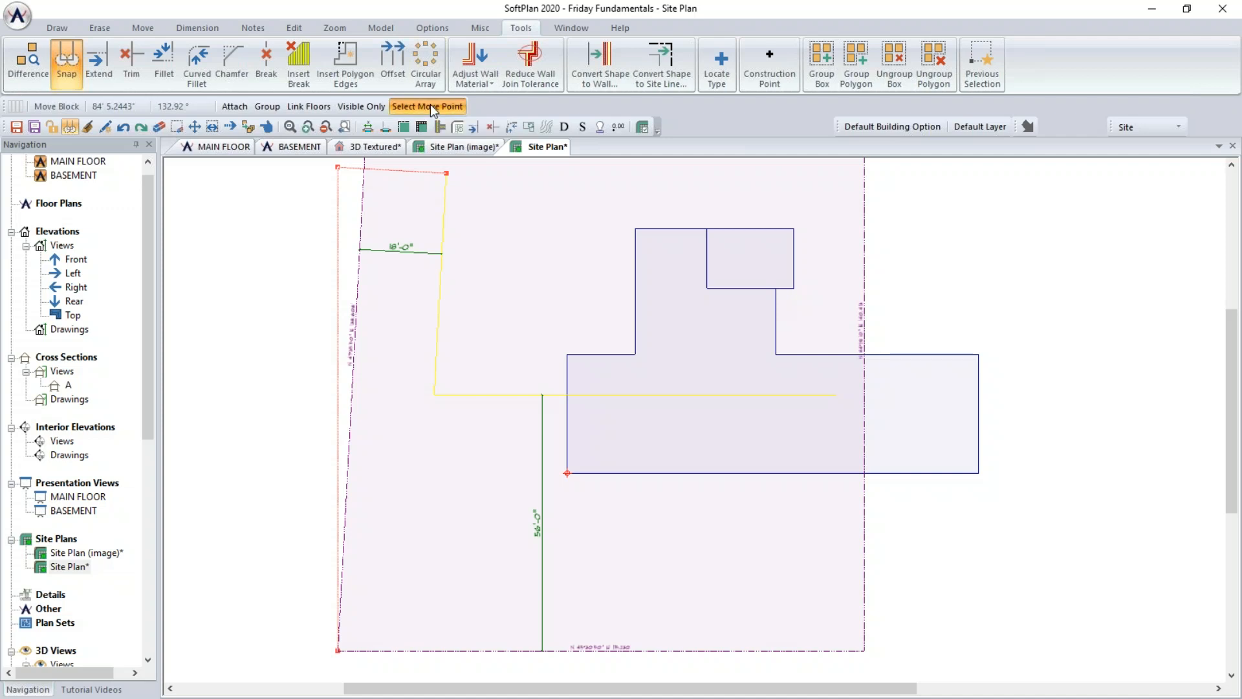
pyautogui.click(1038, 511)
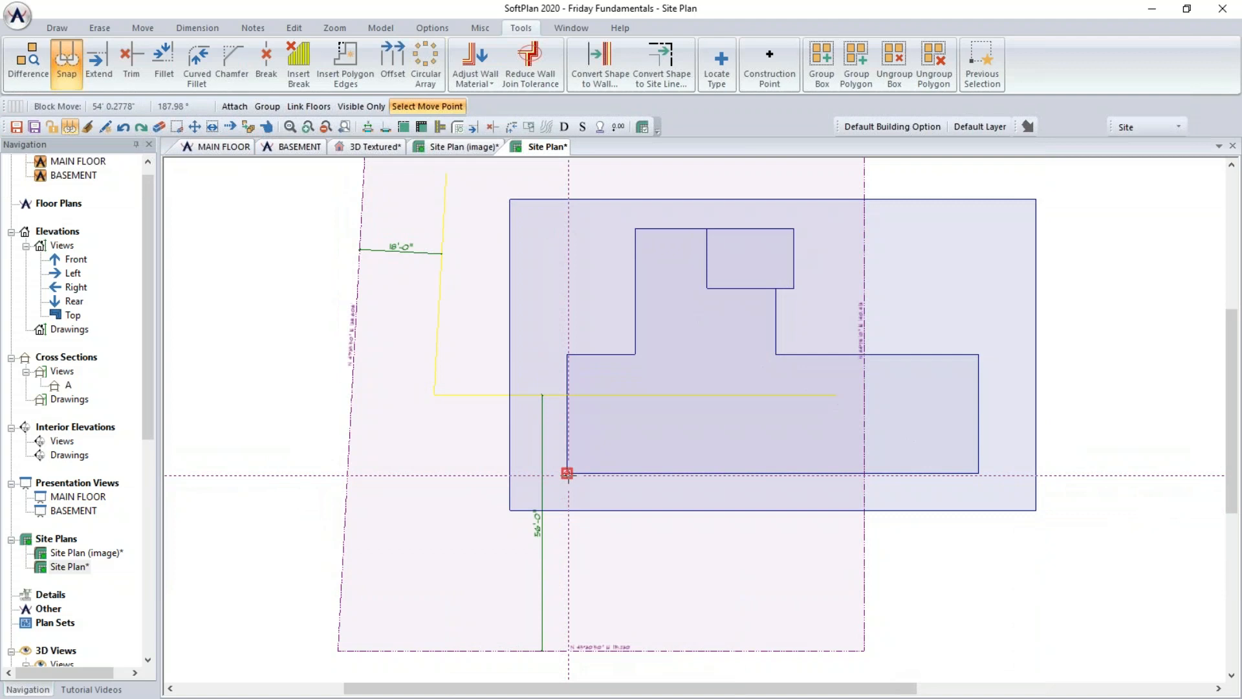
pyautogui.click(568, 473)
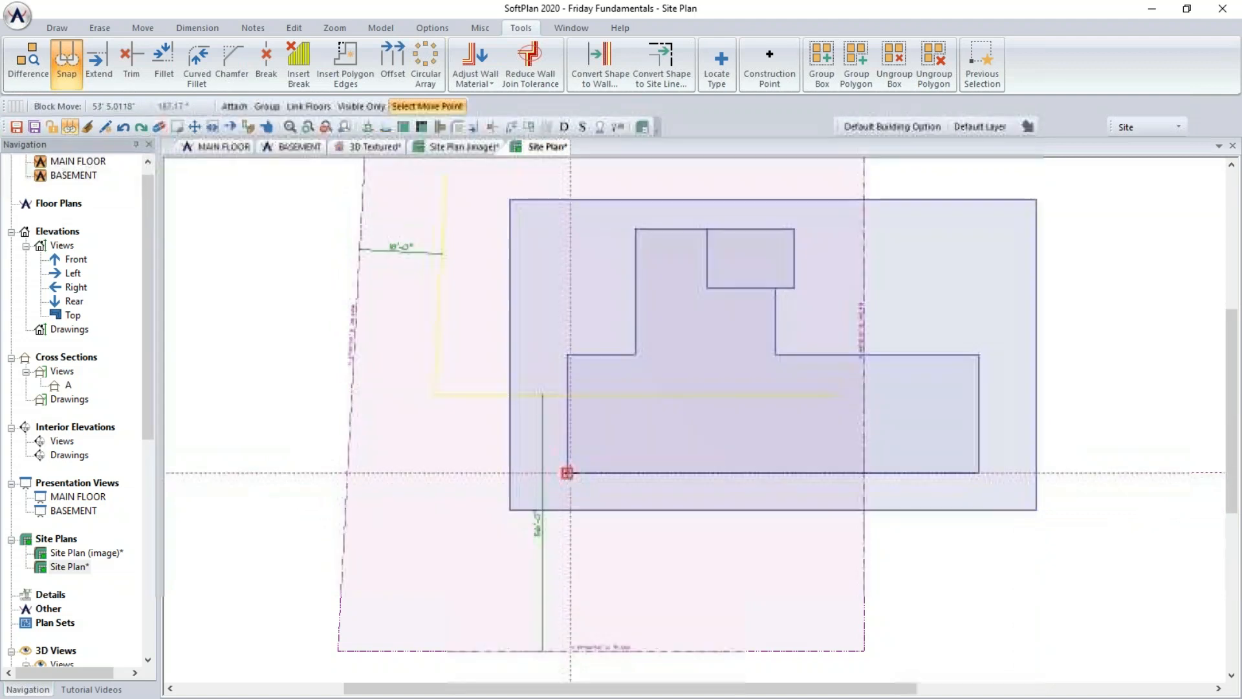
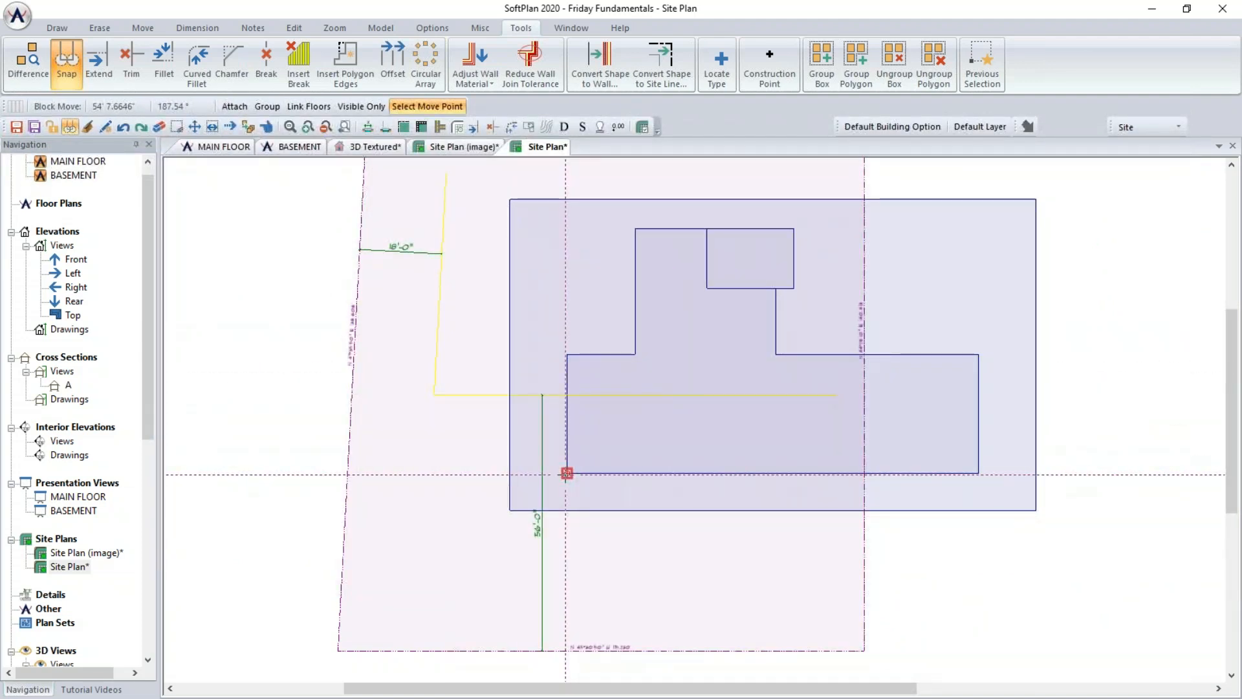
# - Place the building's lower-left corner at the corner where the two setback lines meet
pyautogui.click(567, 473)
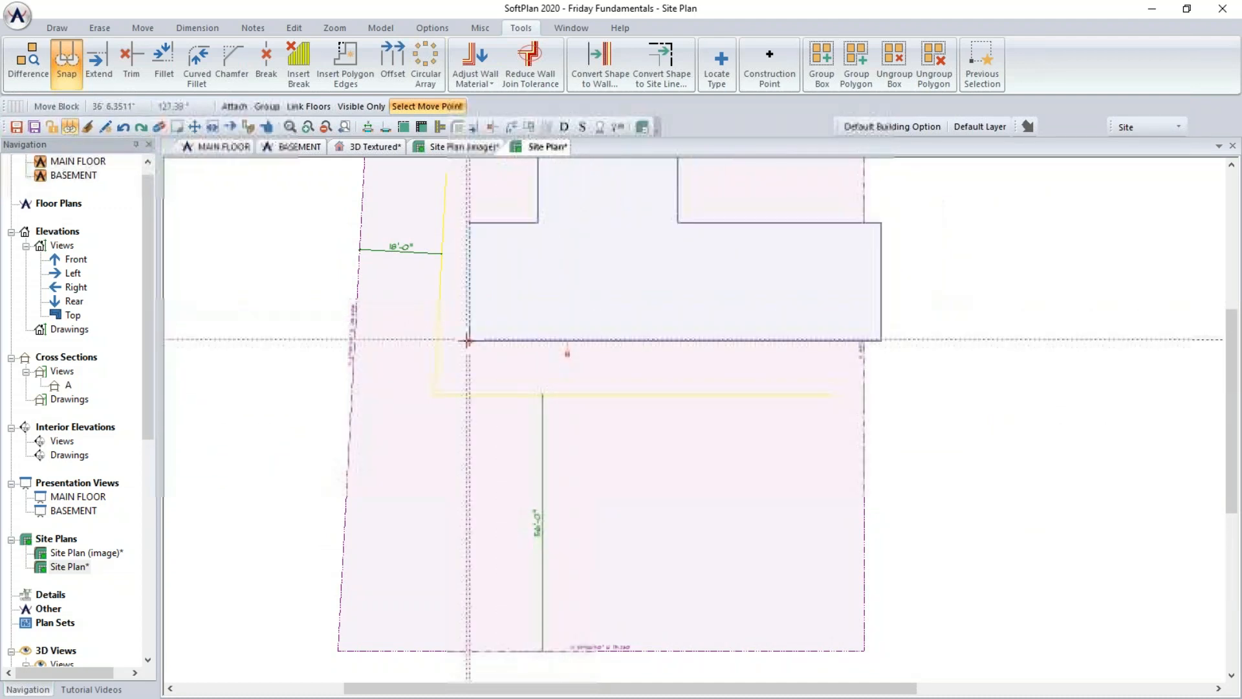
pyautogui.click(434, 394)
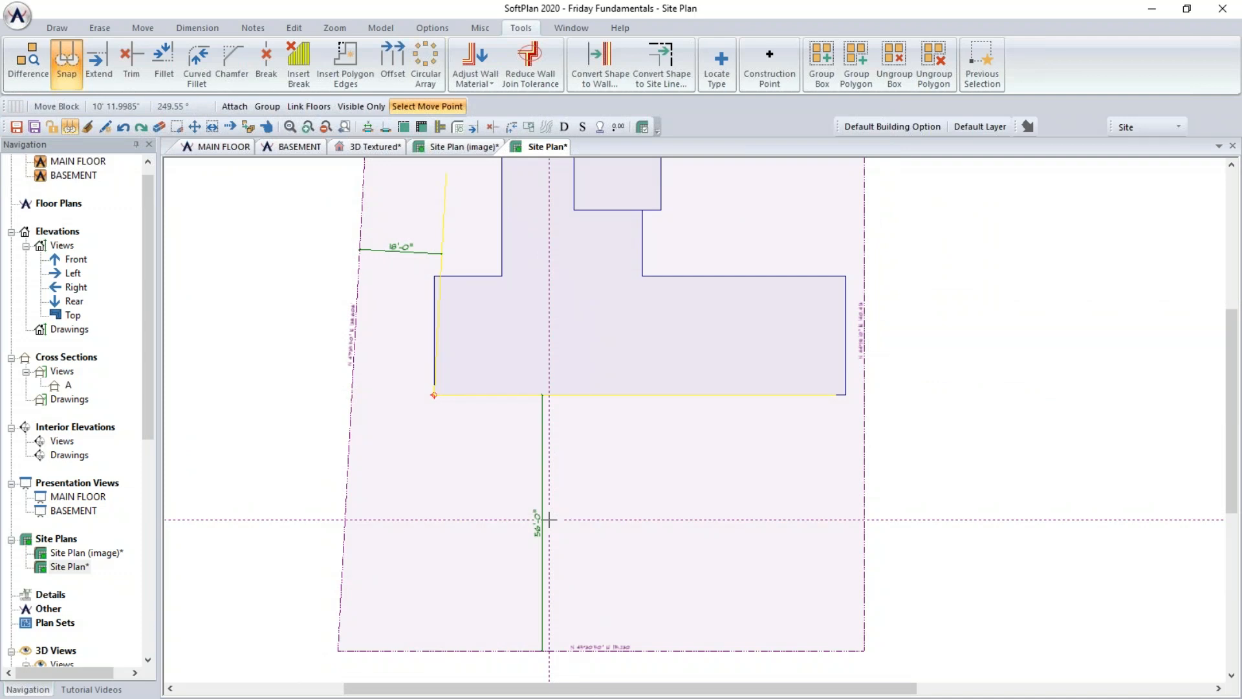
pyautogui.scroll(-2, 548, 520)
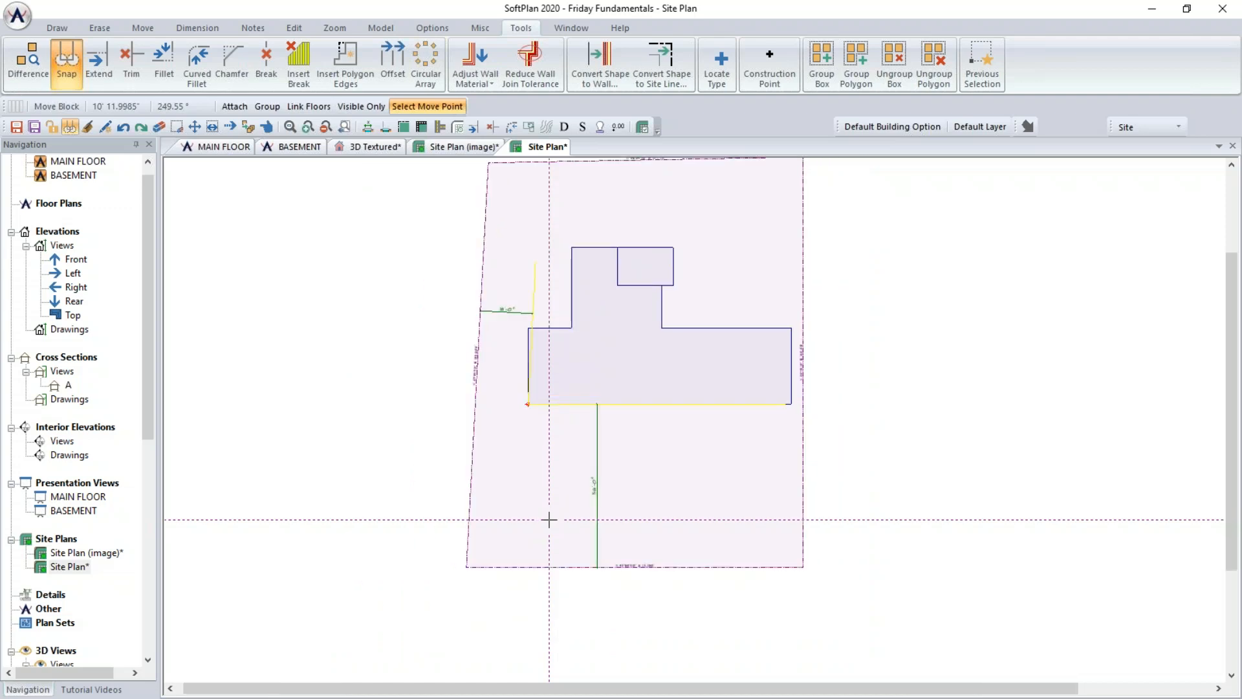
pyautogui.scroll(-1, 549, 520)
pyautogui.scroll(1, 729, 334)
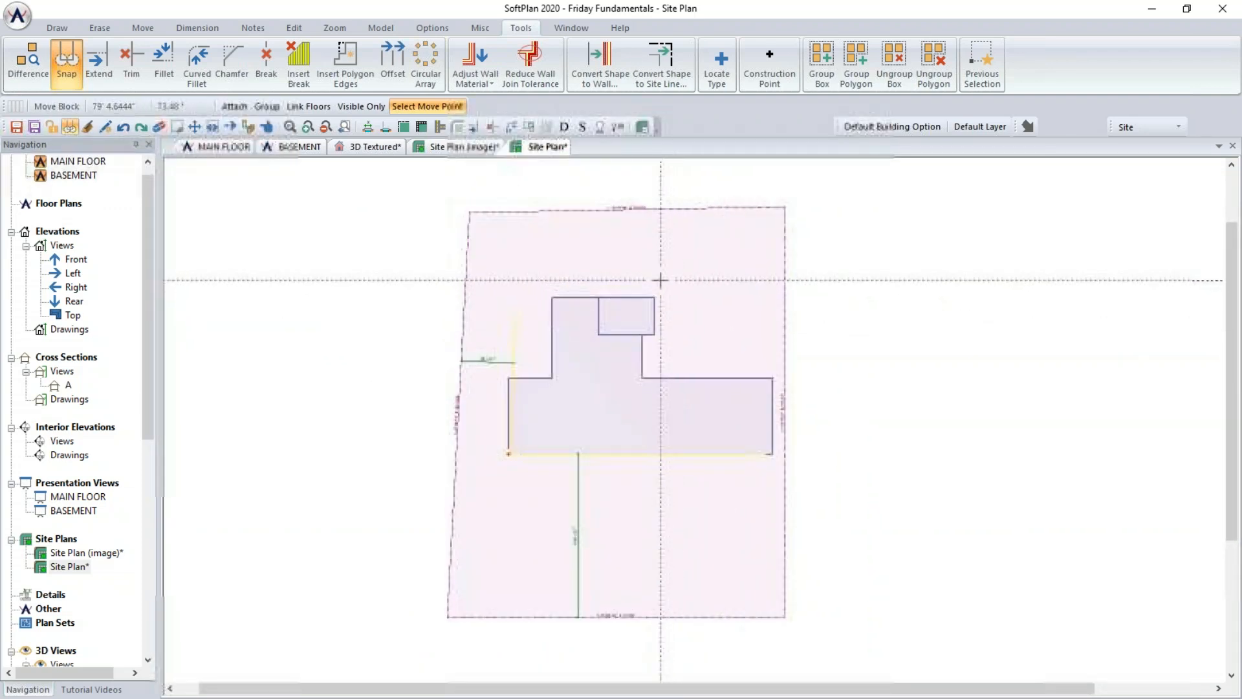
# - Add a point dimension from the building's upper-left corner to the left property line
pyautogui.click(197, 27)
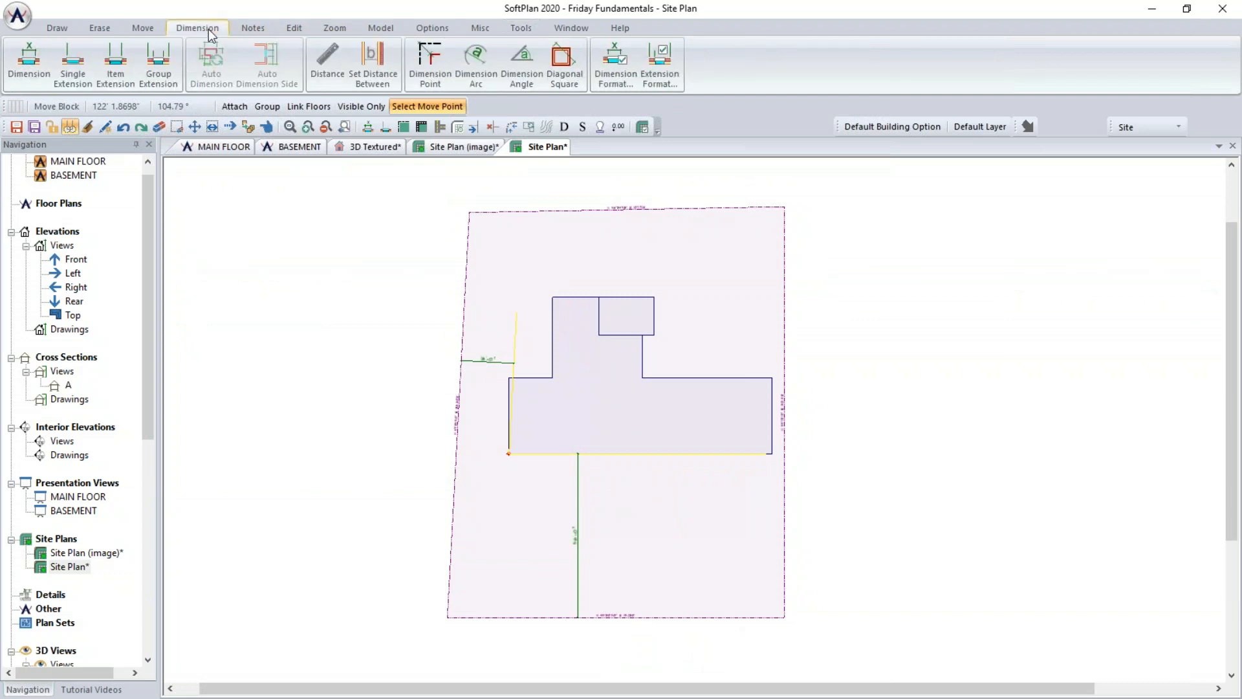
pyautogui.click(435, 79)
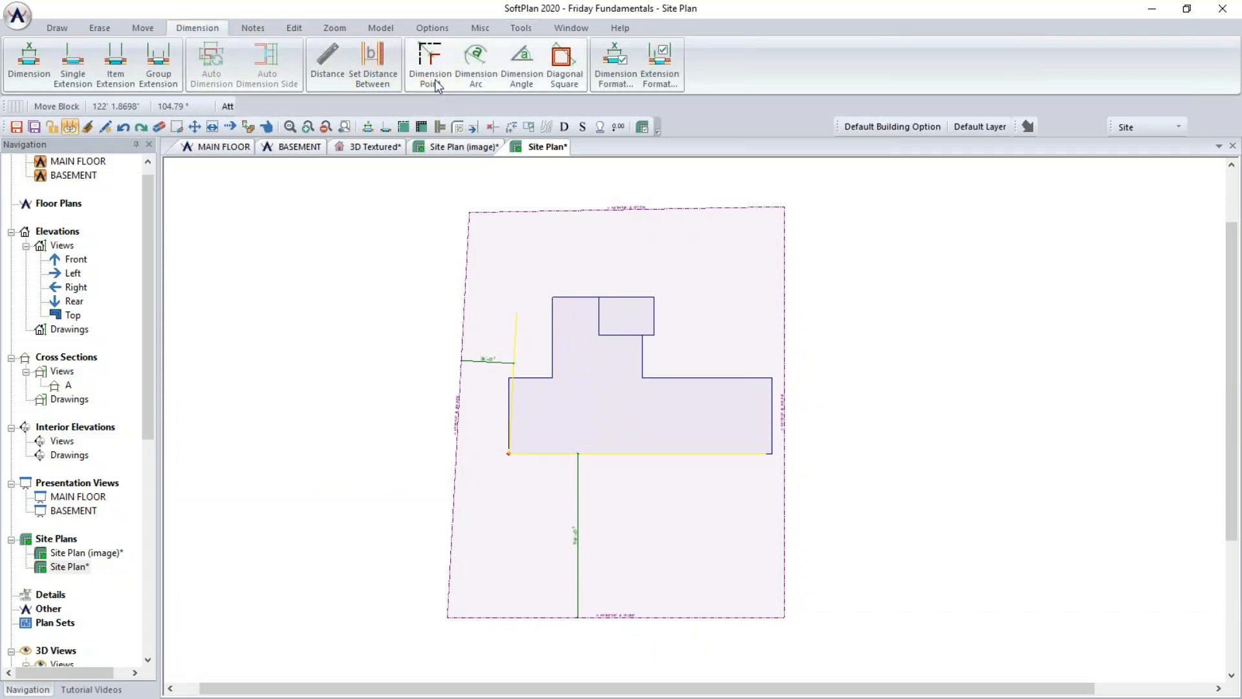
pyautogui.click(552, 297)
pyautogui.click(464, 292)
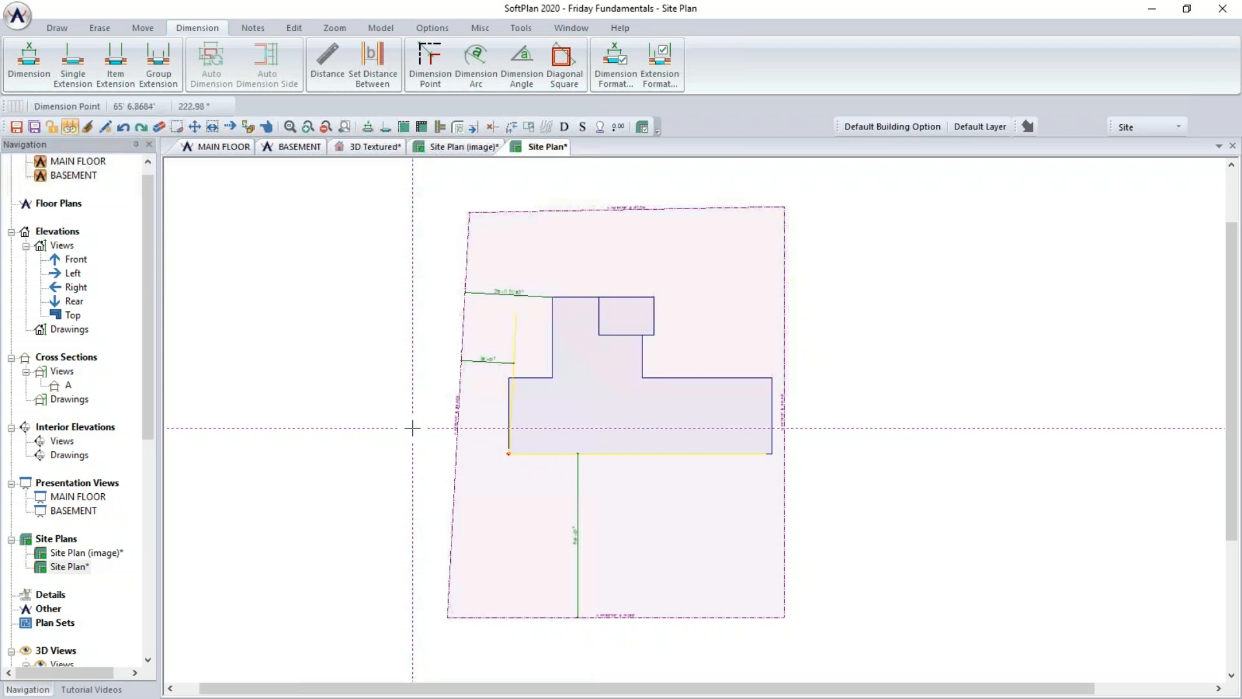
pyautogui.scroll(4, 532, 314)
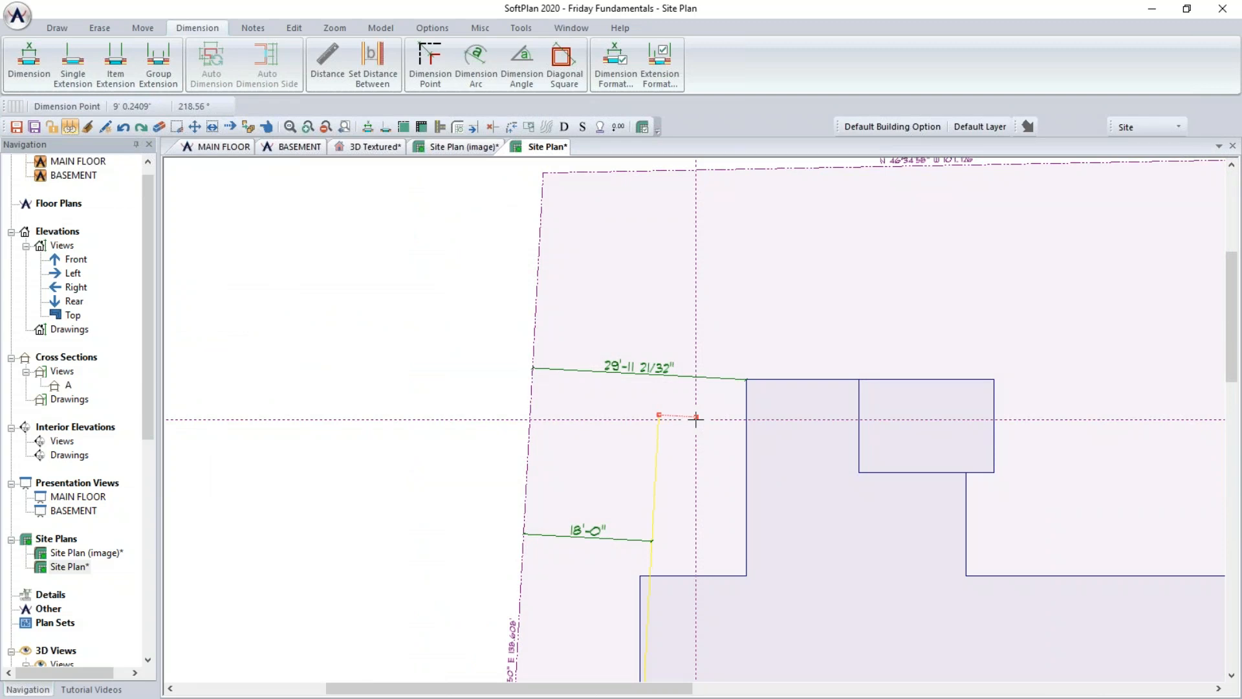
pyautogui.moveTo(712, 437); pyautogui.dragTo(698, 114, button='middle')
pyautogui.scroll(-2, 786, 435)
pyautogui.scroll(-1, 787, 436)
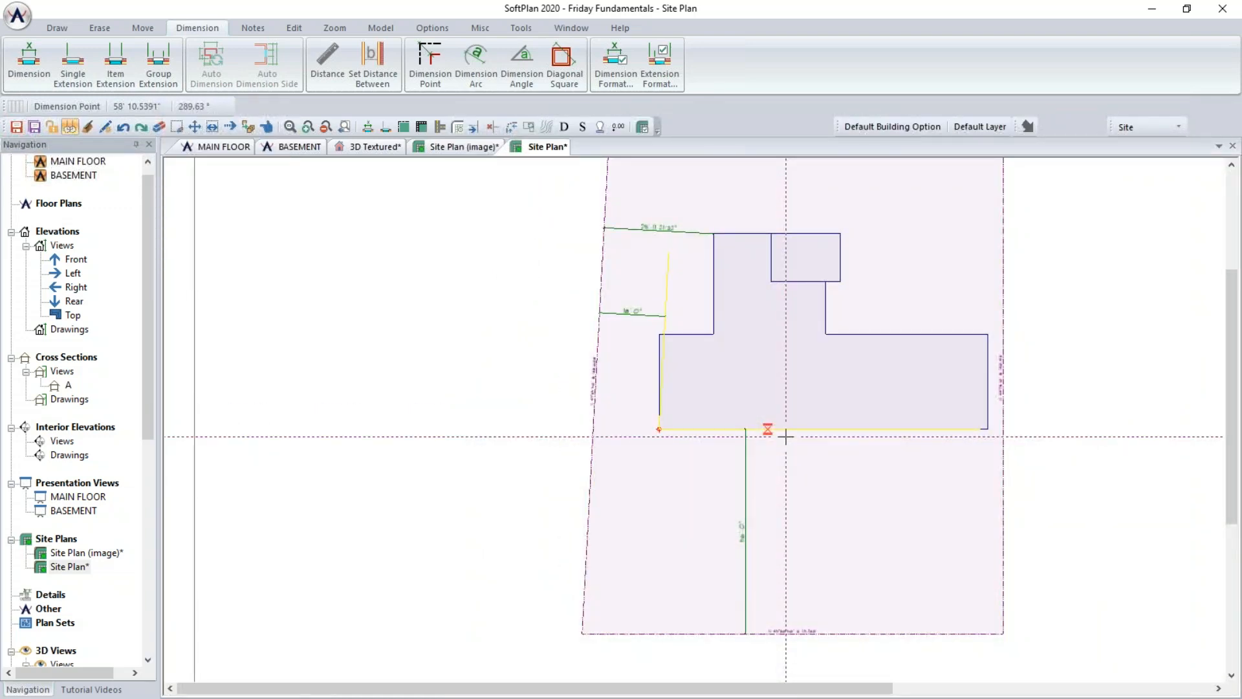
pyautogui.moveTo(786, 436); pyautogui.dragTo(666, 460, button='middle')
# - Switch between the Site Plan and Site Plan (image) tabs to compare the building placement
pyautogui.click(485, 148)
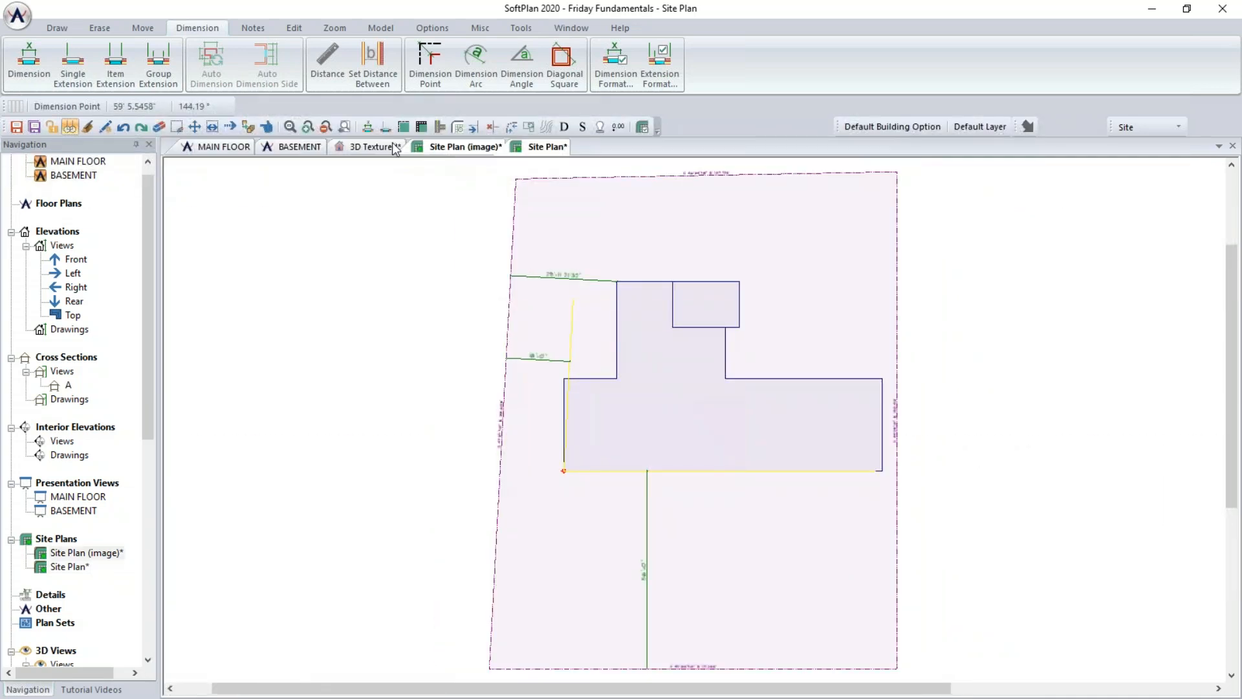
pyautogui.click(339, 131)
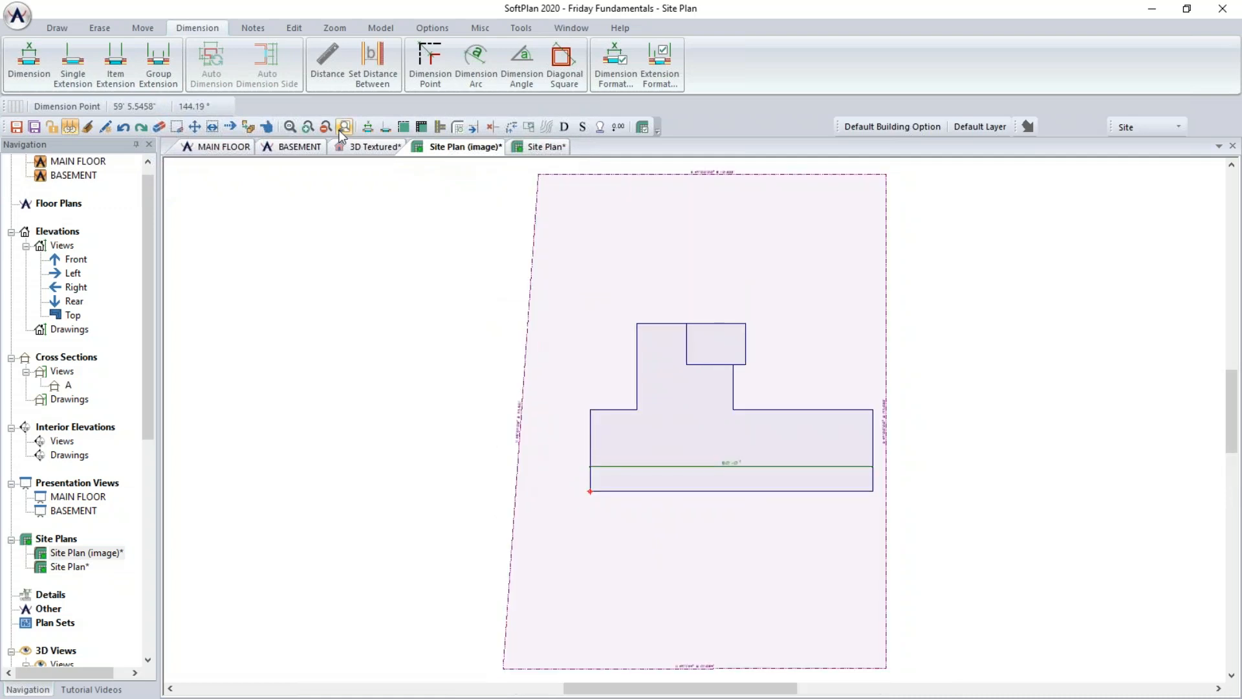
pyautogui.click(542, 146)
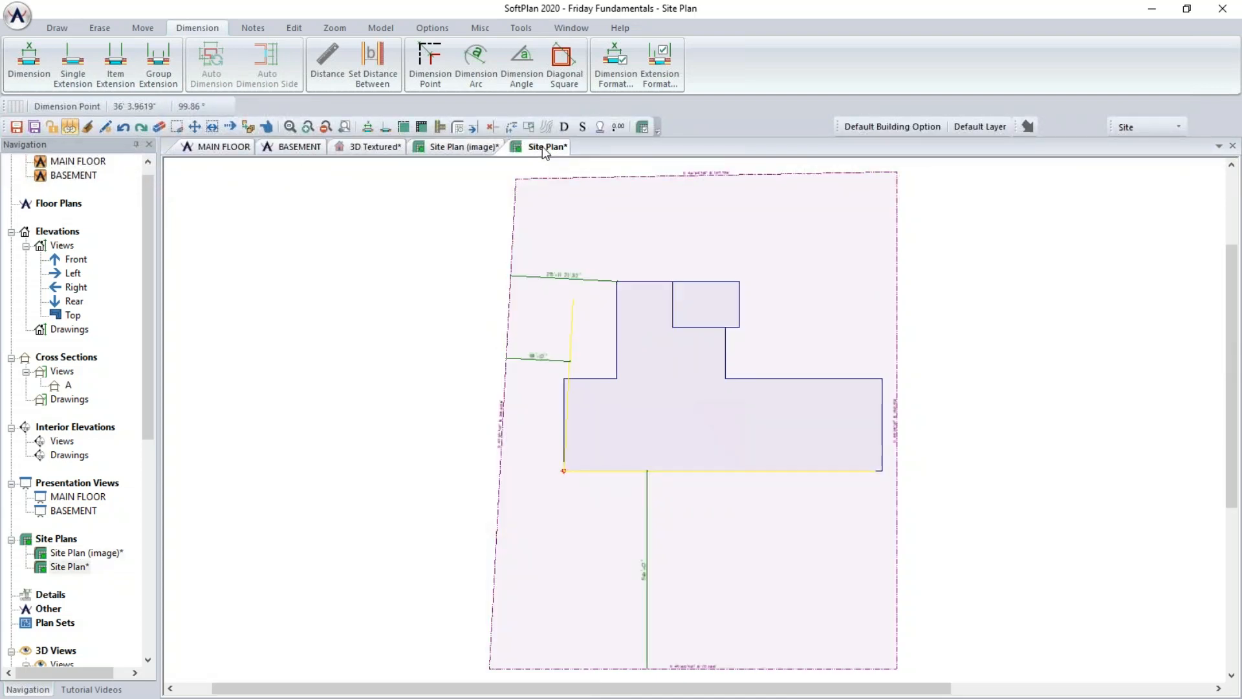
pyautogui.click(466, 148)
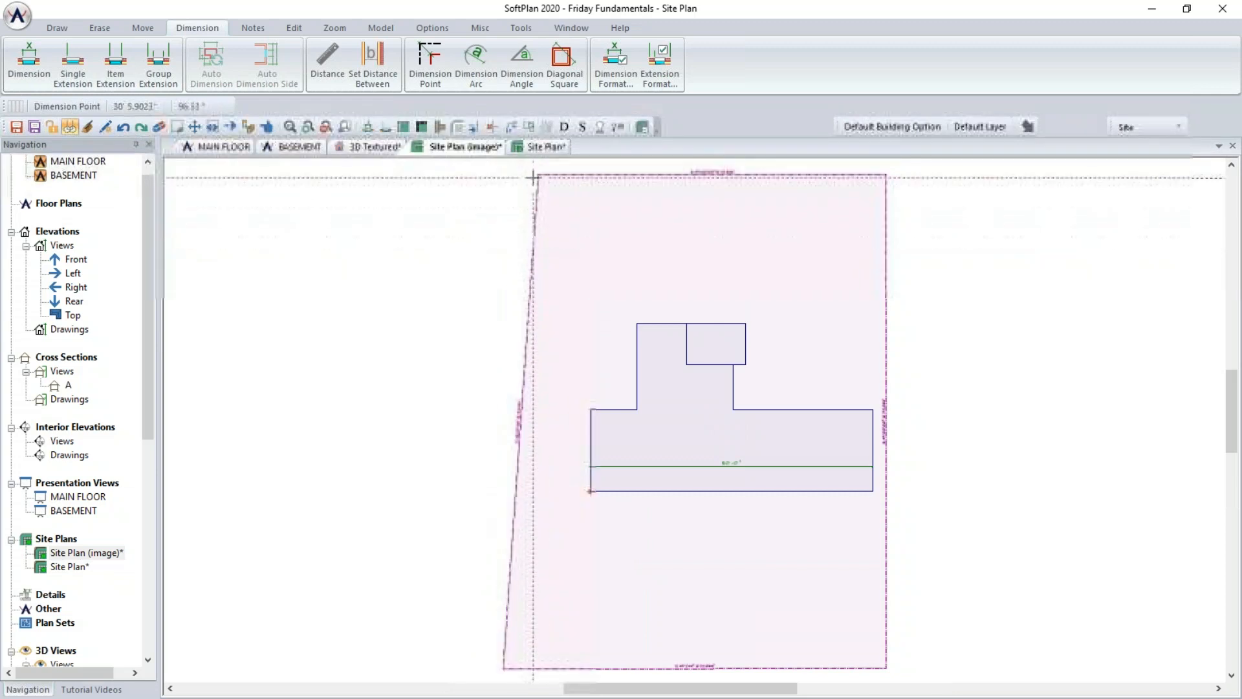
pyautogui.click(536, 148)
pyautogui.click(489, 148)
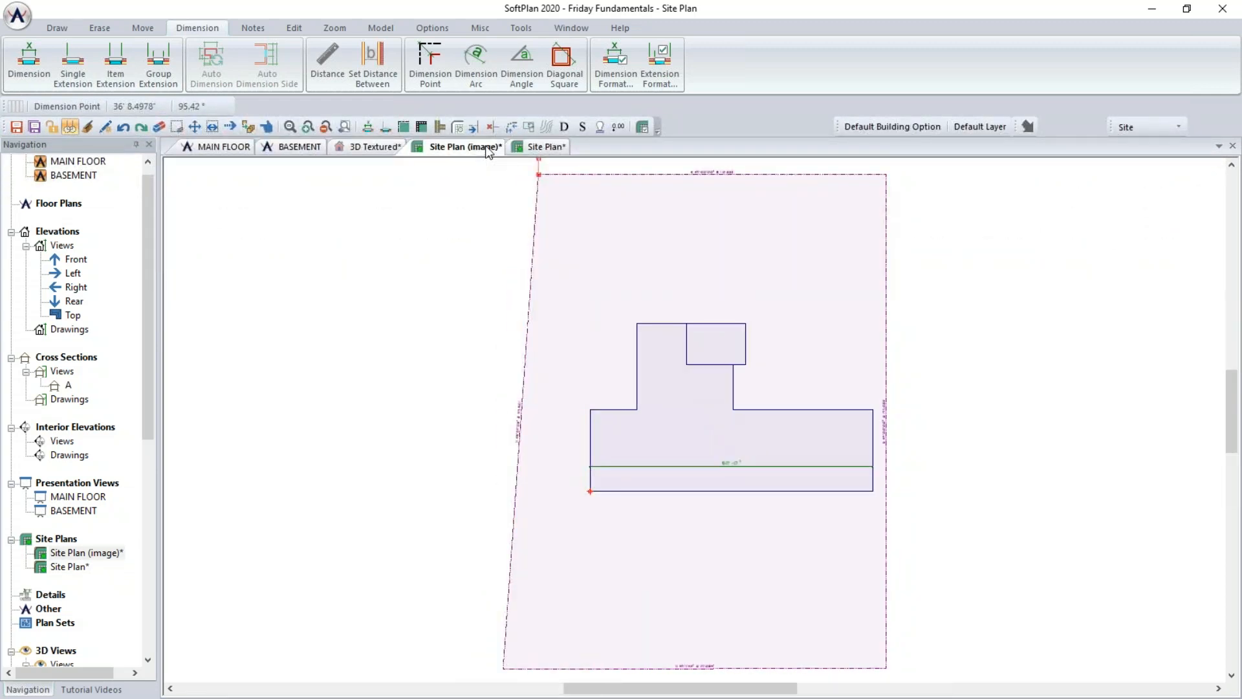
pyautogui.click(521, 147)
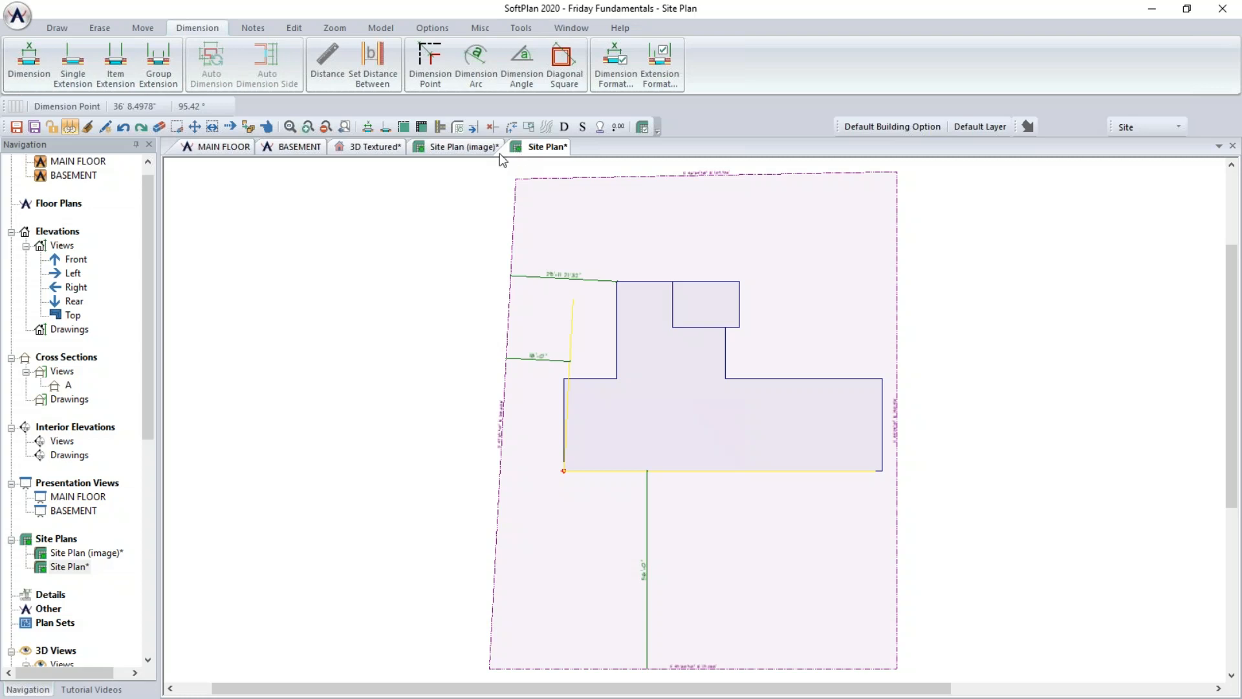
# - Close the Site Plan (image) drawing, saving its changes
pyautogui.rightClick(427, 147)
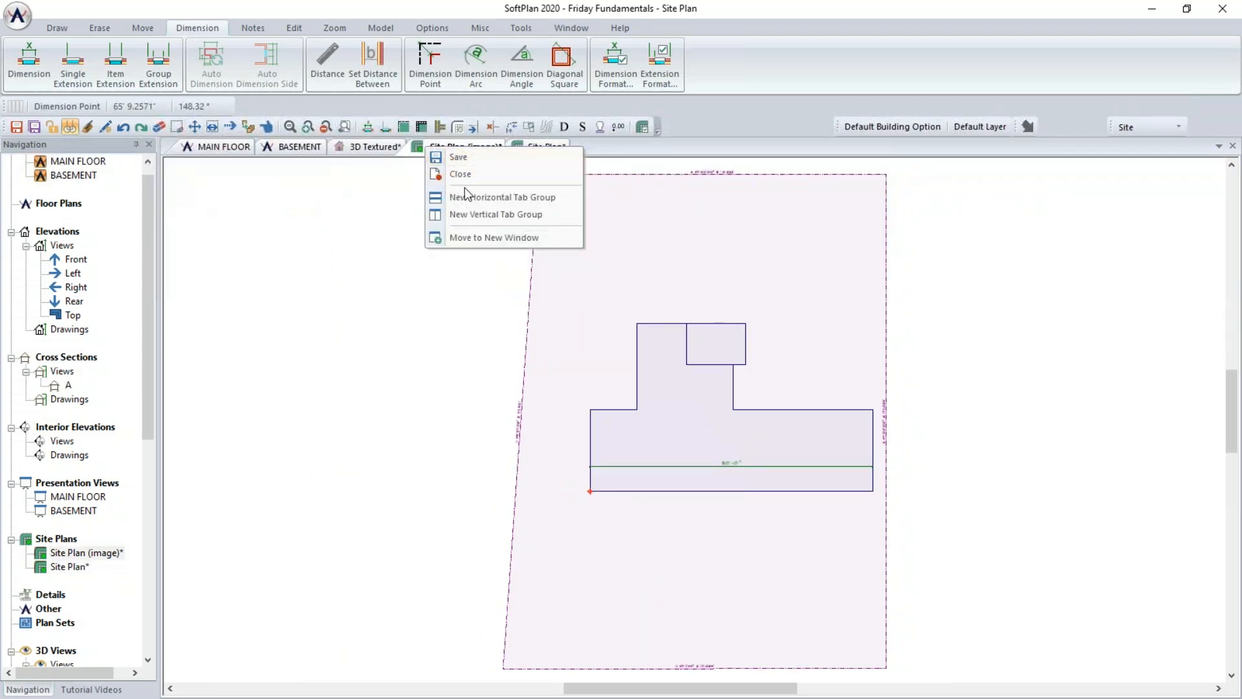
pyautogui.click(478, 175)
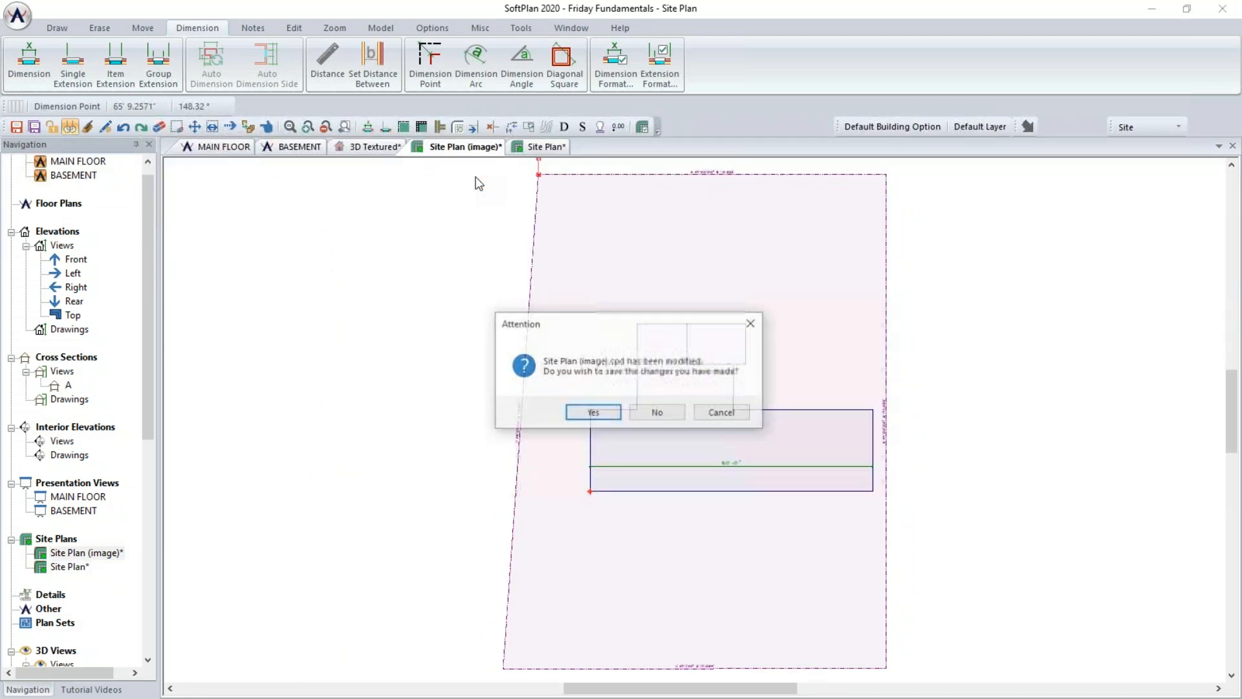
pyautogui.click(593, 413)
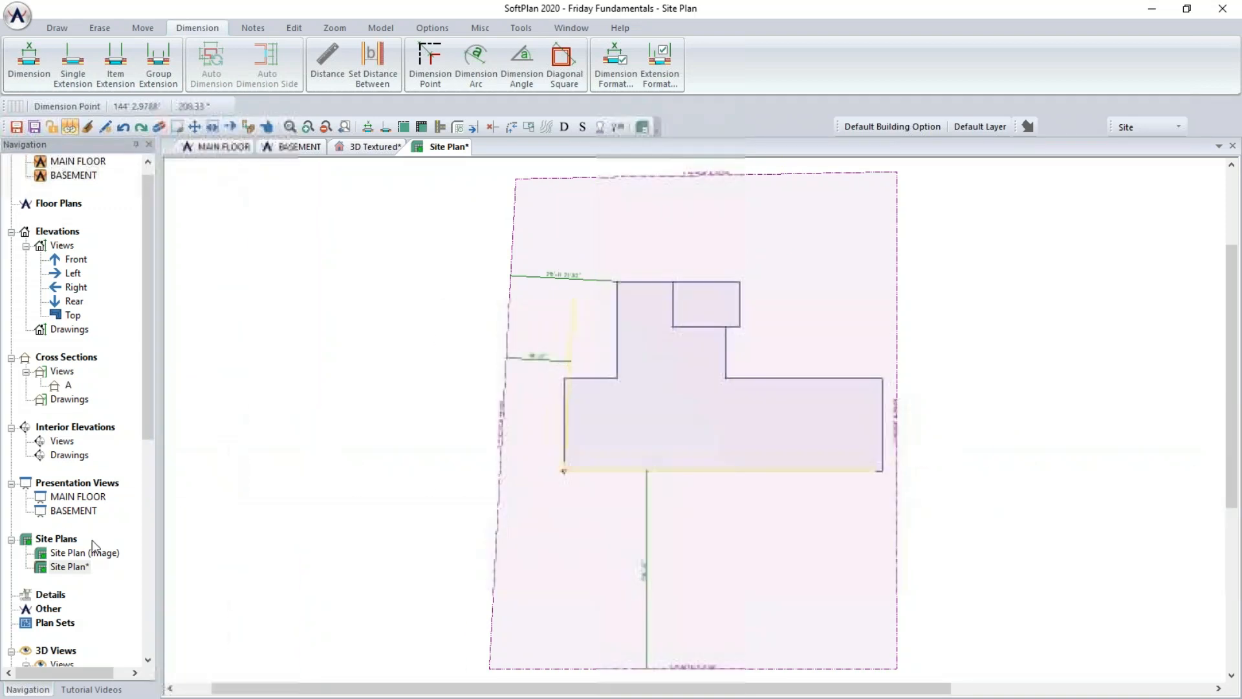
# - Add the Site Plan to the model and move it to the bottom of the model list, saving changes
pyautogui.rightClick(53, 567)
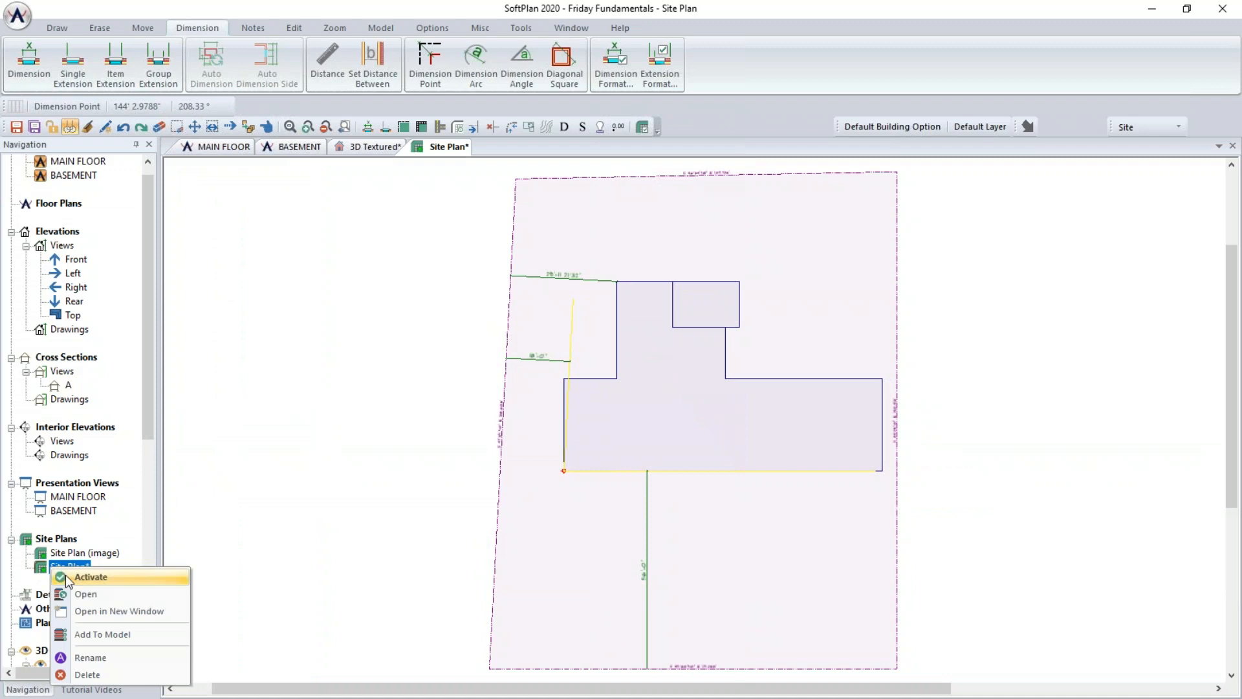
pyautogui.click(105, 635)
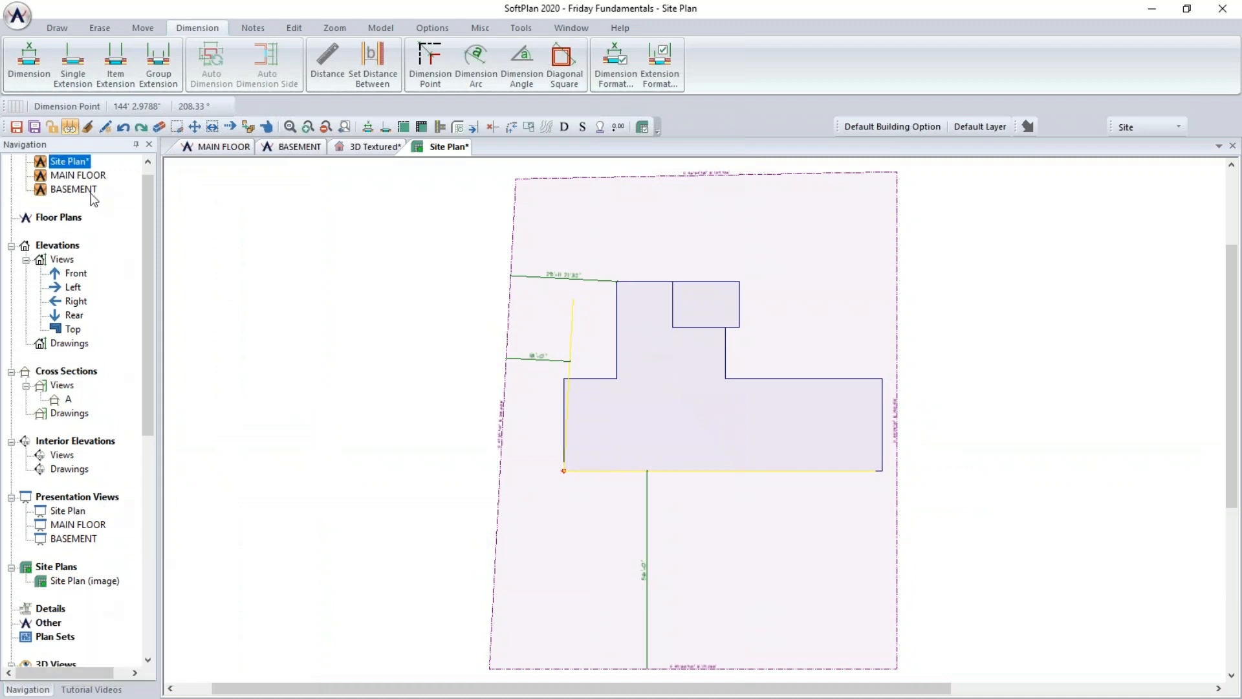
pyautogui.rightClick(76, 162)
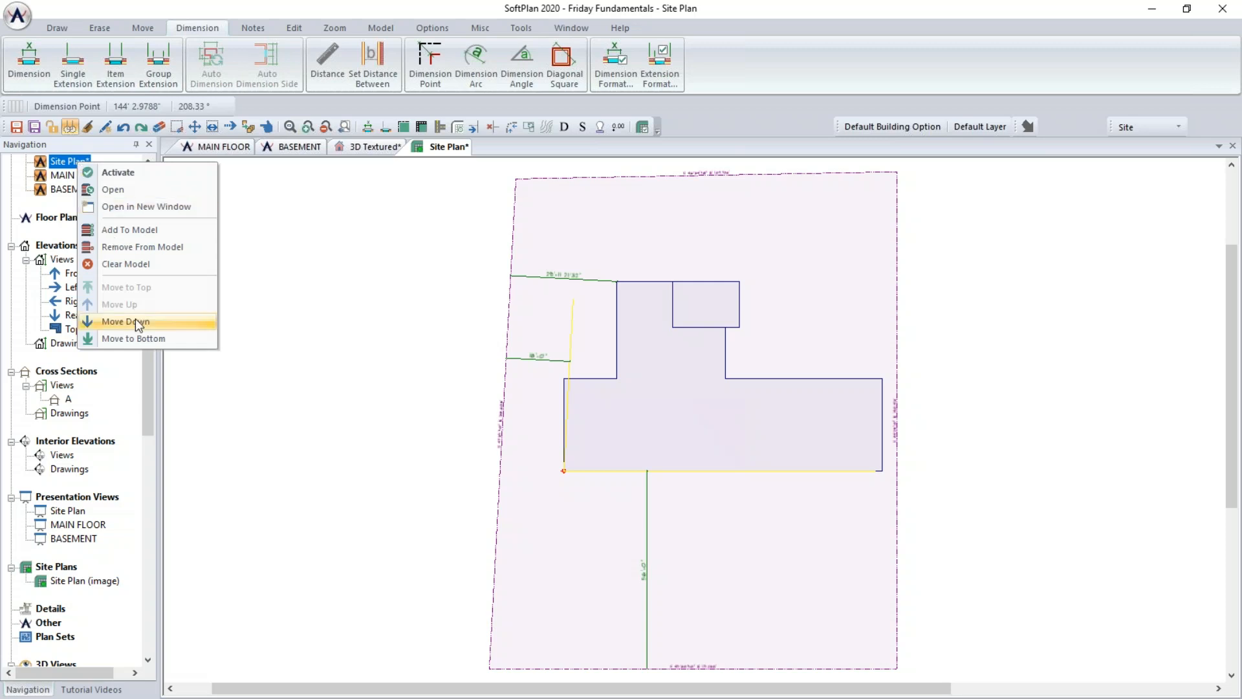
pyautogui.click(137, 337)
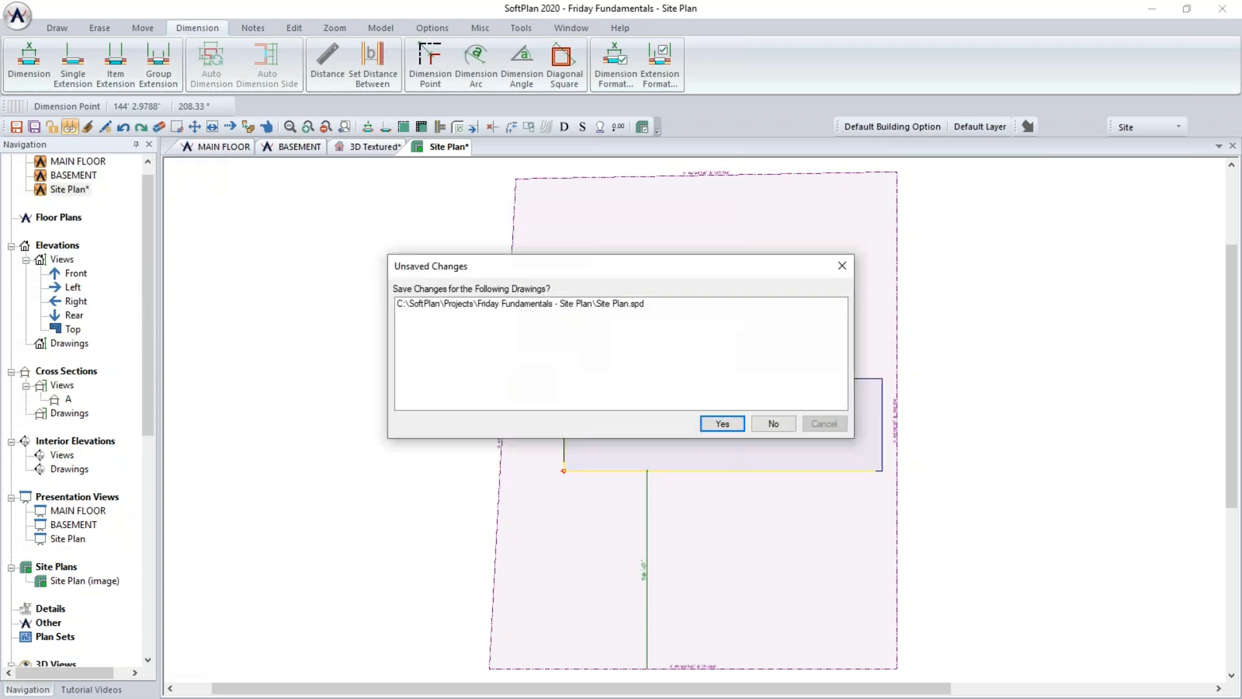
pyautogui.press('Return')
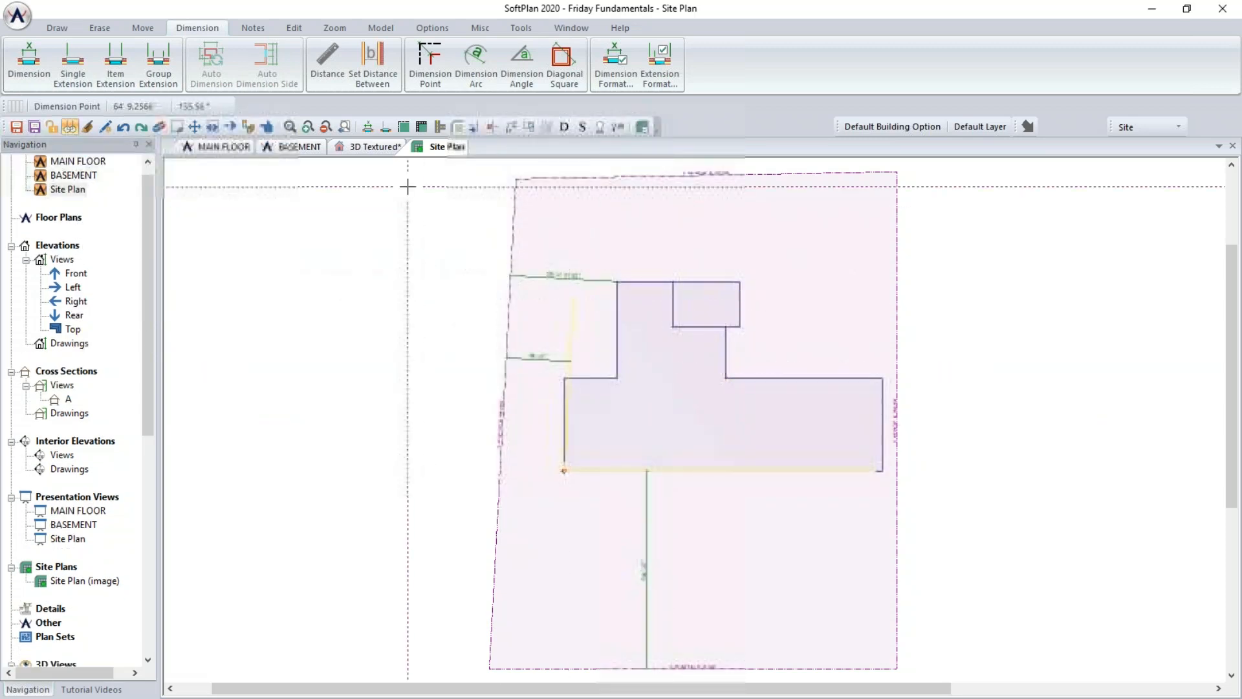
# - Inspect the house on the site in the 3D textured view from several angles
pyautogui.click(382, 148)
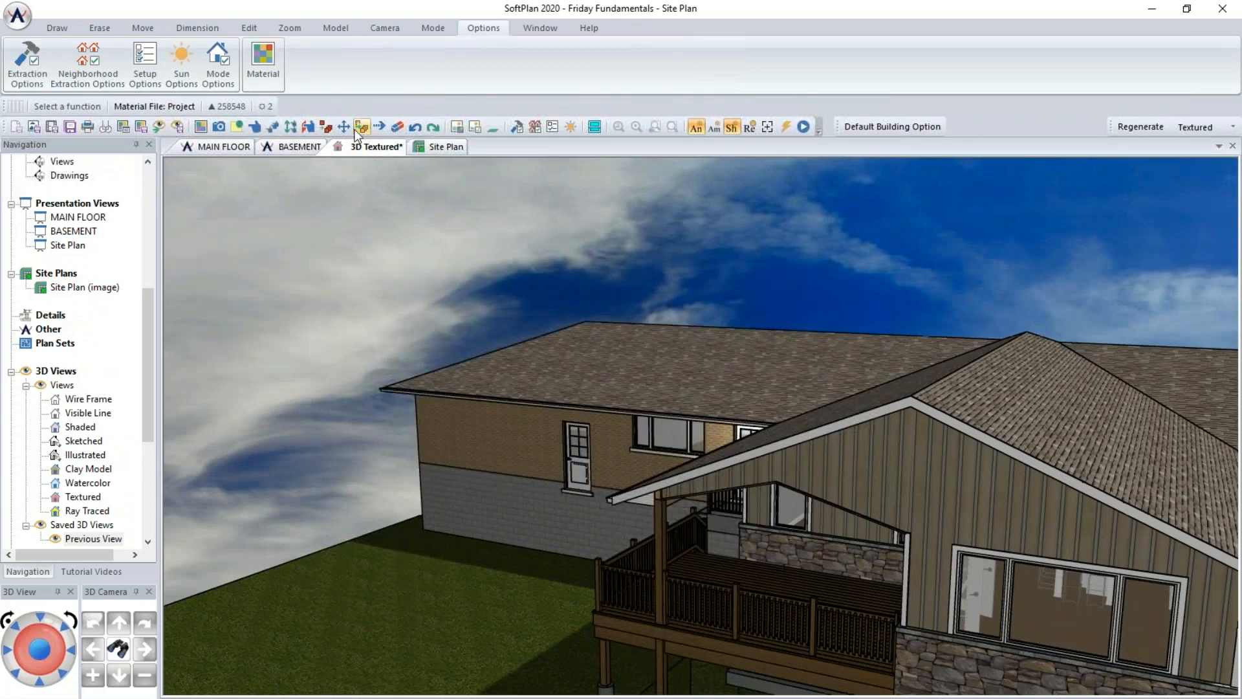
pyautogui.moveTo(862, 453); pyautogui.dragTo(822, 322)
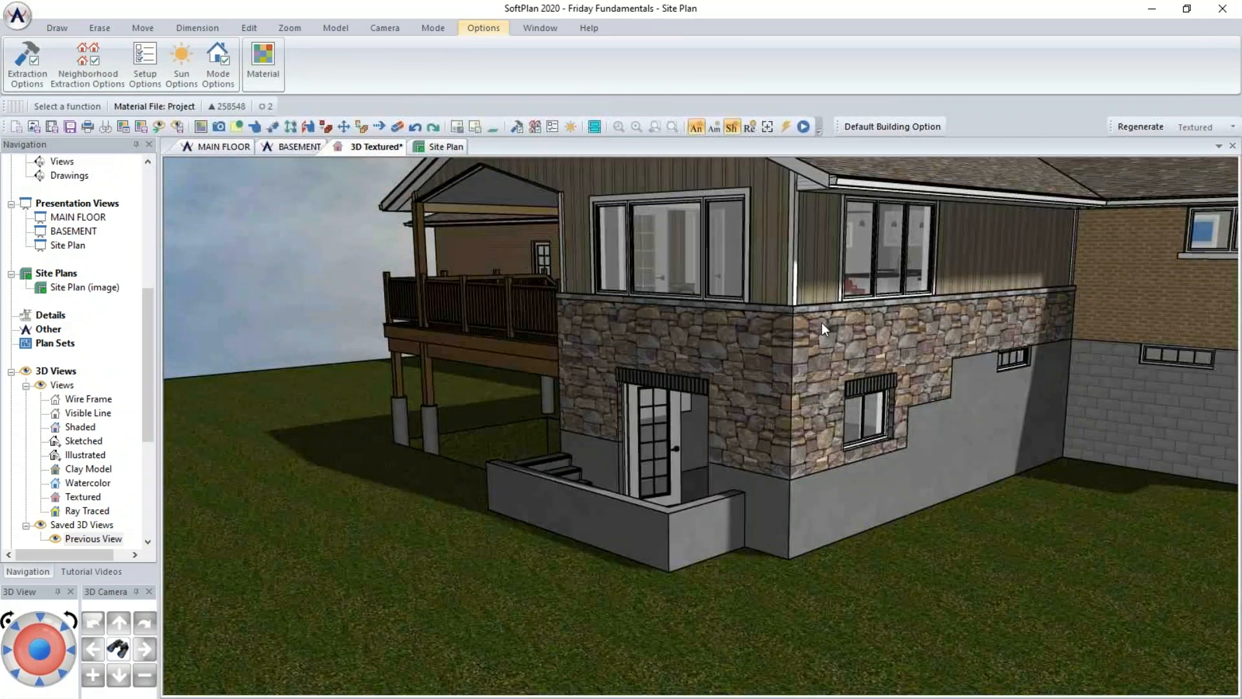
pyautogui.scroll(-5, 822, 322)
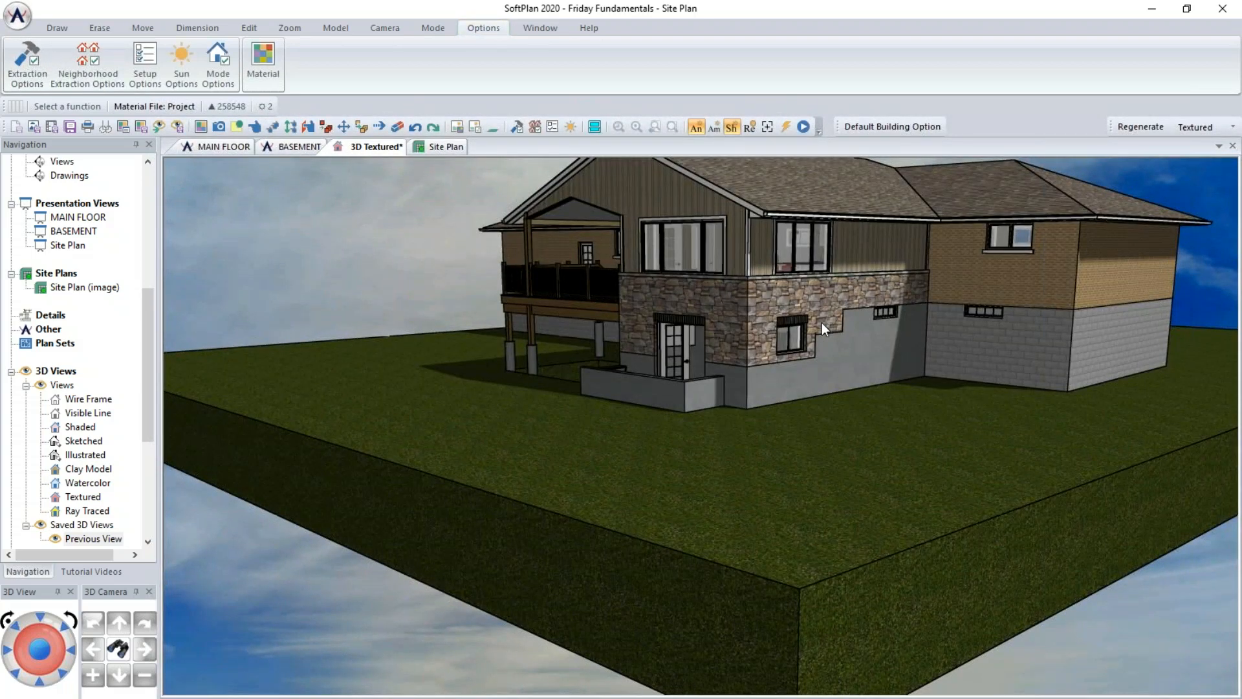
pyautogui.moveTo(918, 332); pyautogui.dragTo(903, 396, button='middle')
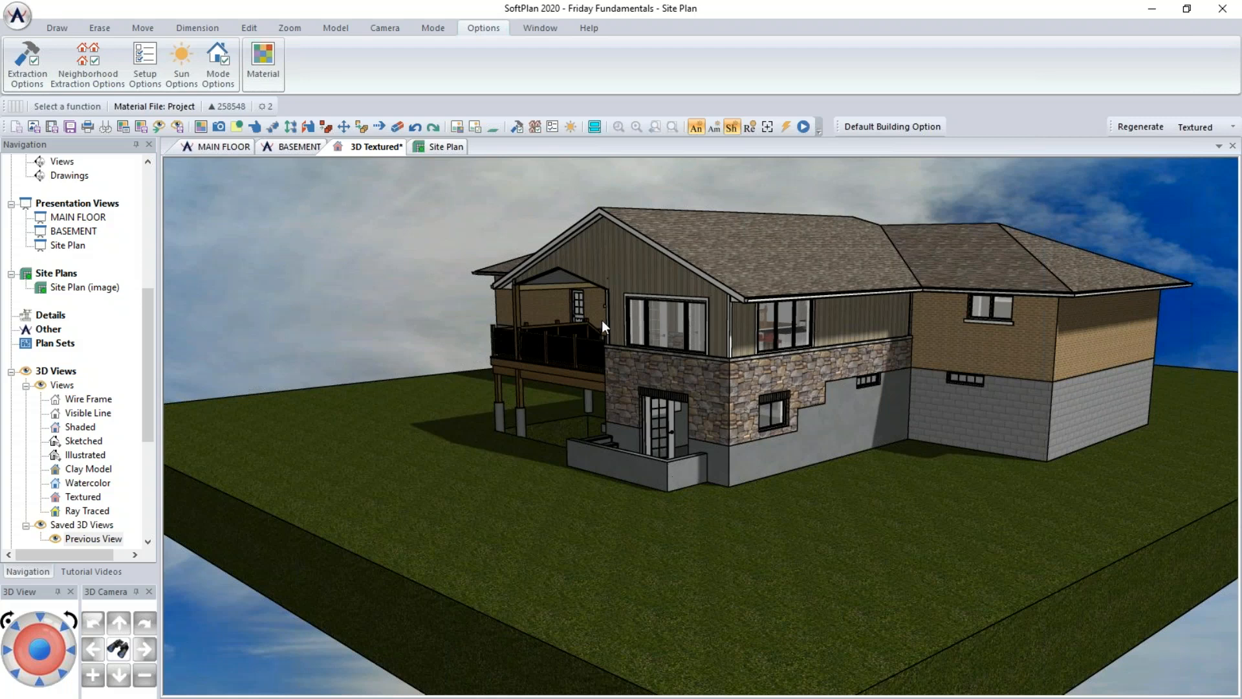
pyautogui.click(445, 146)
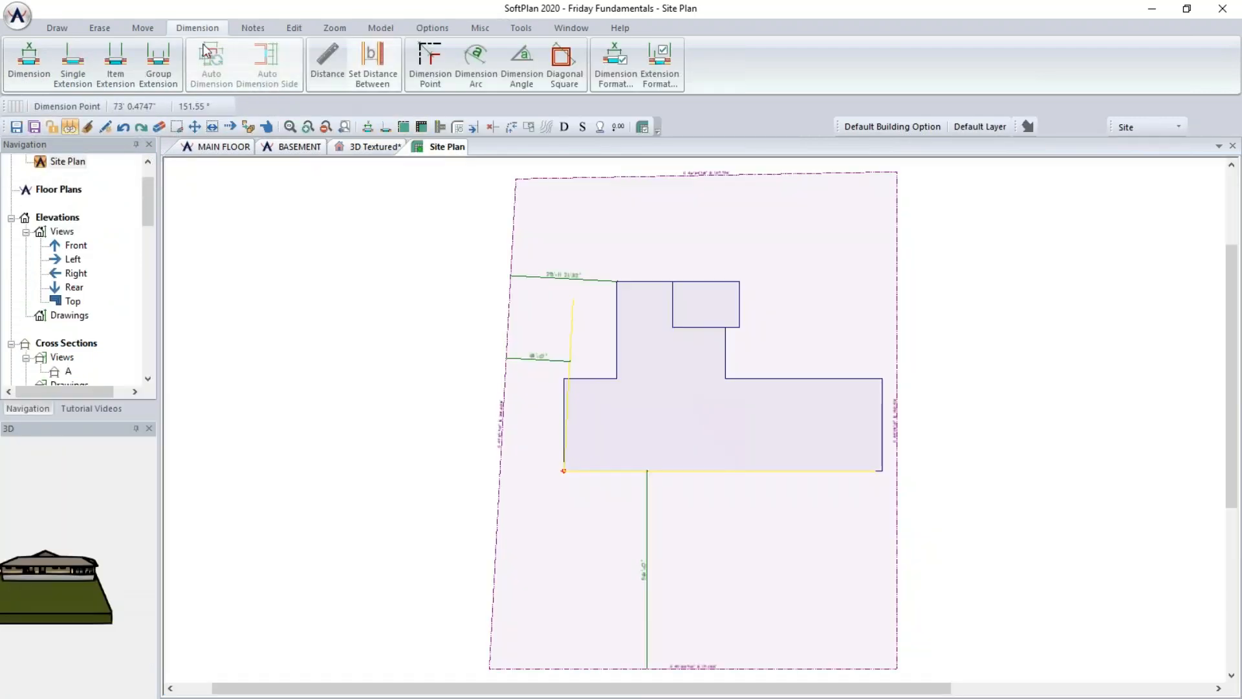
# - In Site Options, enable Building Position with an elevation offset of 2 set to Down
pyautogui.click(56, 29)
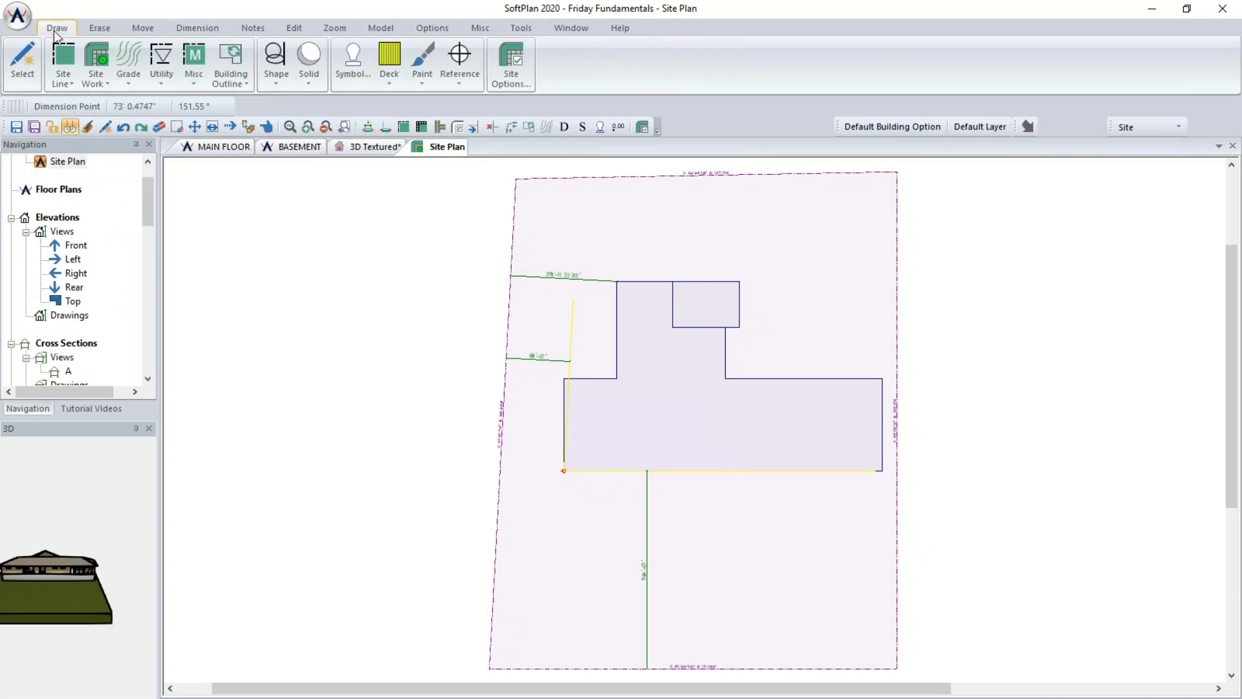
pyautogui.click(510, 64)
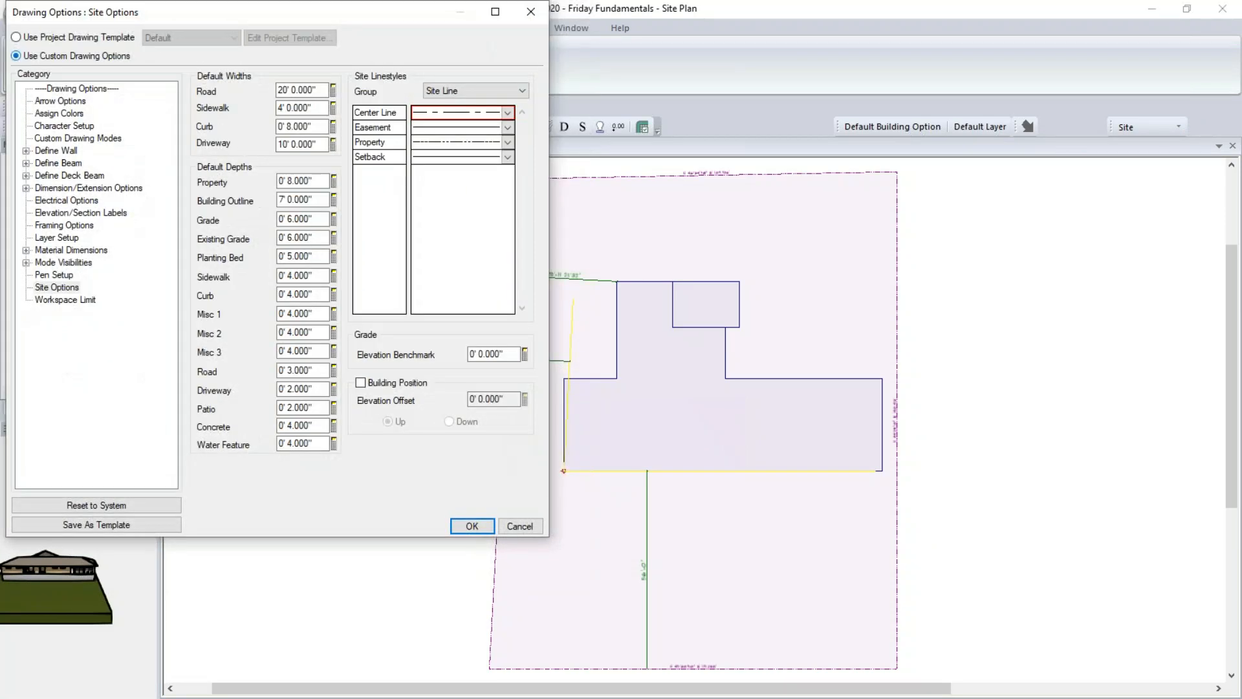
pyautogui.click(361, 382)
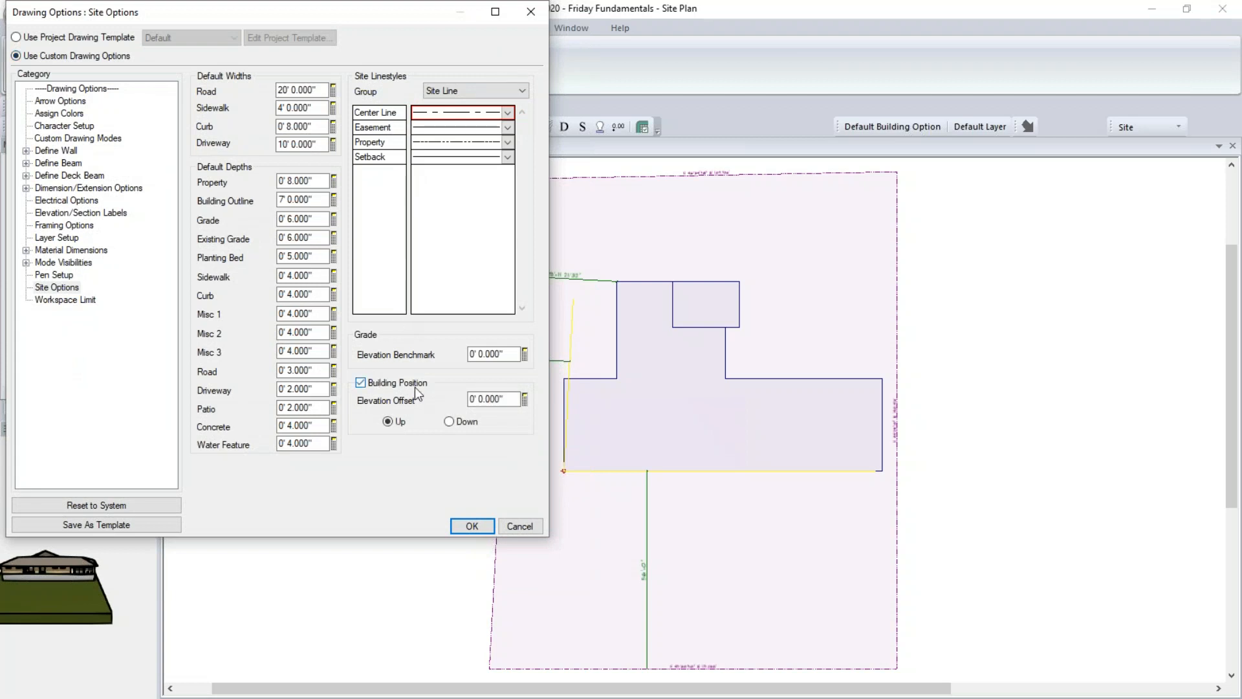
pyautogui.click(507, 398)
pyautogui.write('2')
pyautogui.click(480, 418)
pyautogui.click(470, 528)
# - Orbit the 3D textured view to check the building's new position on the site
pyautogui.click(347, 147)
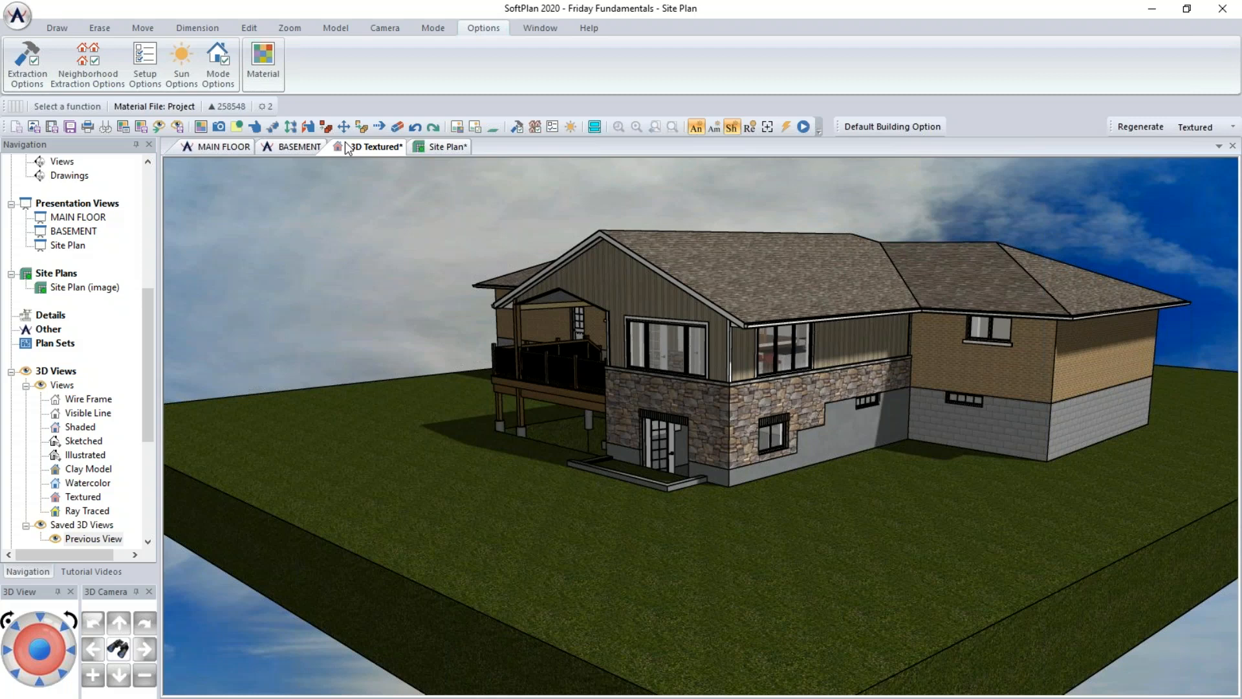
pyautogui.moveTo(664, 429)
pyautogui.mouseDown(button='middle')
pyautogui.moveTo(663, 449)
pyautogui.moveTo(706, 500)
pyautogui.mouseUp(button='middle')
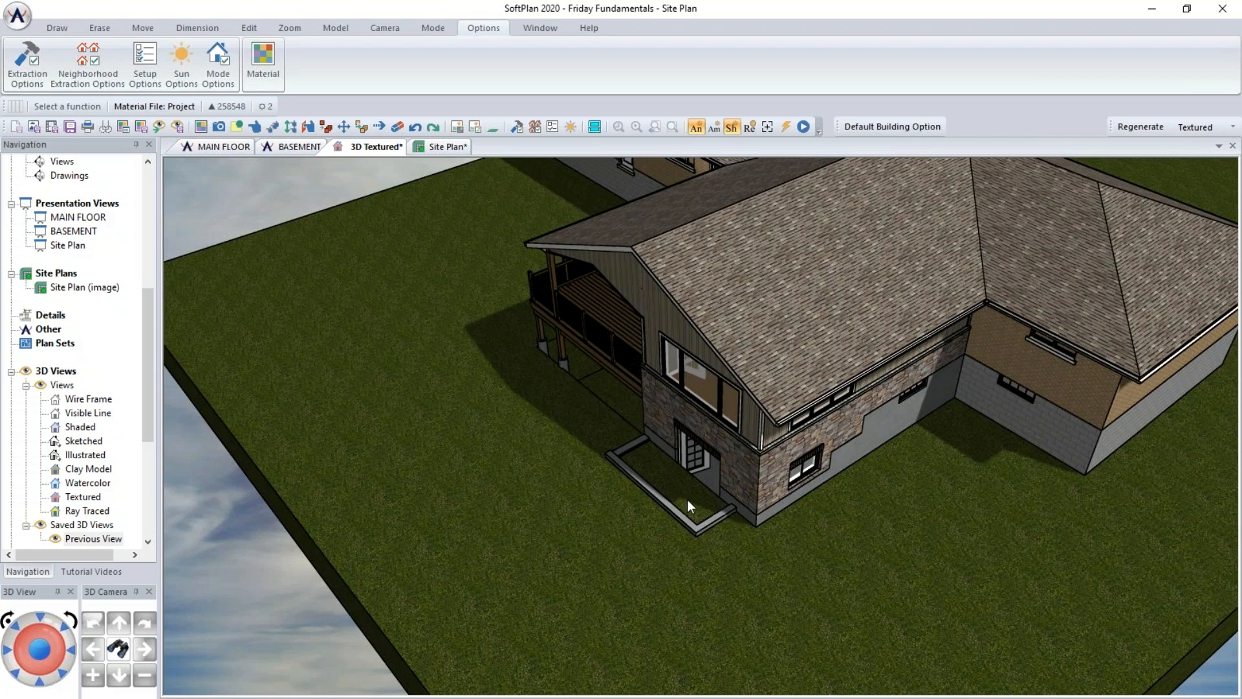
# - Overlay the BASEMENT.spd drawing onto the site plan
pyautogui.click(217, 148)
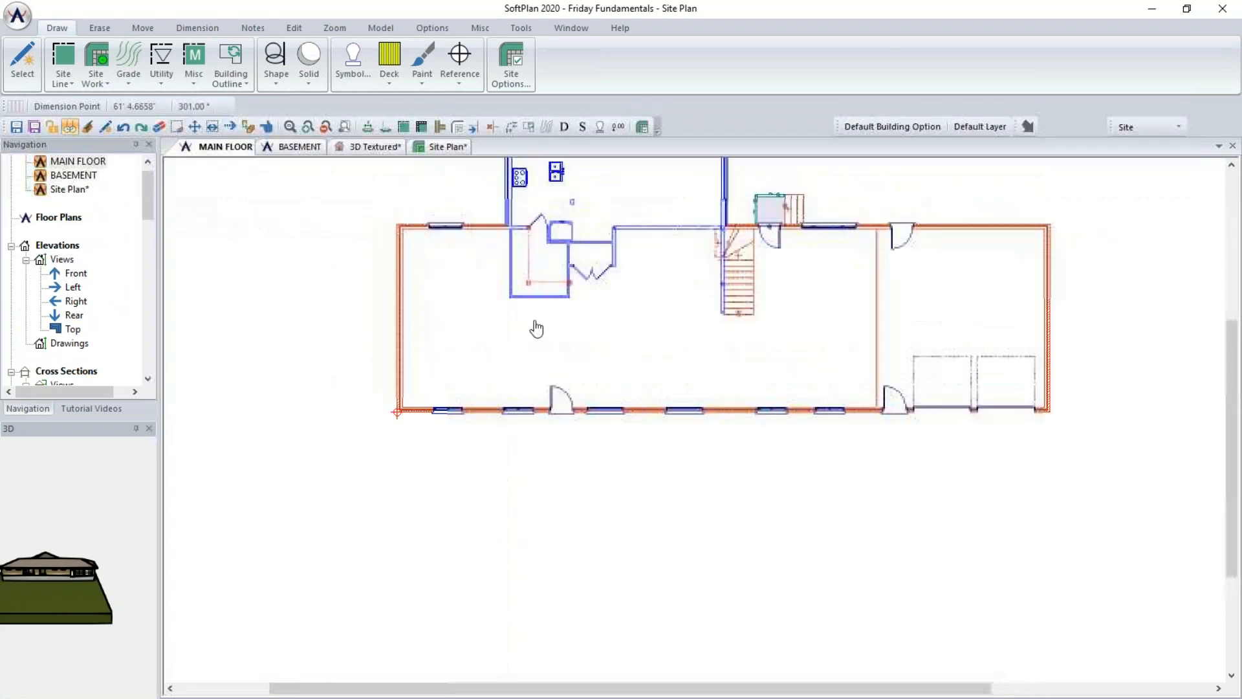
pyautogui.moveTo(536, 328); pyautogui.dragTo(508, 552, button='middle')
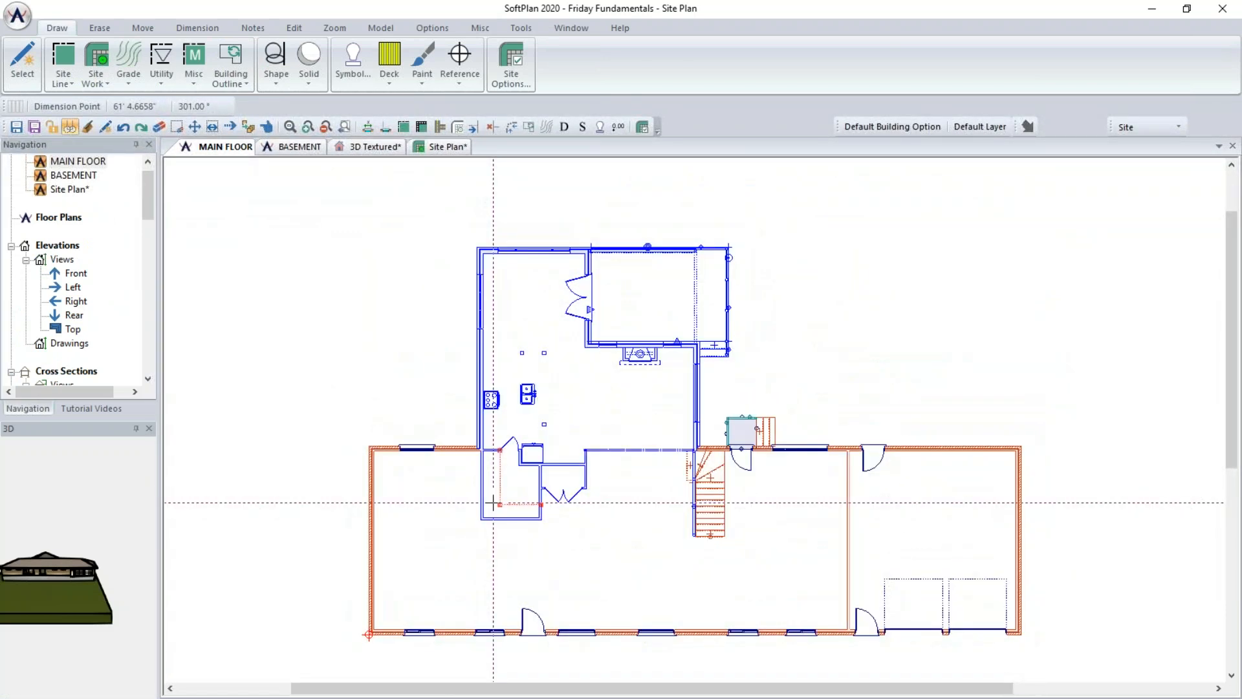
pyautogui.click(299, 148)
pyautogui.scroll(3, 696, 419)
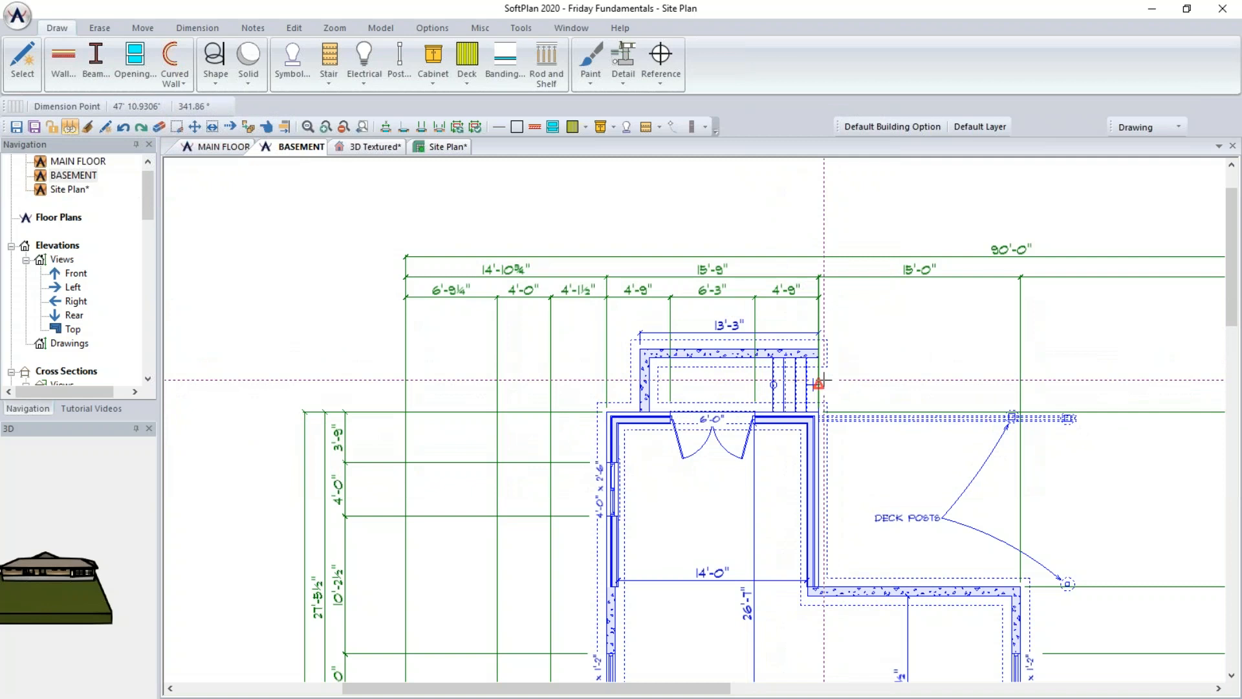
pyautogui.click(424, 147)
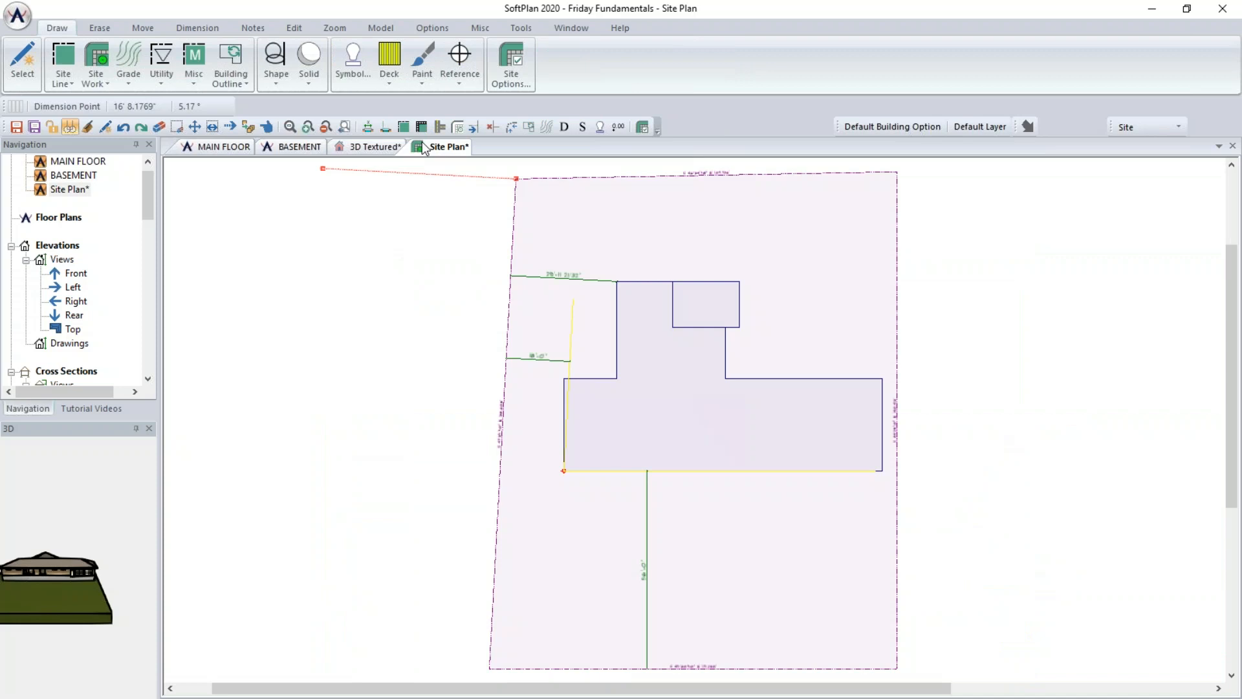
pyautogui.click(18, 16)
pyautogui.click(96, 299)
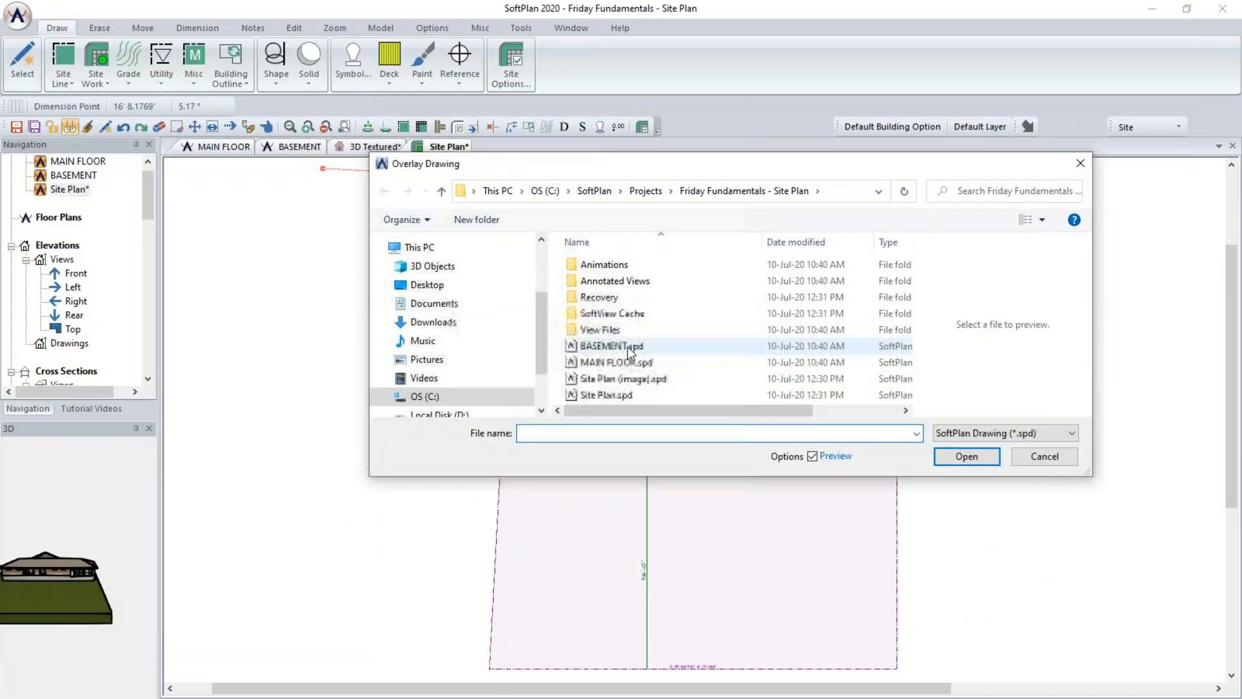
pyautogui.click(629, 351)
pyautogui.click(994, 455)
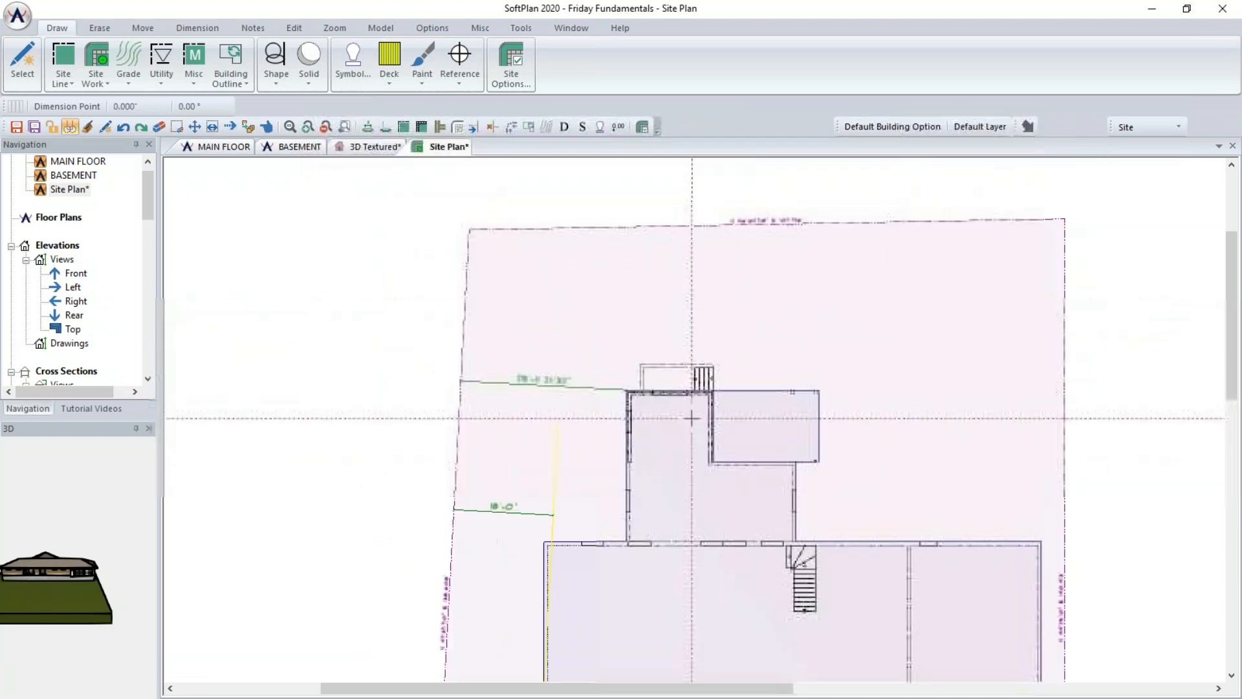
# - Draw a rectangular building outline with the Line method around the basement's rear walkout stair area
pyautogui.scroll(4, 692, 418)
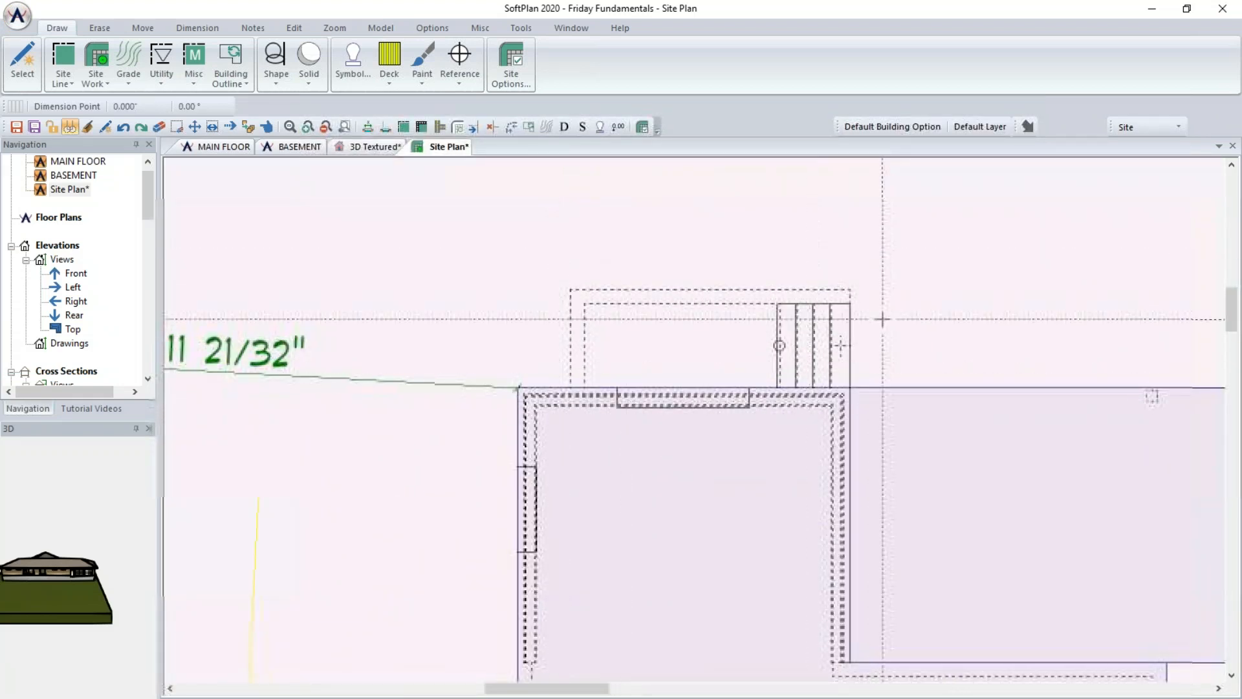
pyautogui.click(234, 68)
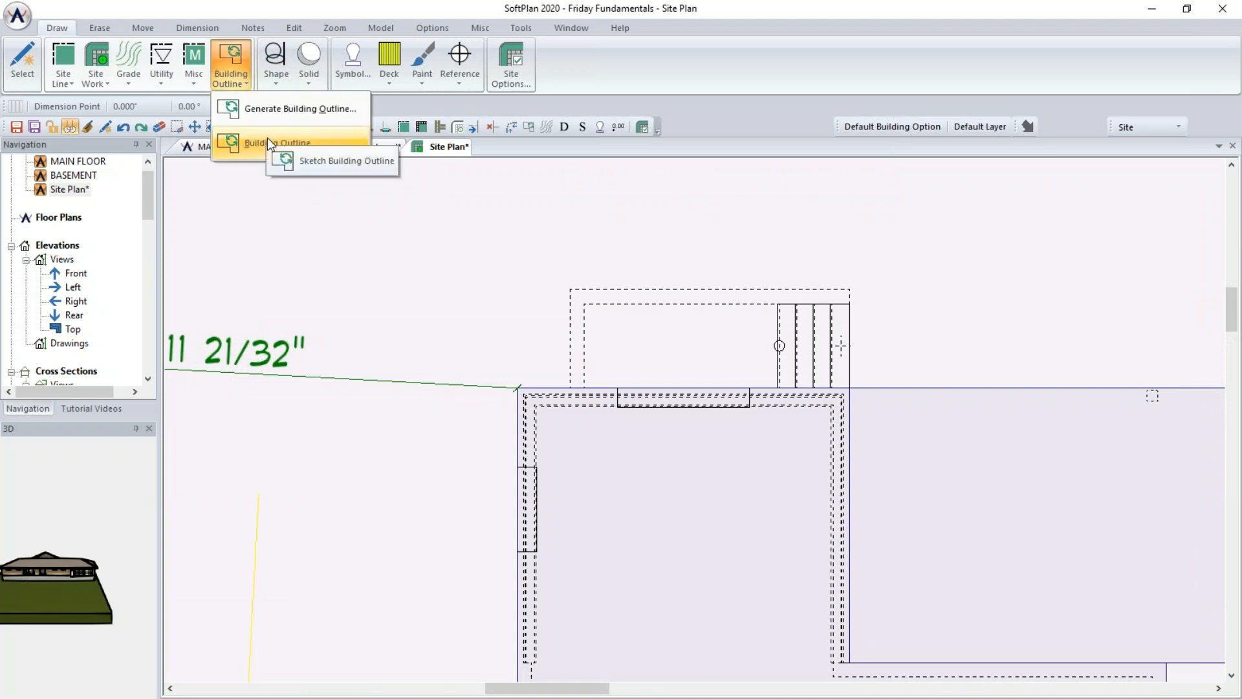
pyautogui.click(267, 141)
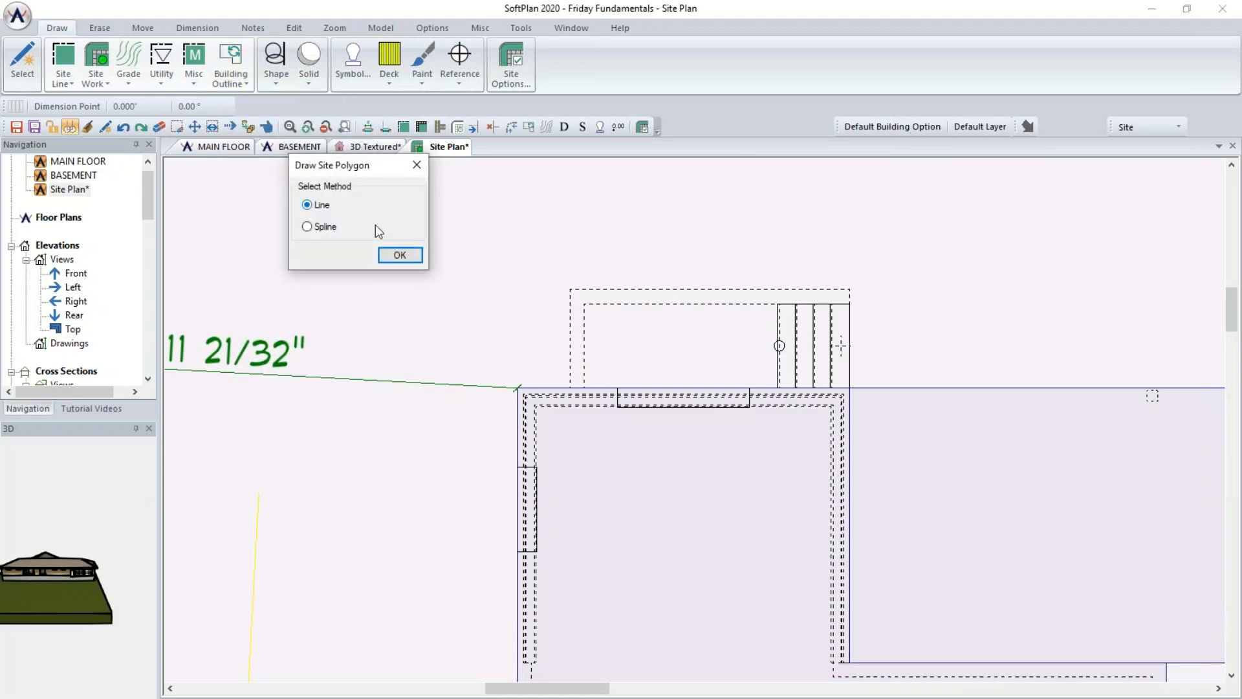
pyautogui.click(400, 255)
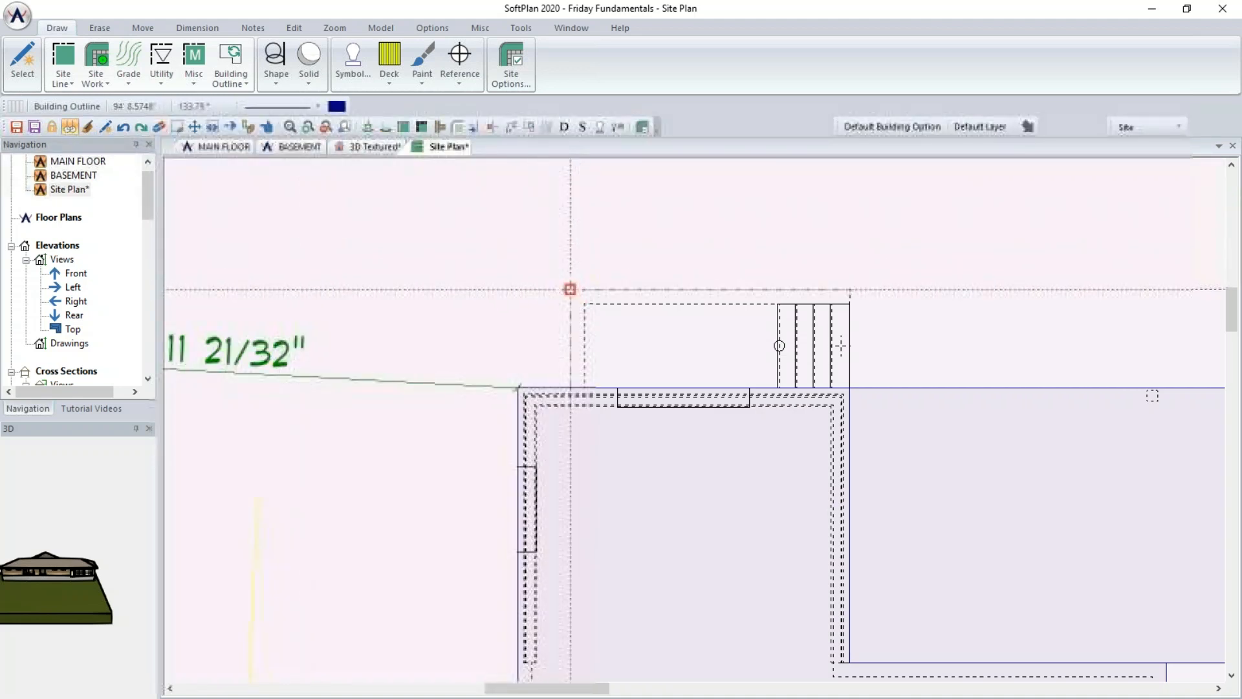
pyautogui.click(570, 289)
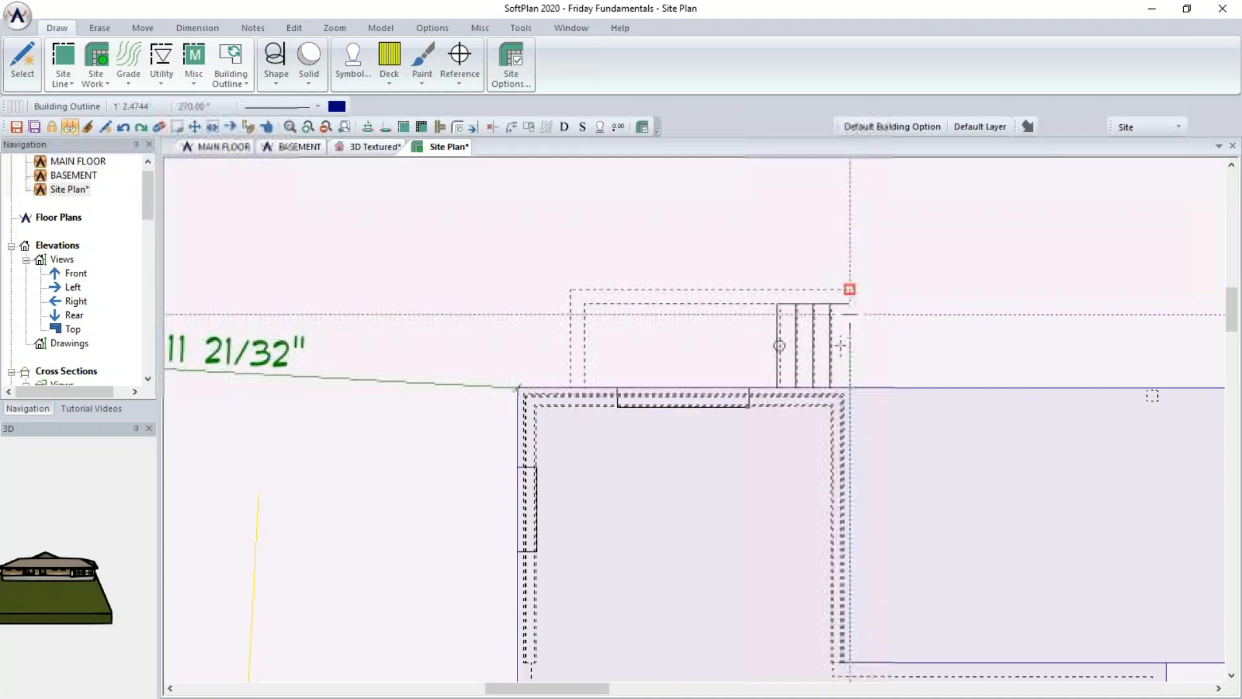
pyautogui.click(850, 388)
pyautogui.click(570, 387)
pyautogui.click(570, 289)
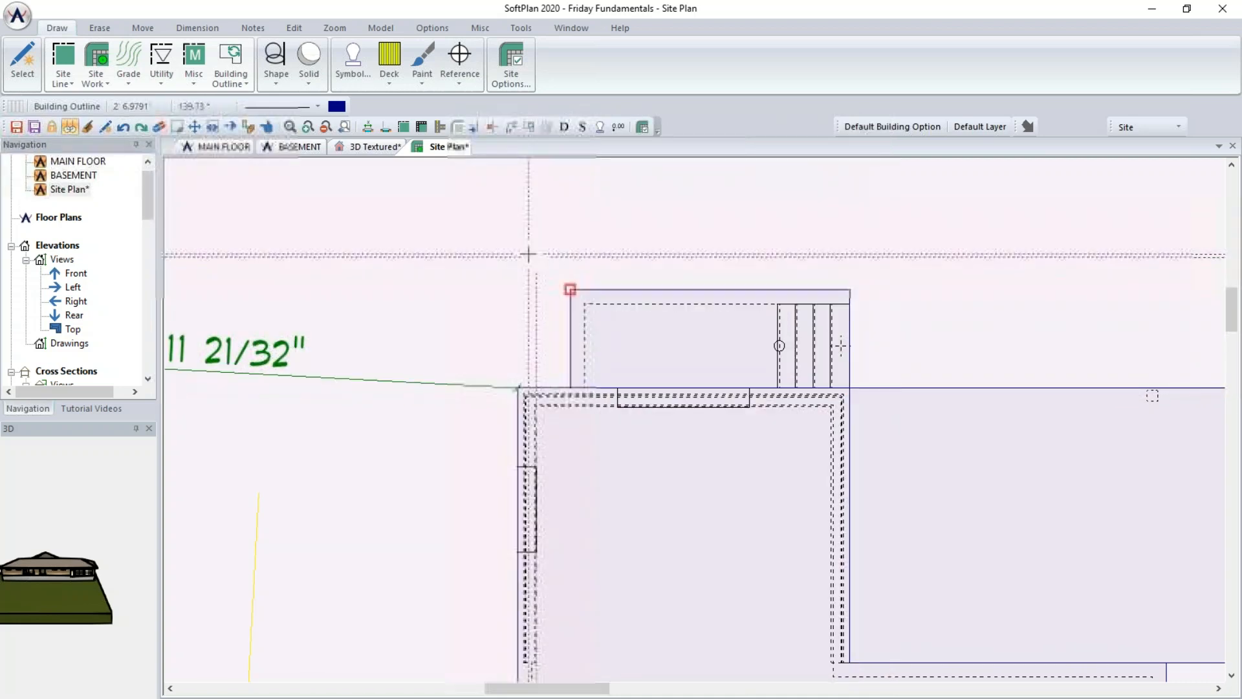
# - Check the walkout stair area in the 3D textured view
pyautogui.click(337, 146)
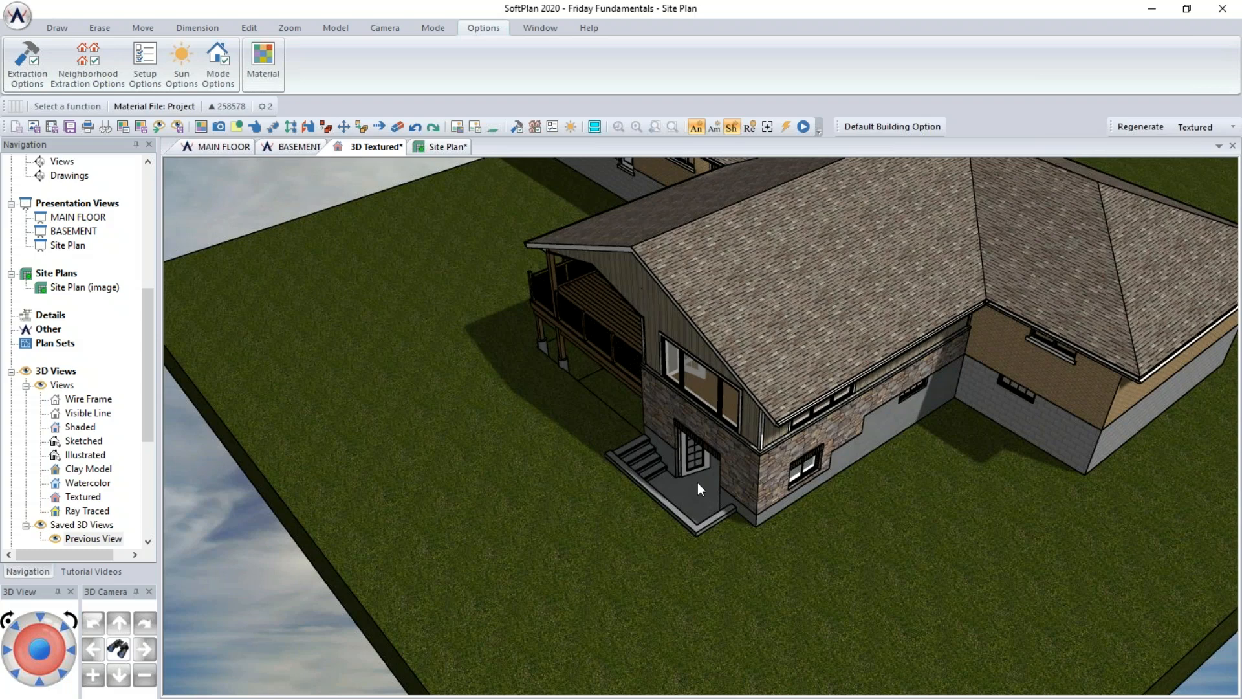
pyautogui.moveTo(573, 403); pyautogui.dragTo(717, 384)
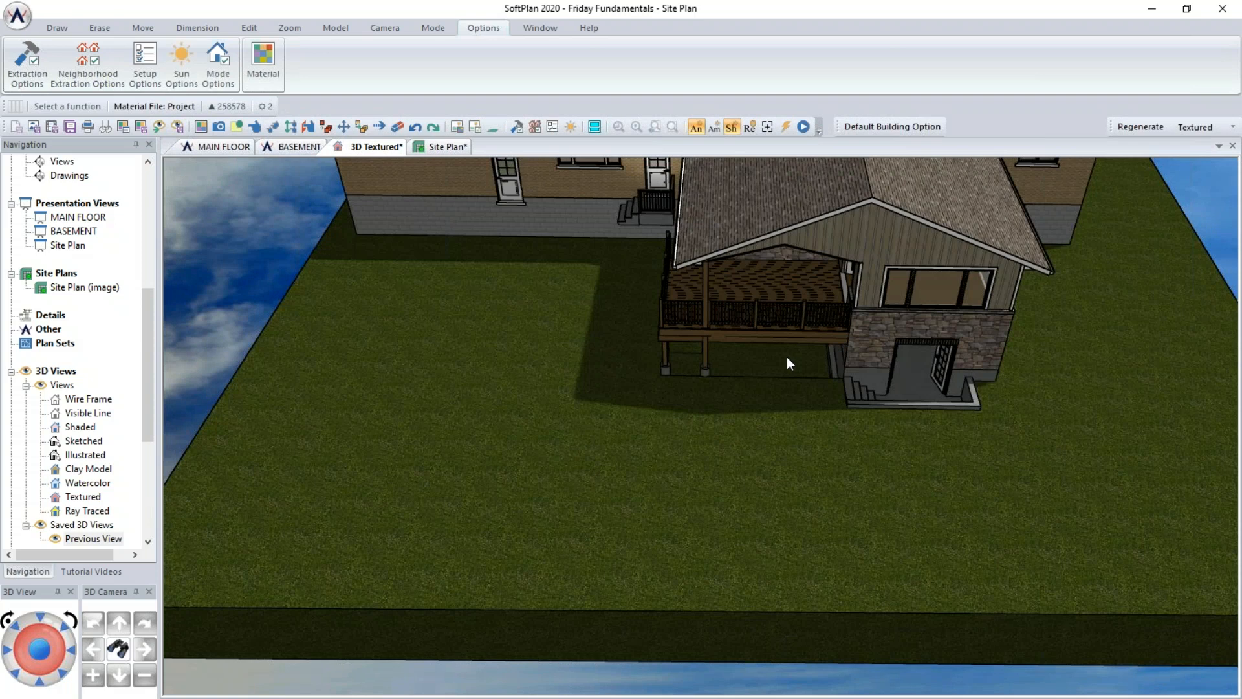
pyautogui.click(435, 147)
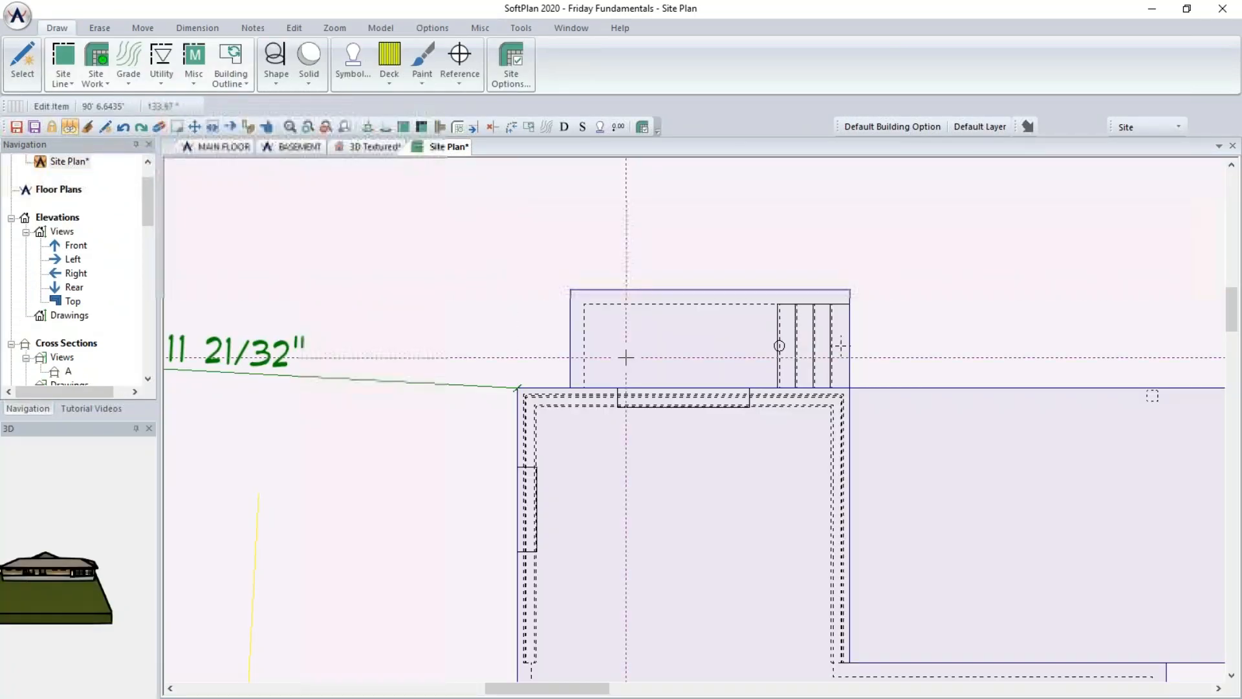
# - Turn off Cuts for the rear building outline beside the stair area
pyautogui.scroll(-3, 794, 496)
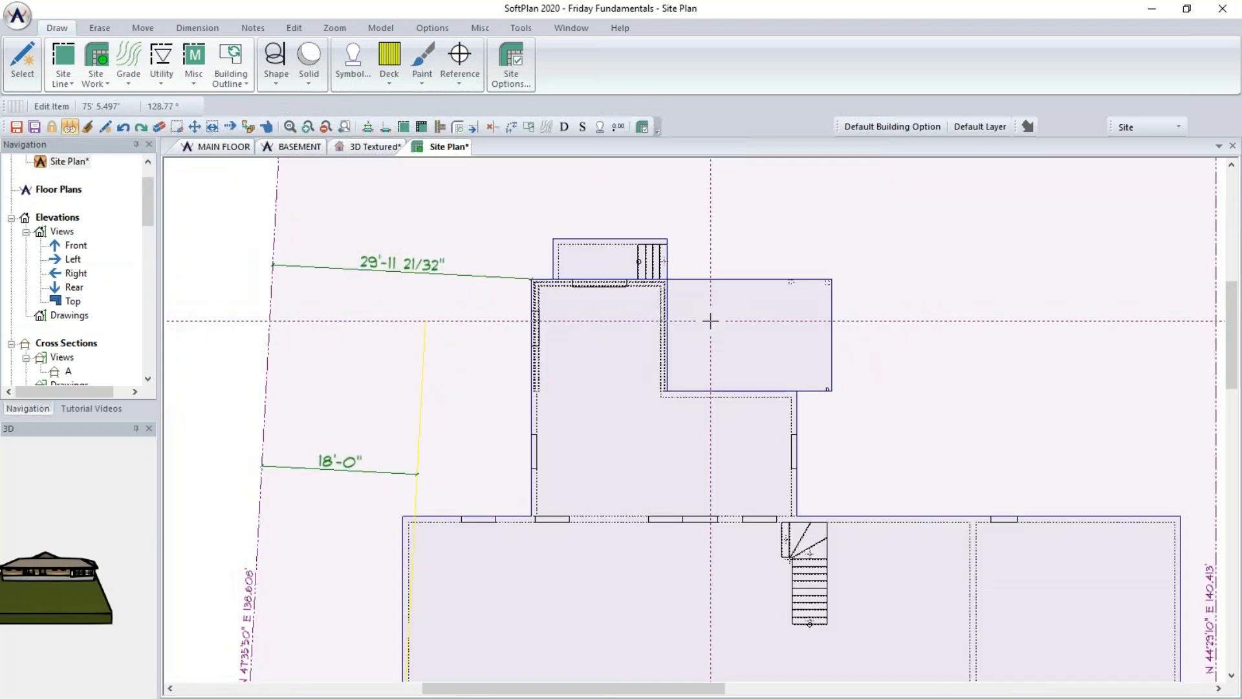
pyautogui.click(731, 331)
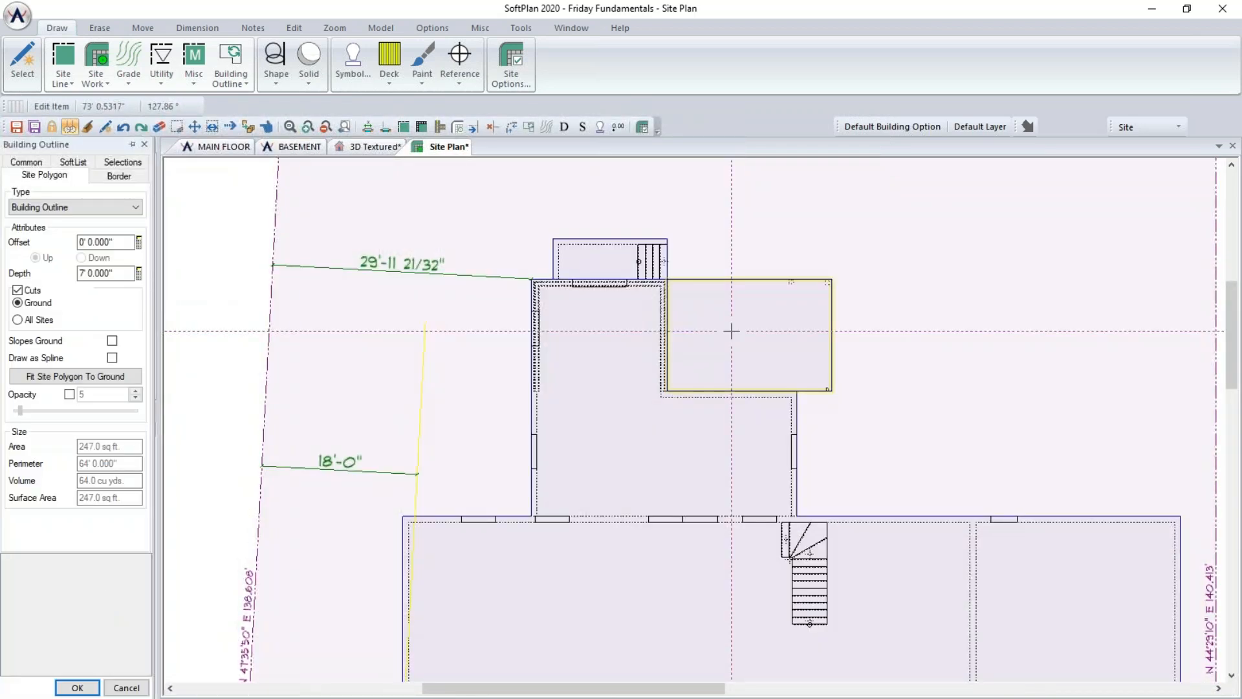
pyautogui.click(17, 291)
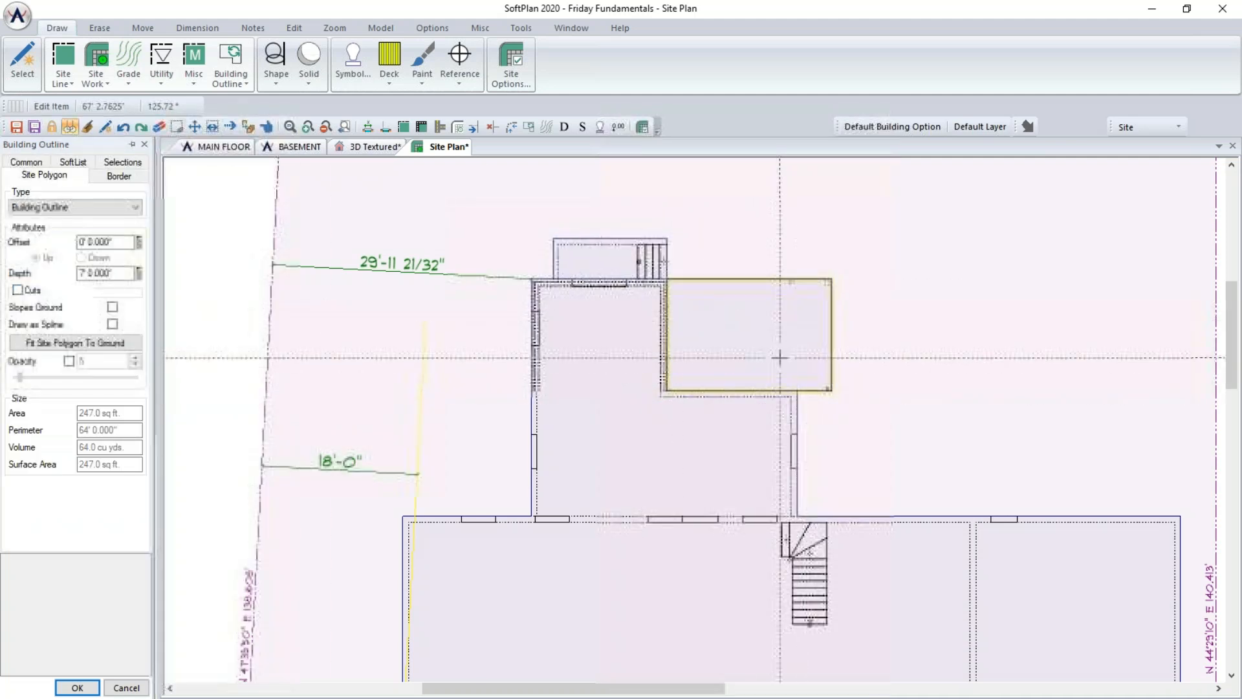
# - Orbit the 3D textured view to check the ground around the rear of the house
pyautogui.click(374, 146)
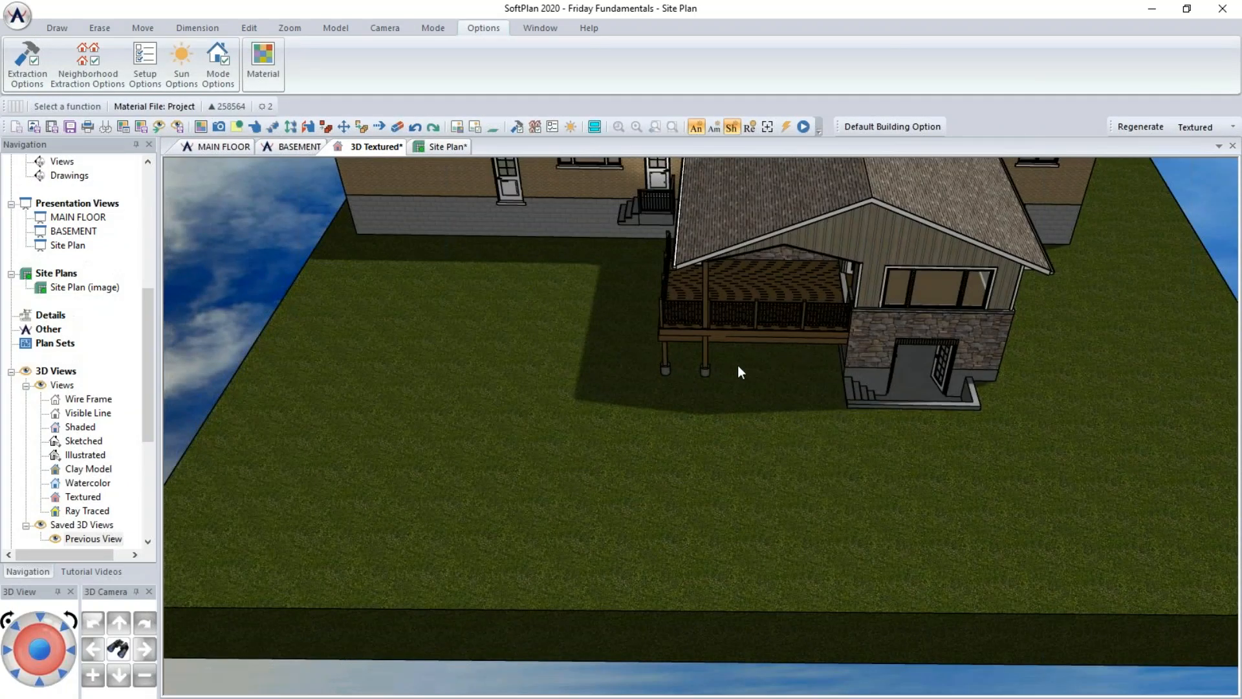
pyautogui.moveTo(1078, 413); pyautogui.dragTo(988, 471, button='middle')
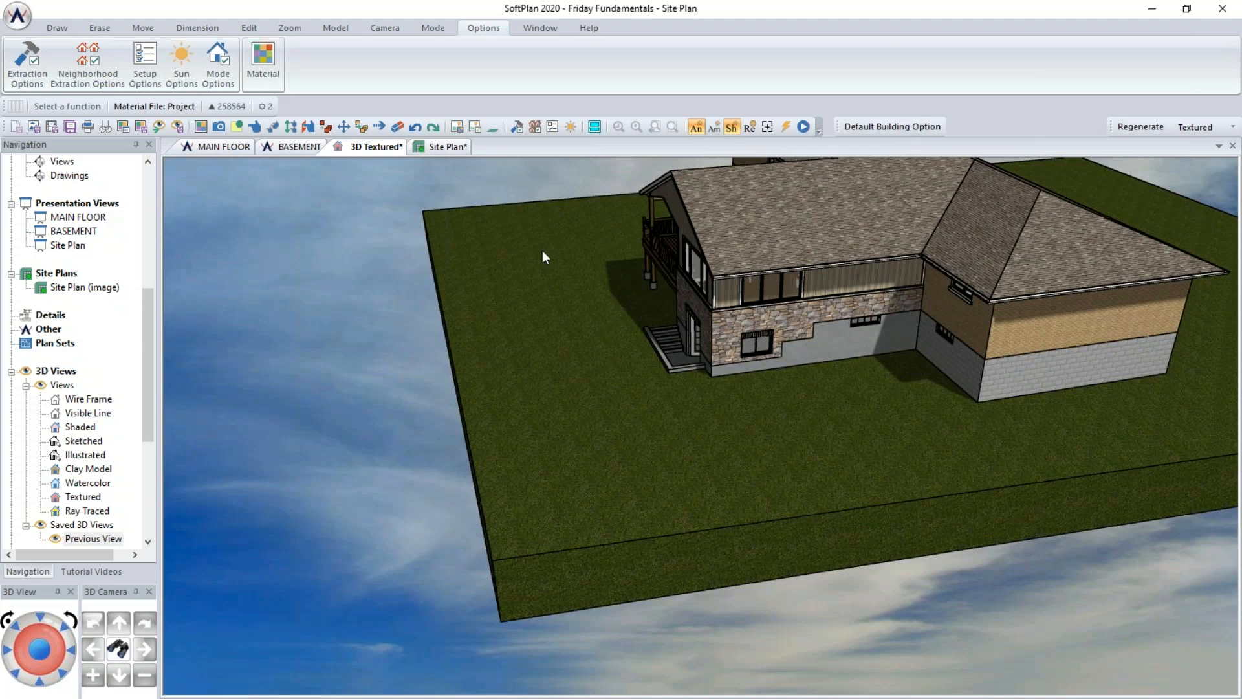
pyautogui.click(438, 147)
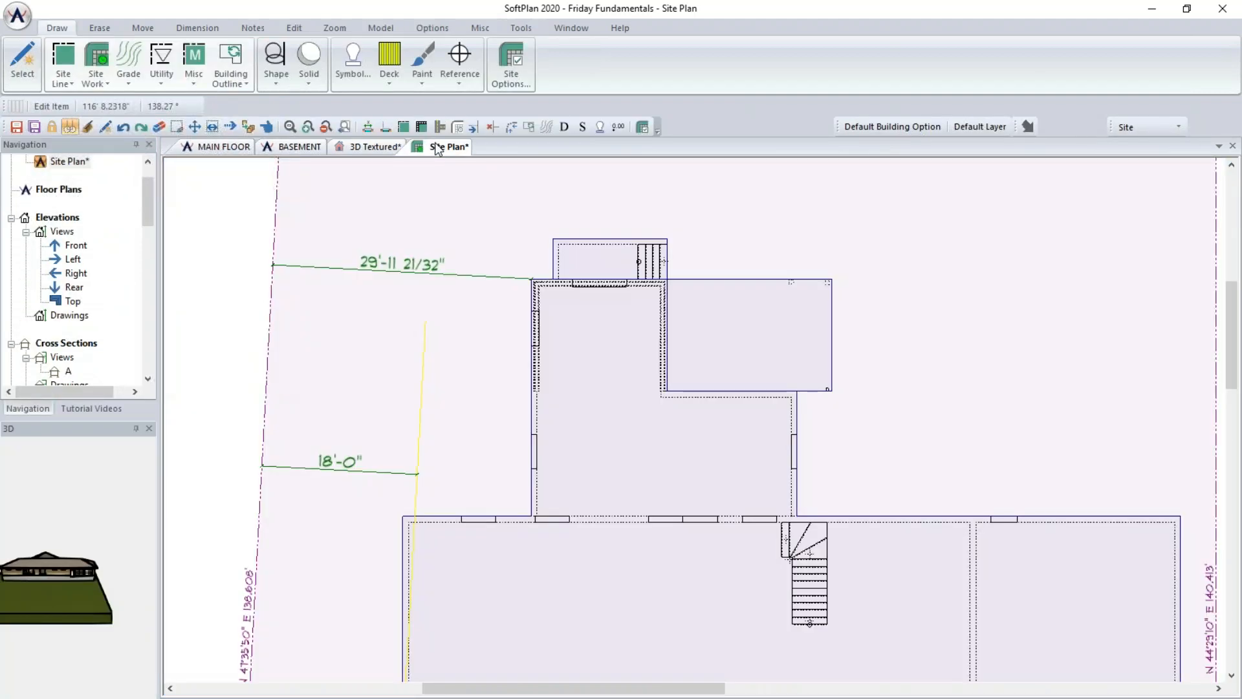
# - Set the property shot-point elevation at both front building corners to 4.833' Up
pyautogui.moveTo(785, 430); pyautogui.dragTo(696, 269, button='middle')
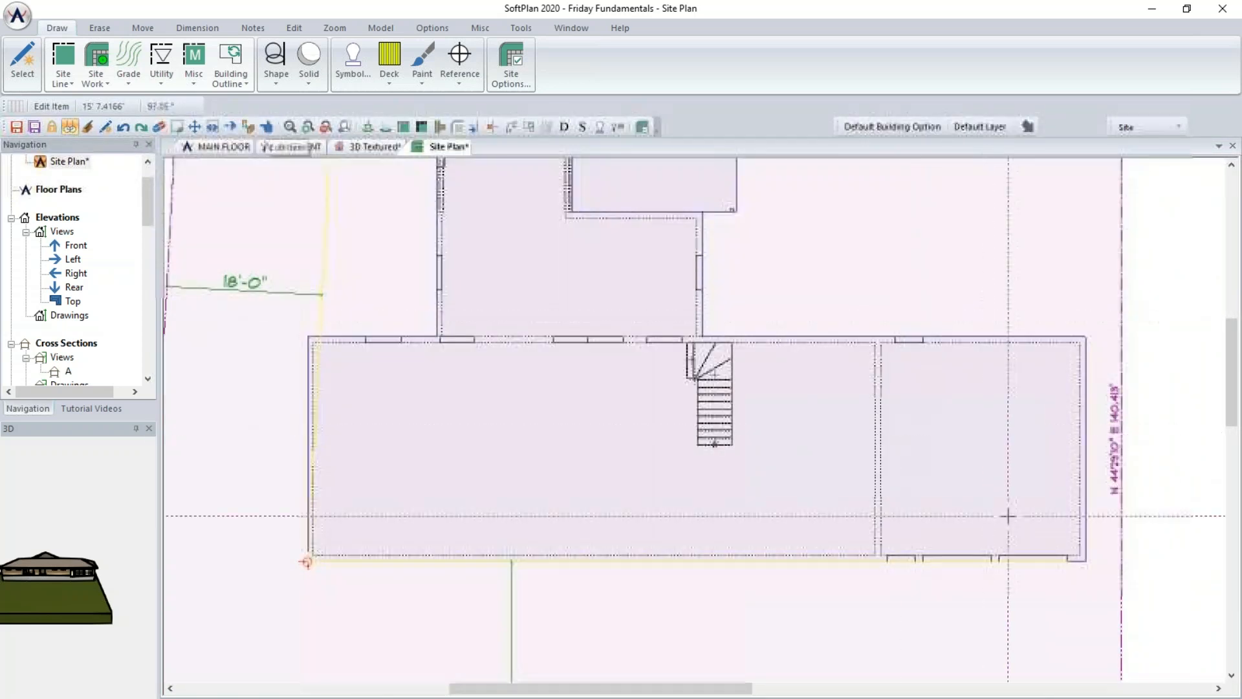
pyautogui.click(307, 563)
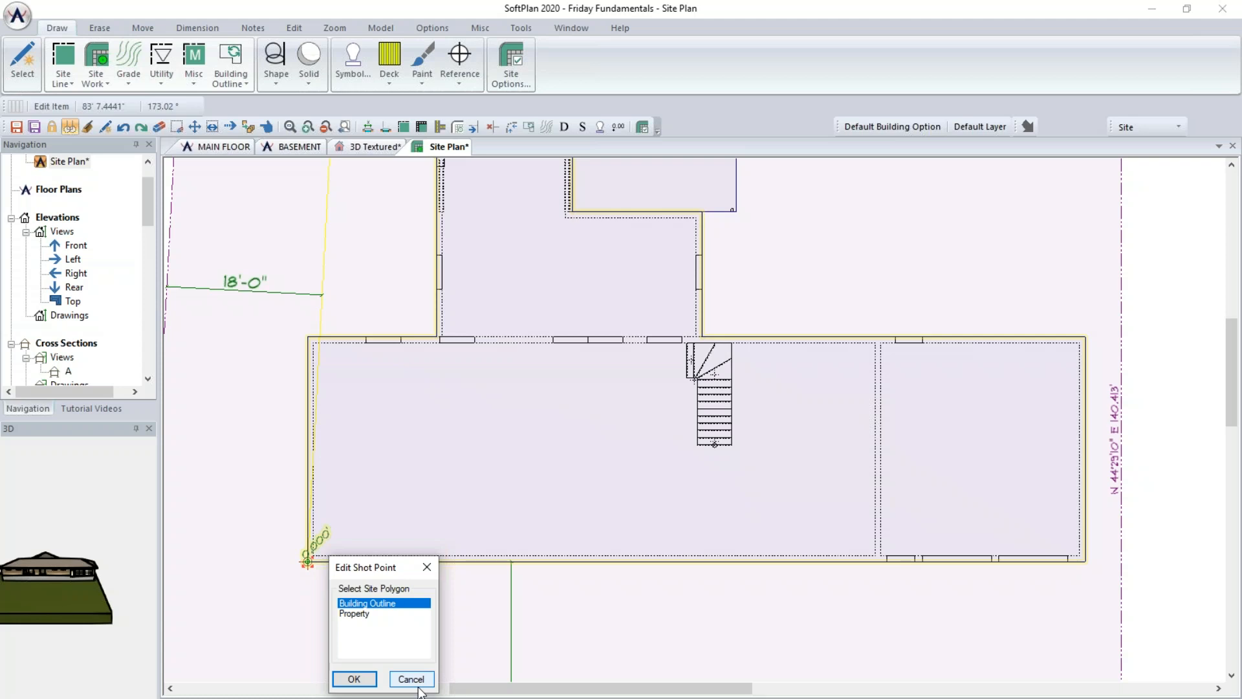
pyautogui.click(347, 614)
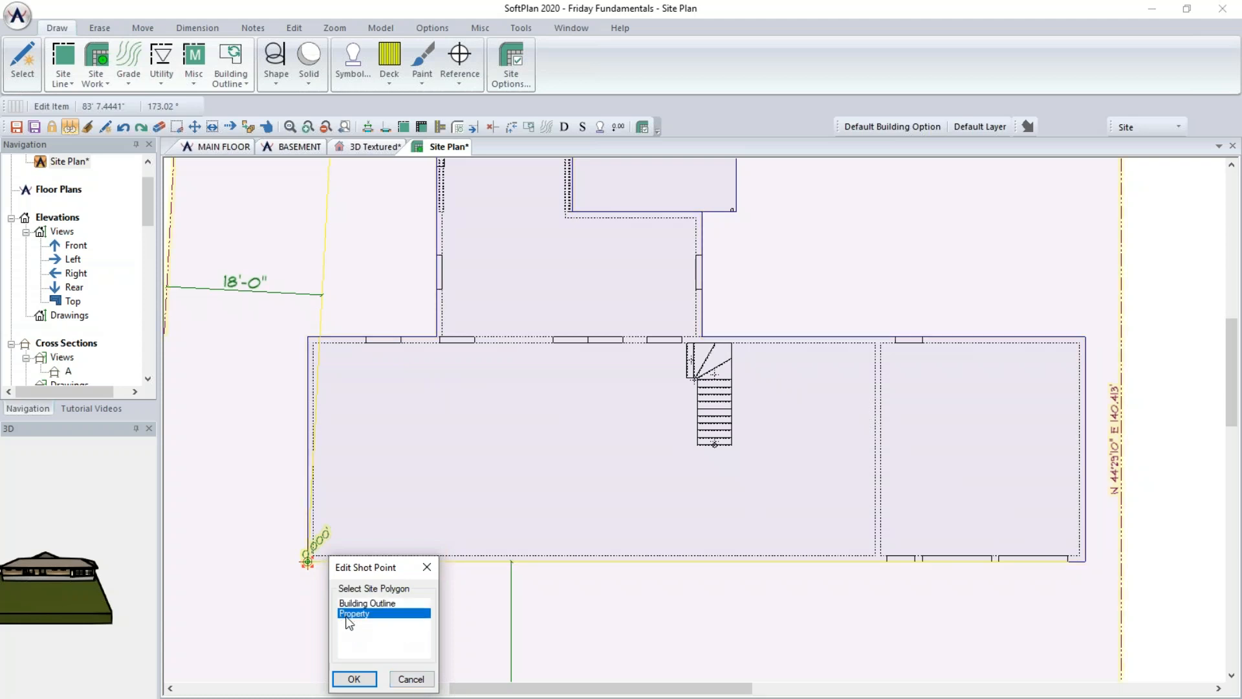
pyautogui.click(366, 680)
pyautogui.write("4.833'")
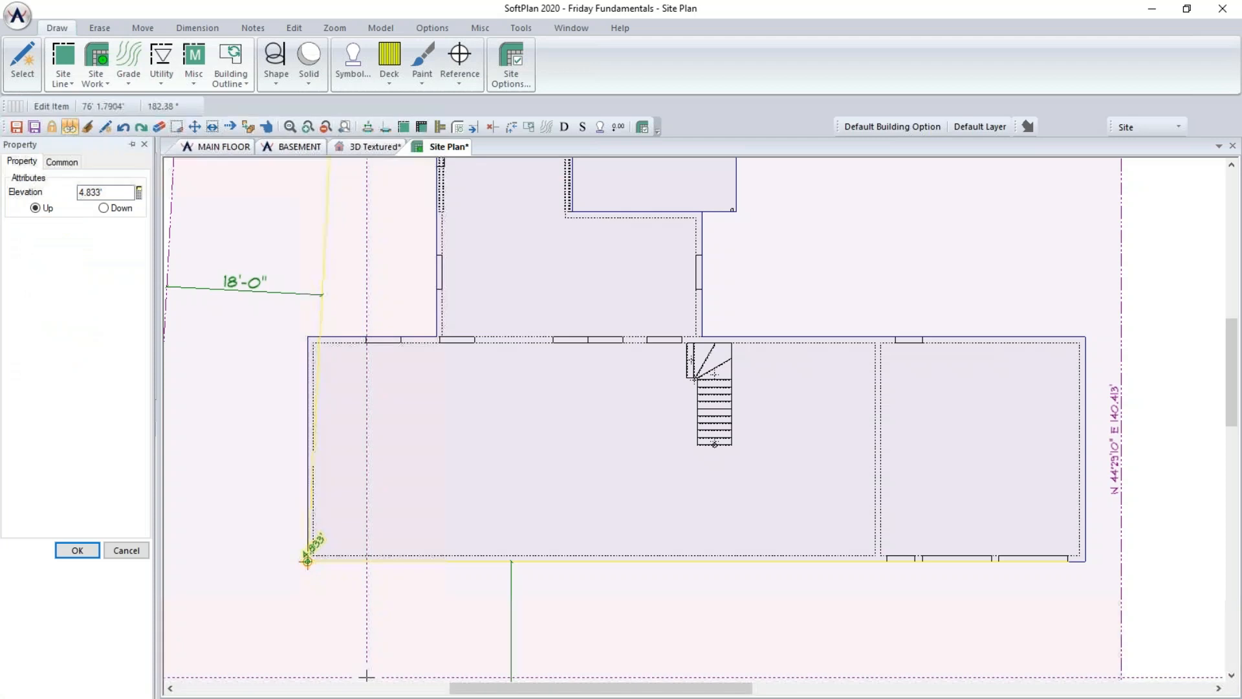
pyautogui.click(1086, 562)
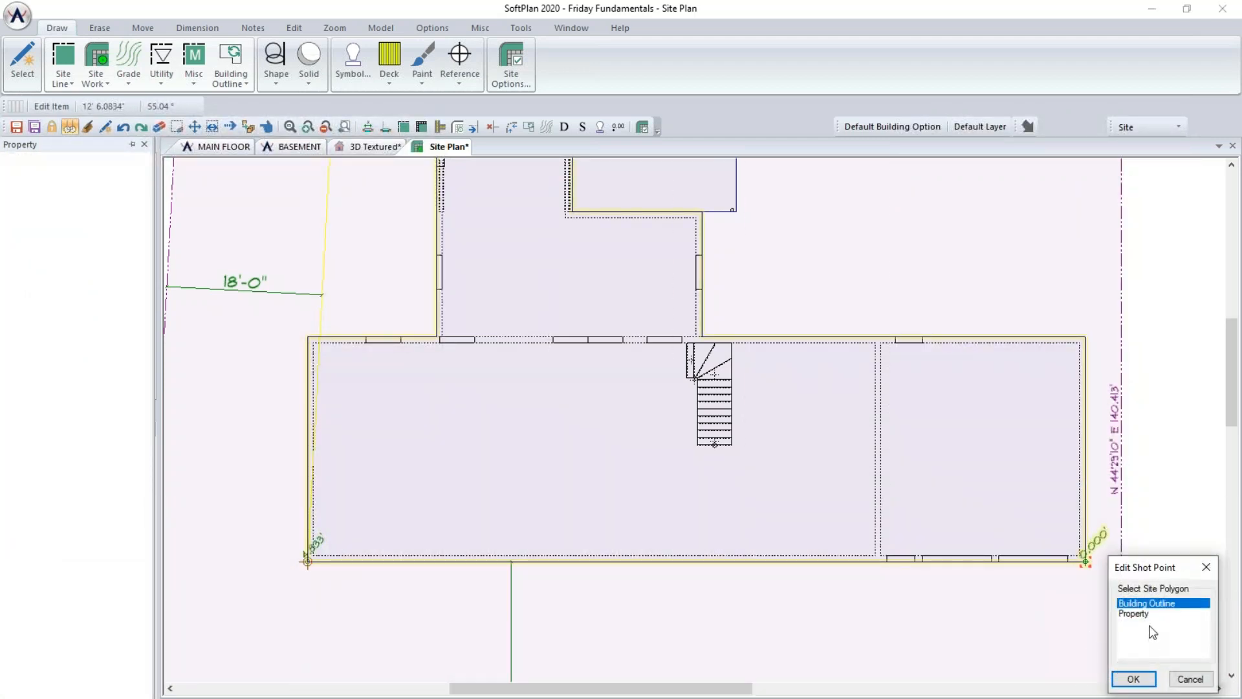
pyautogui.click(1133, 614)
pyautogui.click(1133, 678)
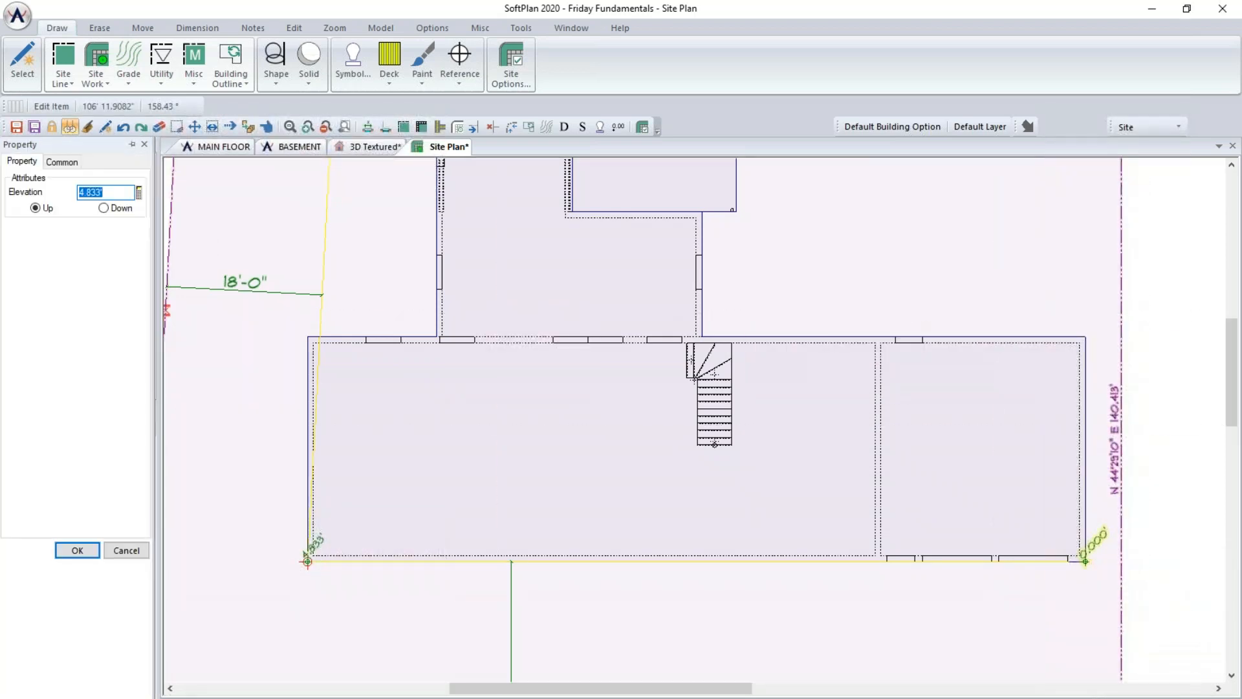
pyautogui.click(89, 552)
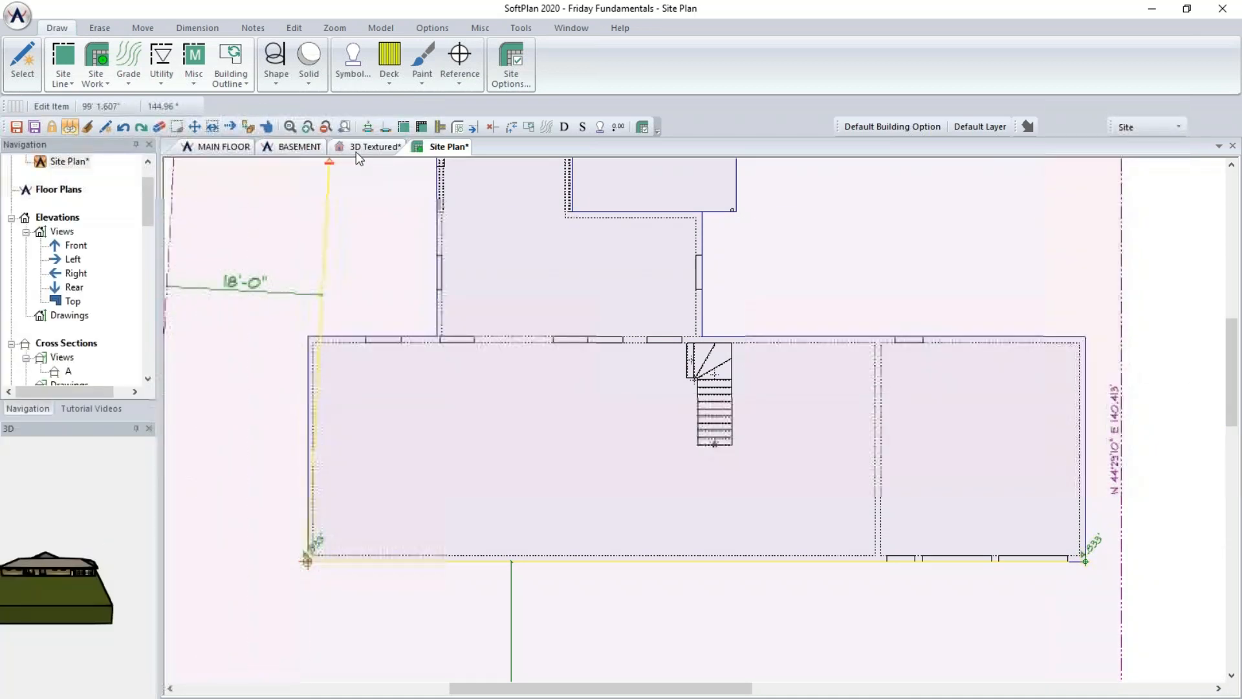
# - Orbit the 3D textured view to check the sloped ground
pyautogui.click(364, 152)
pyautogui.moveTo(841, 394); pyautogui.dragTo(654, 438)
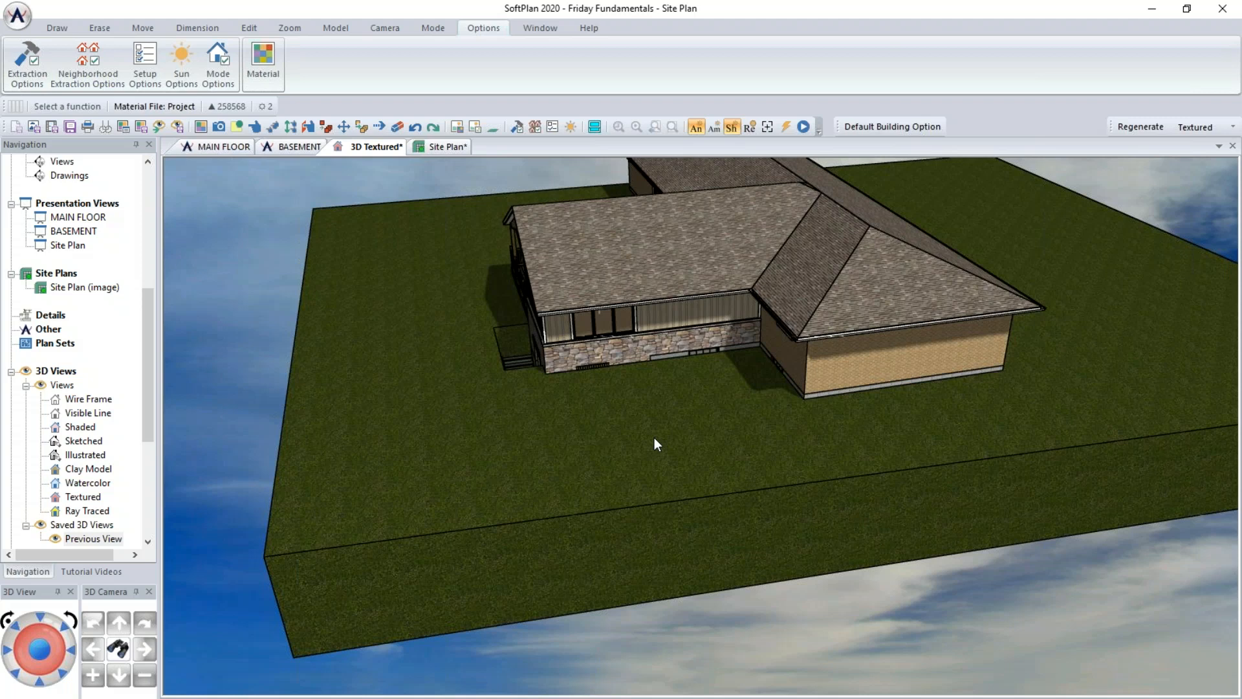
pyautogui.click(433, 146)
# - Set the property shot-point elevation at both corners of the rear stair outline to 0
pyautogui.scroll(2, 499, 458)
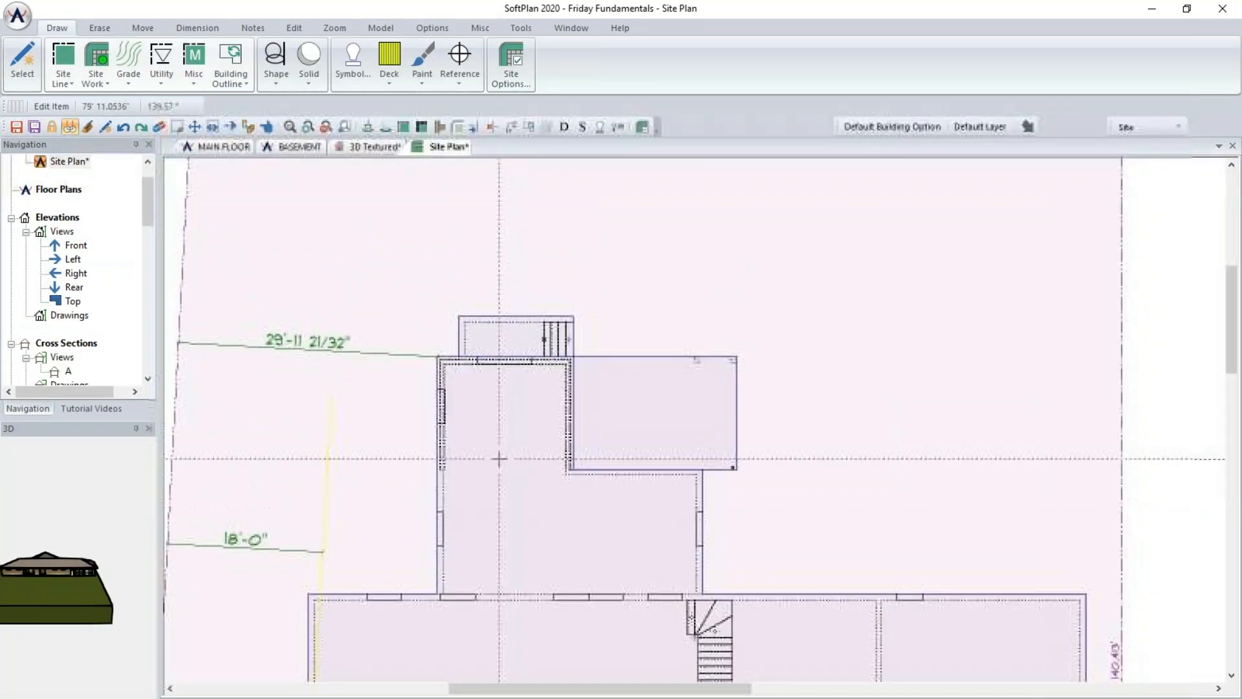
pyautogui.click(458, 315)
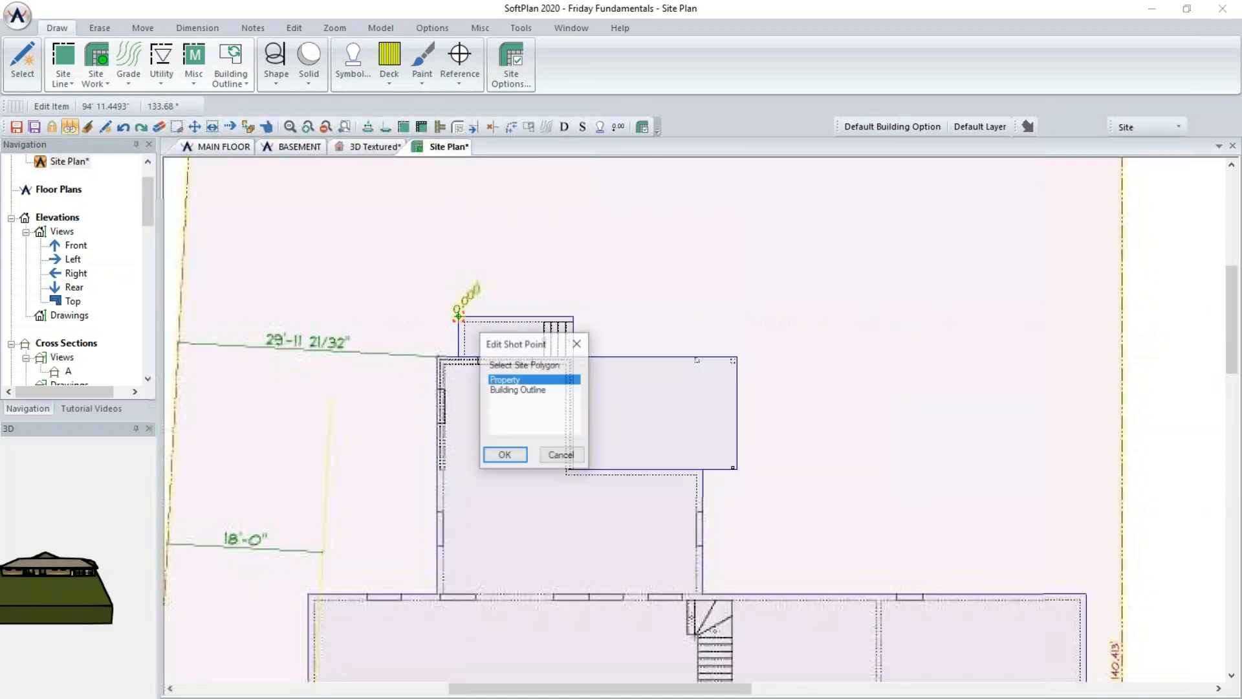
pyautogui.click(504, 456)
pyautogui.click(82, 192)
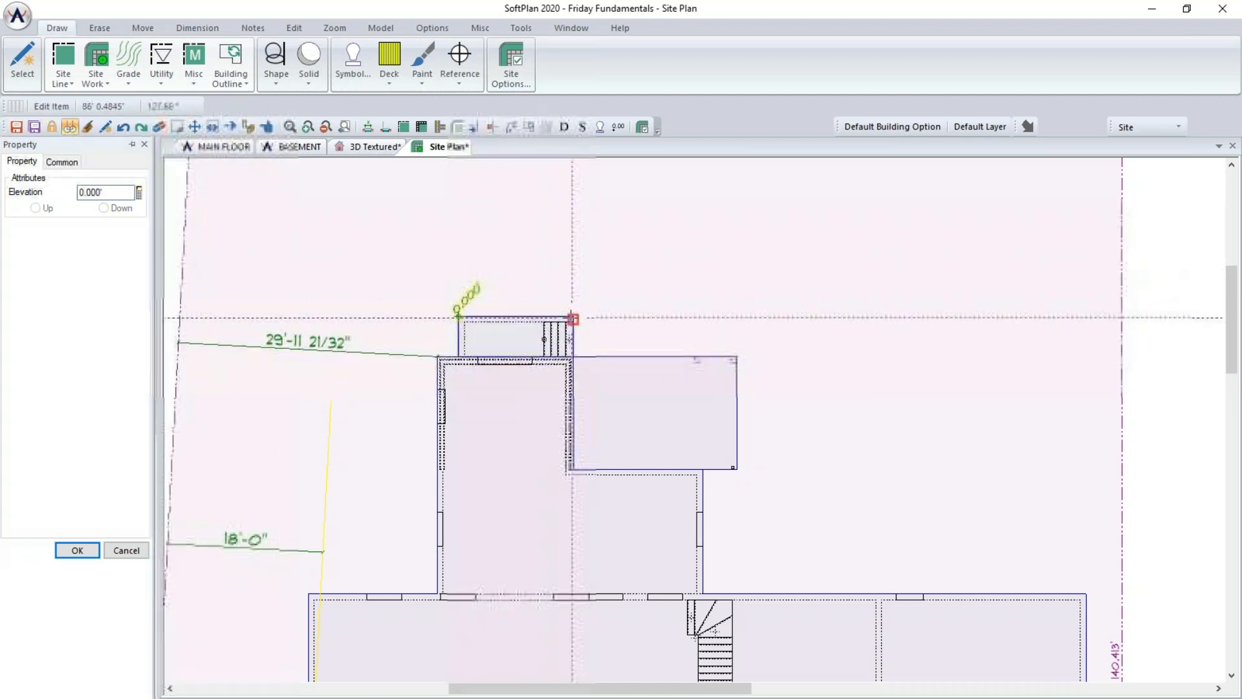
pyautogui.click(573, 319)
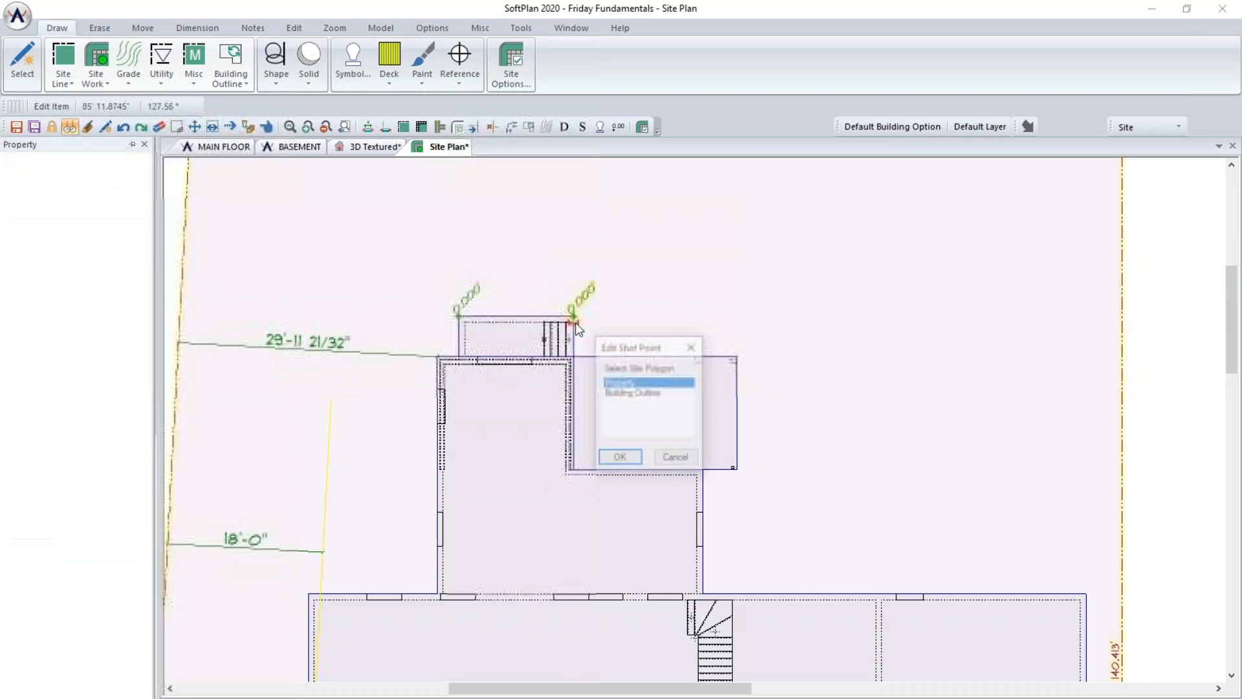
pyautogui.click(619, 458)
pyautogui.write("0.000'")
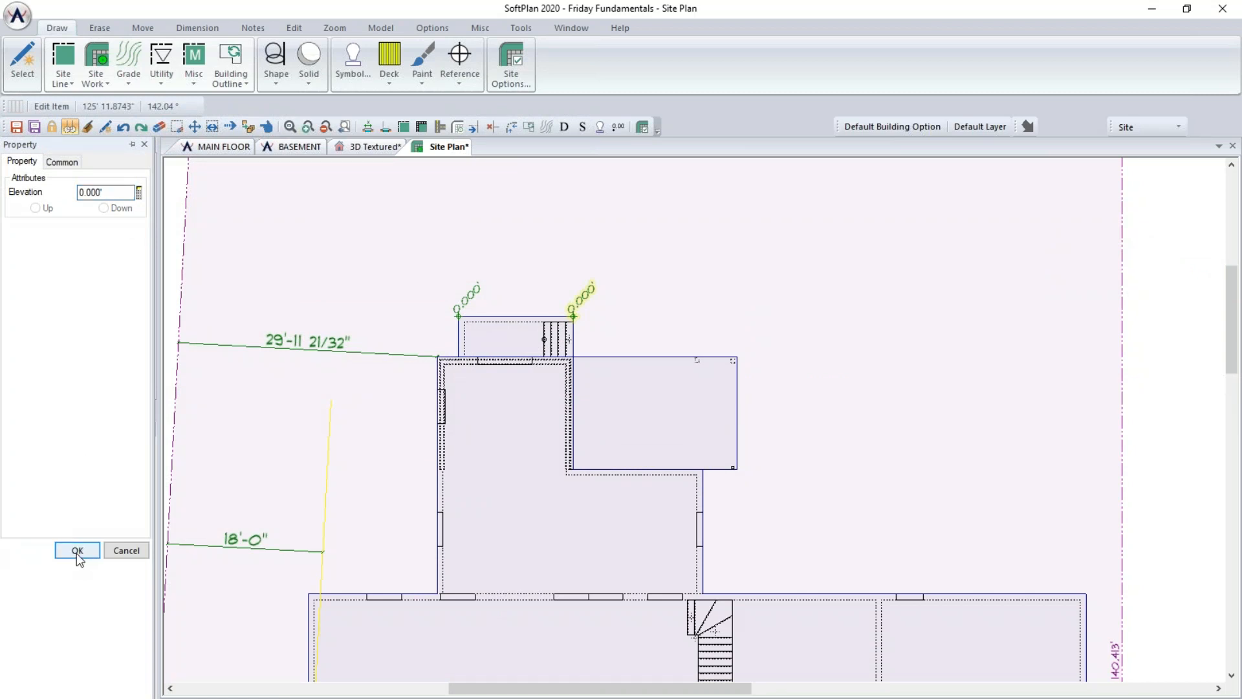
pyautogui.click(77, 551)
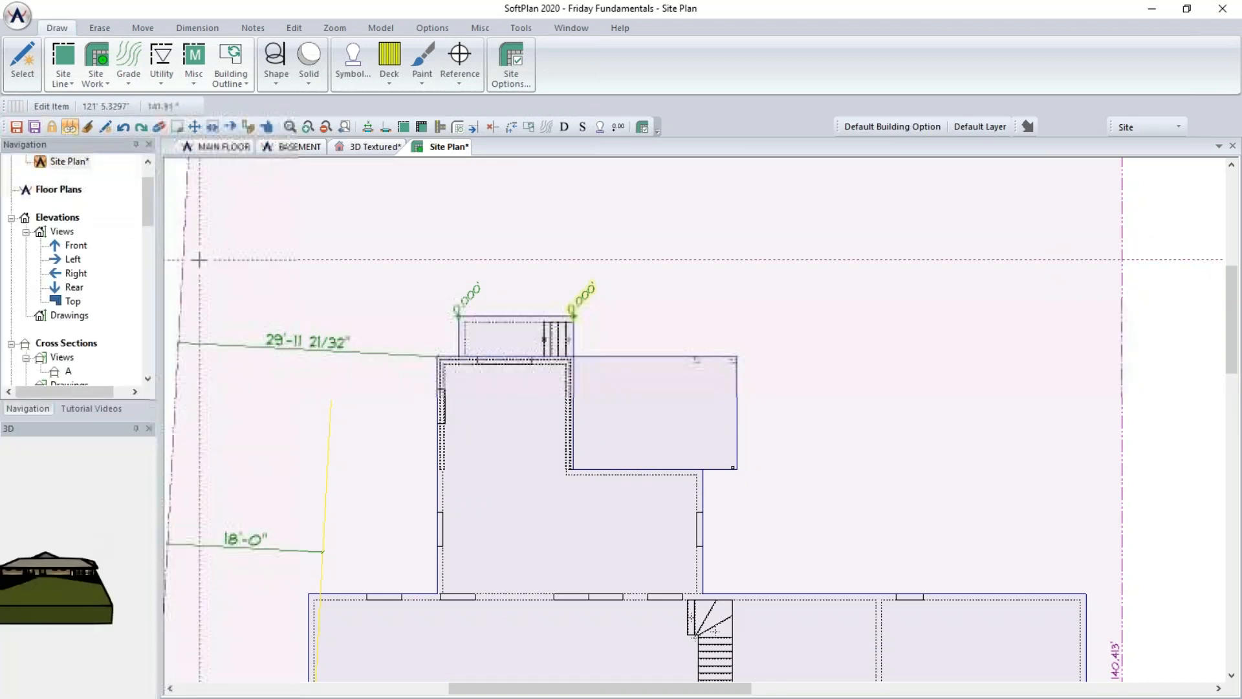
# - Switch to the 3D textured view to check the grading, then return to the site plan
pyautogui.click(365, 147)
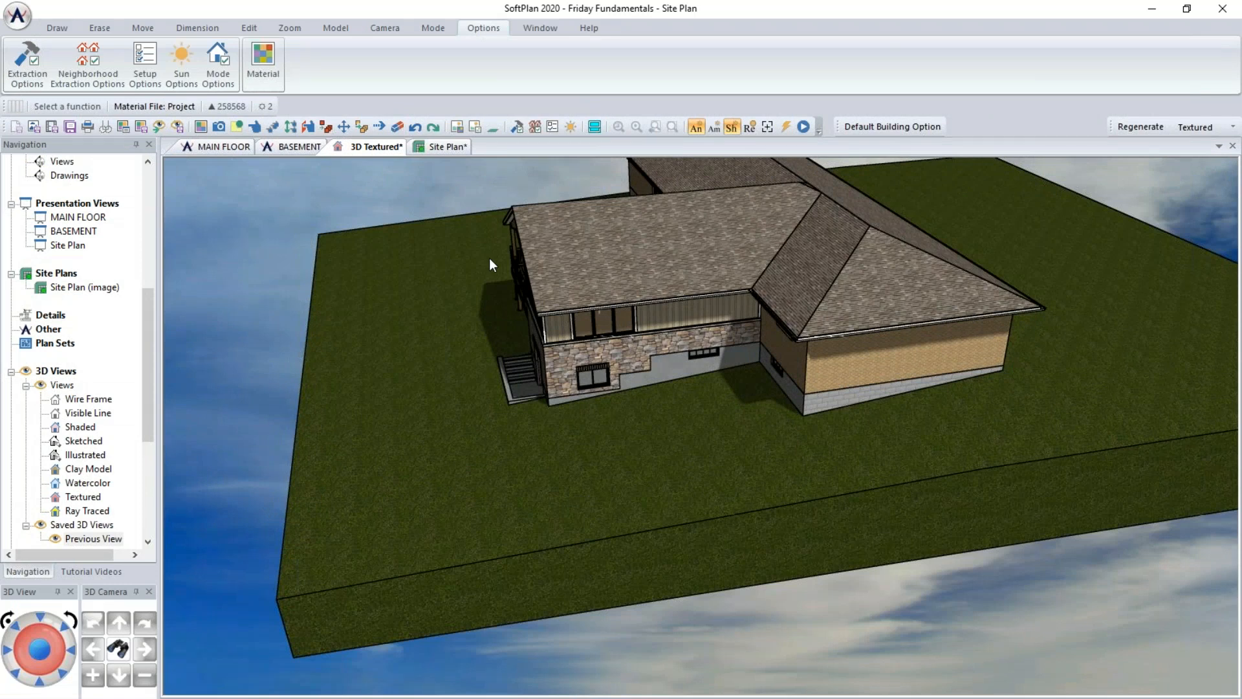
pyautogui.click(433, 148)
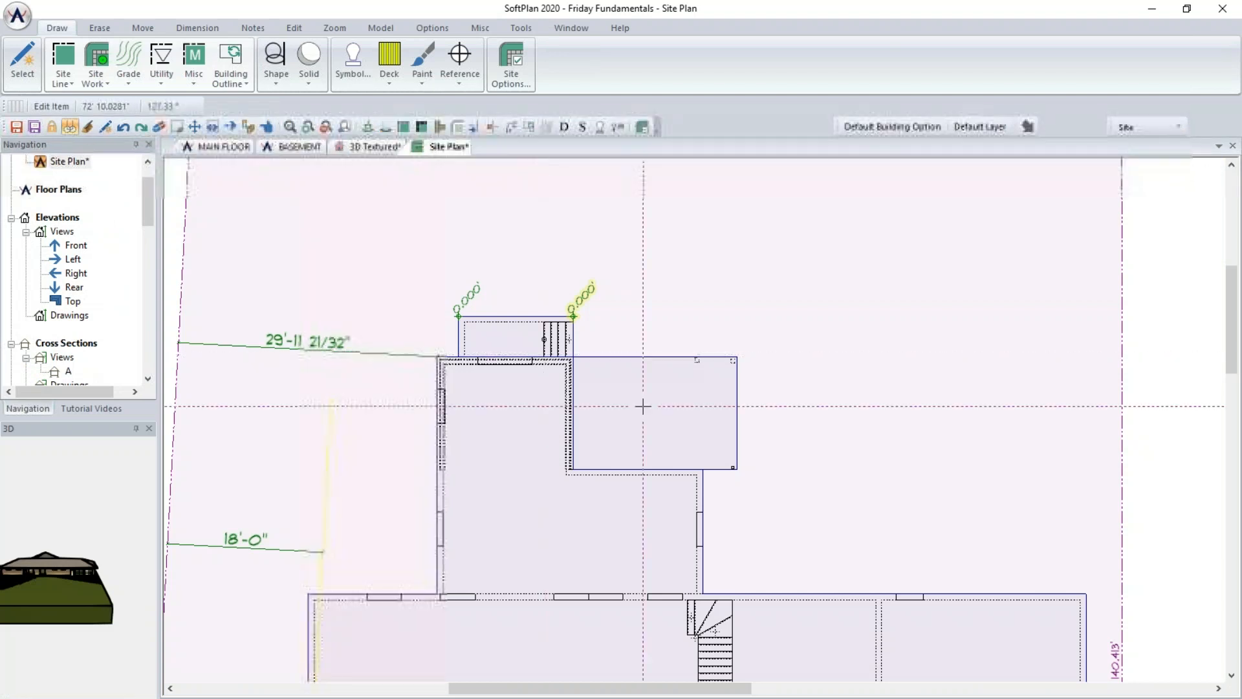
# - Set the property shot-point elevation at the two rear corners of the main house to 4.333' Up
pyautogui.scroll(-3, 826, 313)
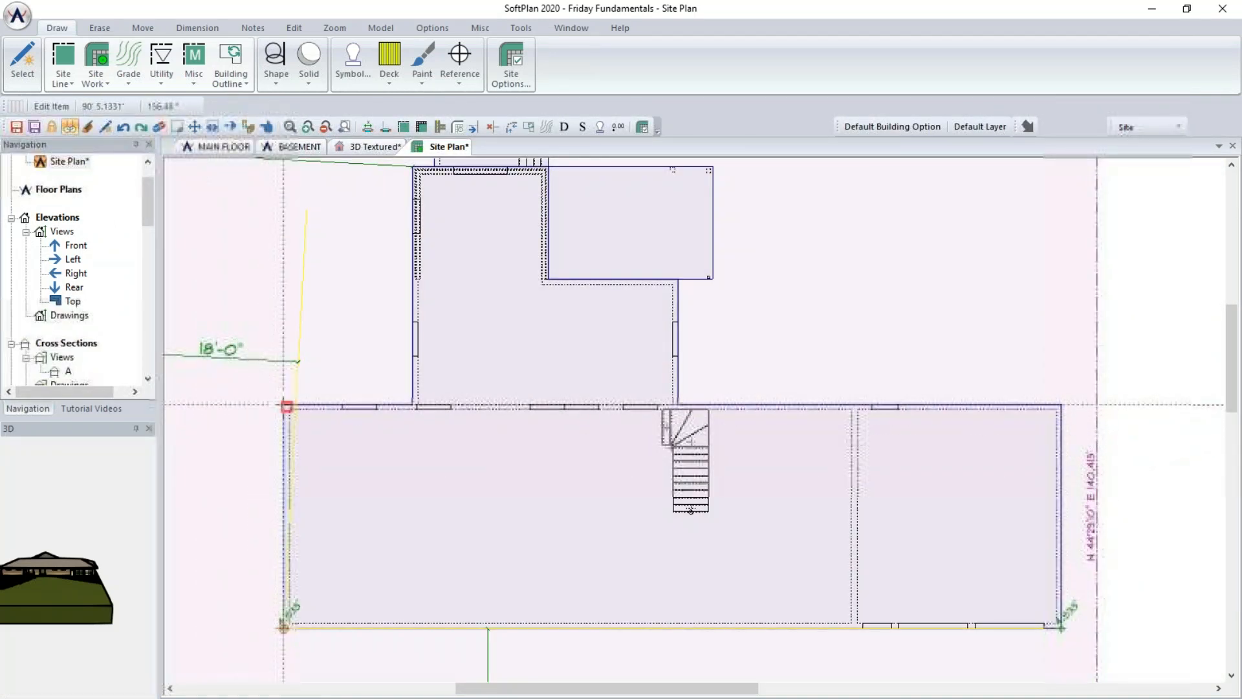
pyautogui.click(287, 406)
pyautogui.click(344, 479)
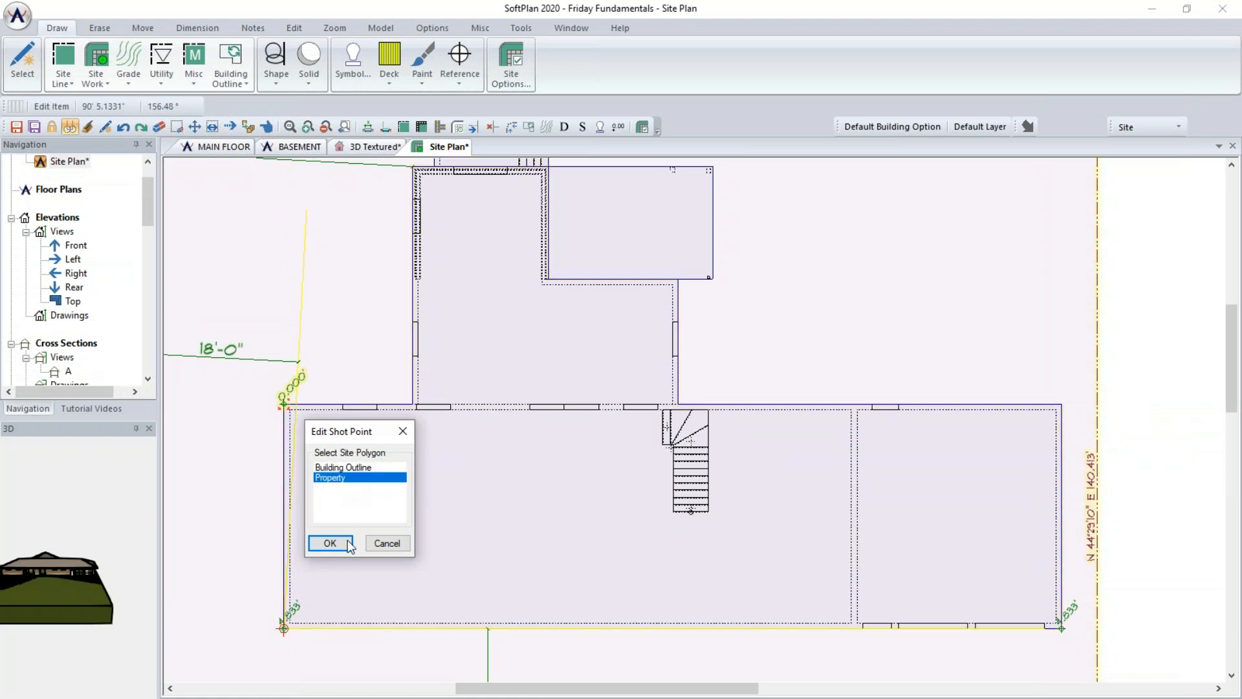
pyautogui.click(345, 549)
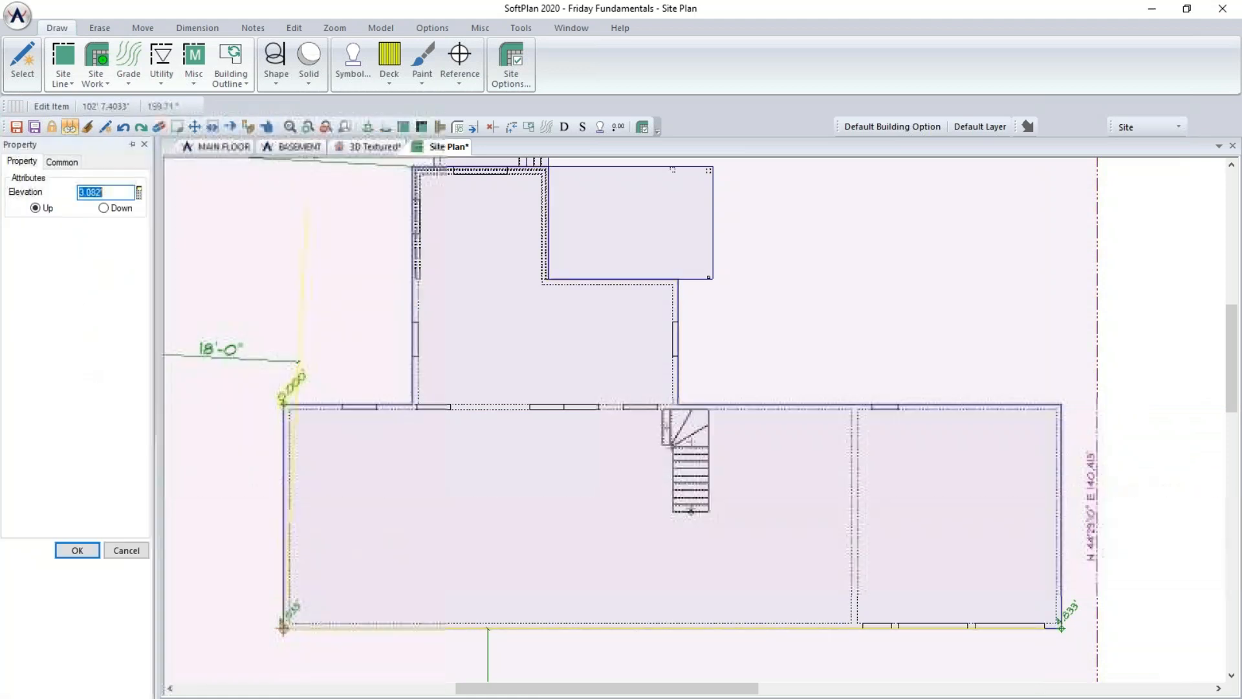
pyautogui.write("4.333'")
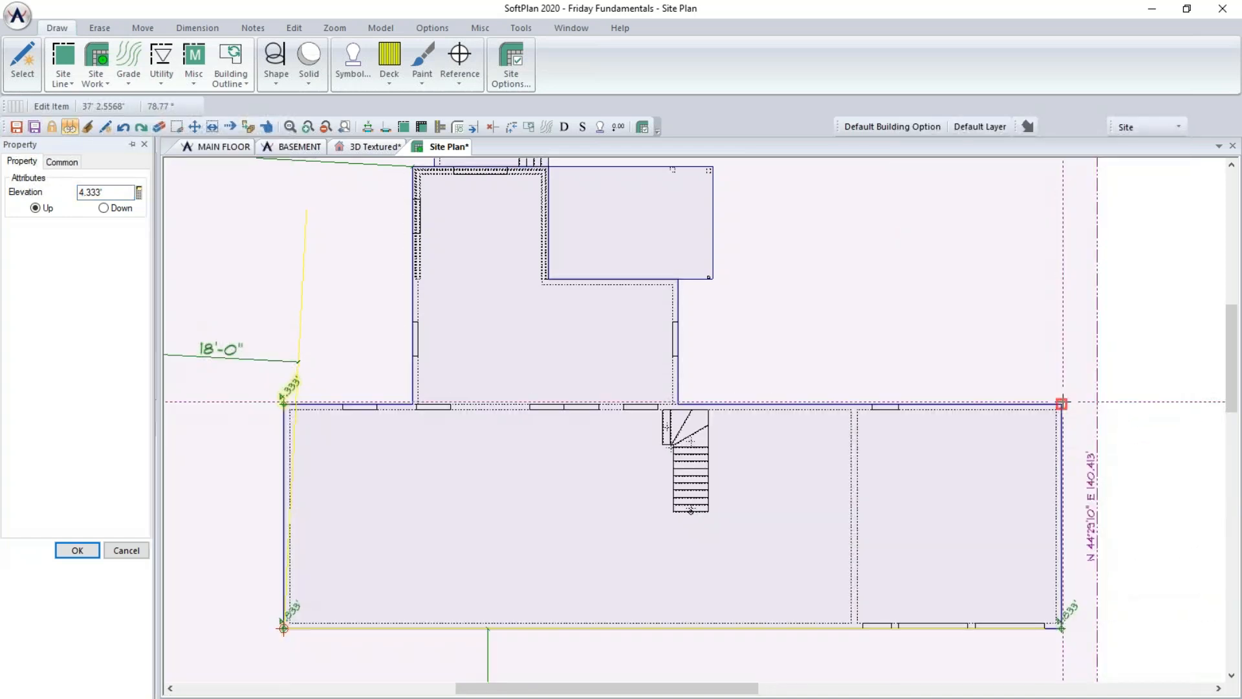
pyautogui.click(1062, 404)
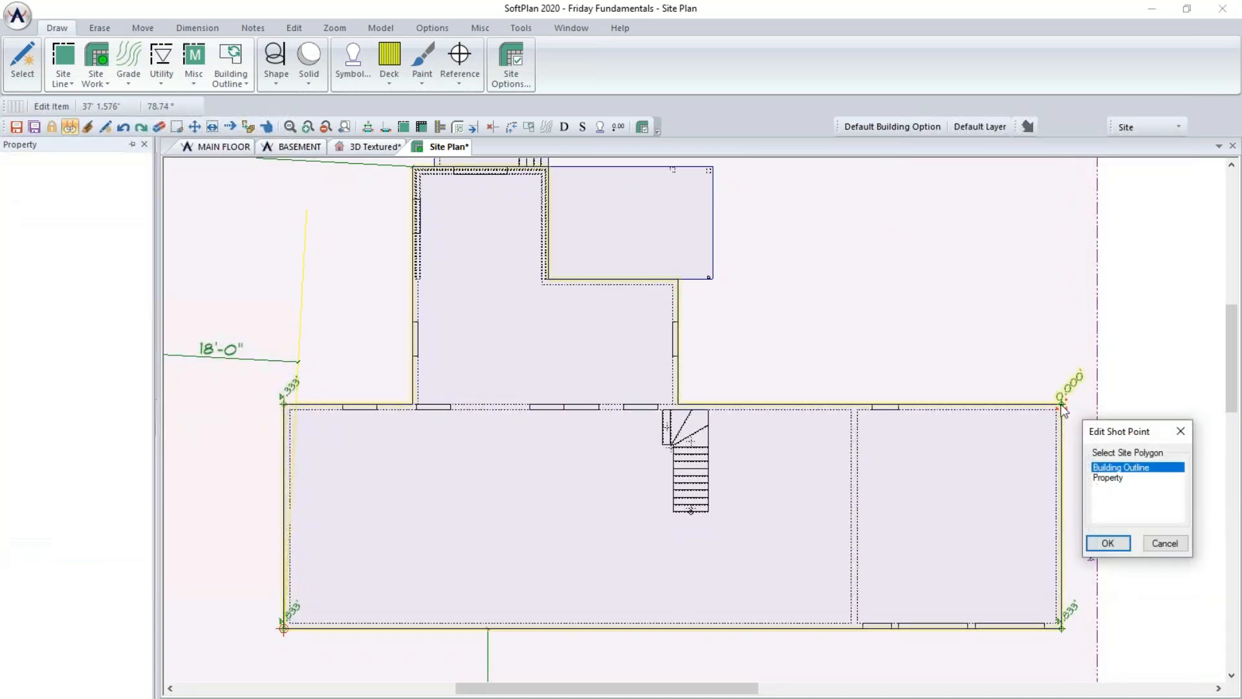
pyautogui.click(1108, 478)
pyautogui.click(1107, 543)
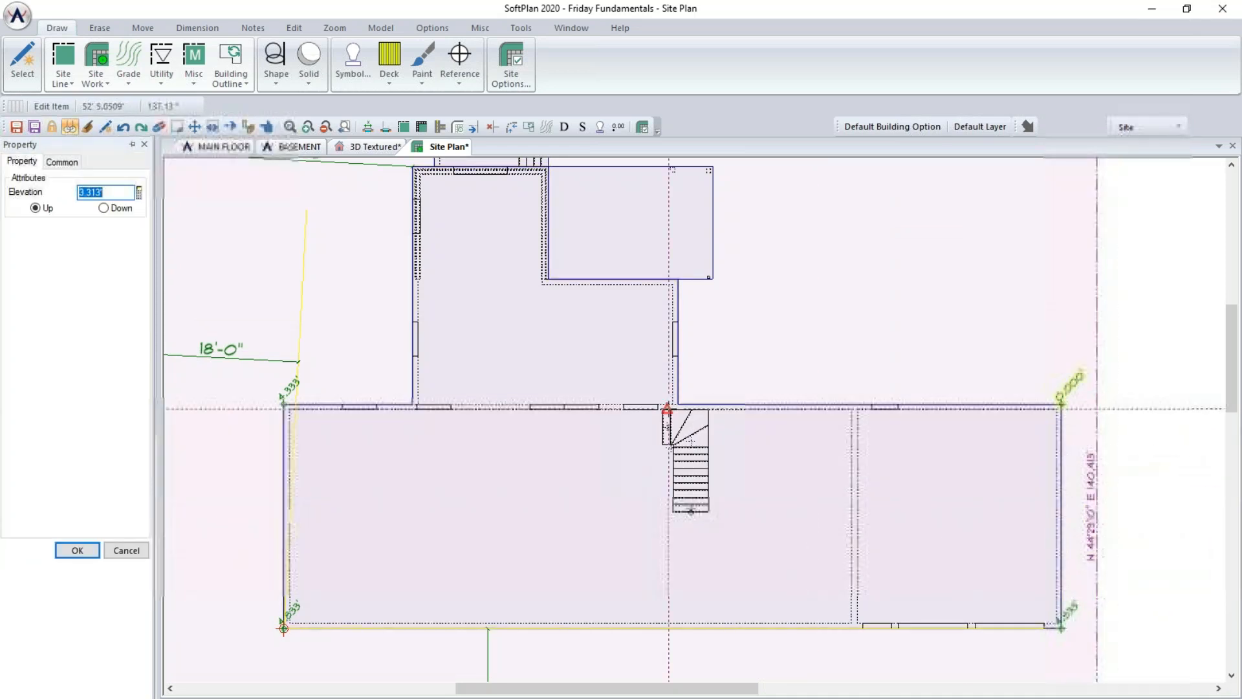
pyautogui.write('4.333')
pyautogui.press('Return')
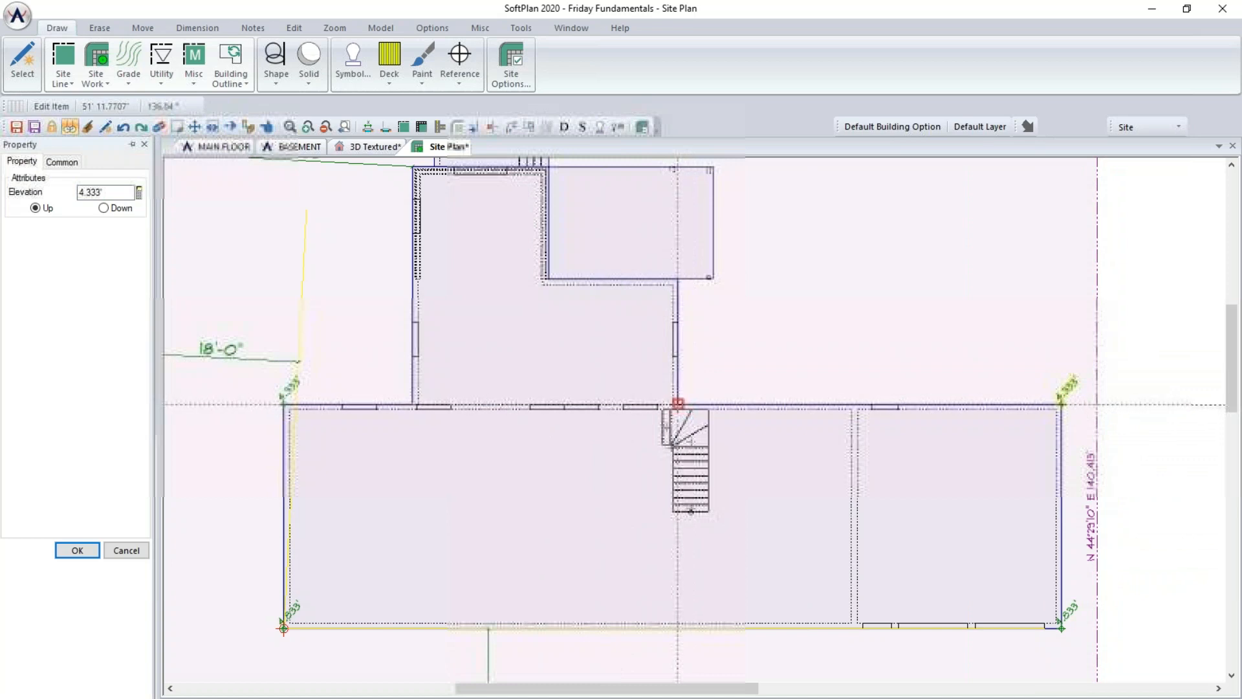
# - Set the property shot-point elevation at both corners where the rear wing meets the main house to 4.333' Up
pyautogui.click(677, 403)
pyautogui.click(729, 478)
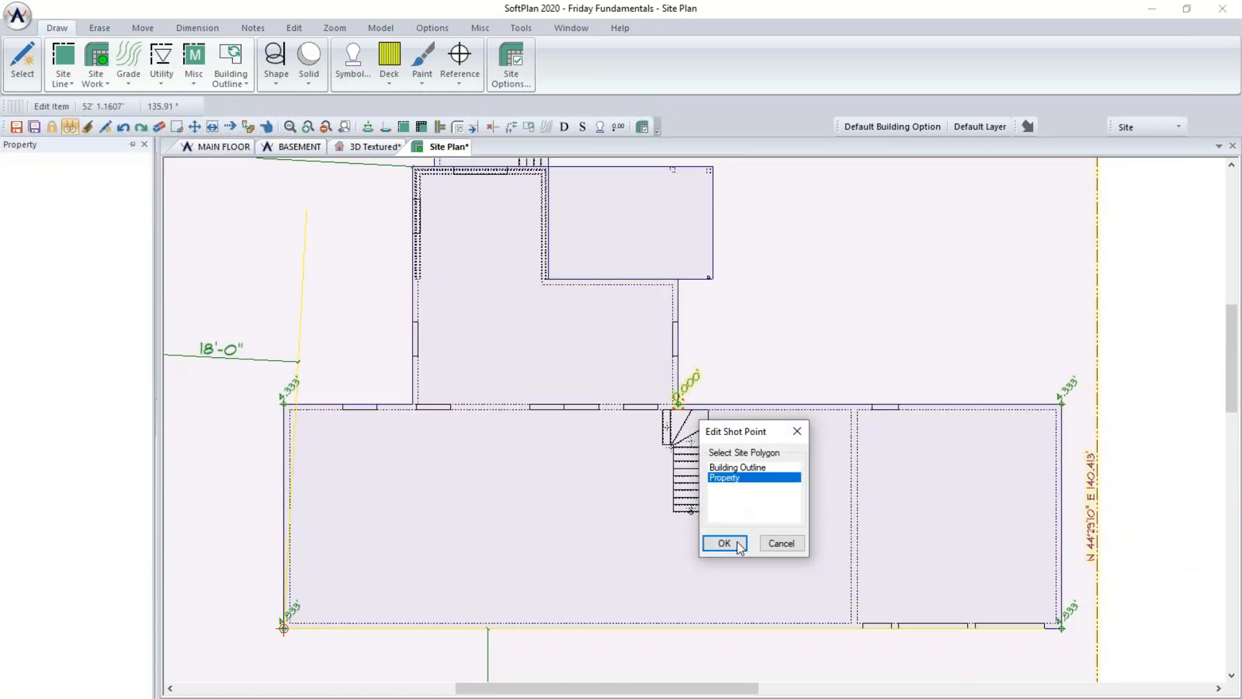
pyautogui.click(738, 546)
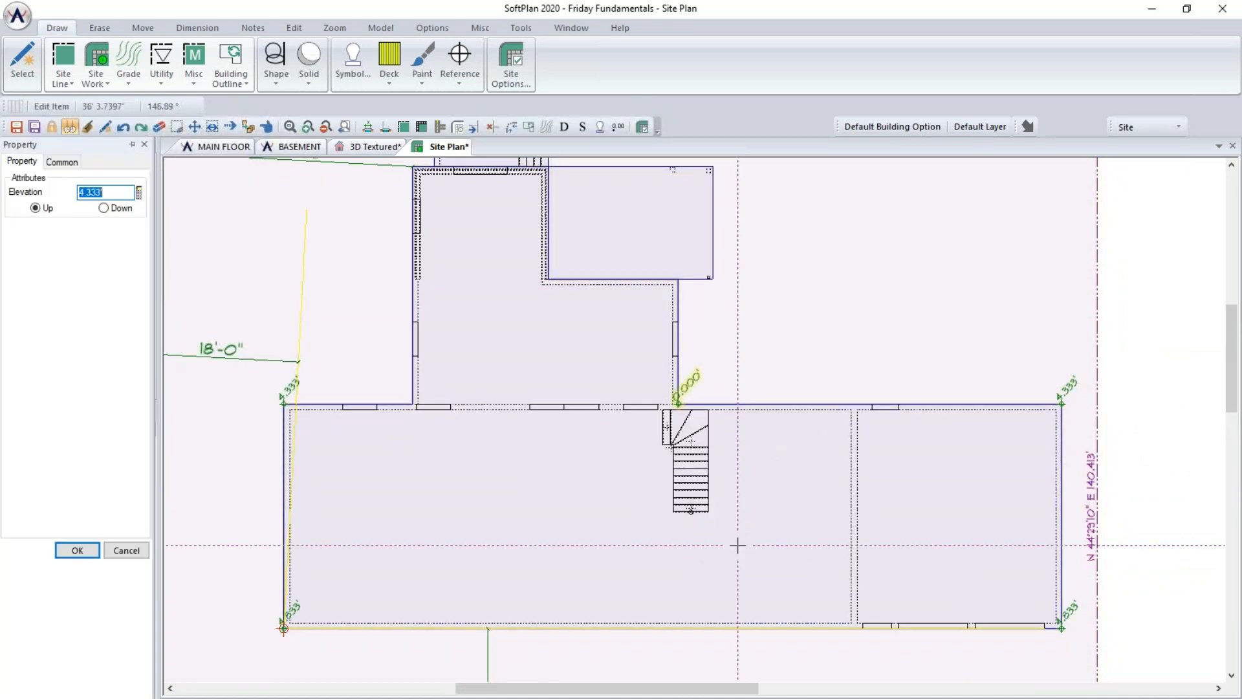
pyautogui.click(77, 550)
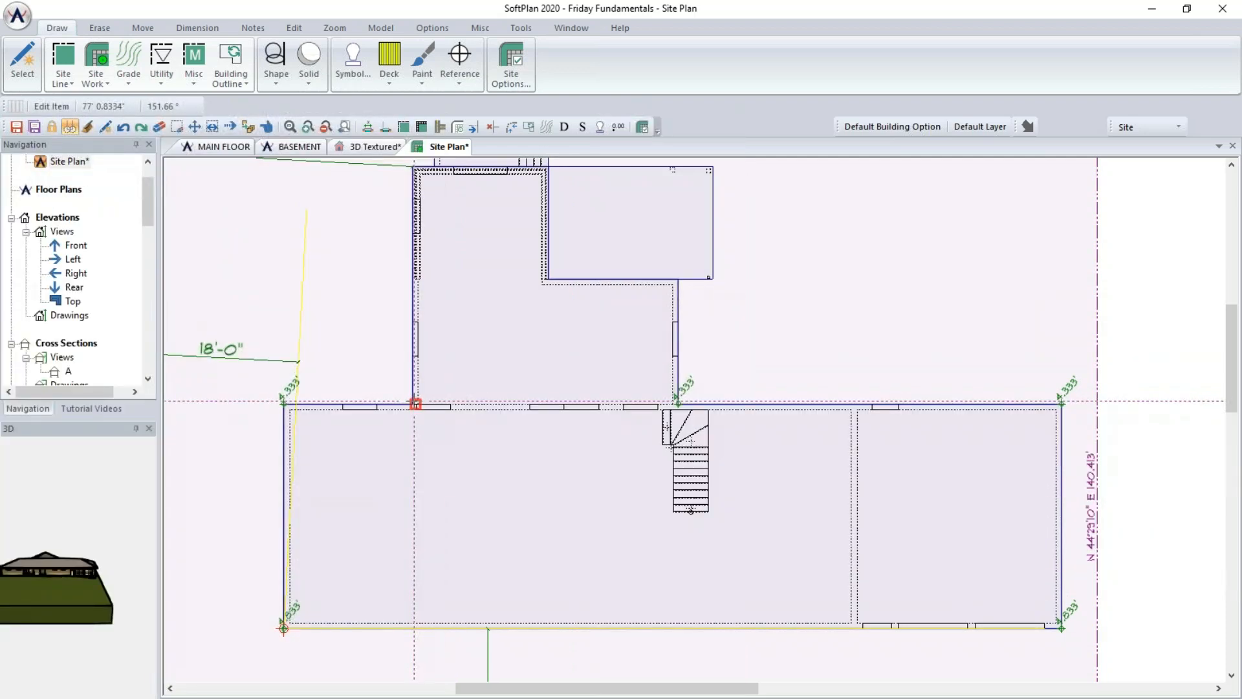
pyautogui.click(415, 404)
pyautogui.click(462, 478)
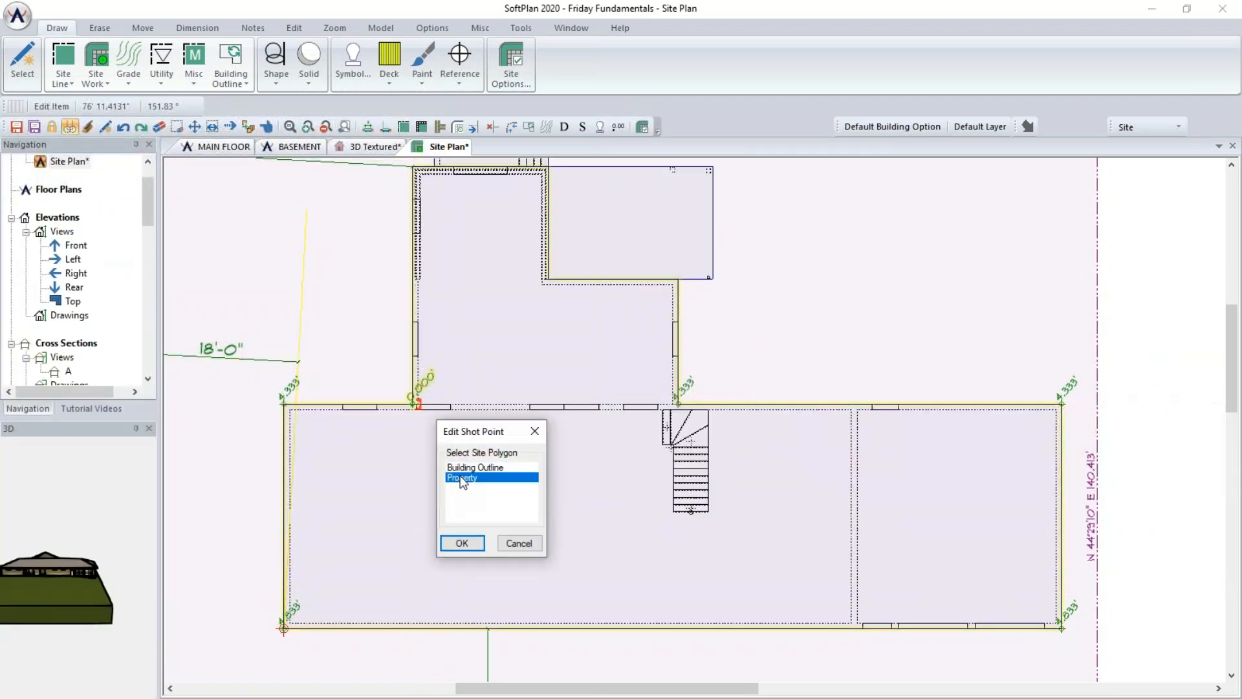
pyautogui.click(462, 543)
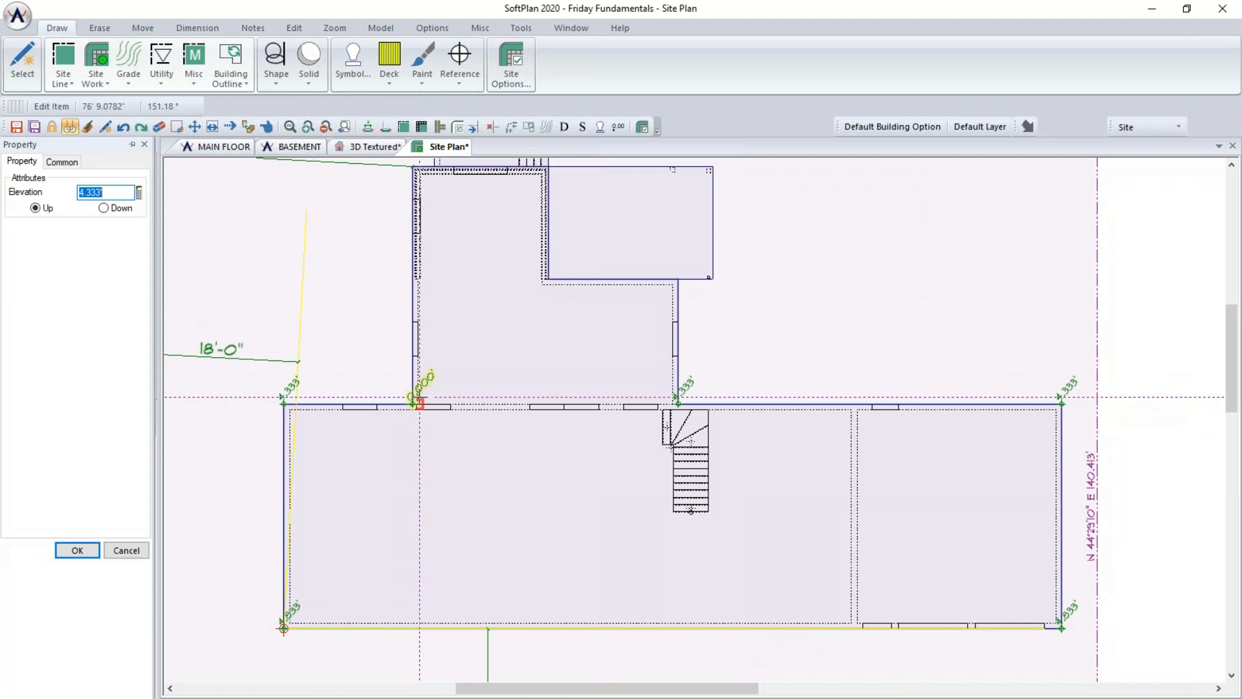
pyautogui.click(77, 550)
# - Check the whole site in the 3D textured view, then return to the site plan
pyautogui.scroll(-3, 592, 515)
pyautogui.moveTo(629, 555); pyautogui.dragTo(616, 374, button='middle')
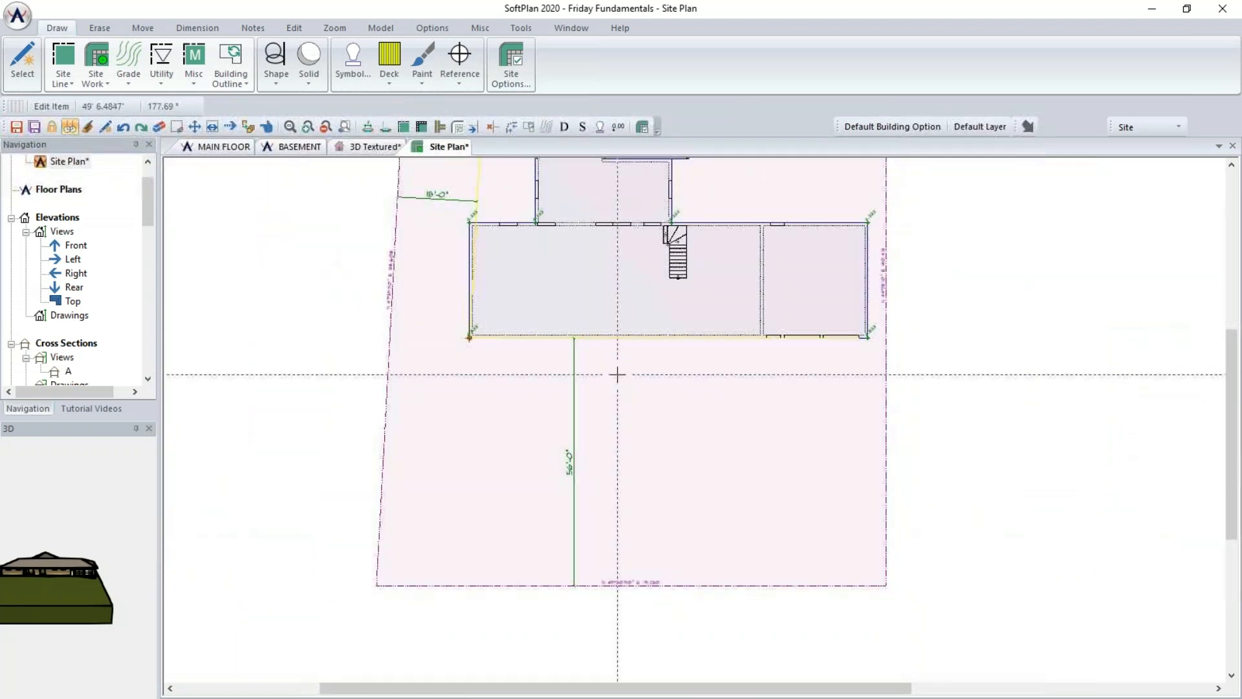
pyautogui.scroll(-2, 618, 389)
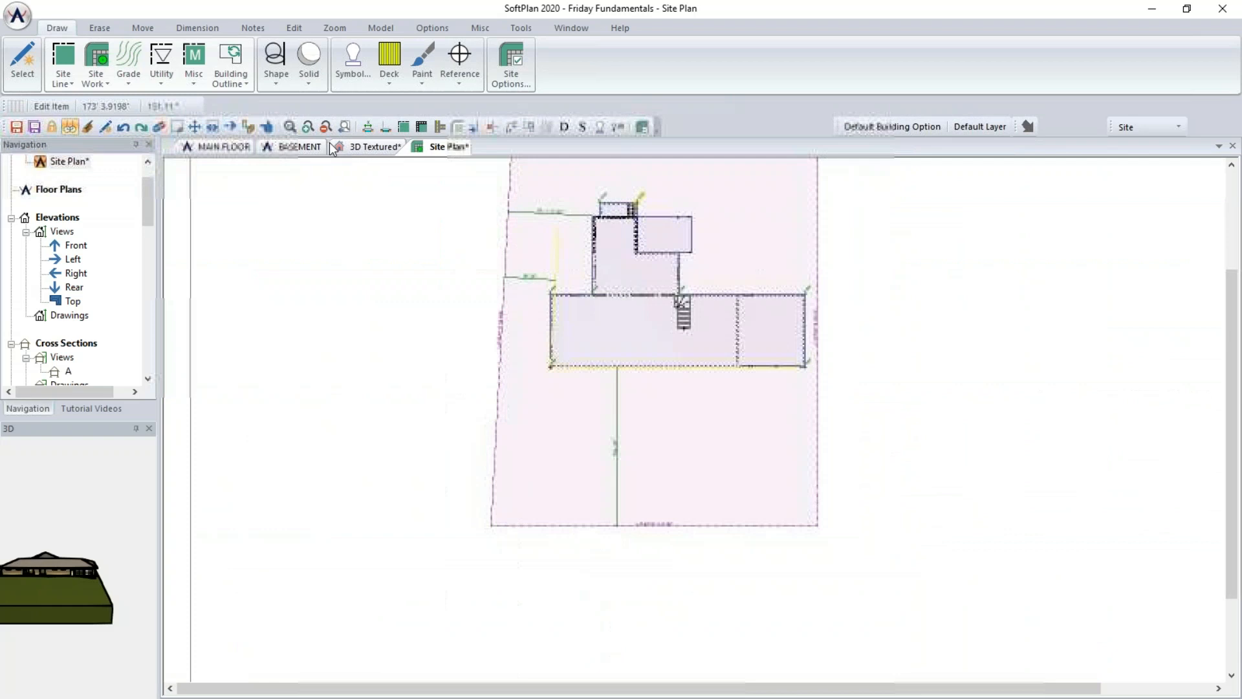
pyautogui.click(370, 146)
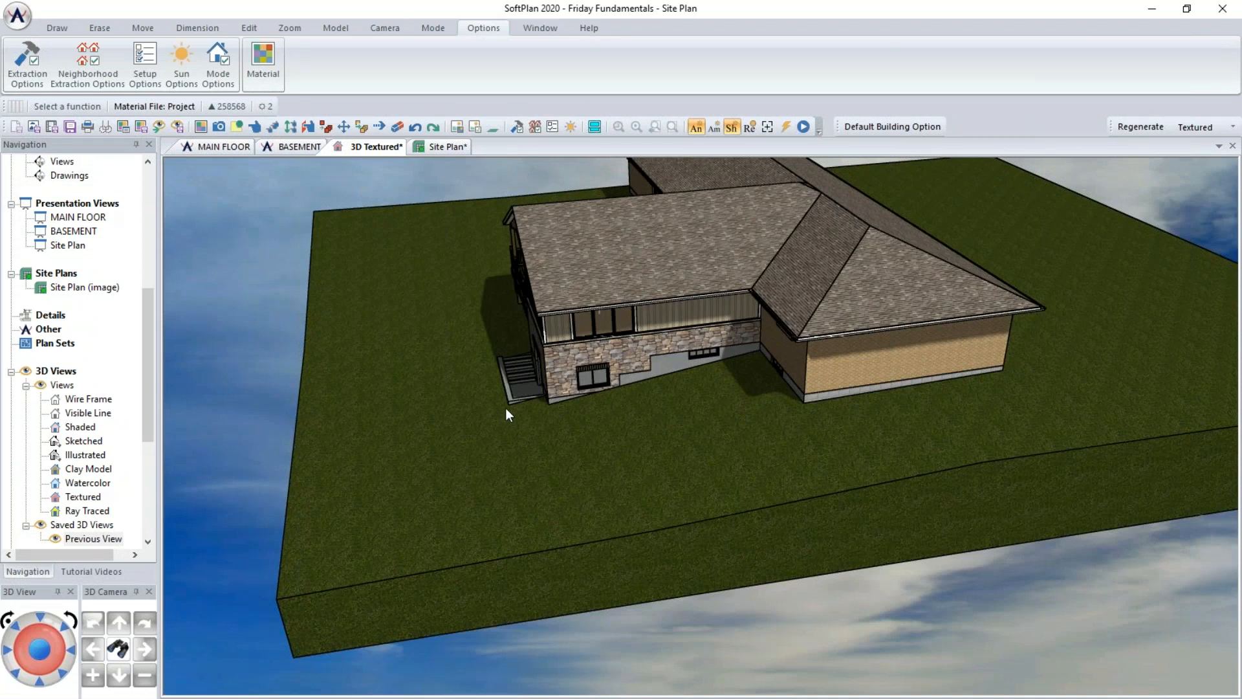
pyautogui.click(461, 146)
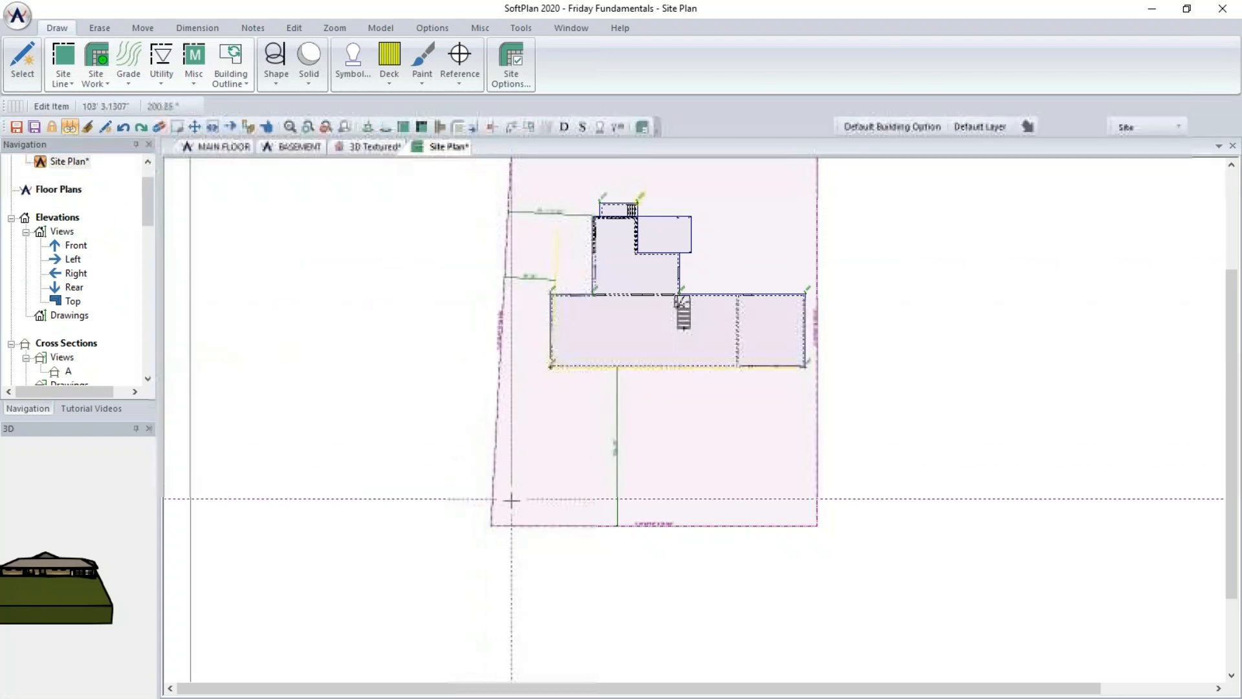
# - Set the shot-point elevation at both front property corners to 3'6" Up
pyautogui.click(491, 523)
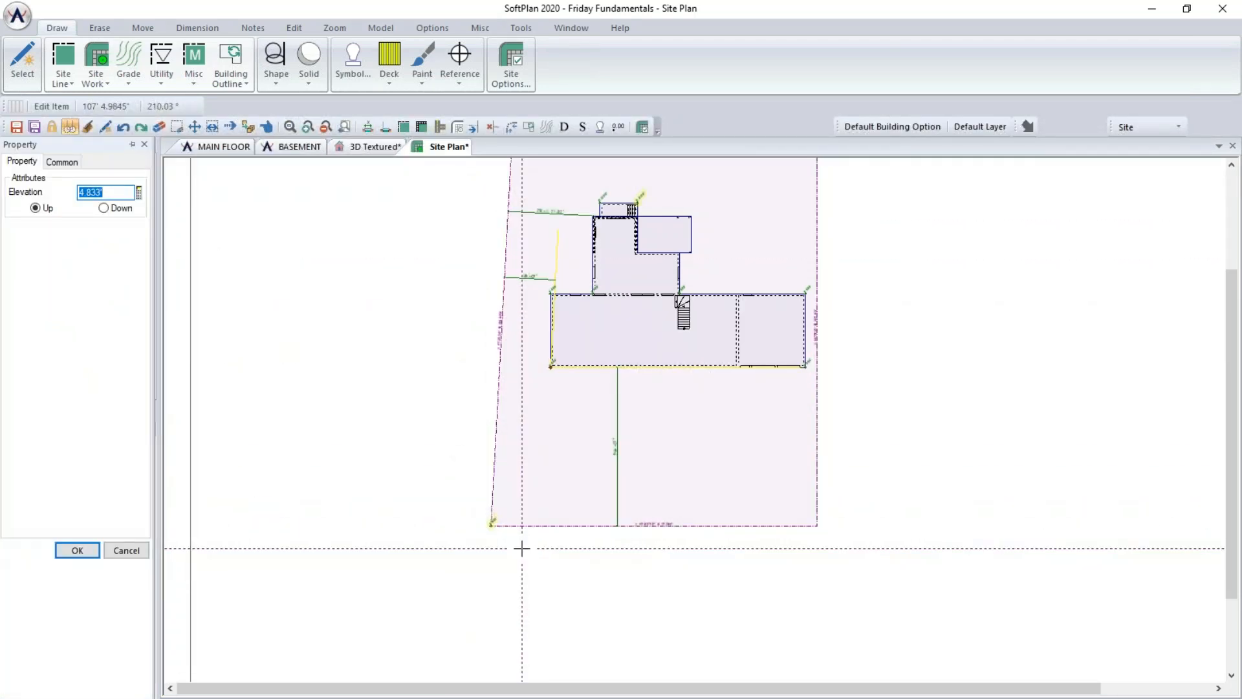
pyautogui.write('3\'6"')
pyautogui.press('Return')
pyautogui.click(818, 522)
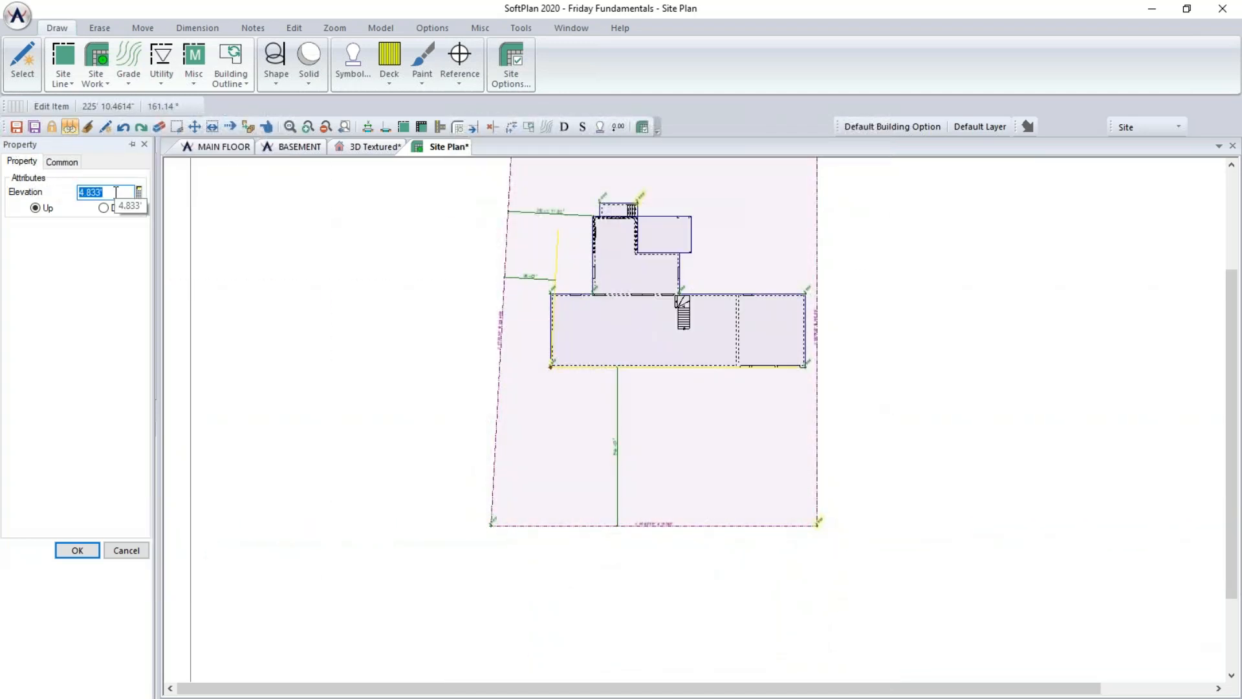
pyautogui.write('3.5')
# - Set the shot-point elevation at both rear property corners to 2' Down
pyautogui.moveTo(614, 248); pyautogui.dragTo(545, 410, button='middle')
pyautogui.click(749, 286)
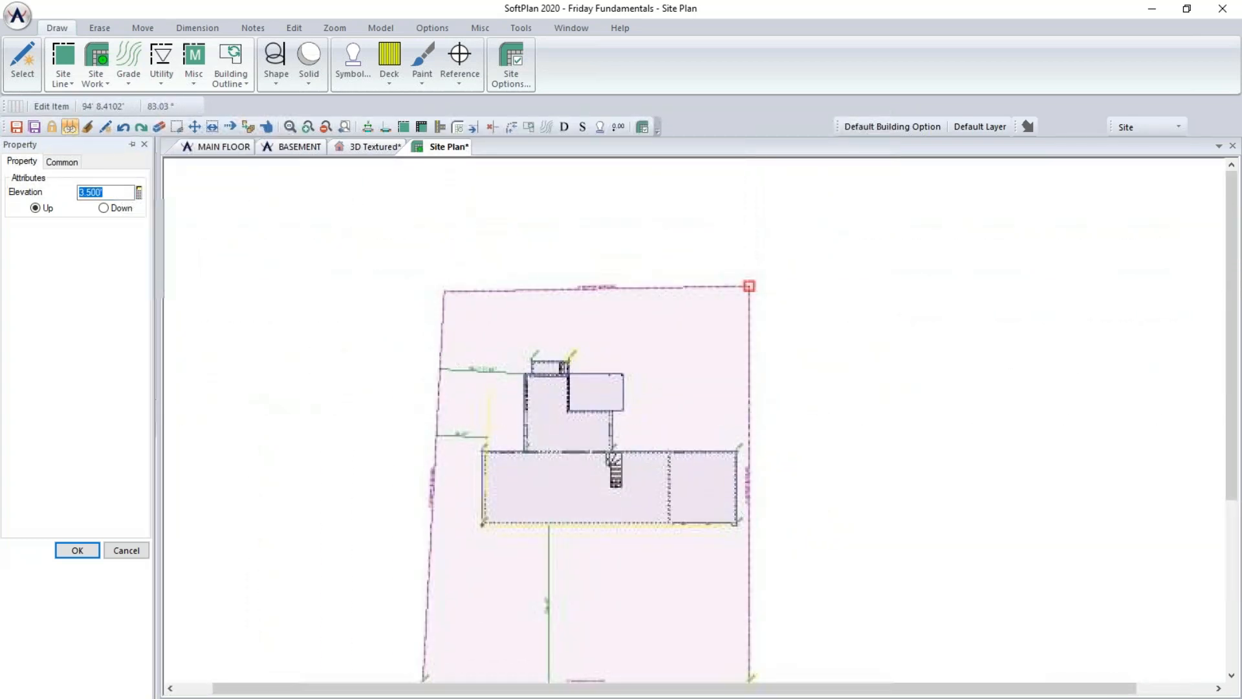
pyautogui.write('2')
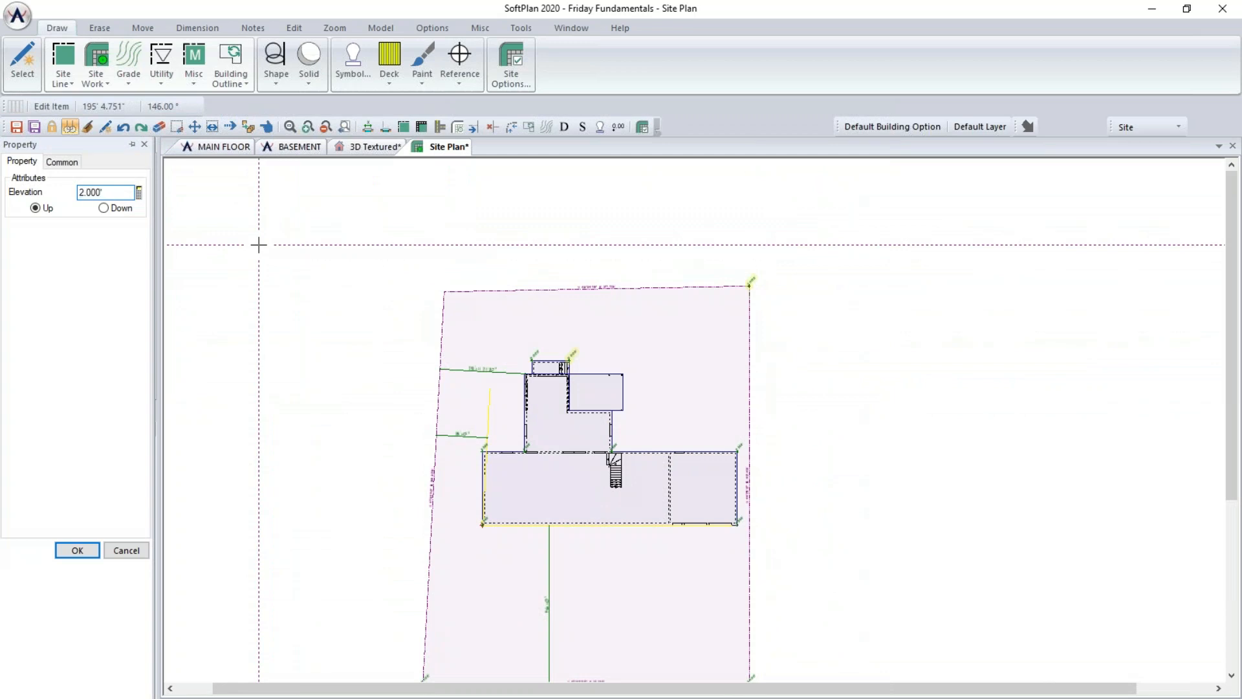
pyautogui.click(103, 207)
pyautogui.click(446, 288)
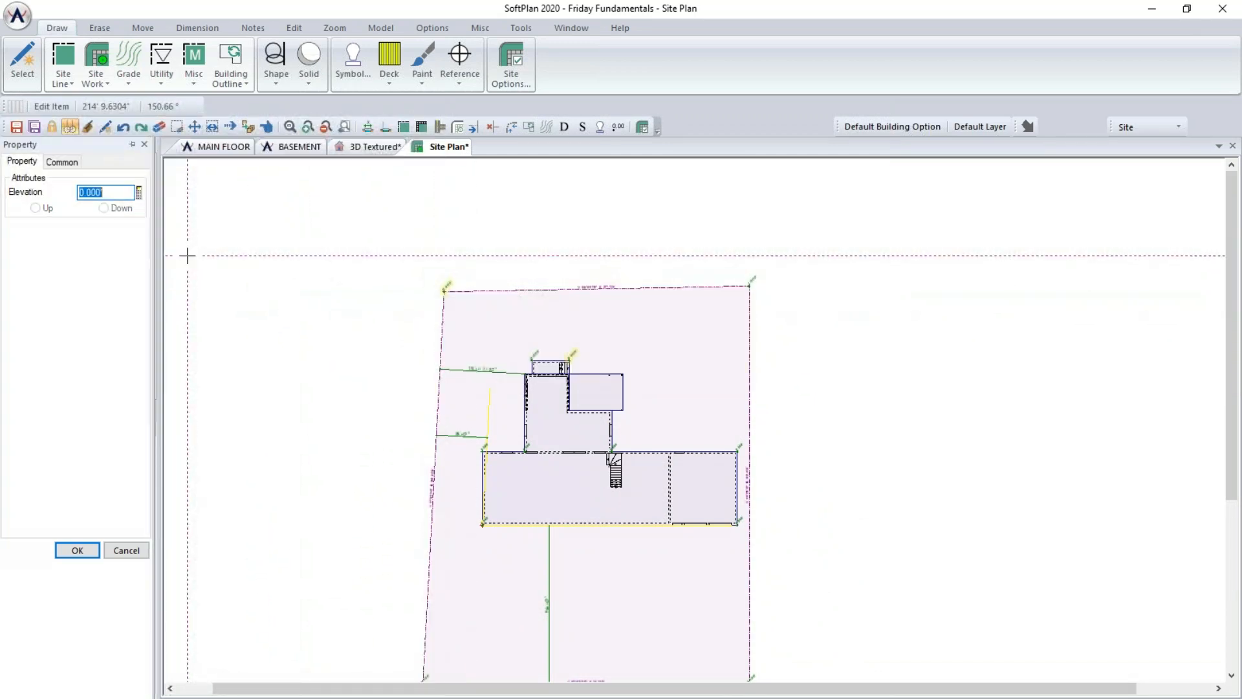
pyautogui.write('2')
pyautogui.click(119, 209)
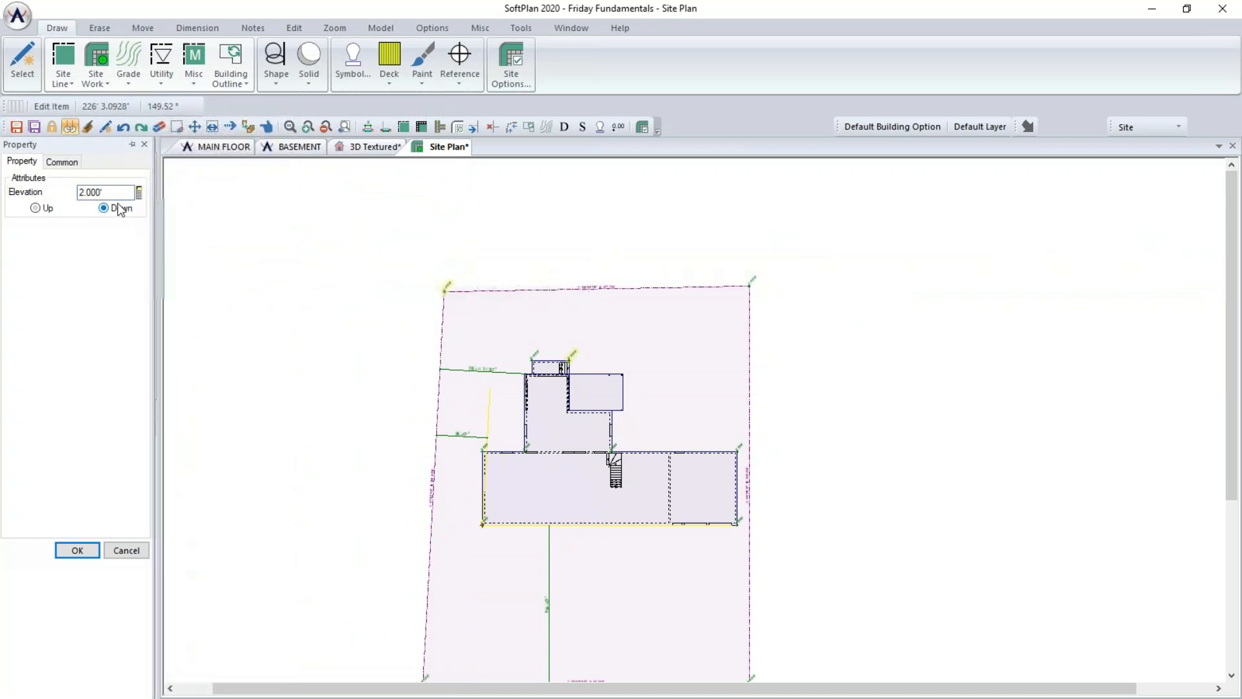
# - Orbit the 3D textured view to check the sloped site around the house
pyautogui.click(359, 149)
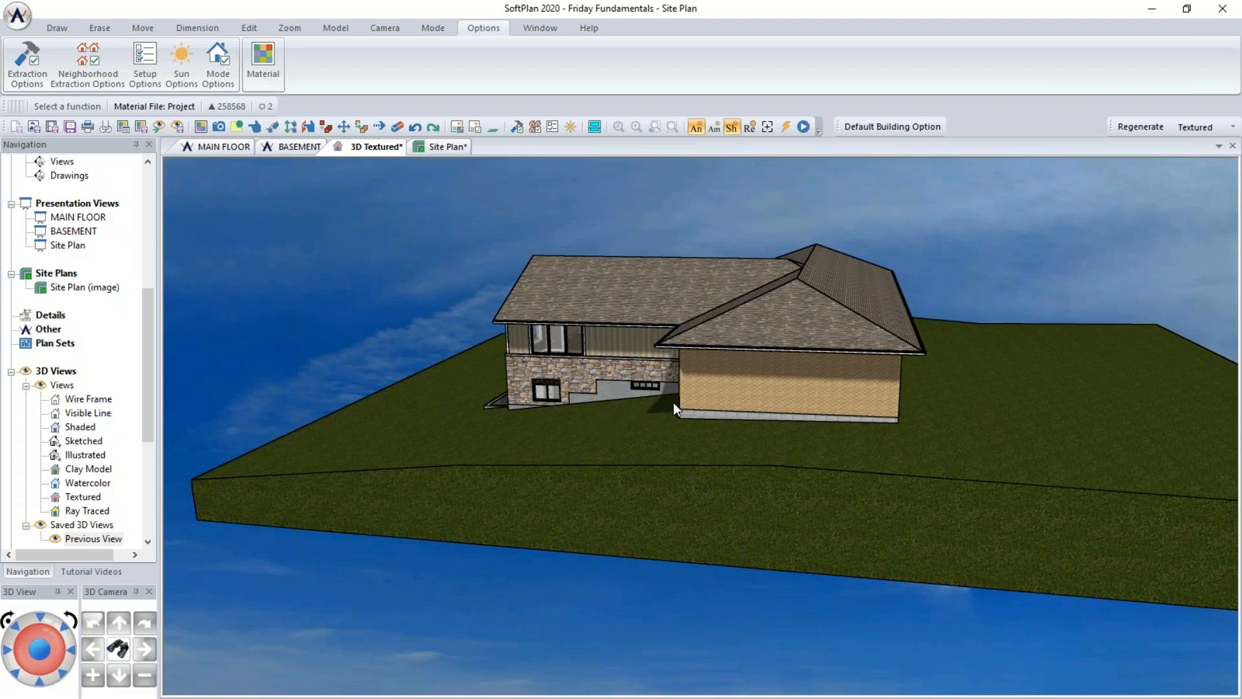
pyautogui.moveTo(692, 406)
pyautogui.mouseDown()
pyautogui.moveTo(707, 401)
pyautogui.moveTo(694, 413)
pyautogui.mouseUp()
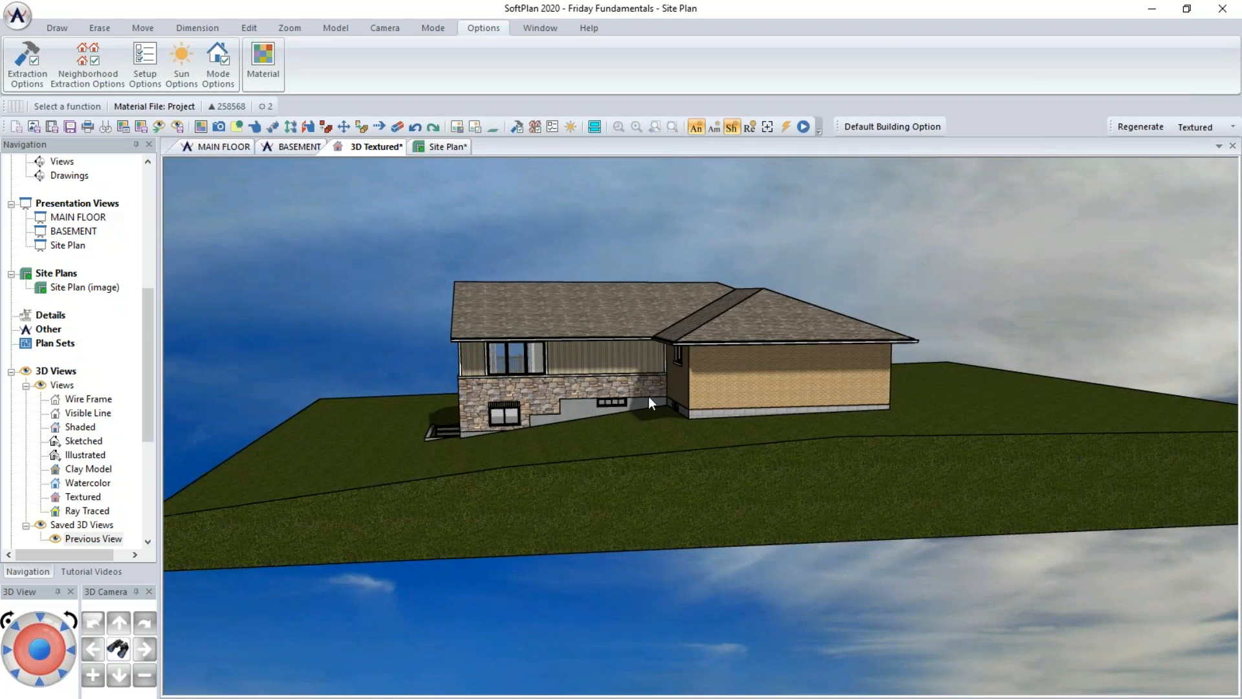
pyautogui.click(445, 149)
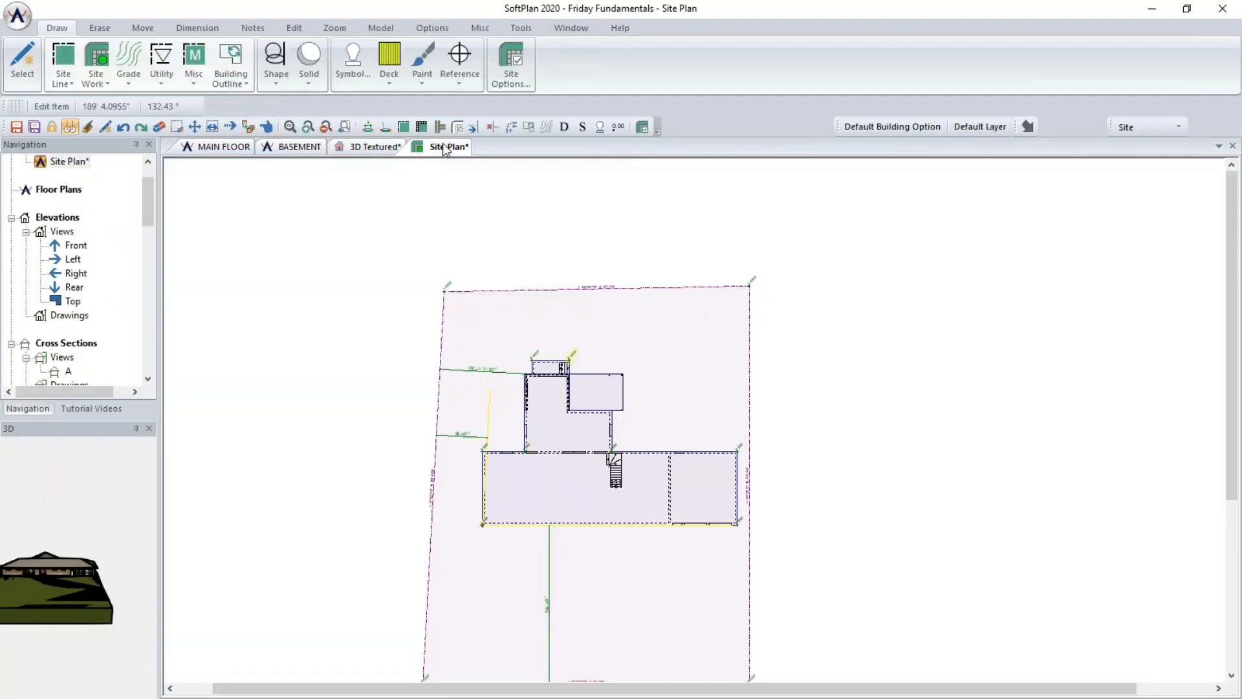
# - Start a line-method grade line beyond the left property line and draw it to the rear wing's corners
pyautogui.scroll(2, 655, 427)
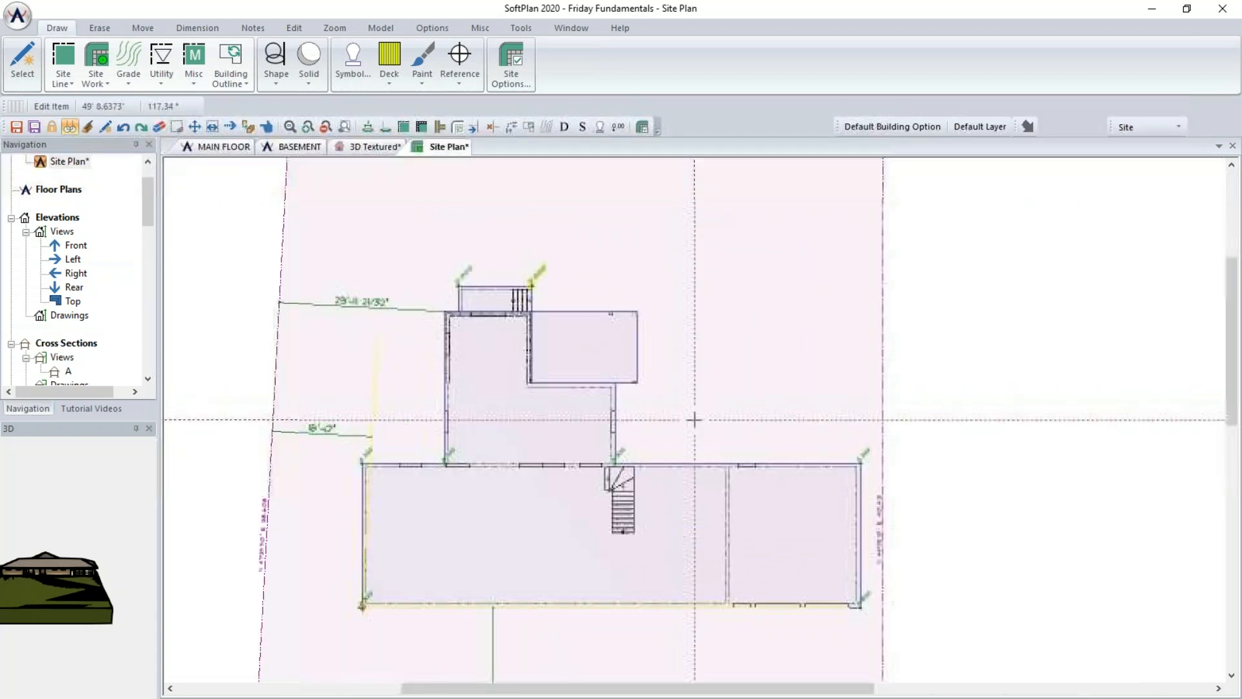
pyautogui.click(124, 57)
pyautogui.click(138, 103)
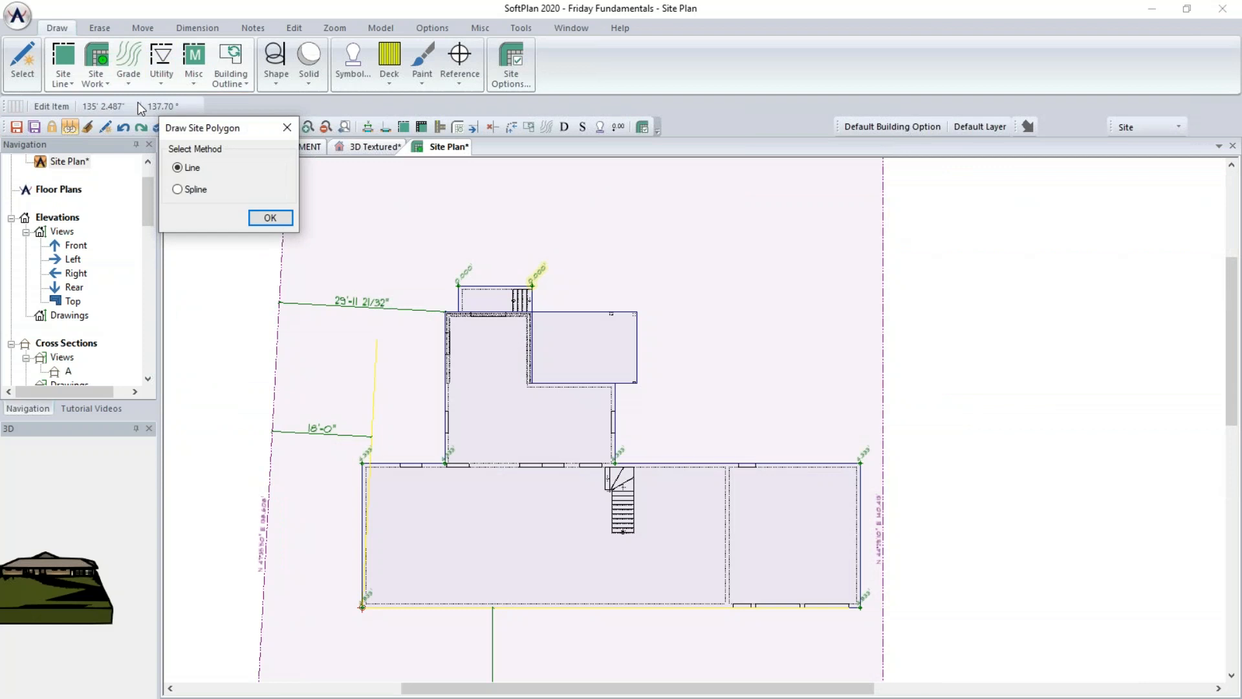
pyautogui.click(261, 219)
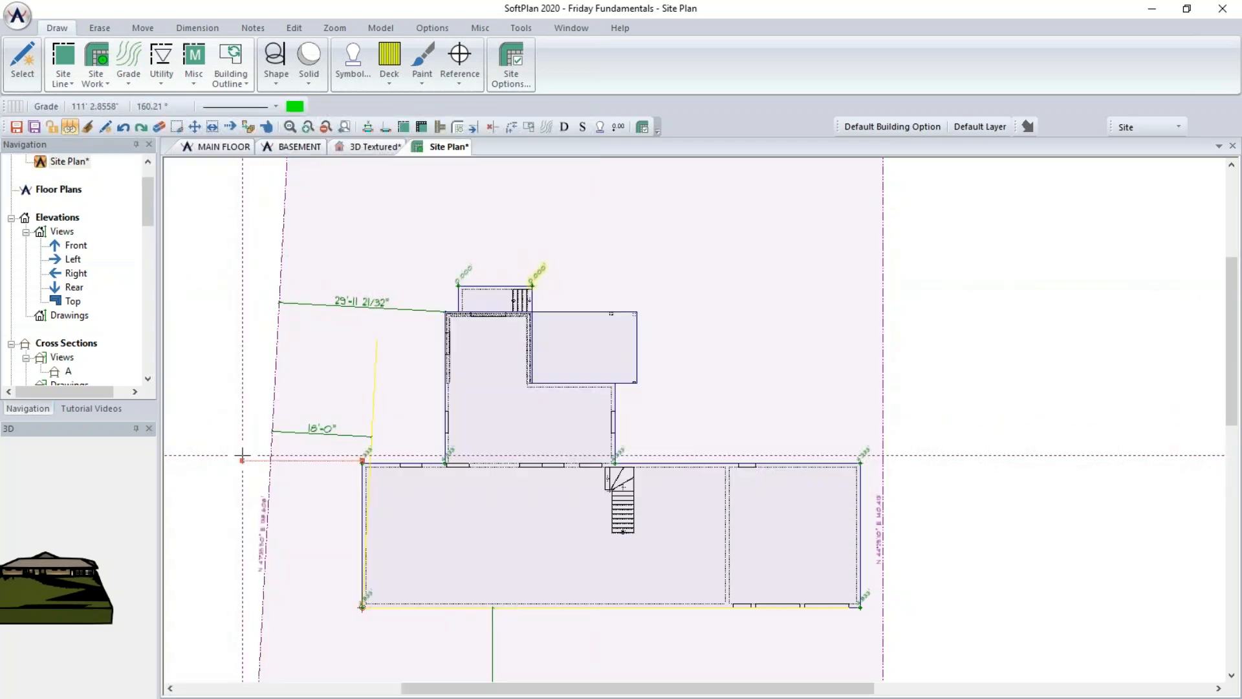
pyautogui.scroll(1, 242, 453)
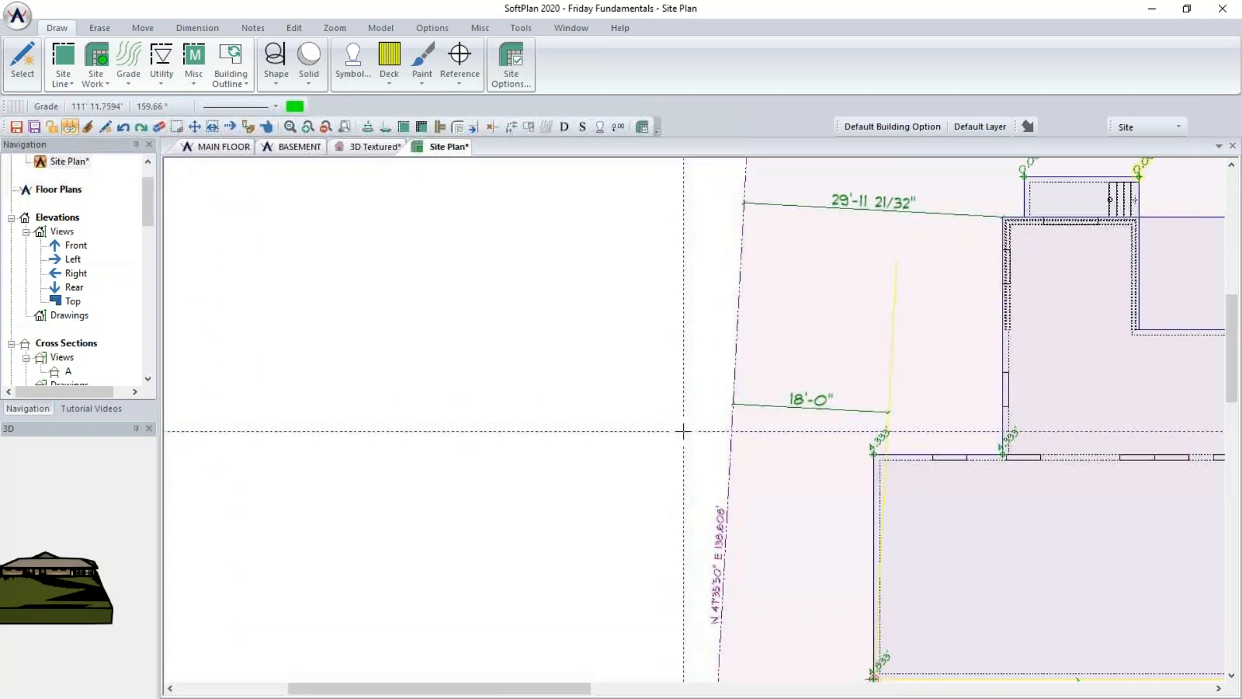
pyautogui.click(690, 421)
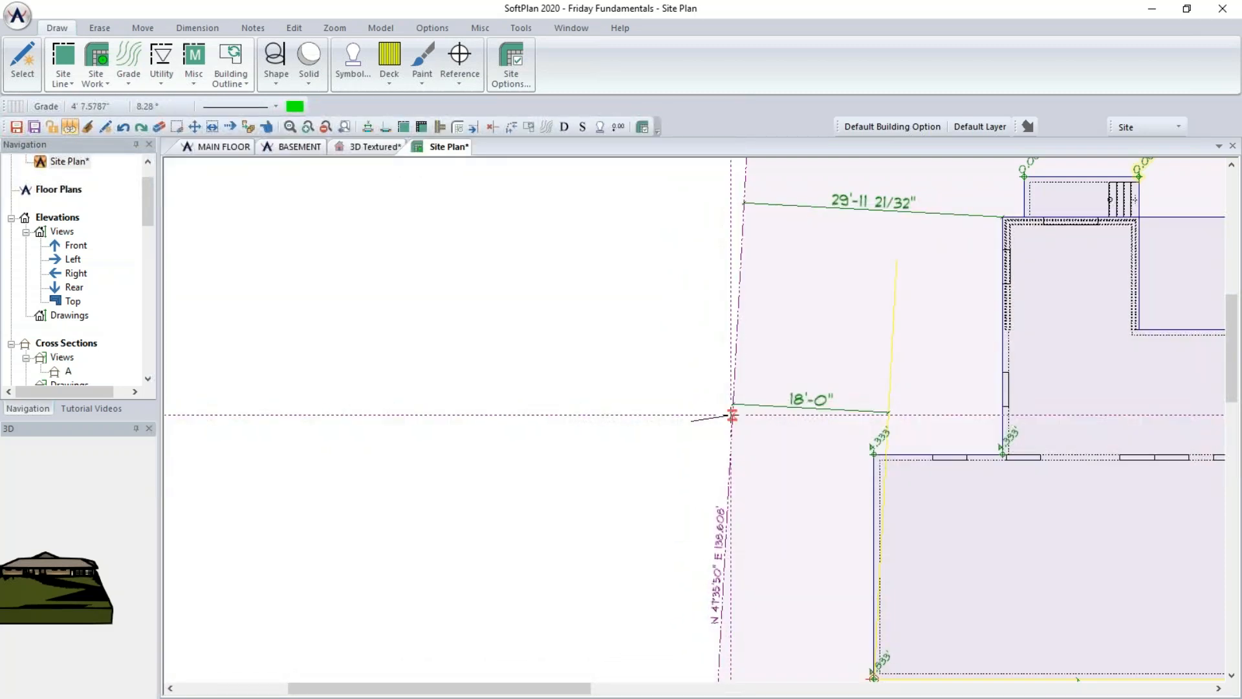
pyautogui.click(733, 415)
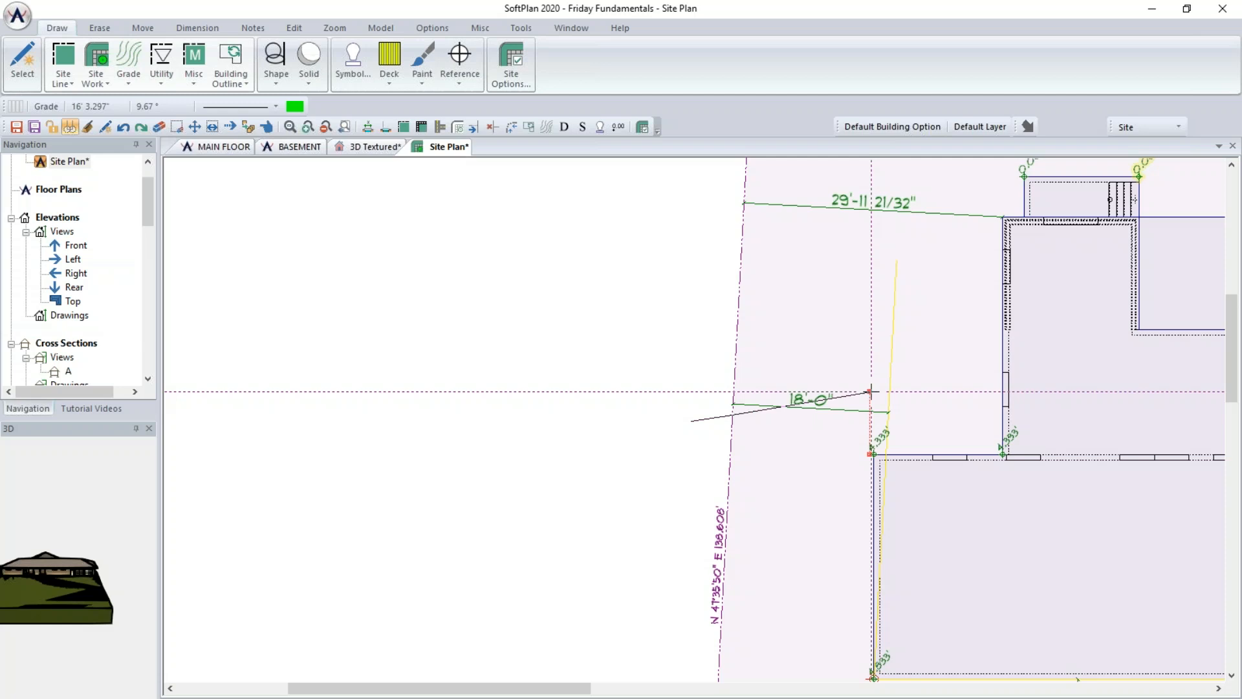
pyautogui.click(870, 392)
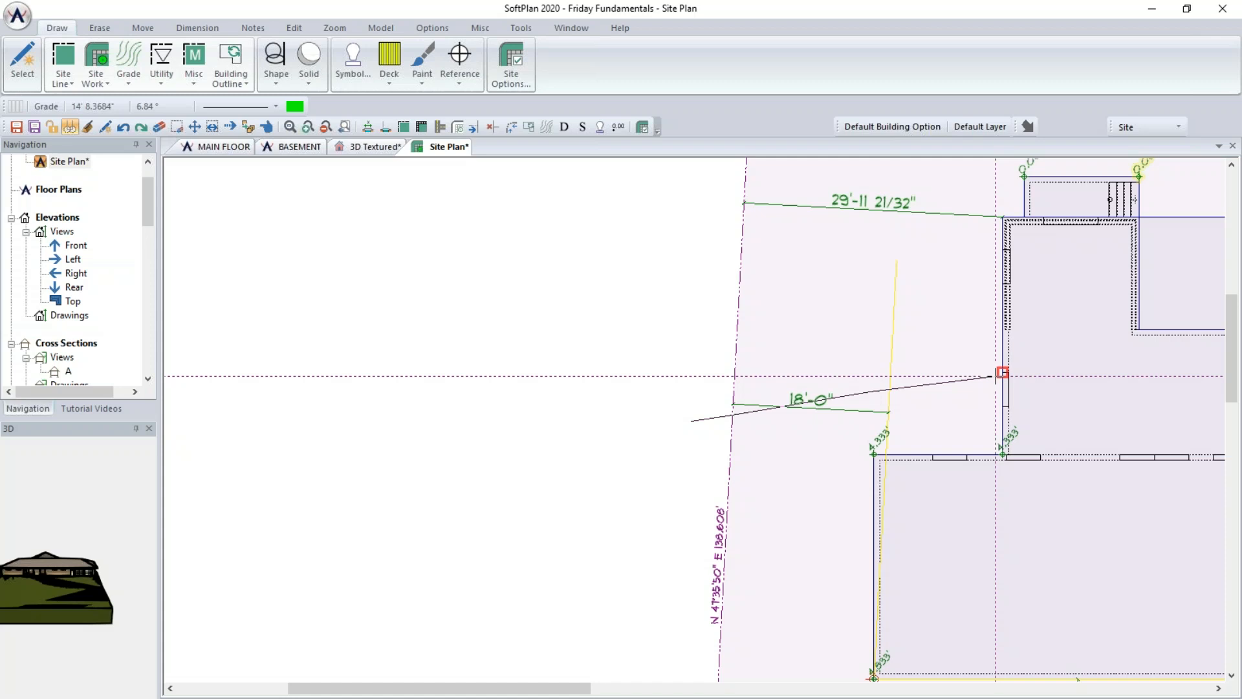
pyautogui.scroll(3, 1002, 370)
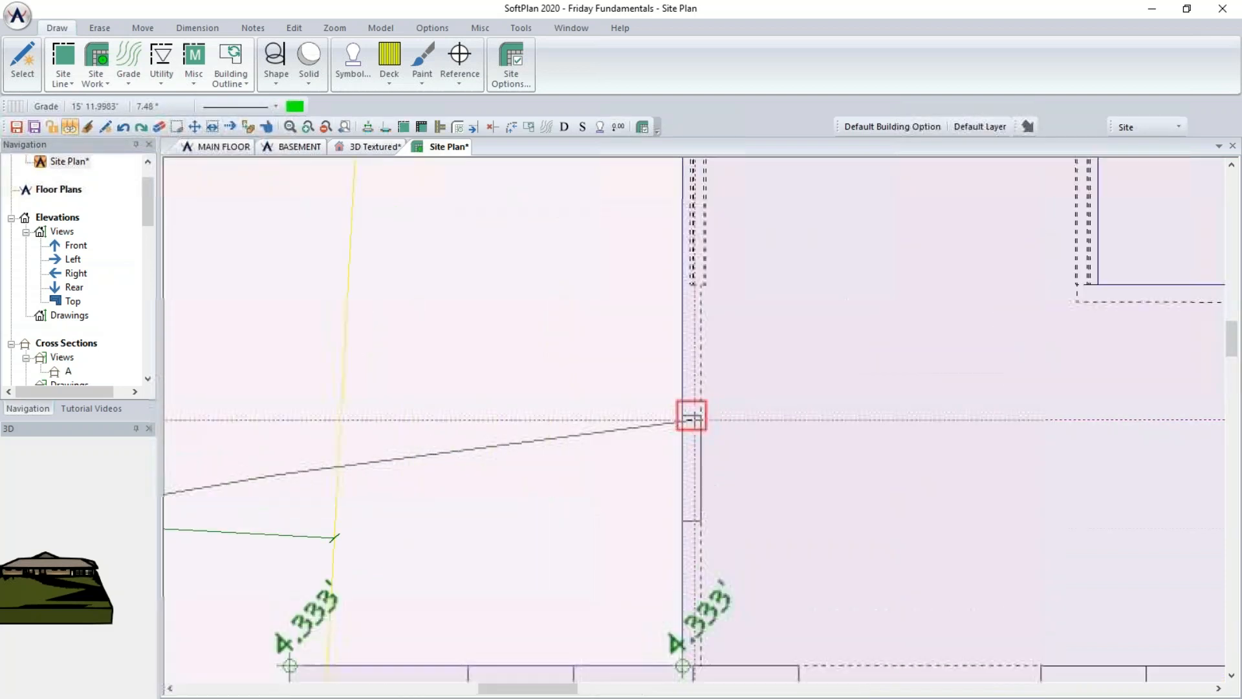
pyautogui.click(692, 419)
pyautogui.moveTo(767, 410); pyautogui.dragTo(589, 431, button='middle')
pyautogui.moveTo(686, 449); pyautogui.dragTo(427, 508, button='middle')
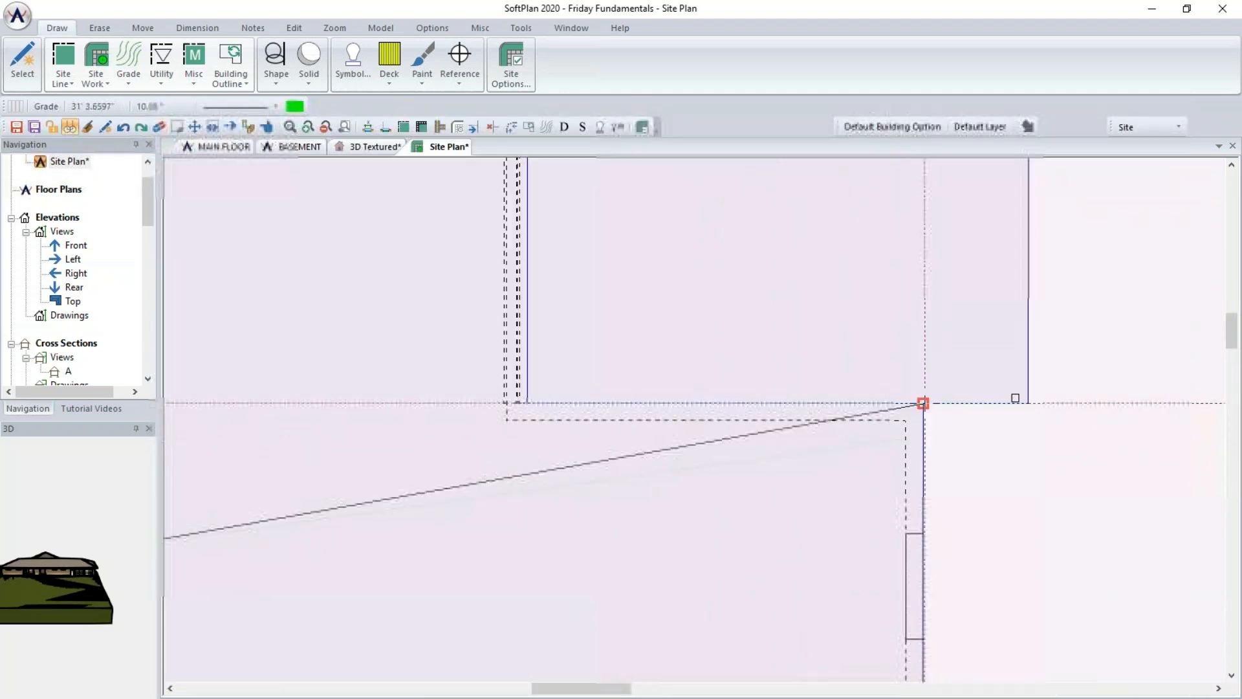
pyautogui.click(923, 403)
# - Extend the grade line past the right property line, finish it and keep its elevation offset at 4' Up
pyautogui.scroll(-2, 1003, 429)
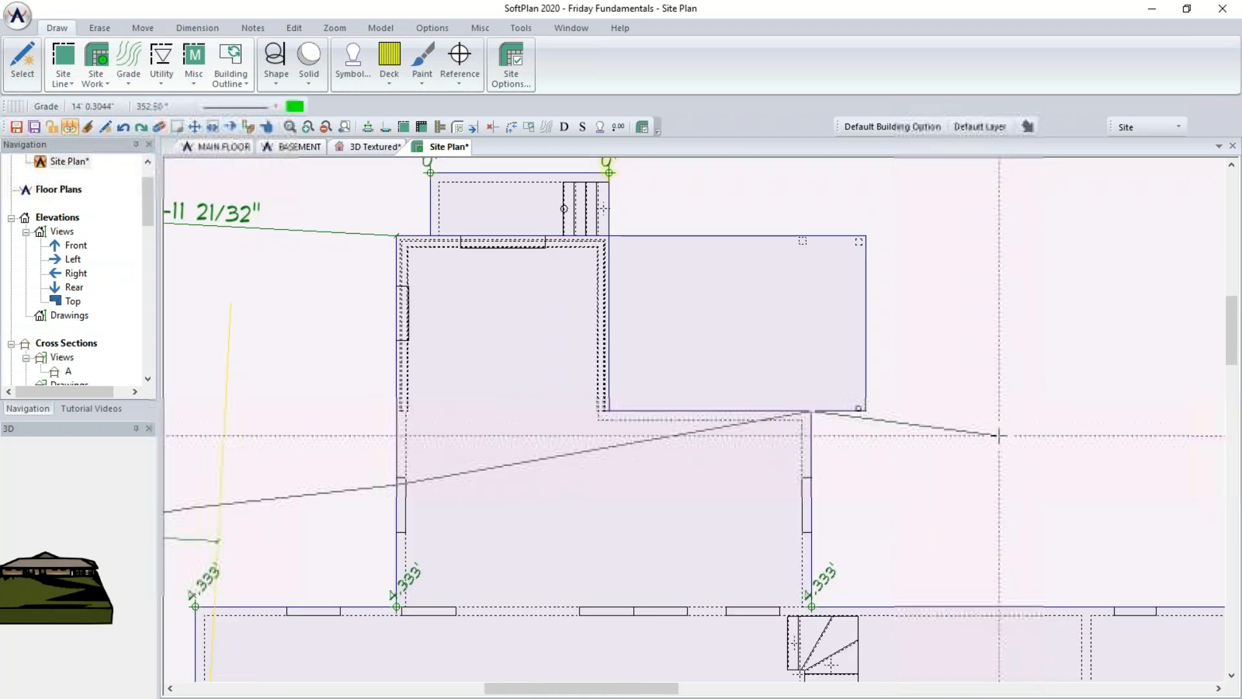
pyautogui.scroll(-3, 999, 436)
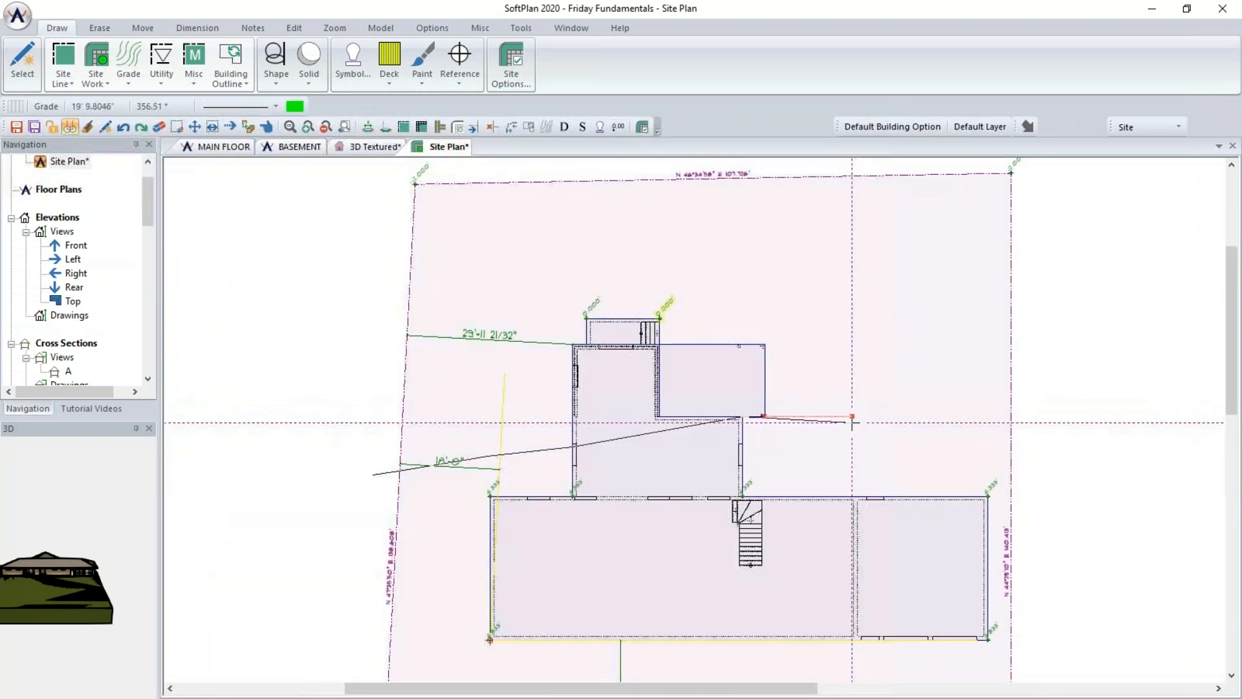
pyautogui.scroll(2, 852, 423)
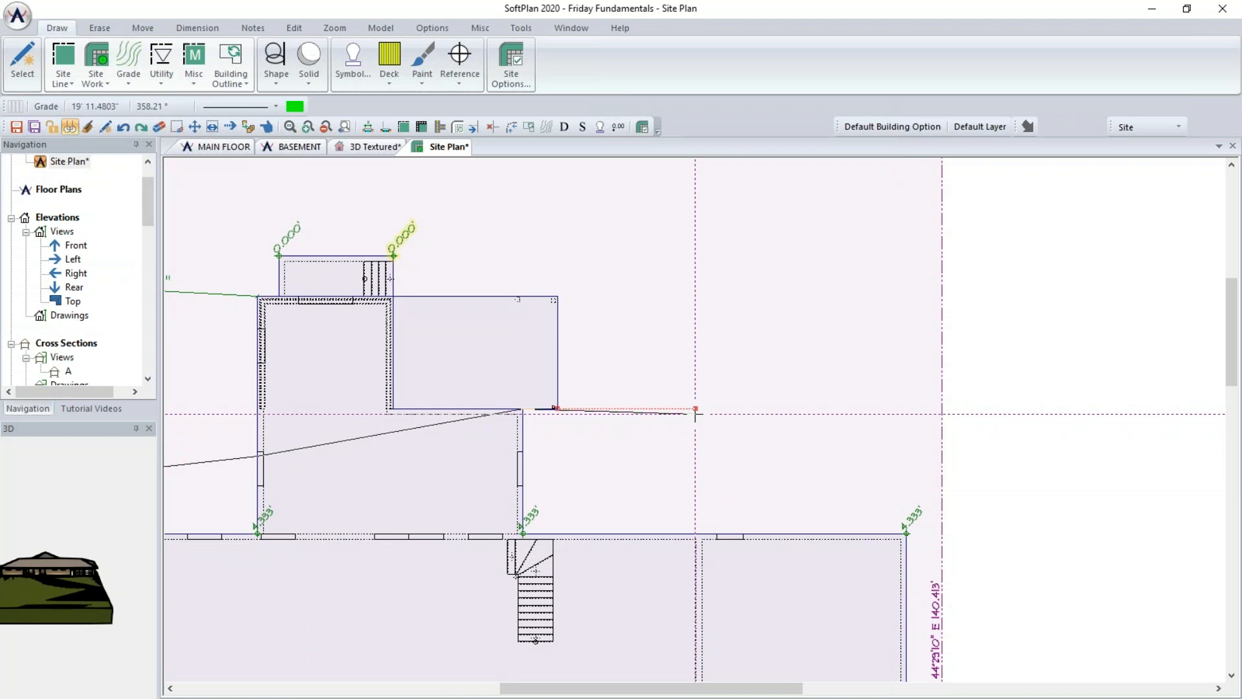
pyautogui.scroll(1, 696, 414)
pyautogui.scroll(-2, 696, 416)
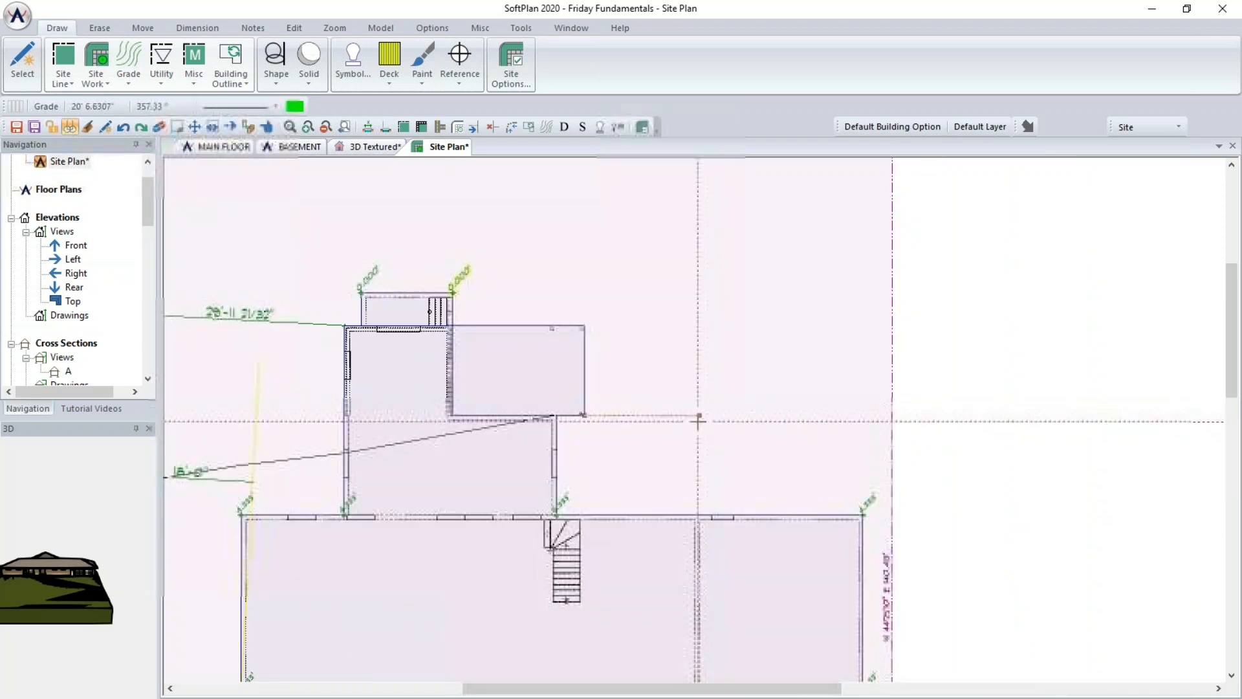
pyautogui.scroll(-1, 699, 416)
pyautogui.scroll(3, 696, 416)
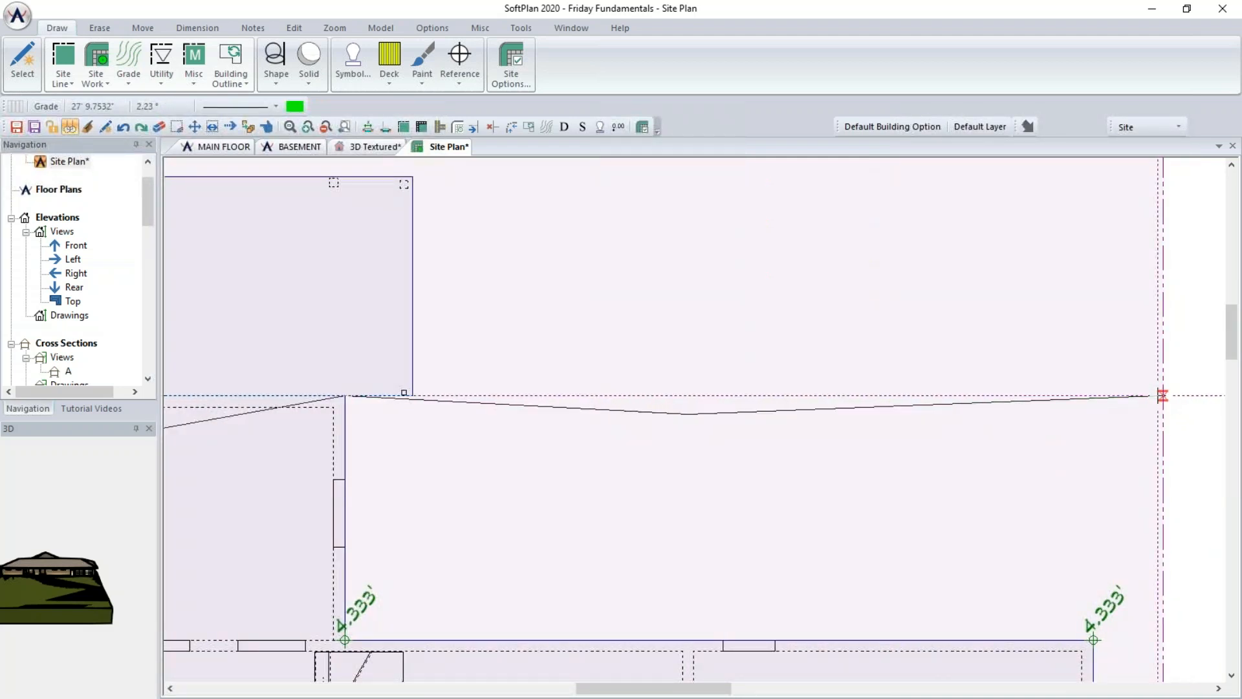
pyautogui.click(1163, 396)
pyautogui.moveTo(1128, 435); pyautogui.dragTo(944, 418, button='middle')
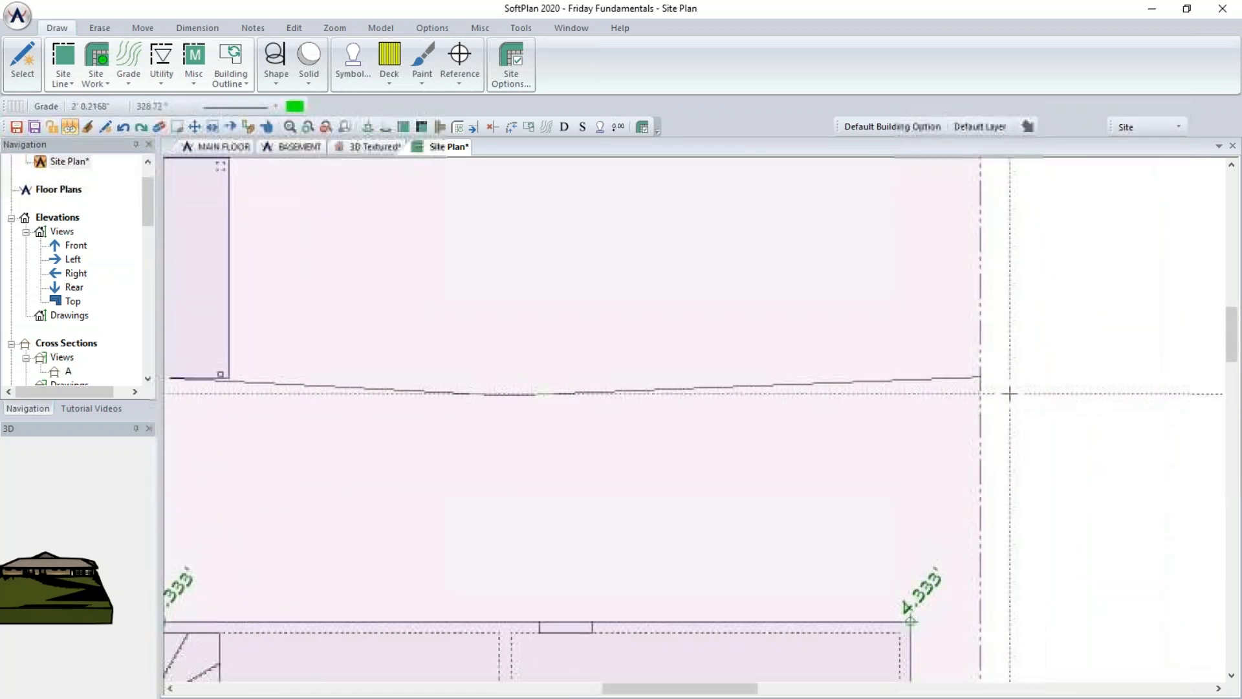
pyautogui.click(1040, 376)
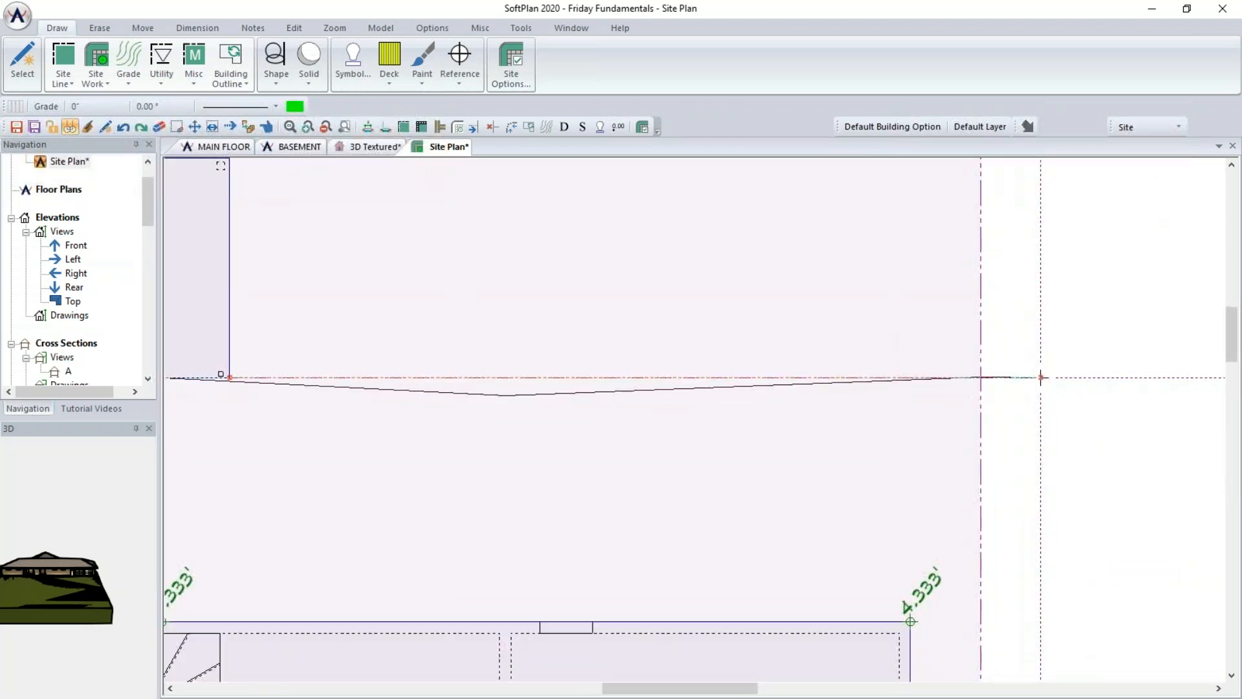
pyautogui.click(1042, 377)
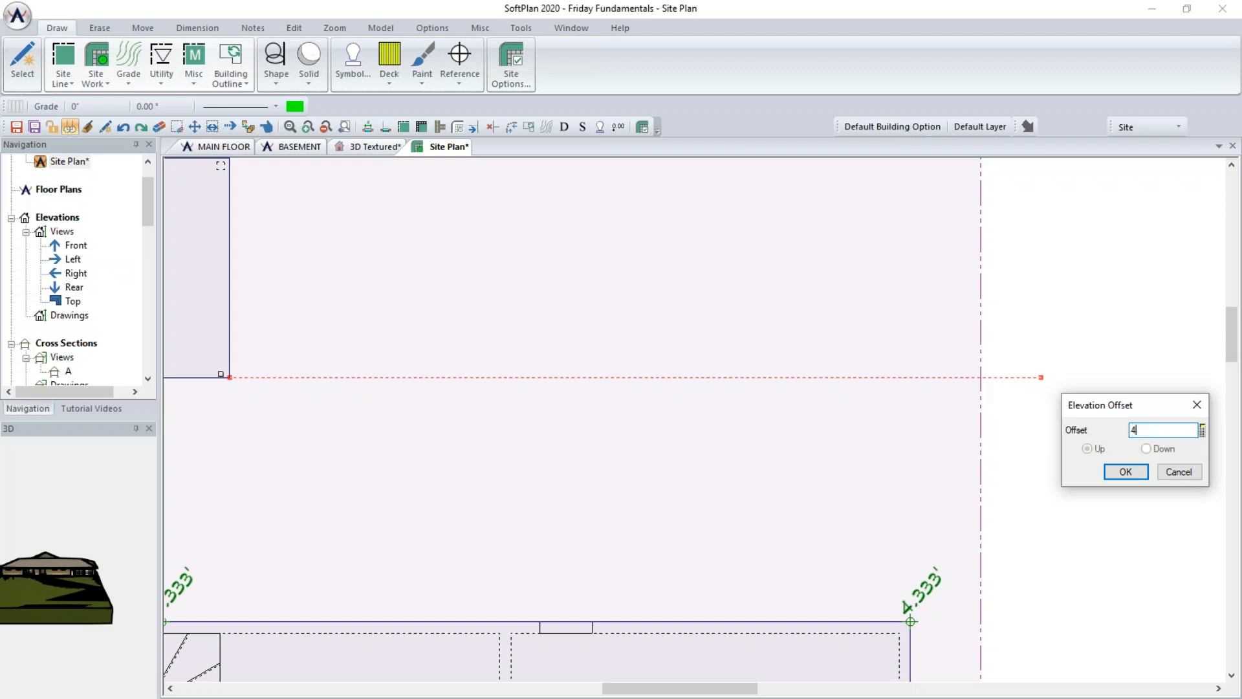
pyautogui.click(1126, 472)
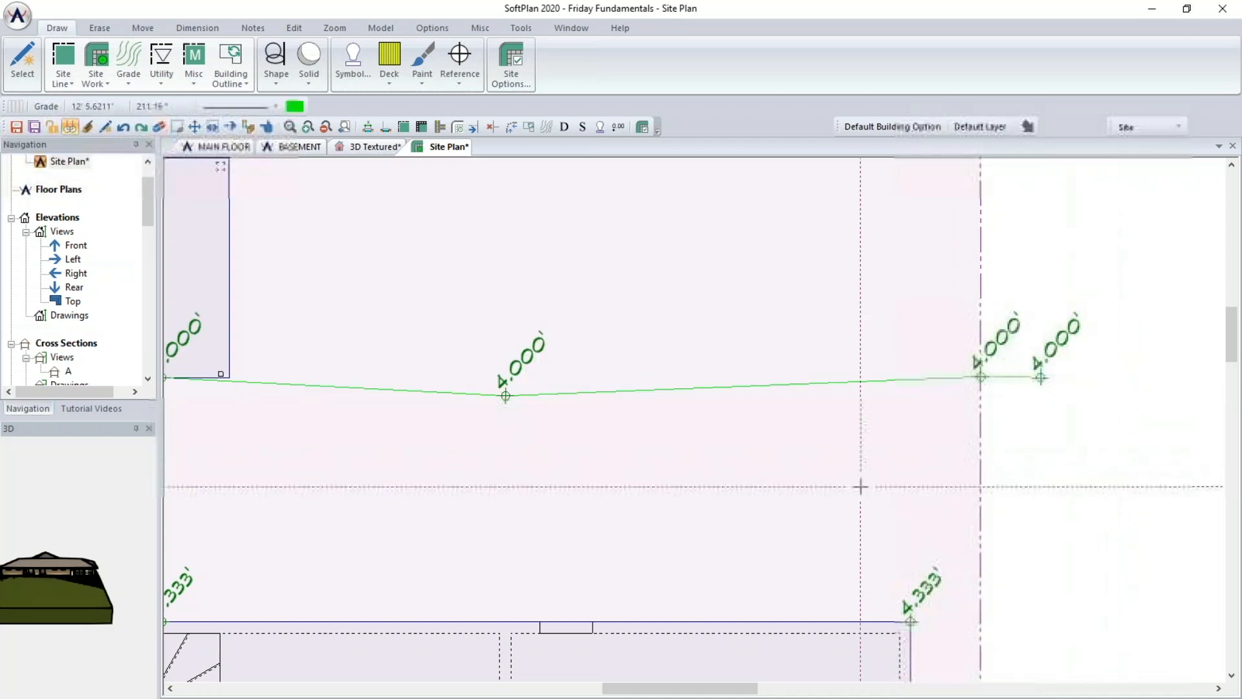
# - Open the cursor options and review the snap and cursor settings without changing them
pyautogui.scroll(-2, 836, 483)
pyautogui.scroll(-1, 836, 483)
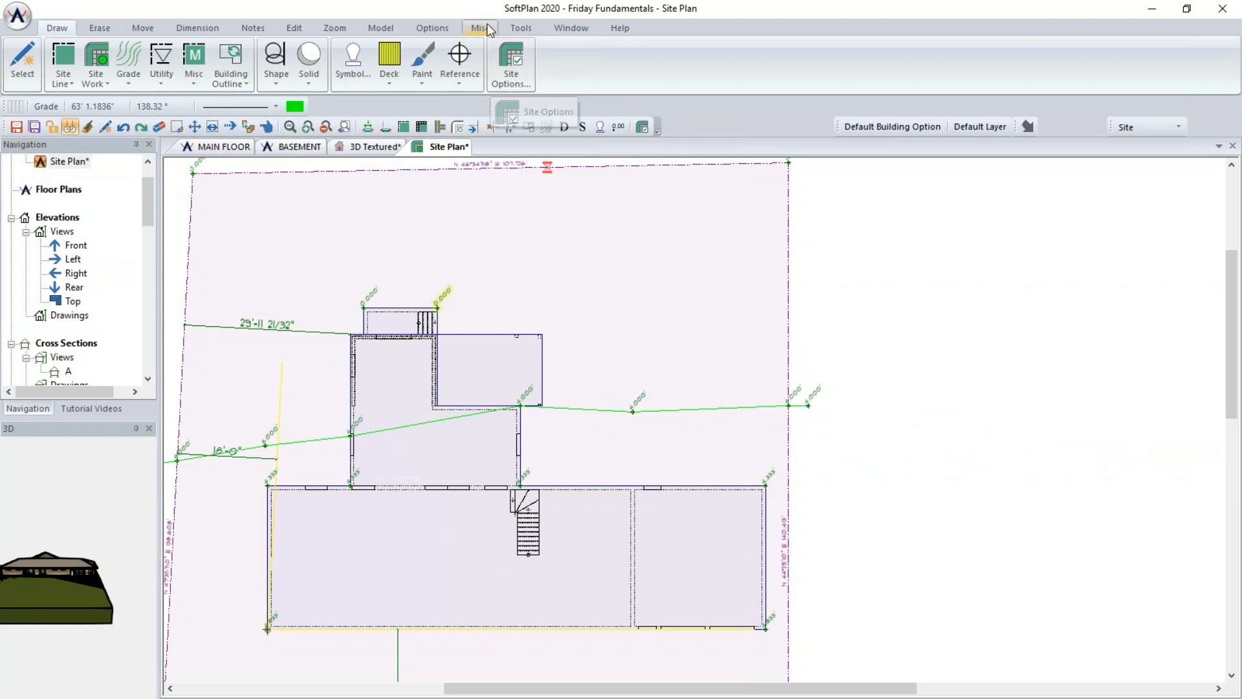
pyautogui.click(434, 28)
pyautogui.click(457, 66)
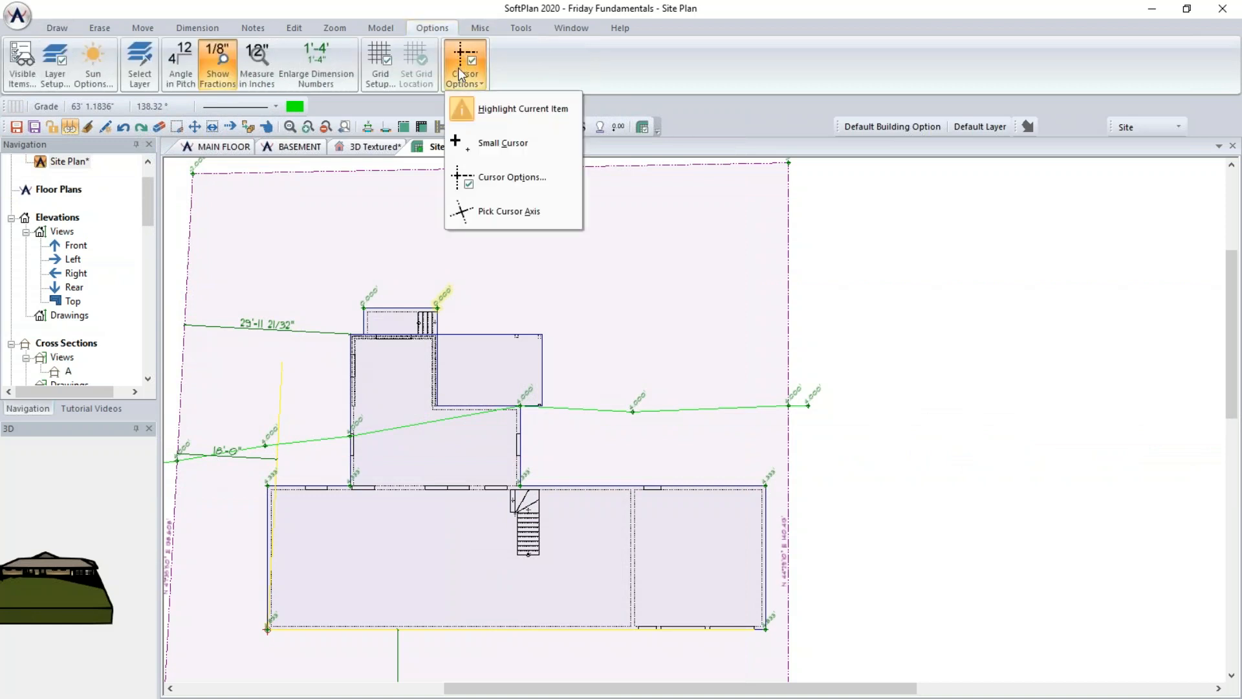
pyautogui.click(508, 176)
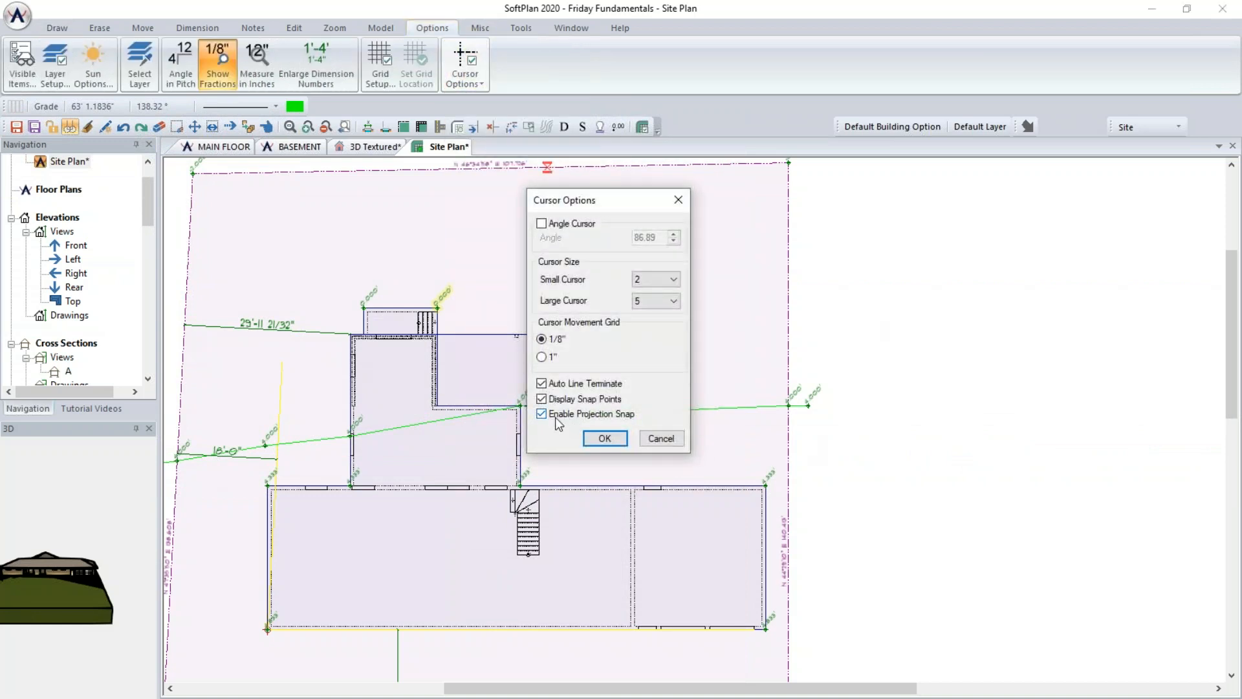
pyautogui.click(605, 439)
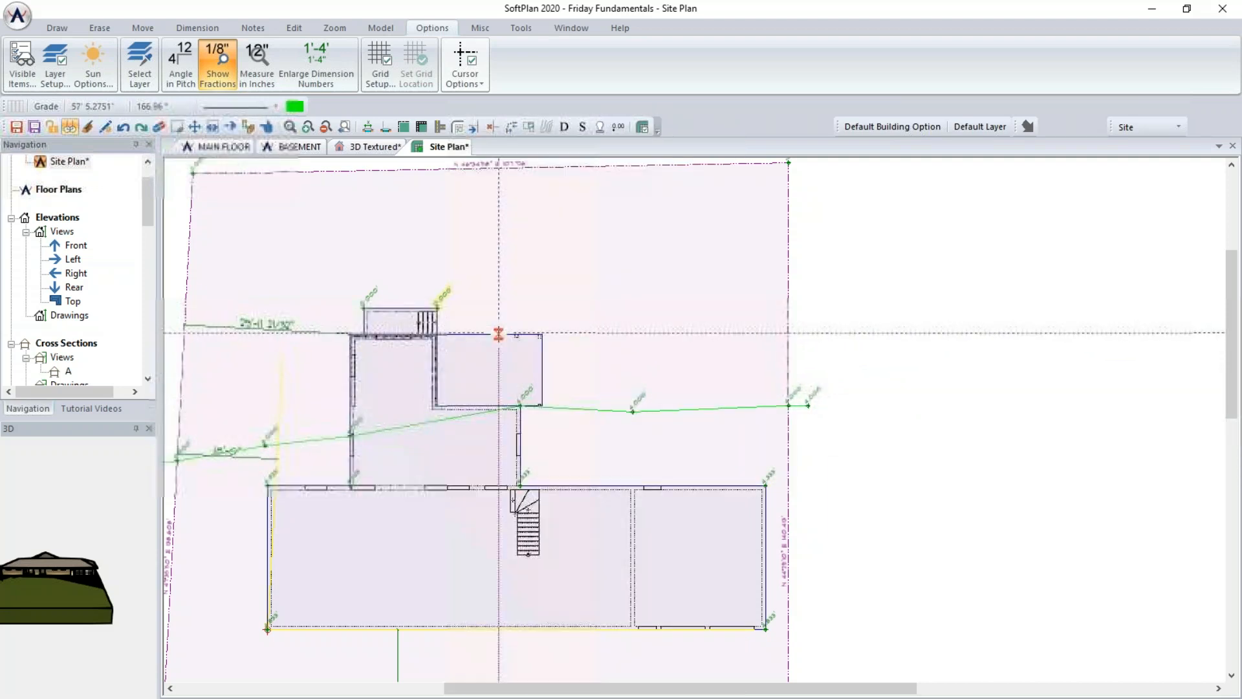
# - Start a second line-method grade line just beyond the left property line and run it to the rear wing's corner
pyautogui.moveTo(281, 399); pyautogui.dragTo(515, 334, button='middle')
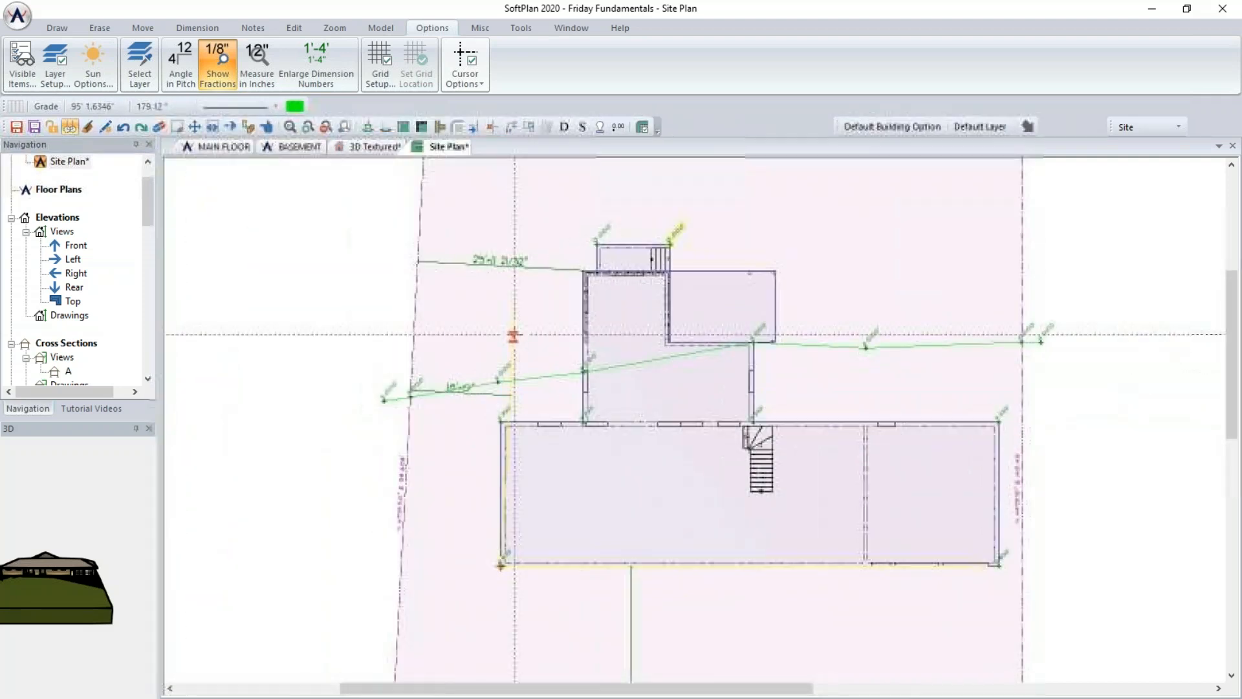
pyautogui.click(65, 28)
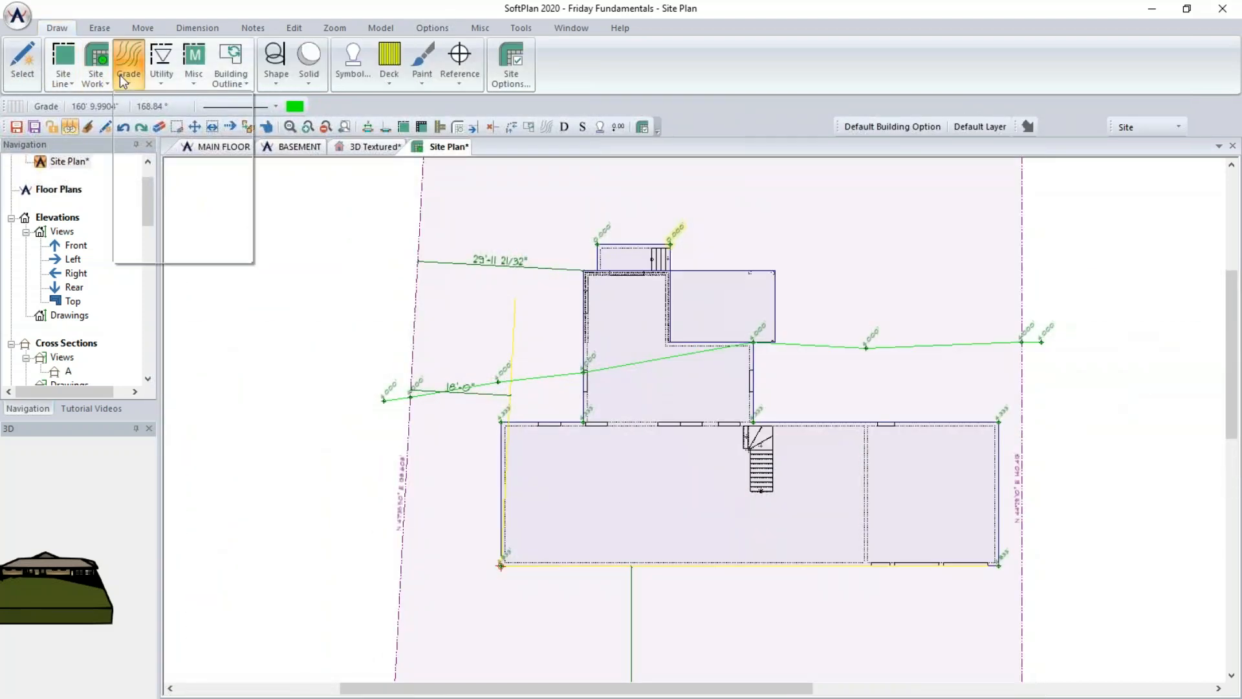
pyautogui.click(149, 108)
pyautogui.click(261, 219)
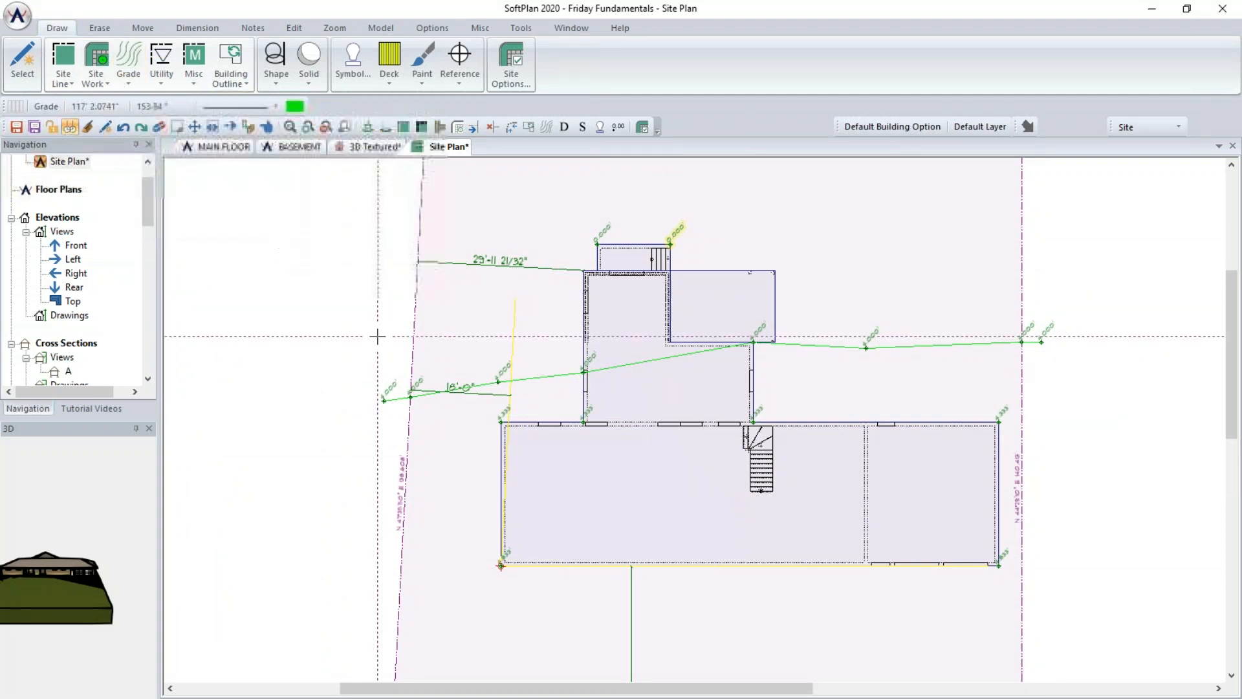
pyautogui.scroll(3, 380, 338)
pyautogui.click(784, 464)
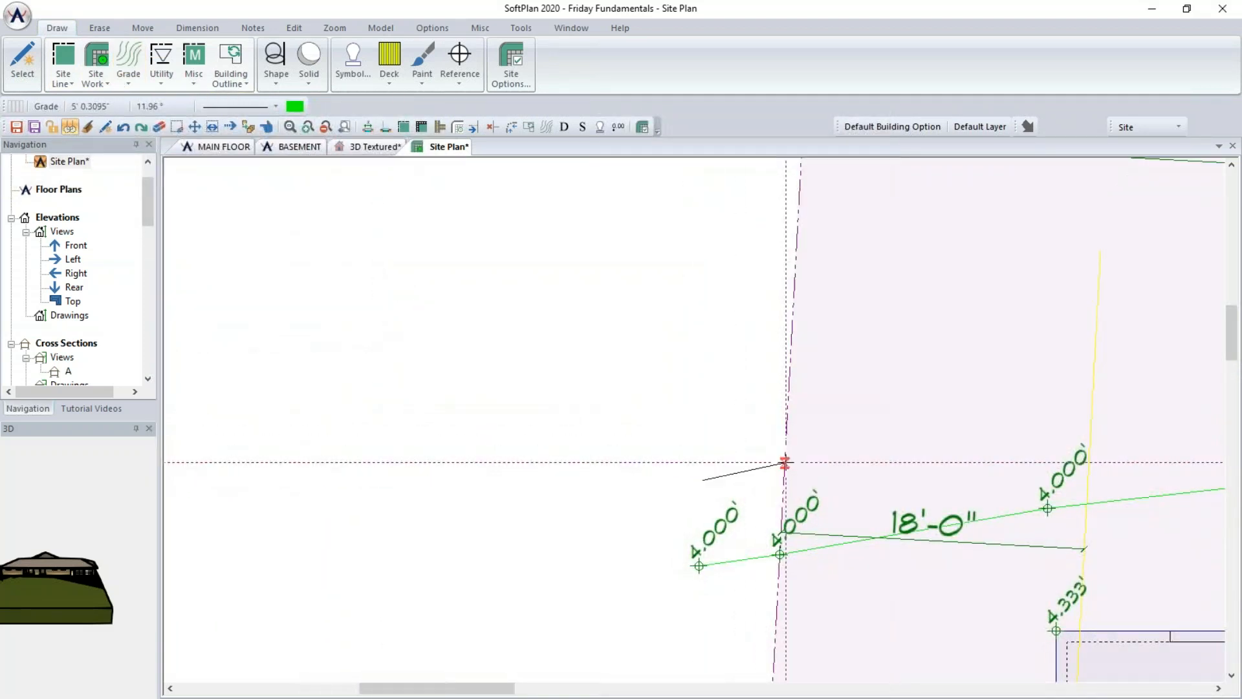
pyautogui.moveTo(901, 427); pyautogui.dragTo(590, 353, button='middle')
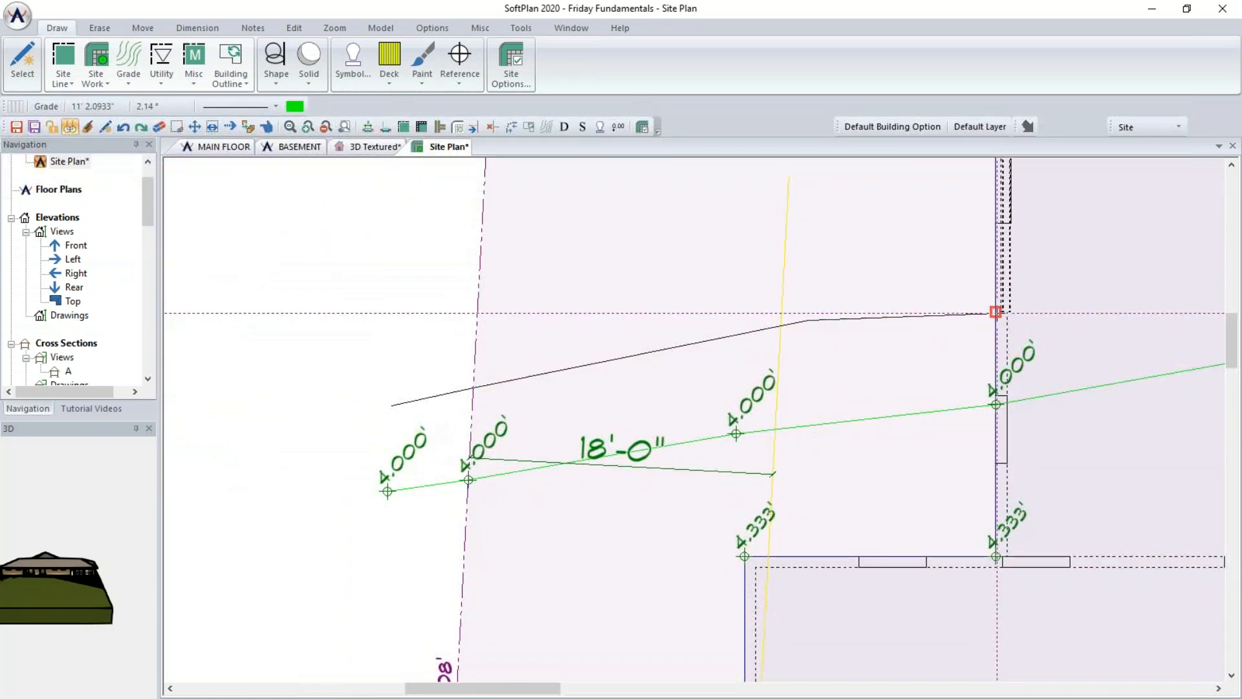
pyautogui.click(997, 290)
# - Continue the second grade line along the rear wing past the right property line and set its offset to 3' Up
pyautogui.moveTo(1048, 279); pyautogui.dragTo(530, 382, button='middle')
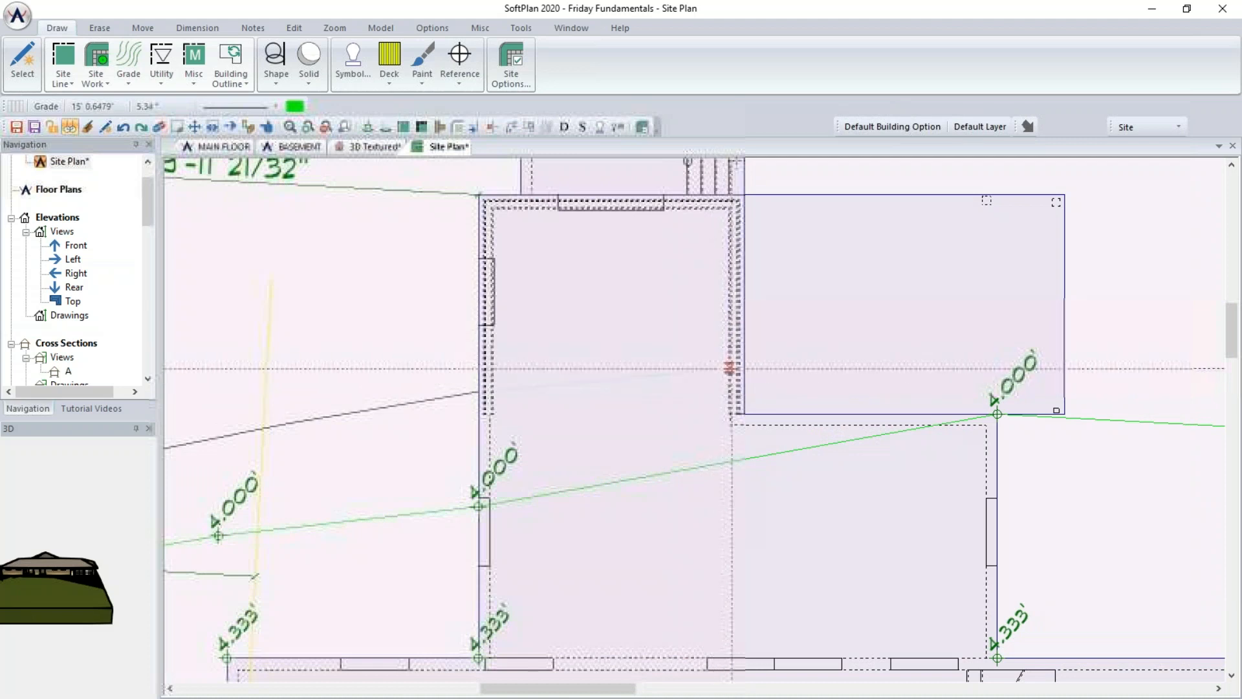
pyautogui.click(743, 390)
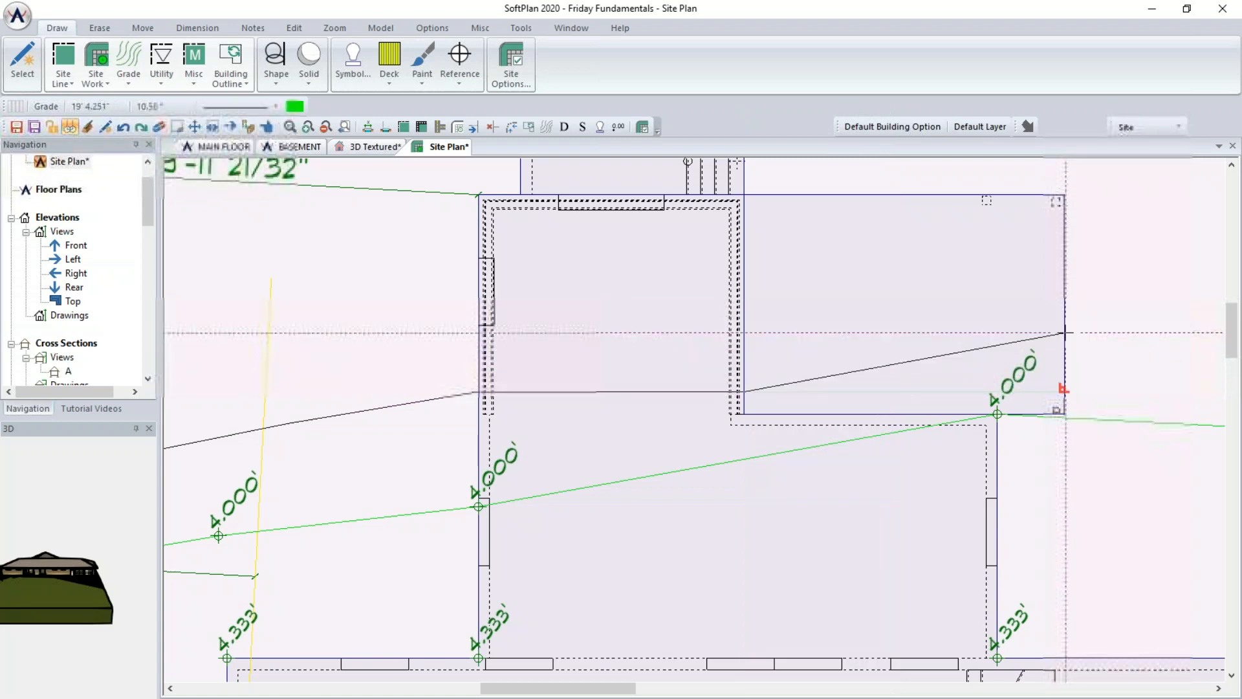
pyautogui.click(1065, 391)
pyautogui.moveTo(1092, 361); pyautogui.dragTo(681, 357, button='middle')
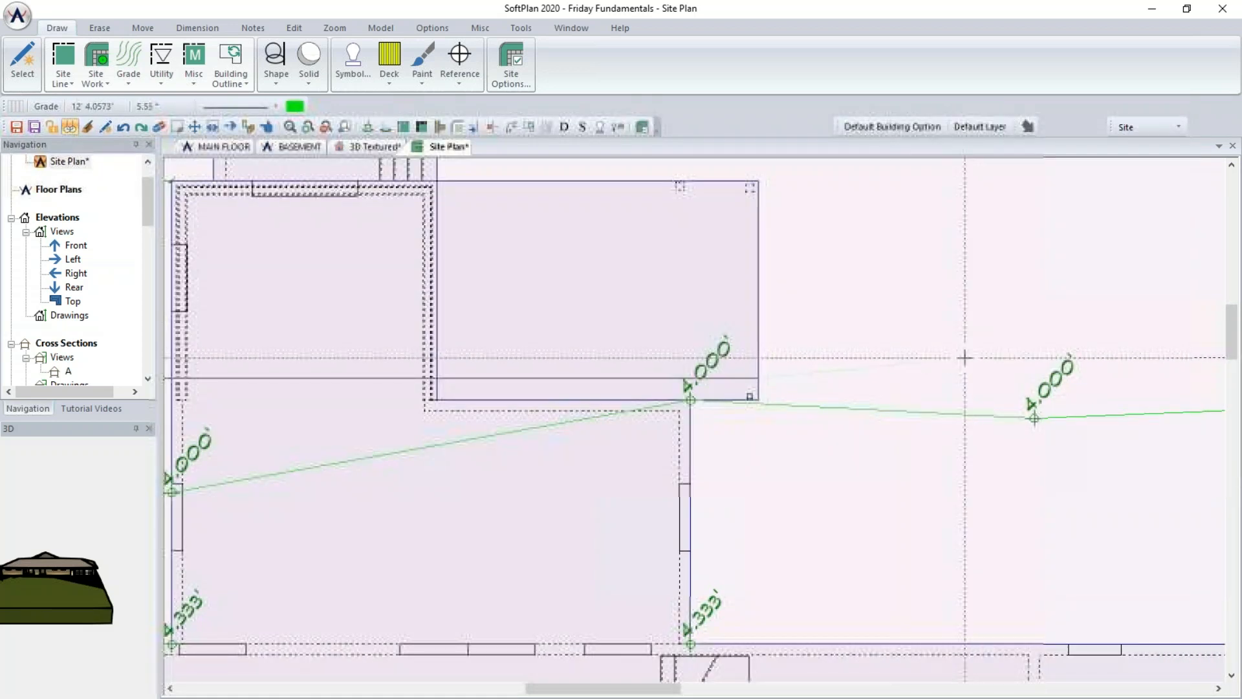
pyautogui.moveTo(1104, 384); pyautogui.dragTo(718, 337, button='middle')
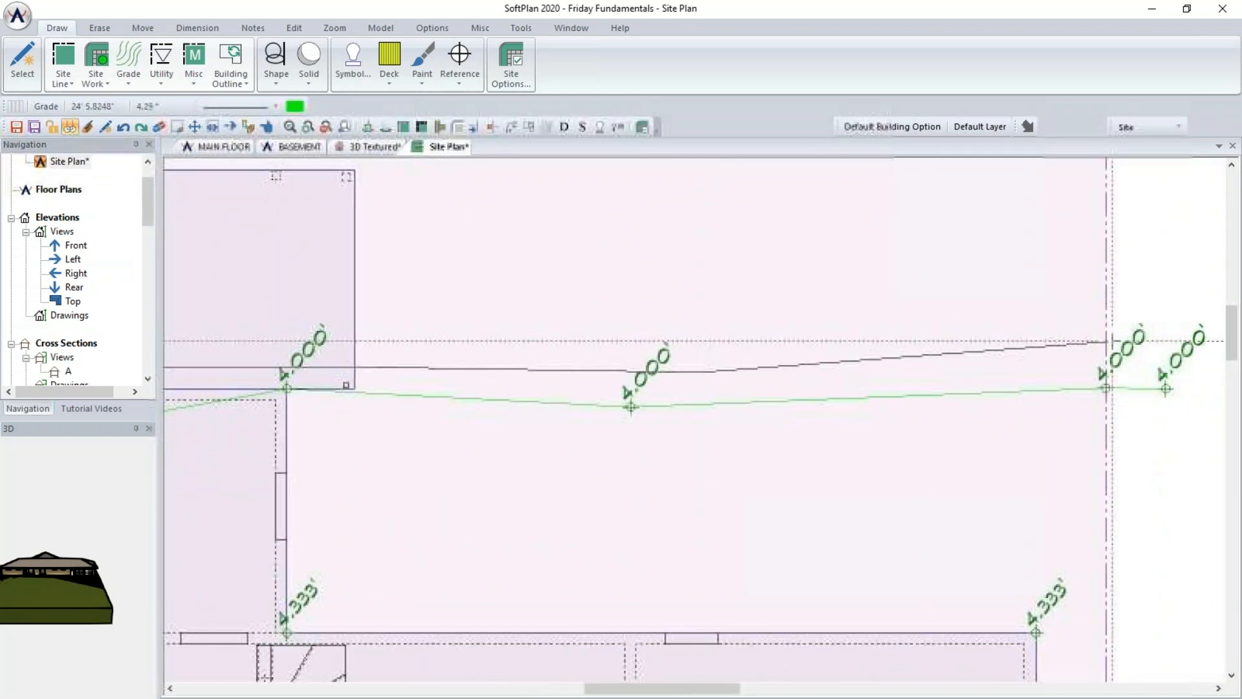
pyautogui.click(1106, 335)
pyautogui.doubleClick(1170, 317)
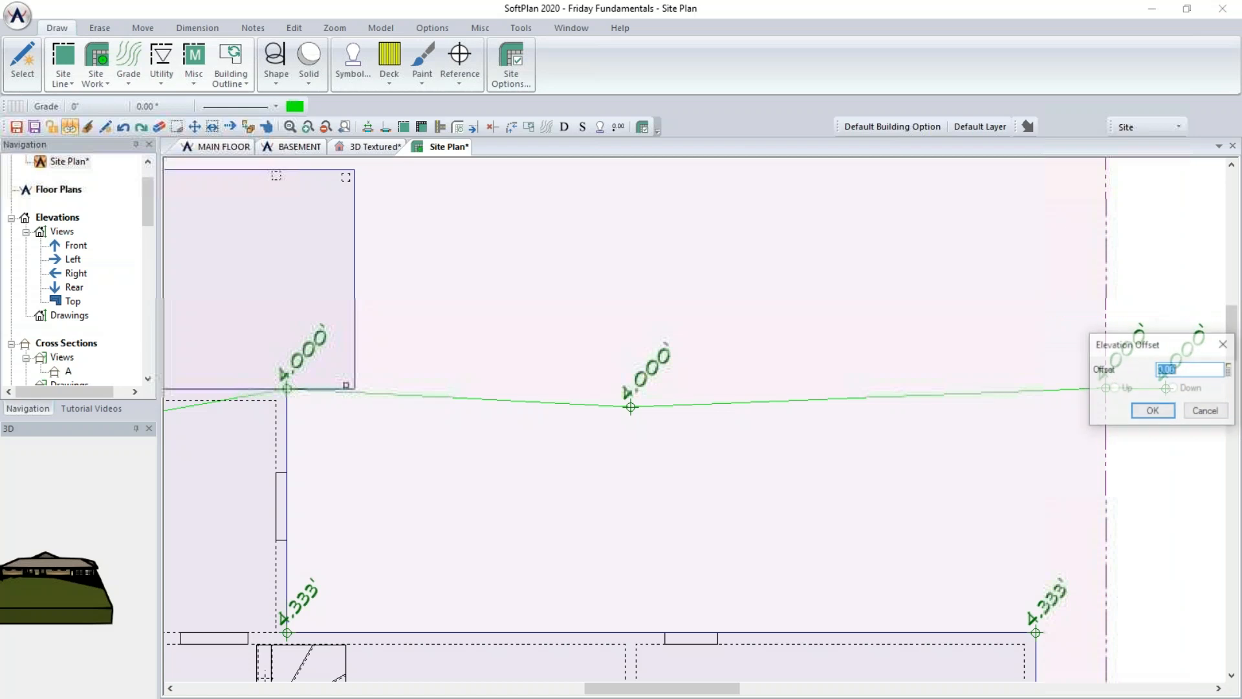
pyautogui.write('3')
pyautogui.press('Return')
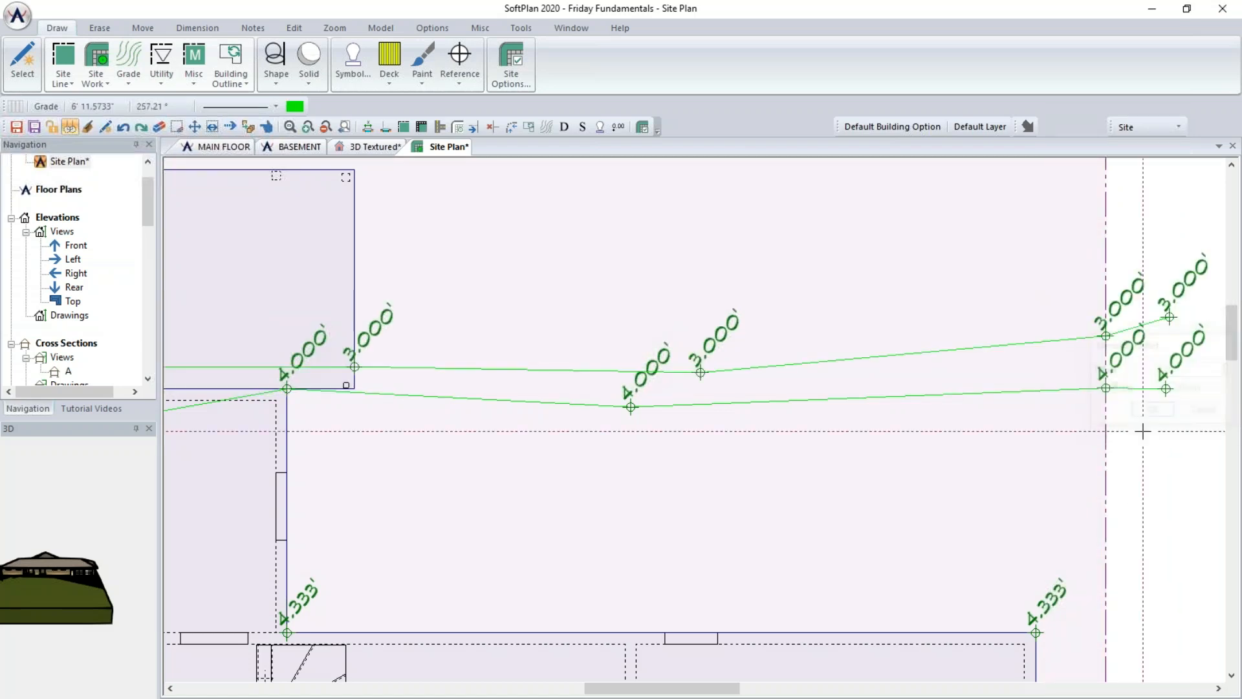
pyautogui.scroll(-3, 695, 427)
pyautogui.moveTo(416, 473); pyautogui.dragTo(608, 496, button='middle')
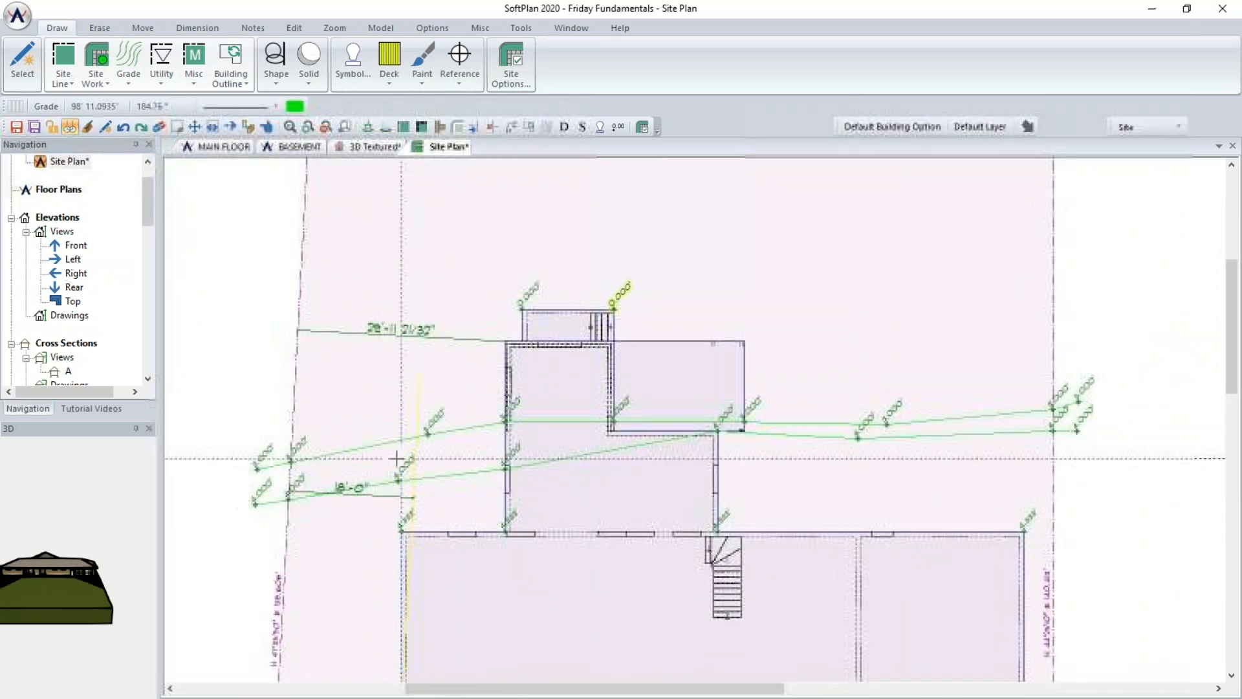
pyautogui.scroll(3, 294, 445)
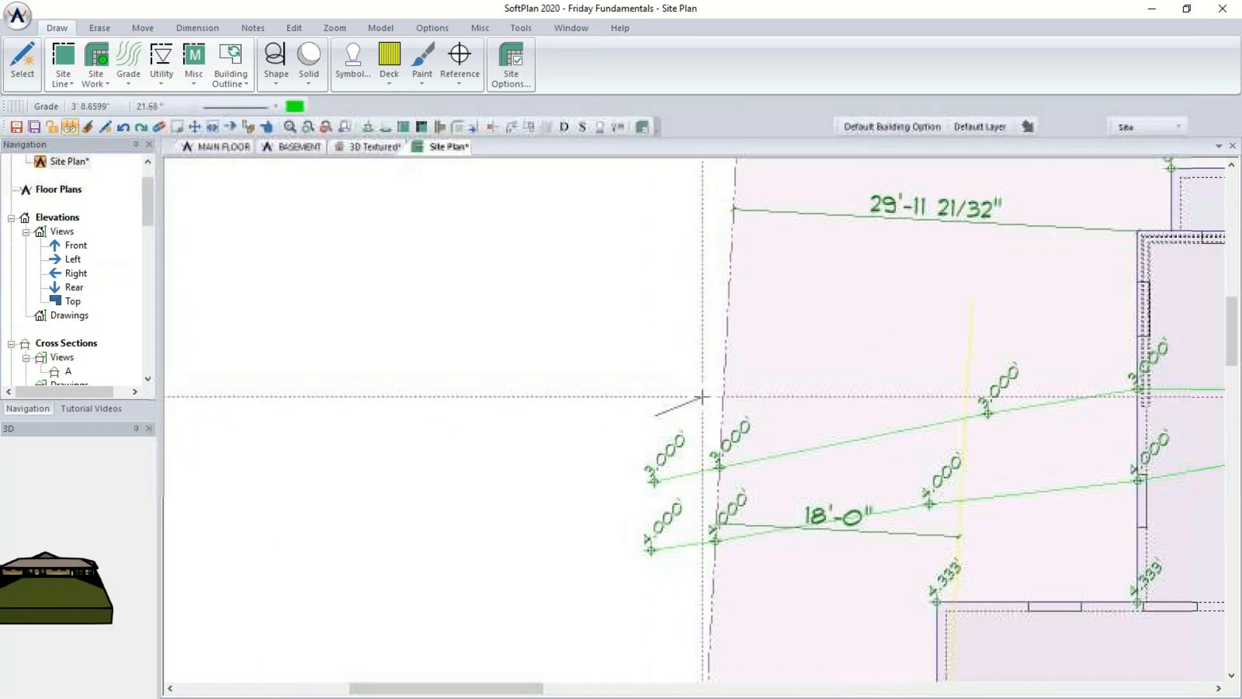
# - Draw a third grade line from beyond the left property line across the building to the right property line, offset 2' Up
pyautogui.click(725, 396)
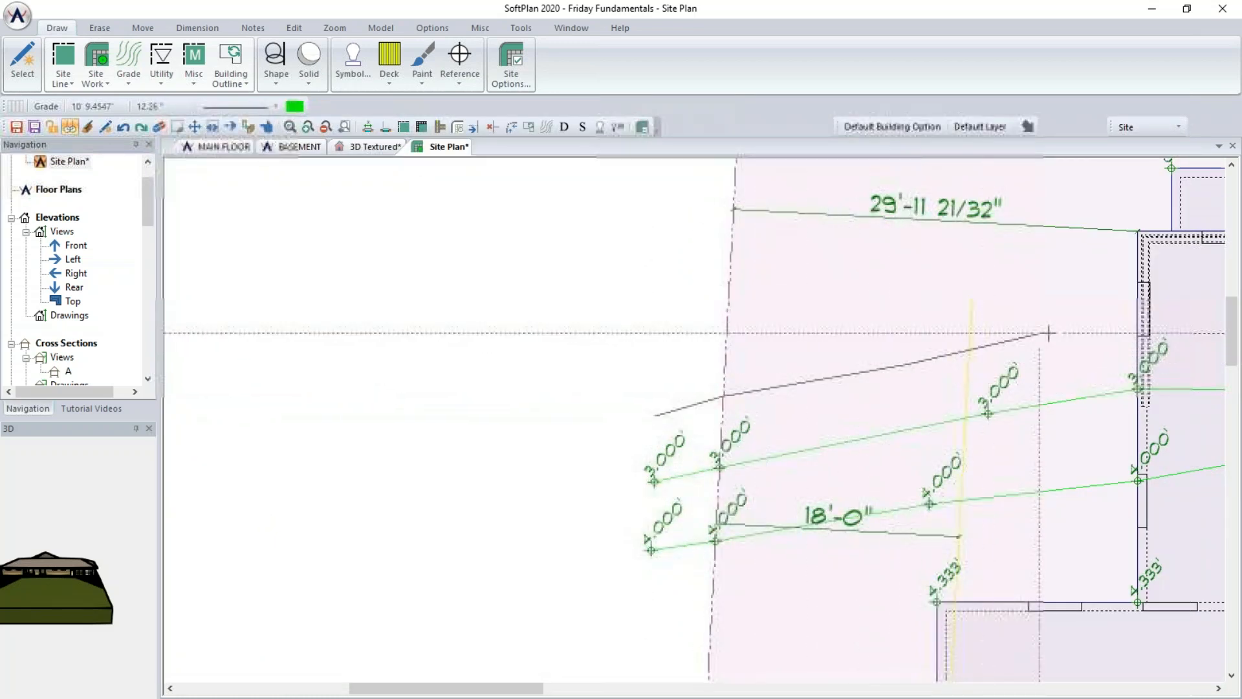
pyautogui.click(1137, 336)
pyautogui.moveTo(1003, 322); pyautogui.dragTo(729, 320, button='middle')
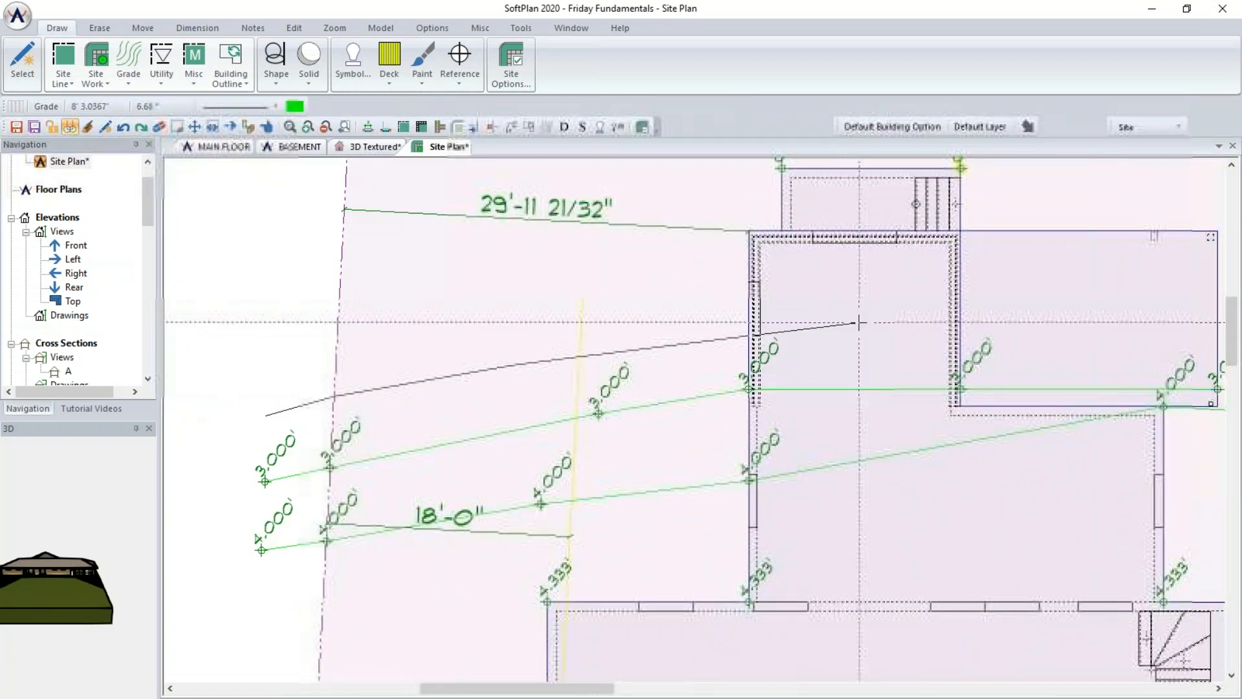
pyautogui.click(963, 317)
pyautogui.moveTo(1096, 321); pyautogui.dragTo(763, 320, button='middle')
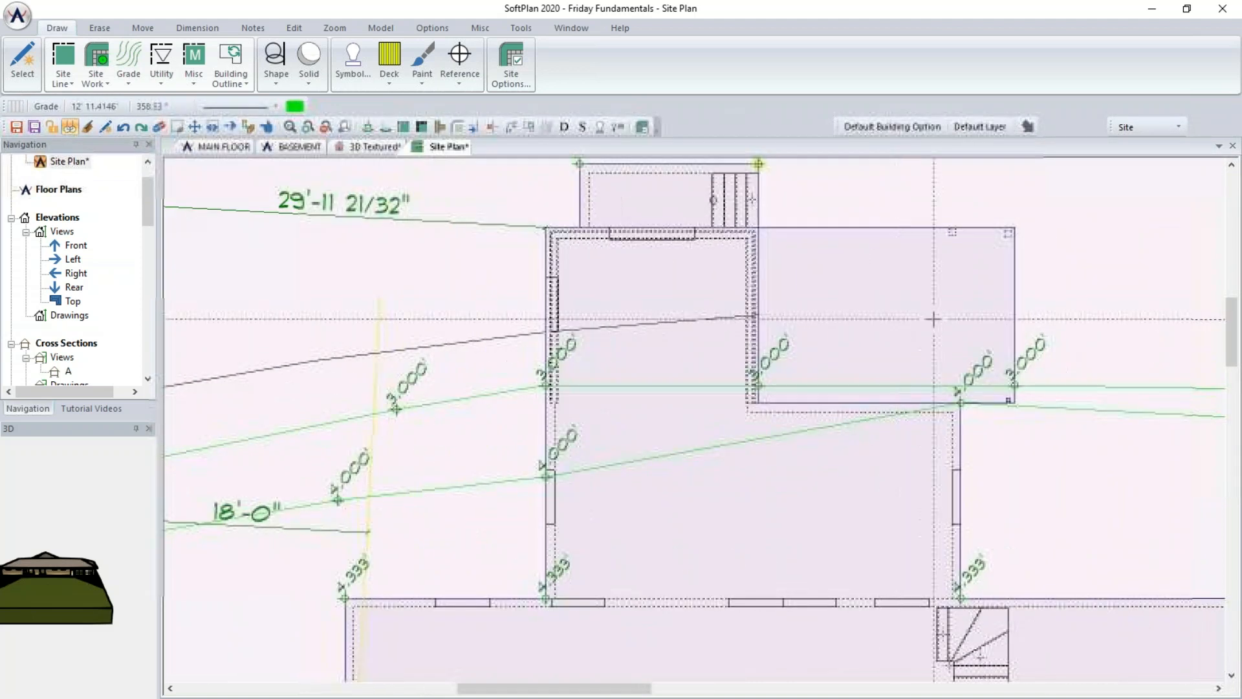
pyautogui.moveTo(992, 337); pyautogui.dragTo(724, 331, button='middle')
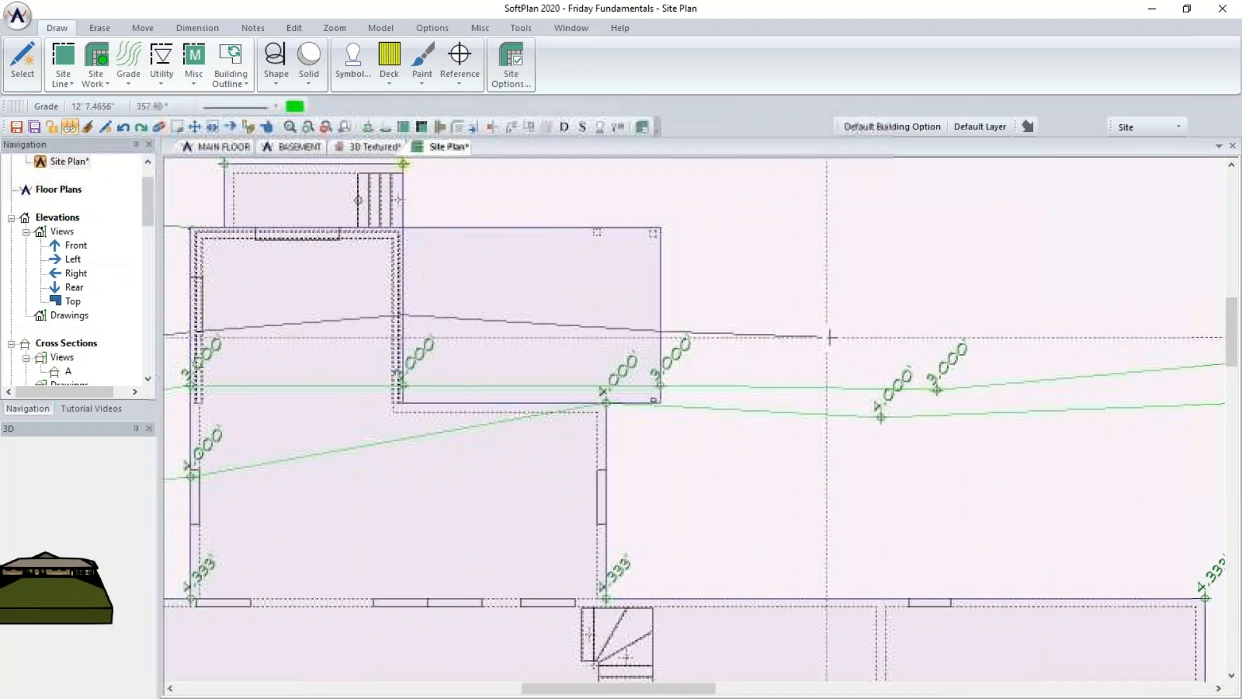
pyautogui.click(883, 355)
pyautogui.moveTo(1060, 353); pyautogui.dragTo(725, 390, button='middle')
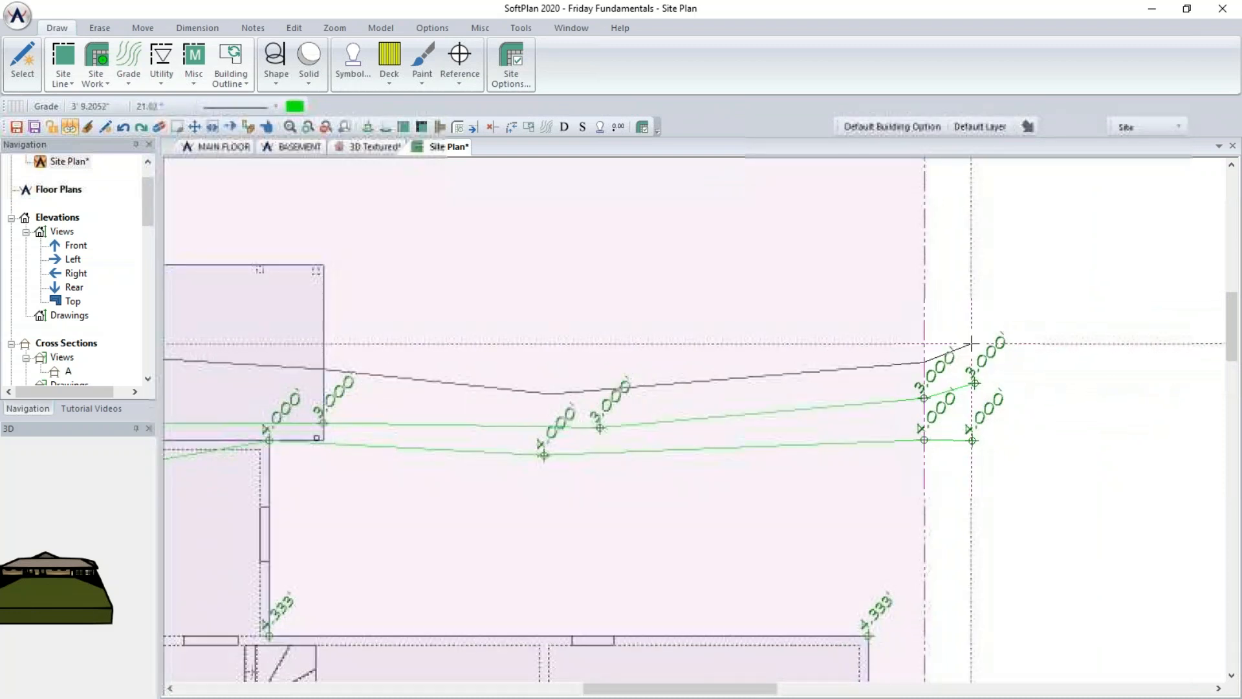
pyautogui.doubleClick(924, 361)
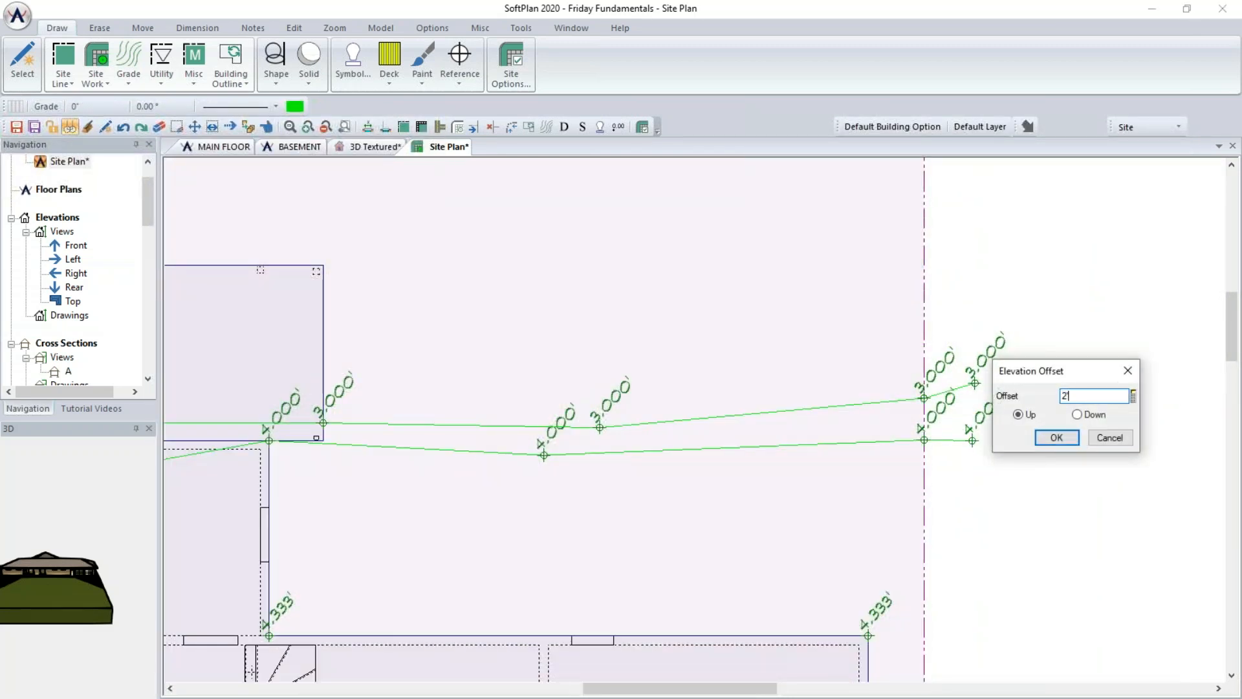
pyautogui.click(1037, 437)
# - Draw a fourth grade line from beyond the left property line past the building to the right property line, offset 1.00' Up
pyautogui.moveTo(285, 485); pyautogui.dragTo(812, 466, button='middle')
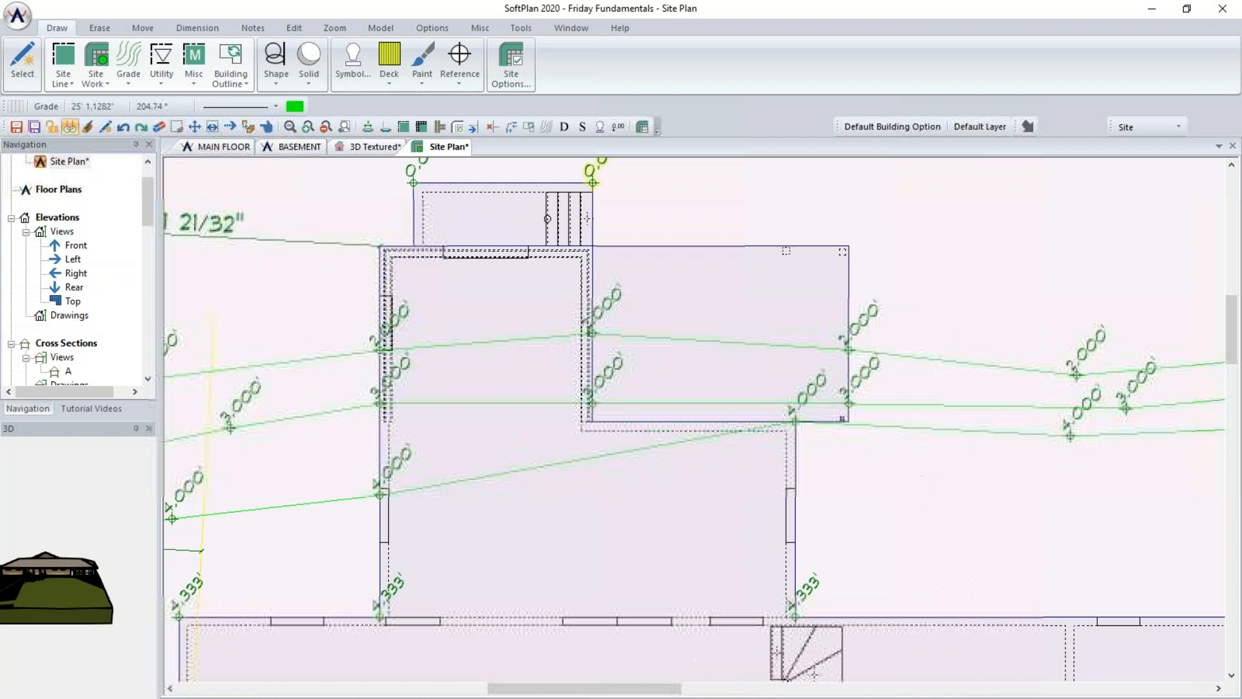
pyautogui.moveTo(341, 363); pyautogui.dragTo(662, 382, button='middle')
pyautogui.scroll(-1, 358, 394)
pyautogui.click(304, 377)
pyautogui.click(491, 349)
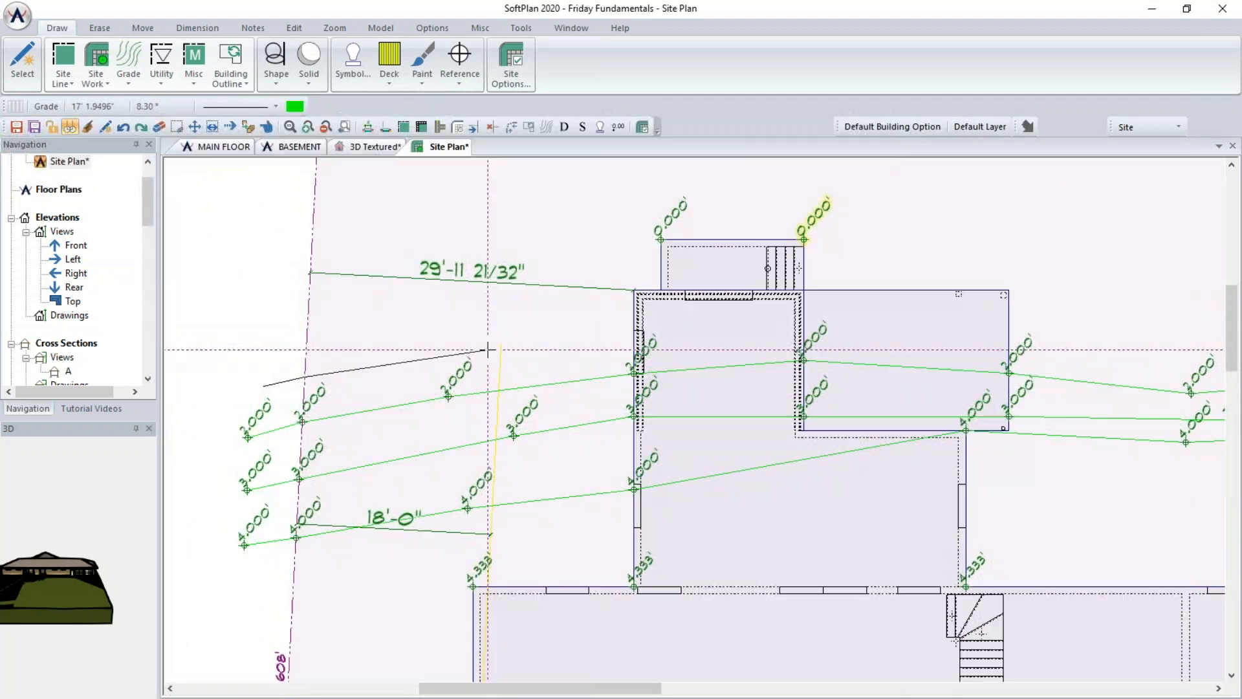
pyautogui.click(633, 338)
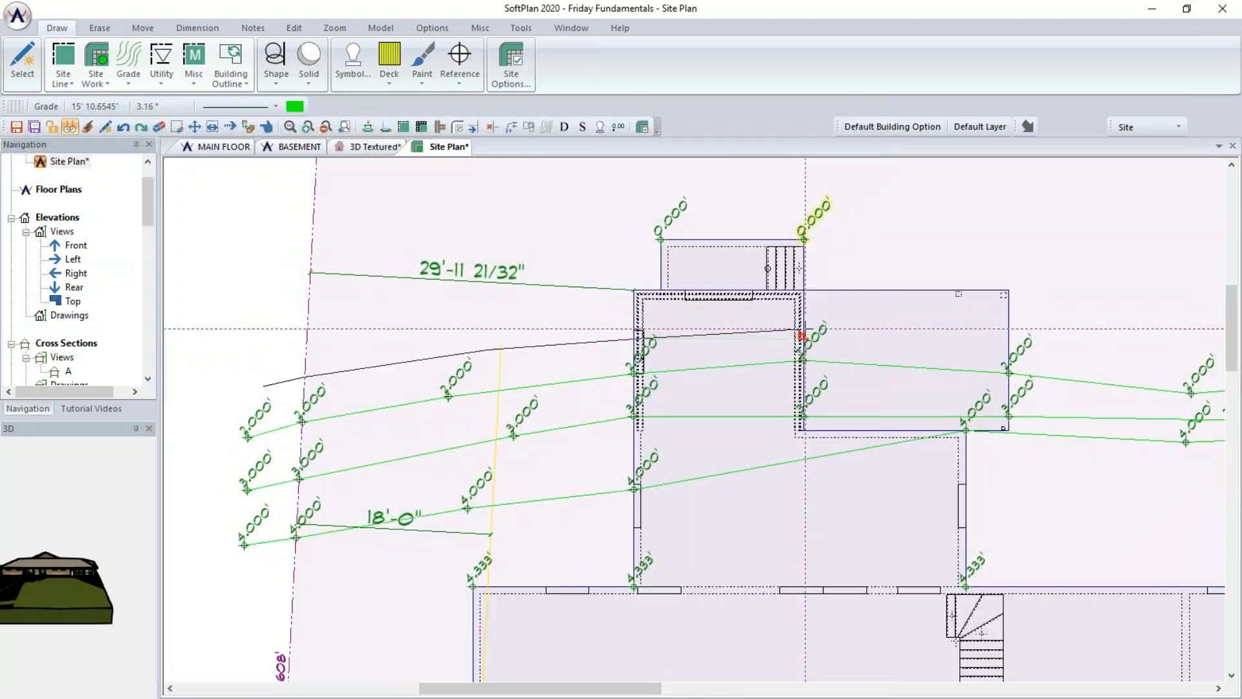
pyautogui.scroll(2, 1004, 342)
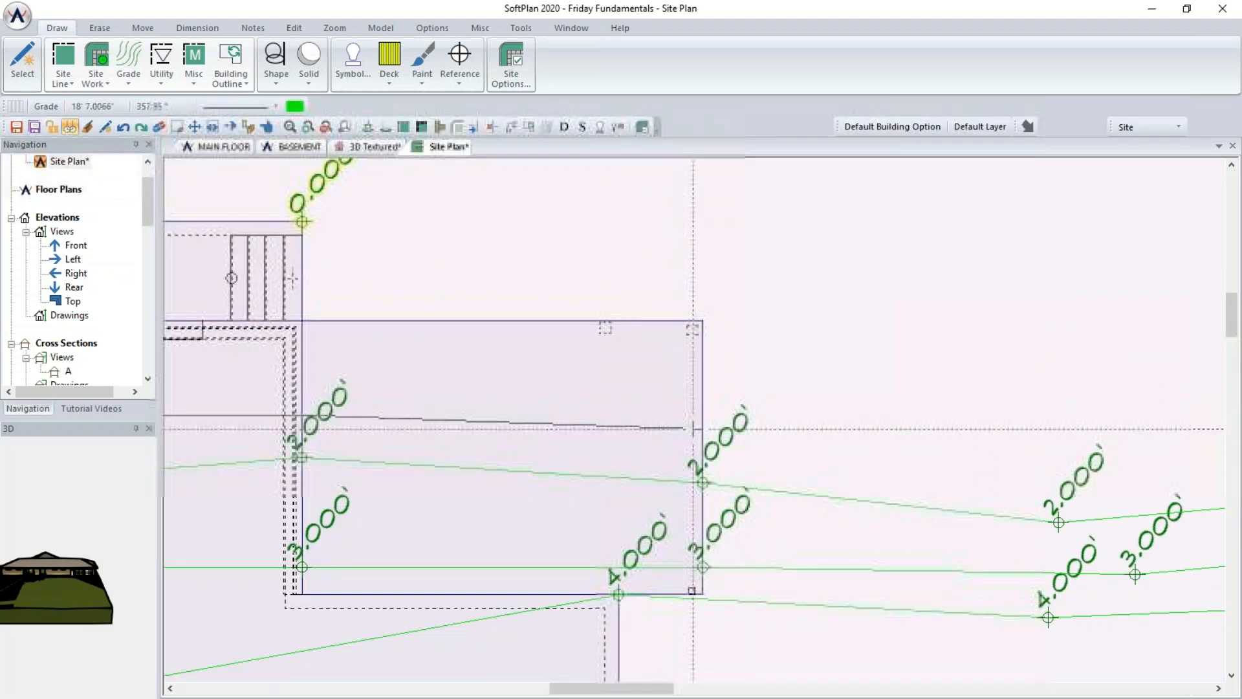
pyautogui.click(702, 440)
pyautogui.scroll(-2, 898, 454)
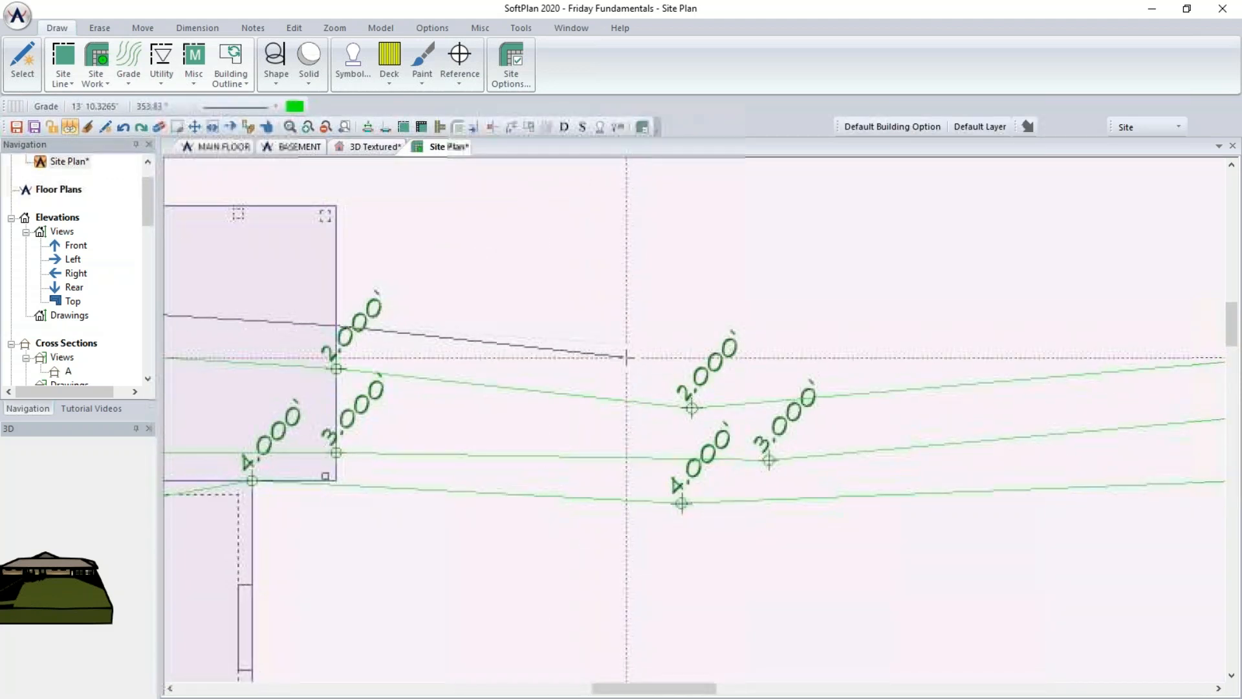
pyautogui.scroll(1, 716, 361)
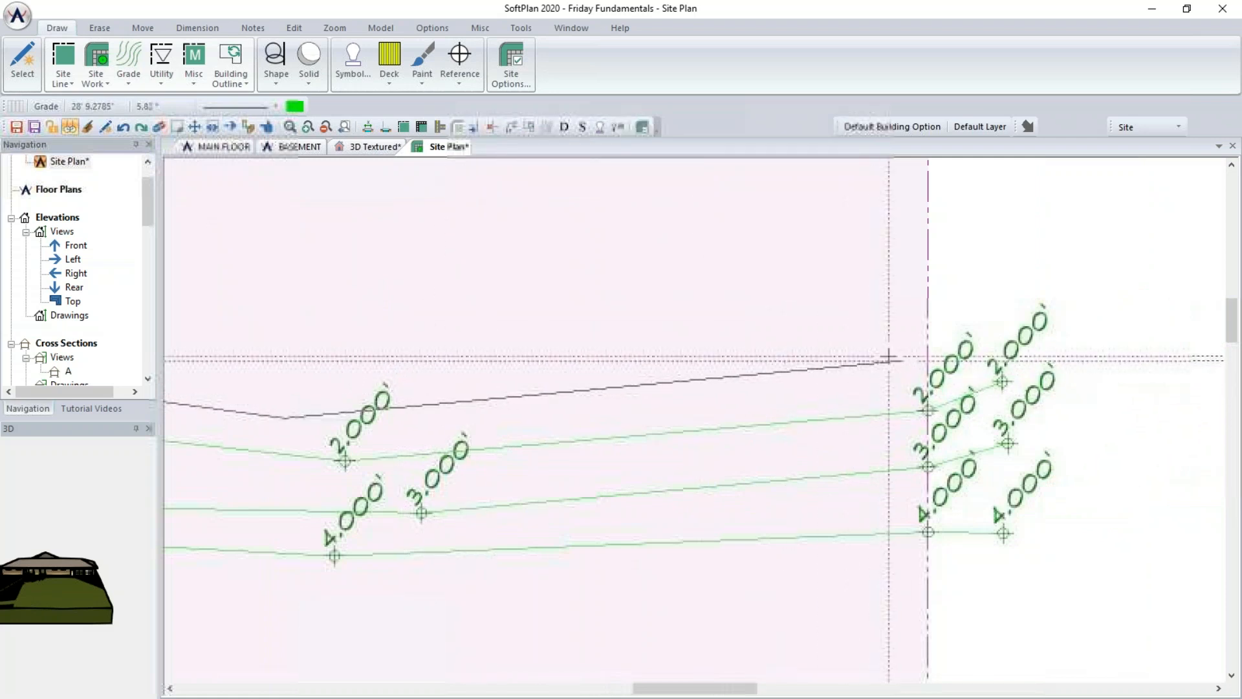
pyautogui.doubleClick(929, 355)
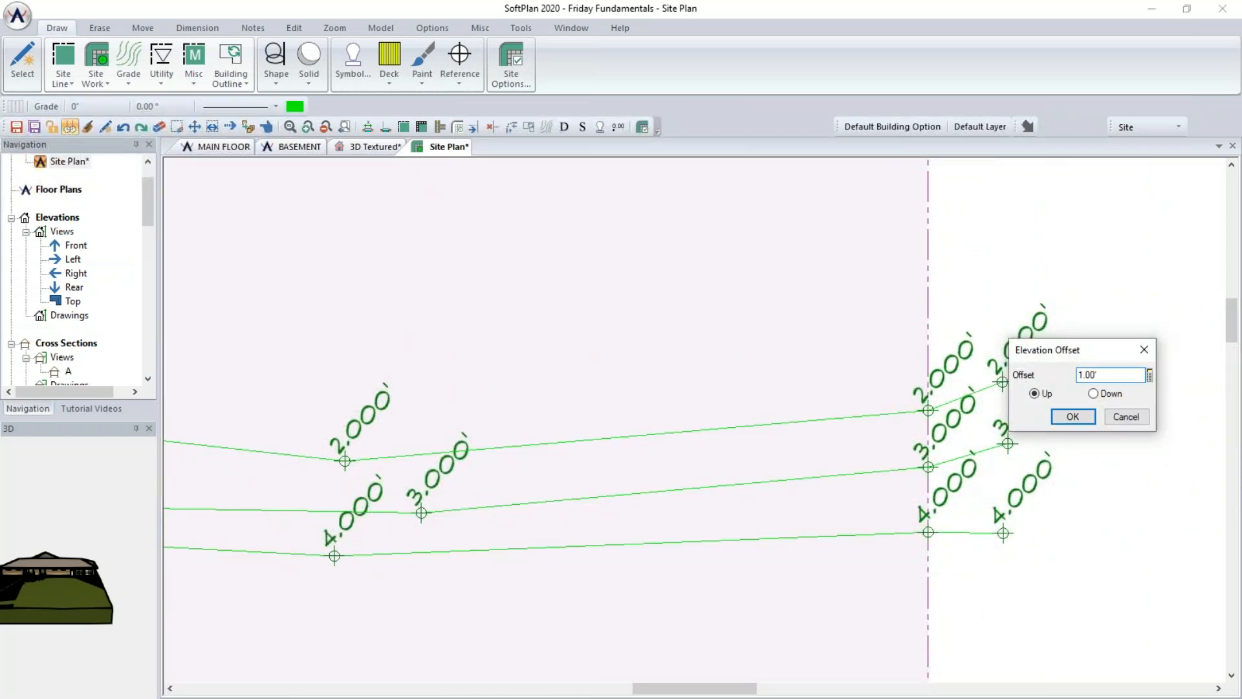
pyautogui.write("1.00'")
pyautogui.press('Return')
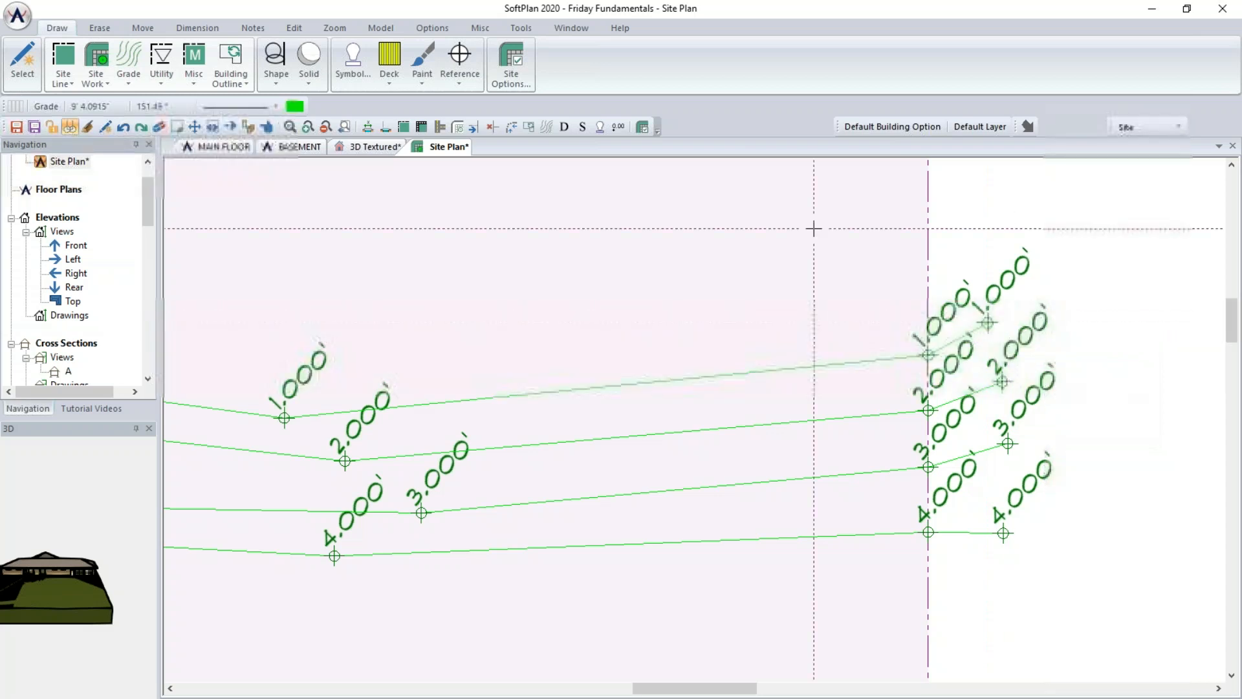
# - Open the 3D Textured view in a new vertical tab group beside the site plan
pyautogui.click(387, 148)
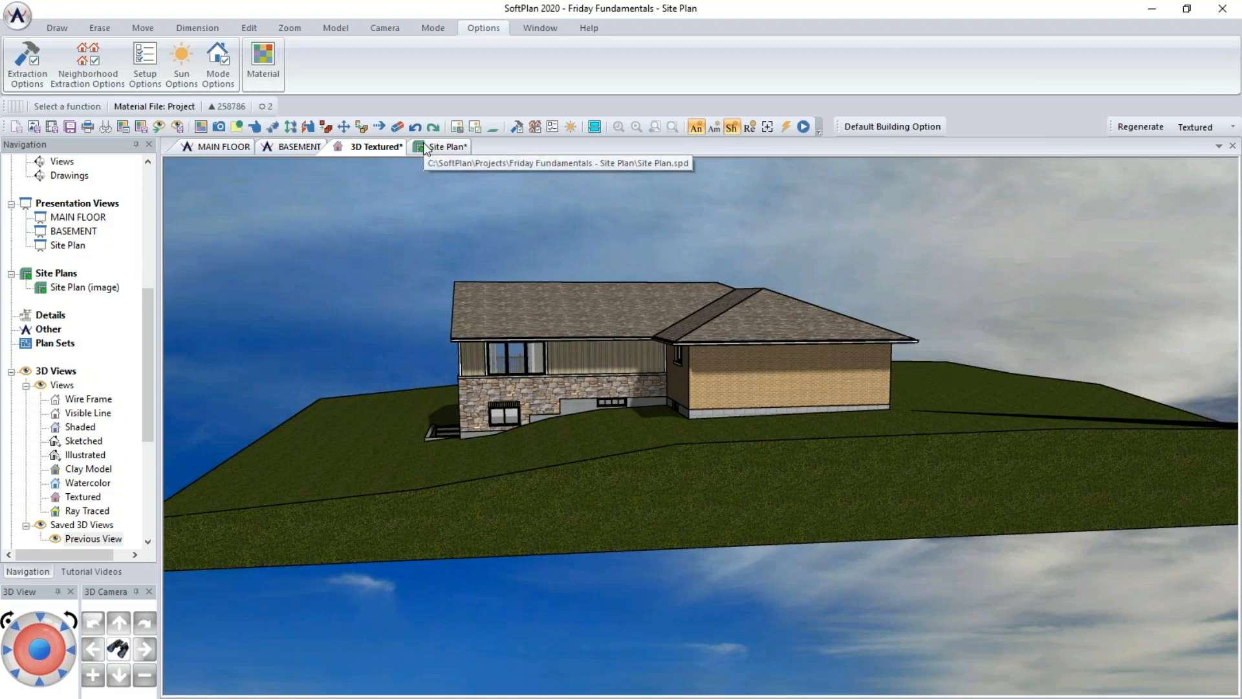
pyautogui.rightClick(392, 152)
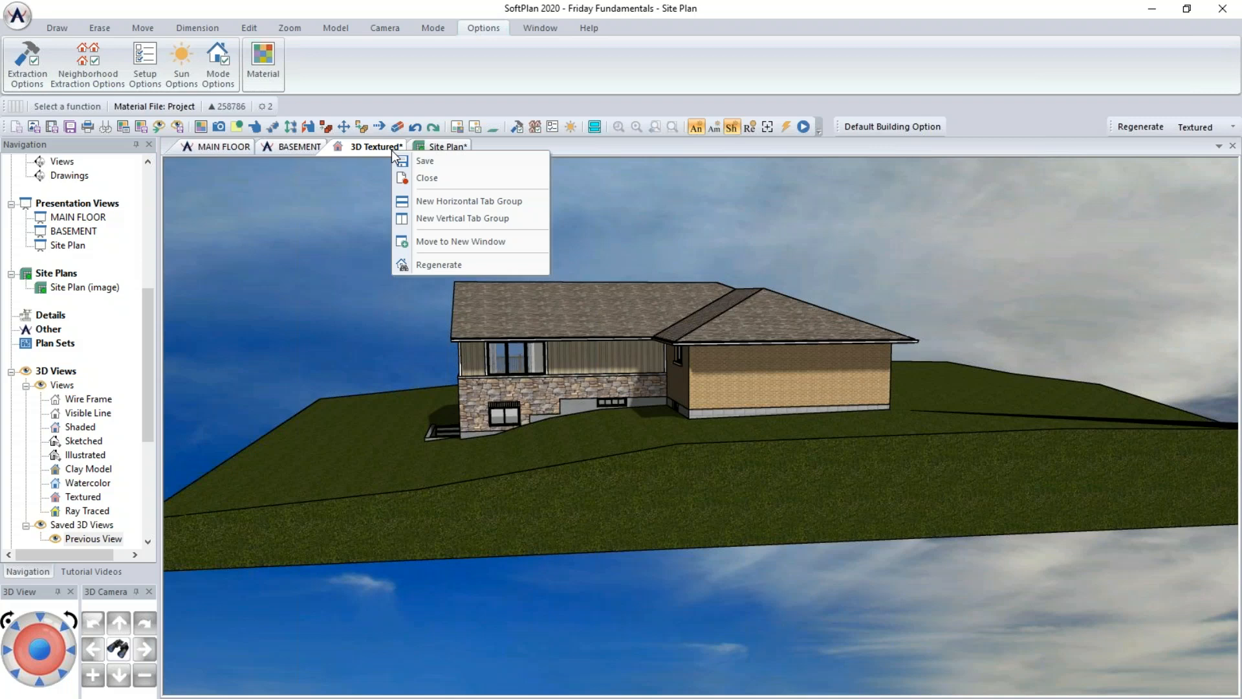
pyautogui.click(425, 223)
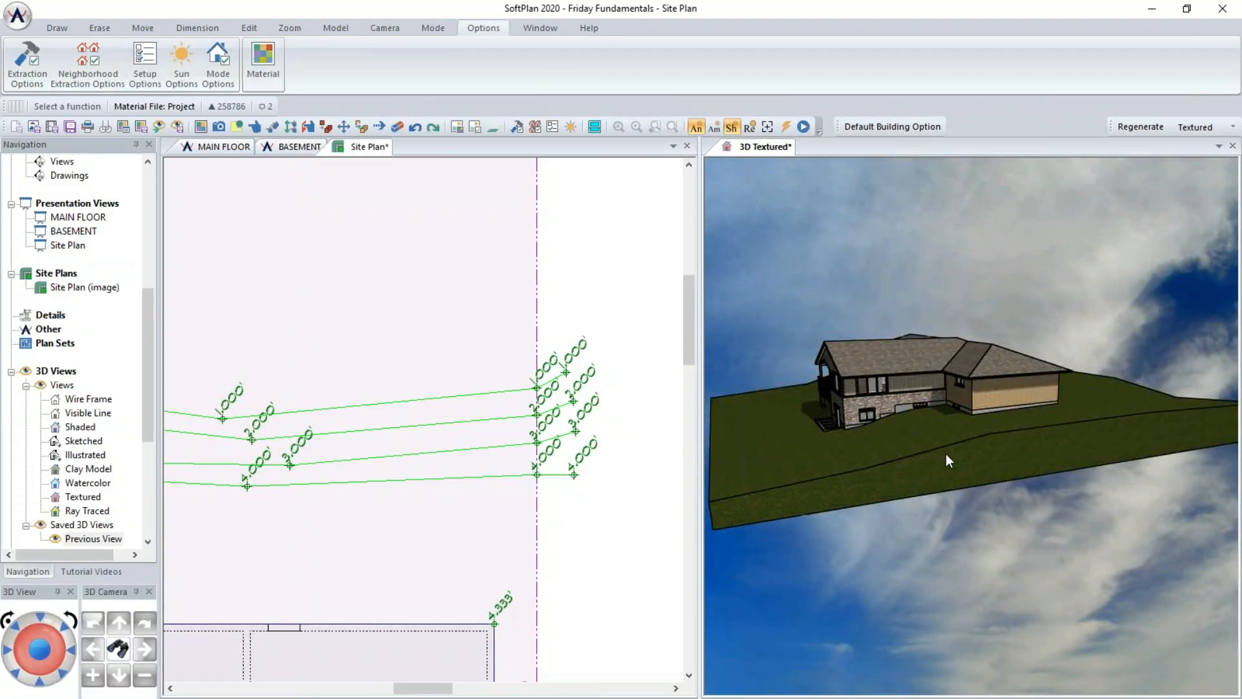
# - Orbit and zoom the 3D view to inspect the graded terrain around the house
pyautogui.press('Up')
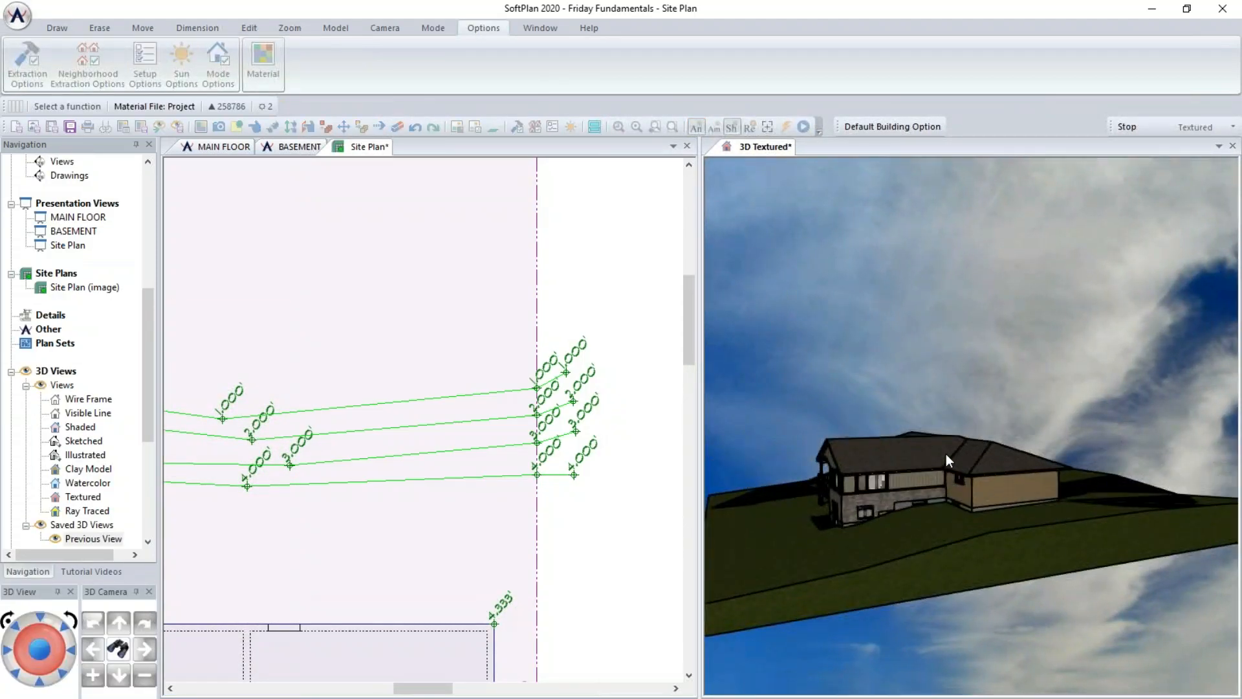
pyautogui.press('Up')
pyautogui.scroll(3, 947, 453)
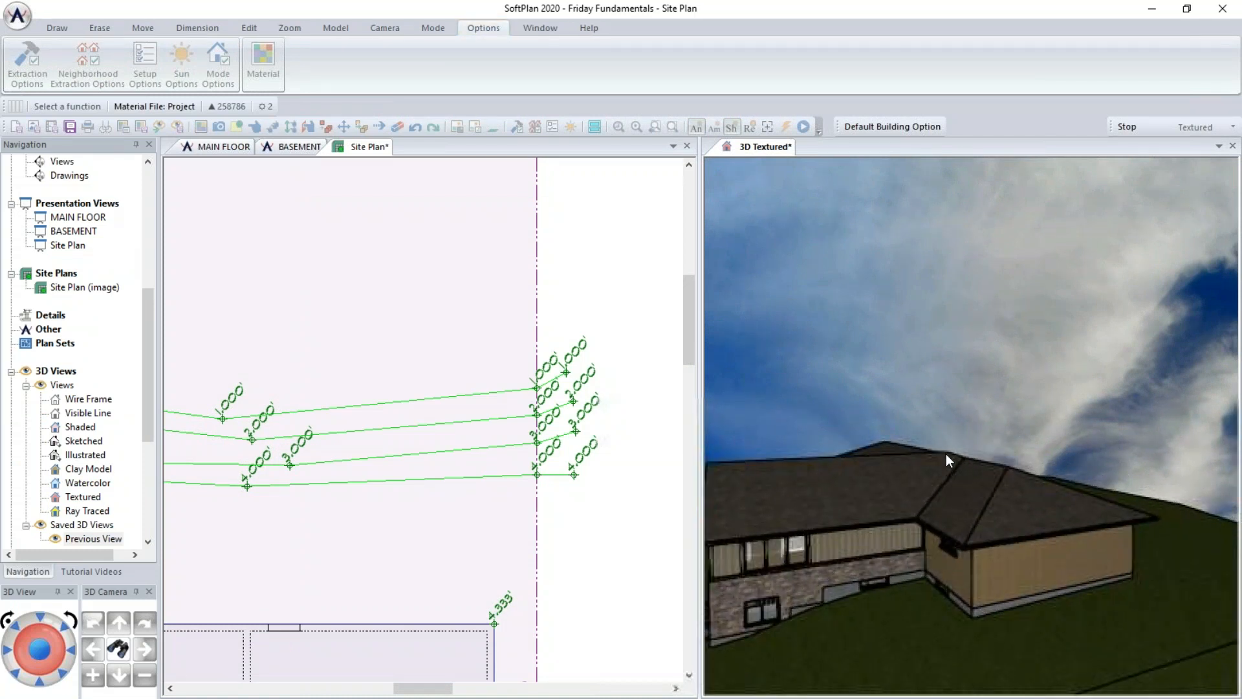
pyautogui.moveTo(942, 499); pyautogui.dragTo(1030, 319, button='middle')
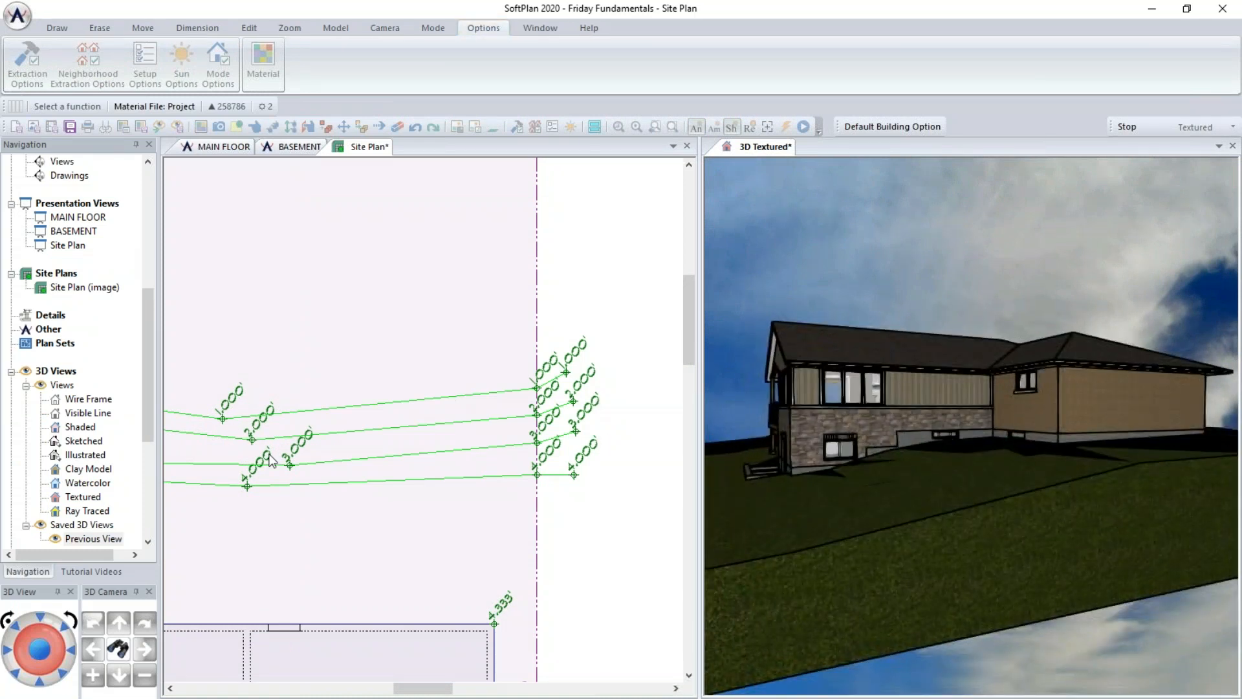
pyautogui.scroll(-3, 271, 456)
pyautogui.click(523, 449)
pyautogui.moveTo(300, 485); pyautogui.dragTo(530, 479, button='middle')
pyautogui.moveTo(557, 521); pyautogui.dragTo(489, 520, button='middle')
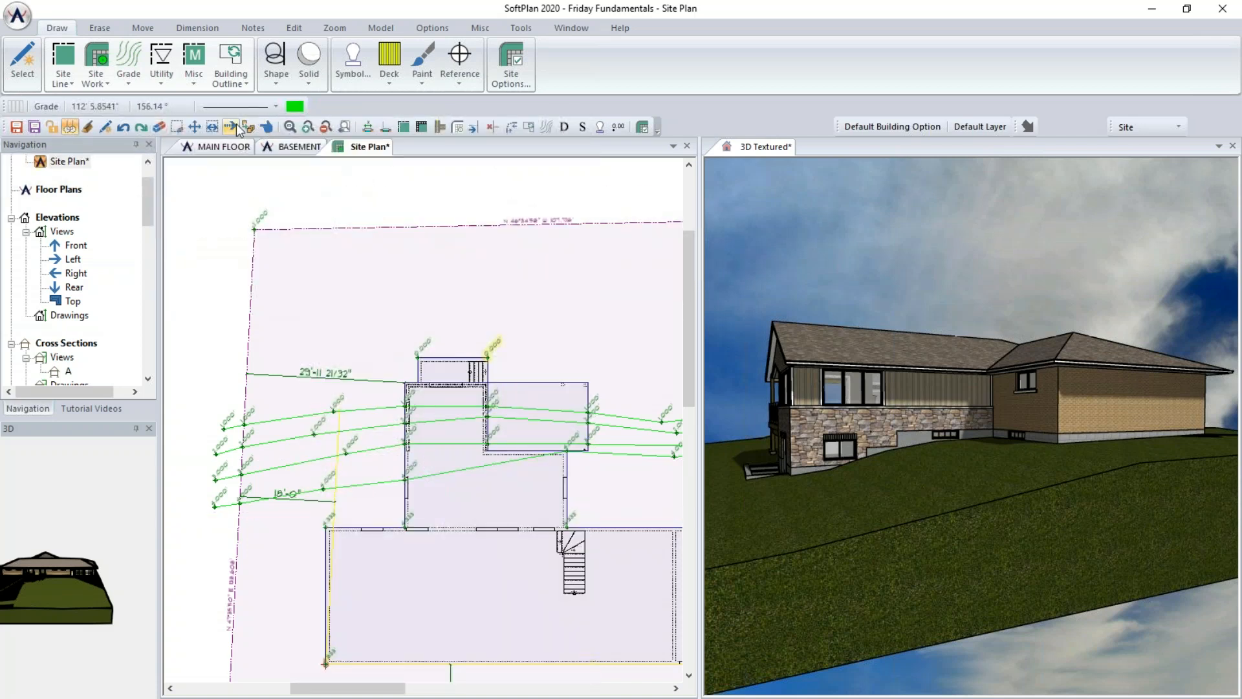
# - Use Move to shift a vertex of the new grade lines near the left property line
pyautogui.click(202, 127)
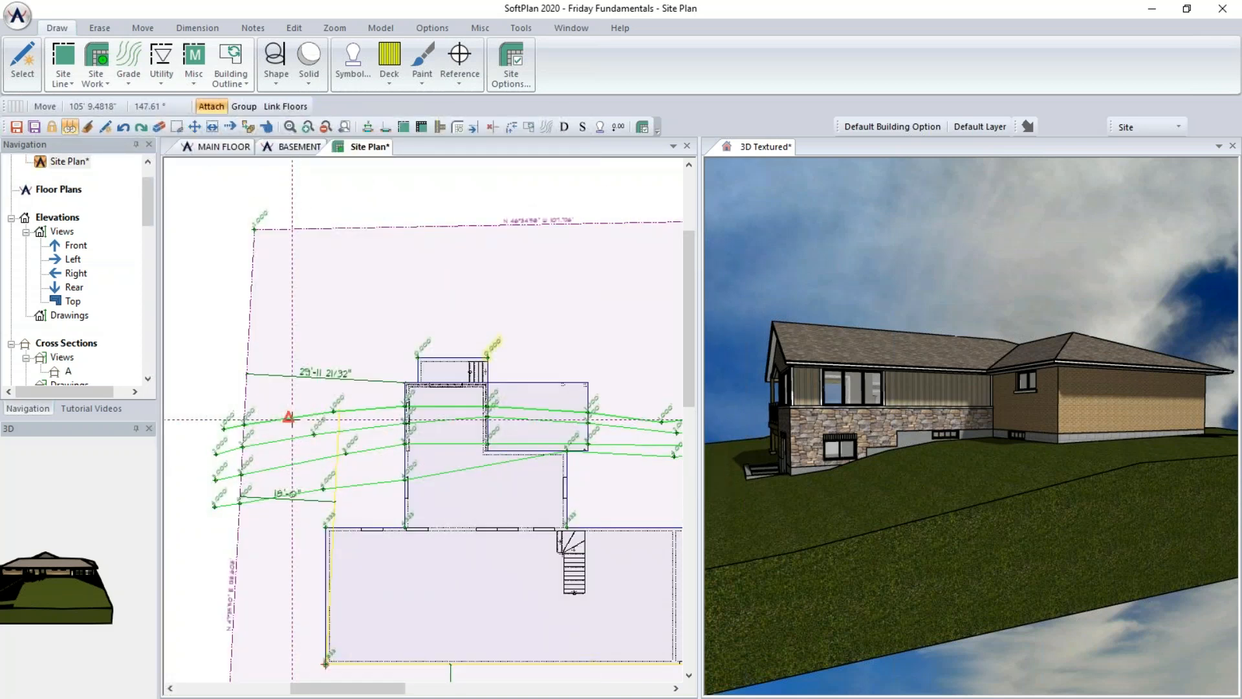
pyautogui.click(289, 419)
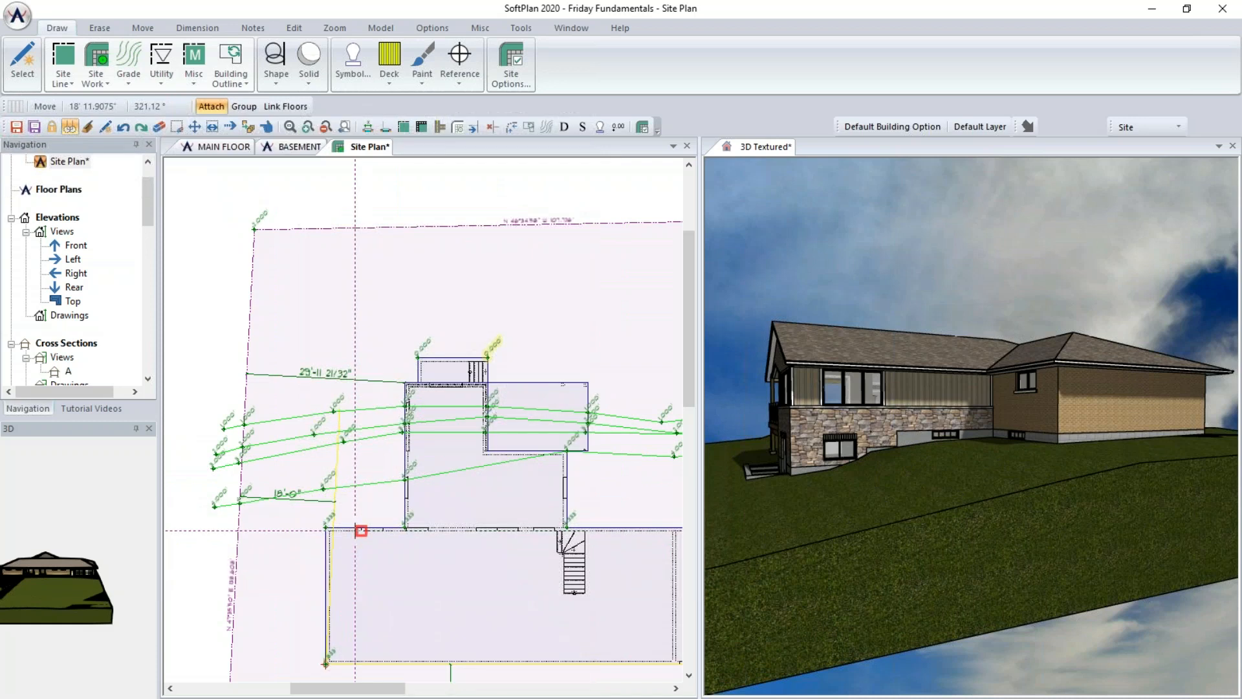
pyautogui.moveTo(664, 495); pyautogui.dragTo(471, 511, button='middle')
pyautogui.scroll(5, 424, 419)
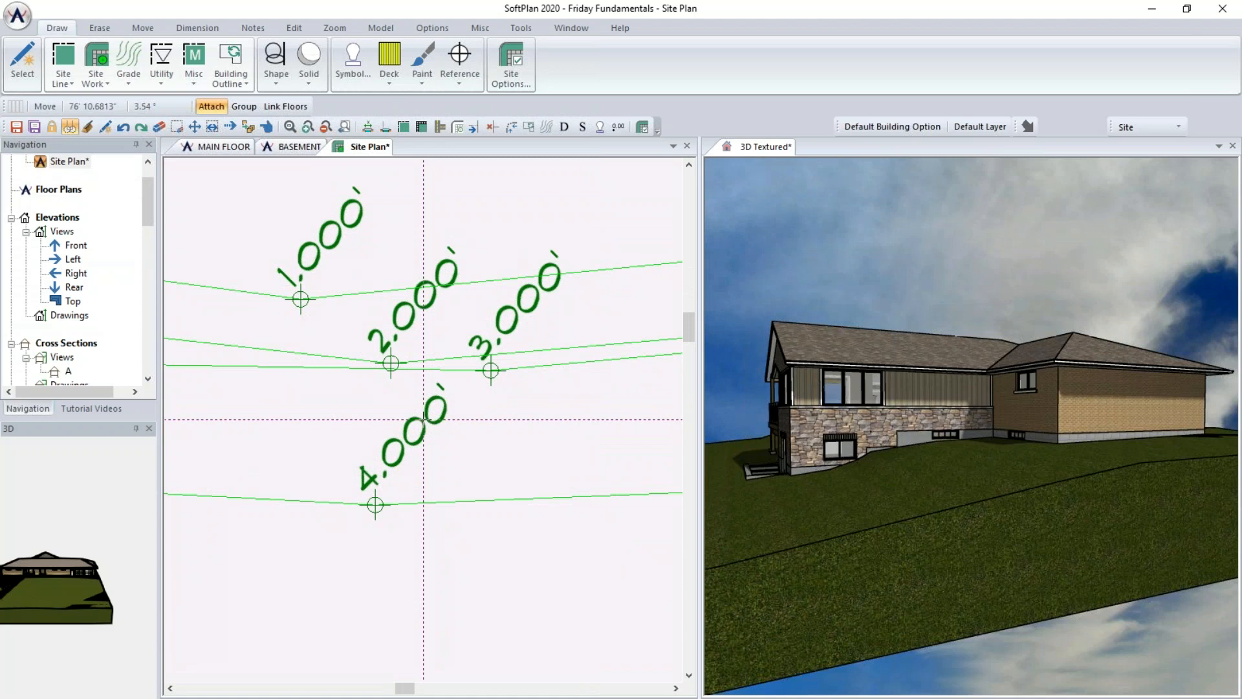
pyautogui.scroll(-3, 424, 418)
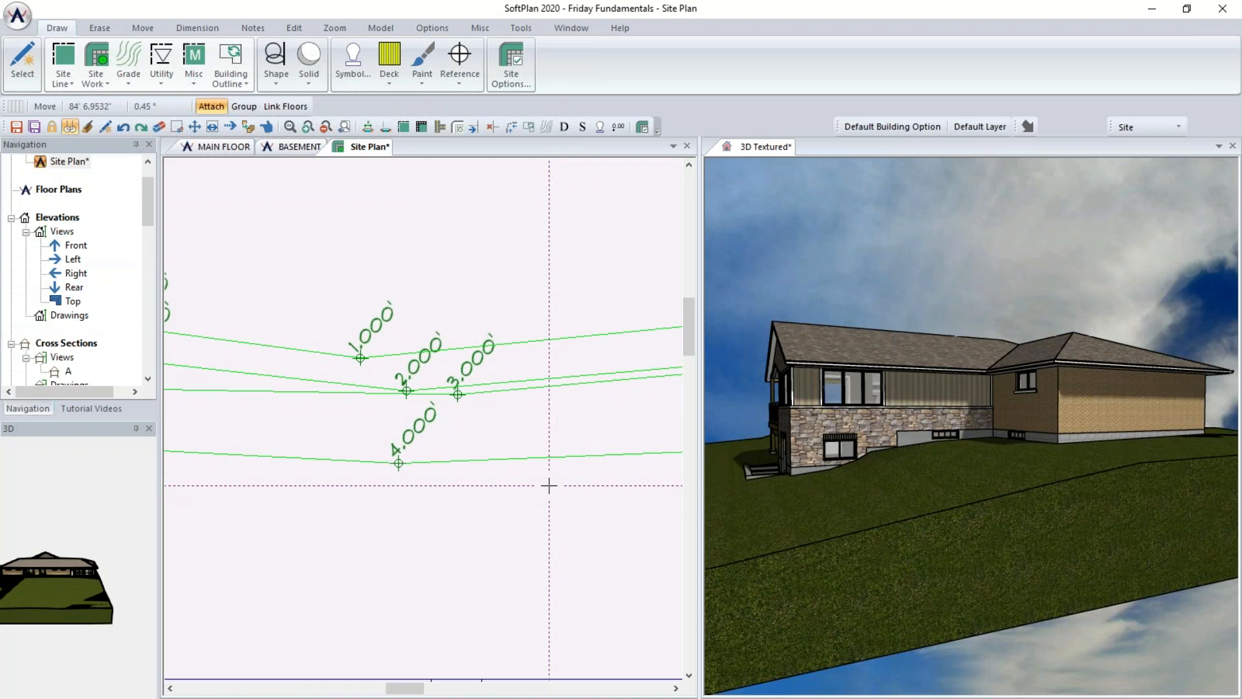
pyautogui.scroll(-3, 549, 485)
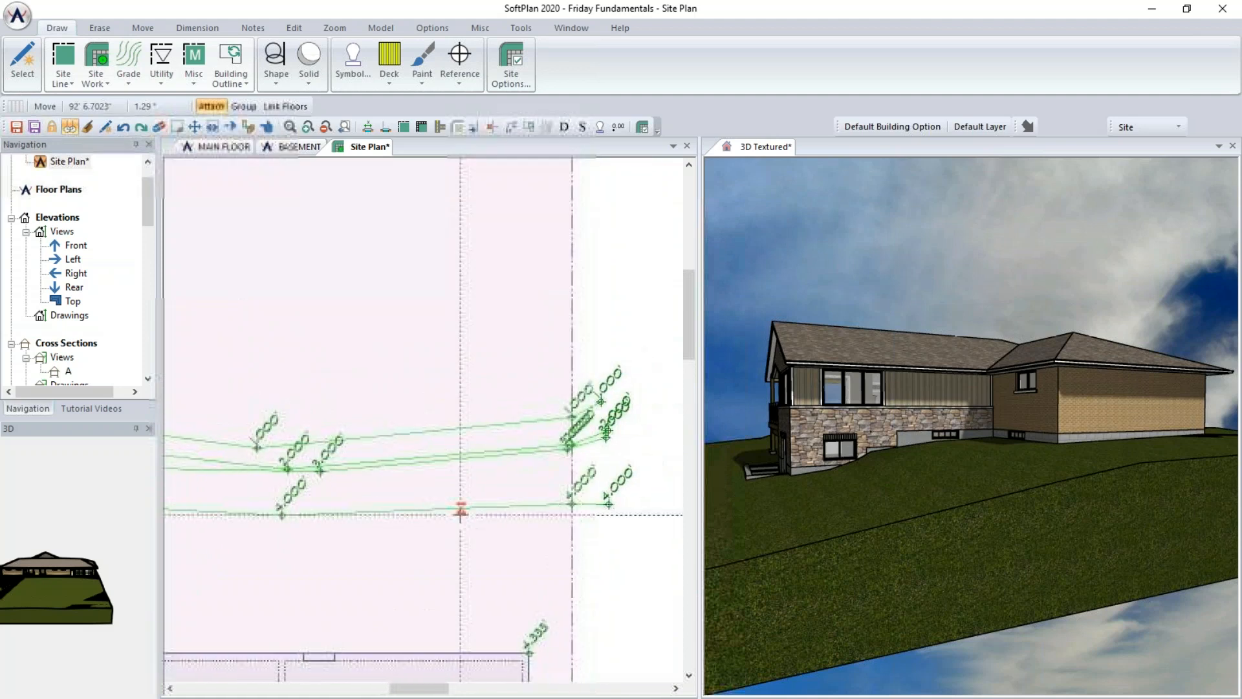
pyautogui.click(261, 494)
pyautogui.click(261, 479)
pyautogui.moveTo(300, 484); pyautogui.dragTo(669, 480, button='middle')
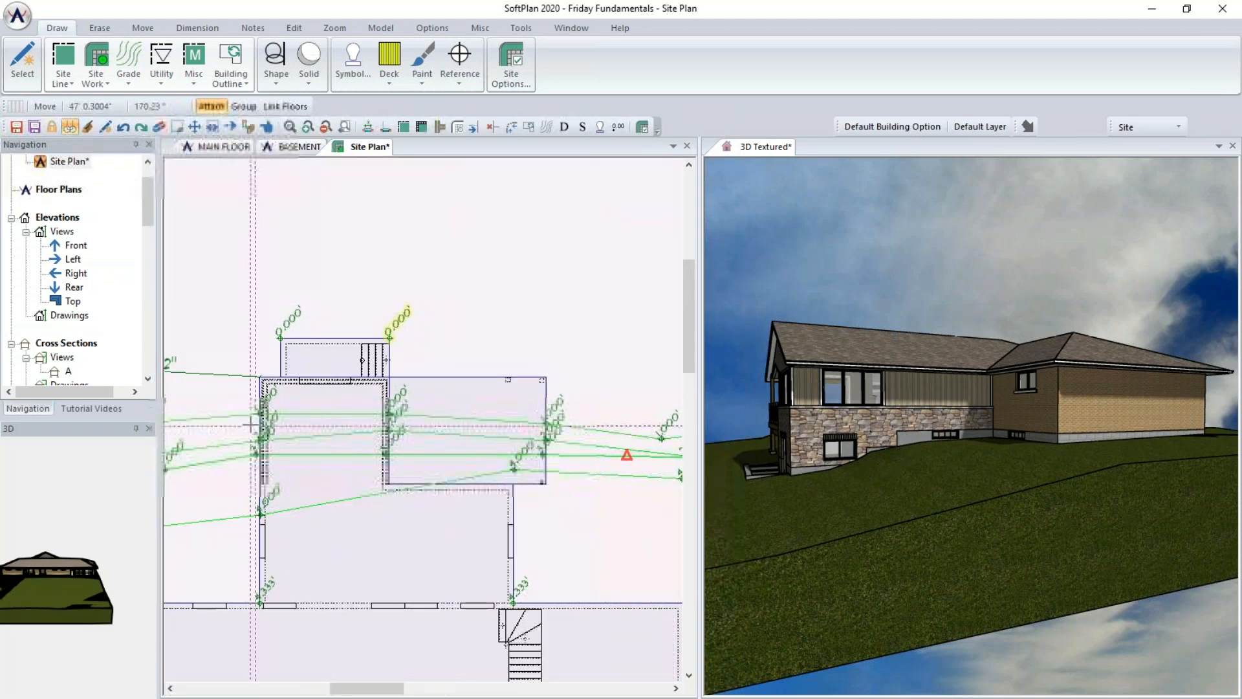
# - Continue moving grade line vertices near the left side of the building
pyautogui.click(205, 417)
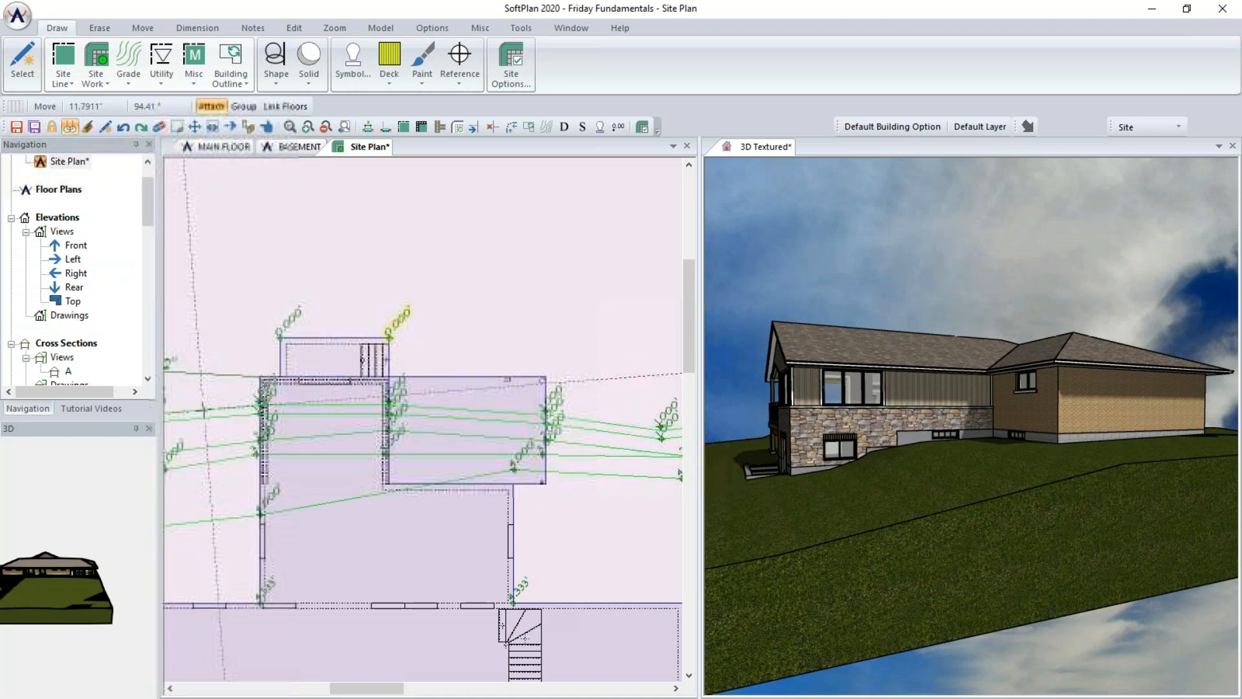
pyautogui.rightClick(204, 417)
pyautogui.moveTo(568, 483); pyautogui.dragTo(228, 464, button='middle')
pyautogui.click(471, 413)
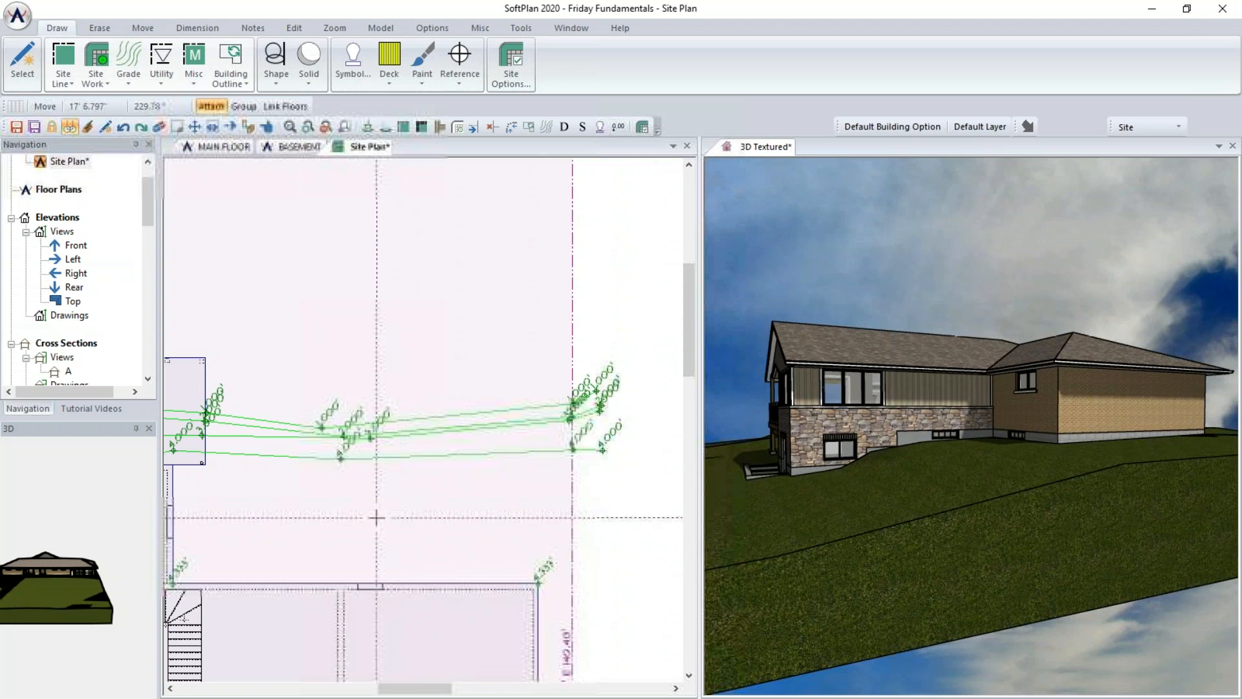
pyautogui.moveTo(260, 510); pyautogui.dragTo(604, 507, button='middle')
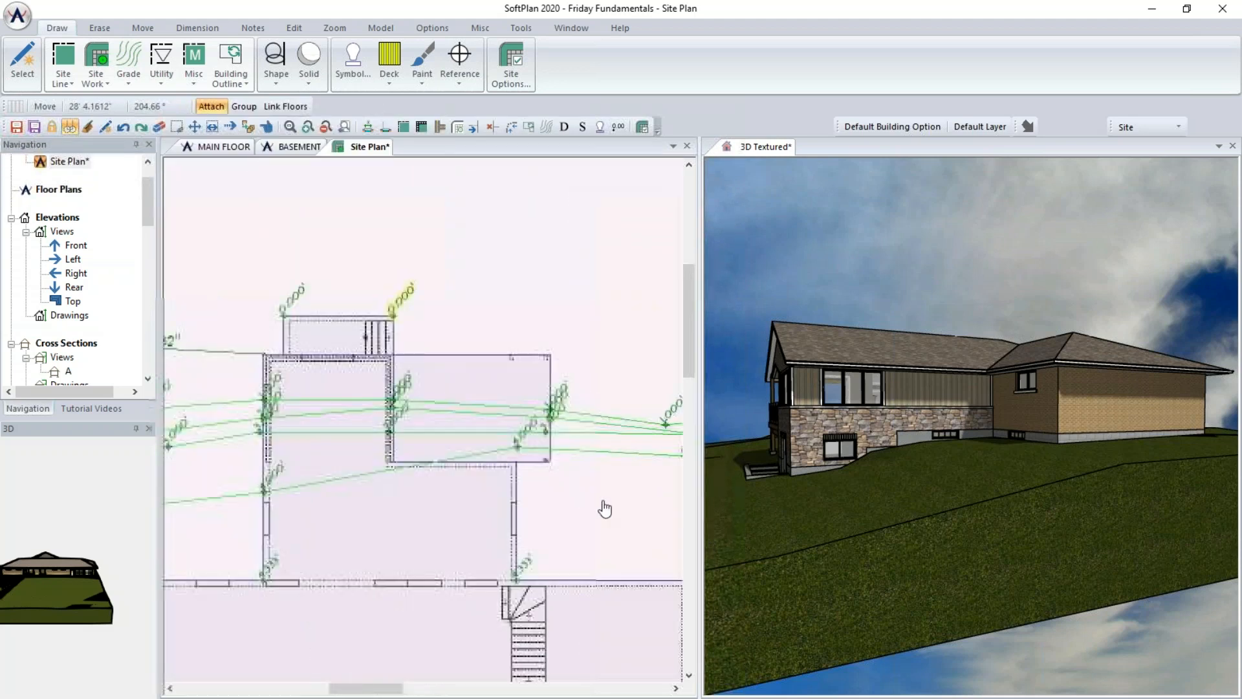
pyautogui.scroll(-2, 598, 501)
pyautogui.moveTo(431, 460); pyautogui.dragTo(473, 445, button='middle')
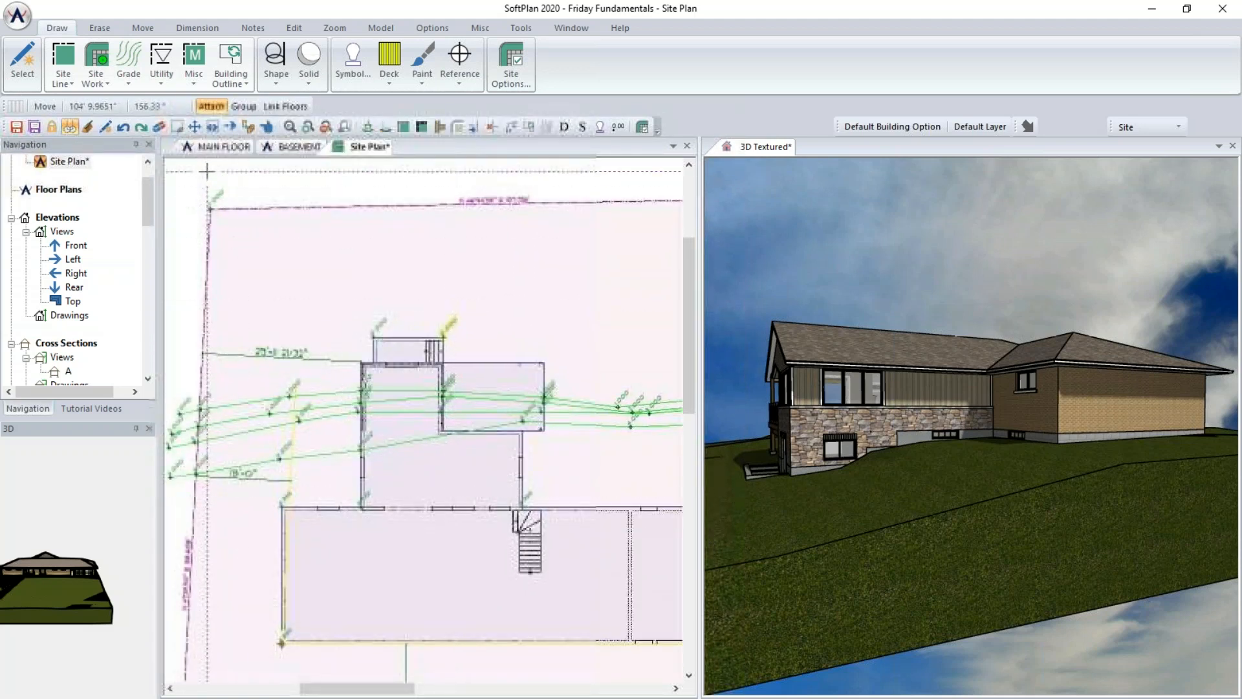
# - Edit the 1' Up grade line to draw as a spline and confirm the change
pyautogui.click(266, 127)
pyautogui.click(229, 403)
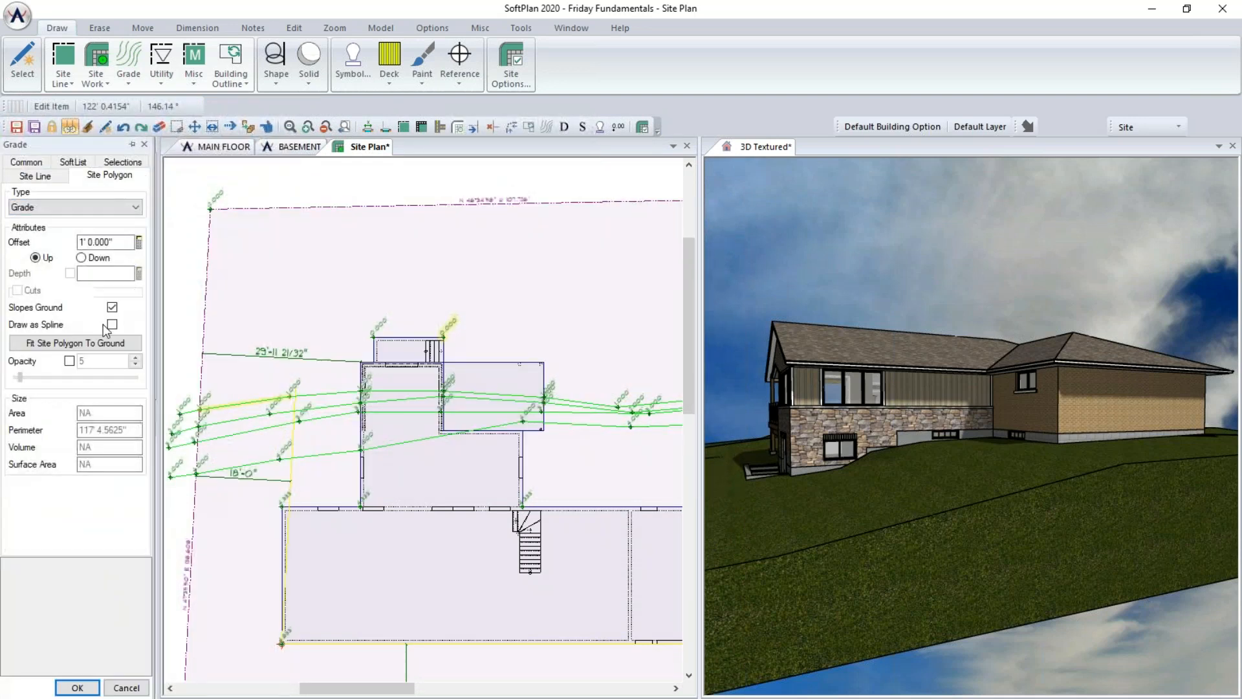
pyautogui.click(92, 326)
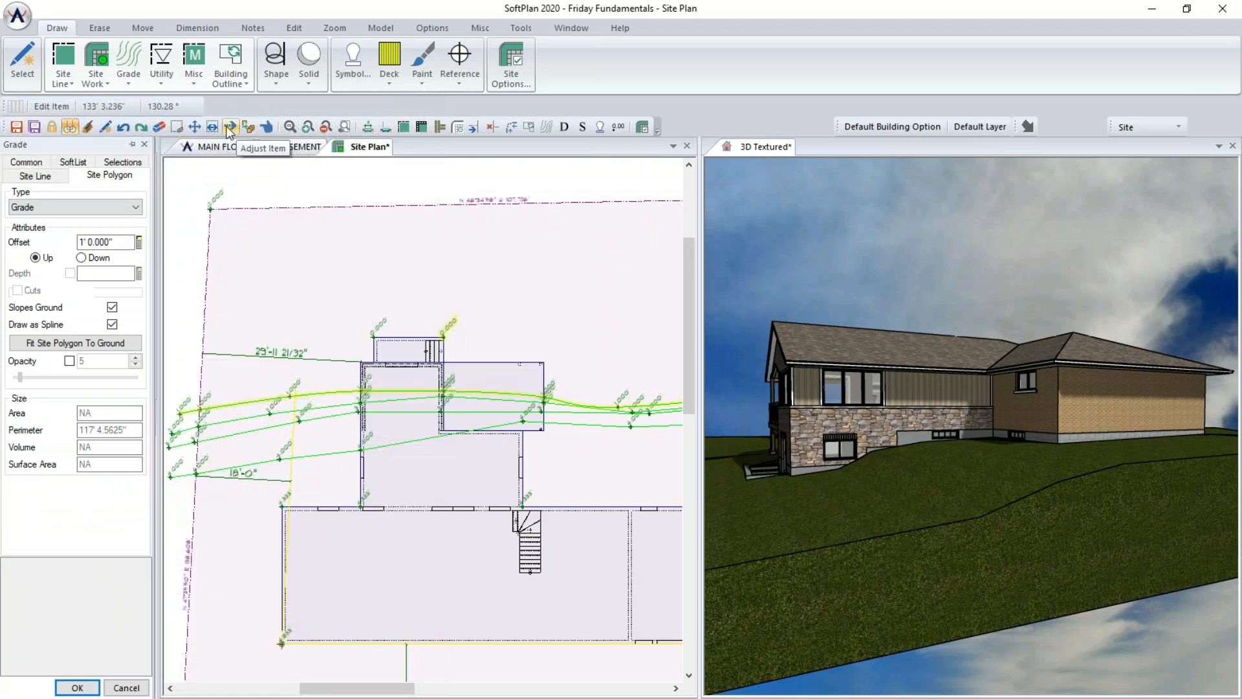
pyautogui.rightClick(244, 173)
pyautogui.rightClick(244, 173)
# - Inspect the reshaped grade lines across the site plan and the terrain in the 3D view
pyautogui.click(291, 224)
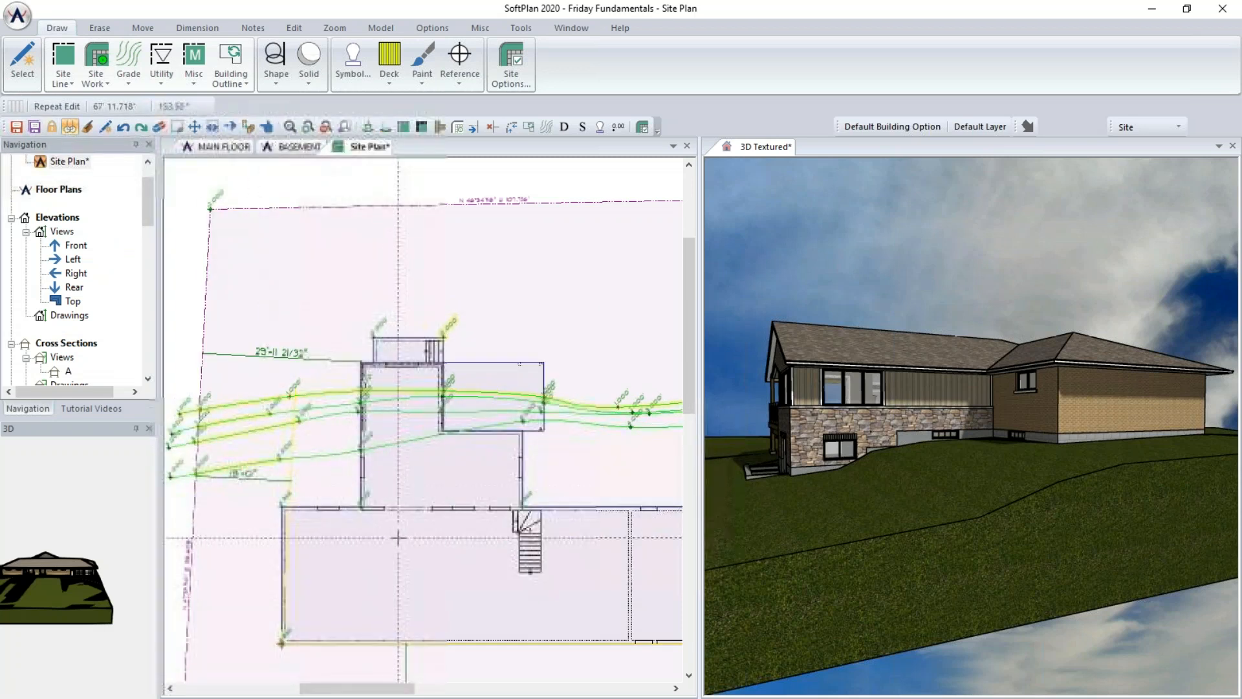
pyautogui.scroll(-1, 425, 421)
pyautogui.scroll(3, 571, 421)
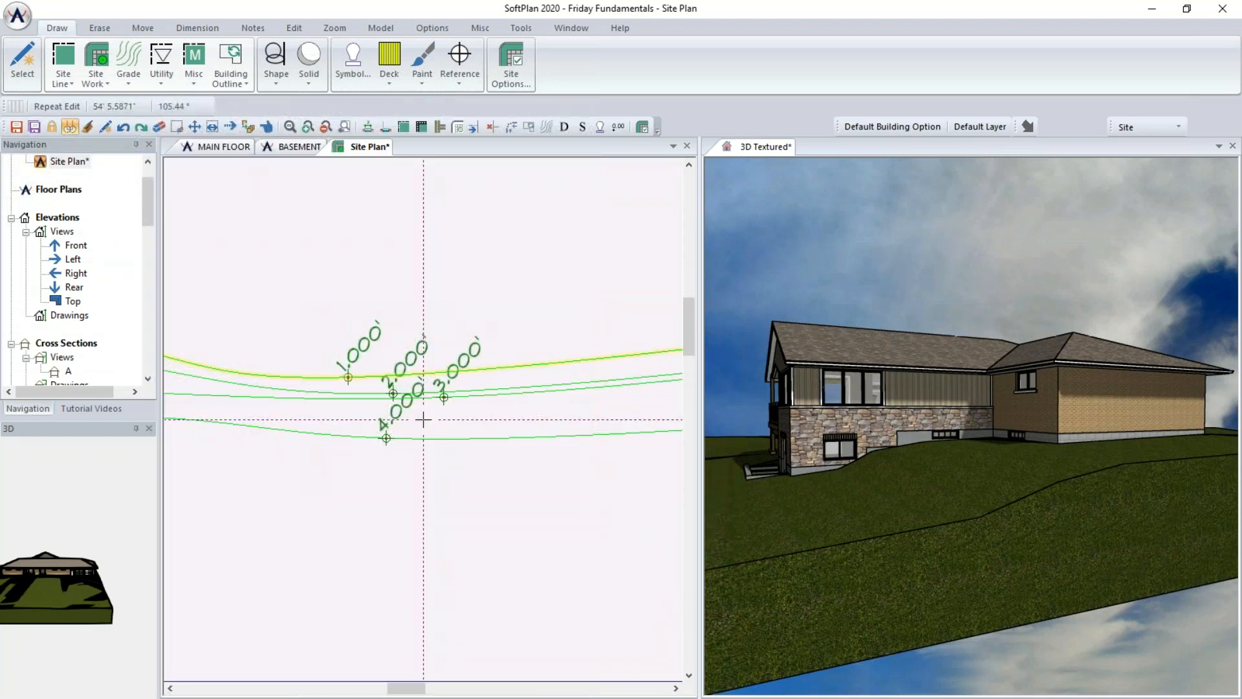
pyautogui.scroll(-3, 424, 420)
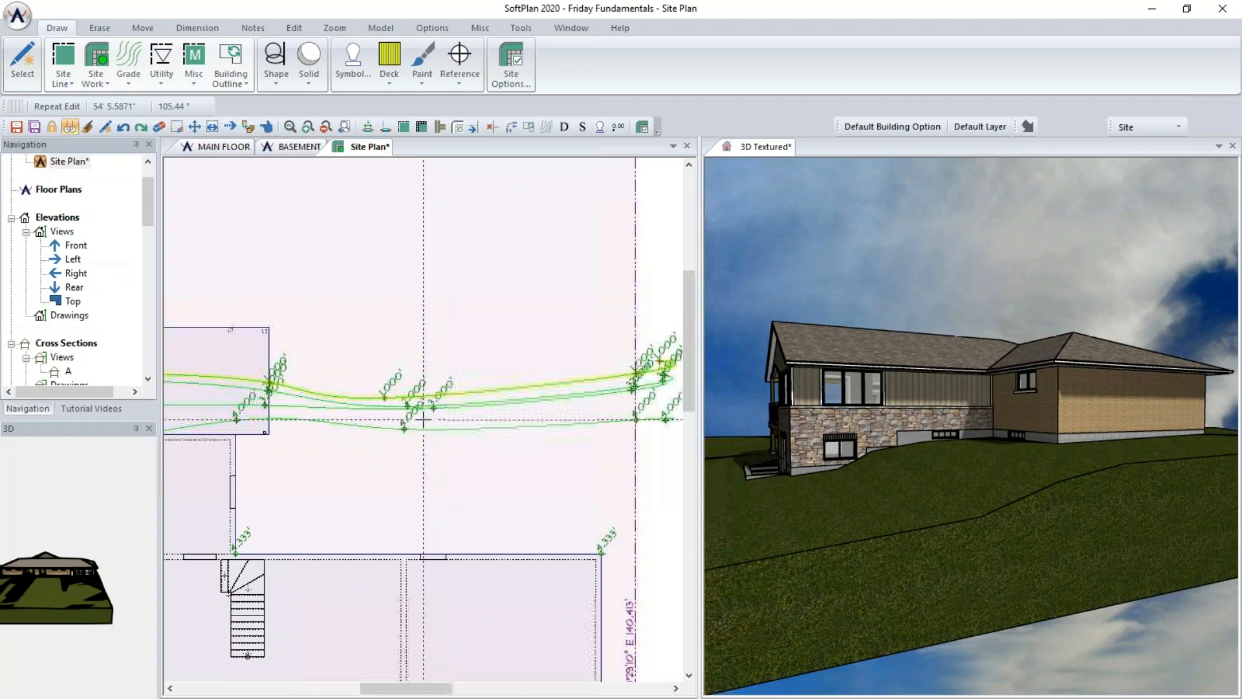
pyautogui.moveTo(376, 465); pyautogui.dragTo(585, 457, button='middle')
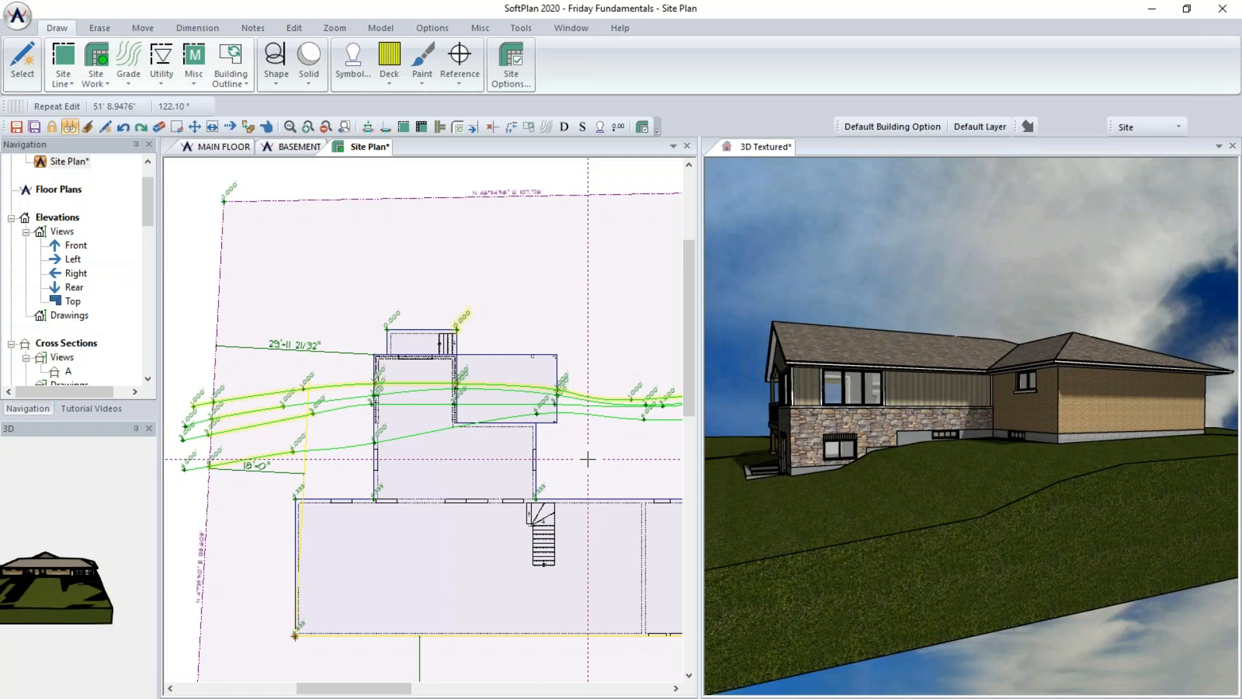
pyautogui.moveTo(449, 458); pyautogui.dragTo(166, 465, button='middle')
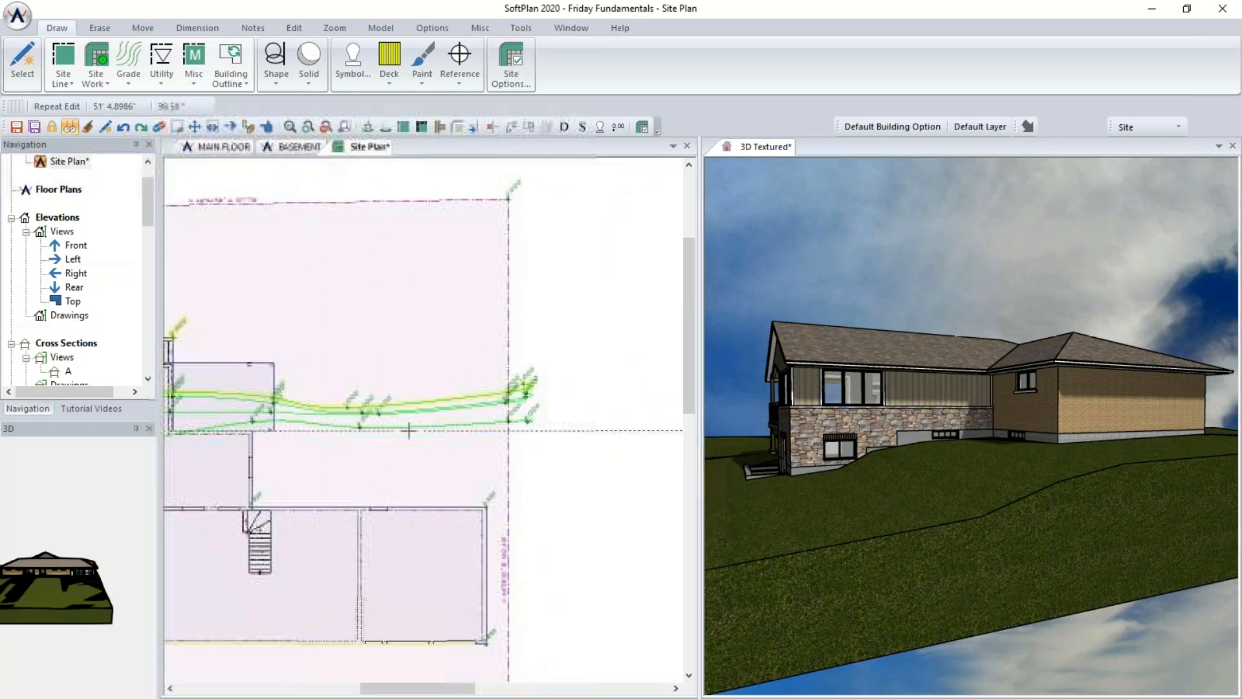
pyautogui.moveTo(857, 472); pyautogui.dragTo(914, 467)
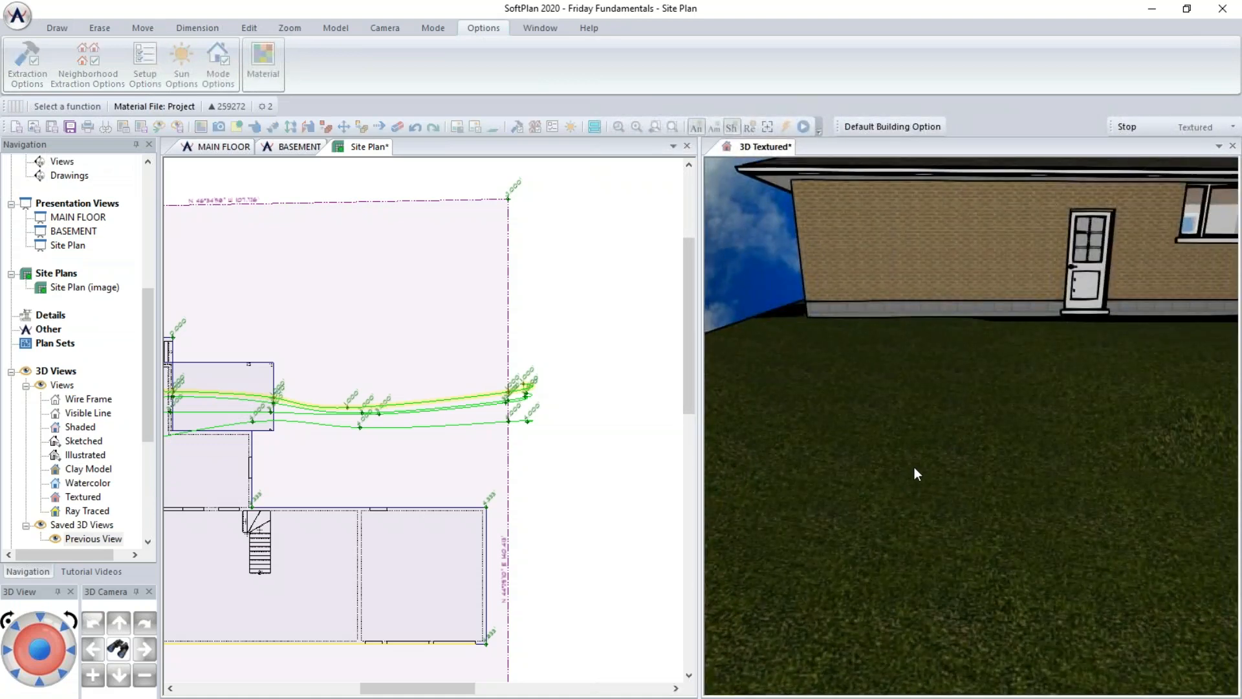
pyautogui.scroll(3, 465, 453)
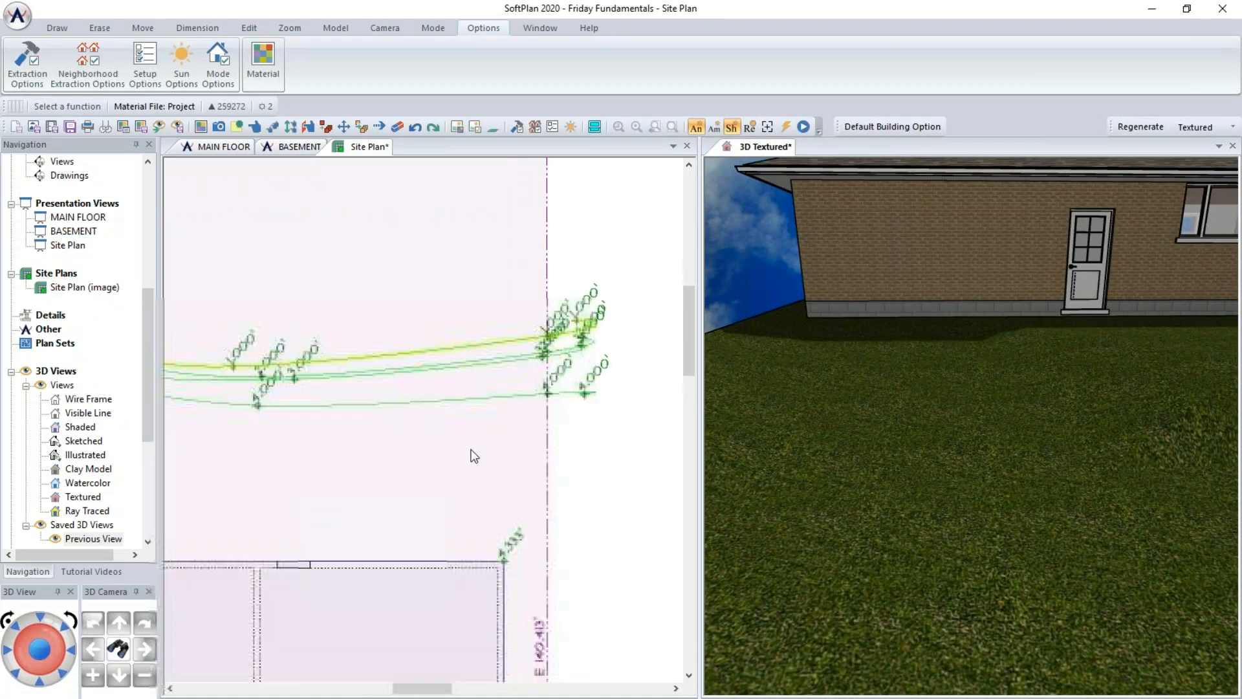
# - Switch to the MAIN FLOOR drawing and set its mode to Drawing
pyautogui.click(221, 148)
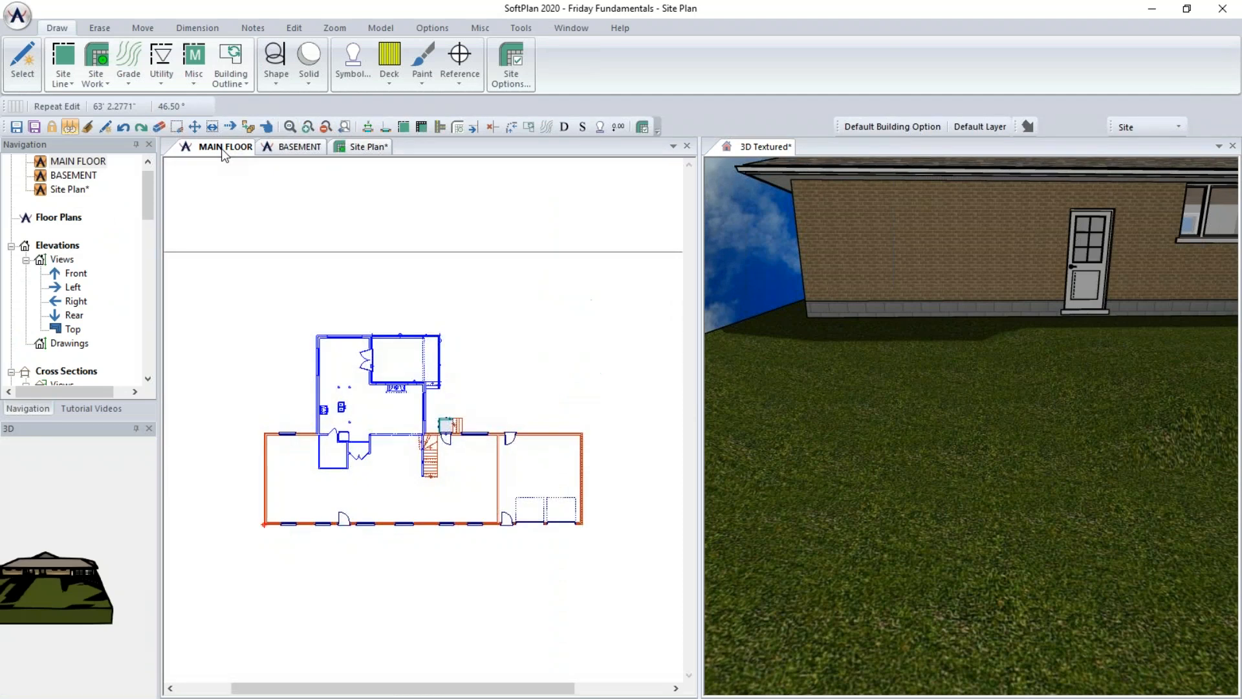
pyautogui.click(1164, 130)
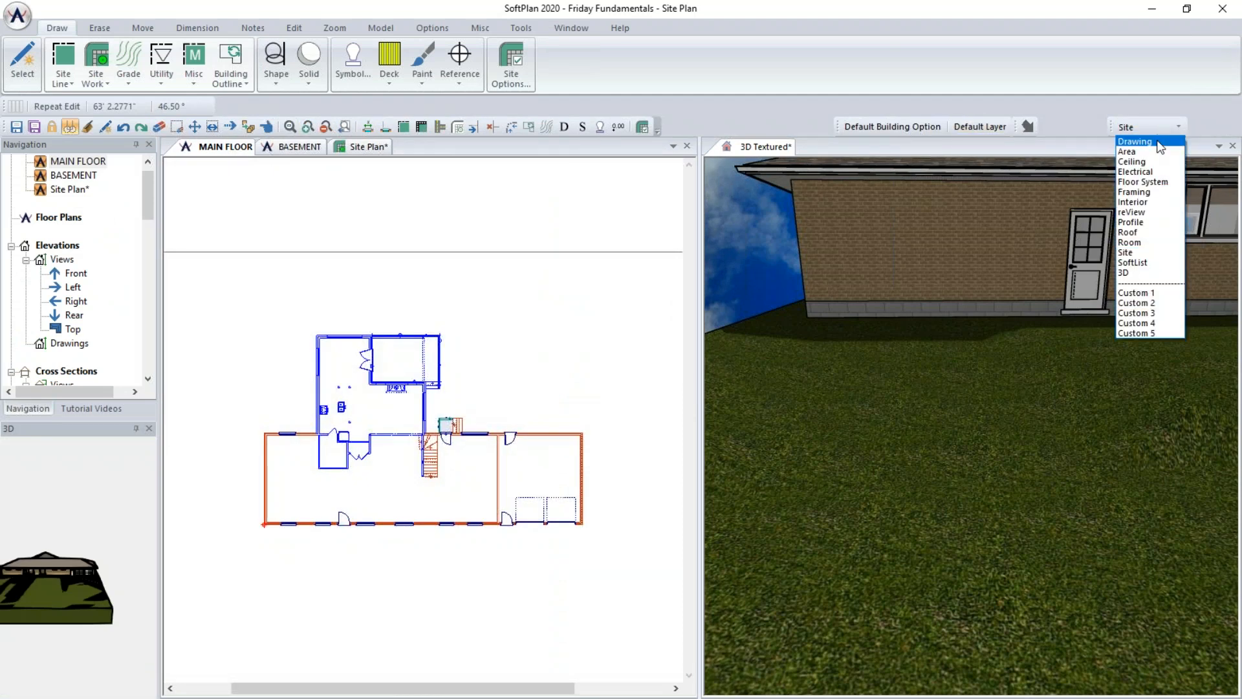
pyautogui.click(1155, 139)
# - Open the Drawing Options wall definitions and create a new wall type named Retaining Wall
pyautogui.click(17, 14)
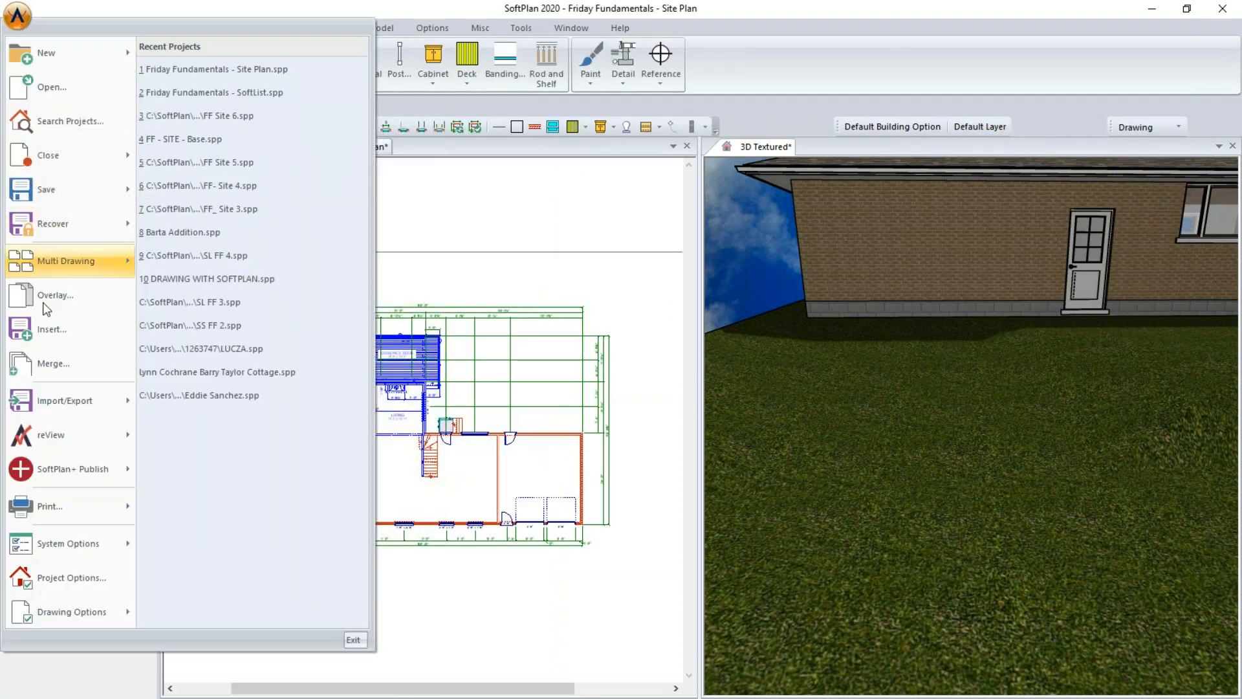
pyautogui.moveTo(76, 604)
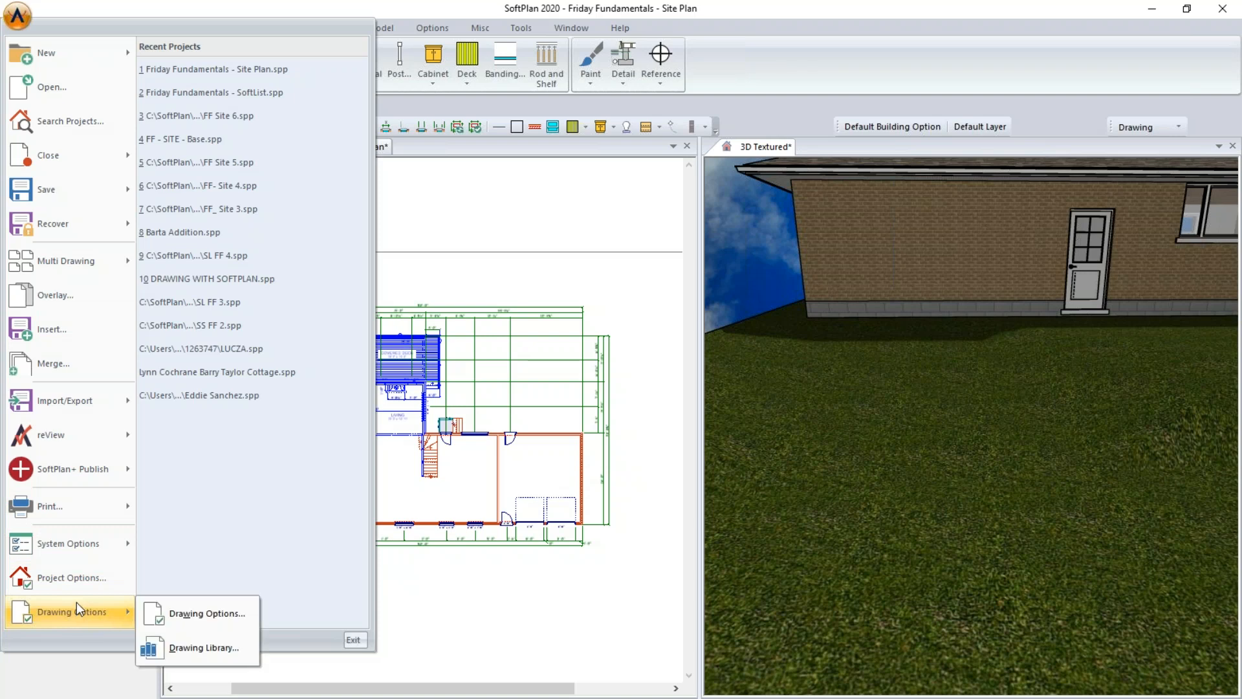
pyautogui.click(173, 611)
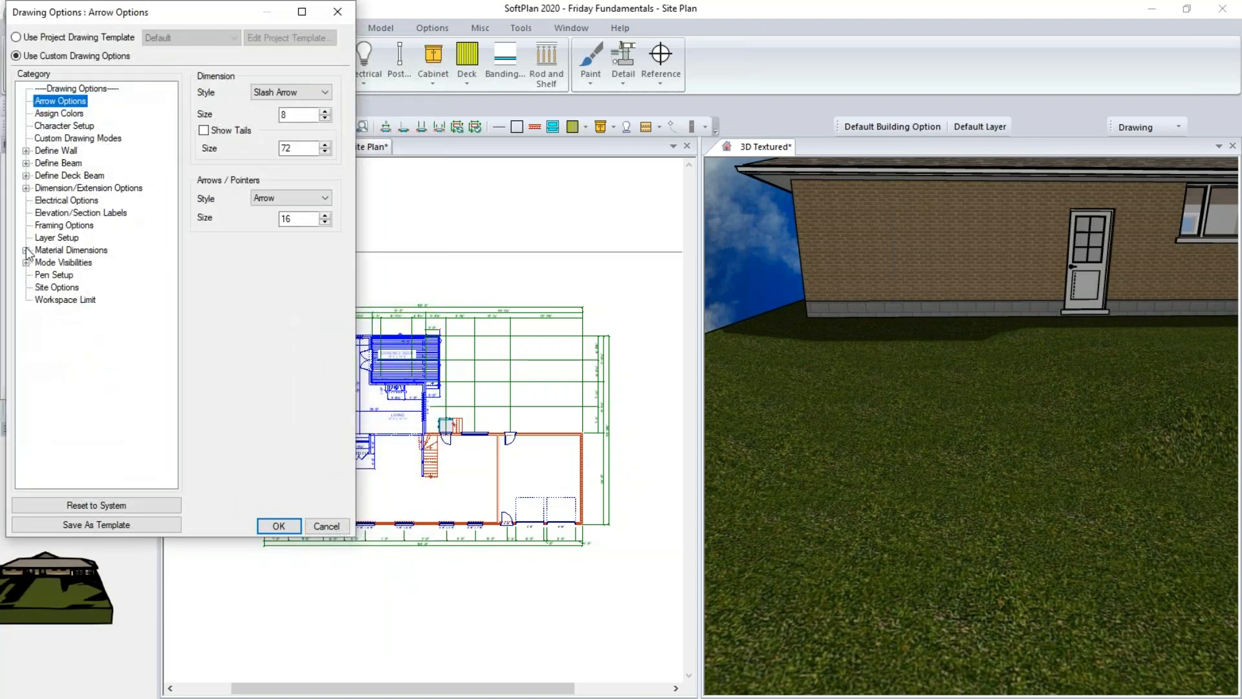
pyautogui.click(26, 150)
pyautogui.click(56, 163)
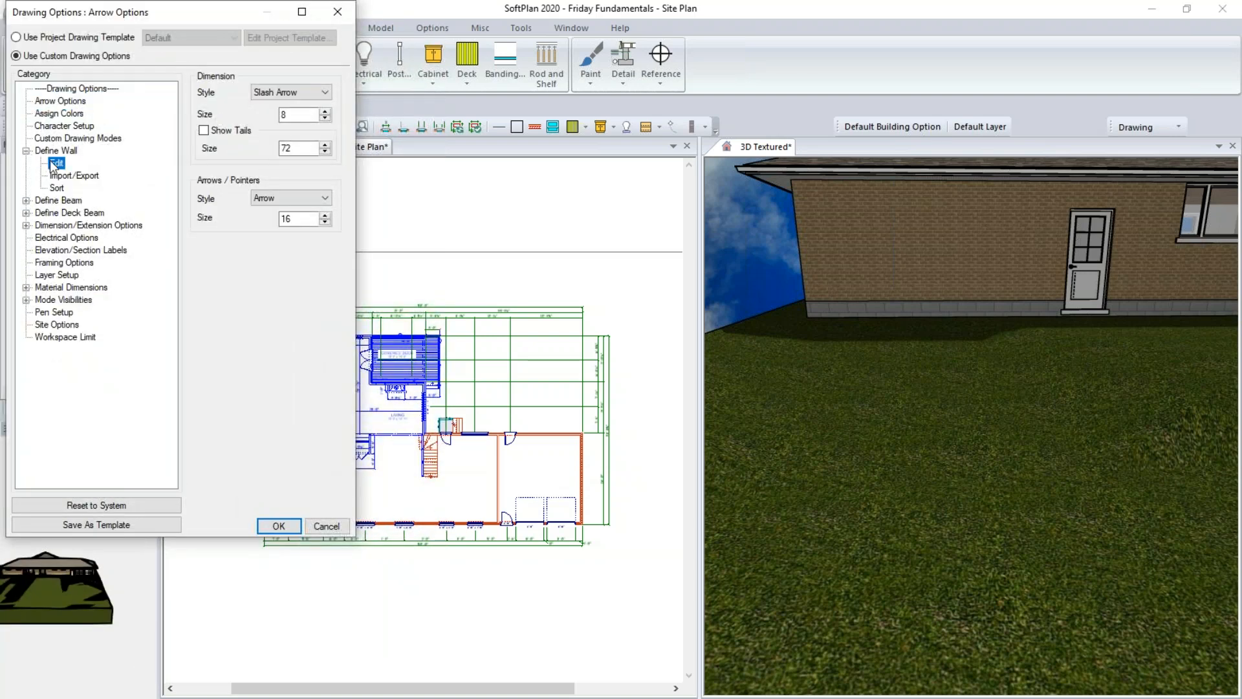
pyautogui.click(307, 241)
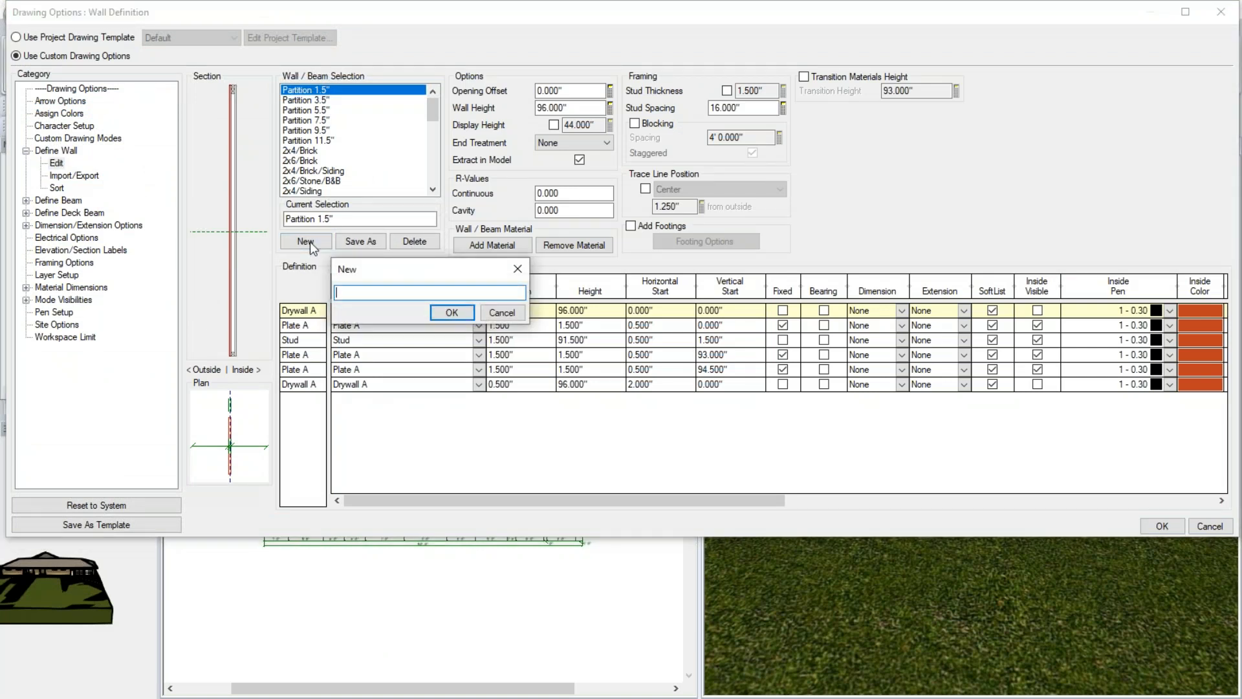
pyautogui.write('Retaining Wall')
pyautogui.press('Return')
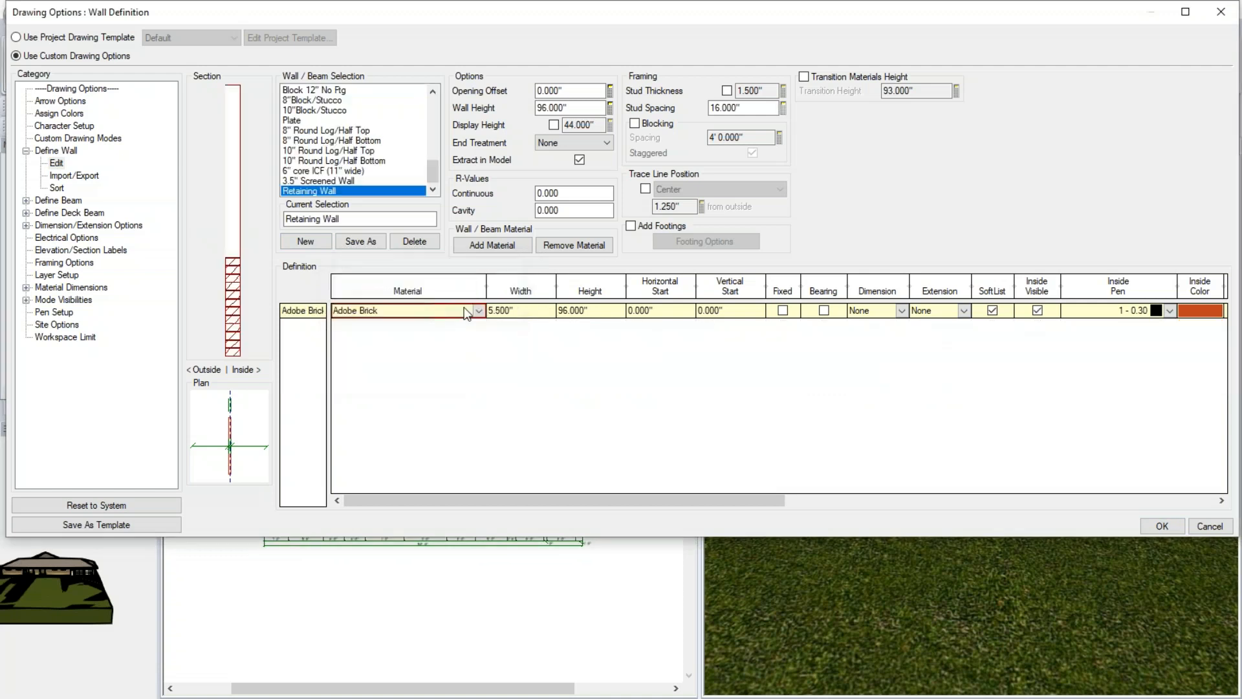
# - Set the Retaining Wall's material to Stone-Natural and its width to 12"
pyautogui.click(479, 311)
pyautogui.moveTo(481, 376); pyautogui.dragTo(493, 561)
pyautogui.click(354, 547)
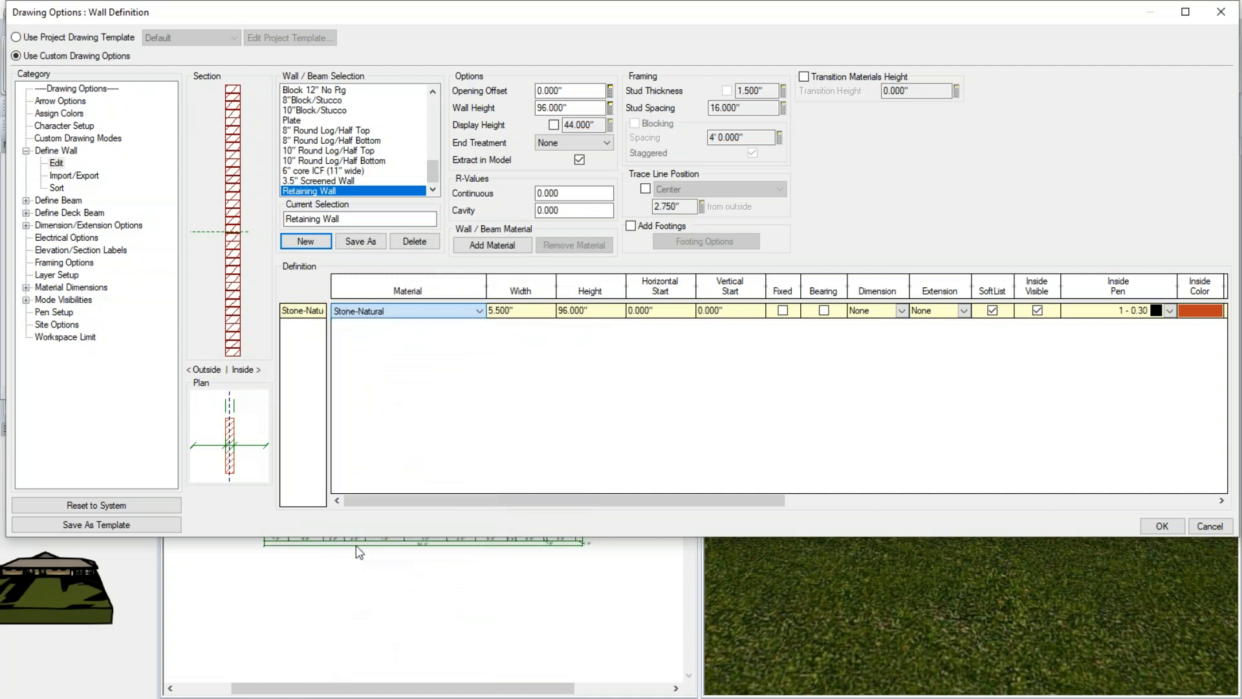
pyautogui.click(542, 313)
pyautogui.write('12')
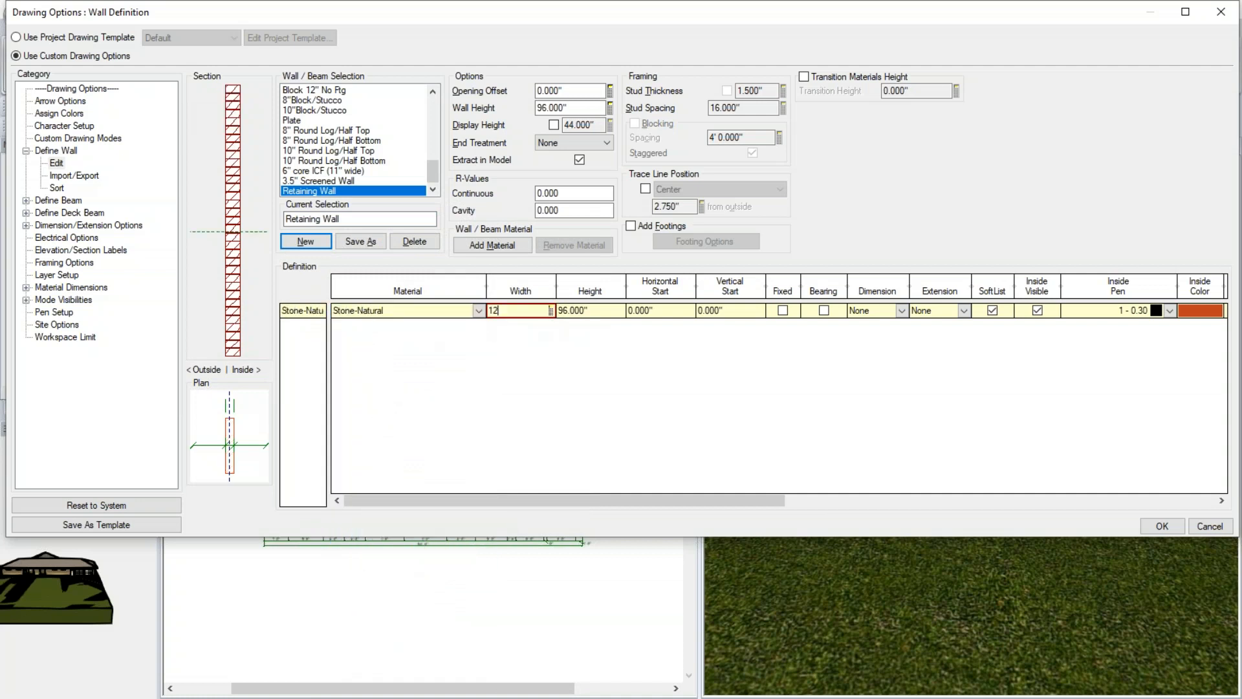
pyautogui.press('Return')
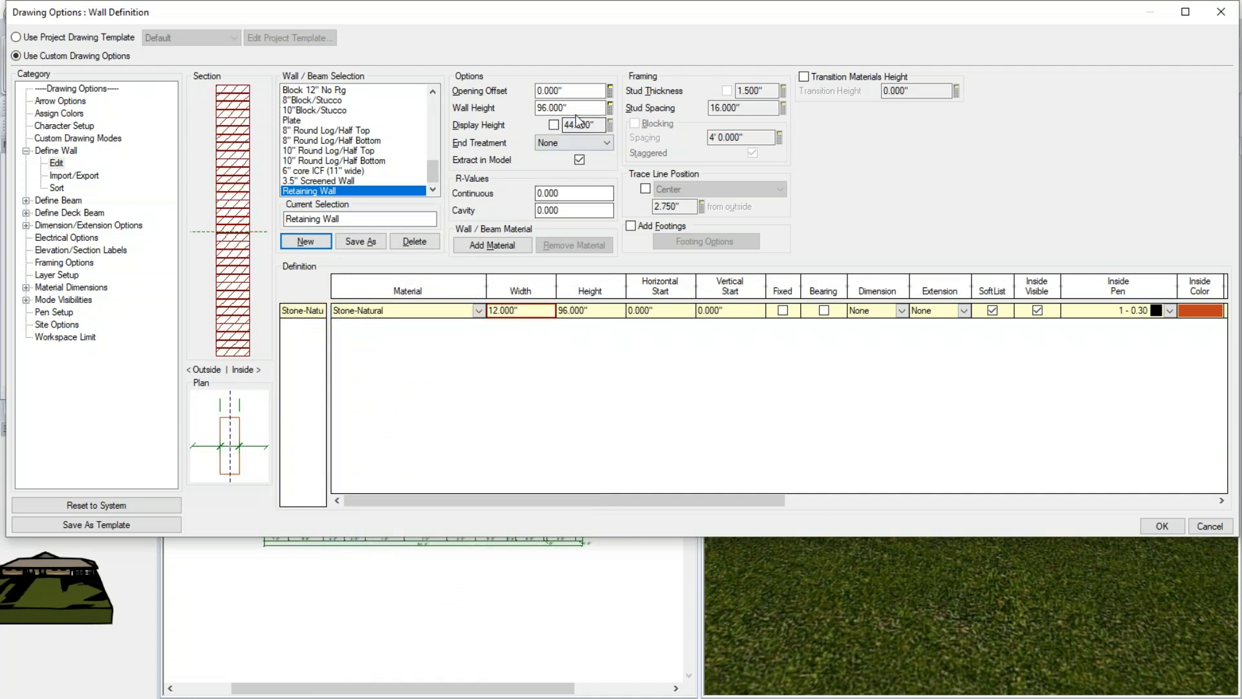
# - Set the Retaining Wall's height to 4'4" and confirm the Drawing Options
pyautogui.doubleClick(577, 109)
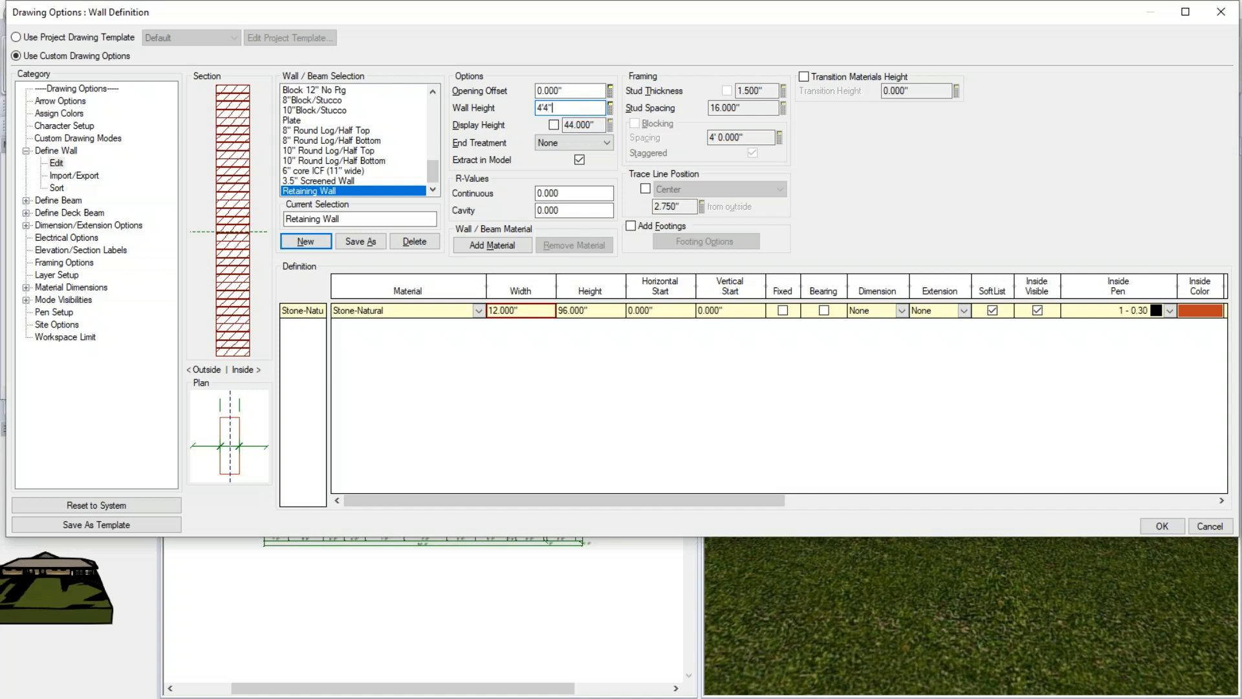
pyautogui.write('4\'4"')
pyautogui.press('Return')
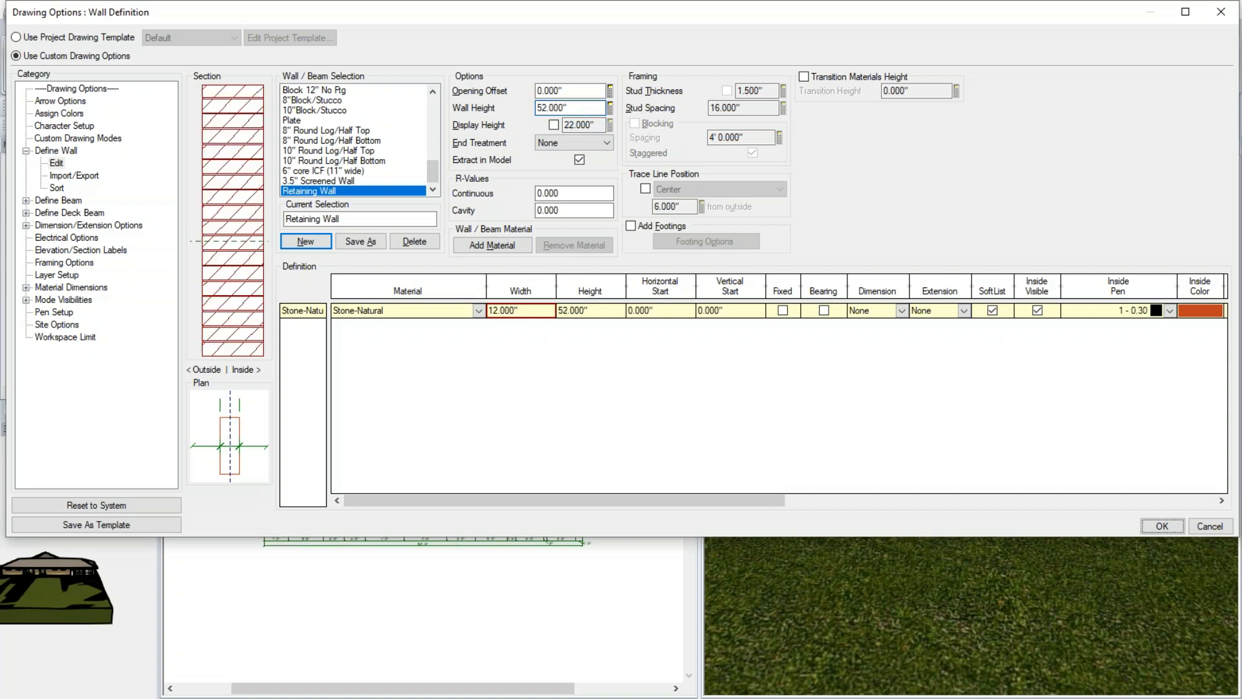
pyautogui.click(1174, 527)
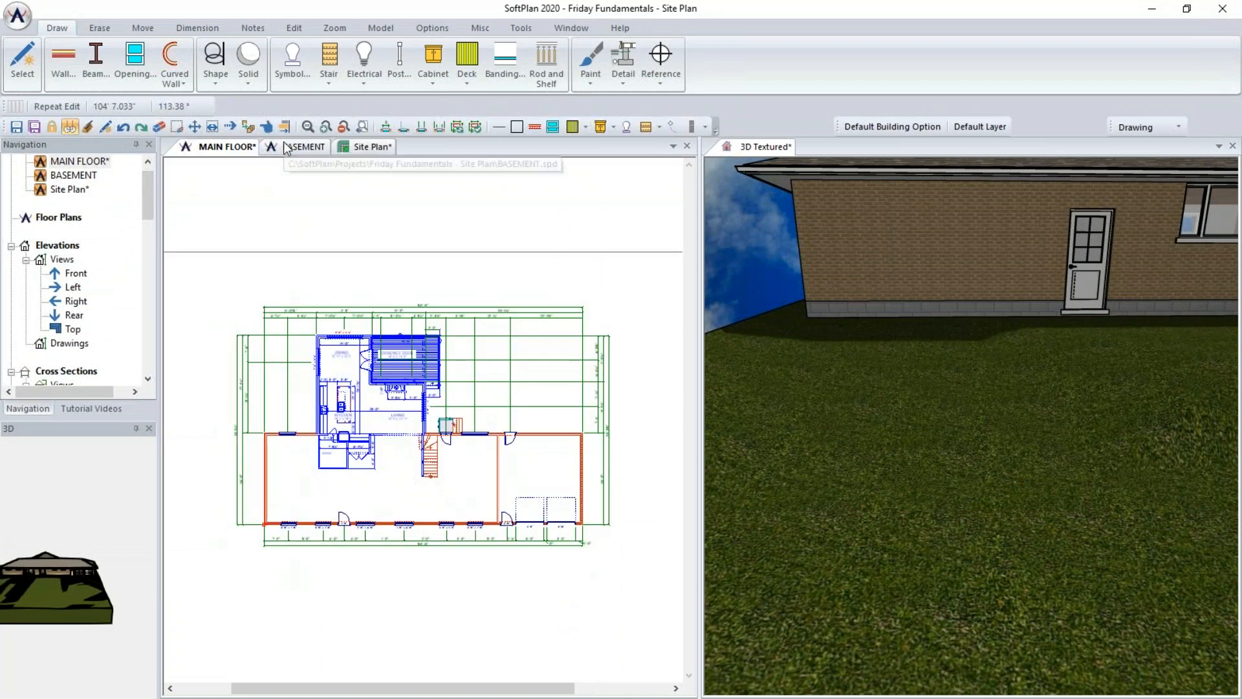
# - Switch to the Site Plan drawing and set its mode to Drawing
pyautogui.click(342, 148)
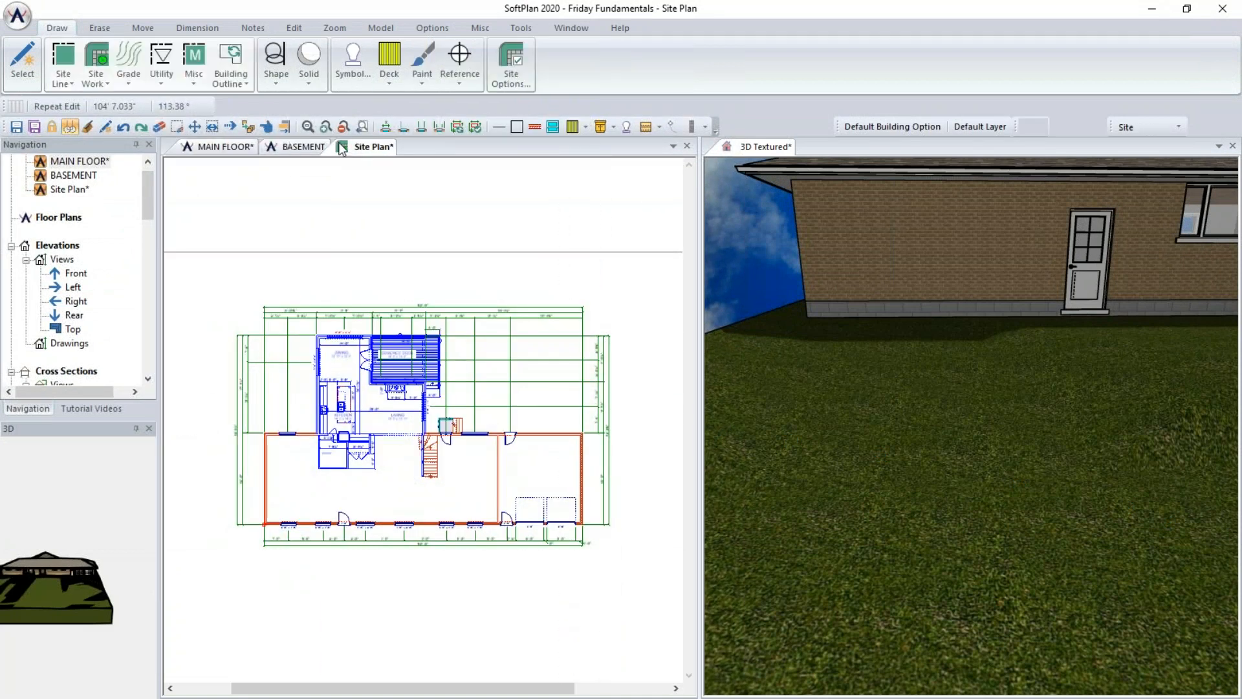
pyautogui.click(1171, 127)
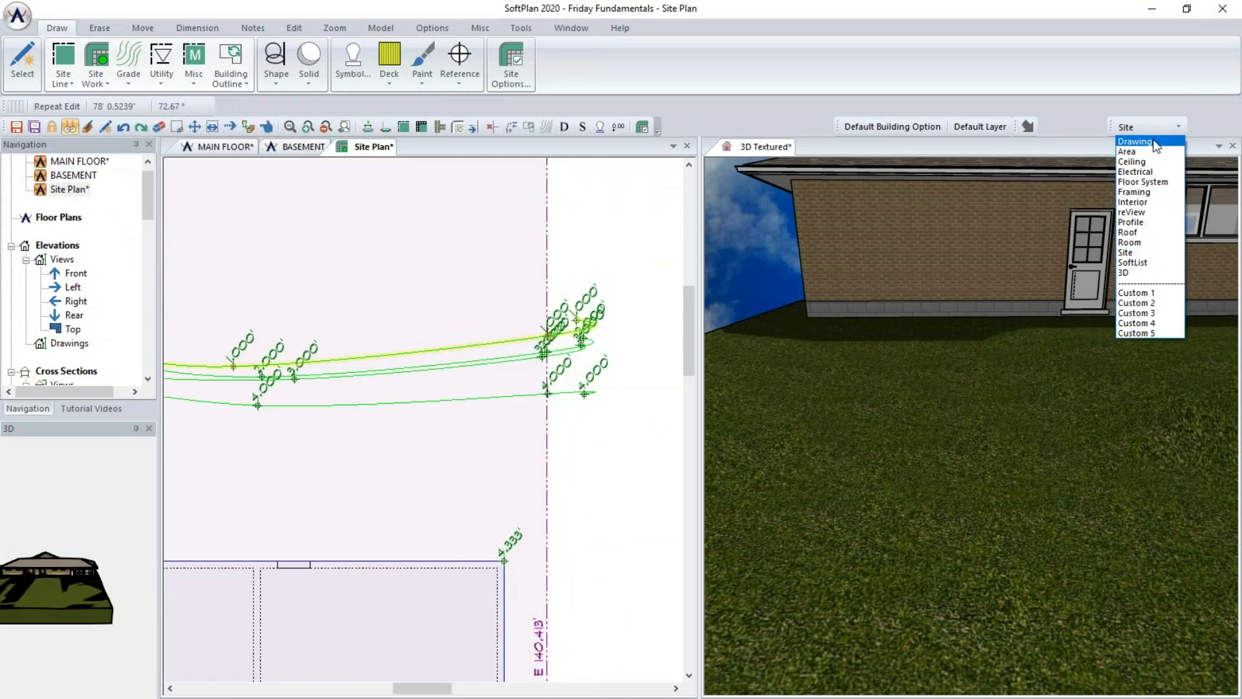
pyautogui.click(1156, 142)
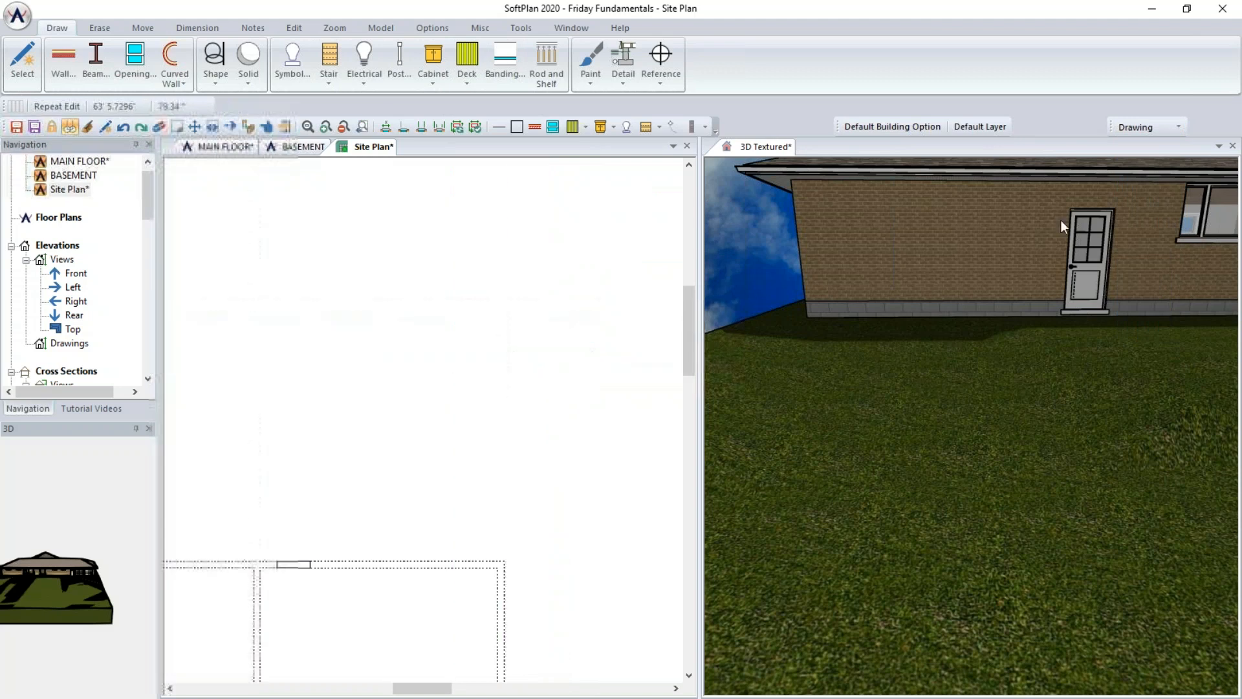
# - In the site plan's Drawing Options, create a new wall definition named Retaining Wall
pyautogui.click(18, 14)
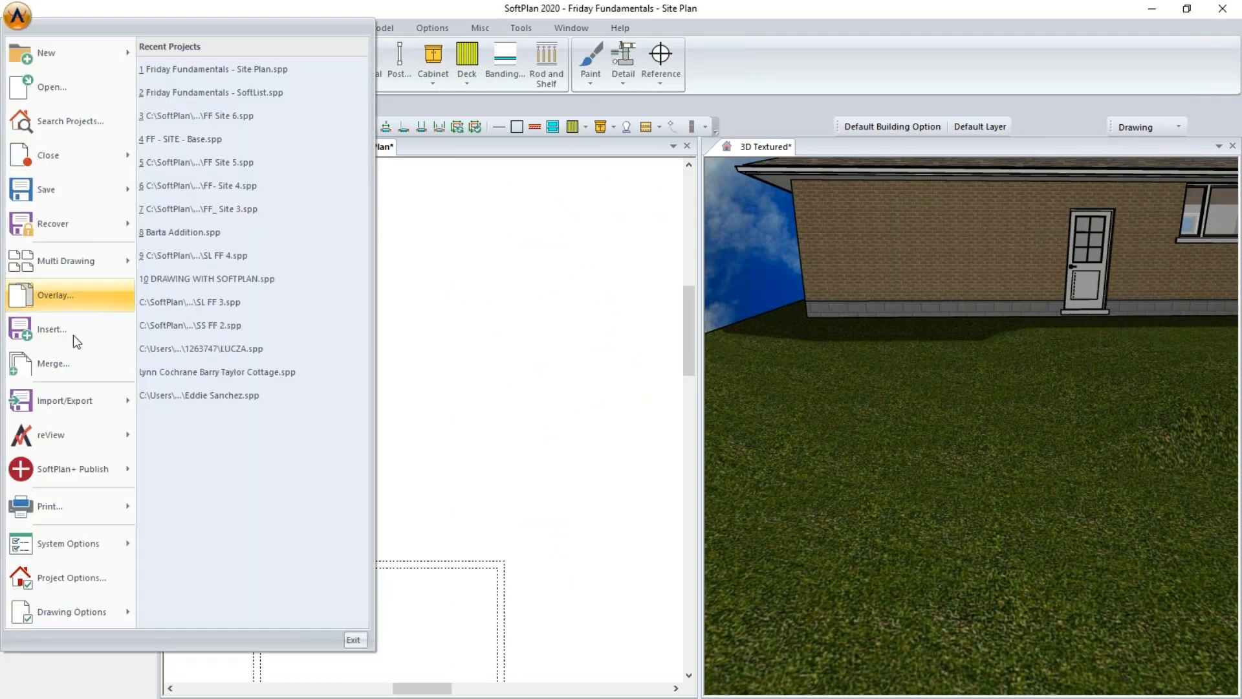
pyautogui.moveTo(79, 616)
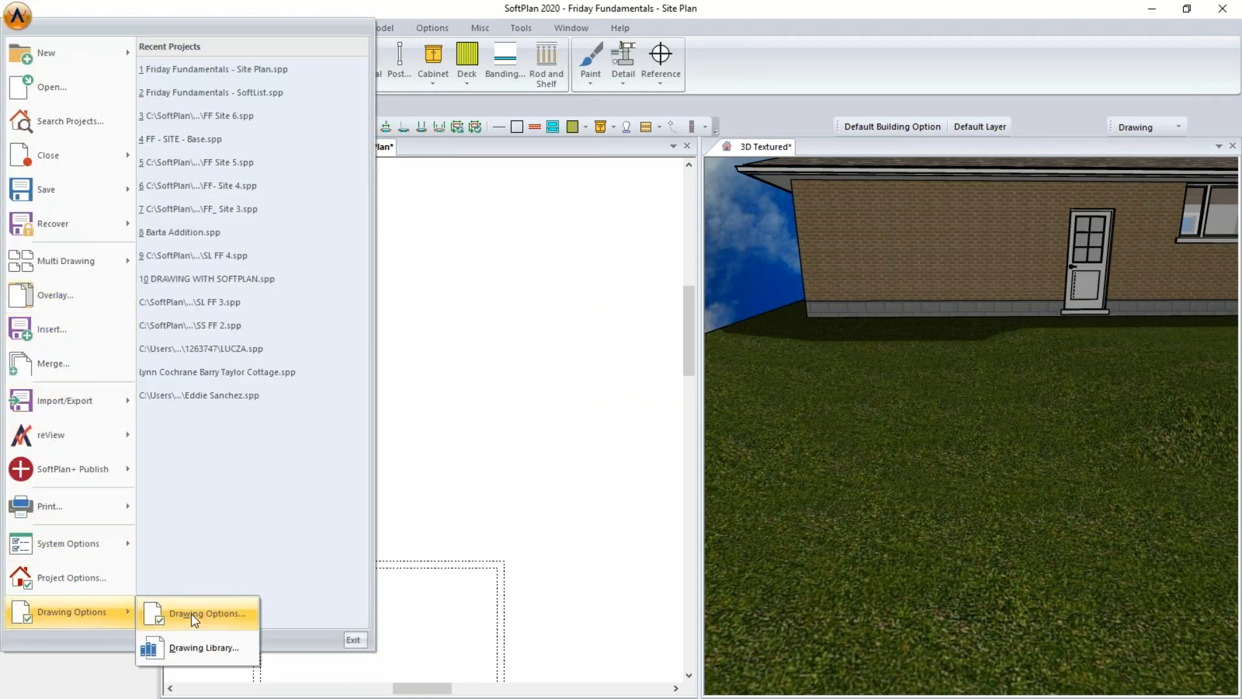
pyautogui.click(194, 620)
pyautogui.click(26, 151)
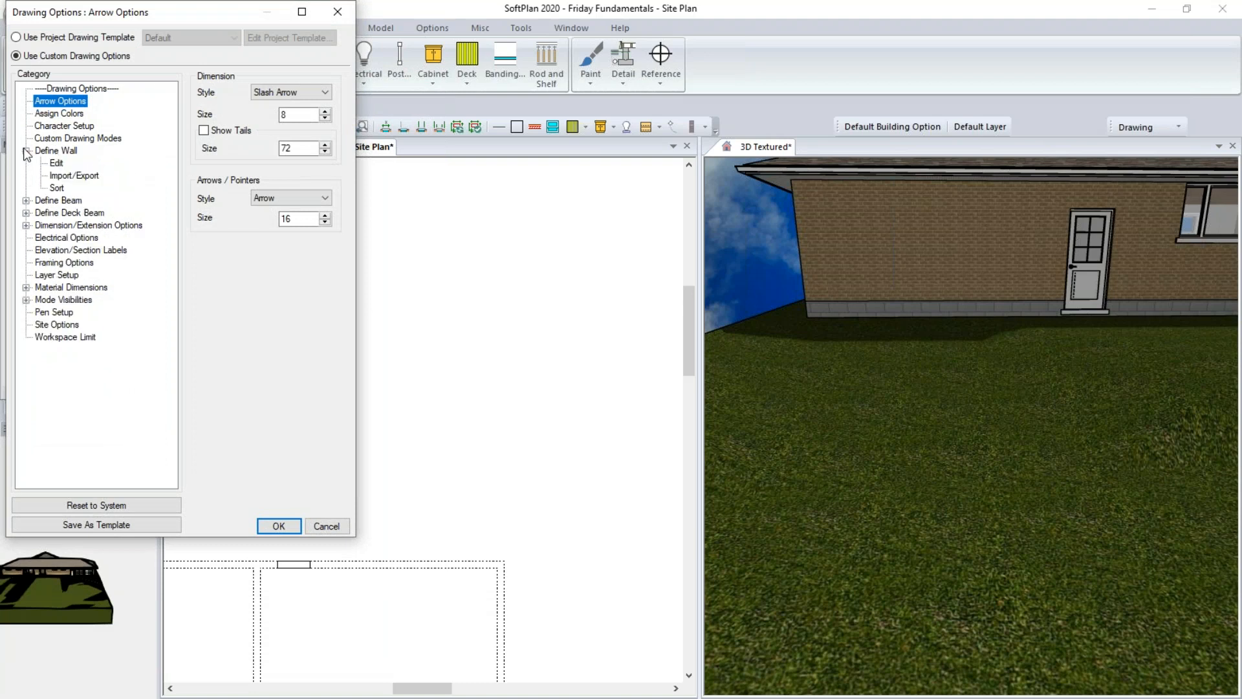
pyautogui.click(57, 163)
pyautogui.click(353, 244)
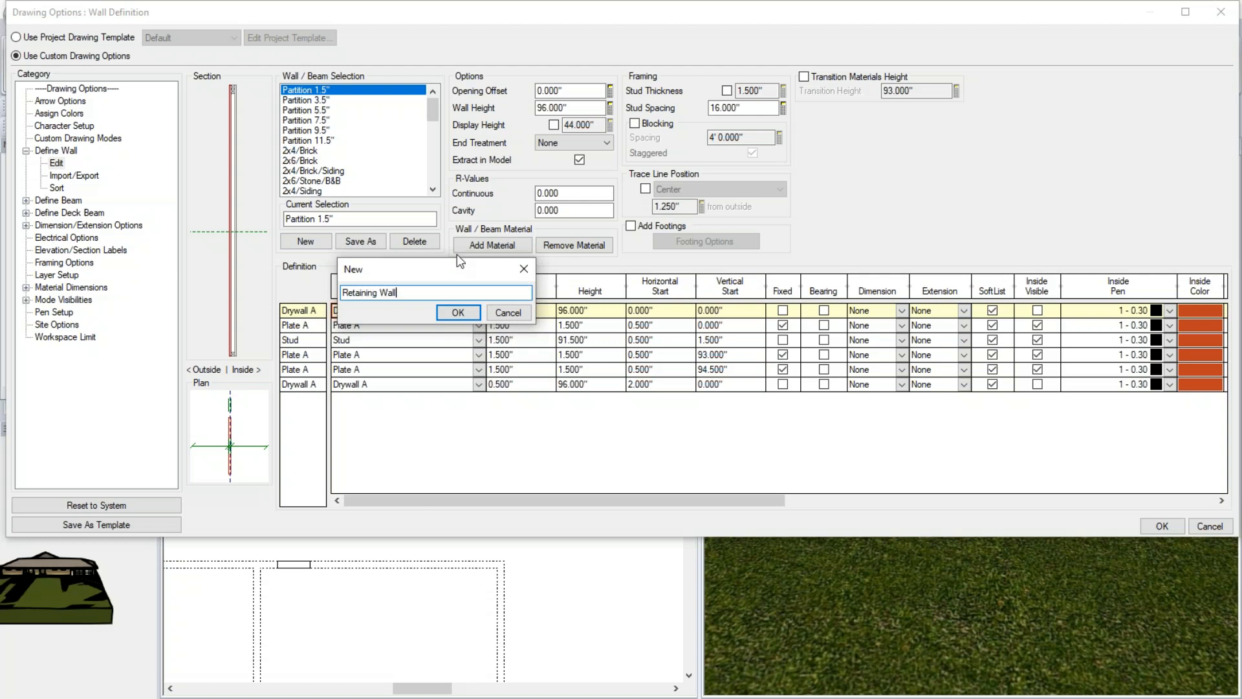
pyautogui.click(467, 316)
# - Give the site plan's Retaining Wall a Stone-Natural material layer 12" wide
pyautogui.click(479, 310)
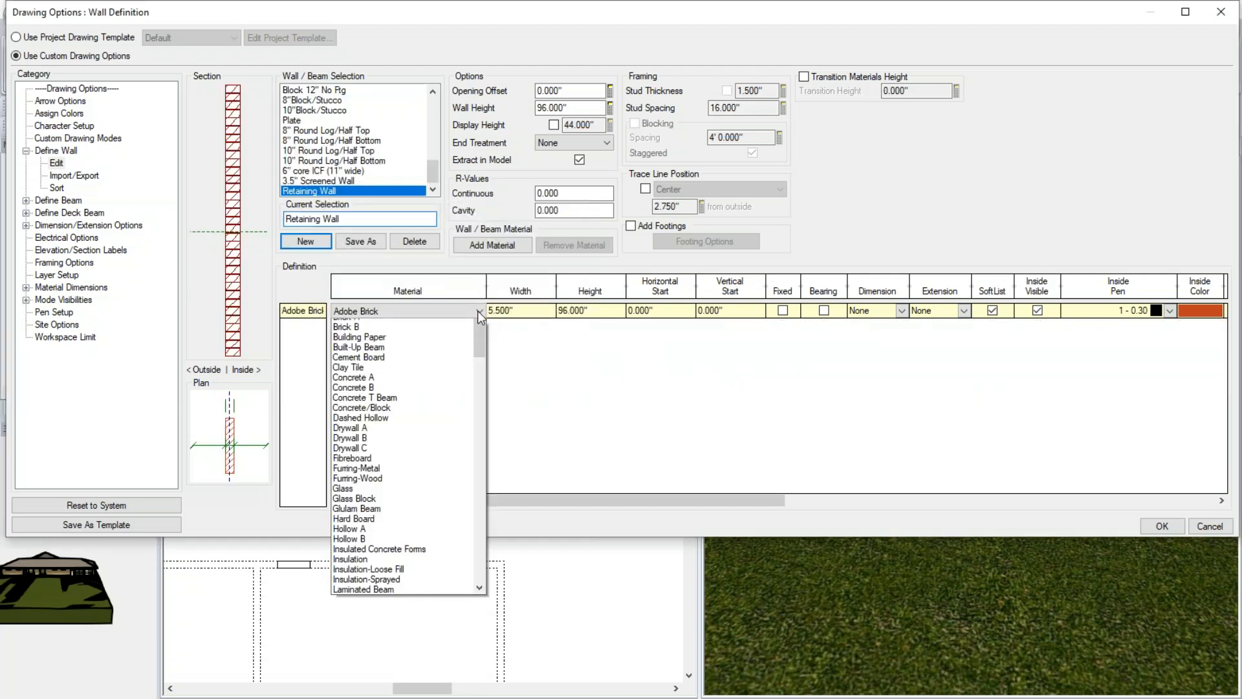
pyautogui.click(478, 494)
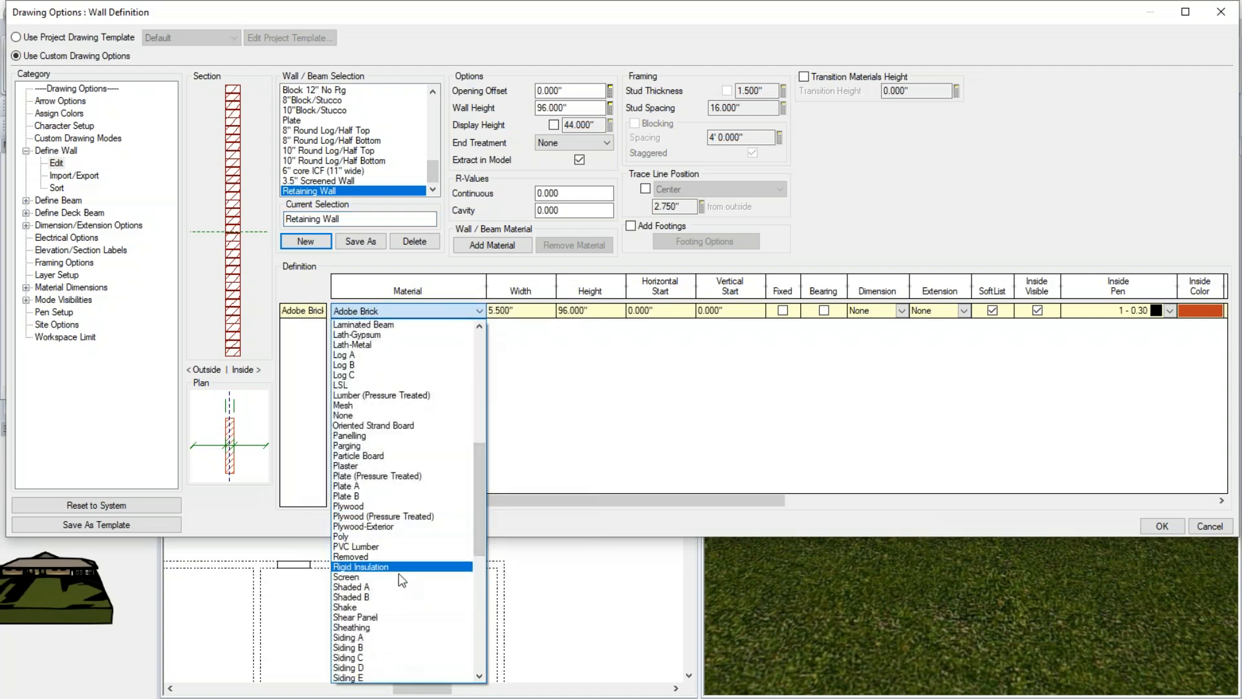
pyautogui.scroll(-5, 398, 582)
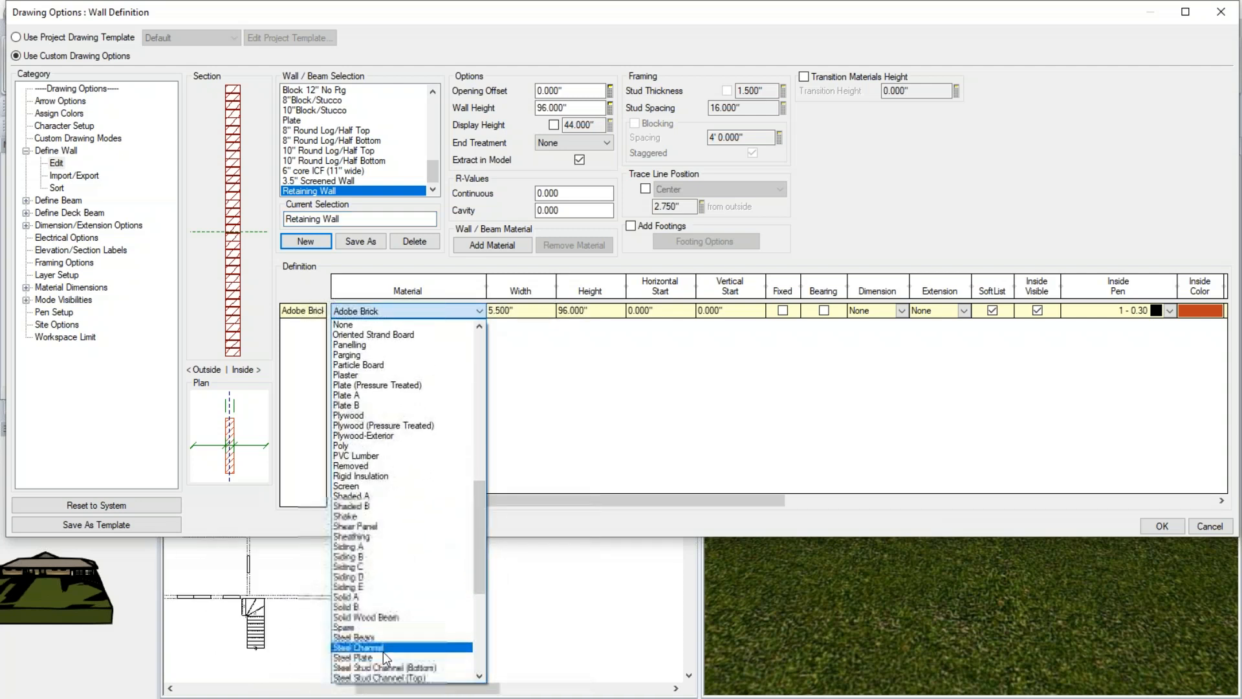
pyautogui.click(376, 610)
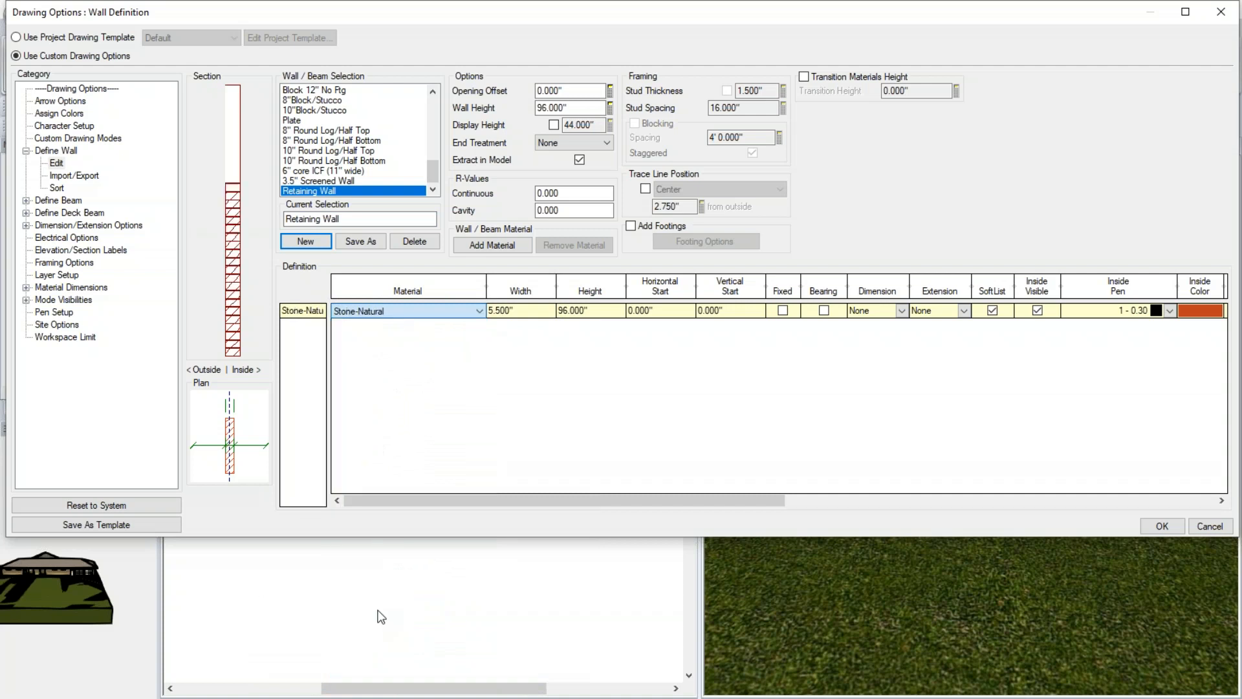
pyautogui.click(541, 314)
pyautogui.write('12')
pyautogui.press('Return')
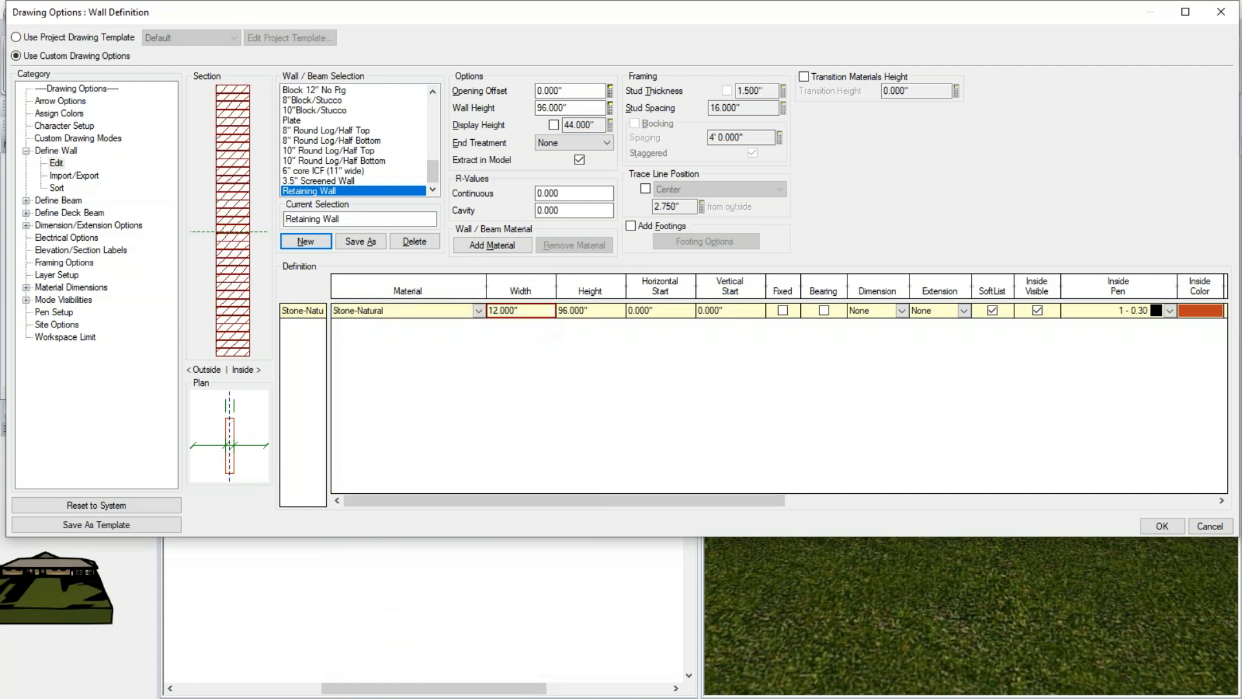
# - Set the site plan Retaining Wall's height to 4'4"
pyautogui.doubleClick(572, 108)
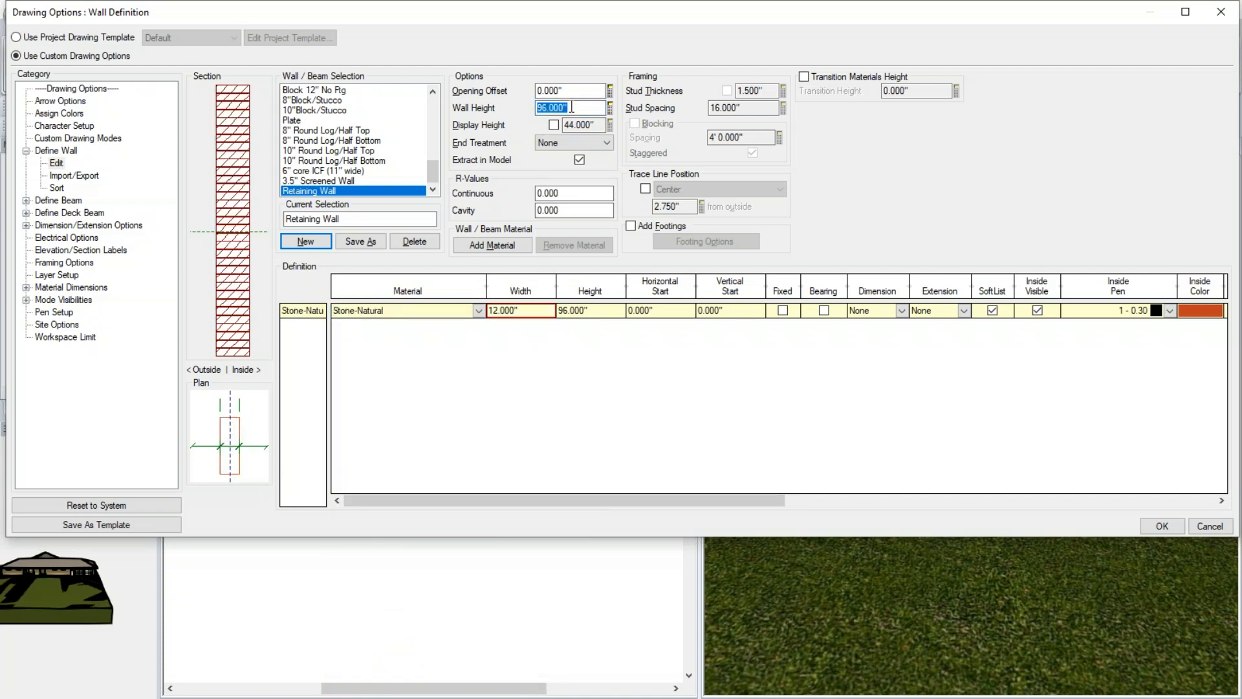
pyautogui.write("4'4")
pyautogui.press('Tab')
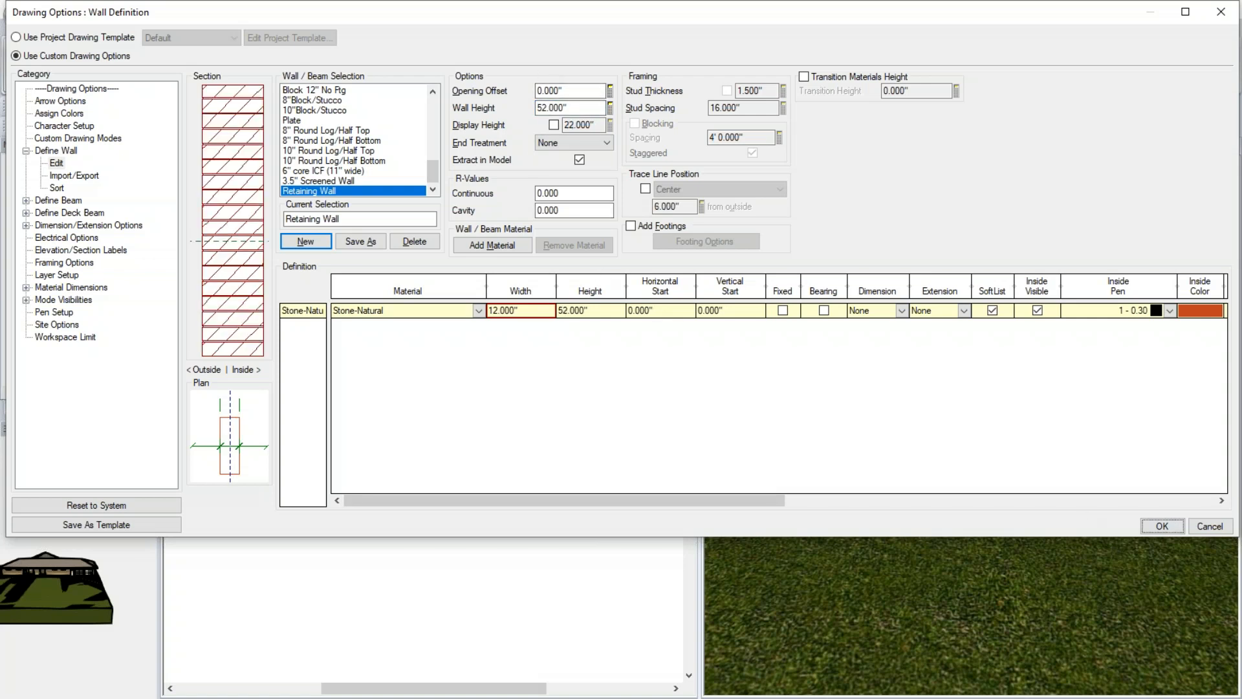
# - Close the wall definition and make all Site items visible in the site plan's Drawing mode
pyautogui.click(1163, 526)
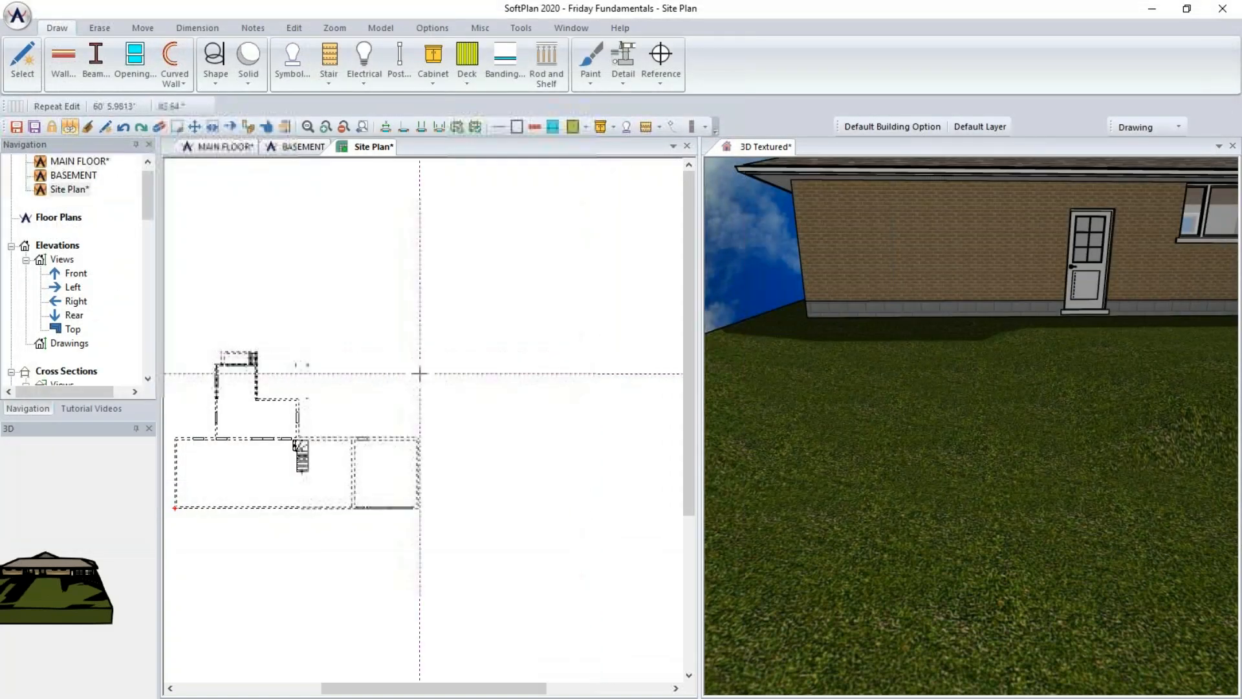
pyautogui.moveTo(386, 373); pyautogui.dragTo(450, 366, button='middle')
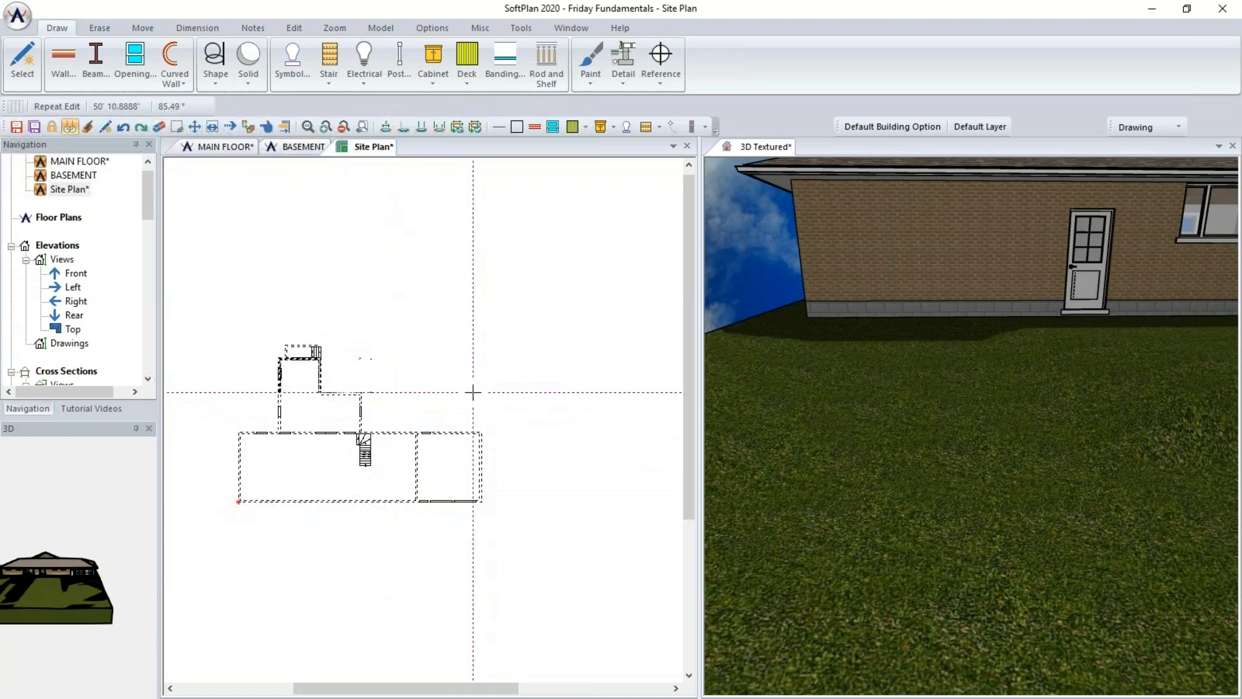
pyautogui.click(427, 29)
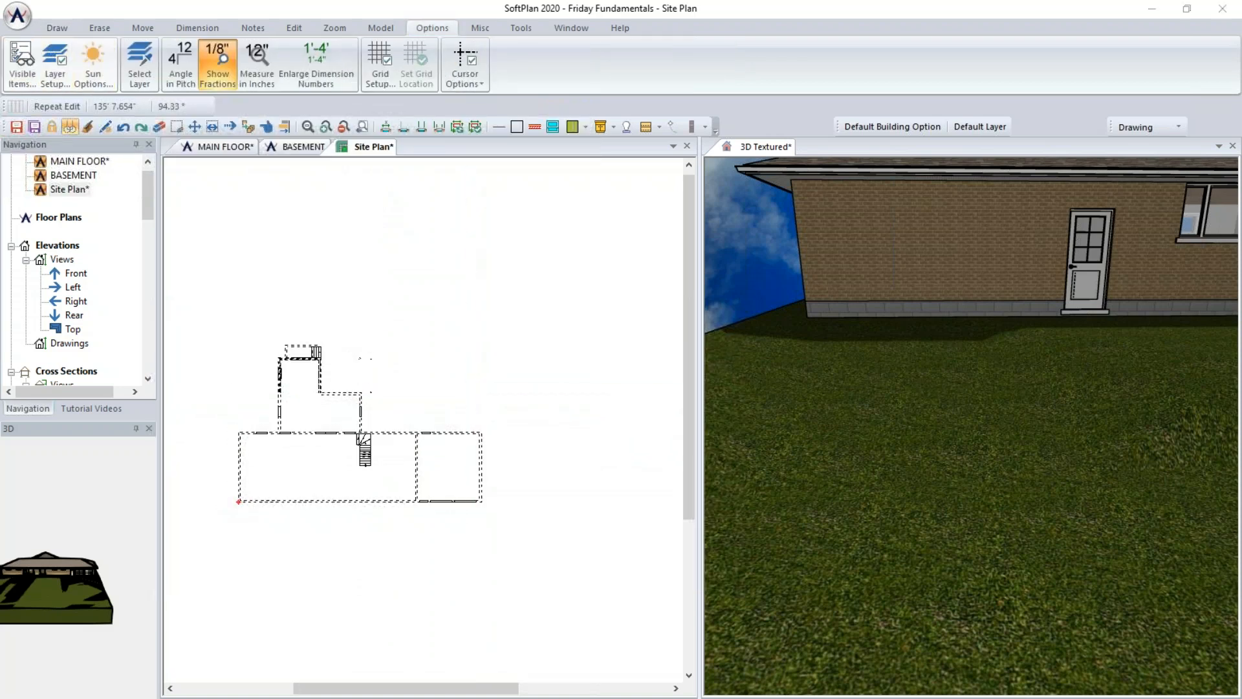
pyautogui.click(25, 62)
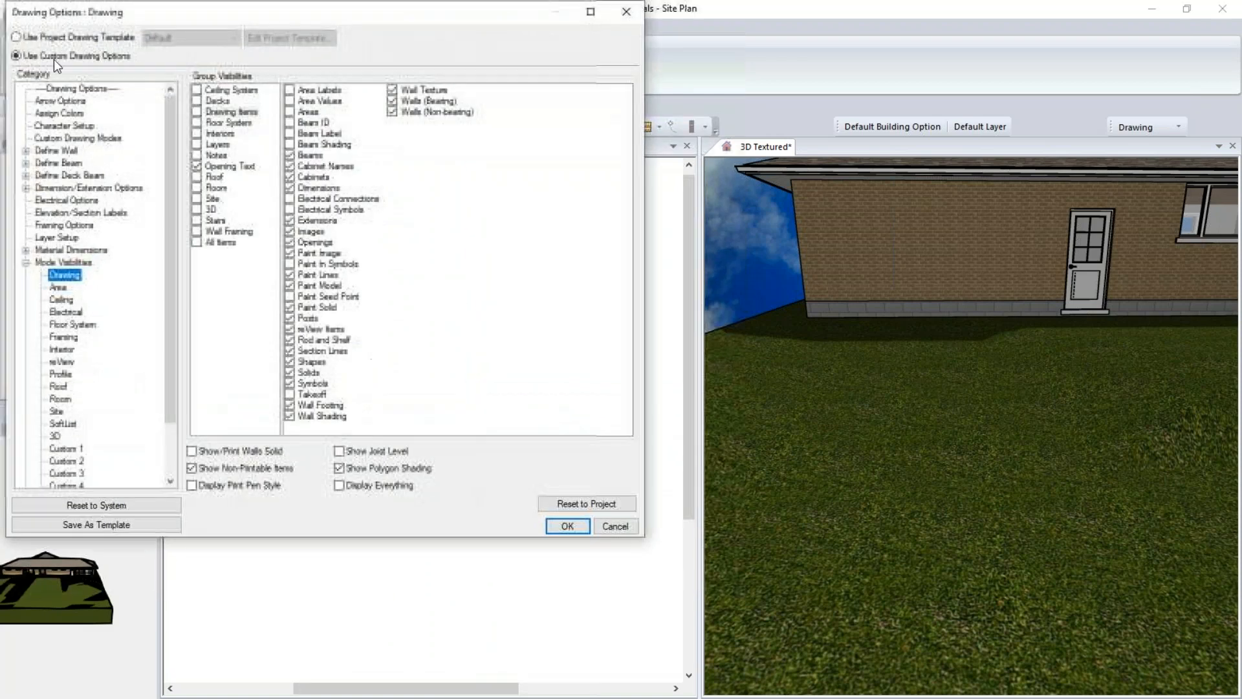
pyautogui.click(212, 199)
pyautogui.click(197, 198)
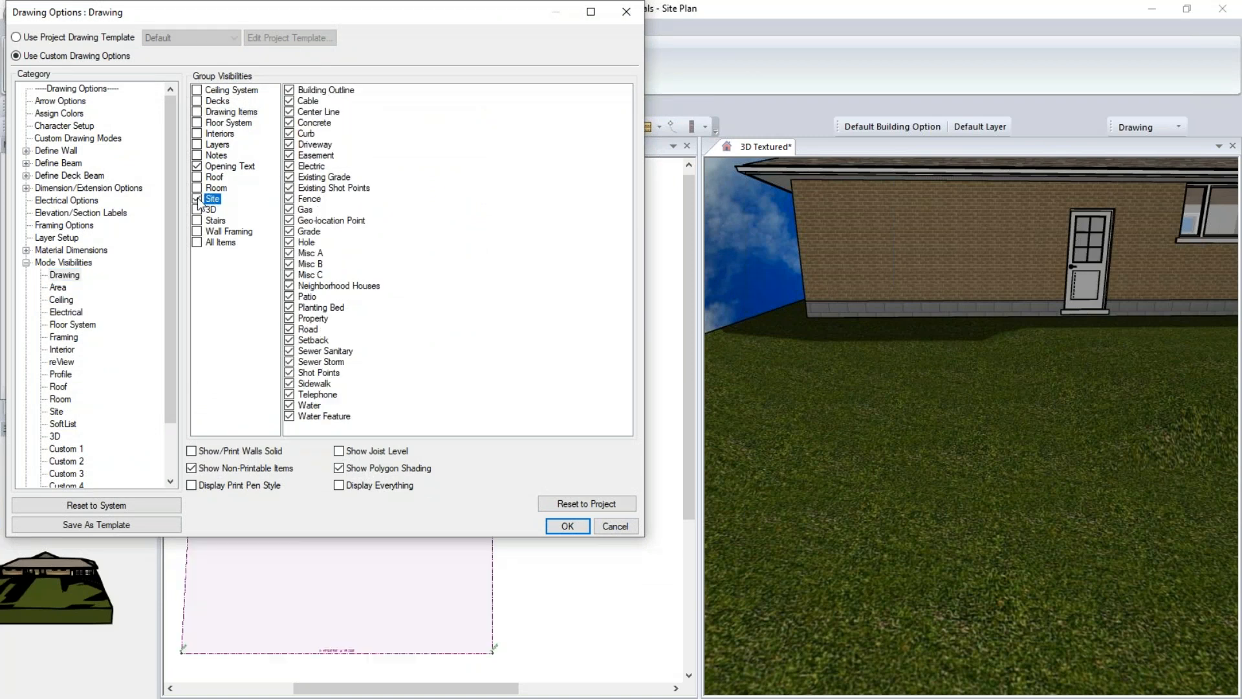
pyautogui.click(567, 526)
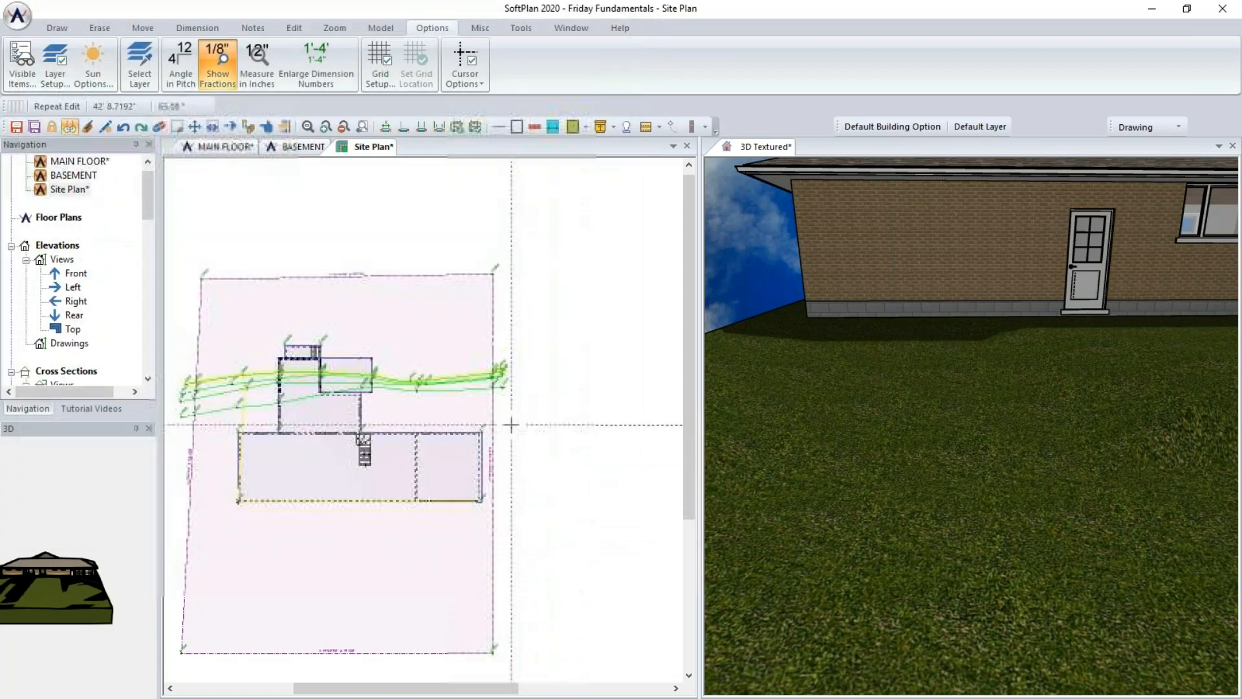
# - Draw a Retaining Wall along the lowest grade line, ending at the east property line
pyautogui.click(58, 28)
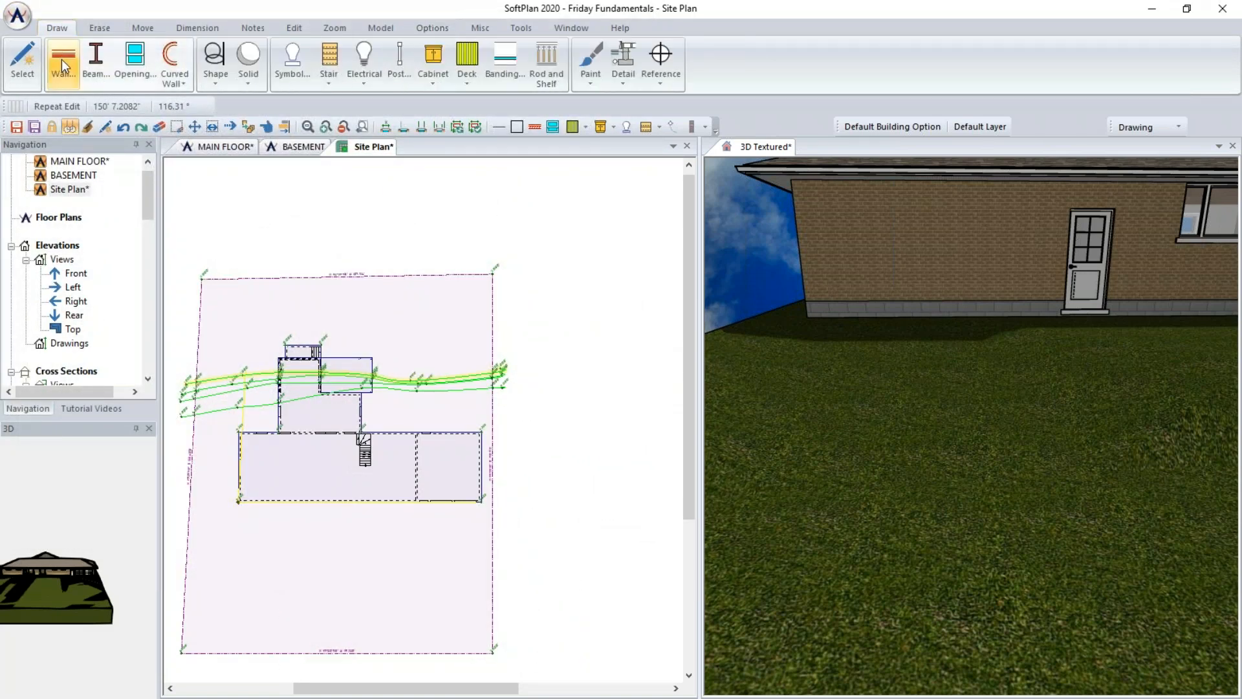
pyautogui.click(62, 60)
pyautogui.click(164, 471)
pyautogui.scroll(3, 494, 388)
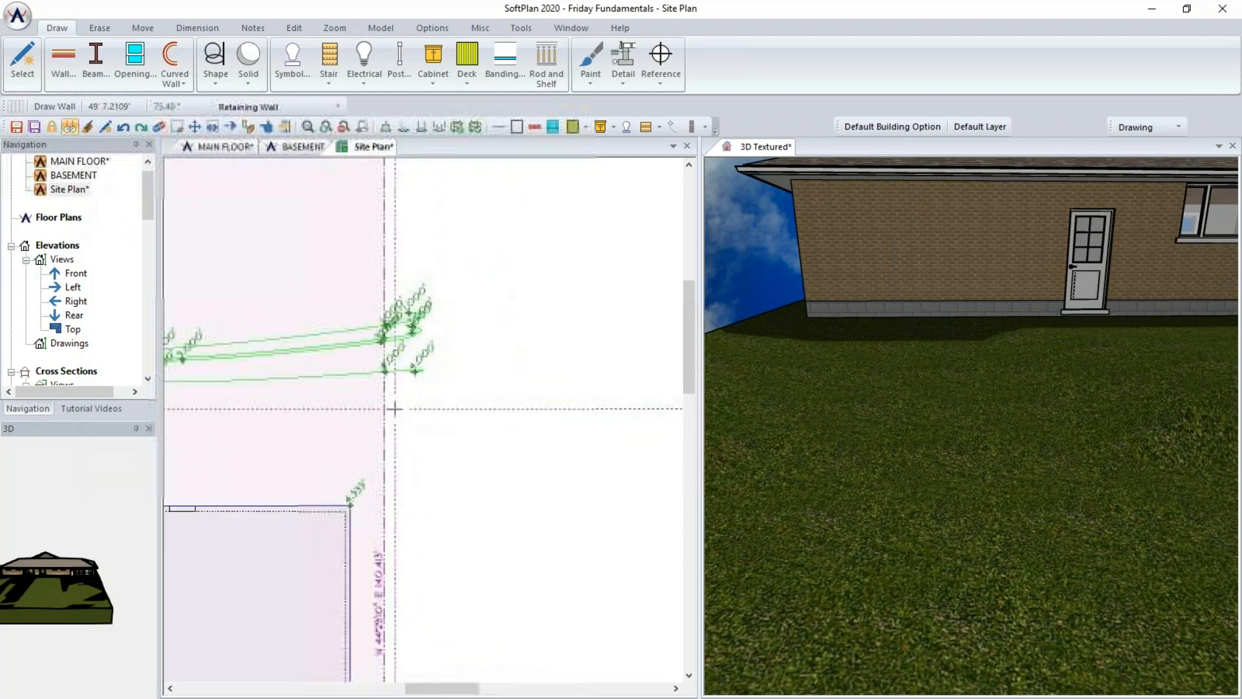
pyautogui.scroll(-3, 395, 408)
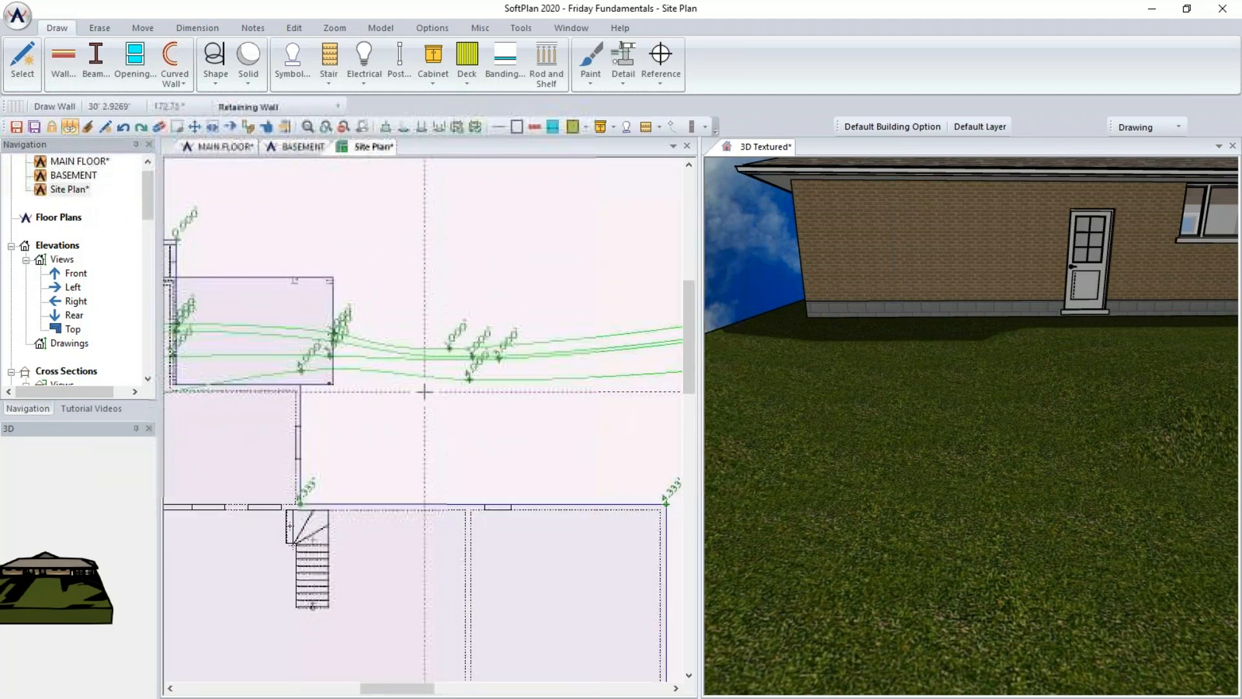
pyautogui.click(445, 379)
pyautogui.moveTo(550, 381); pyautogui.dragTo(372, 396, button='middle')
pyautogui.click(524, 389)
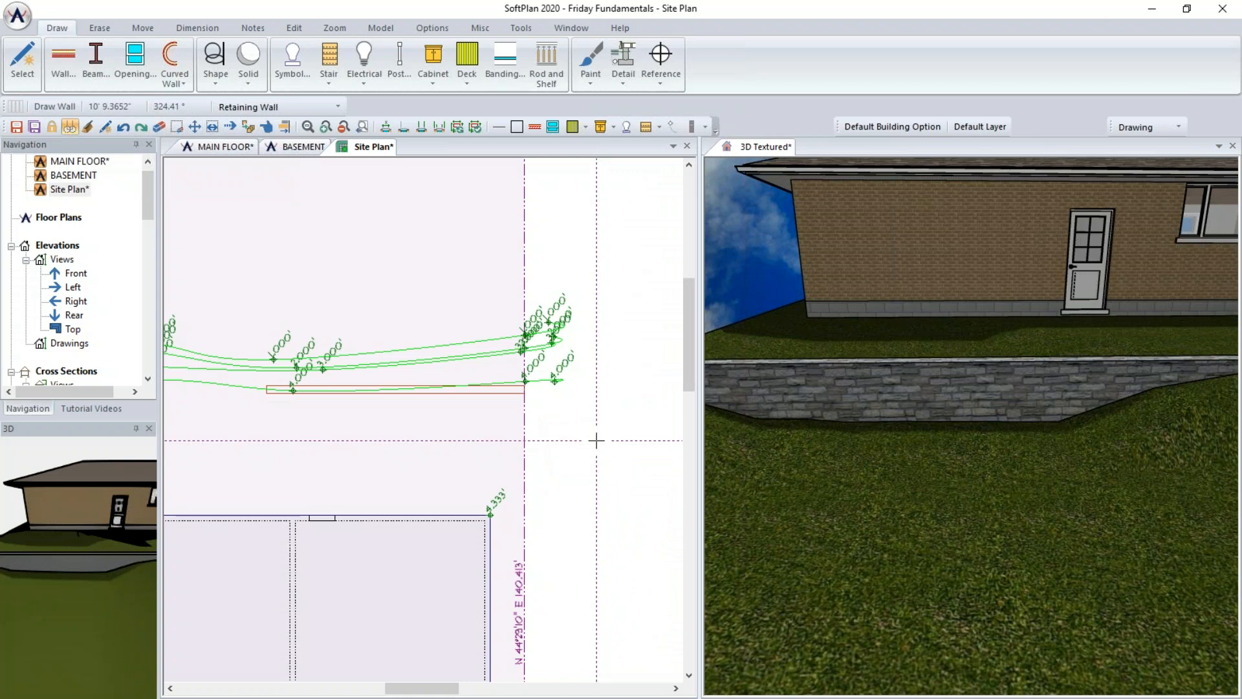
pyautogui.moveTo(558, 461); pyautogui.dragTo(625, 460, button='middle')
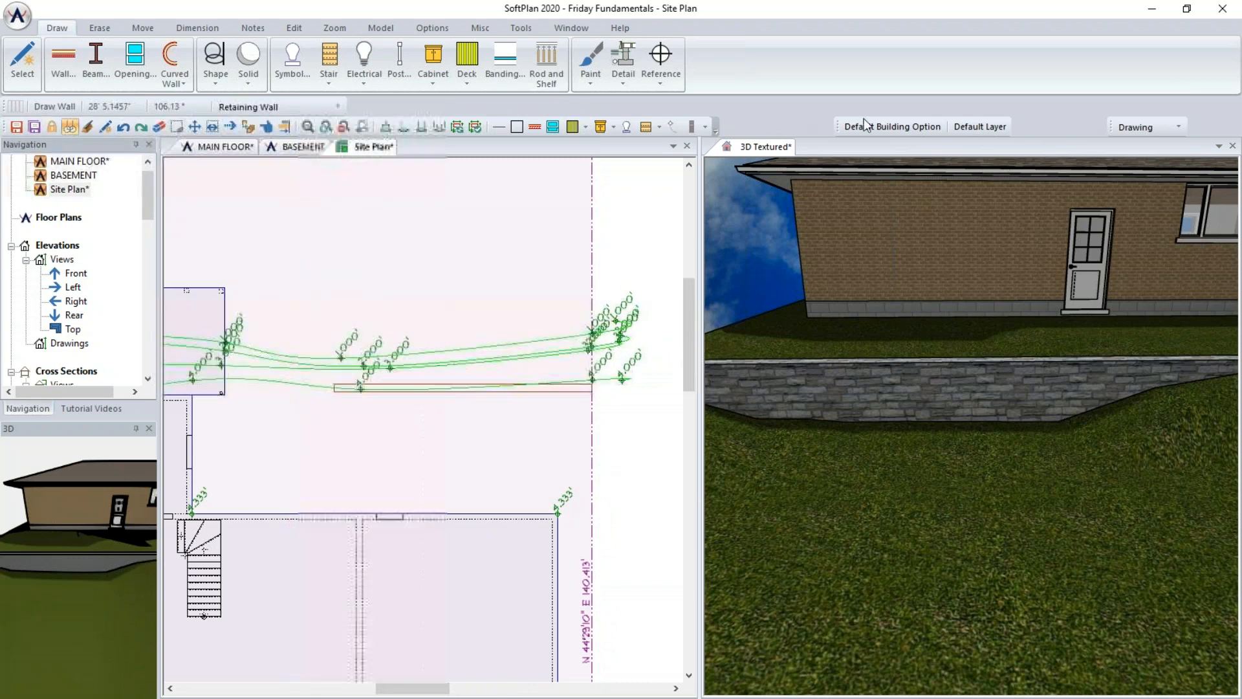
# - In Site mode, move the 4' grade line's points onto the retaining wall, including its east end
pyautogui.click(1144, 127)
pyautogui.click(1138, 244)
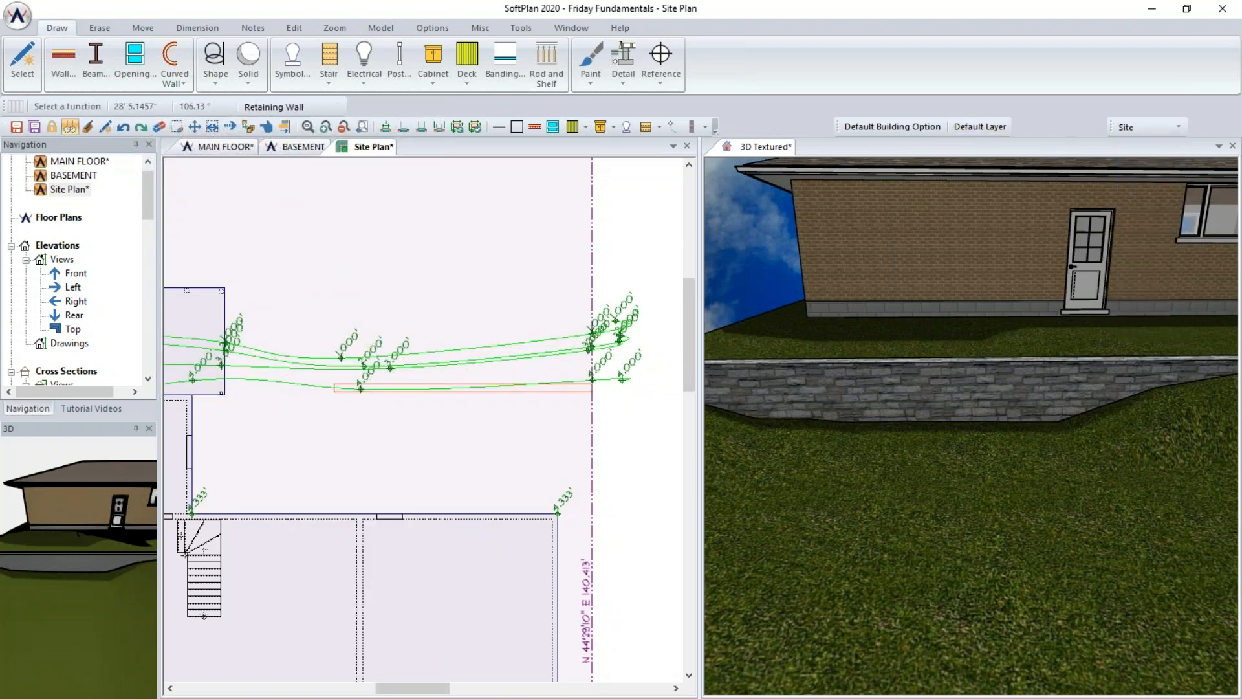
pyautogui.scroll(3, 422, 420)
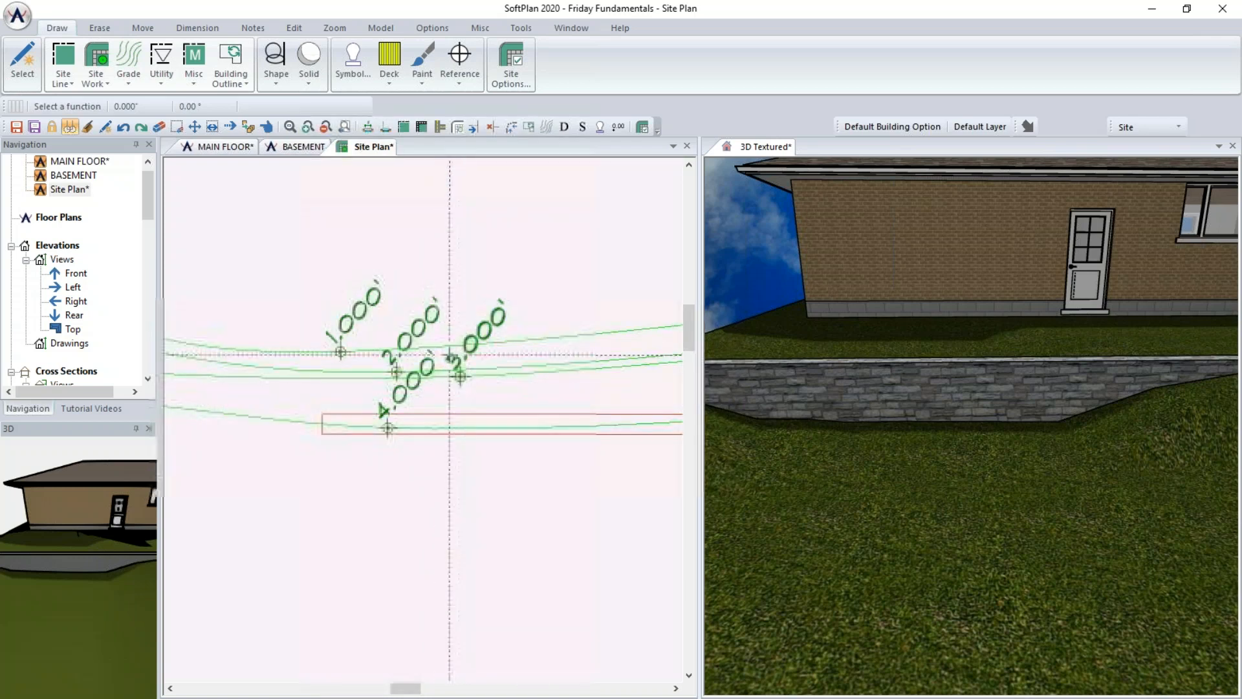
pyautogui.click(228, 131)
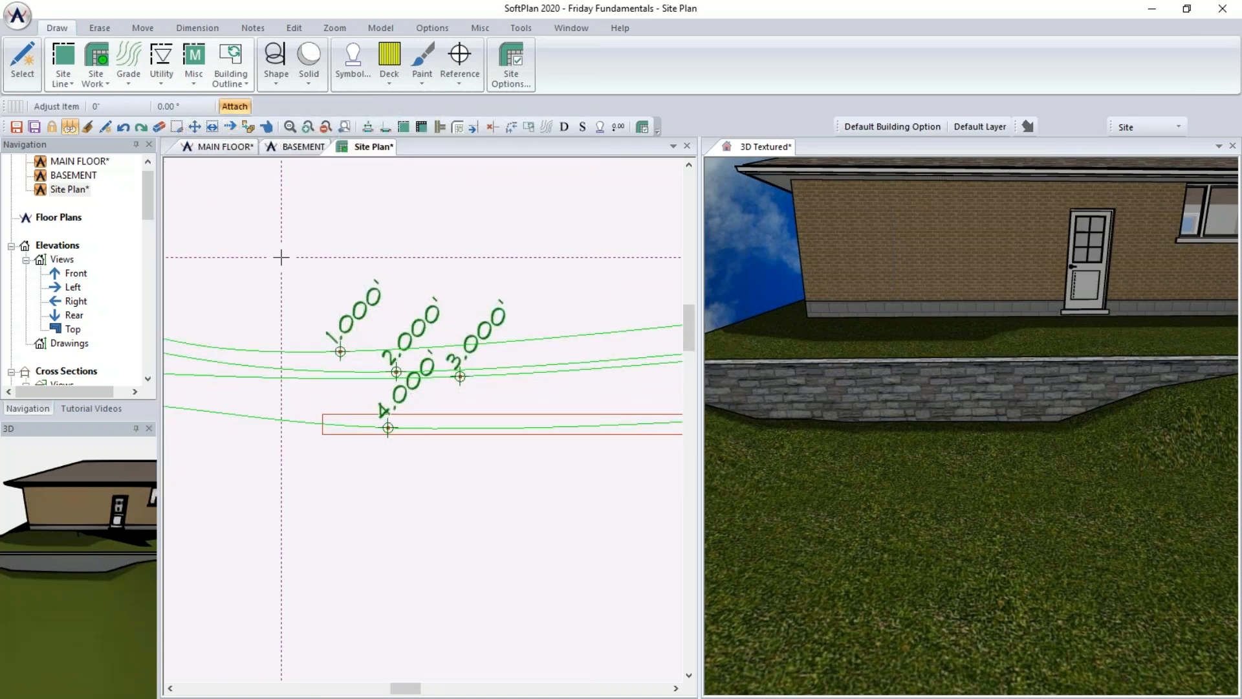
pyautogui.moveTo(483, 336); pyautogui.dragTo(600, 216, button='middle')
pyautogui.scroll(-2, 534, 317)
pyautogui.moveTo(471, 441); pyautogui.dragTo(388, 477, button='middle')
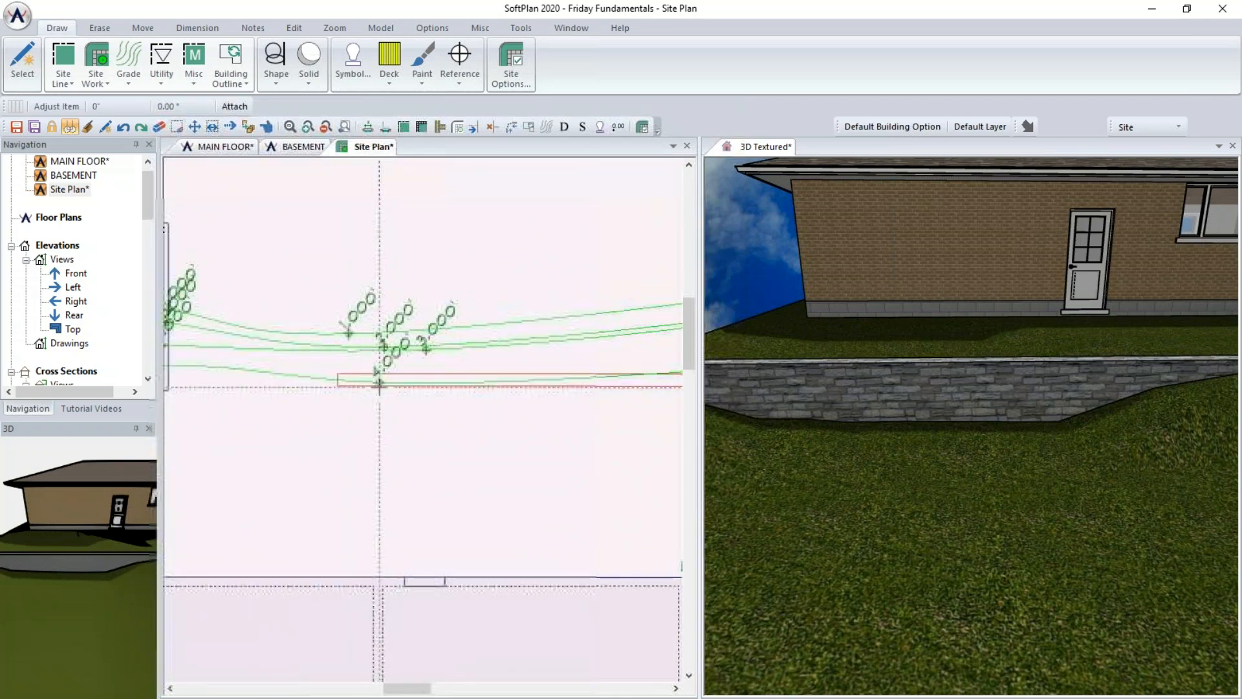
pyautogui.click(380, 382)
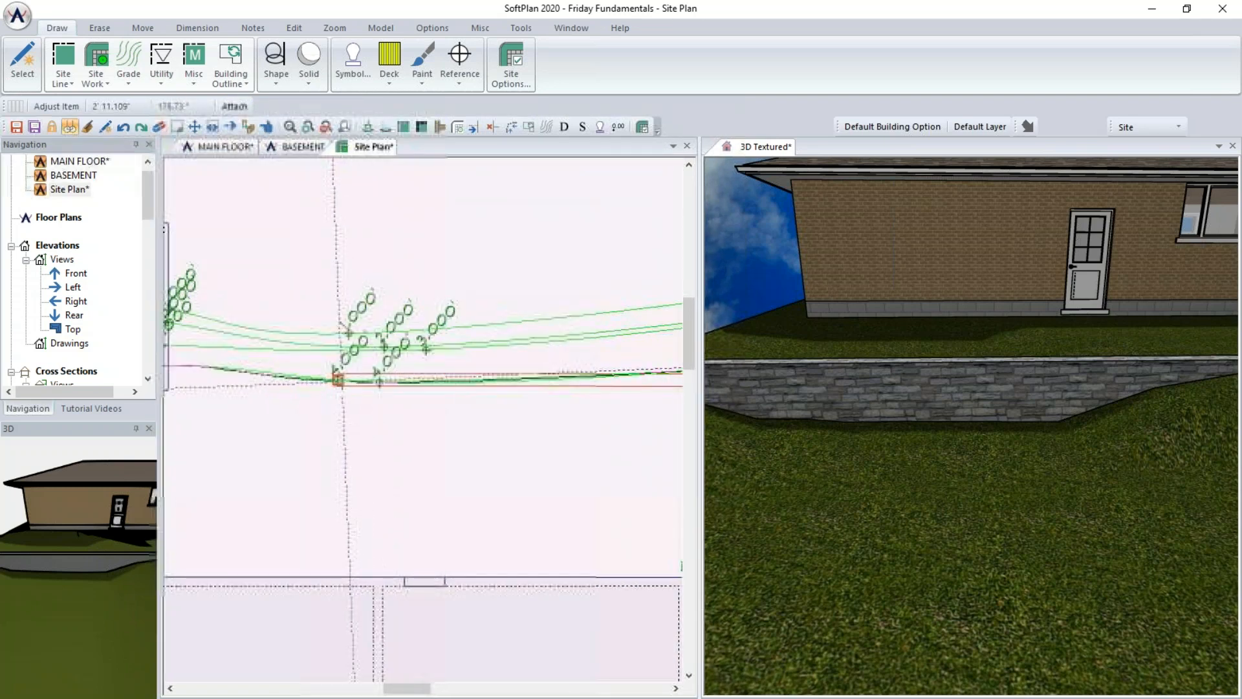
pyautogui.click(338, 386)
pyautogui.moveTo(430, 438); pyautogui.dragTo(252, 443, button='middle')
pyautogui.click(562, 376)
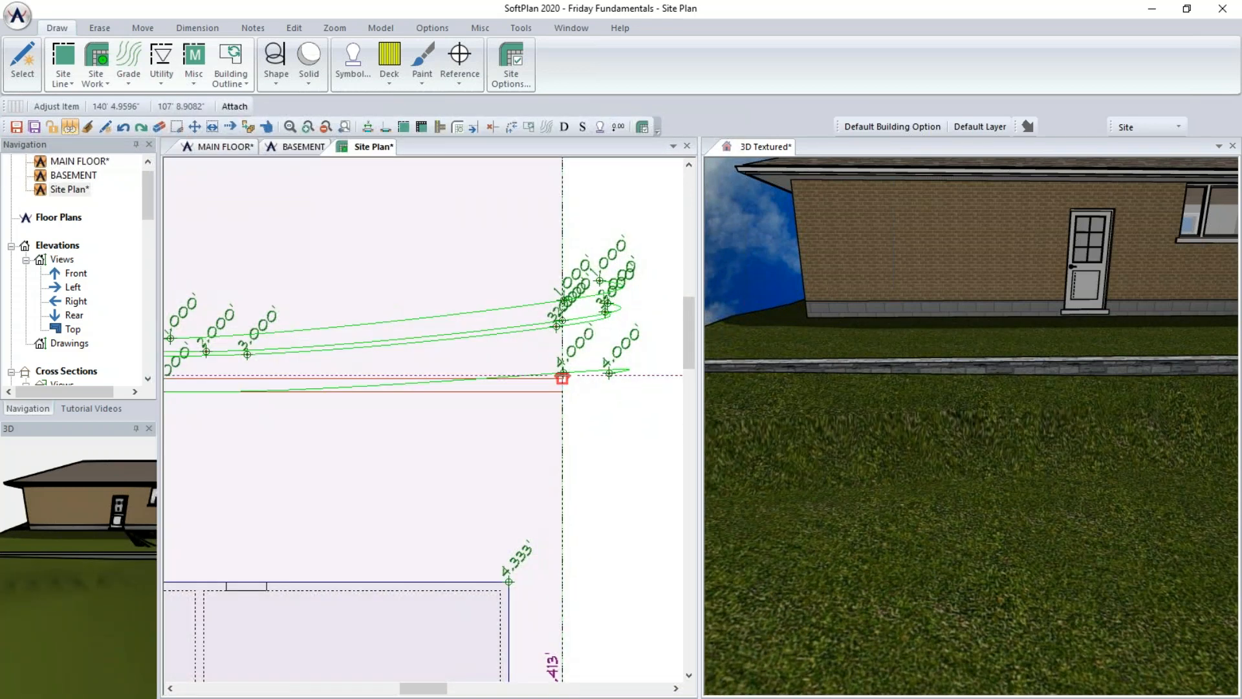
pyautogui.click(562, 390)
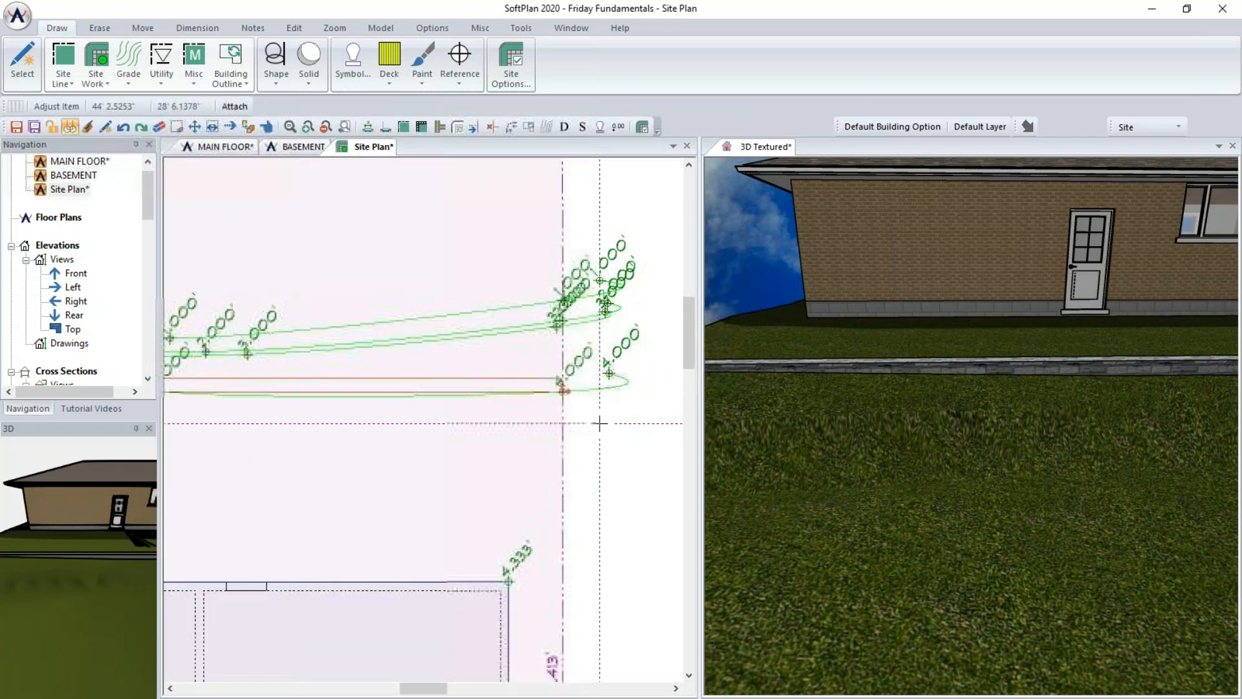
# - Pull the 3' grade line's points down onto the retaining wall, including its east end
pyautogui.moveTo(409, 429); pyautogui.dragTo(552, 466, button='middle')
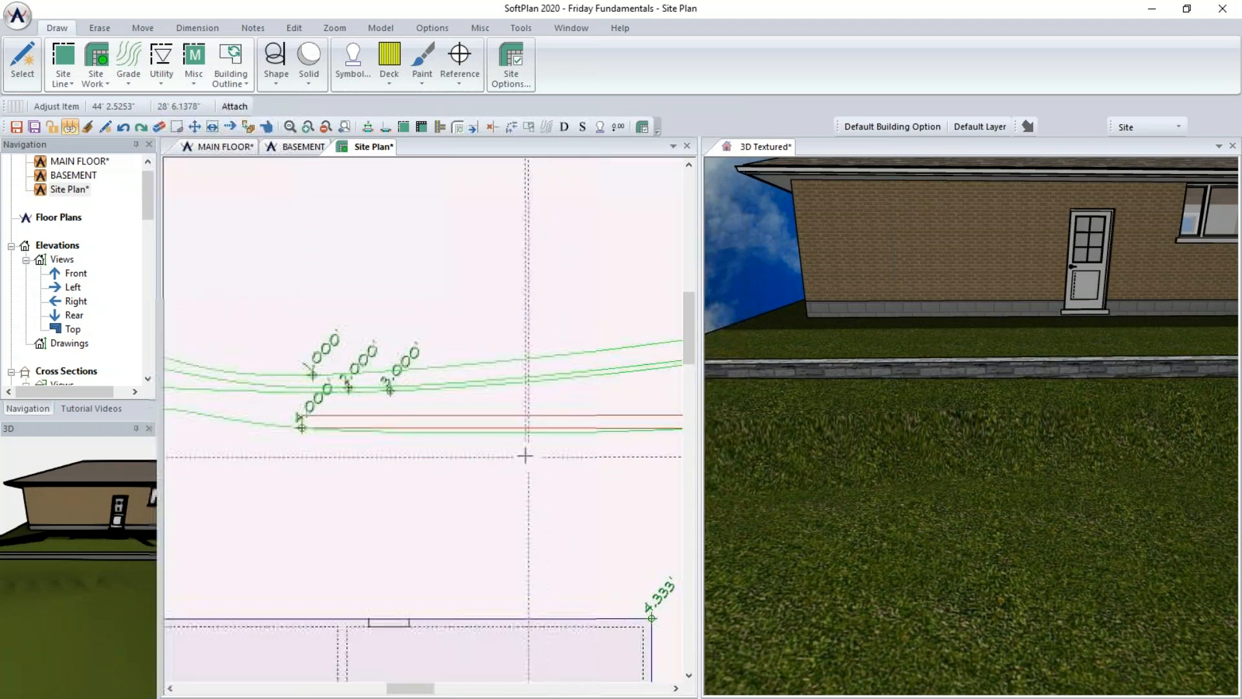
pyautogui.moveTo(352, 451); pyautogui.dragTo(515, 507, button='middle')
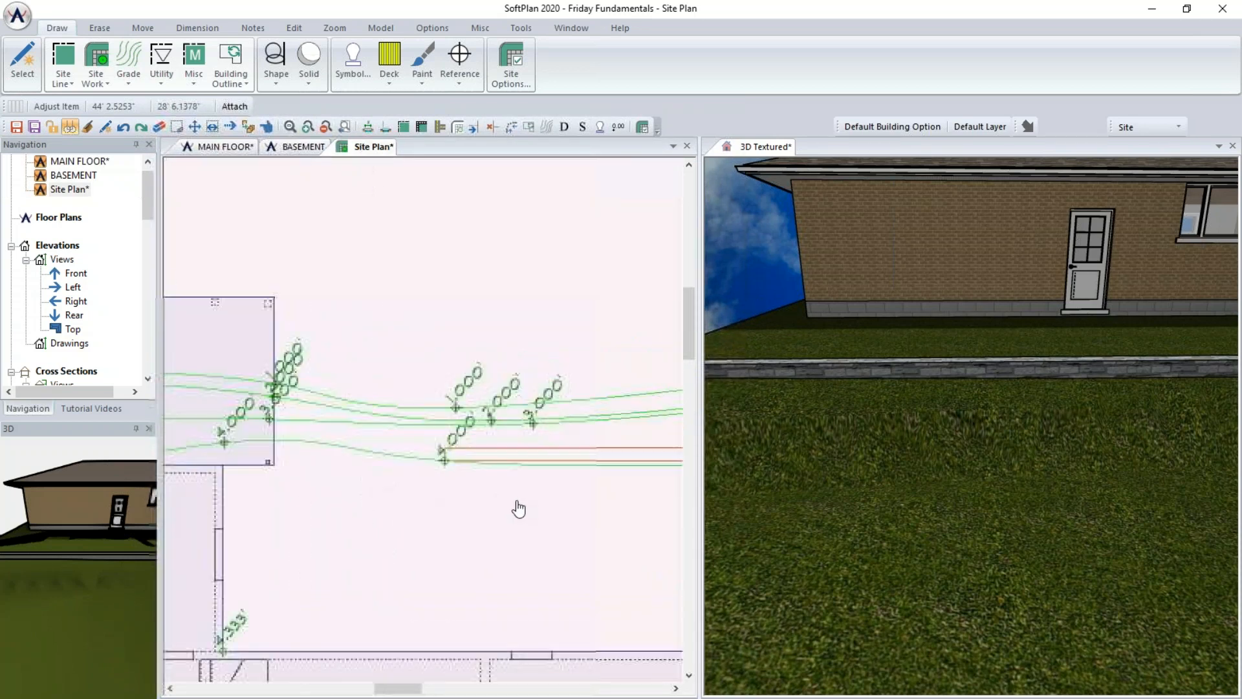
pyautogui.scroll(2, 503, 444)
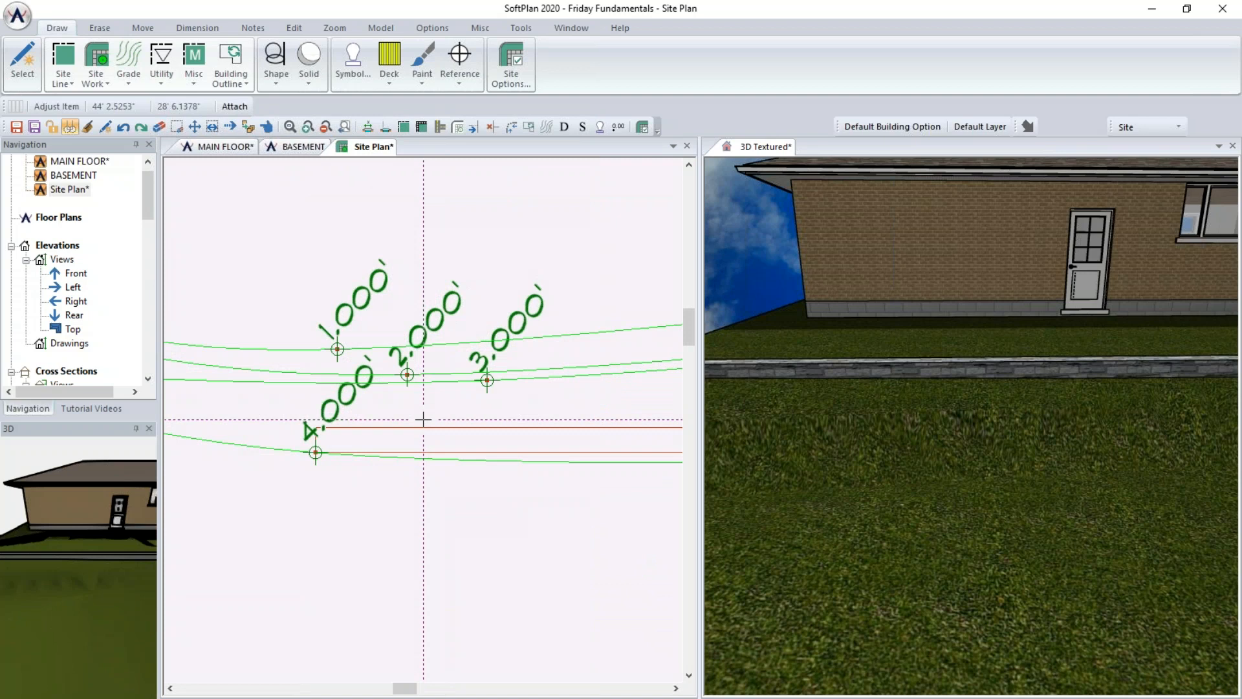
pyautogui.click(484, 381)
pyautogui.click(393, 441)
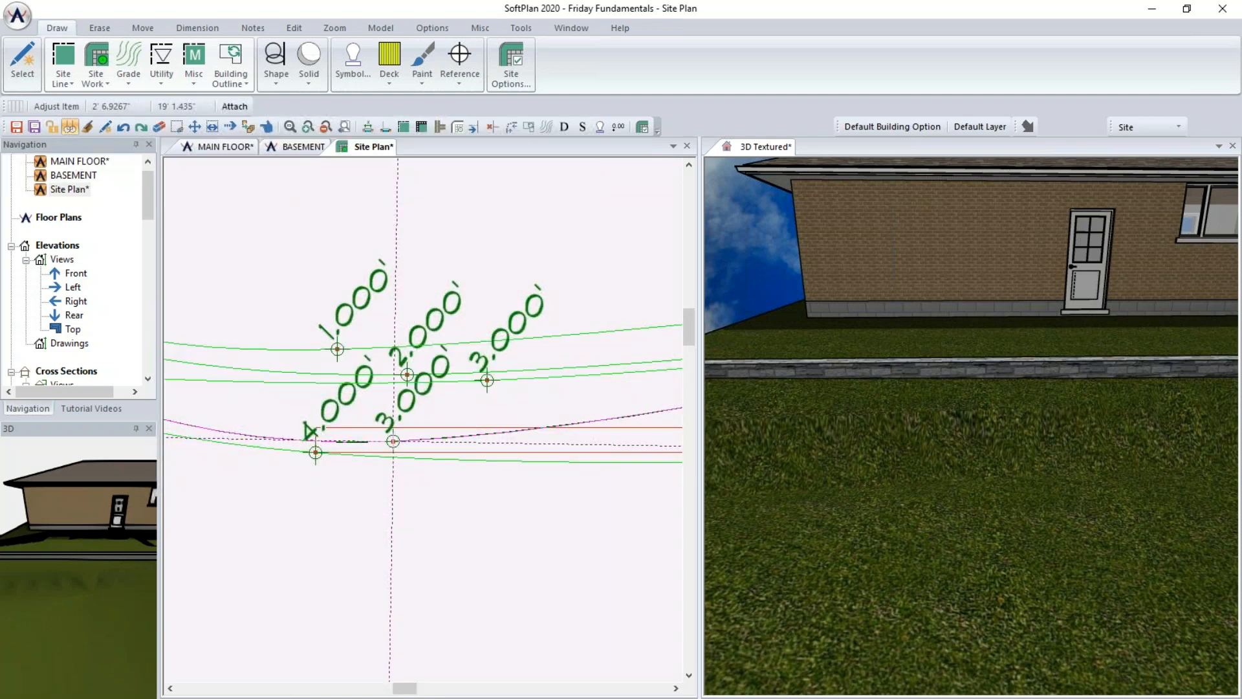
pyautogui.moveTo(624, 507); pyautogui.dragTo(195, 529, button='middle')
pyautogui.scroll(-2, 391, 513)
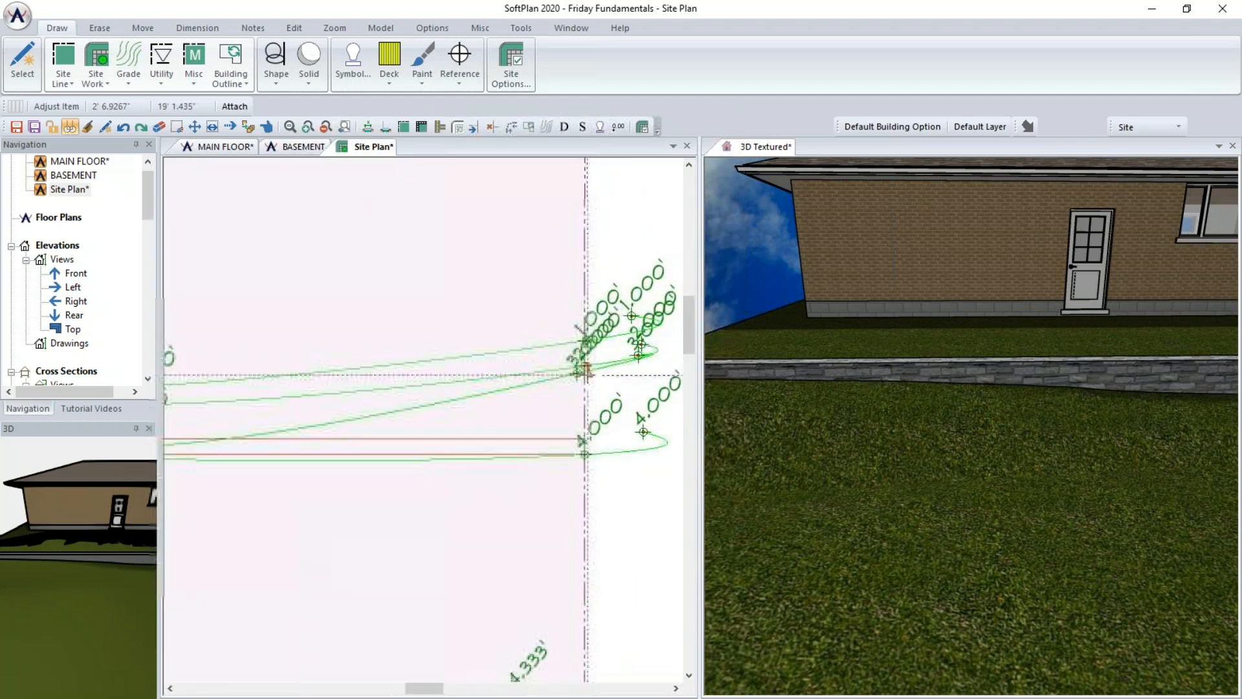
pyautogui.scroll(4, 420, 415)
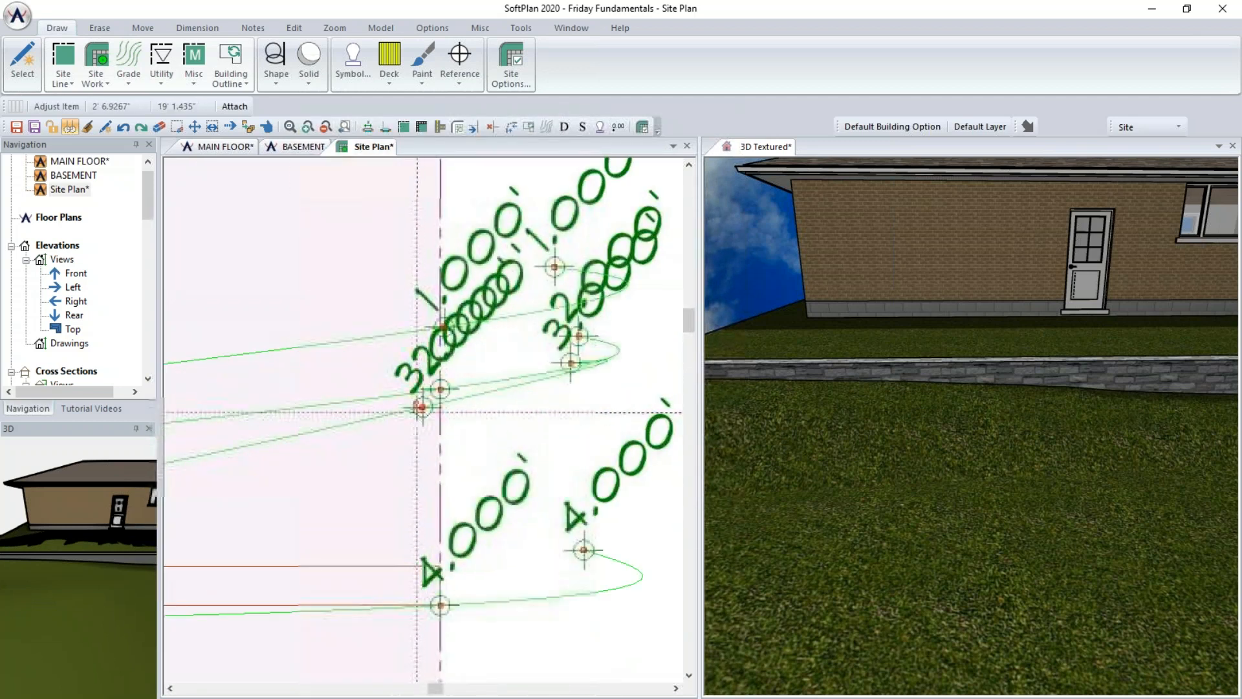
pyautogui.click(419, 411)
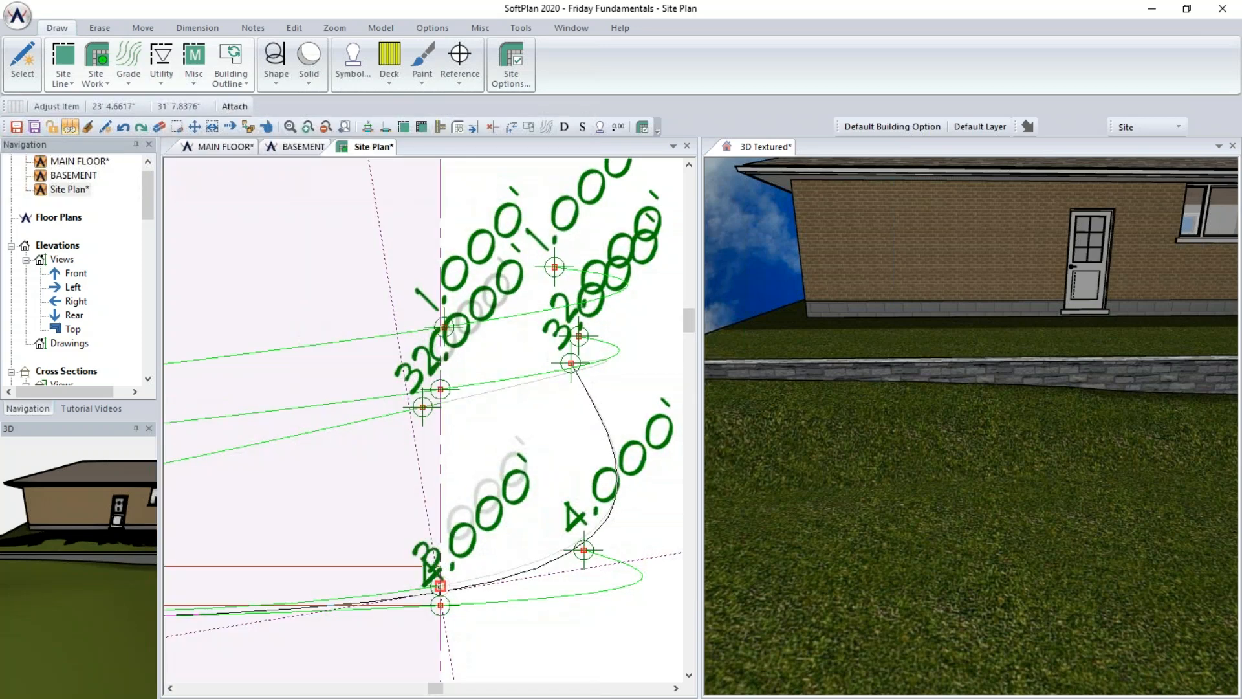
pyautogui.click(441, 586)
# - Move the 2' grade line's point down to meet the retaining wall
pyautogui.moveTo(344, 524); pyautogui.dragTo(665, 587, button='middle')
pyautogui.scroll(-1, 532, 479)
pyautogui.scroll(-2, 308, 524)
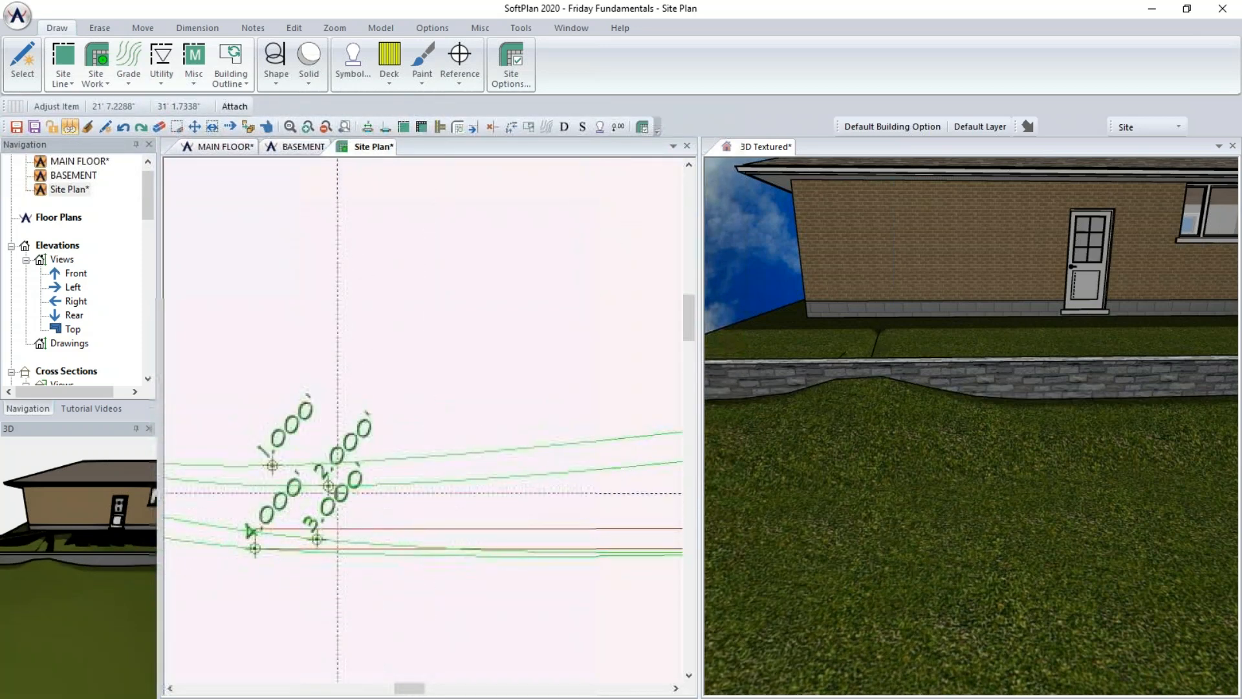
pyautogui.click(328, 485)
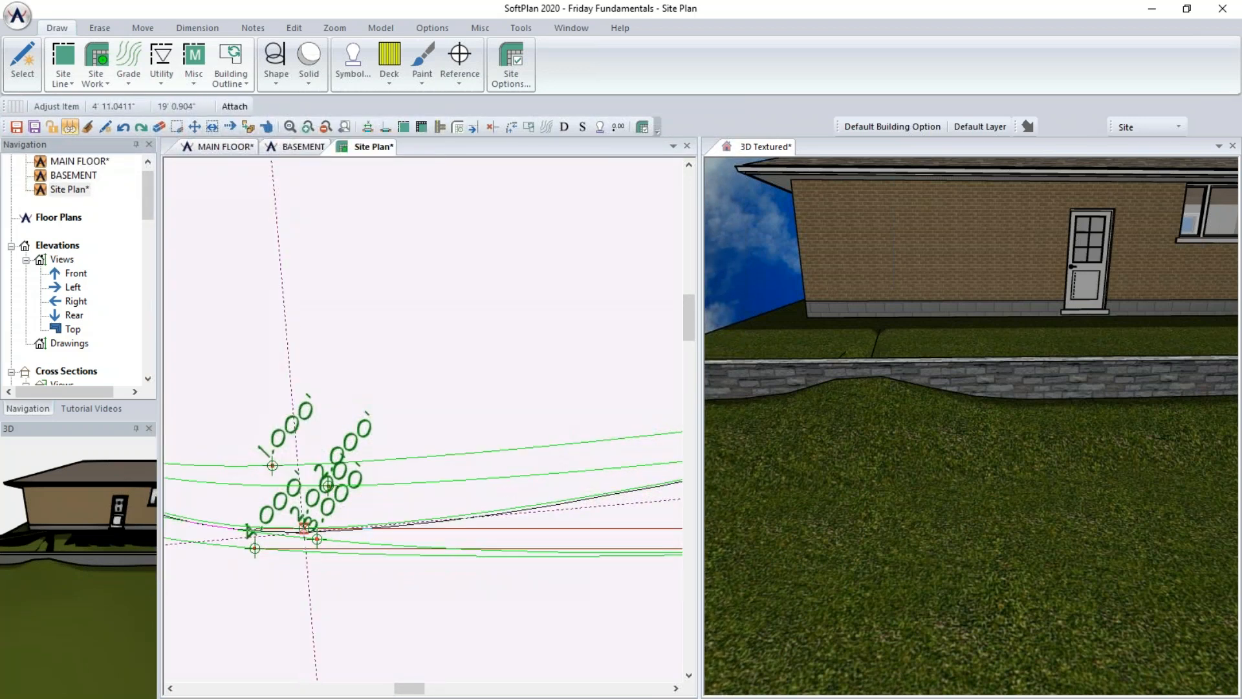
pyautogui.scroll(3, 306, 529)
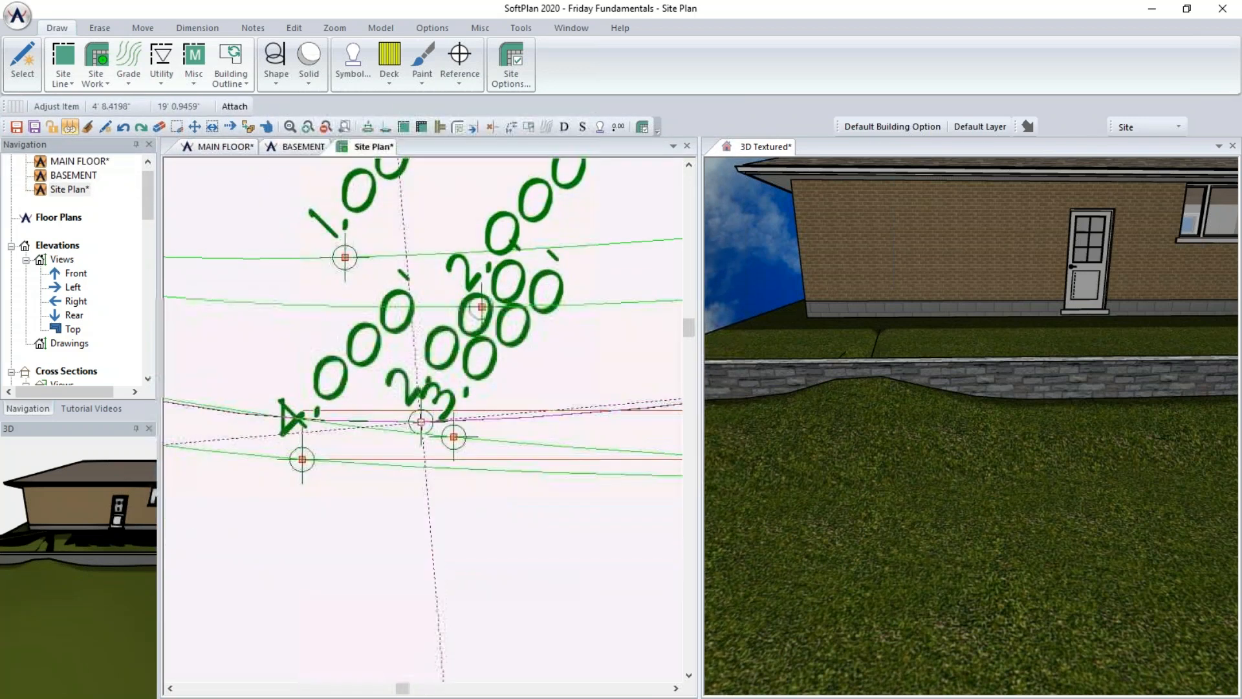
pyautogui.scroll(-3, 445, 421)
pyautogui.scroll(4, 483, 436)
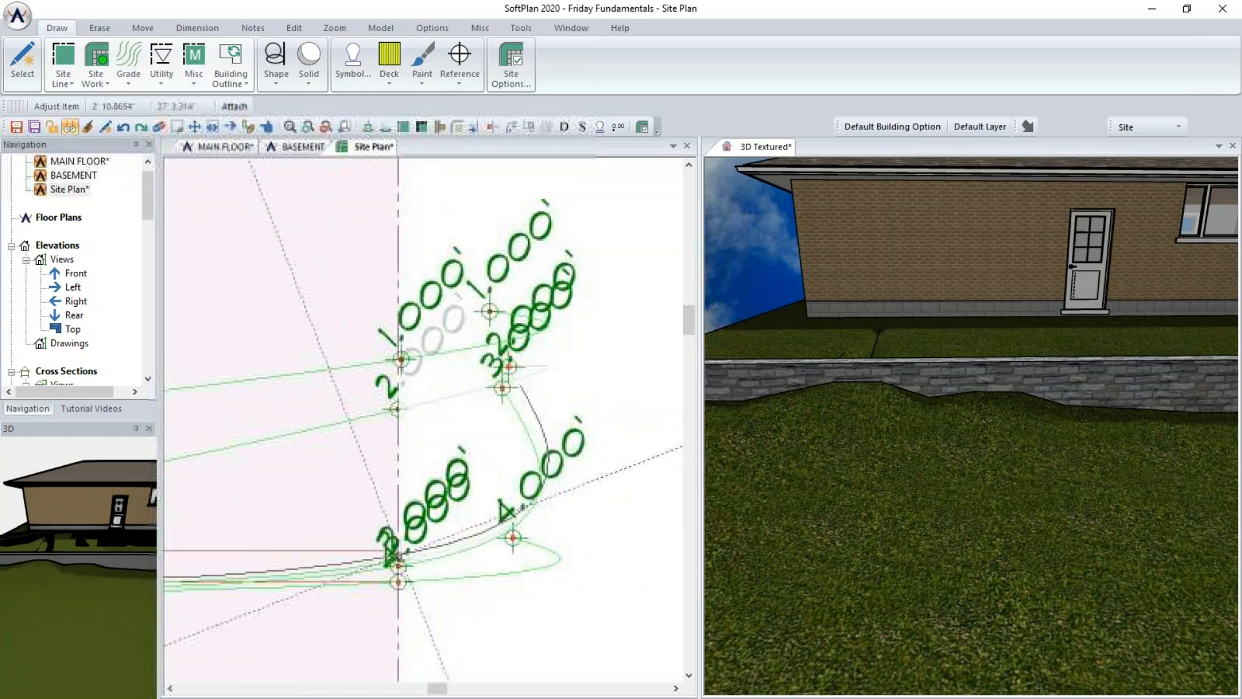
pyautogui.scroll(4, 398, 566)
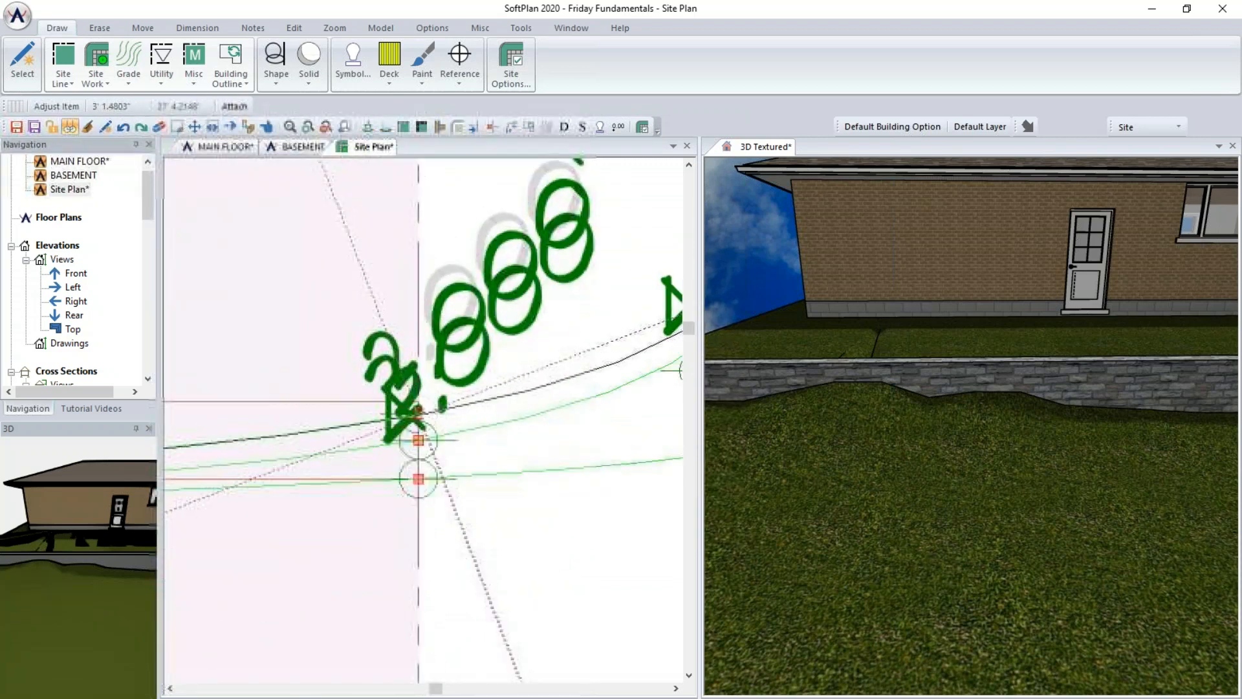
pyautogui.scroll(-3, 330, 351)
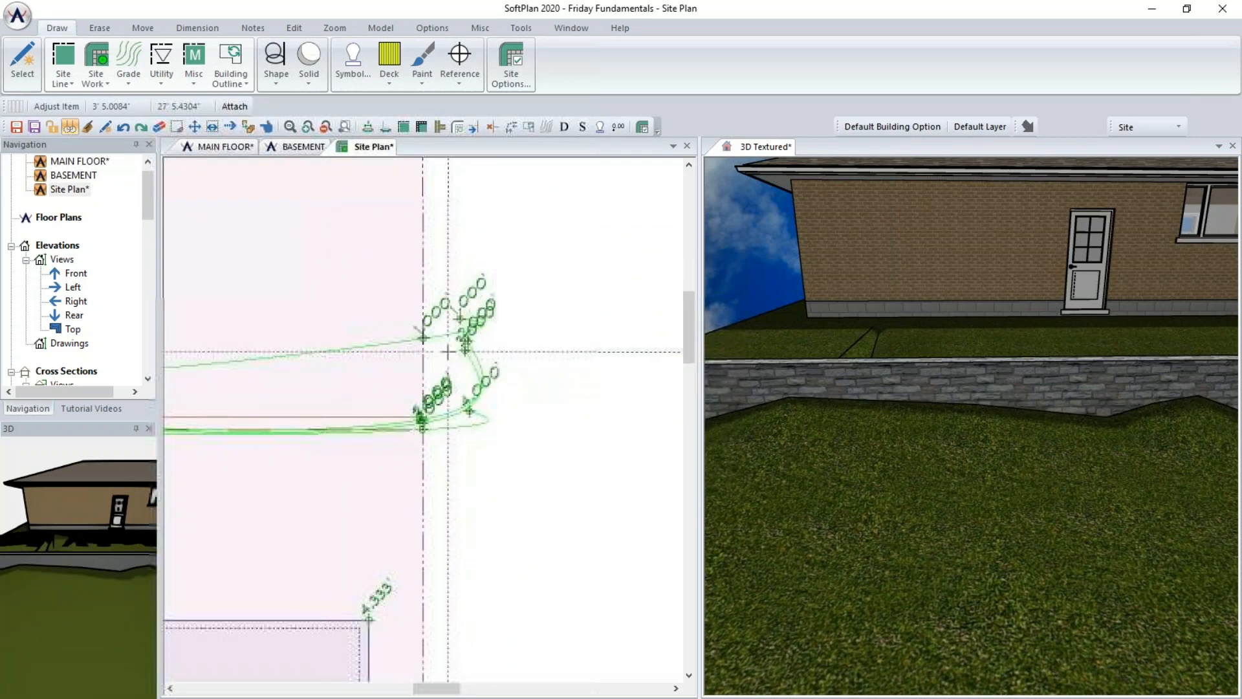
pyautogui.scroll(2, 420, 418)
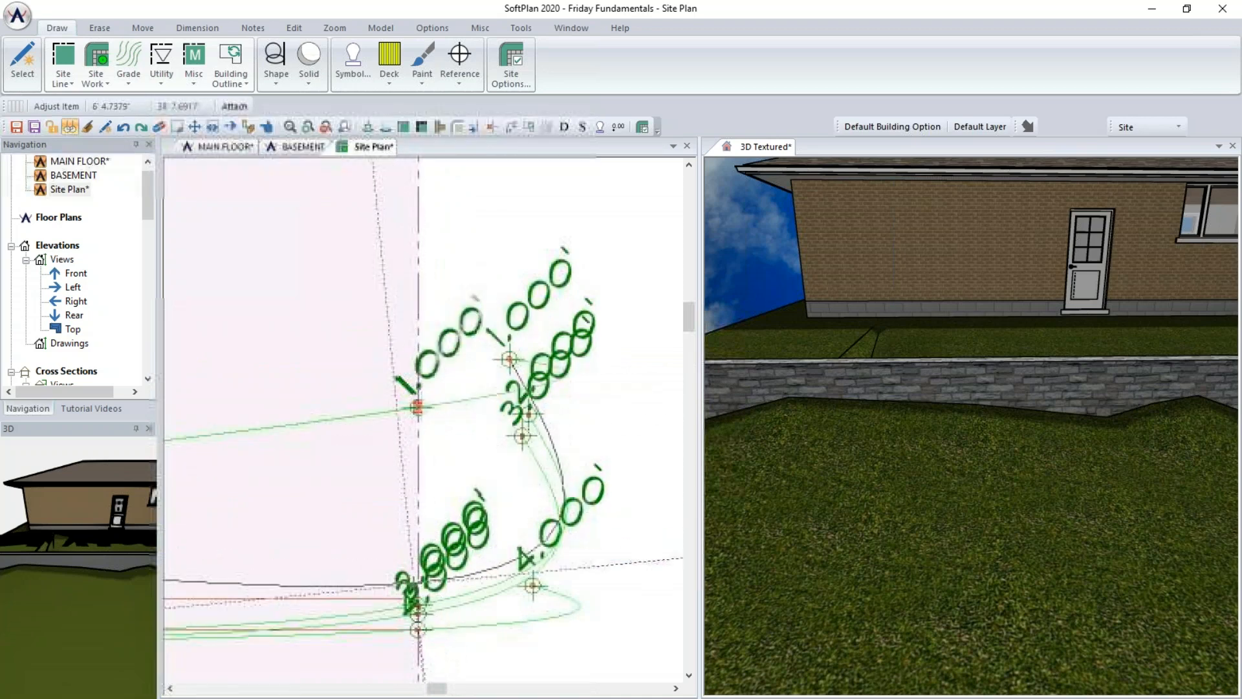
pyautogui.scroll(3, 416, 596)
pyautogui.moveTo(422, 419); pyautogui.dragTo(438, 429)
# - Move the grade lines' remaining points down onto the retaining wall's west end
pyautogui.scroll(-3, 349, 355)
pyautogui.moveTo(349, 355); pyautogui.dragTo(479, 348, button='middle')
pyautogui.moveTo(267, 336); pyautogui.dragTo(426, 335, button='middle')
pyautogui.scroll(5, 300, 327)
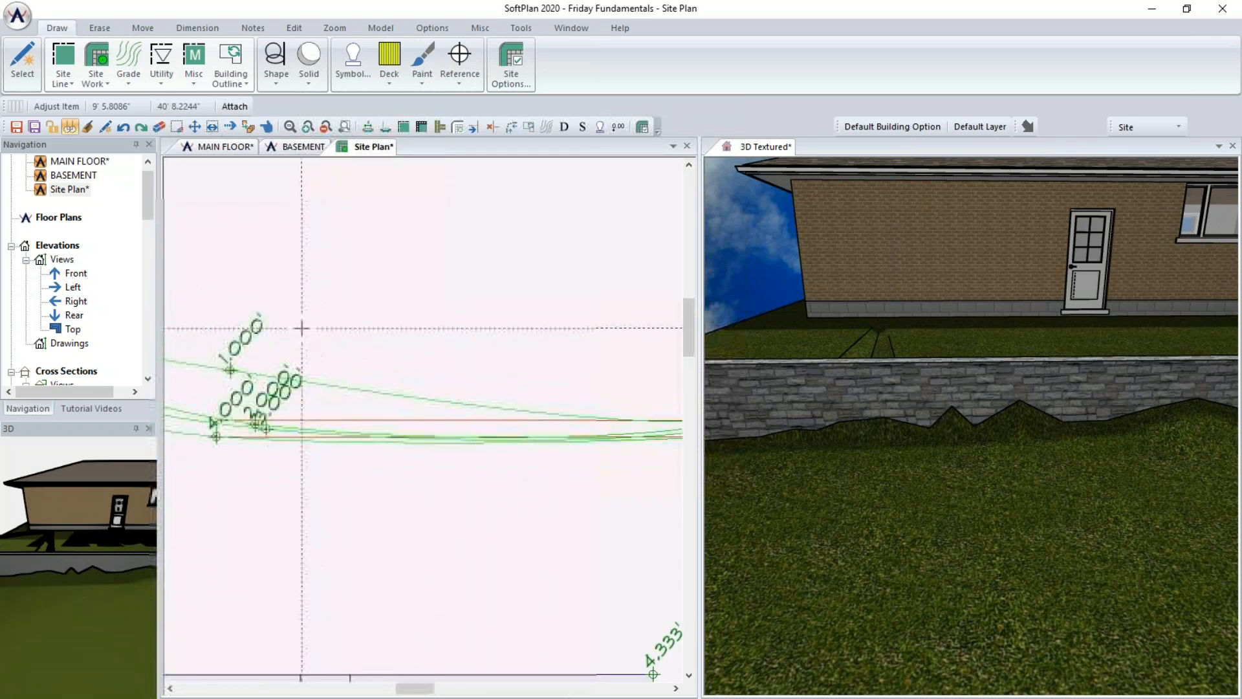
pyautogui.moveTo(451, 398); pyautogui.dragTo(417, 520)
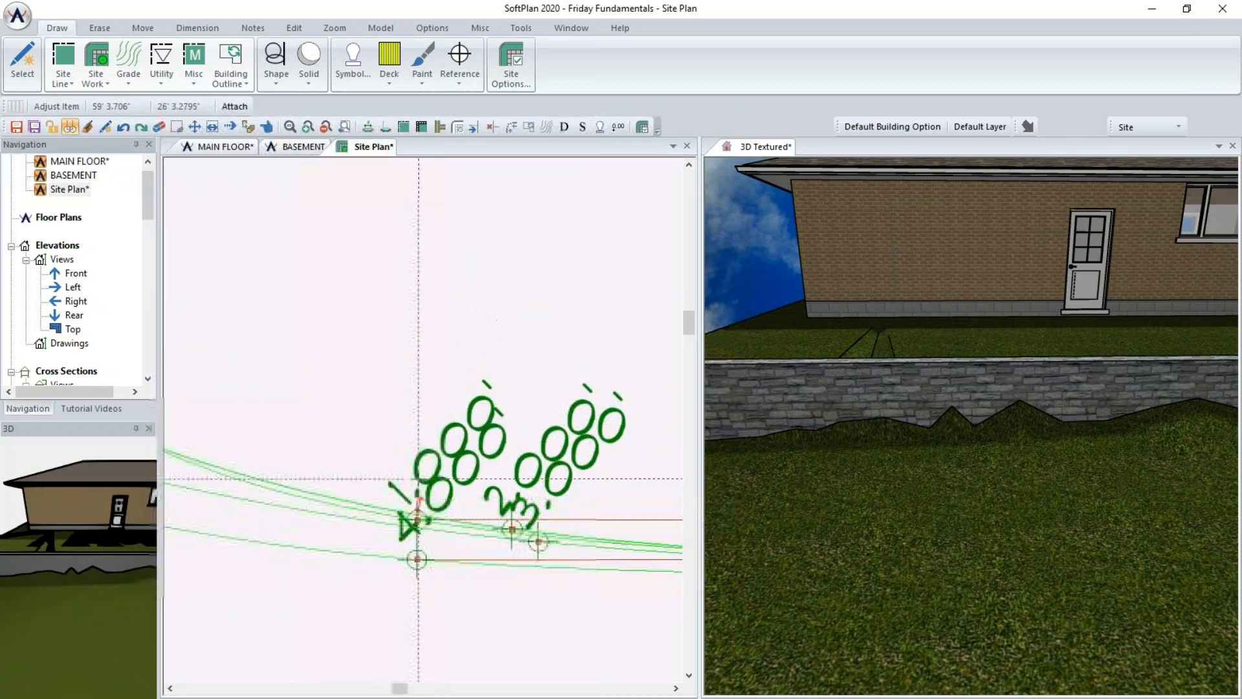
# - Turn off Draw as Spline for a grade line and repeat that edit on the neighbouring grade line
pyautogui.scroll(-3, 452, 355)
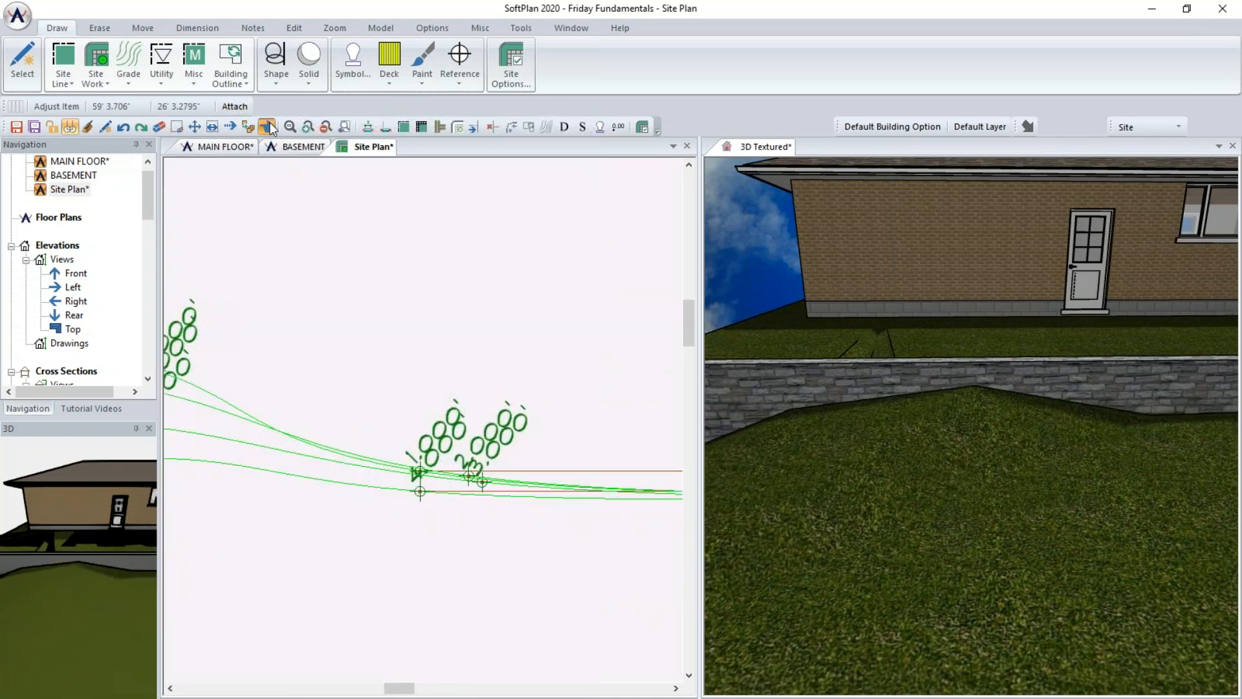
pyautogui.click(251, 406)
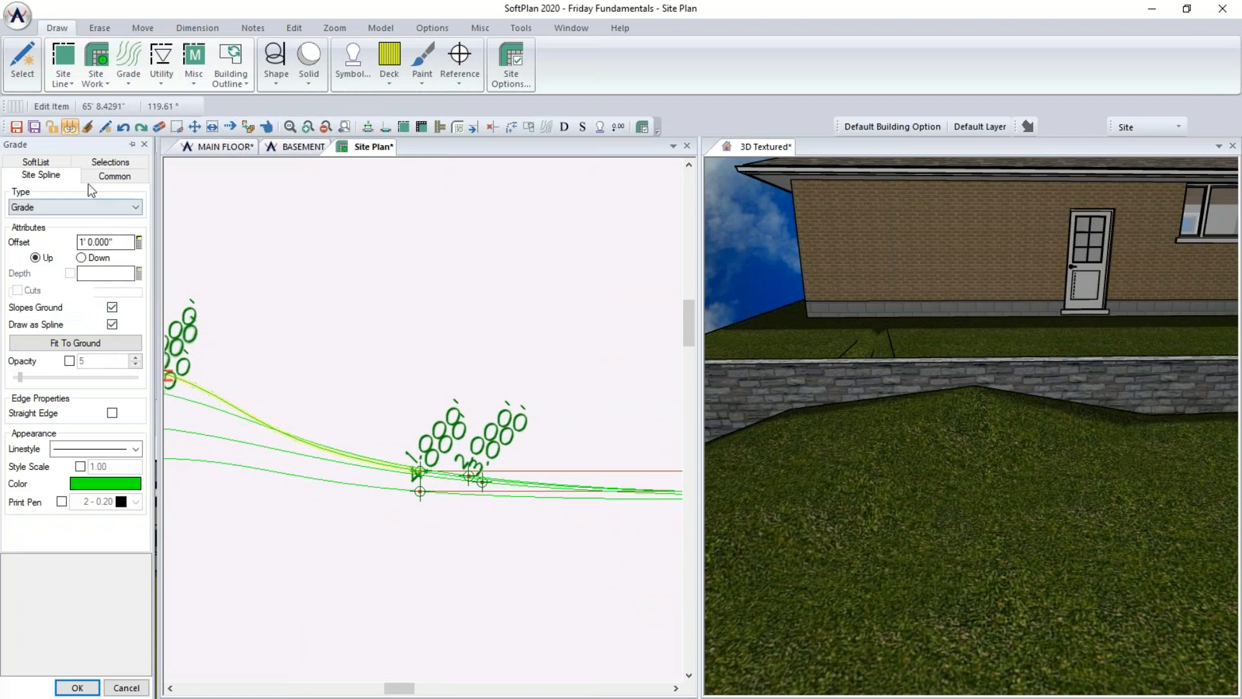
pyautogui.click(111, 176)
pyautogui.click(65, 177)
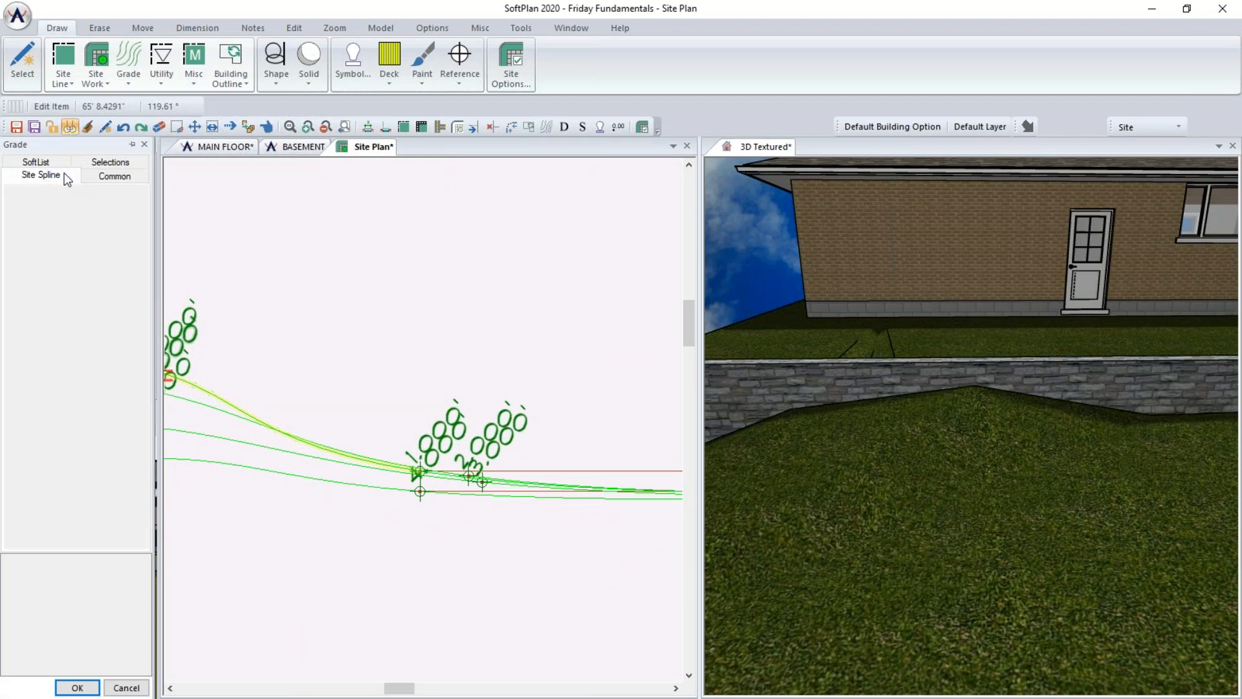
pyautogui.click(112, 324)
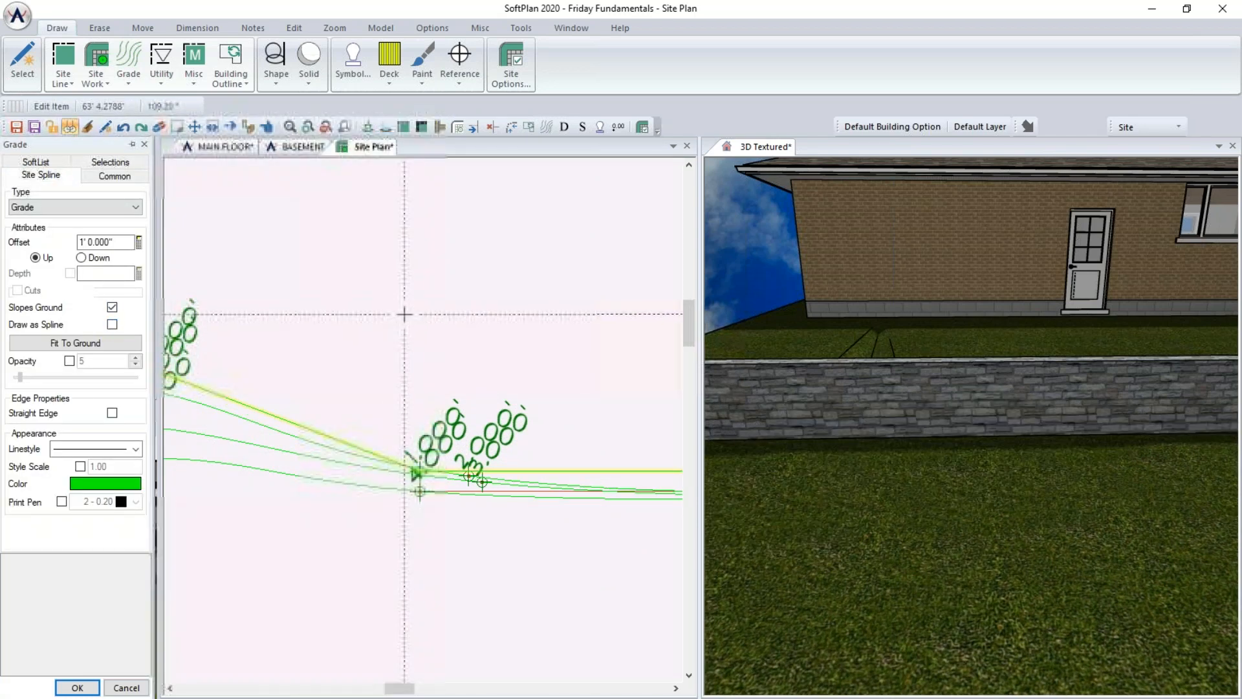
pyautogui.rightClick(405, 315)
pyautogui.click(451, 365)
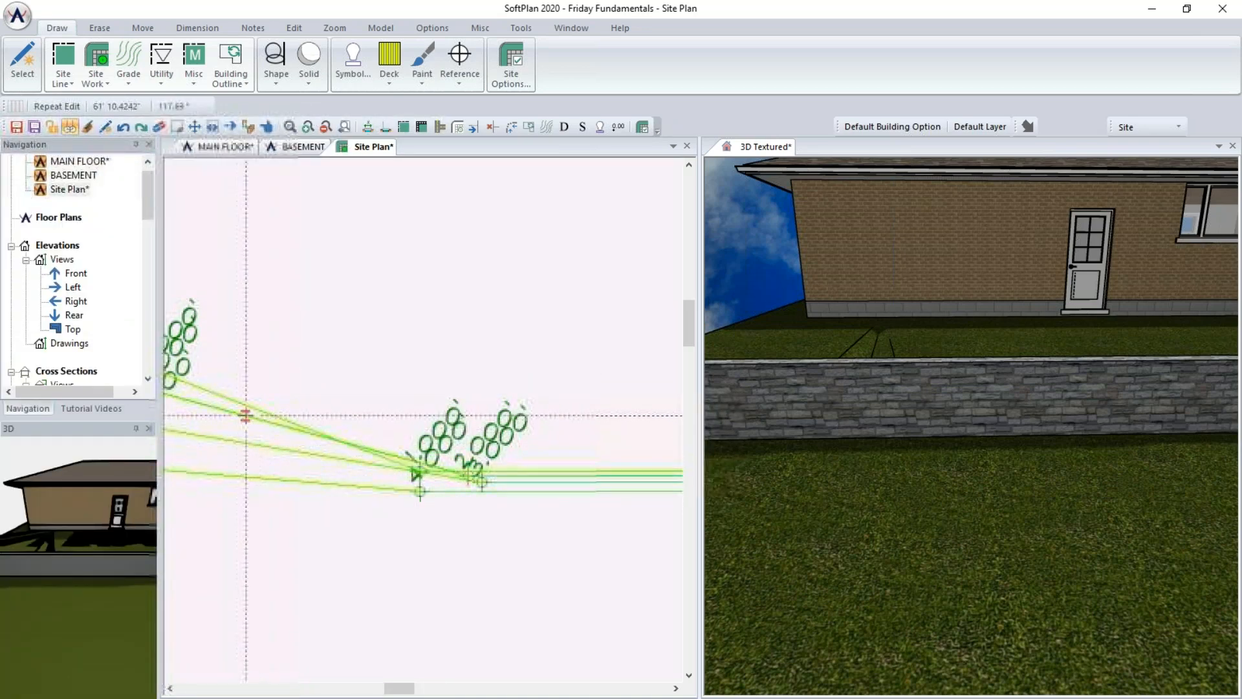
# - Orbit the 3D textured view to inspect the retaining wall and the regraded yard
pyautogui.scroll(-2, 431, 416)
pyautogui.click(862, 412)
pyautogui.moveTo(862, 412); pyautogui.dragTo(885, 425, button='middle')
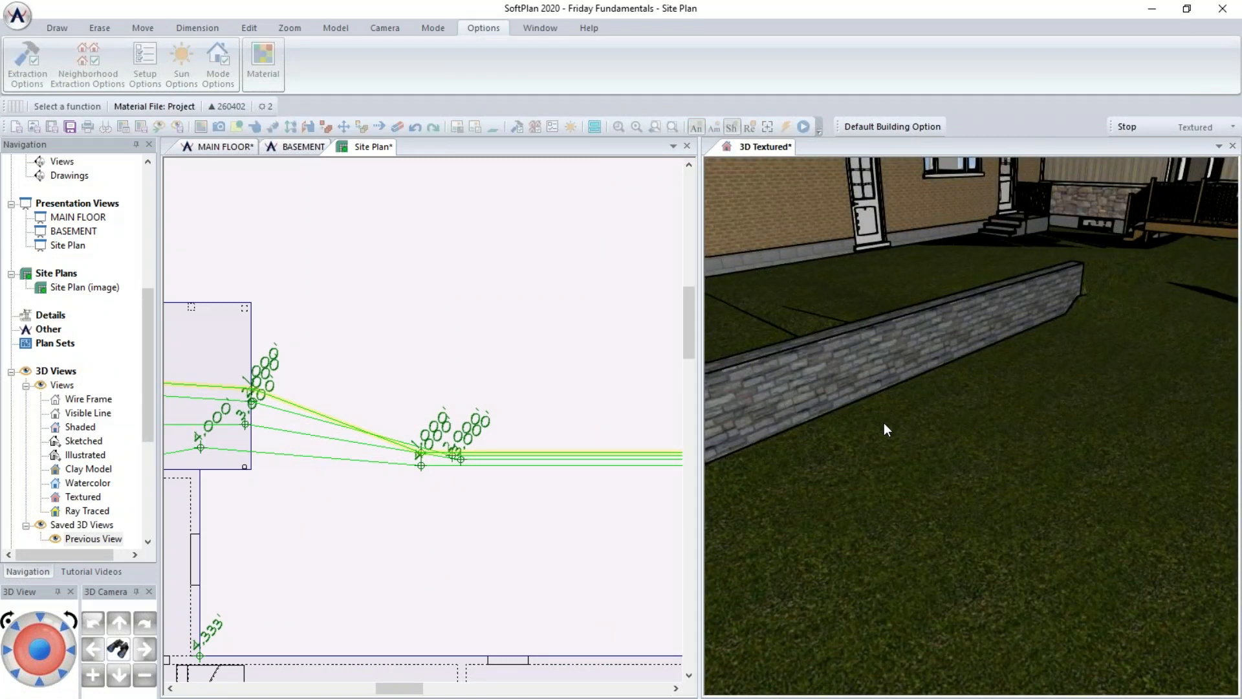
pyautogui.scroll(-3, 884, 421)
pyautogui.moveTo(884, 422); pyautogui.dragTo(910, 407, button='middle')
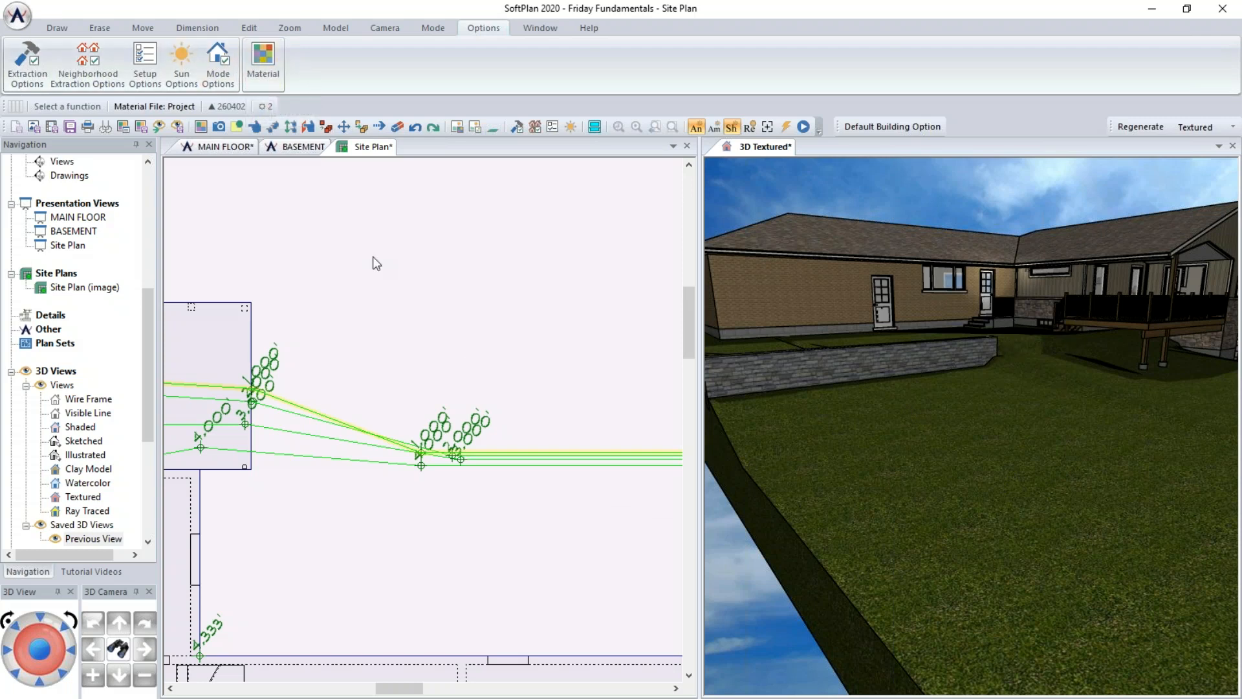
# - Insert the rock046 stone symbol from the symbol library into the site plan near the retaining wall's end
pyautogui.click(391, 149)
pyautogui.click(354, 61)
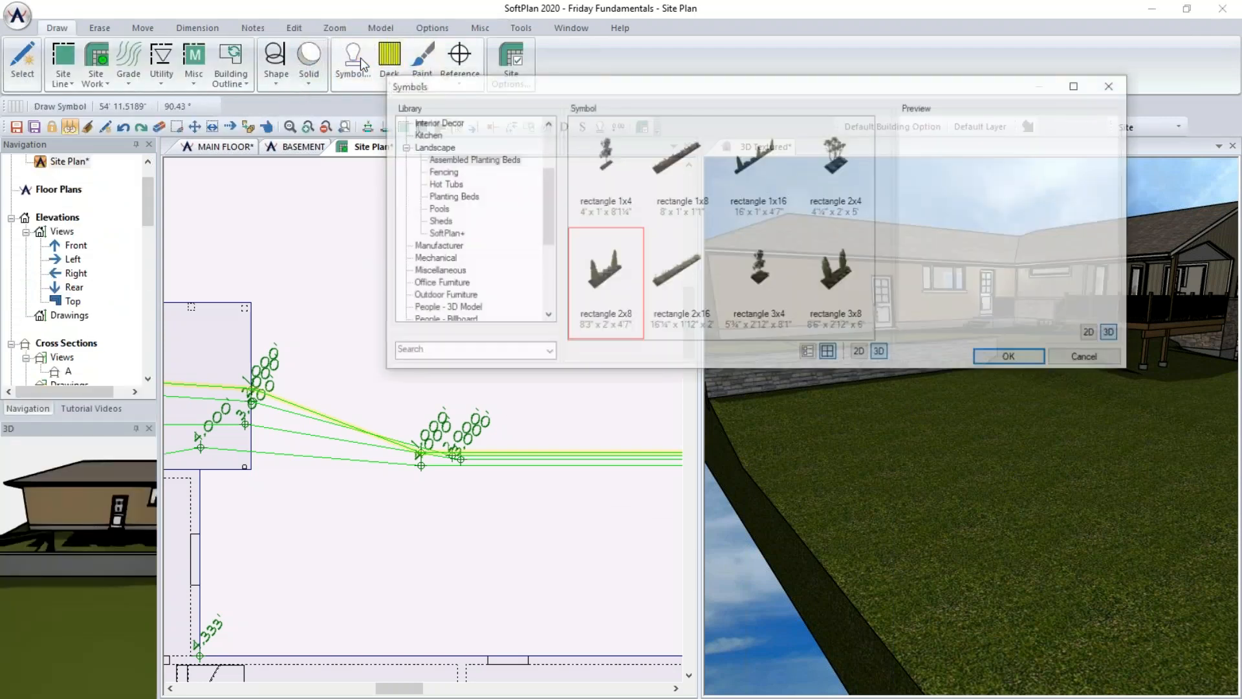
pyautogui.write('r')
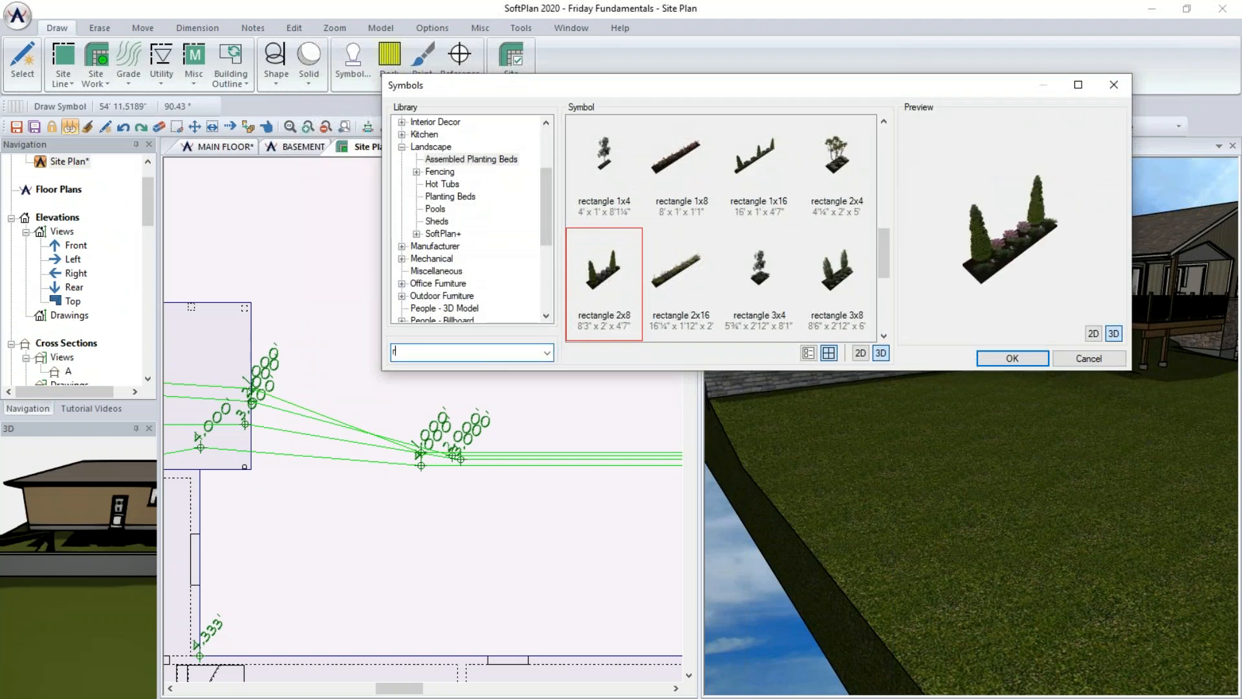
pyautogui.write('ock046')
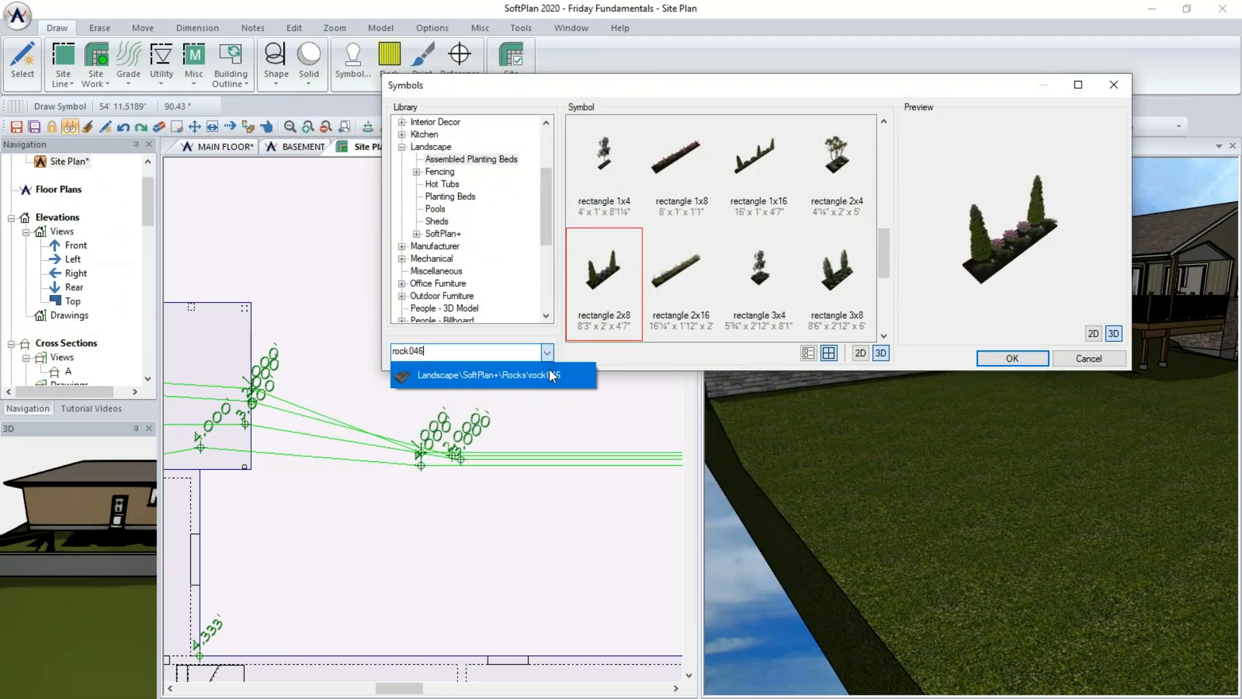
pyautogui.click(552, 375)
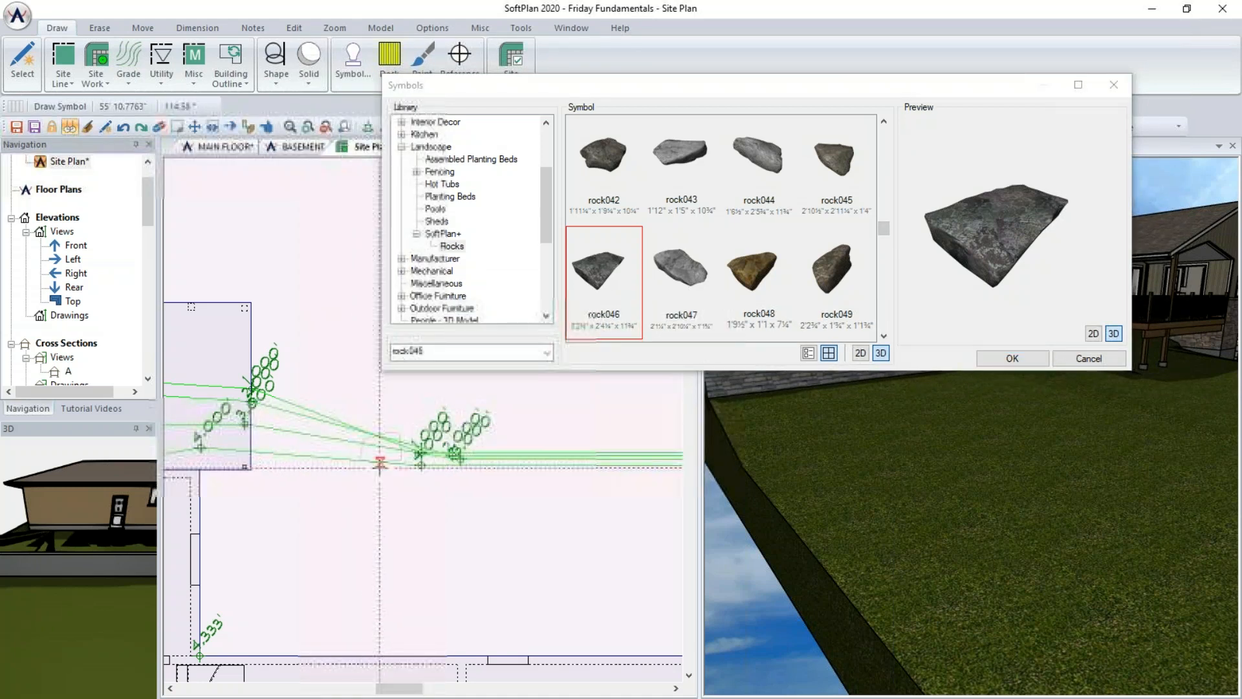
pyautogui.click(376, 460)
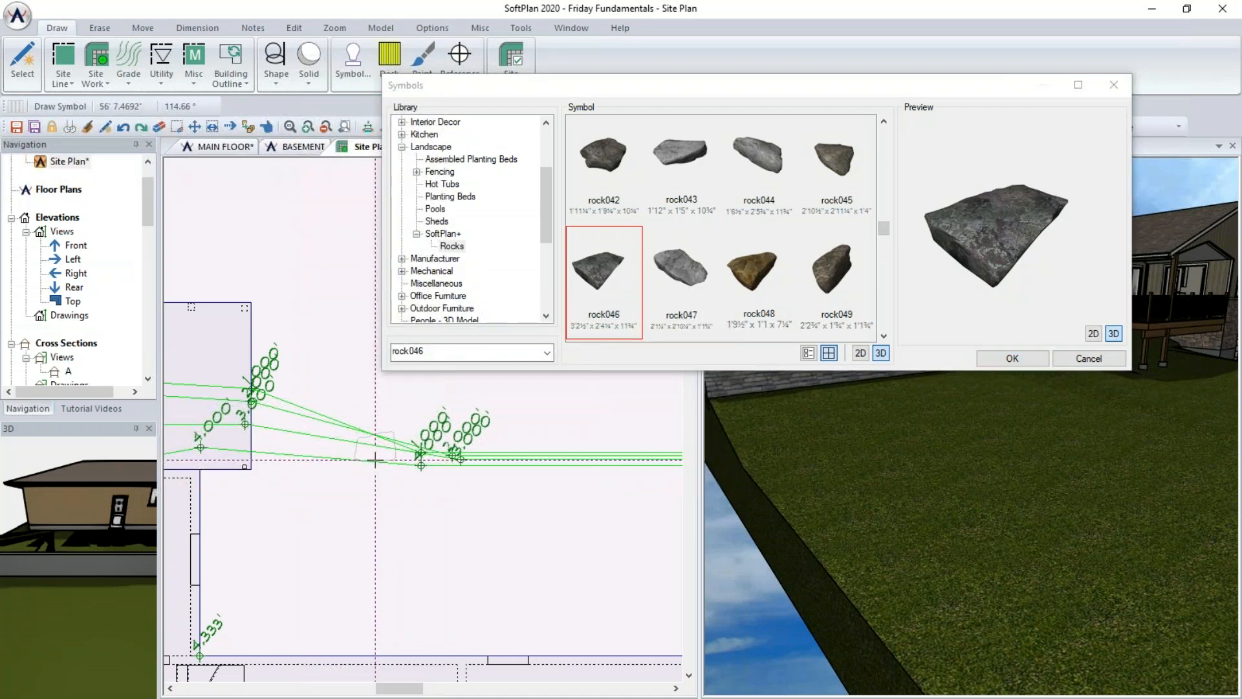
pyautogui.click(378, 406)
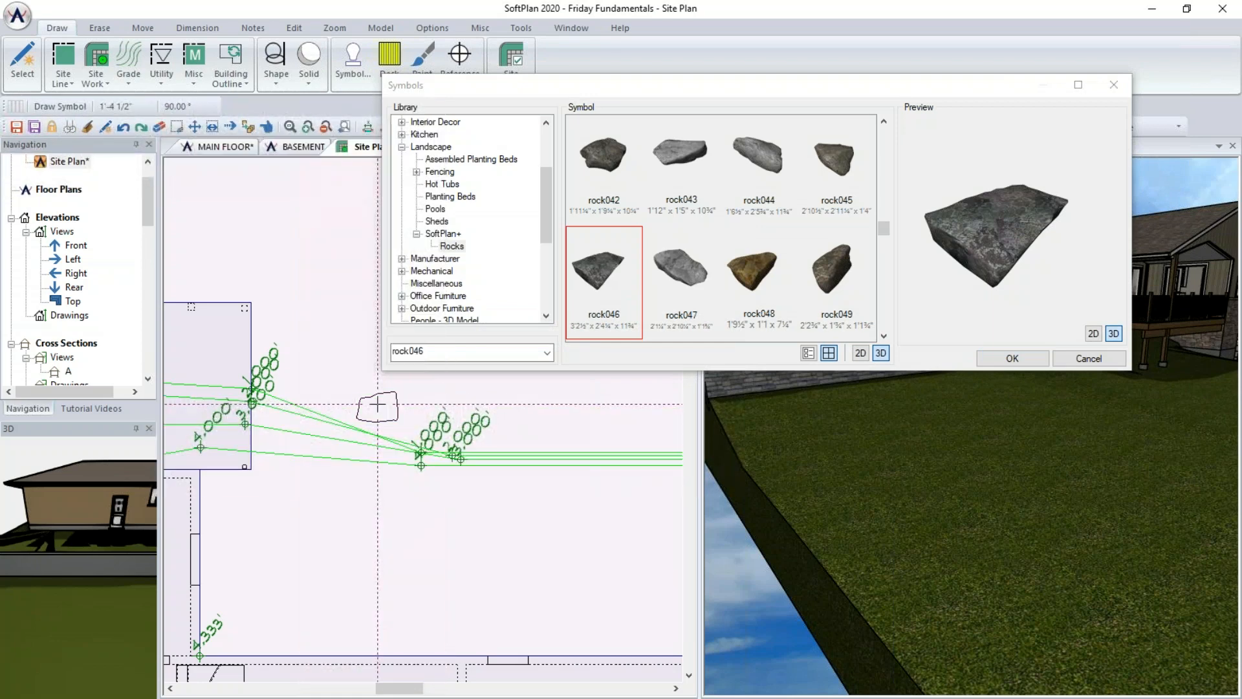
pyautogui.click(1015, 358)
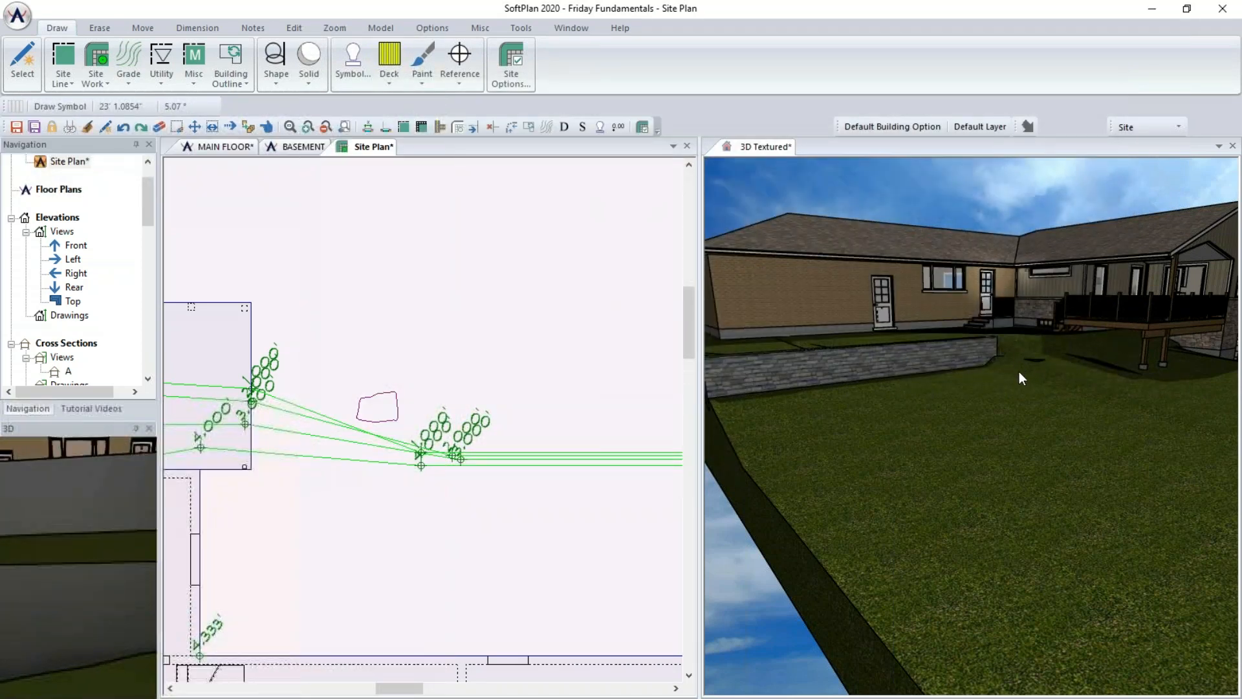
# - Place a second rock046 symbol beside the first stone in the 3D view and look at the stones
pyautogui.moveTo(1029, 364); pyautogui.dragTo(1009, 401)
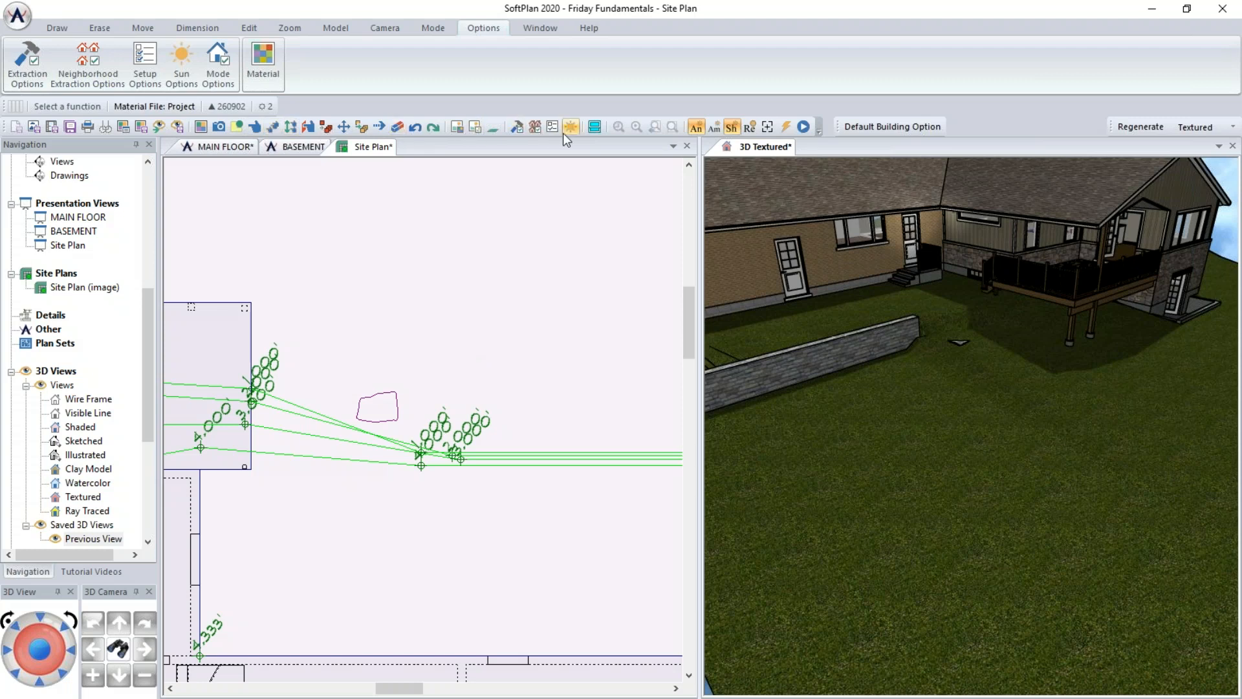
pyautogui.click(55, 27)
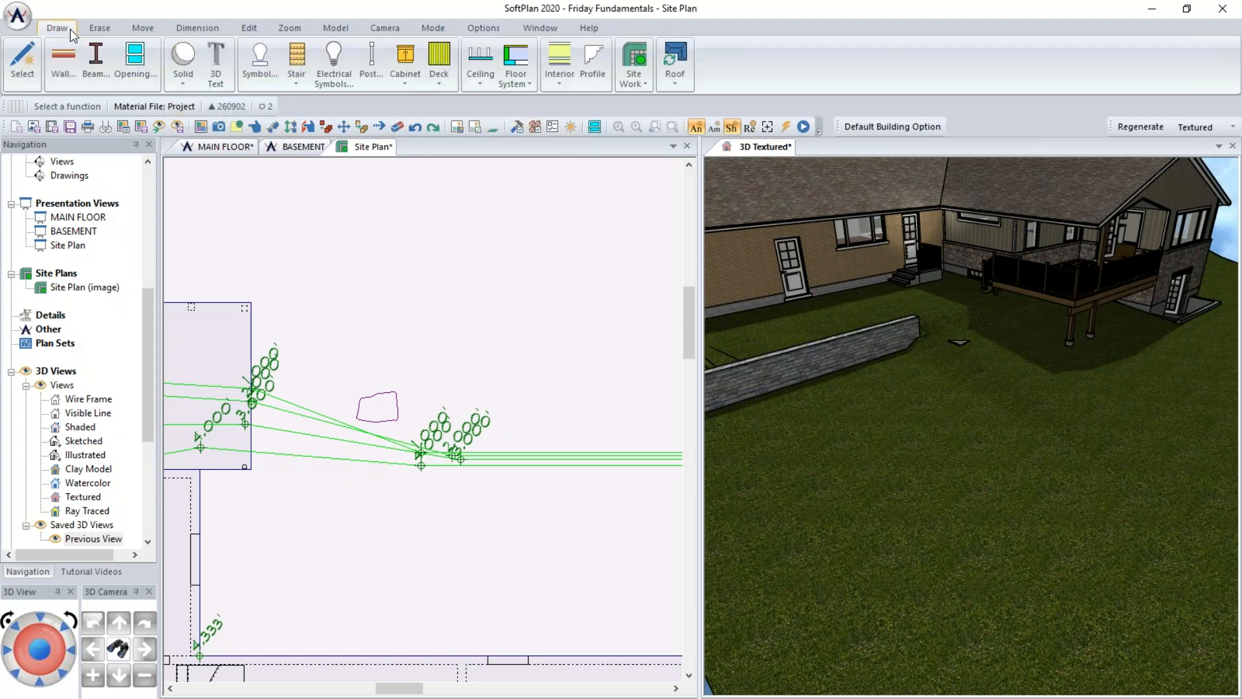
pyautogui.click(261, 64)
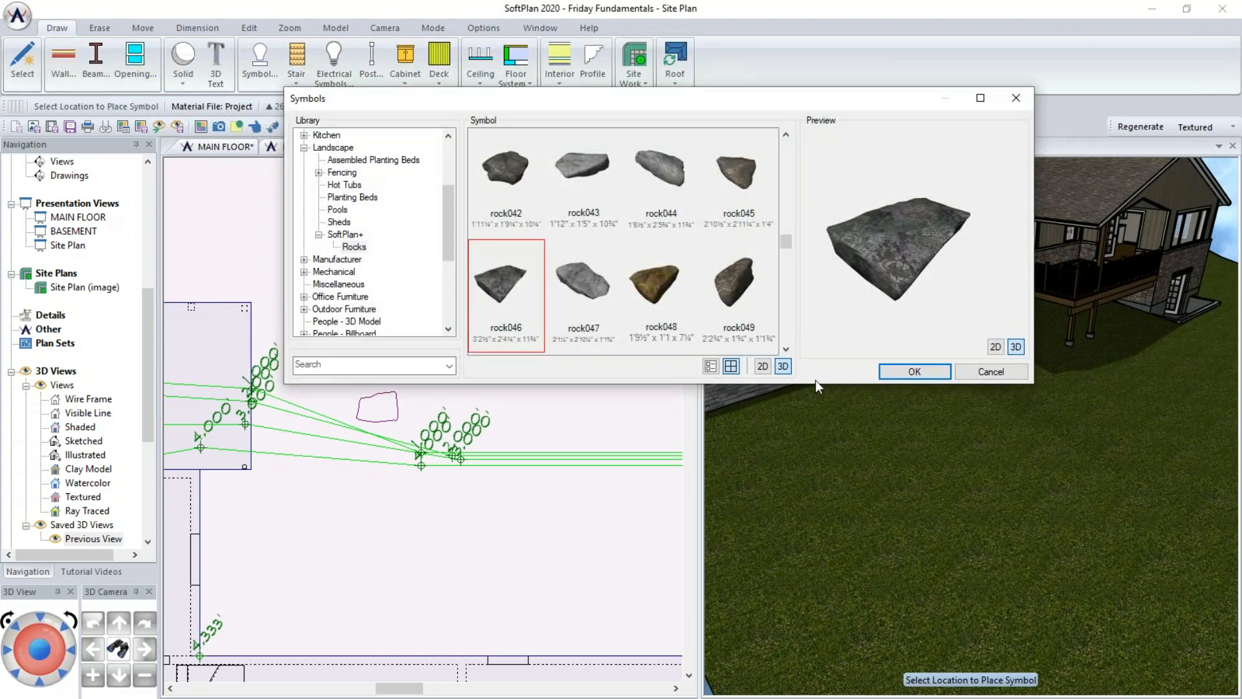
pyautogui.click(915, 371)
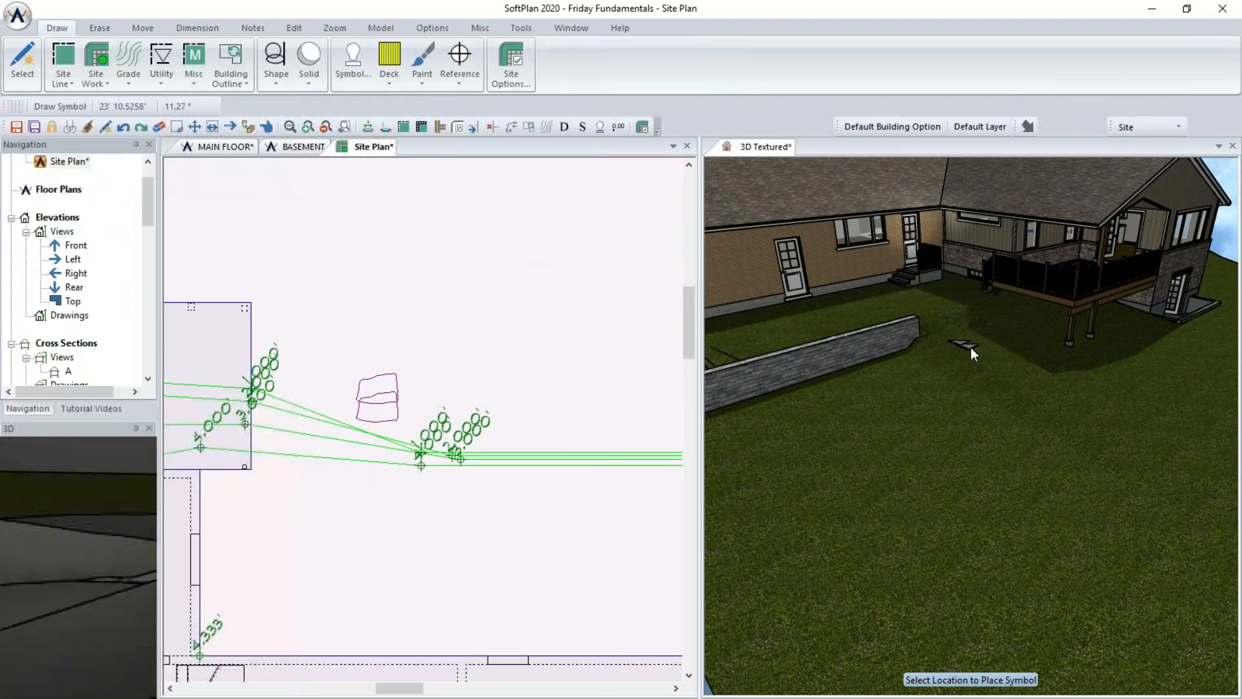
pyautogui.click(875, 314)
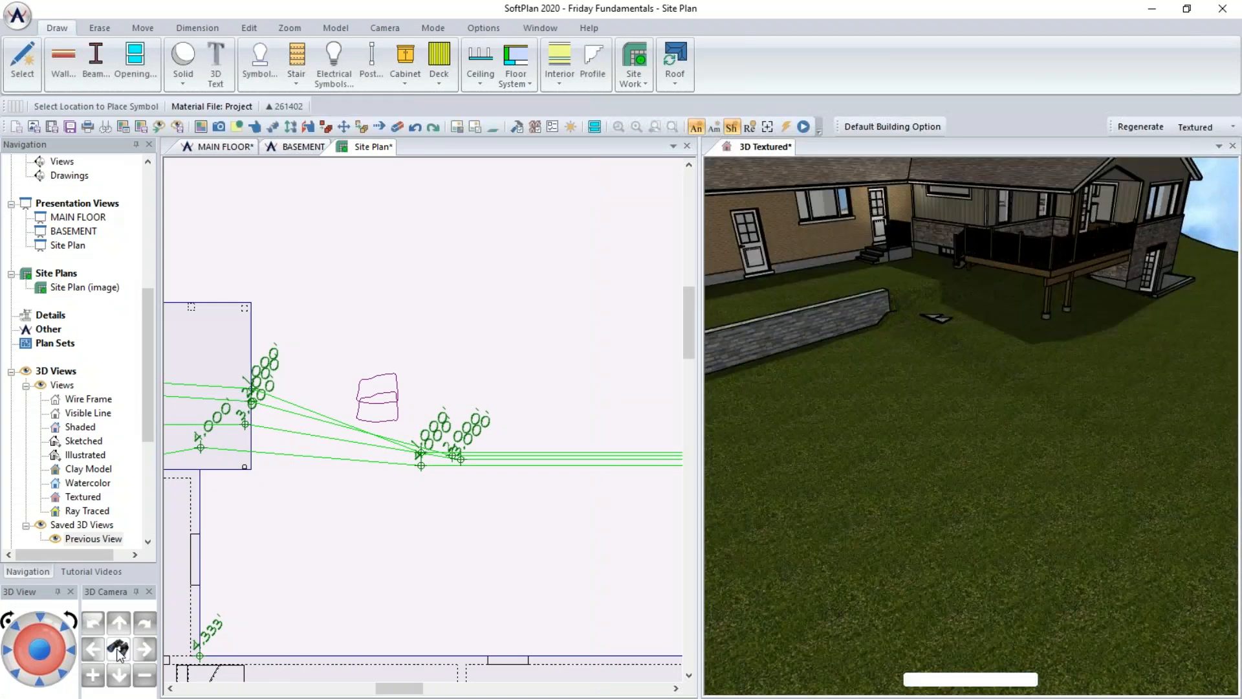
pyautogui.click(944, 321)
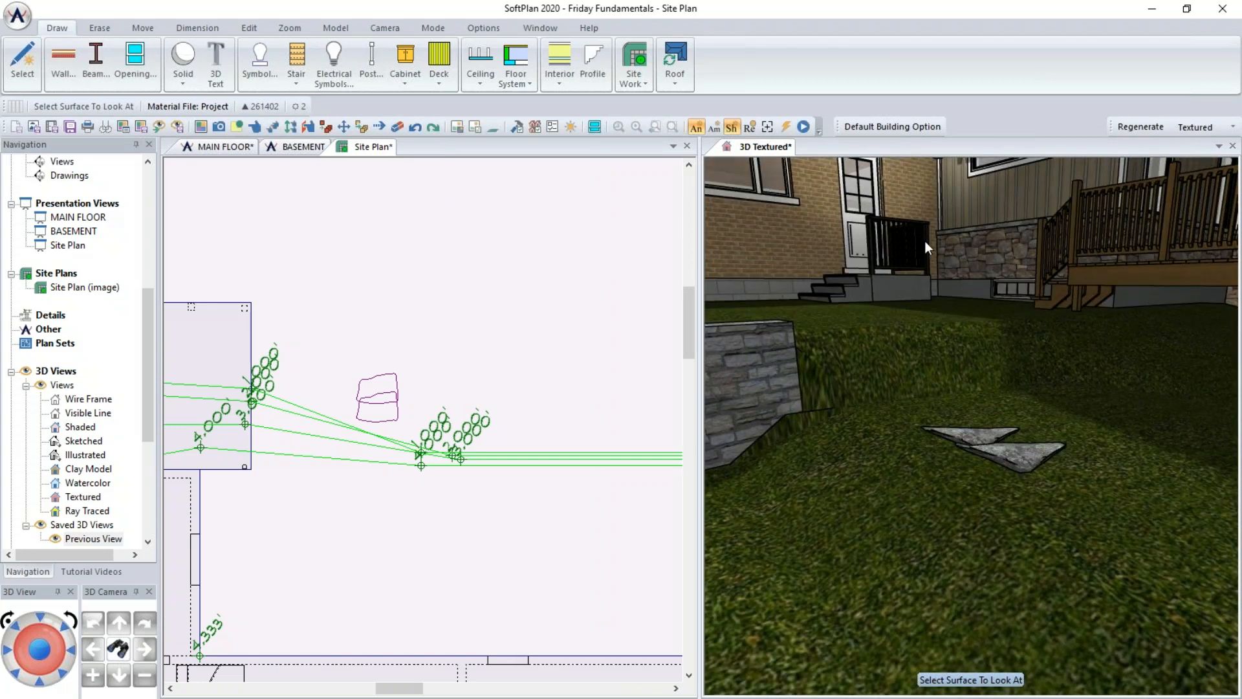
# - Move the two stones so one sits behind and above the other like steps
pyautogui.click(342, 127)
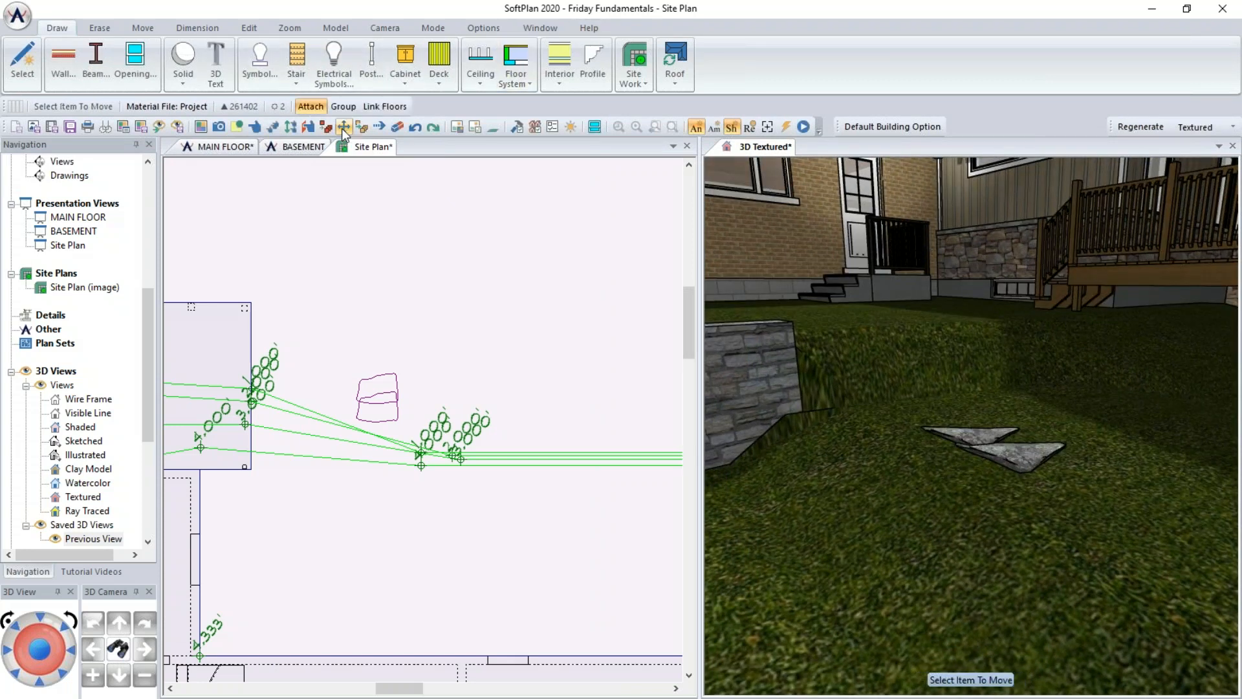
pyautogui.click(1015, 461)
pyautogui.click(1013, 432)
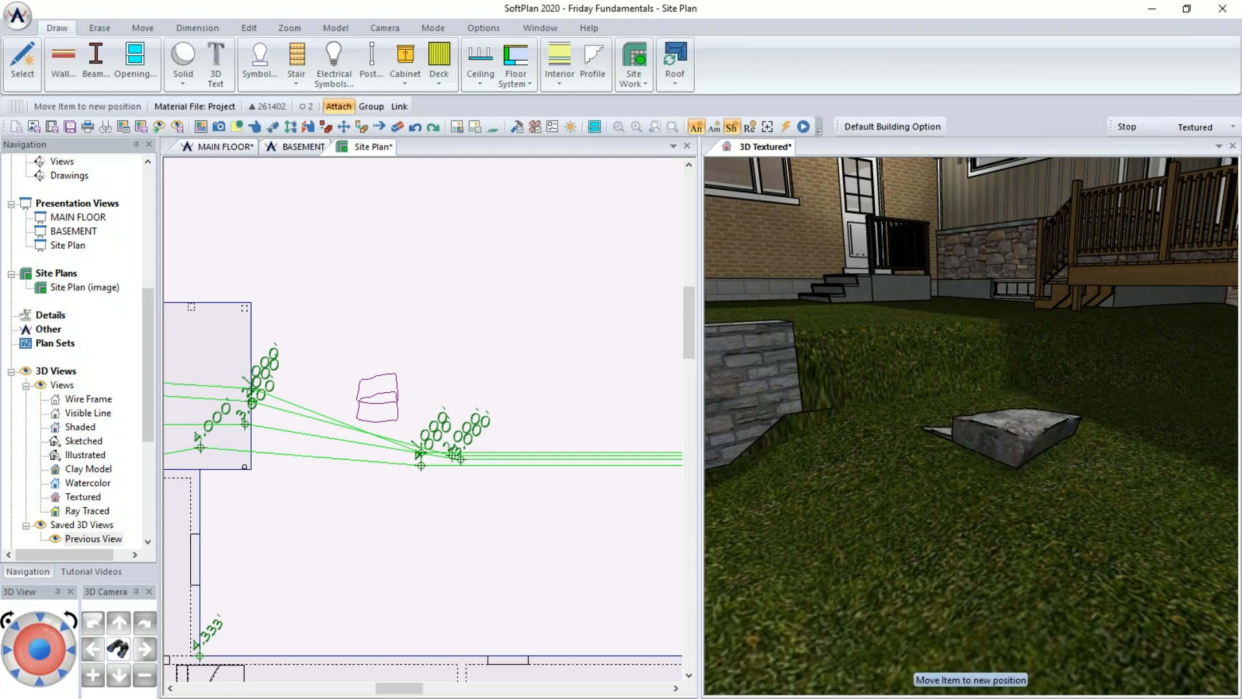
pyautogui.click(945, 433)
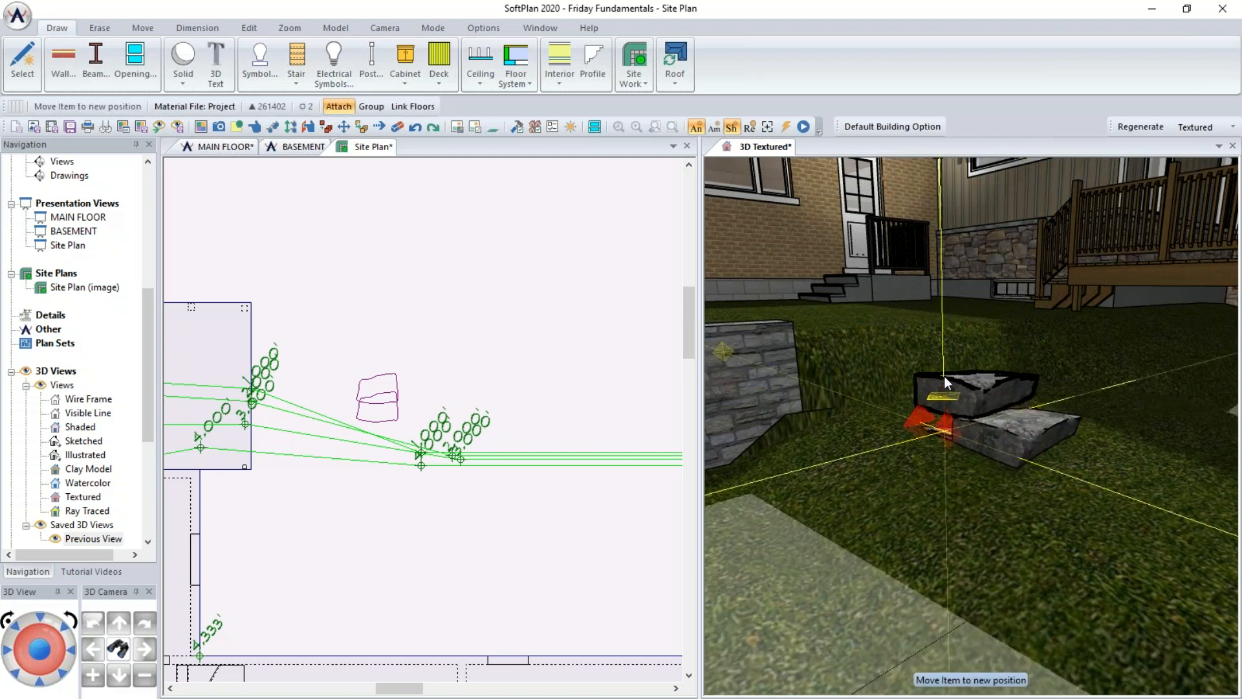
pyautogui.click(945, 378)
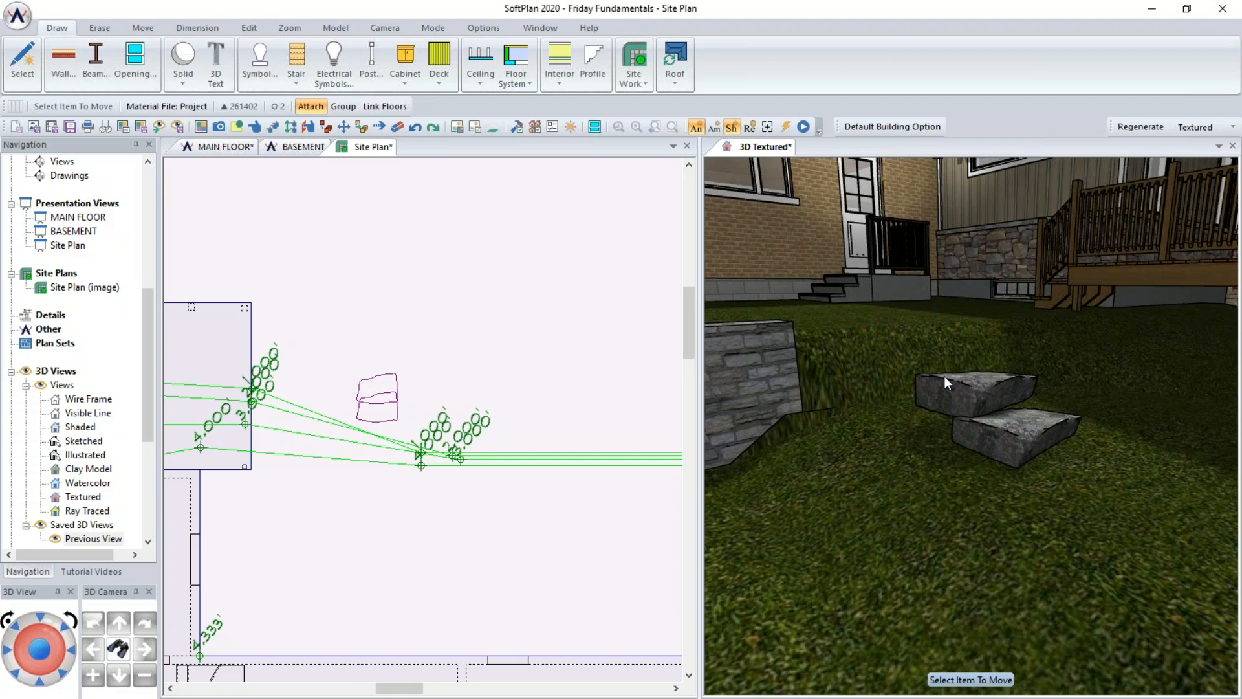
# - Adjust the upper stone's points to stretch it into a long slab step
pyautogui.click(379, 126)
pyautogui.click(903, 369)
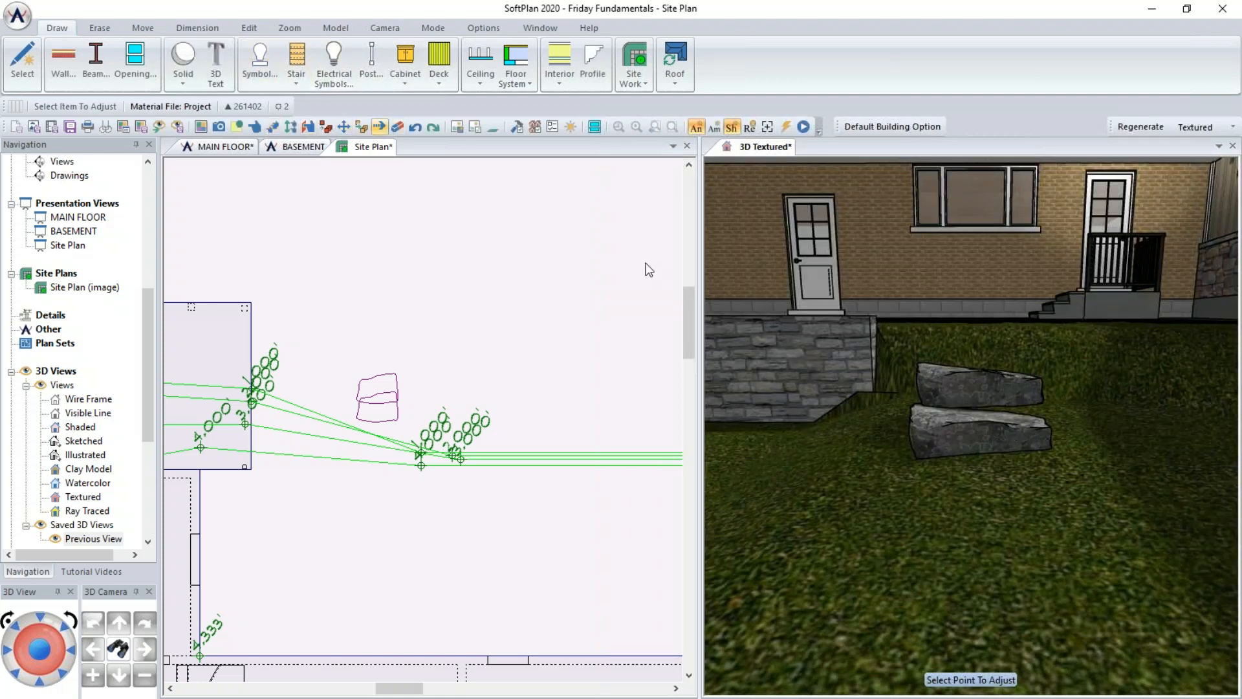
pyautogui.click(982, 434)
pyautogui.moveTo(1060, 430); pyautogui.dragTo(1217, 429)
pyautogui.moveTo(1072, 429); pyautogui.dragTo(950, 495, button='middle')
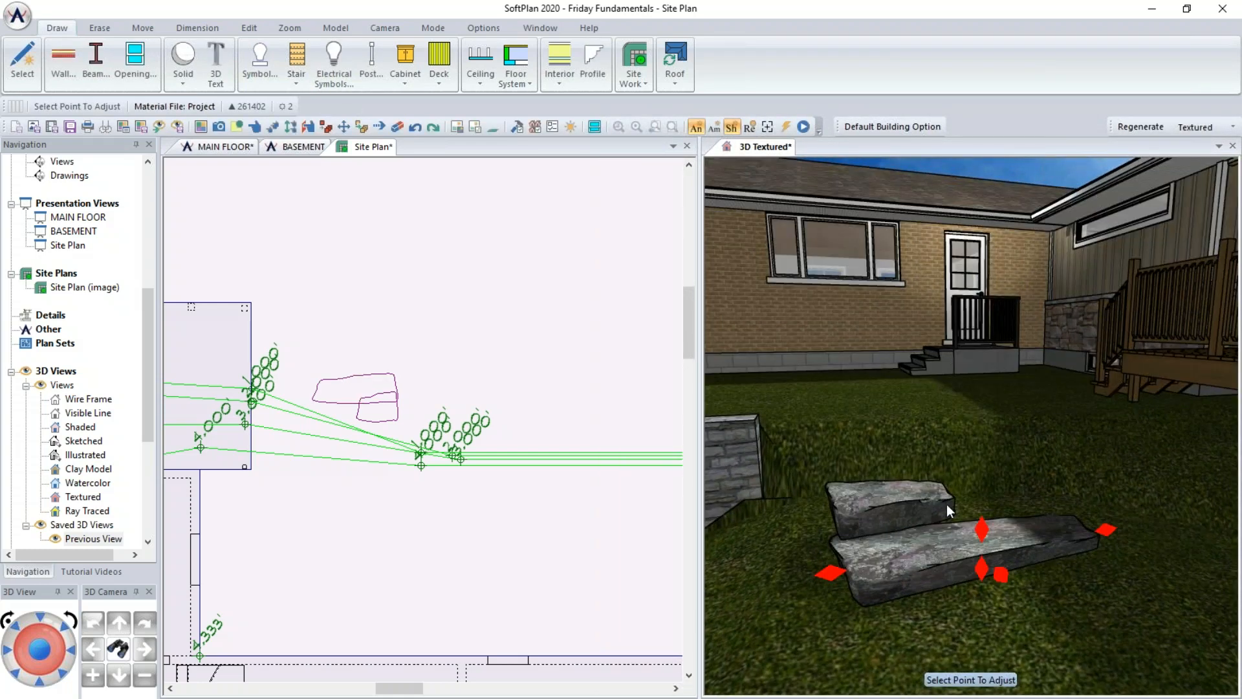
pyautogui.moveTo(957, 497); pyautogui.dragTo(1112, 482)
pyautogui.moveTo(819, 516); pyautogui.dragTo(751, 513)
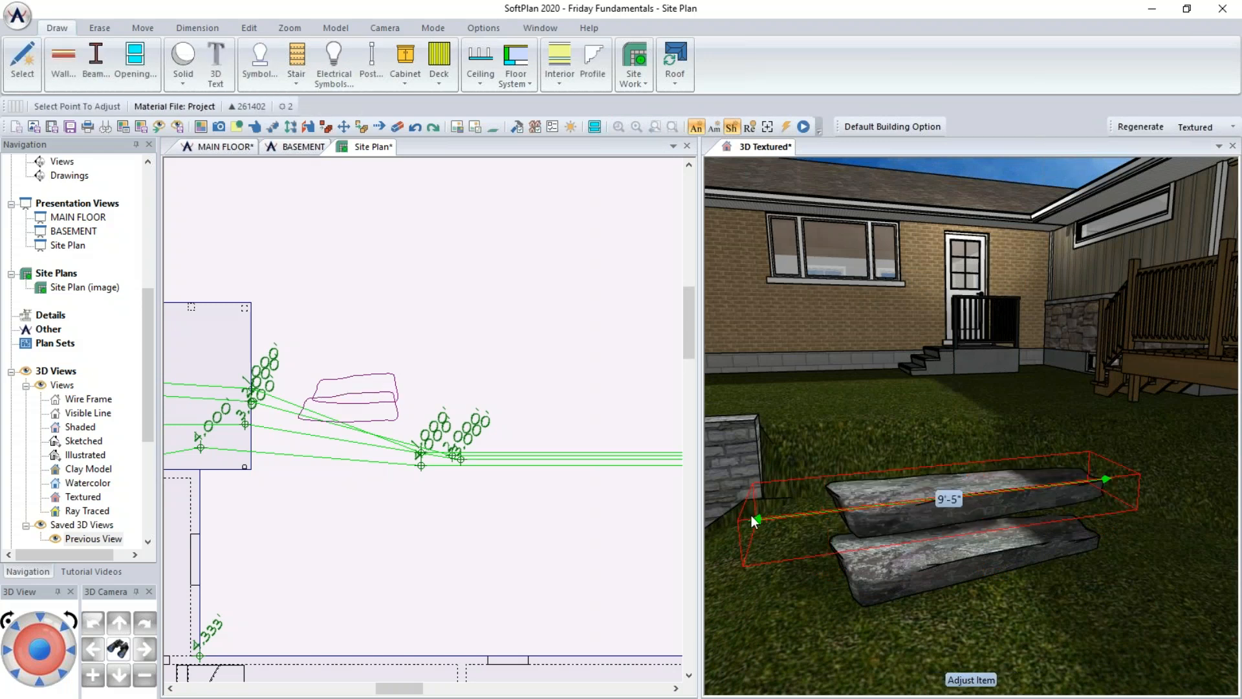
# - Adjust the lower stone's points to stretch it into a matching long slab step
pyautogui.rightClick(867, 573)
pyautogui.press('a')
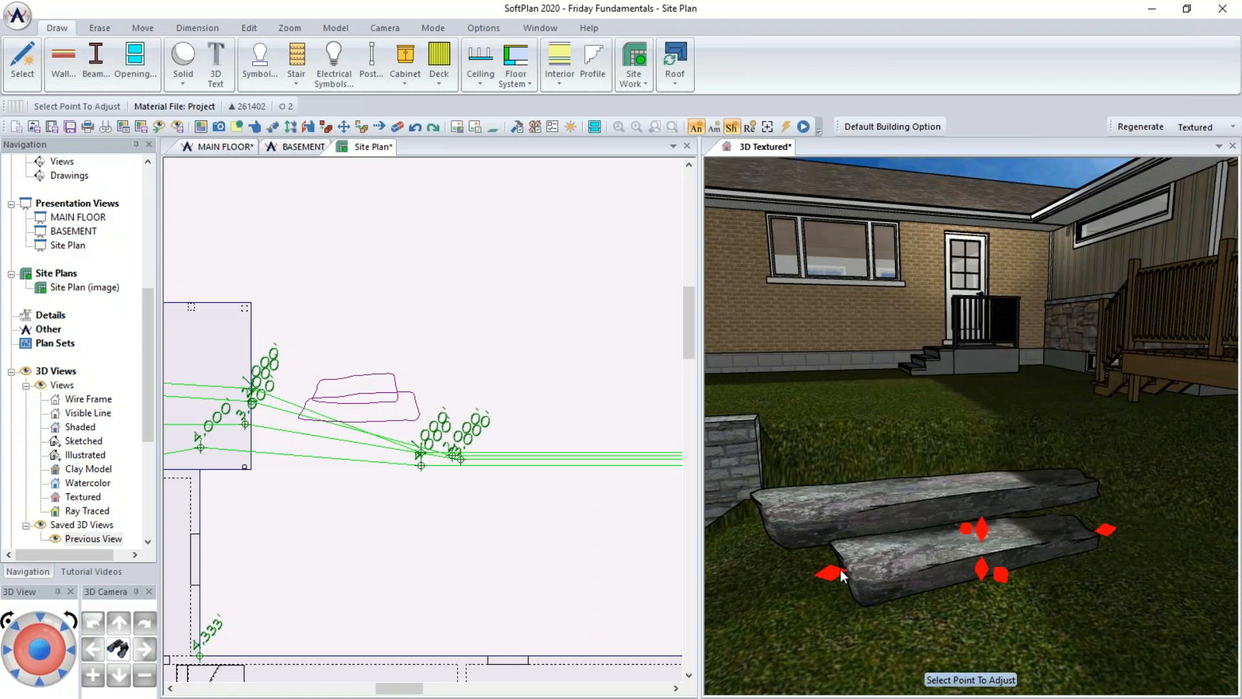
pyautogui.moveTo(814, 573); pyautogui.dragTo(762, 582)
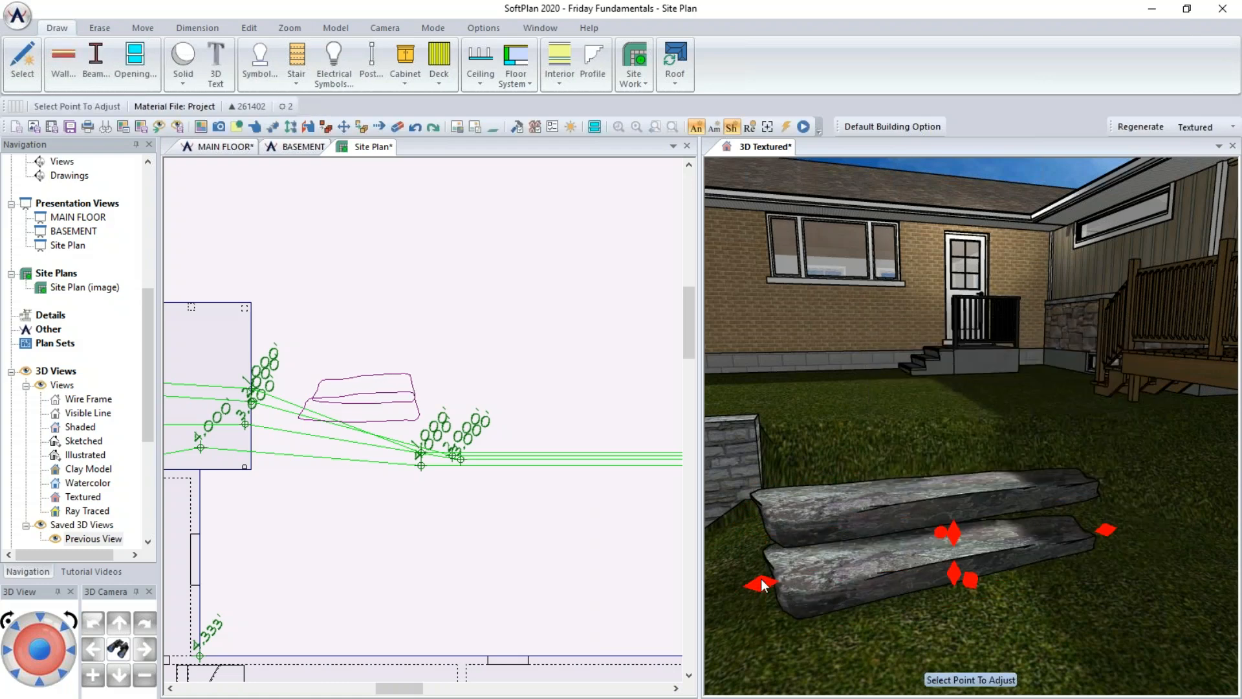
pyautogui.moveTo(911, 544); pyautogui.dragTo(950, 538, button='middle')
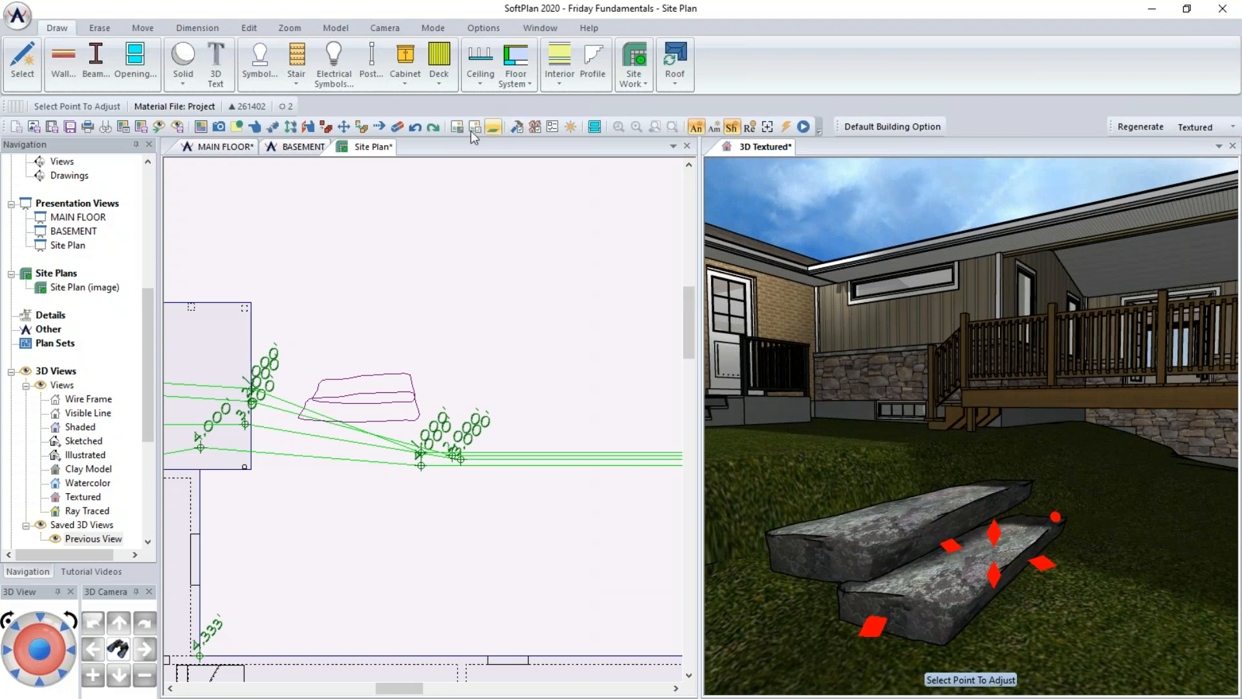
# - Copy one stone slab to create a third step
pyautogui.click(362, 127)
pyautogui.click(820, 558)
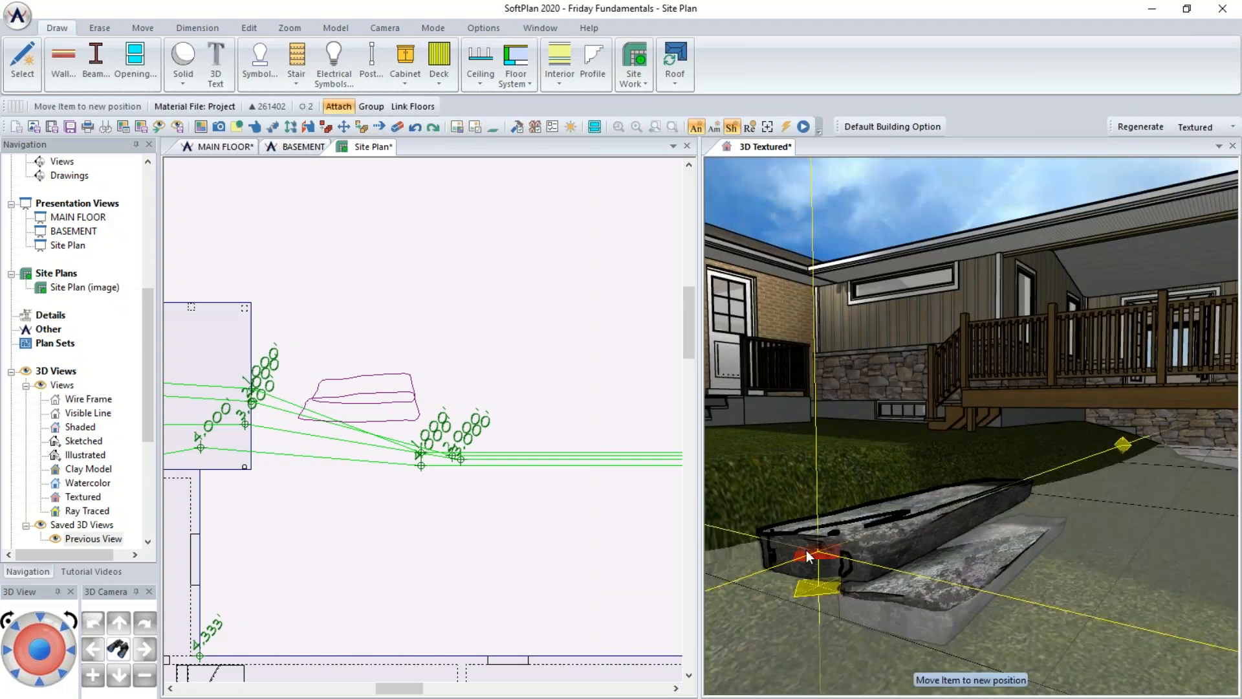
pyautogui.click(763, 549)
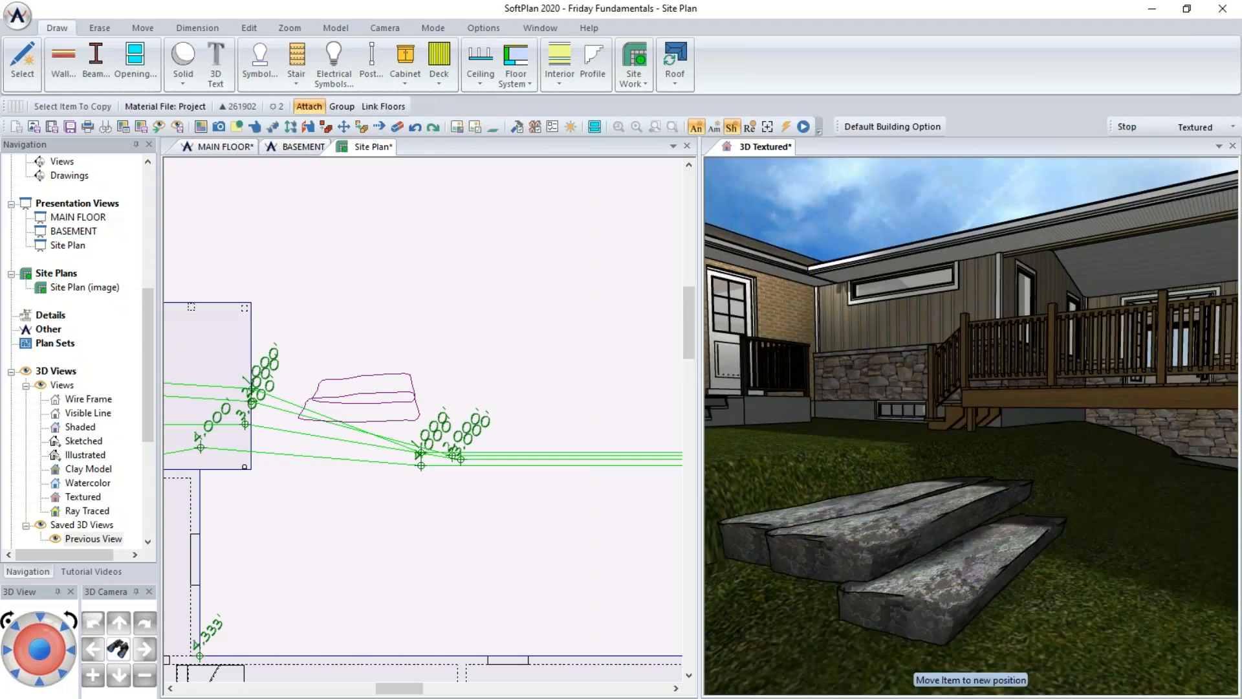
# - Move the copied slab up into place as the top step of the stone stairs
pyautogui.click(343, 127)
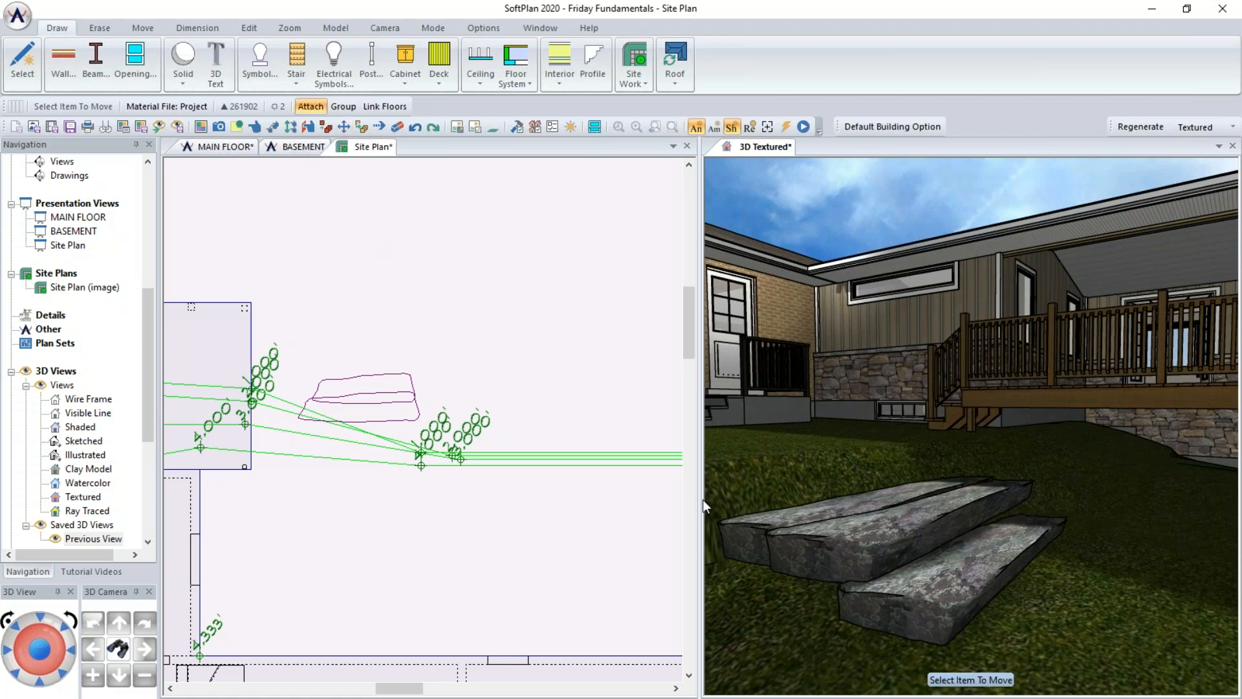
pyautogui.click(739, 531)
pyautogui.click(740, 492)
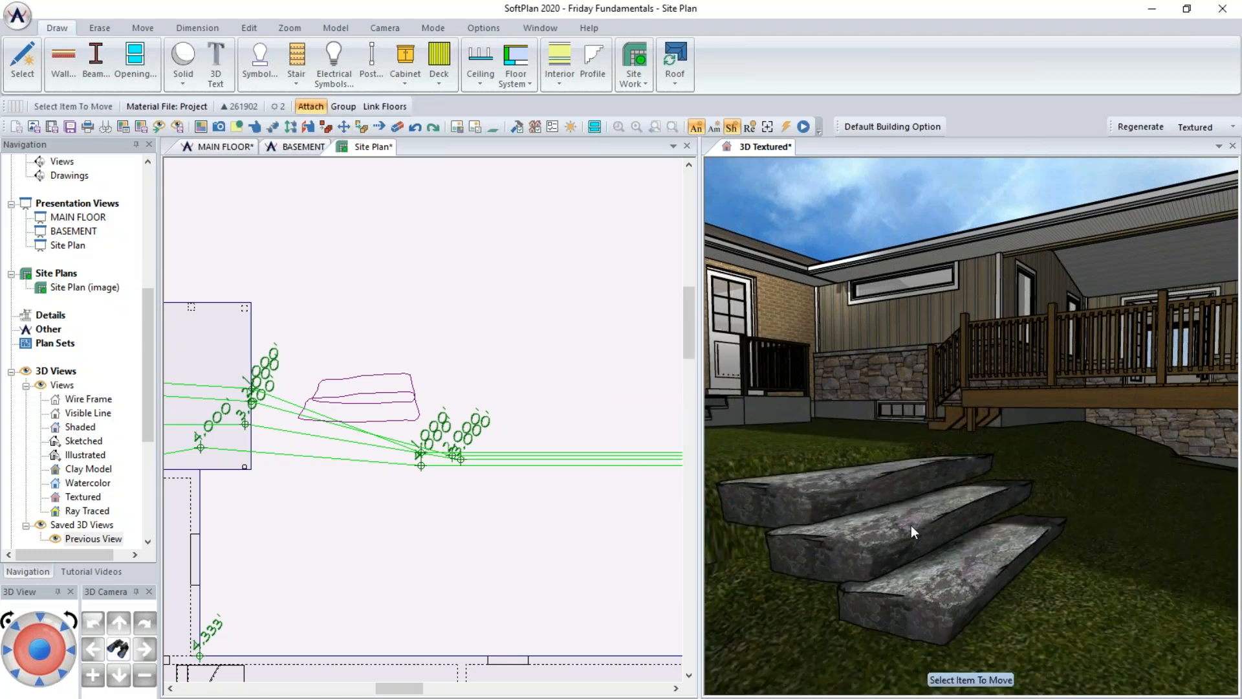
pyautogui.moveTo(955, 523); pyautogui.dragTo(929, 523, button='middle')
pyautogui.scroll(-5, 927, 524)
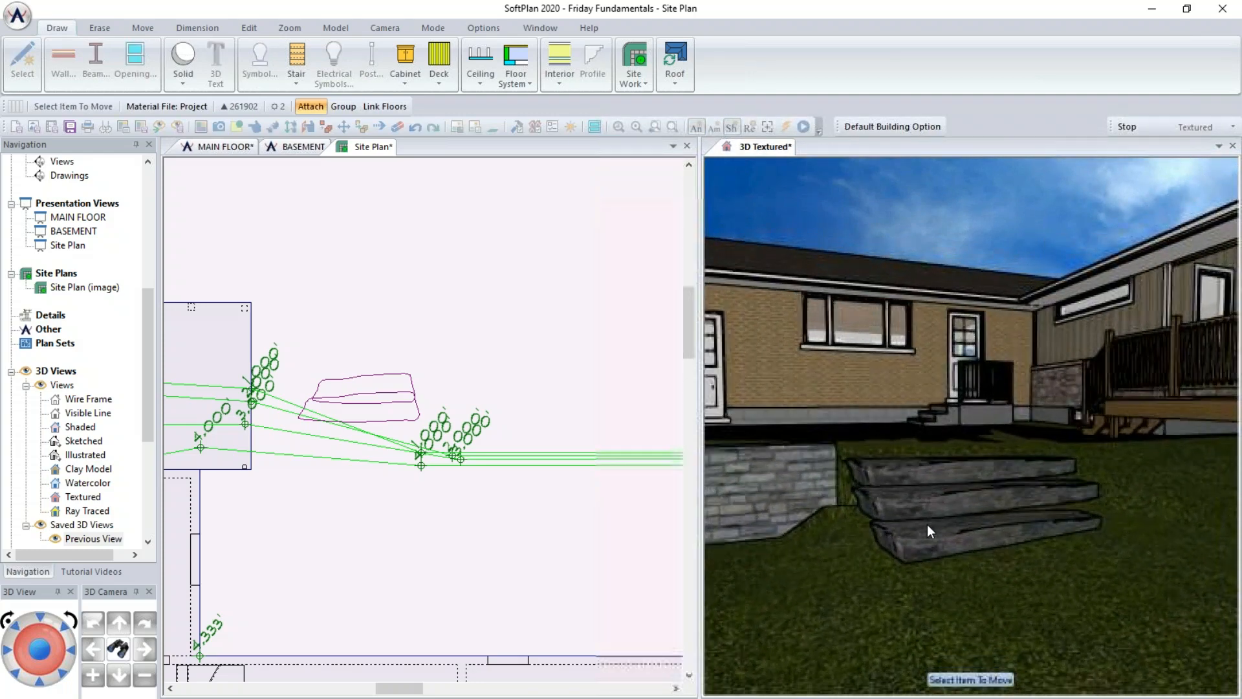
pyautogui.scroll(-5, 926, 524)
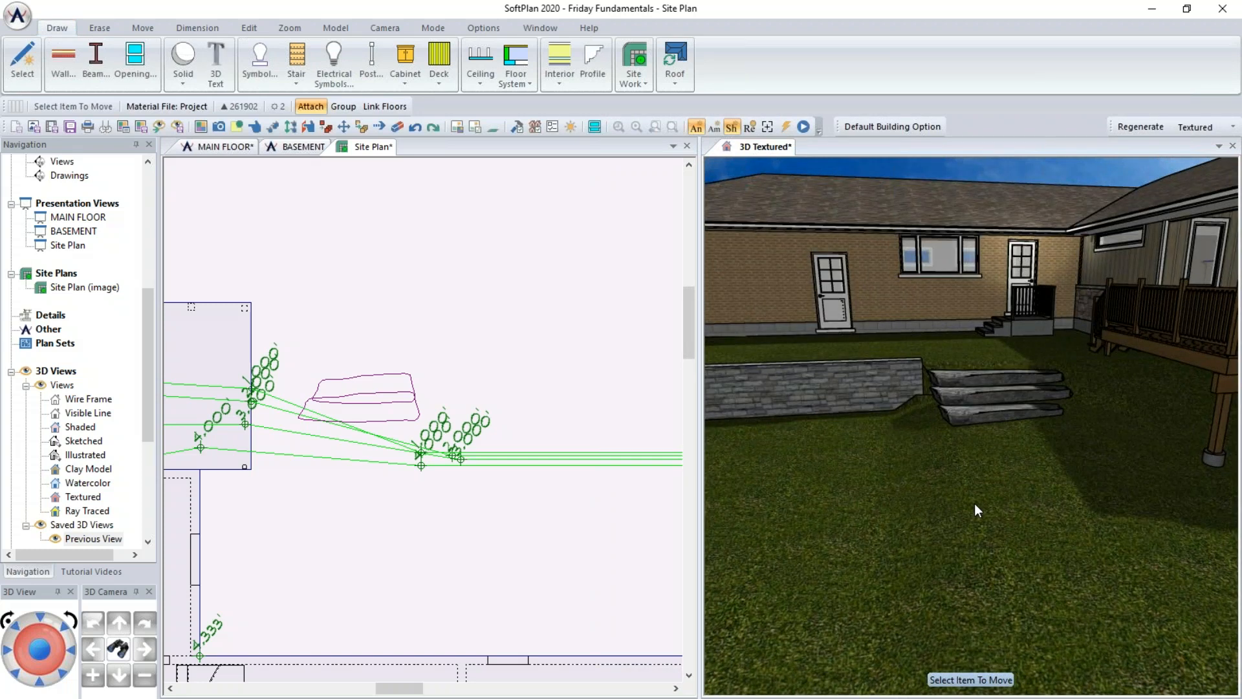
# - Draw a four-sided patio polygon with straight lines covering the area between the house's rear wall and the retaining wall
pyautogui.click(457, 347)
pyautogui.moveTo(496, 489); pyautogui.dragTo(446, 355, button='middle')
pyautogui.scroll(-1, 446, 354)
pyautogui.moveTo(584, 442); pyautogui.dragTo(471, 455, button='middle')
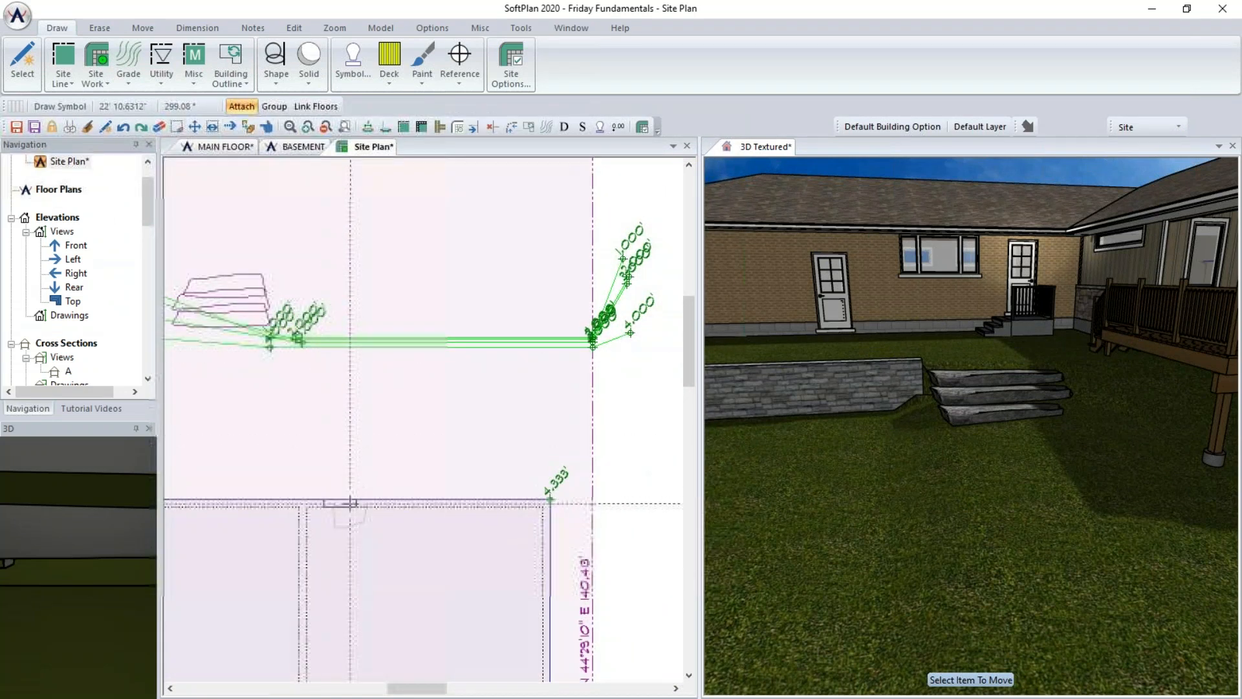
pyautogui.click(95, 65)
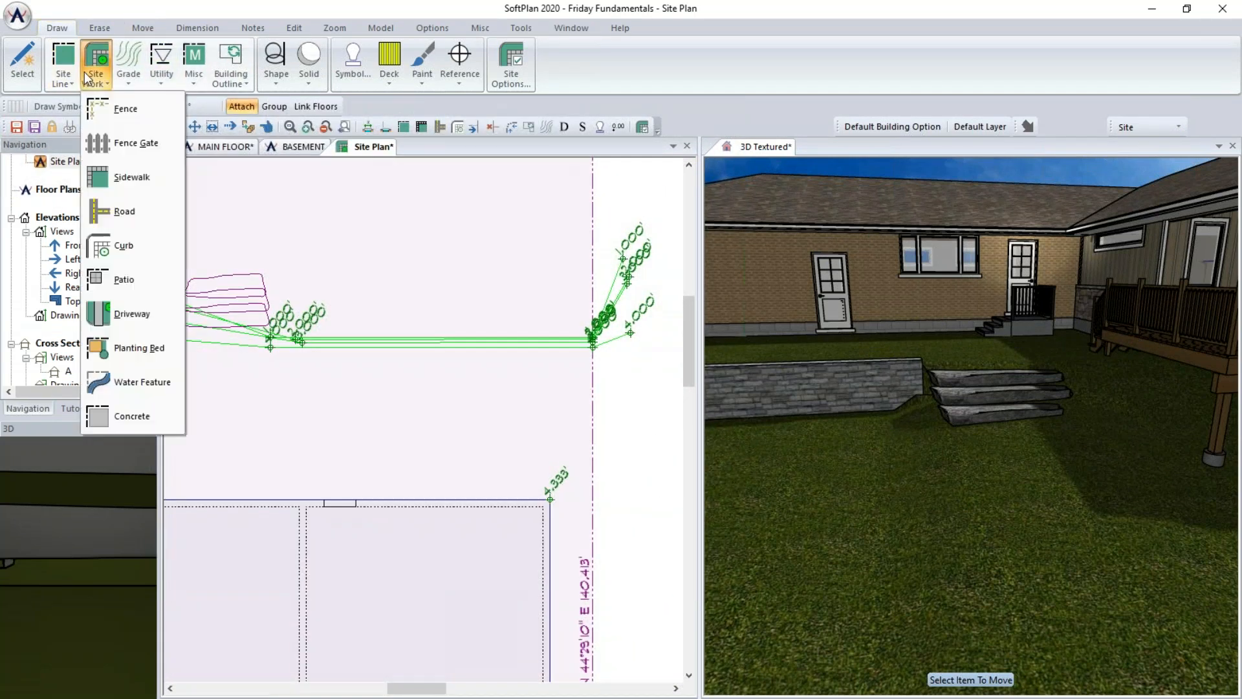
pyautogui.click(136, 286)
pyautogui.moveTo(352, 313); pyautogui.dragTo(526, 231, button='middle')
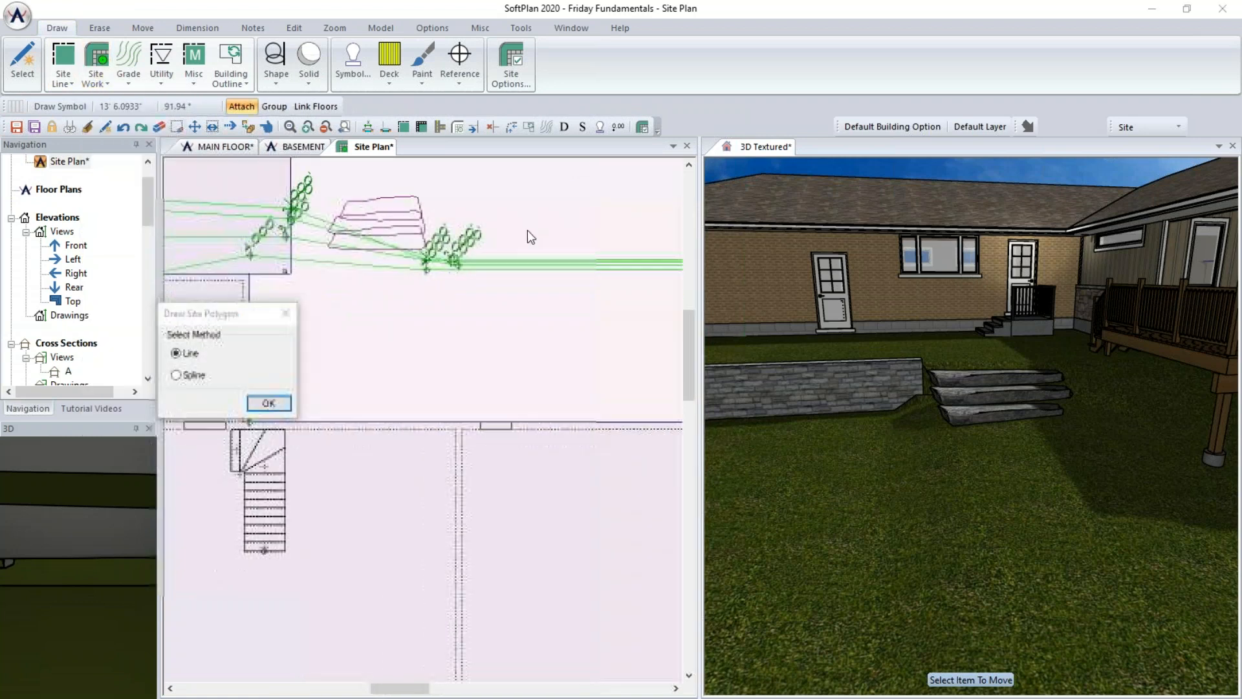
pyautogui.click(268, 403)
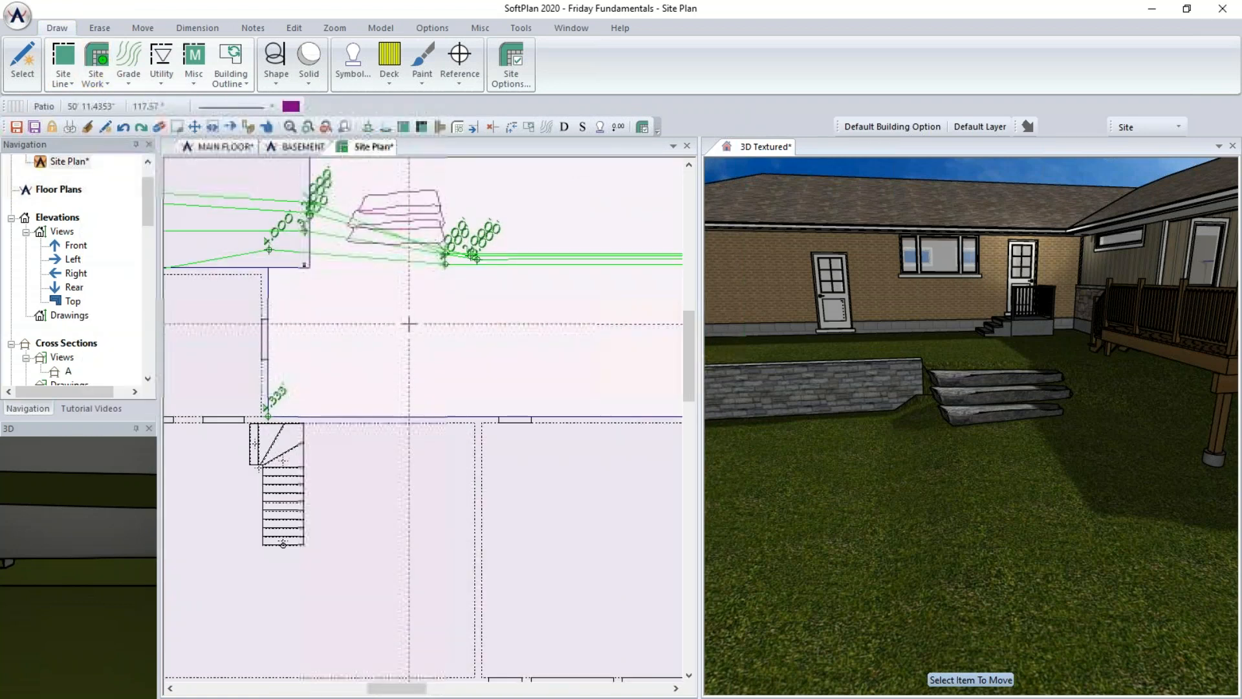
pyautogui.scroll(-1, 423, 421)
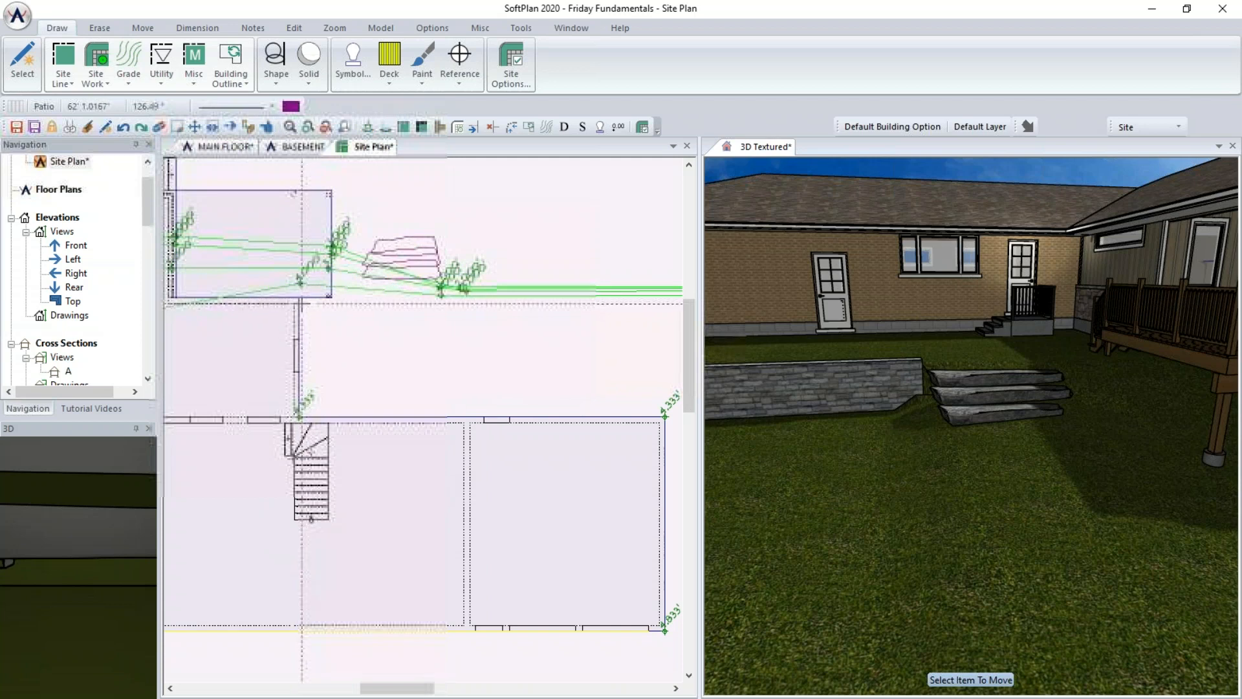
pyautogui.moveTo(324, 318); pyautogui.dragTo(117, 319, button='middle')
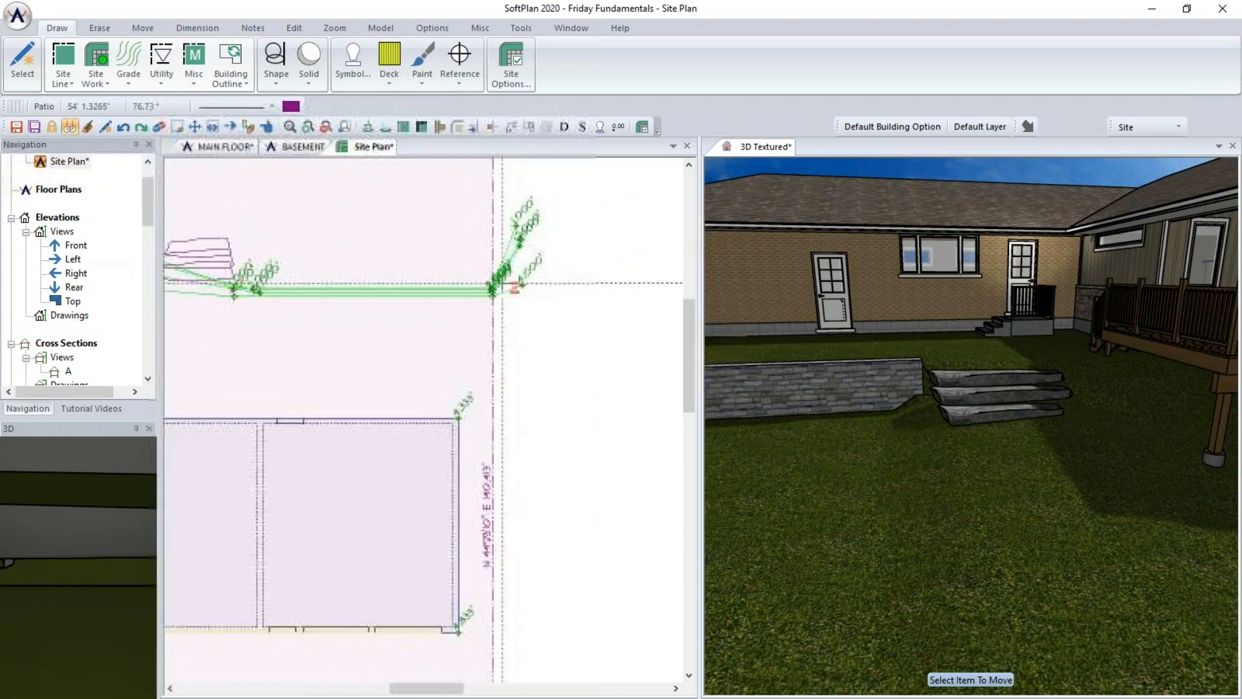
pyautogui.click(493, 296)
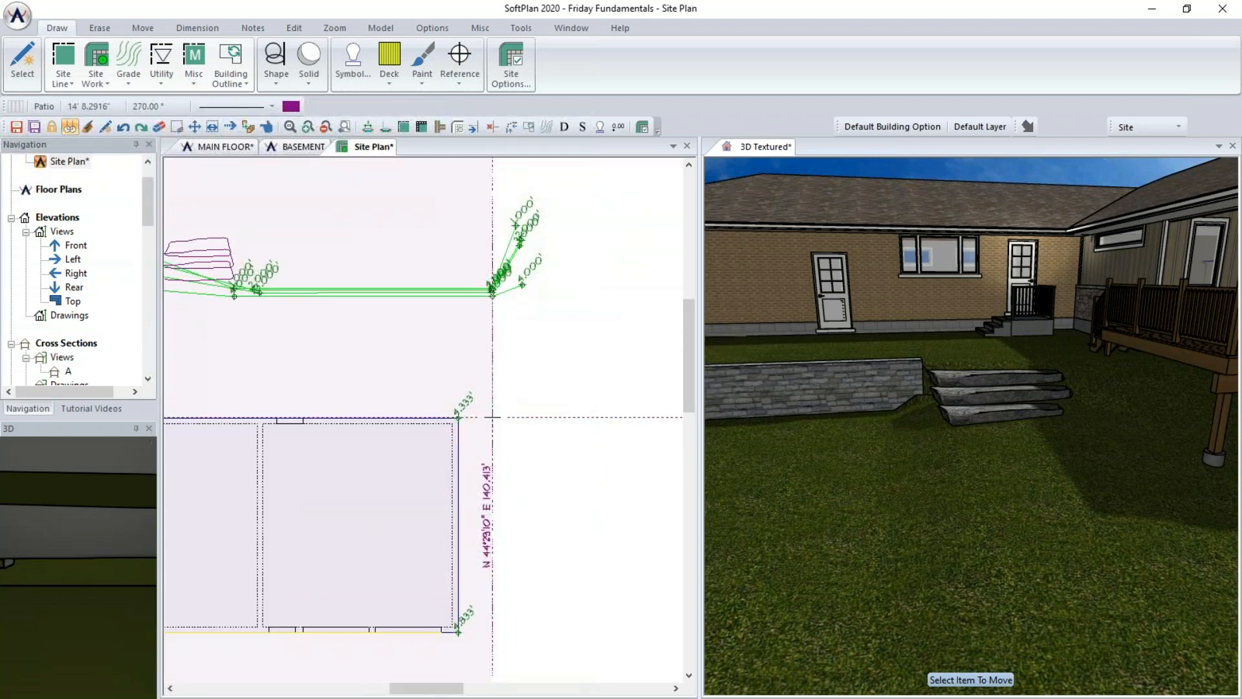
pyautogui.click(493, 419)
pyautogui.moveTo(297, 421); pyautogui.dragTo(529, 410, button='middle')
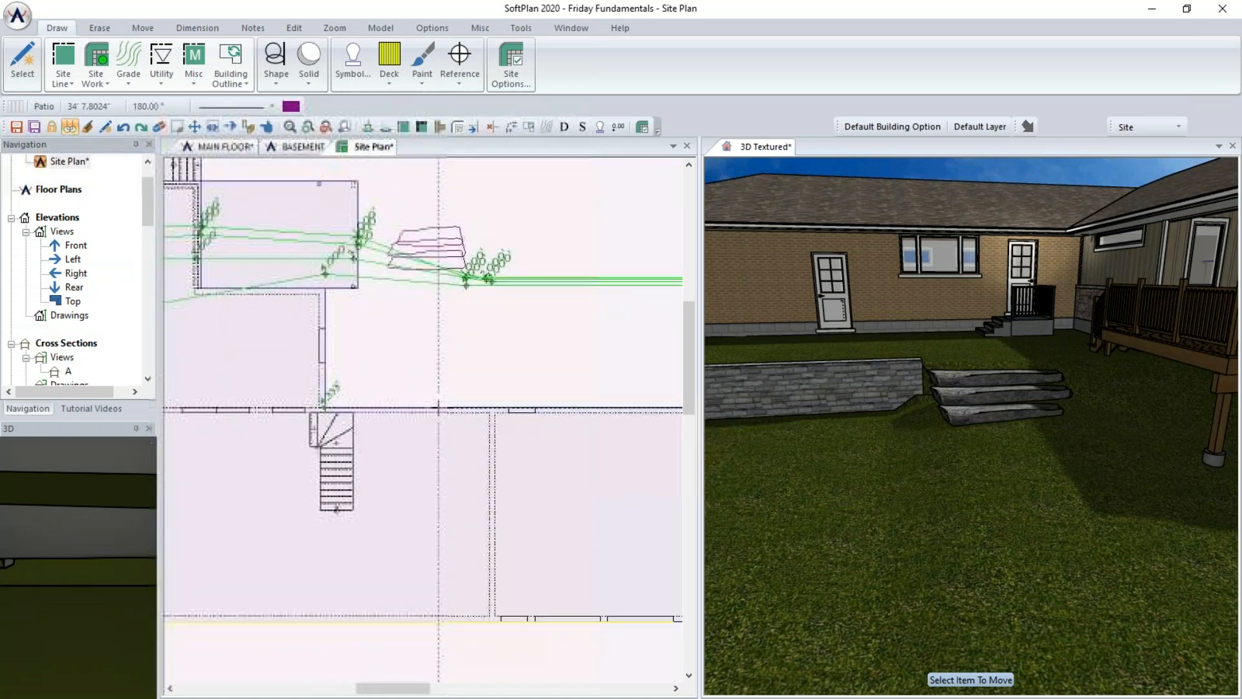
pyautogui.click(325, 407)
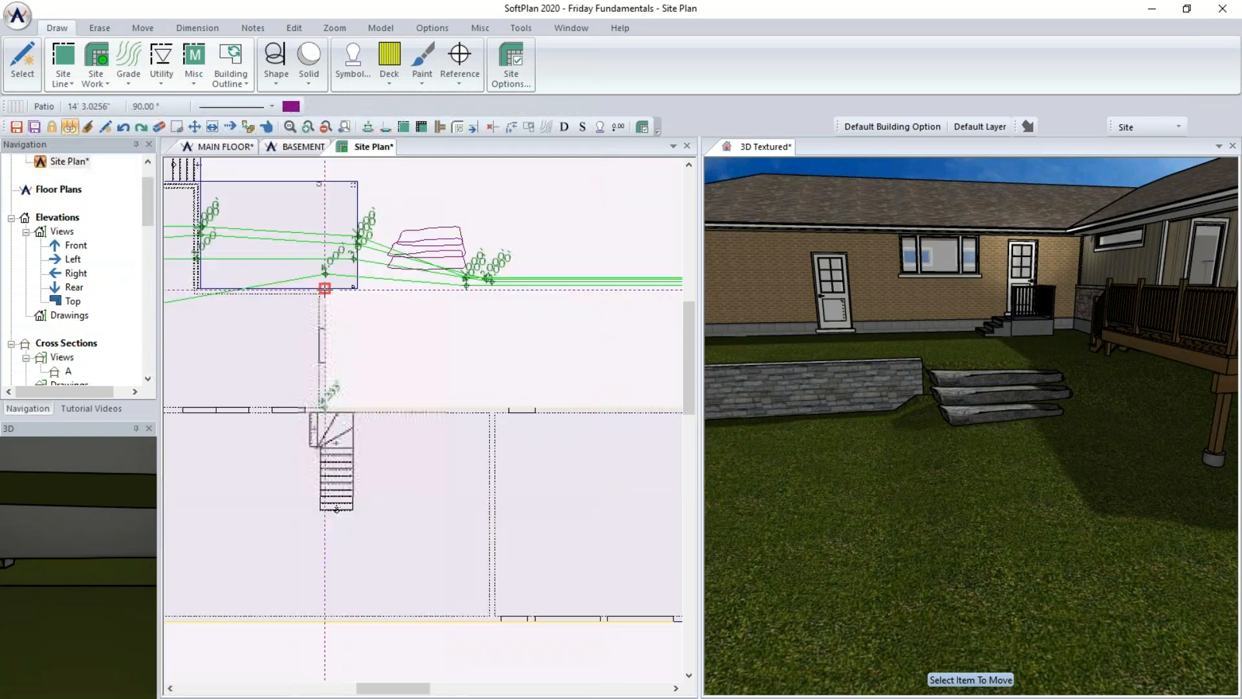
pyautogui.moveTo(494, 295); pyautogui.dragTo(274, 295, button='middle')
pyautogui.click(506, 277)
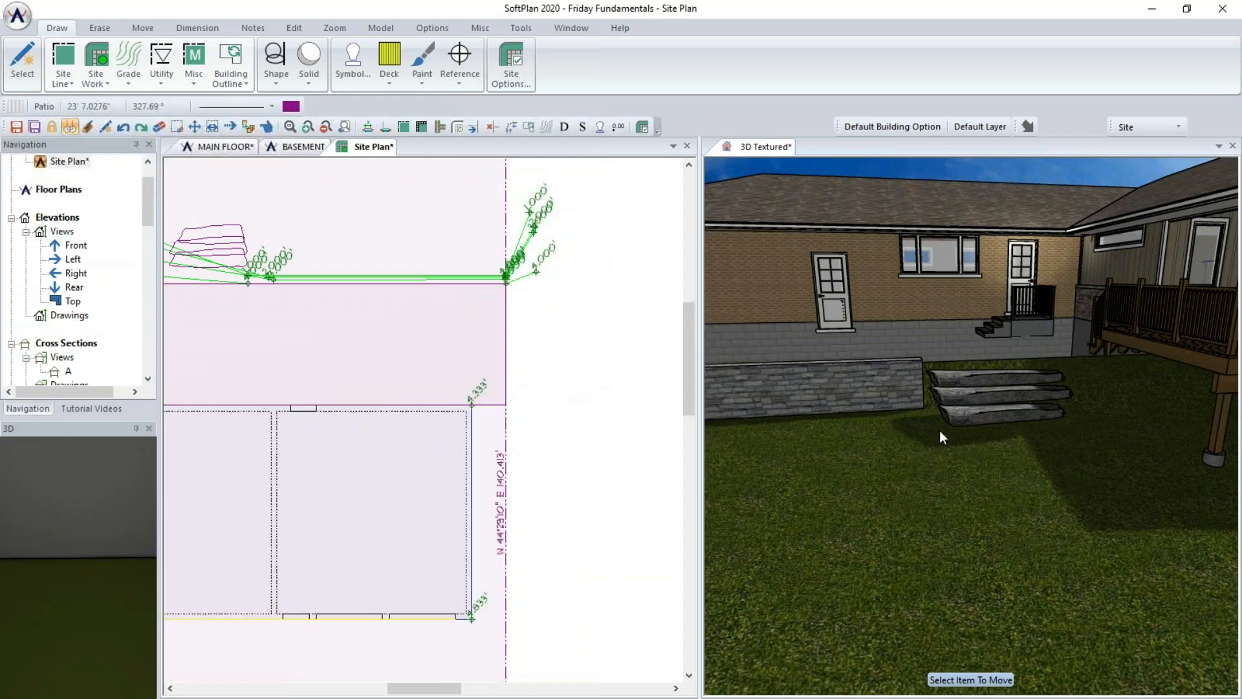
# - Set the patio's offset to 4' 4" up so it sits level with the top of the retaining wall
pyautogui.moveTo(806, 410); pyautogui.dragTo(918, 412, button='middle')
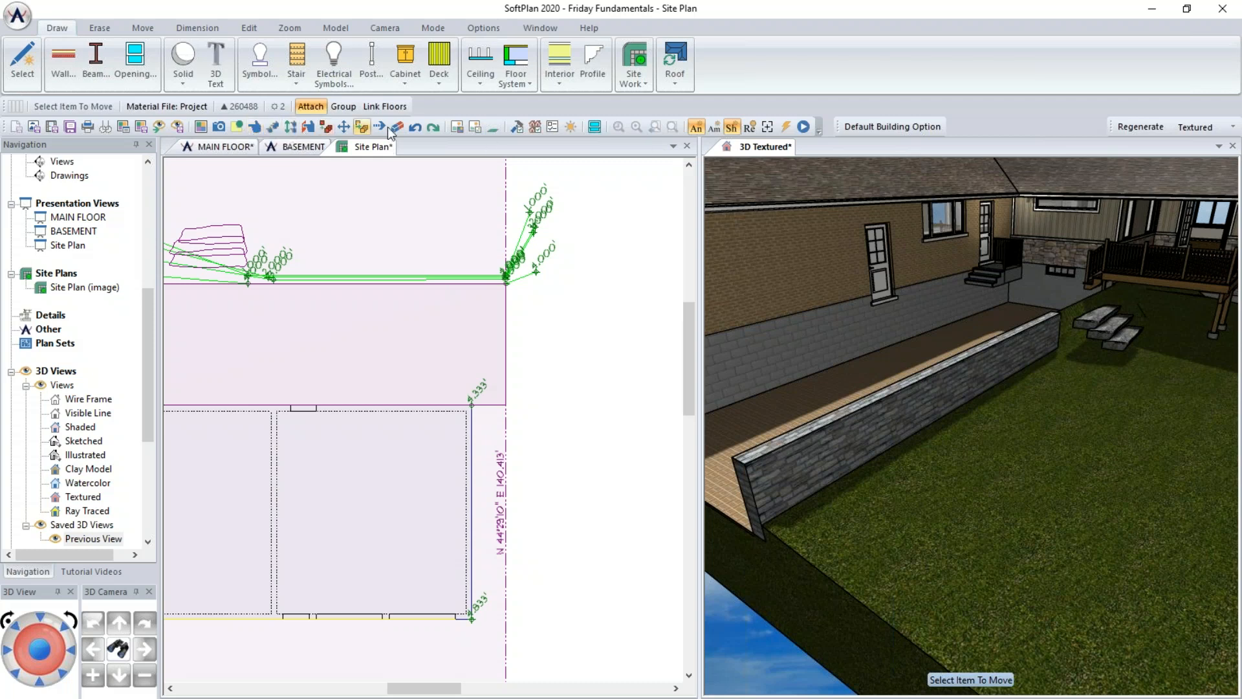
pyautogui.click(258, 126)
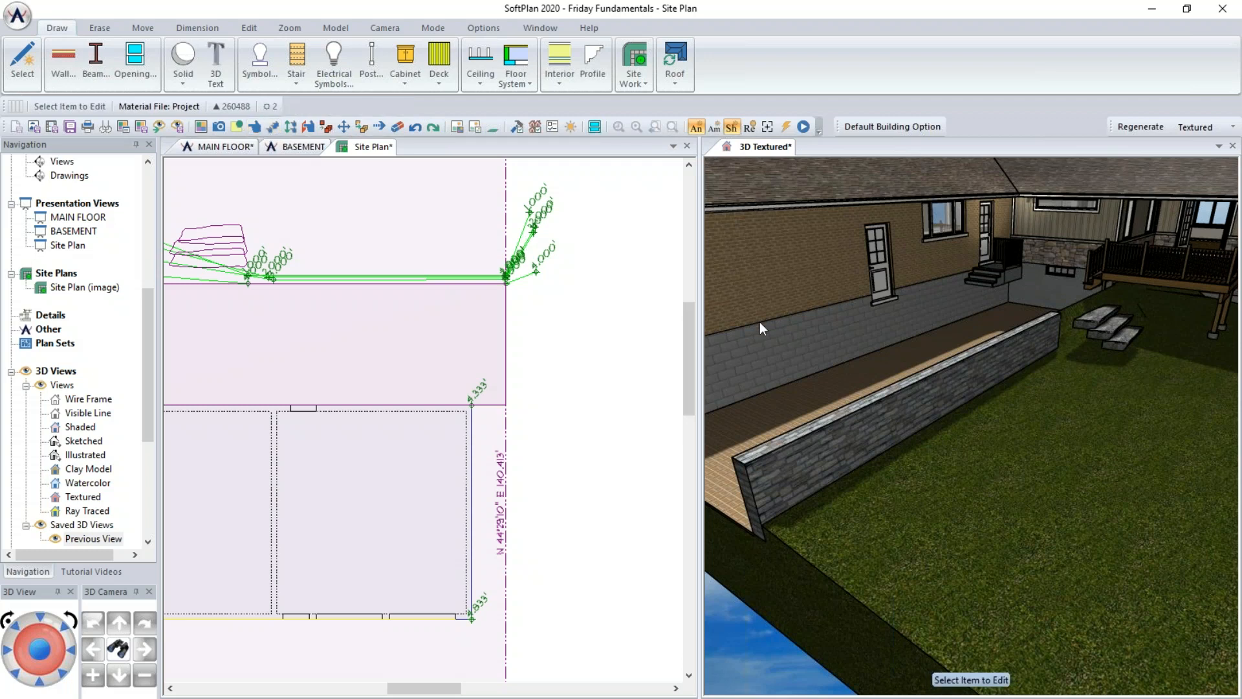
pyautogui.click(834, 391)
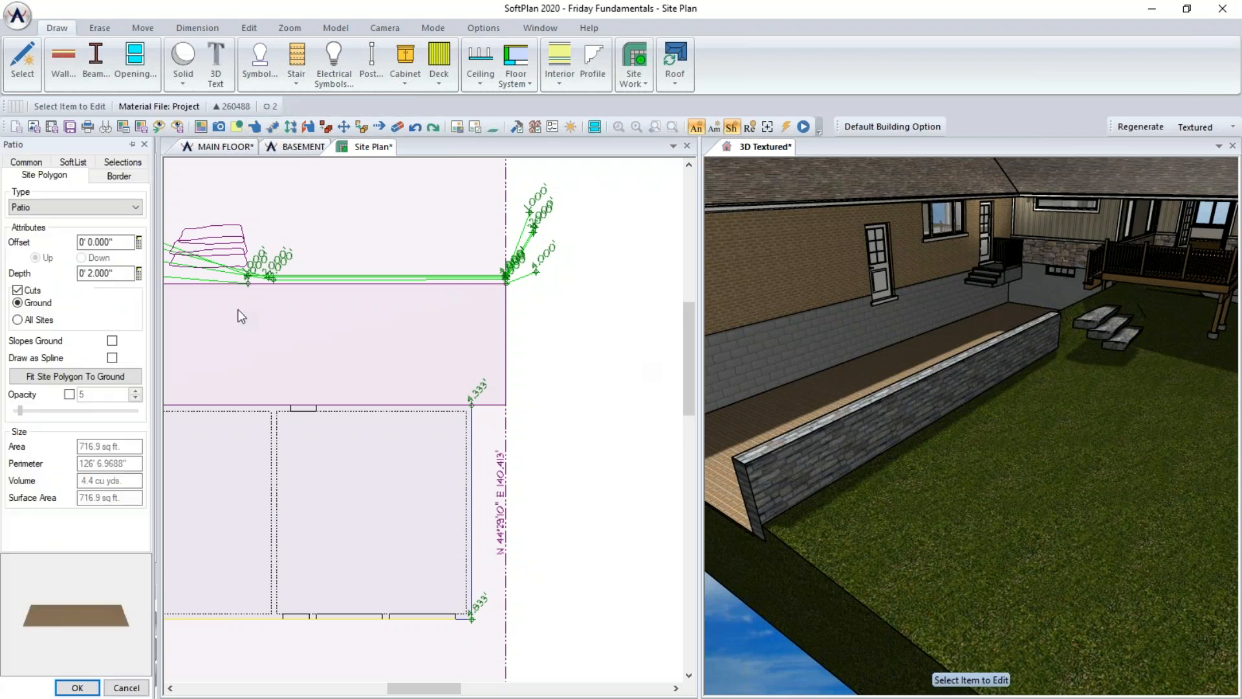
pyautogui.click(113, 240)
pyautogui.write("4' 4")
pyautogui.press('Tab')
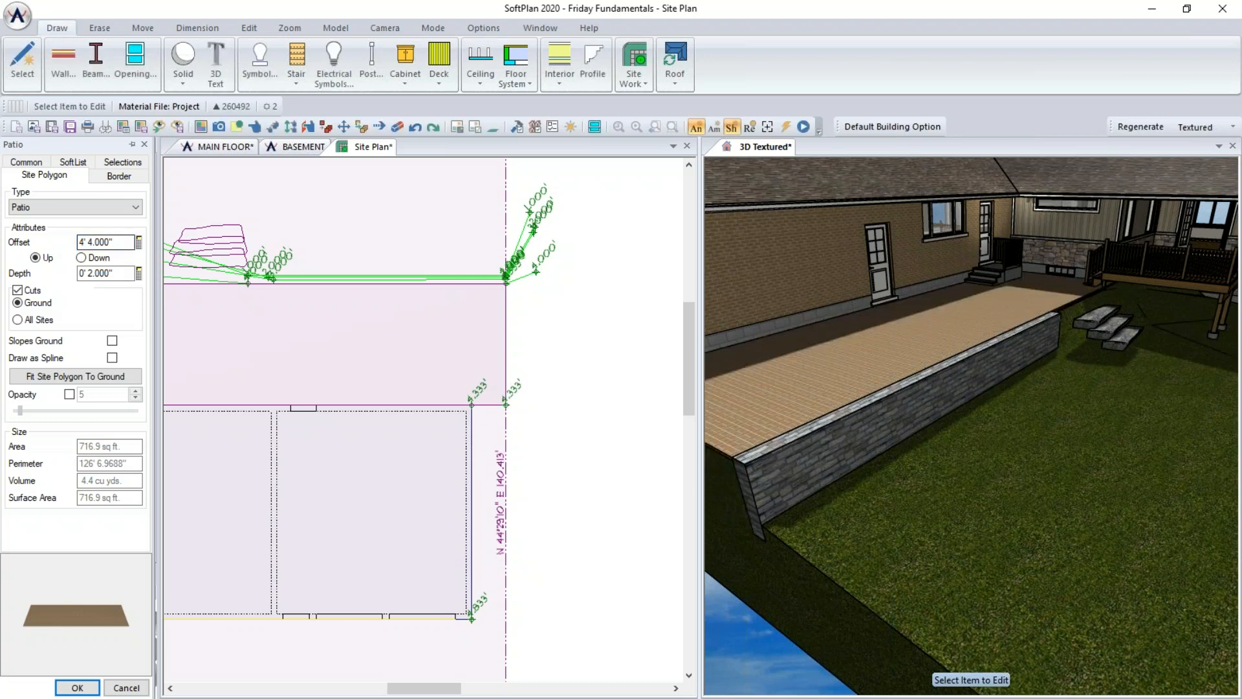
# - Adjust a point of the top stone step next to the raised patio
pyautogui.rightClick(1085, 335)
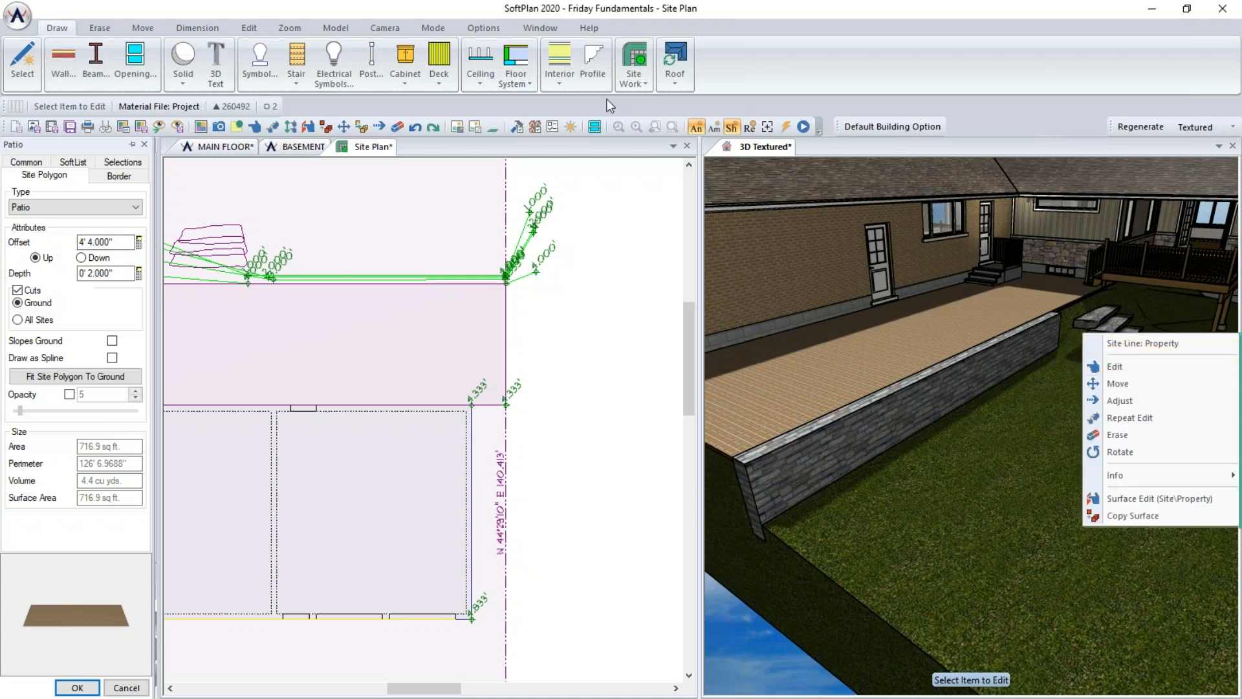
pyautogui.click(379, 127)
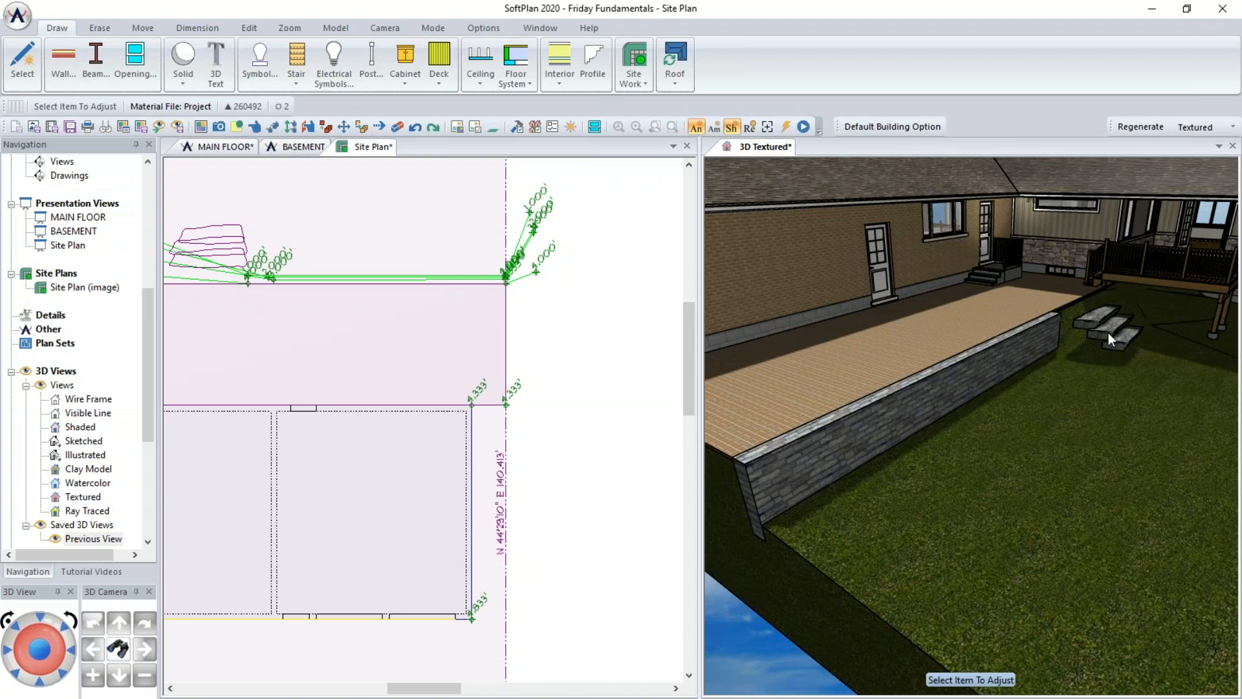
pyautogui.click(1089, 317)
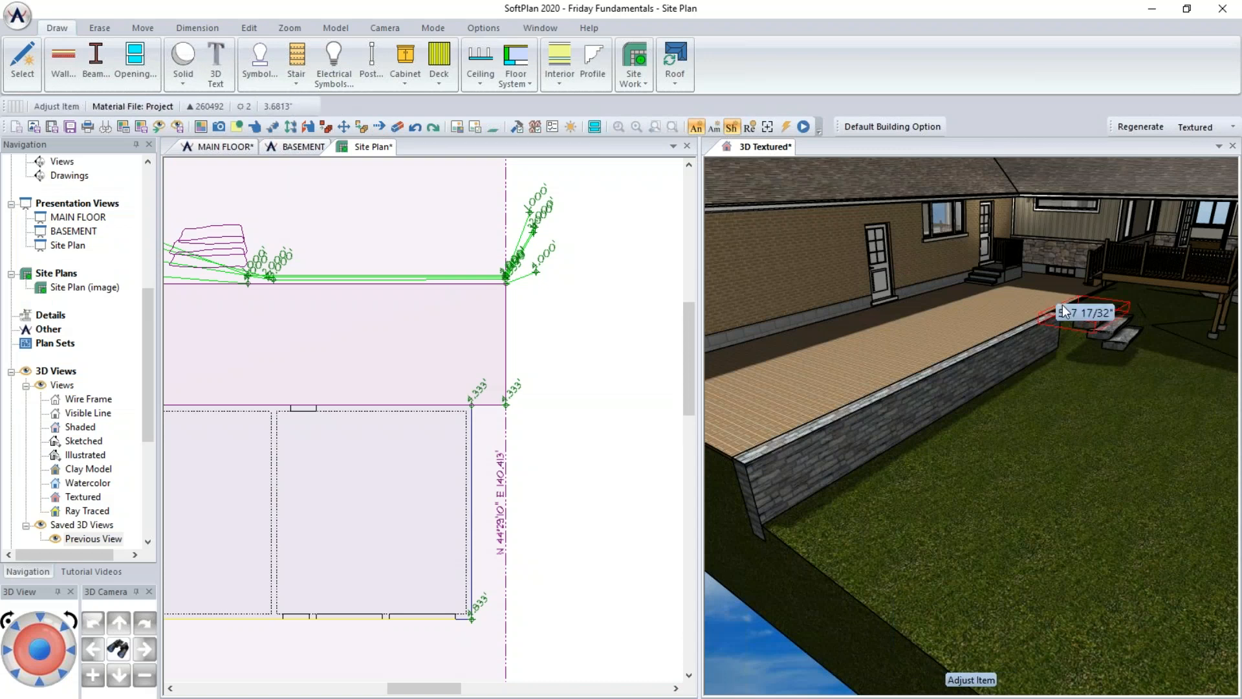
pyautogui.click(1065, 304)
pyautogui.moveTo(1007, 401); pyautogui.dragTo(954, 396, button='middle')
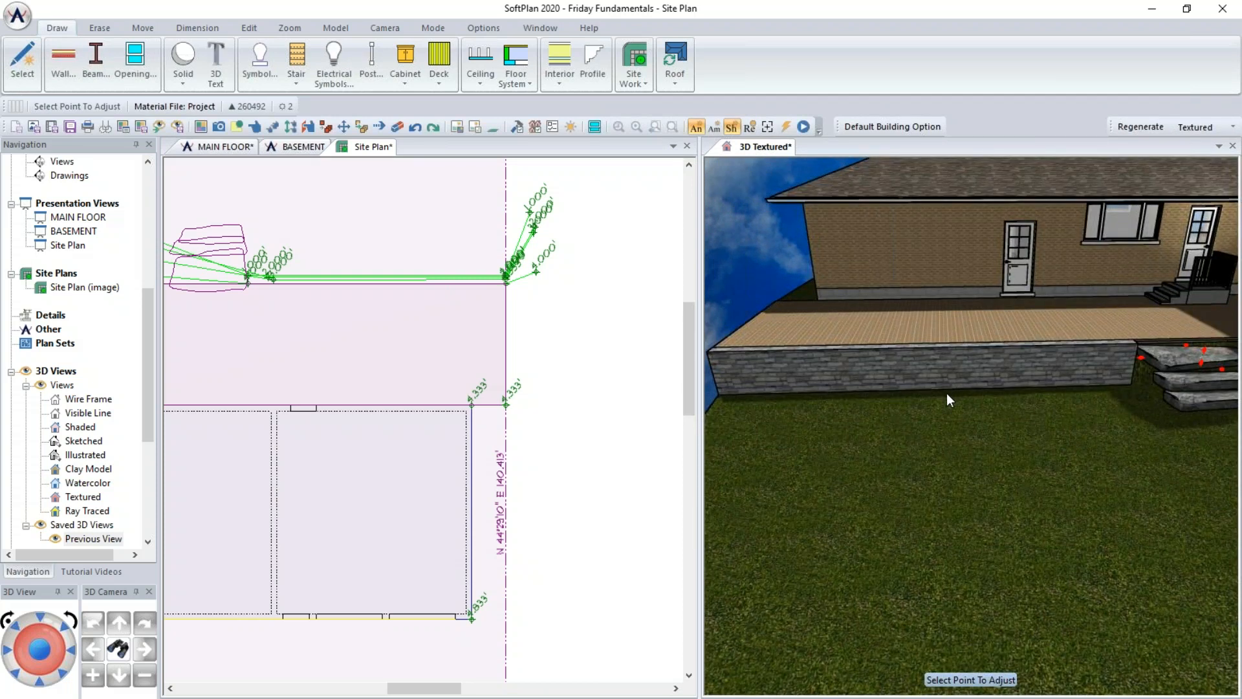
pyautogui.moveTo(787, 348); pyautogui.dragTo(931, 400, button='middle')
pyautogui.moveTo(818, 363); pyautogui.dragTo(859, 363, button='middle')
pyautogui.click(578, 373)
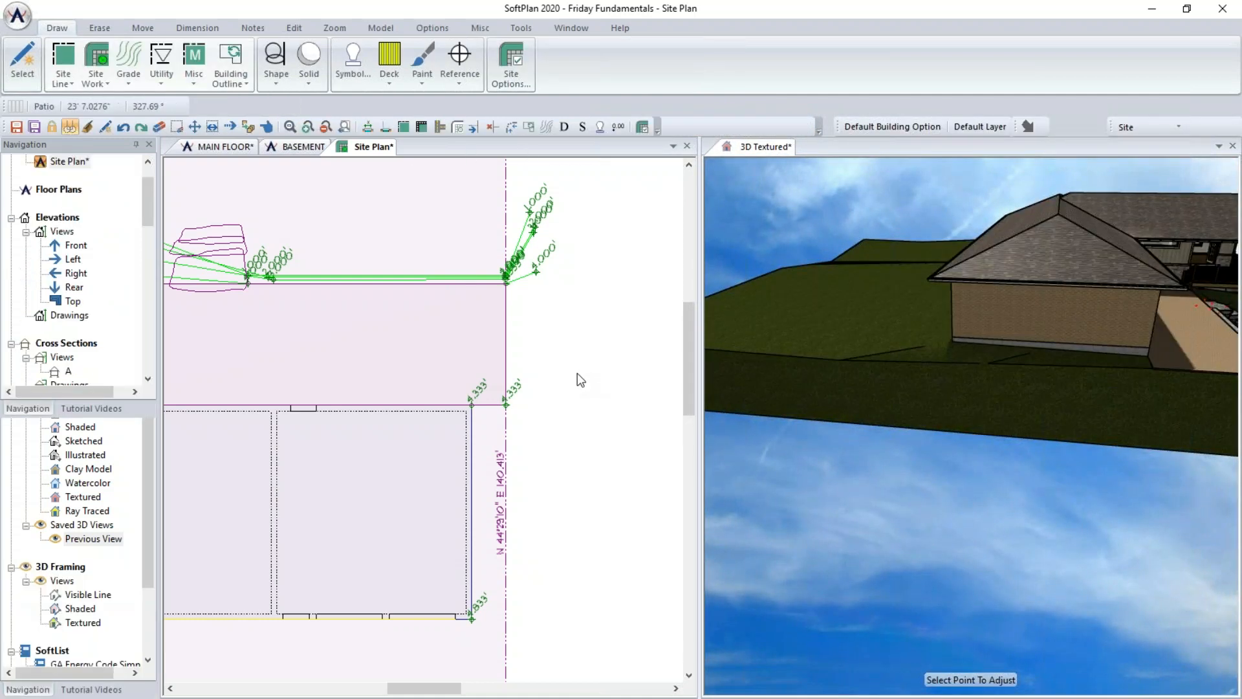
# - Draw a 4' 4" wide sidewalk by object, edge-aligned, along the side property line beside the house
pyautogui.scroll(-2, 409, 418)
pyautogui.scroll(1, 409, 421)
pyautogui.moveTo(406, 429); pyautogui.dragTo(724, 417, button='middle')
pyautogui.scroll(1, 613, 458)
pyautogui.moveTo(613, 458); pyautogui.dragTo(110, 300, button='middle')
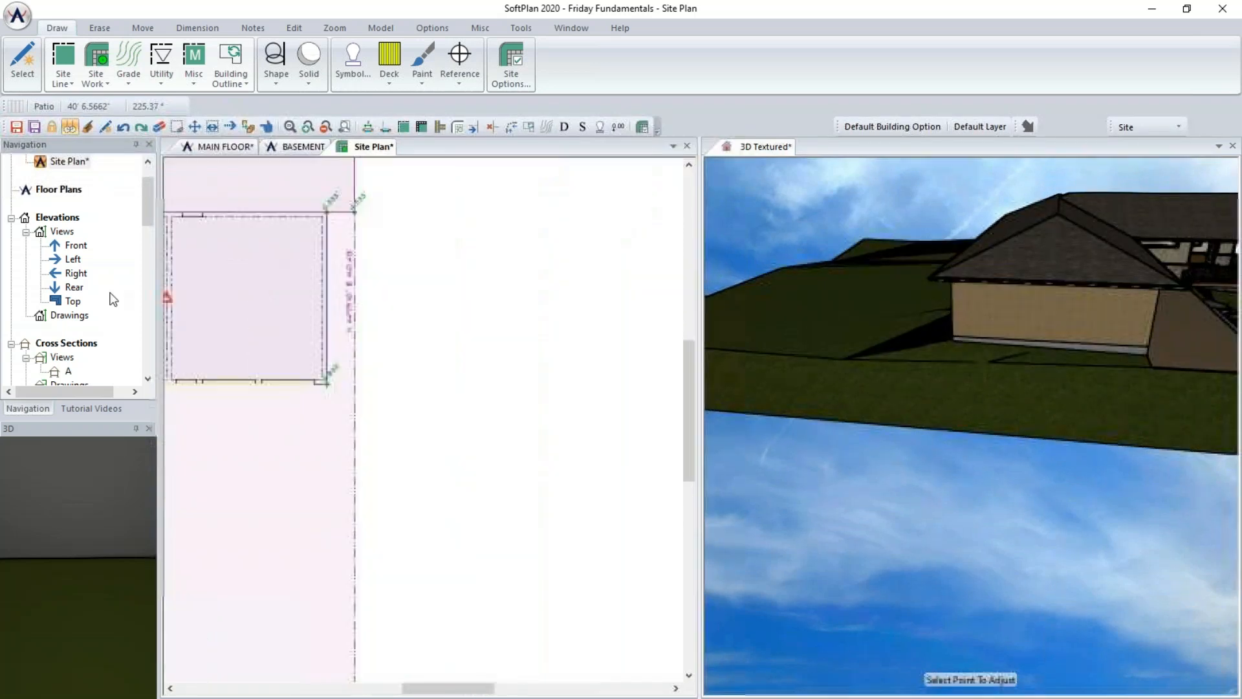
pyautogui.scroll(-1, 110, 300)
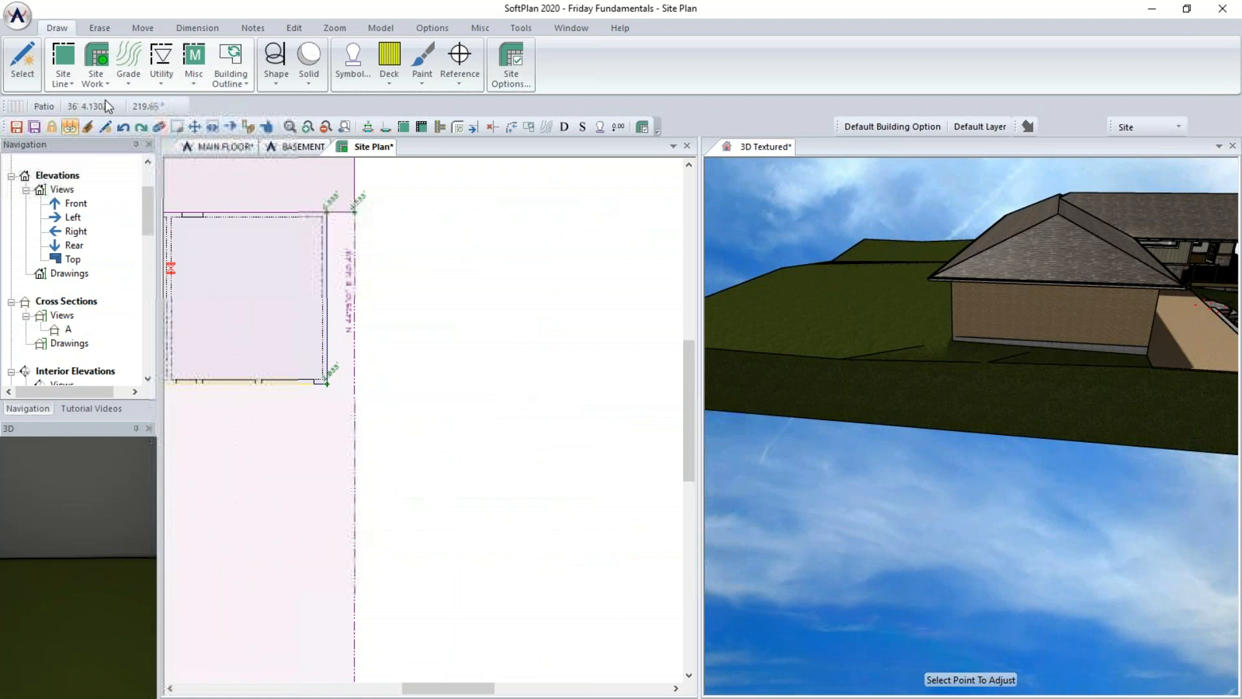
pyautogui.click(97, 71)
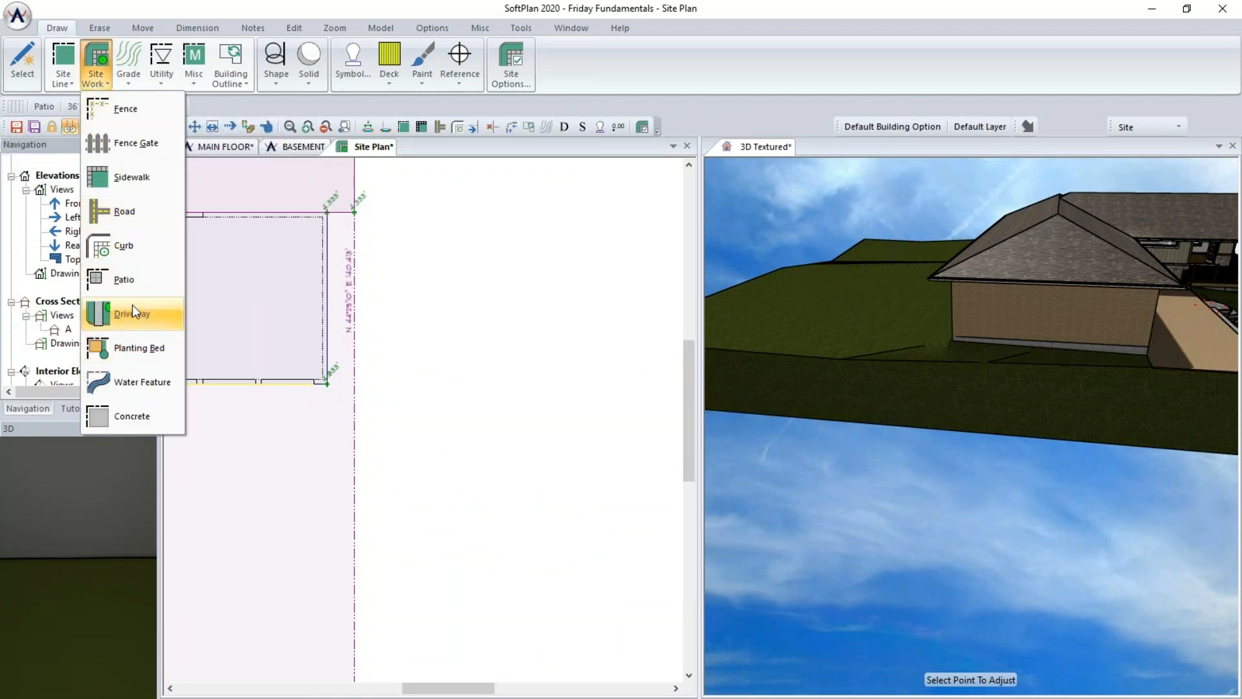
pyautogui.click(125, 177)
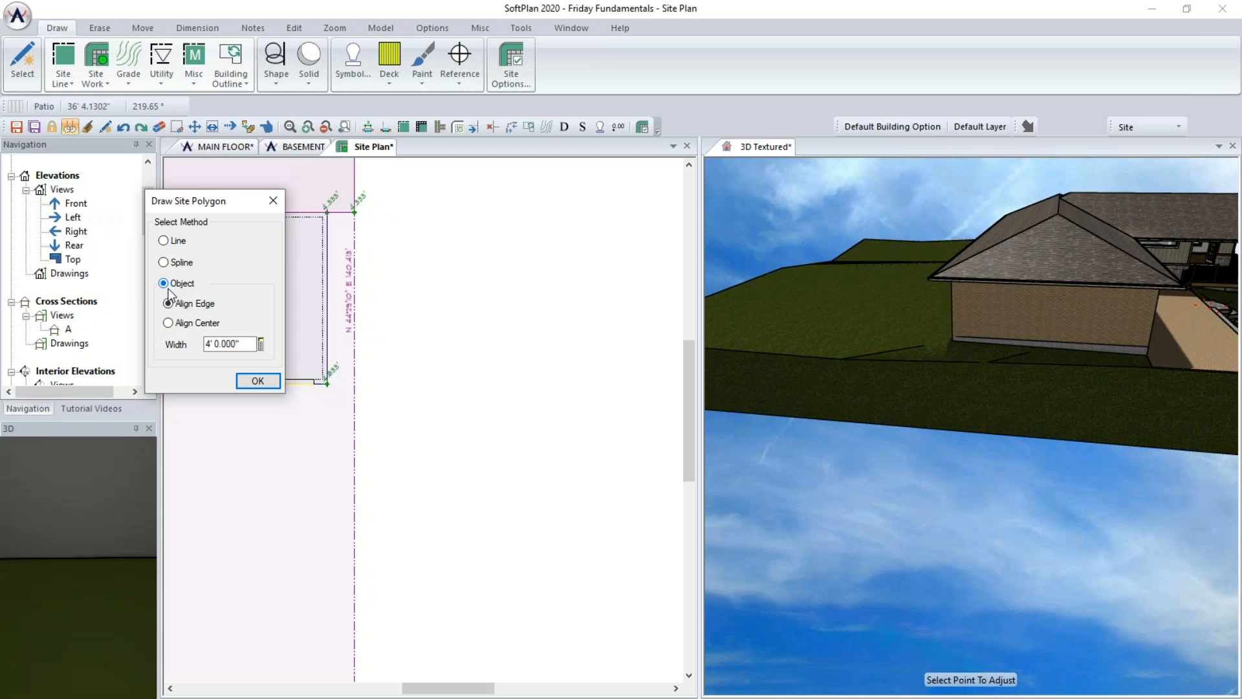
pyautogui.click(253, 343)
pyautogui.write("4'4")
pyautogui.press('Tab')
pyautogui.click(256, 381)
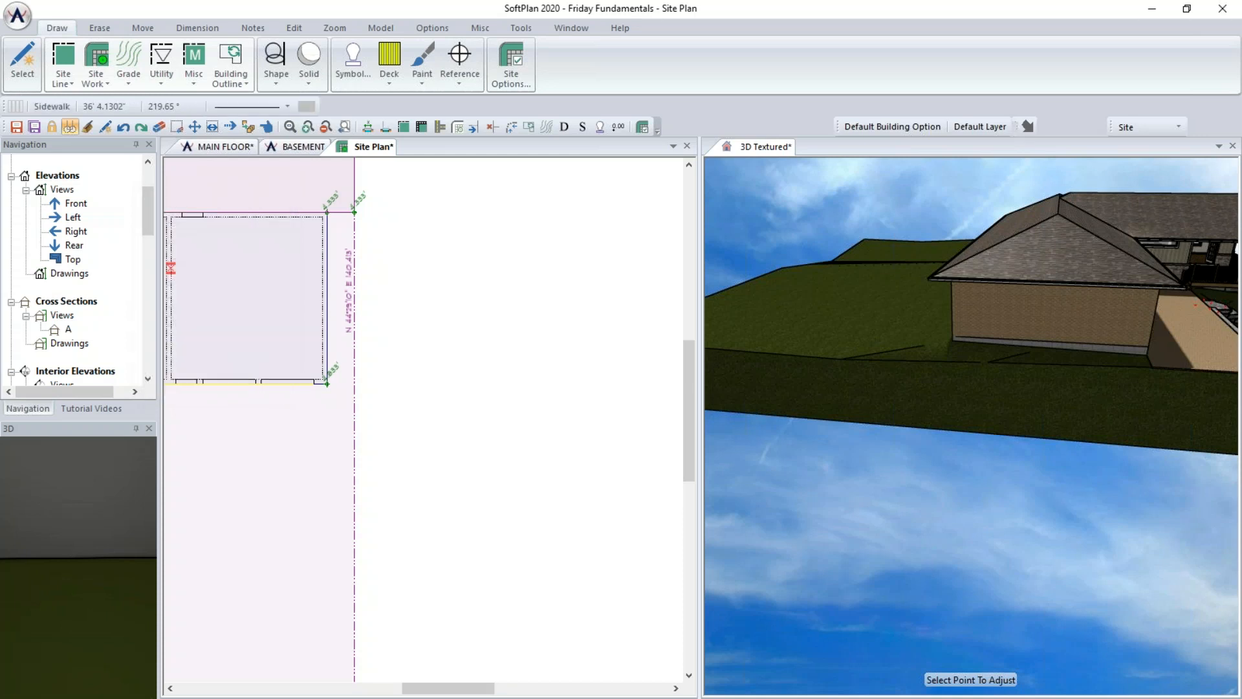
pyautogui.click(355, 212)
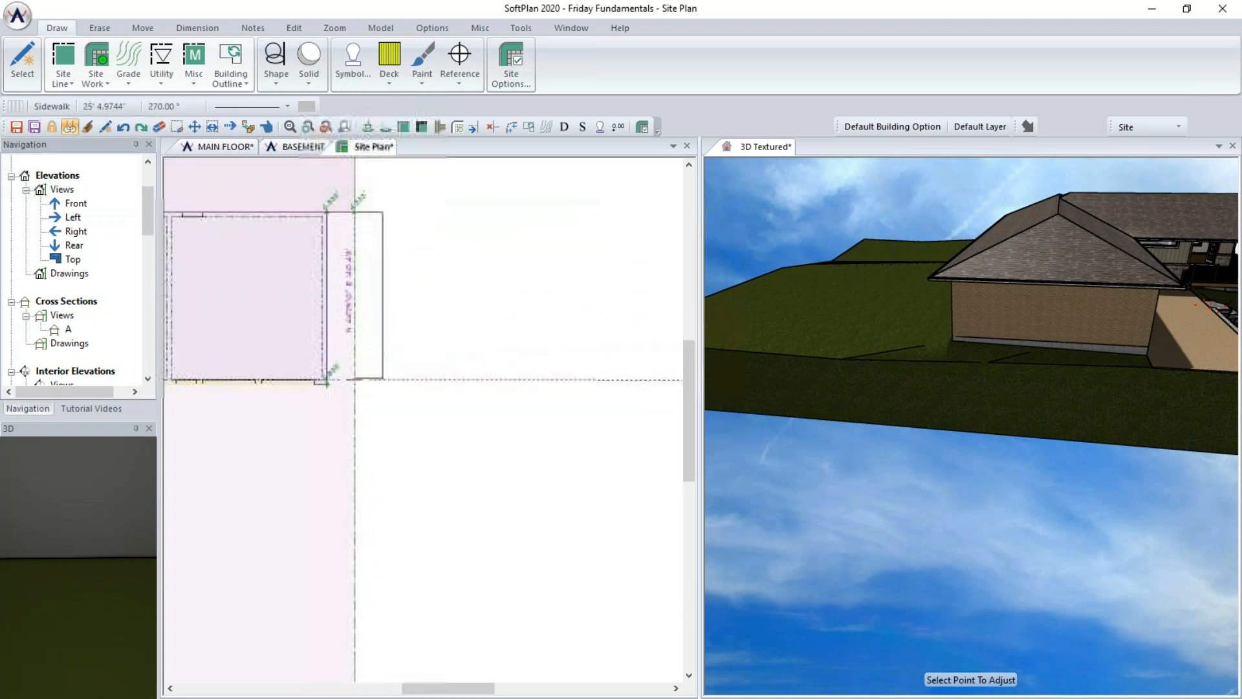
pyautogui.click(354, 385)
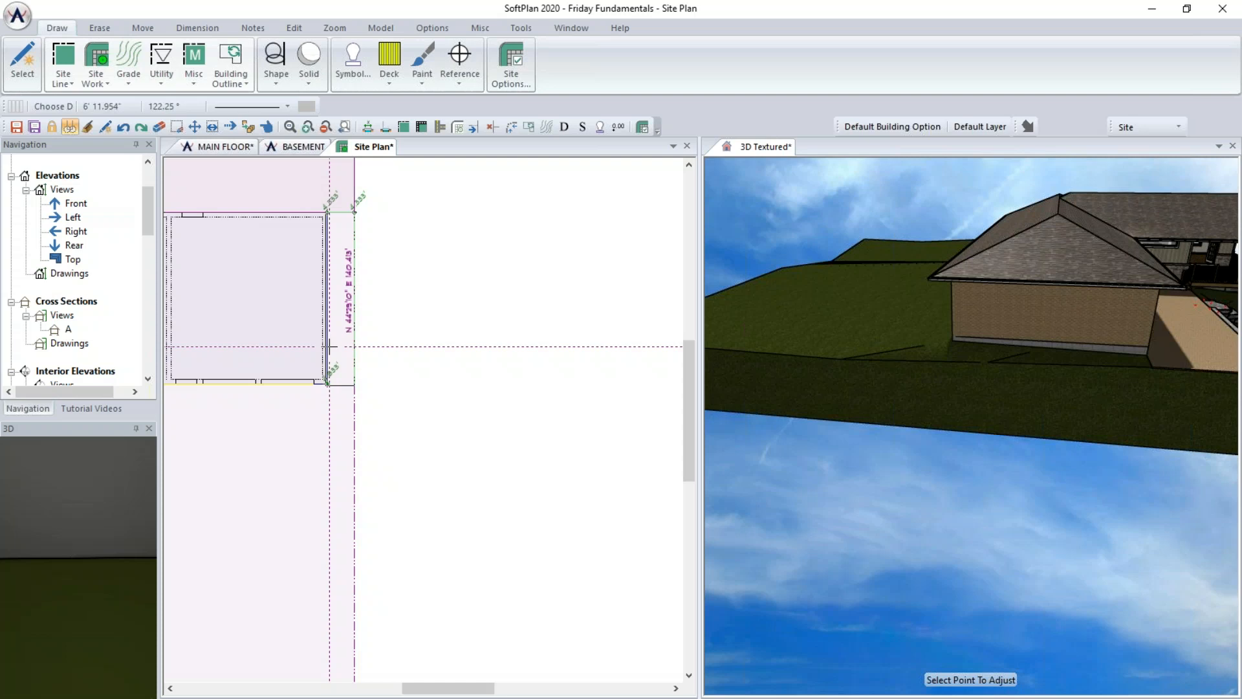
pyautogui.click(328, 383)
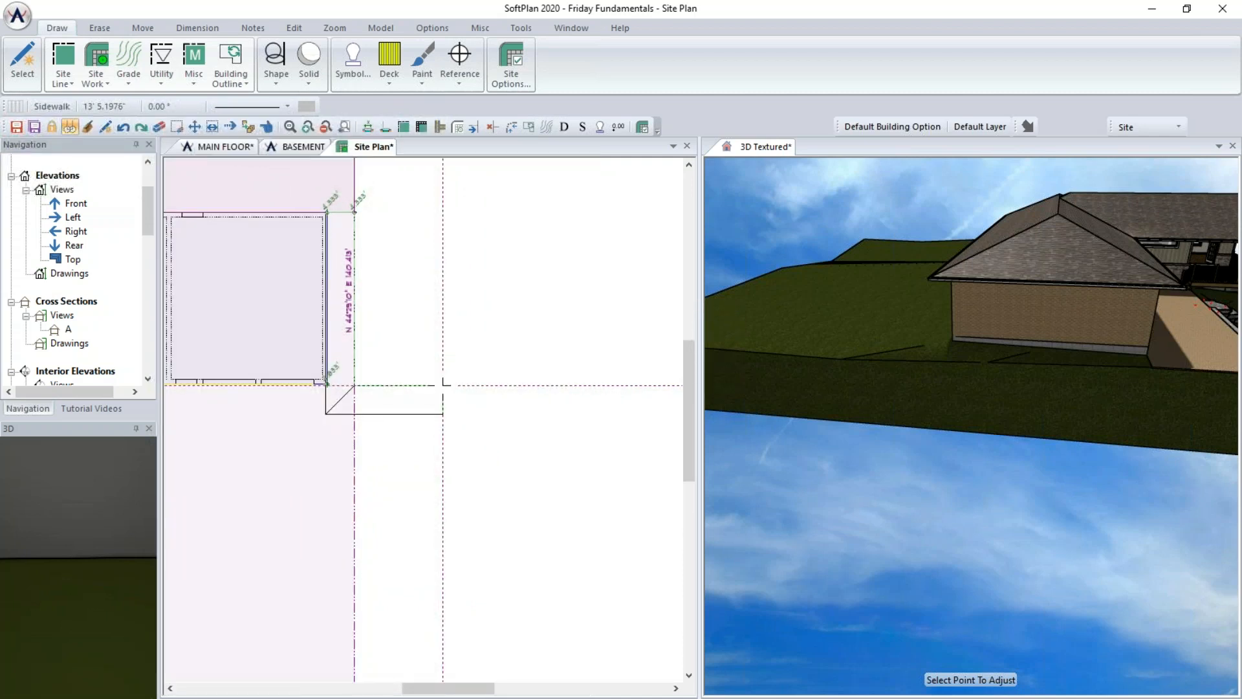
pyautogui.click(354, 386)
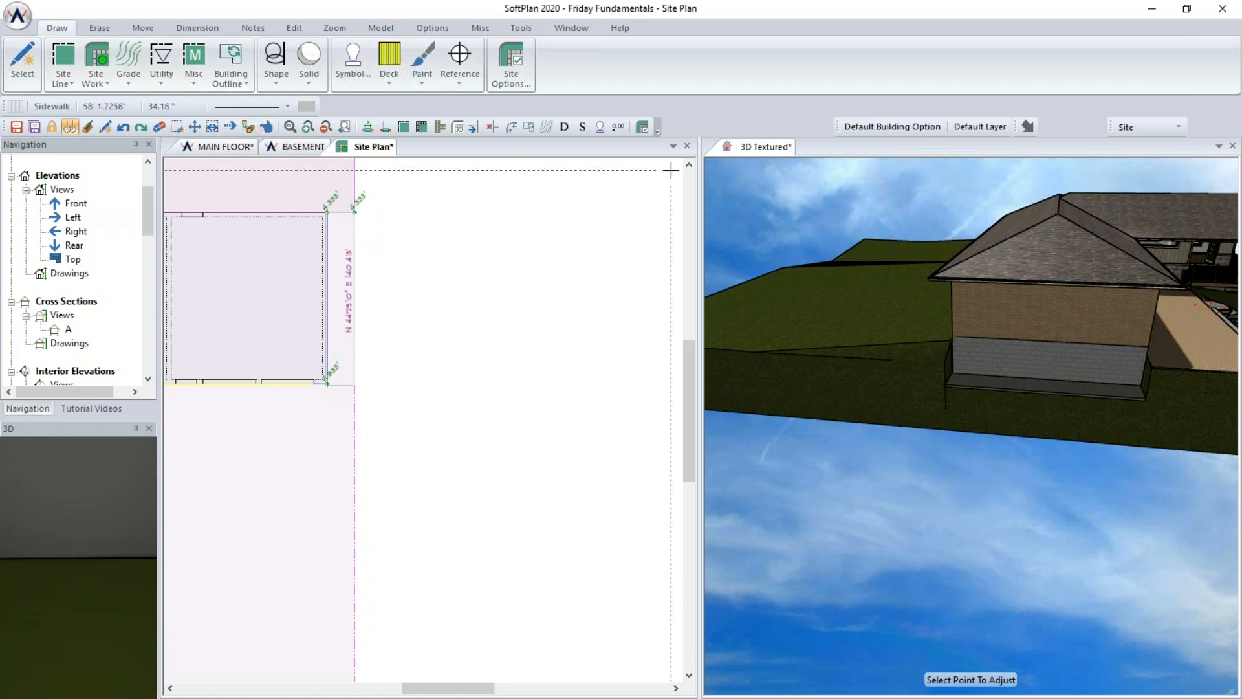
# - Fit the new sidewalk to the ground
pyautogui.click(747, 145)
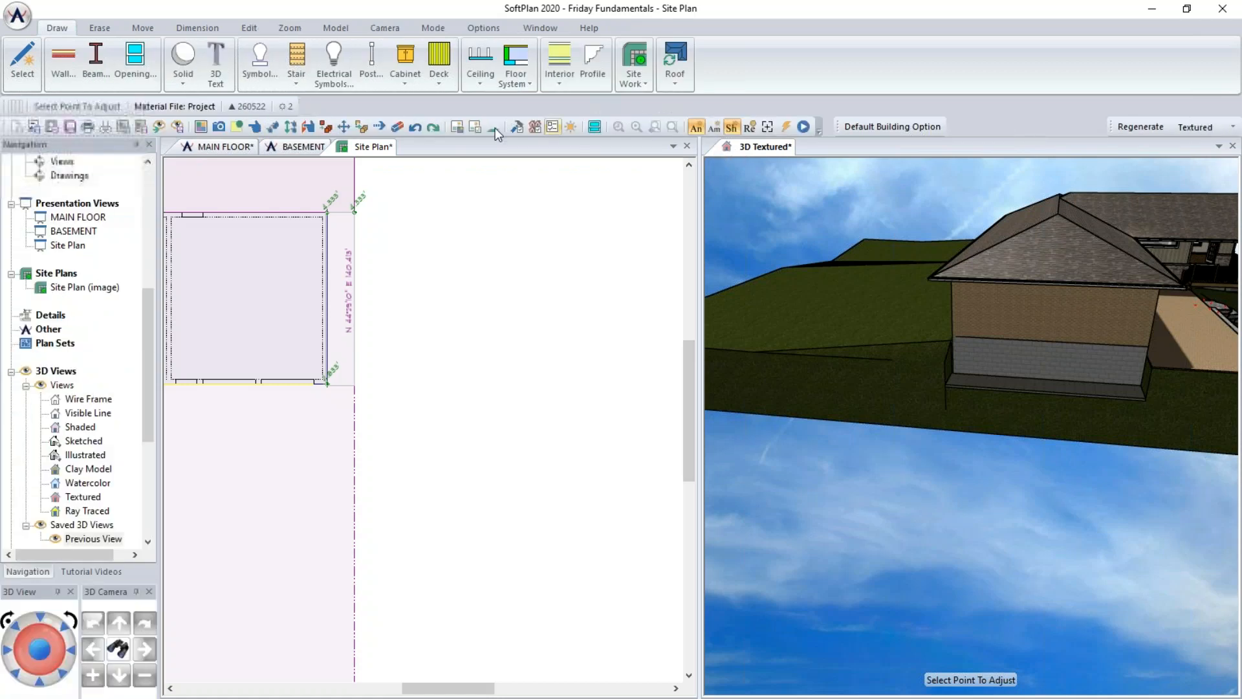
pyautogui.click(254, 129)
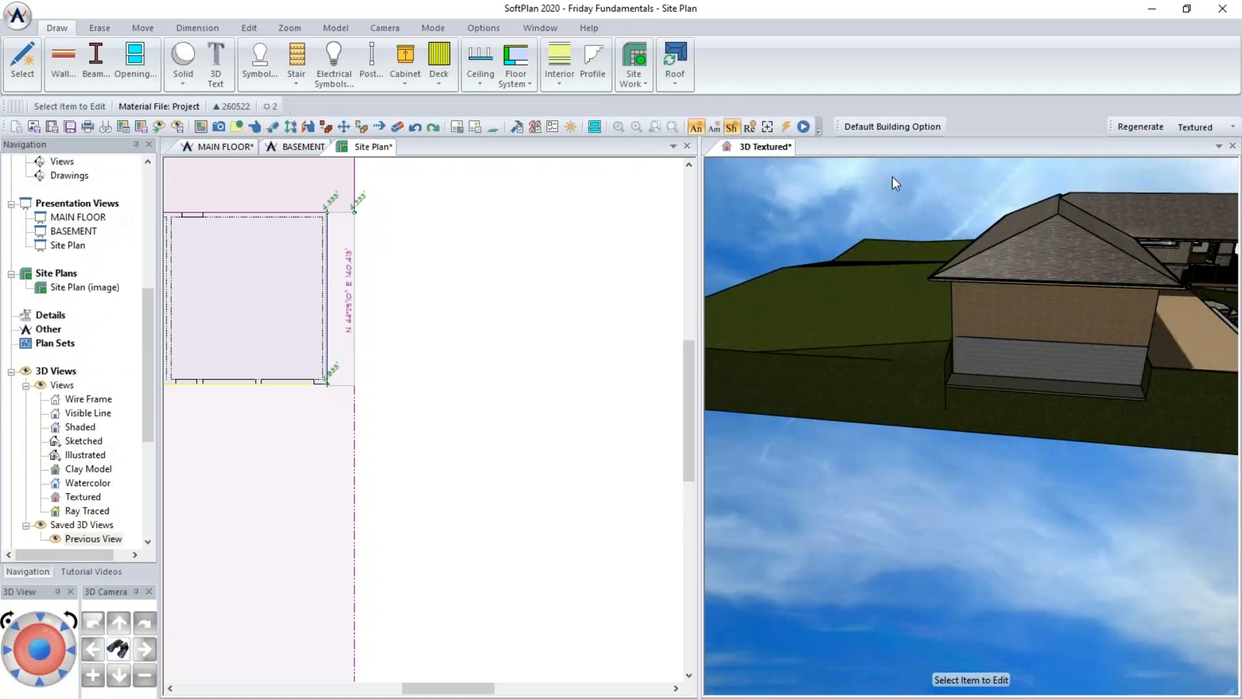
pyautogui.click(1053, 392)
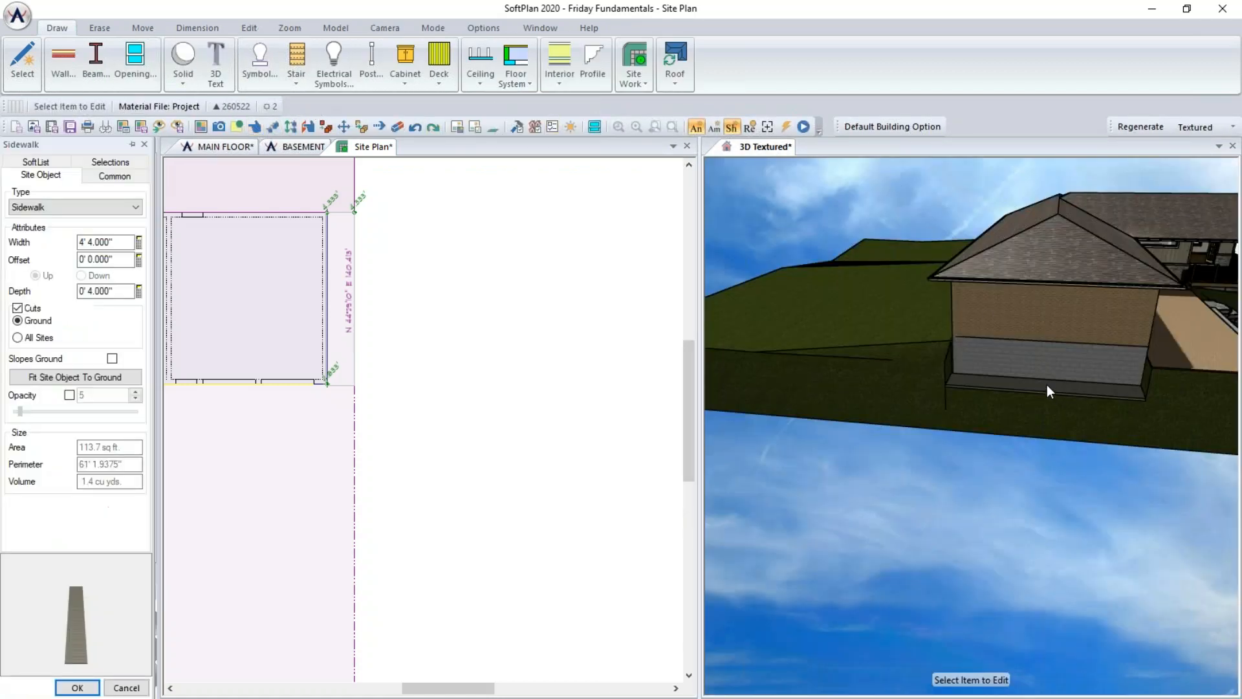
pyautogui.click(57, 378)
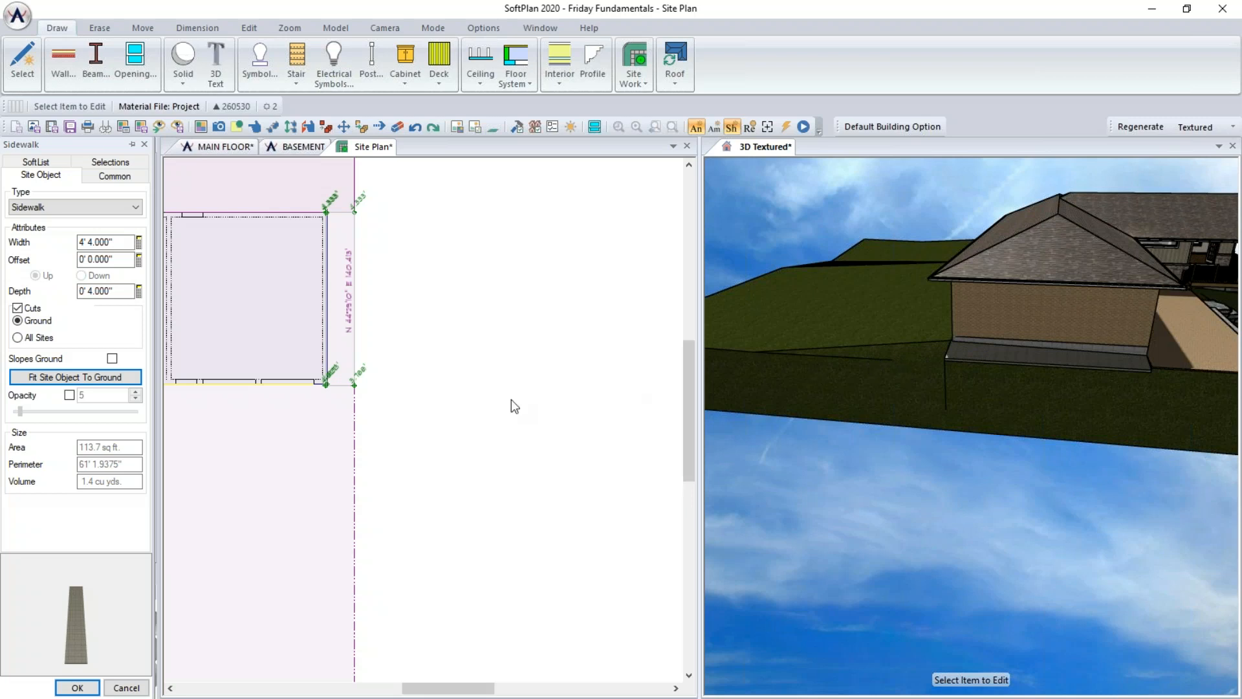
# - Draw a 28' wide driveway by object, edge-aligned, beside the new sidewalk along the side property line
pyautogui.click(422, 332)
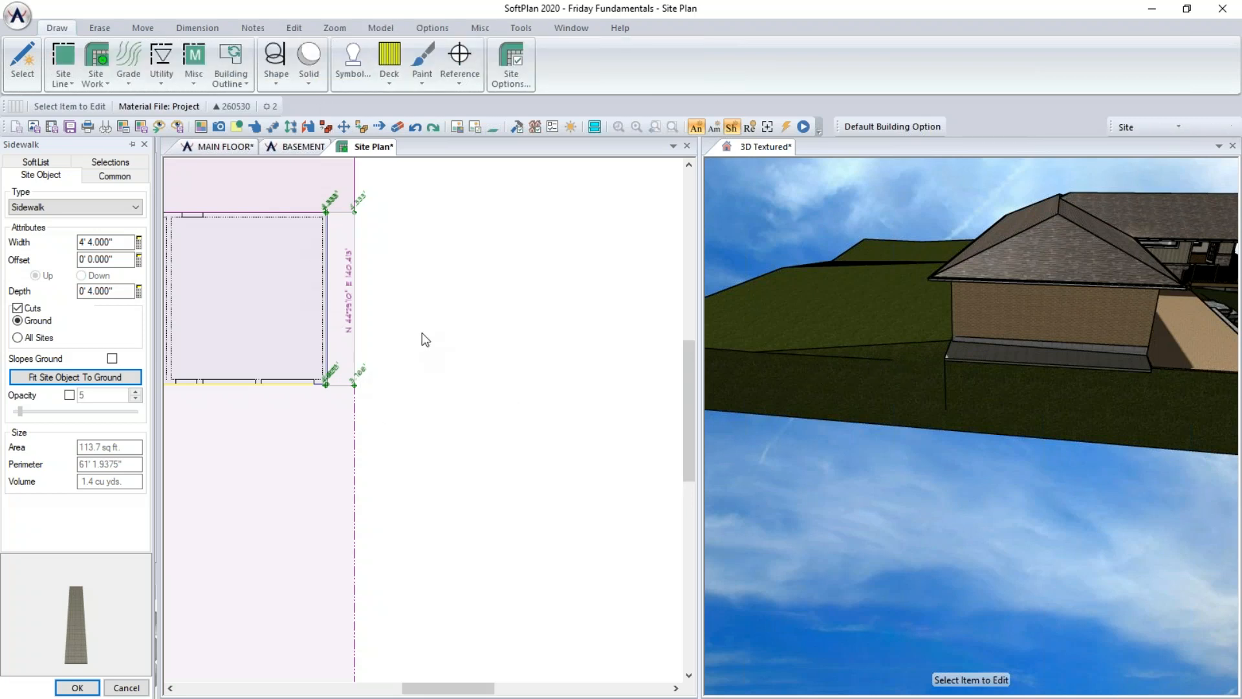
pyautogui.click(105, 60)
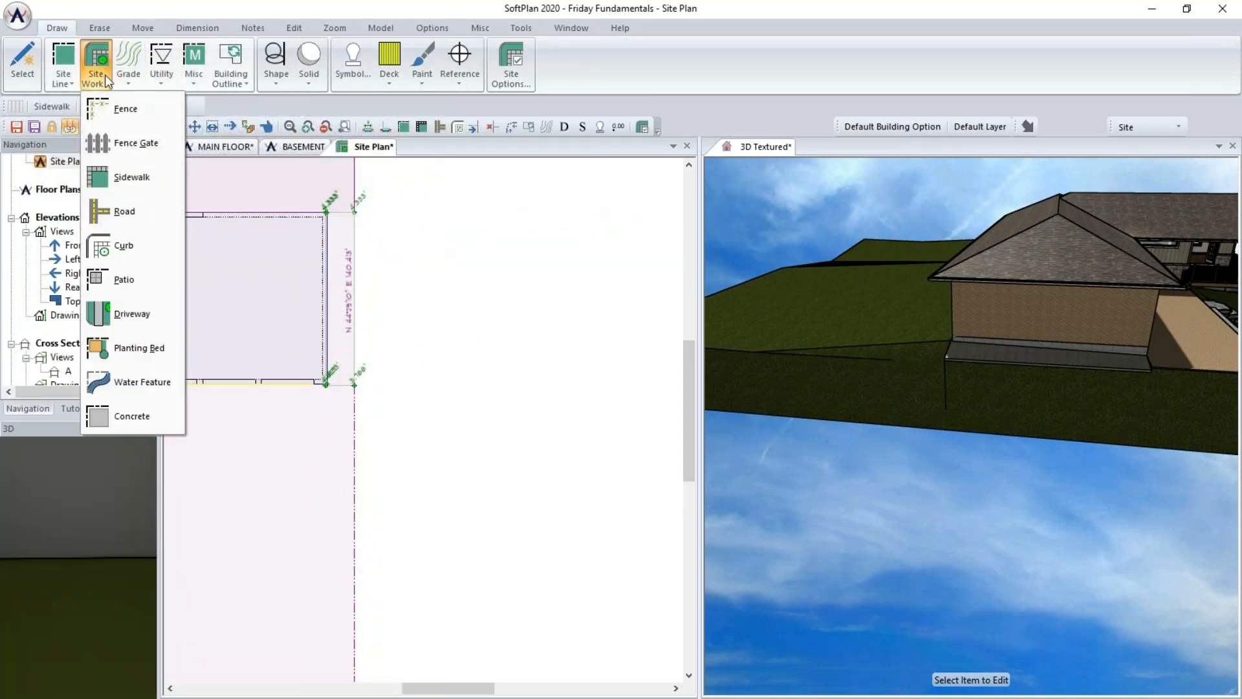
pyautogui.click(135, 317)
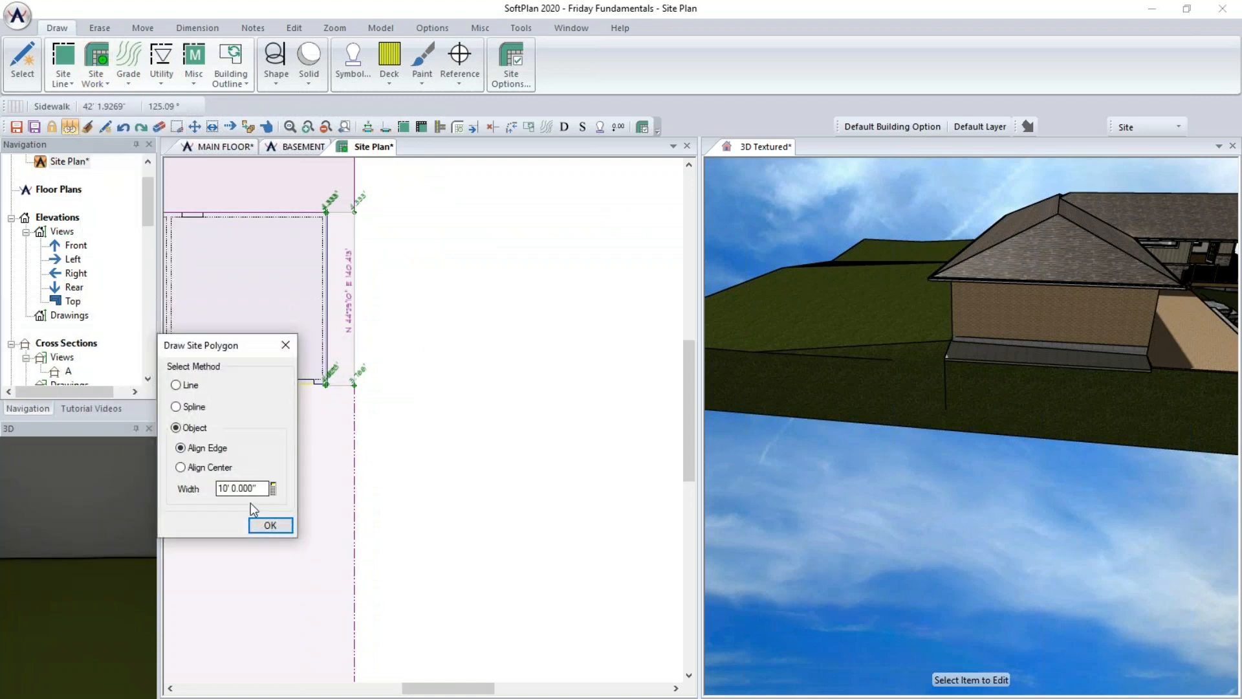
pyautogui.doubleClick(263, 489)
pyautogui.write('28')
pyautogui.press('Tab')
pyautogui.click(265, 525)
pyautogui.click(354, 386)
pyautogui.moveTo(362, 508); pyautogui.dragTo(490, 212, button='middle')
pyautogui.click(484, 446)
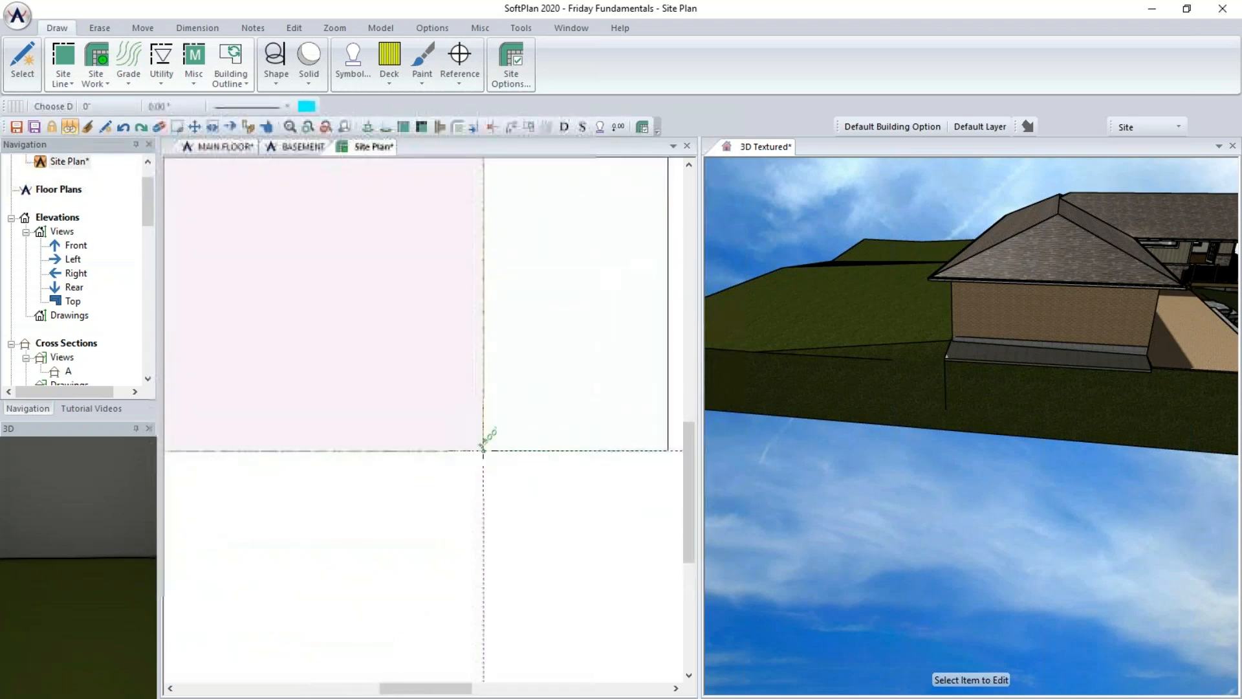
pyautogui.doubleClick(279, 422)
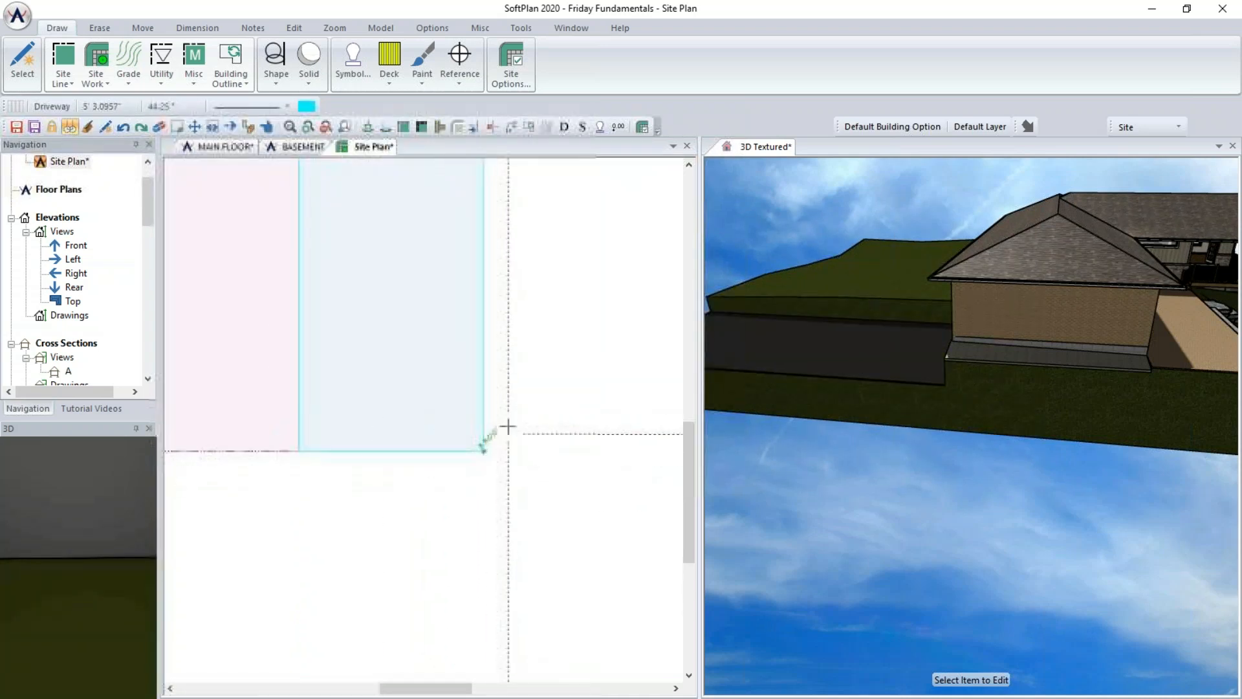
# - Fit the new driveway to the ground
pyautogui.click(264, 128)
pyautogui.click(380, 249)
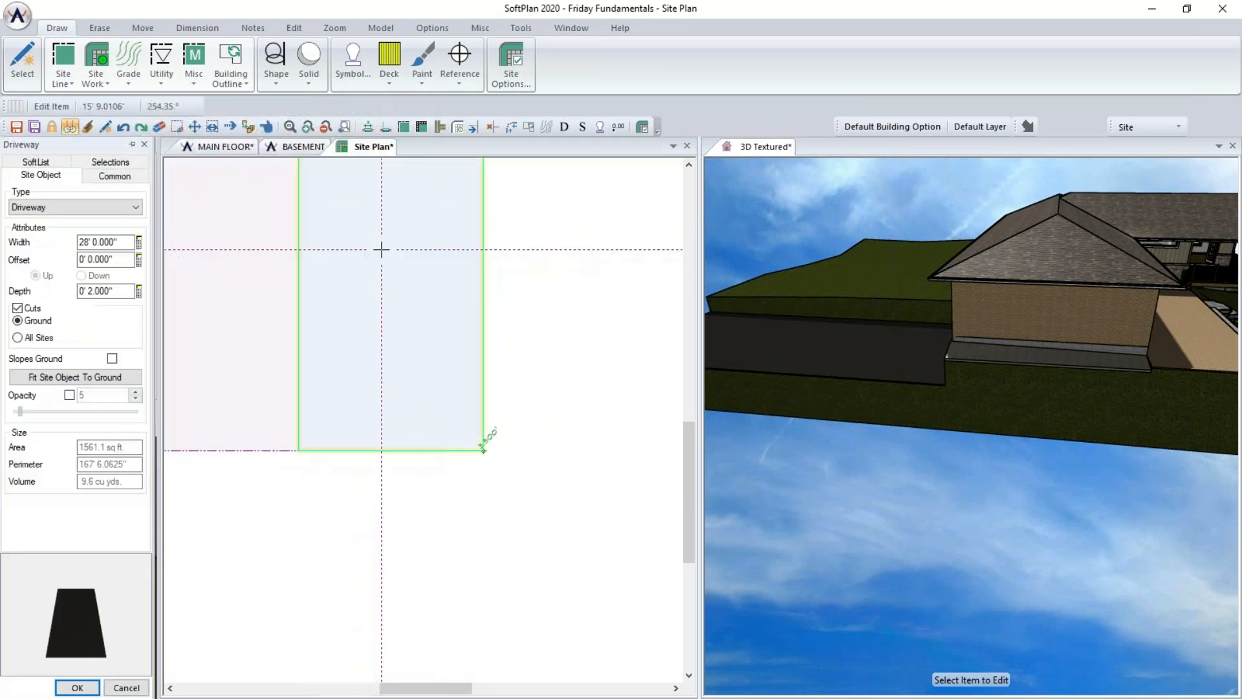
pyautogui.click(89, 382)
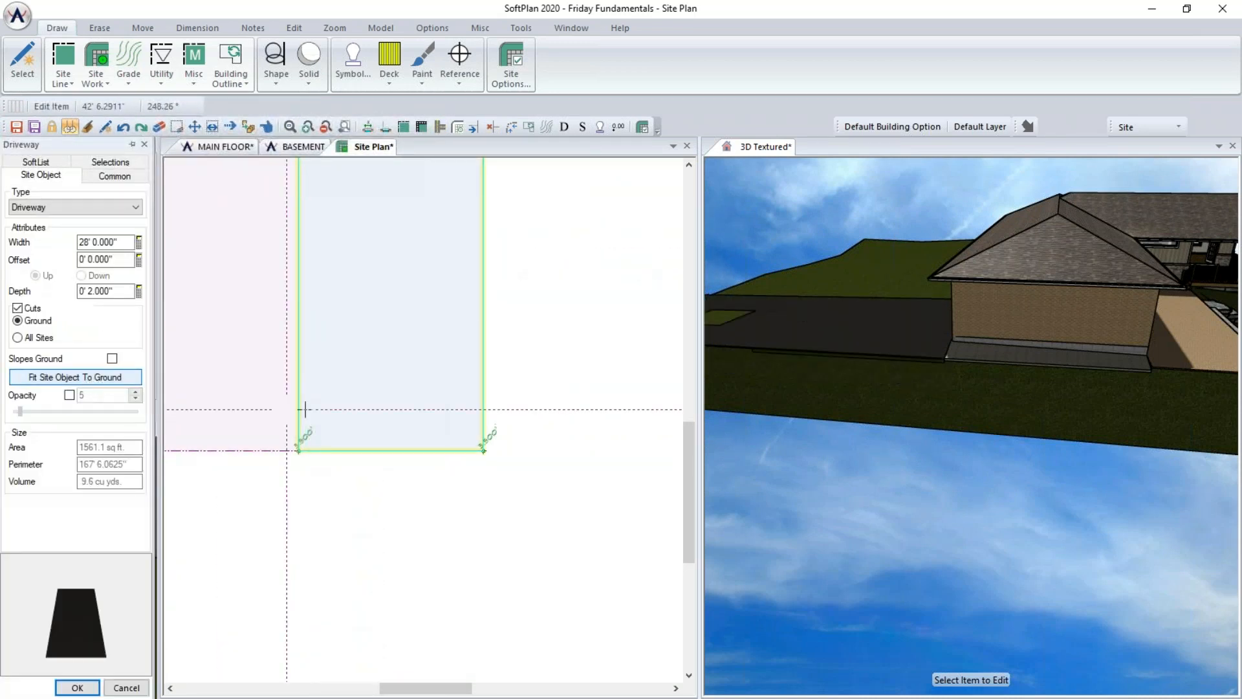
# - Set the property shot point at the sidewalk's lower corner to an elevation of 4.833' up
pyautogui.click(836, 374)
pyautogui.moveTo(859, 353); pyautogui.dragTo(940, 354, button='middle')
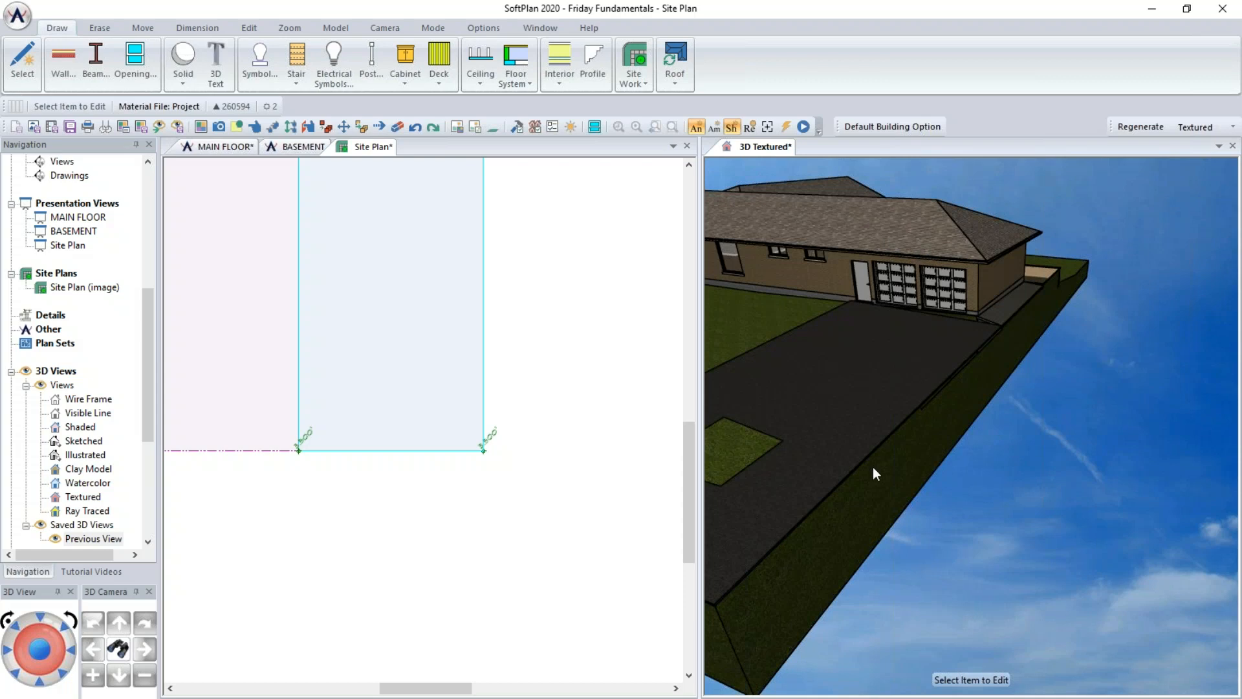
pyautogui.scroll(-1, 577, 280)
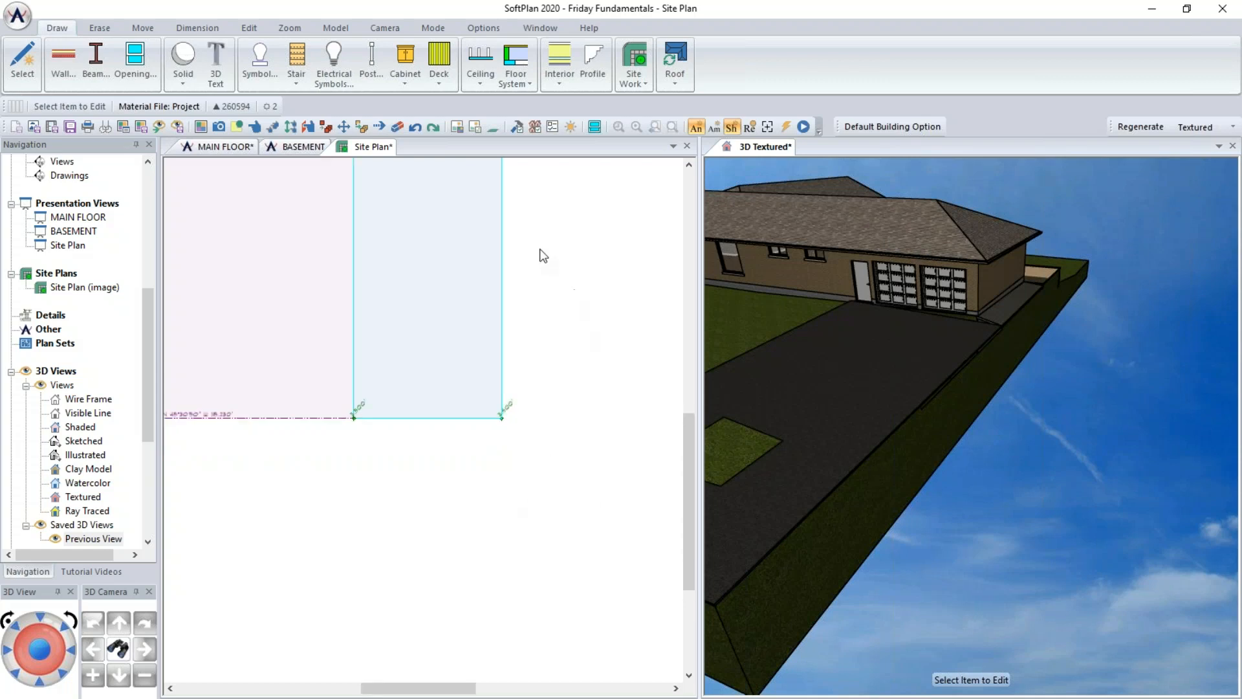
pyautogui.moveTo(573, 264); pyautogui.dragTo(557, 502, button='middle')
pyautogui.scroll(5, 500, 377)
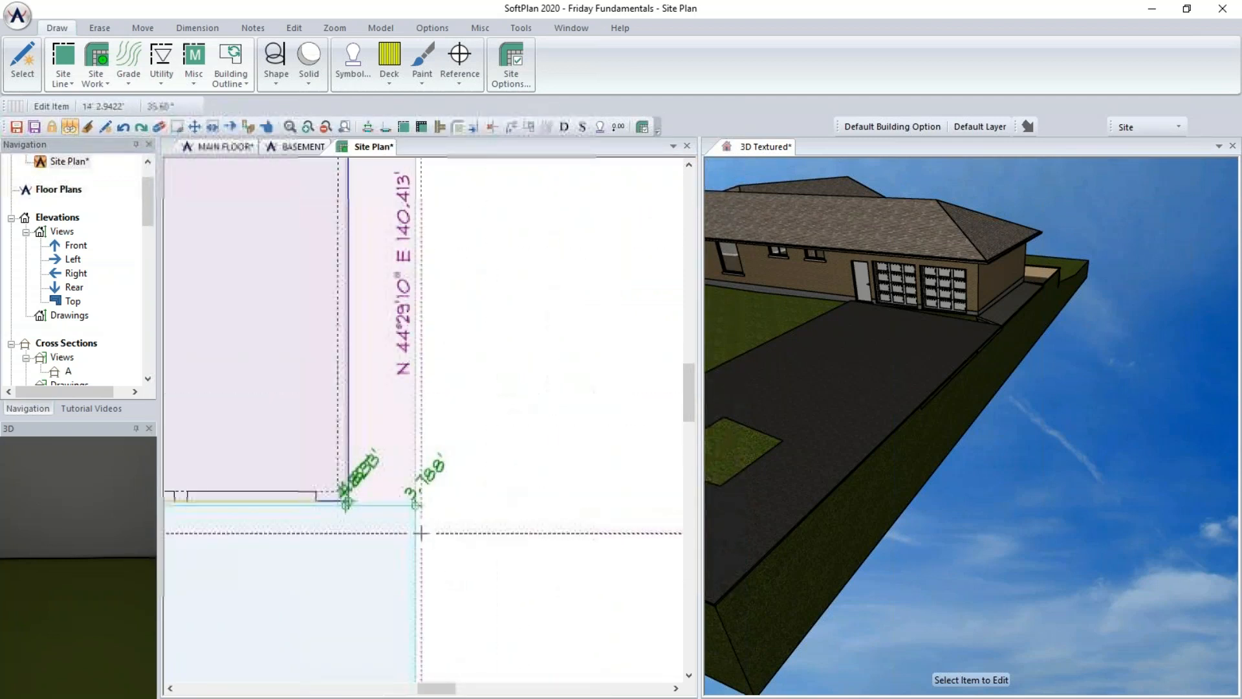
pyautogui.click(416, 505)
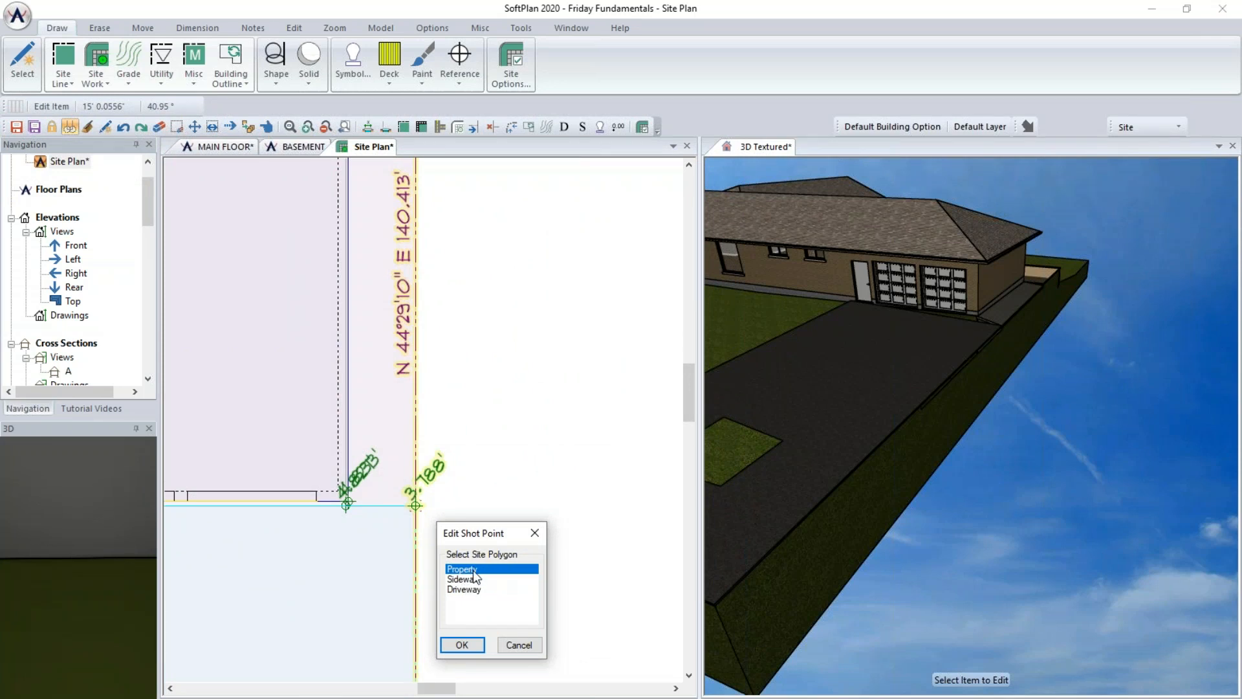
pyautogui.click(462, 644)
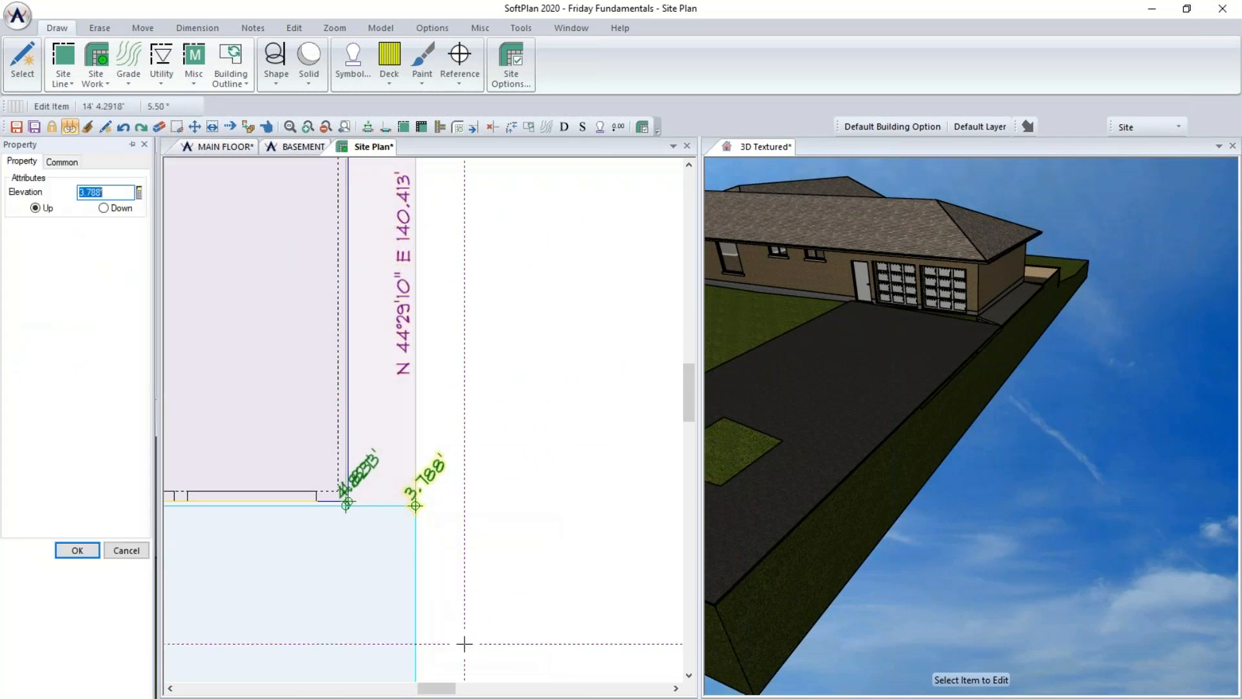
pyautogui.write('4.833')
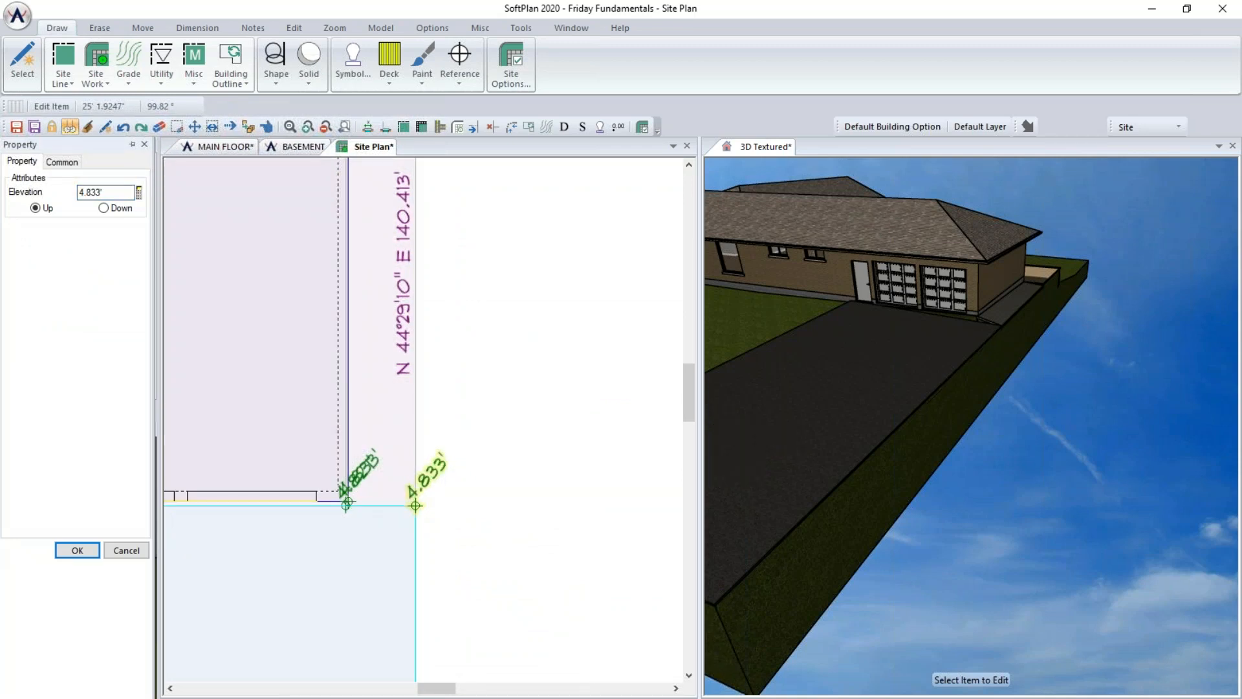
# - Set the property shot point at the sidewalk's upper corner to an elevation of 4'4"
pyautogui.scroll(4, 515, 355)
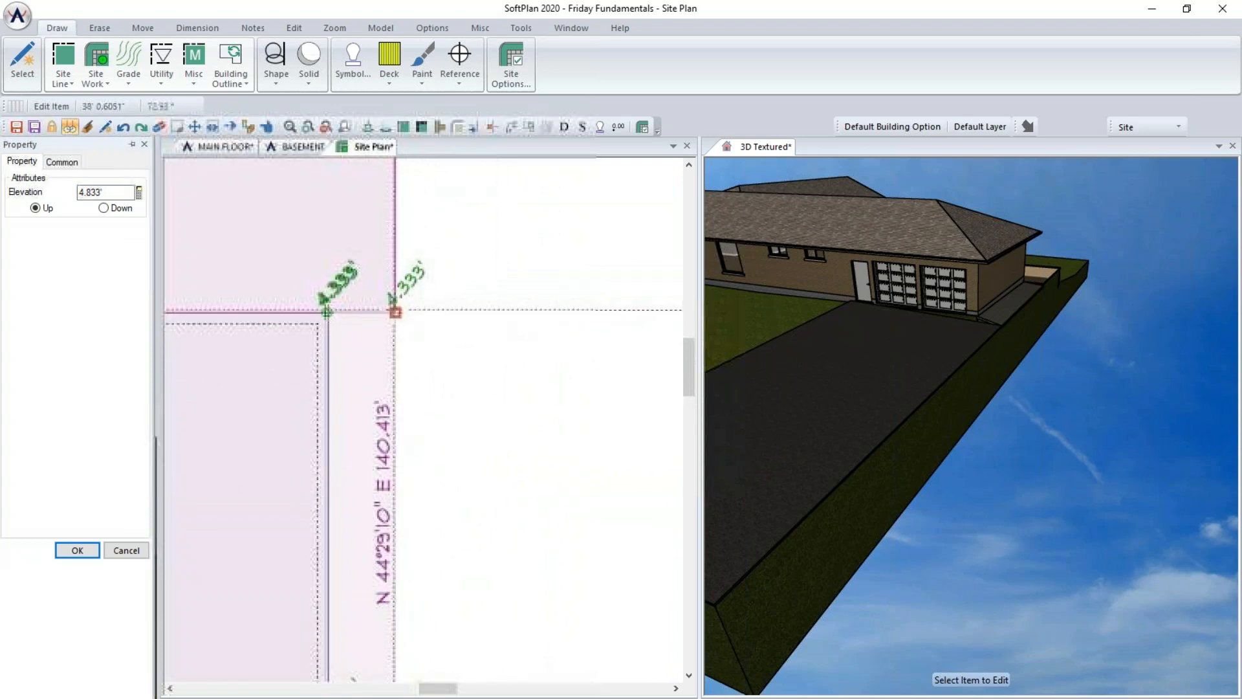
pyautogui.click(395, 313)
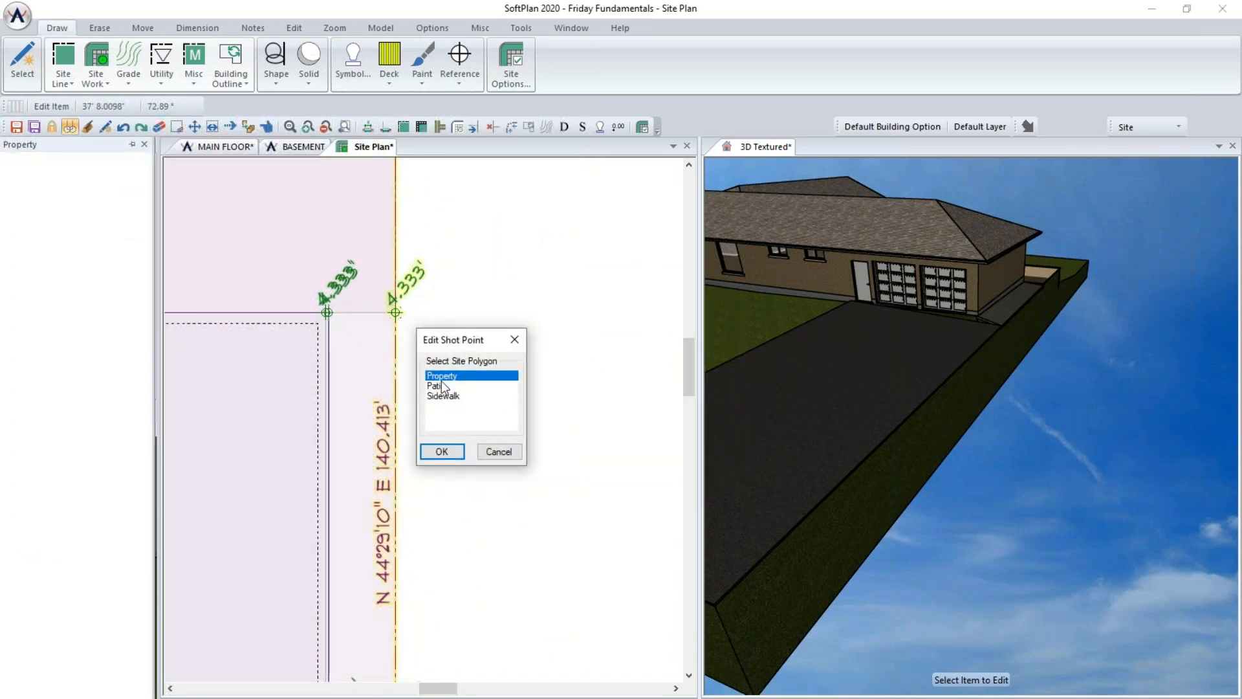
pyautogui.click(449, 455)
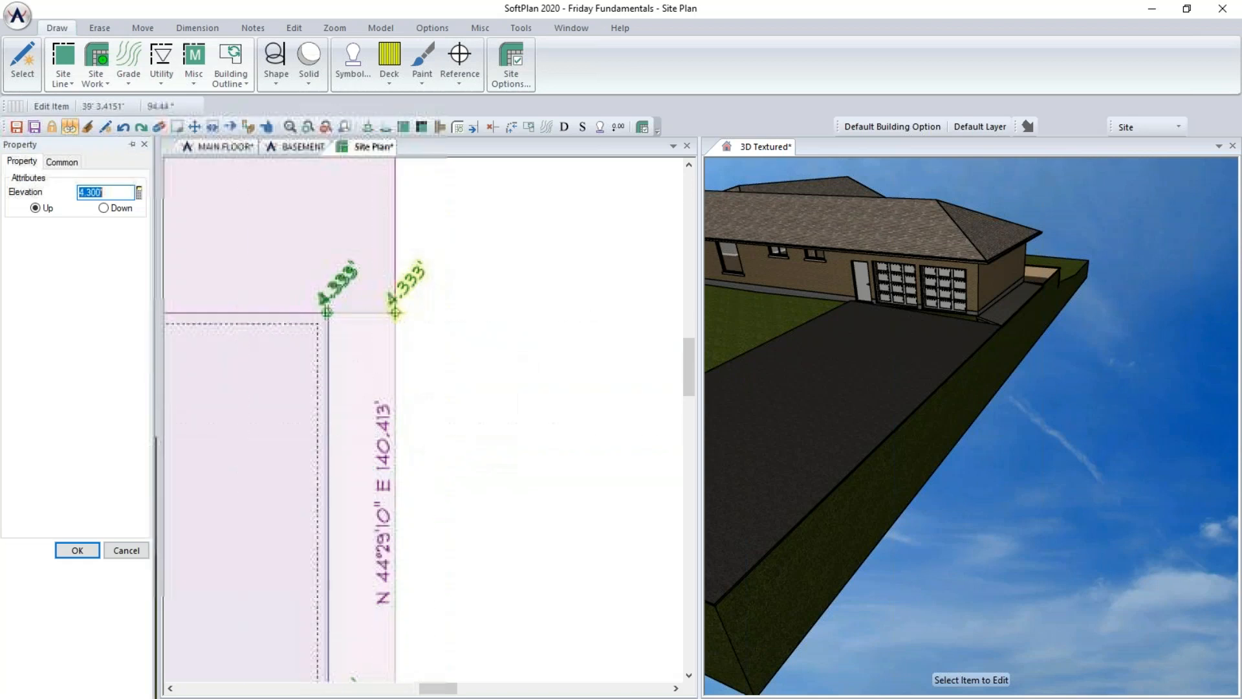
pyautogui.write("4'3")
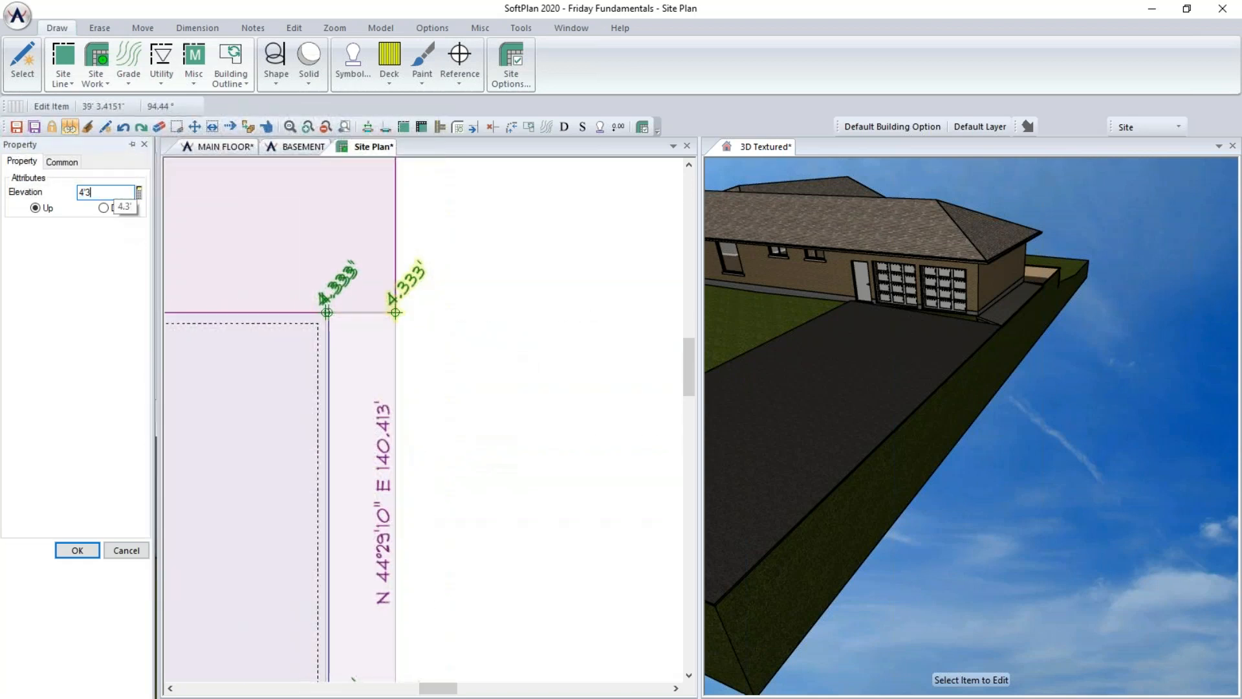
pyautogui.write('\'4"')
pyautogui.press('Return')
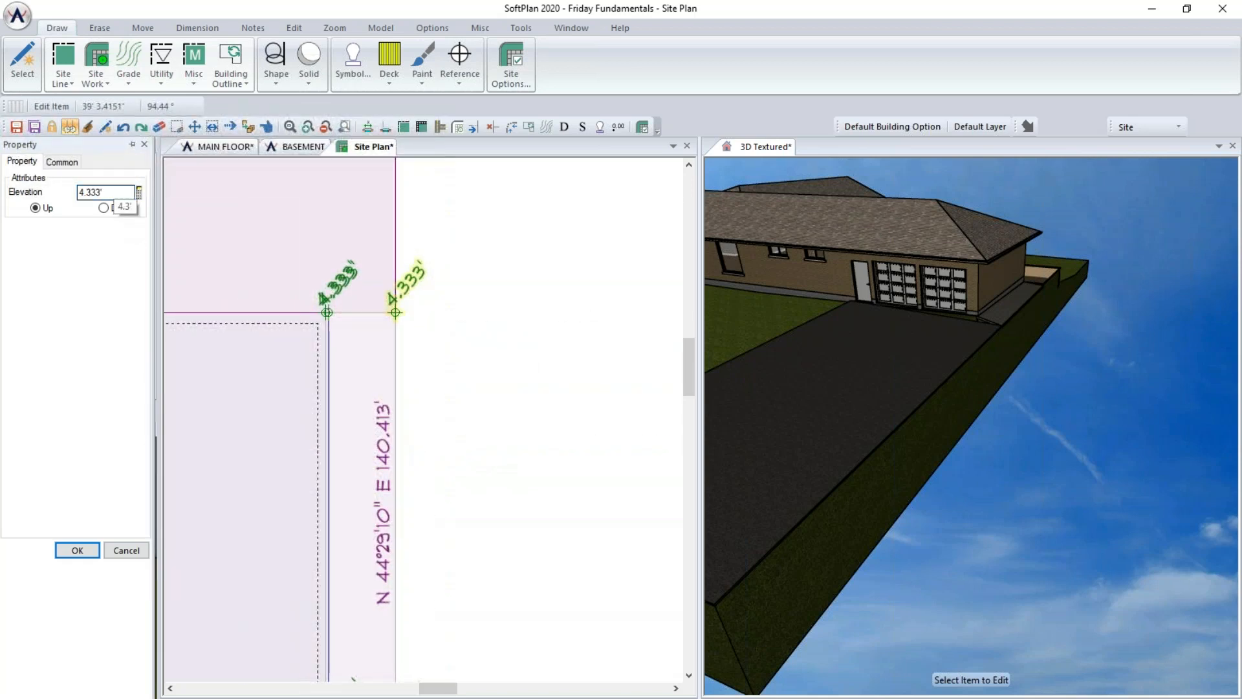
pyautogui.click(77, 551)
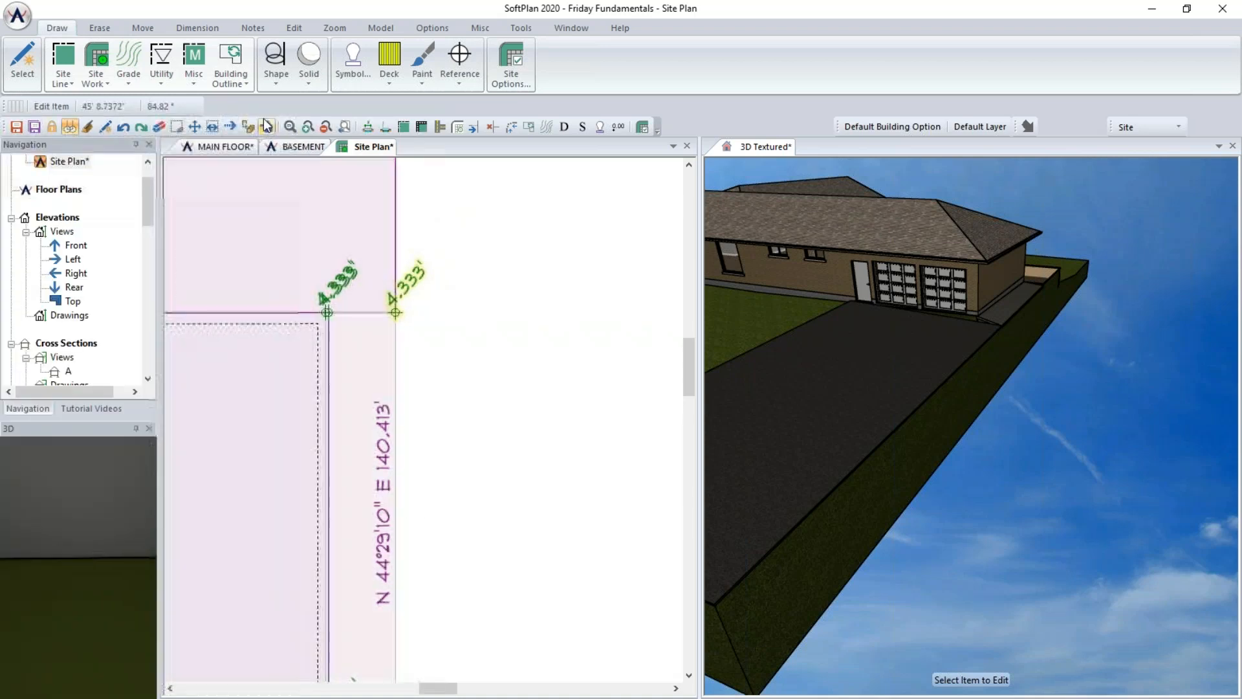
# - Refit the sidewalk and the driveway to the adjusted ground
pyautogui.click(363, 371)
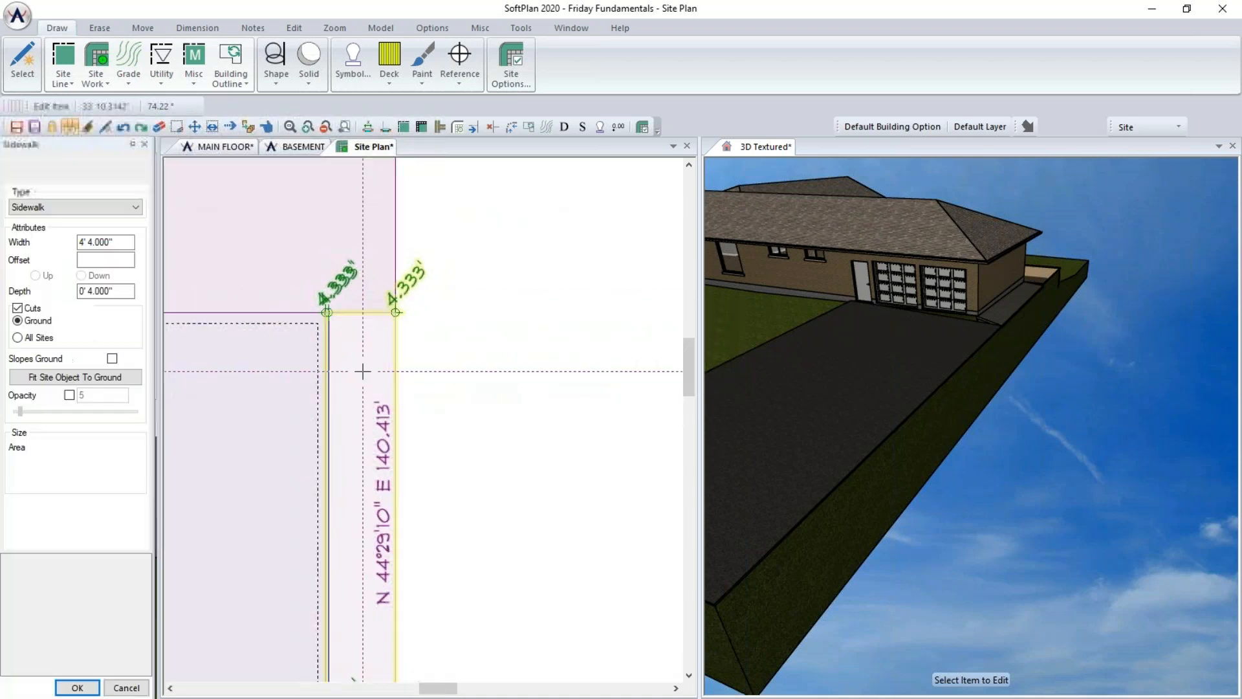
pyautogui.click(57, 383)
pyautogui.moveTo(393, 481); pyautogui.dragTo(489, 244, button='middle')
pyautogui.click(401, 610)
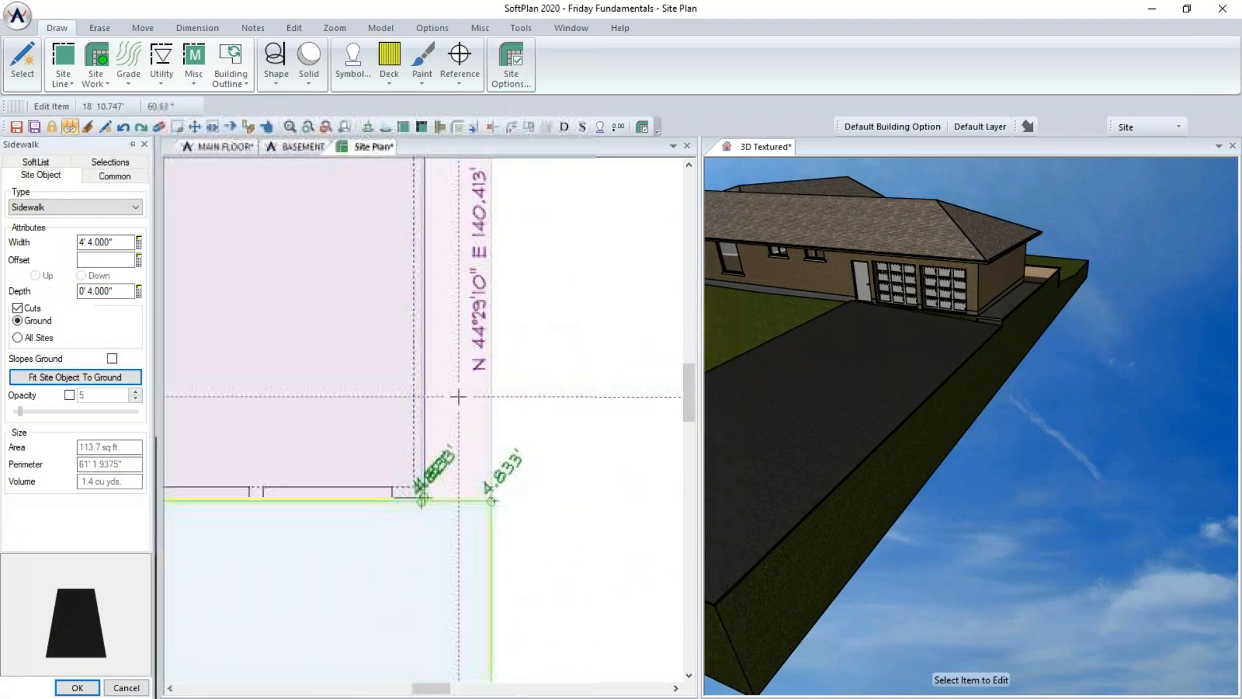
pyautogui.click(111, 379)
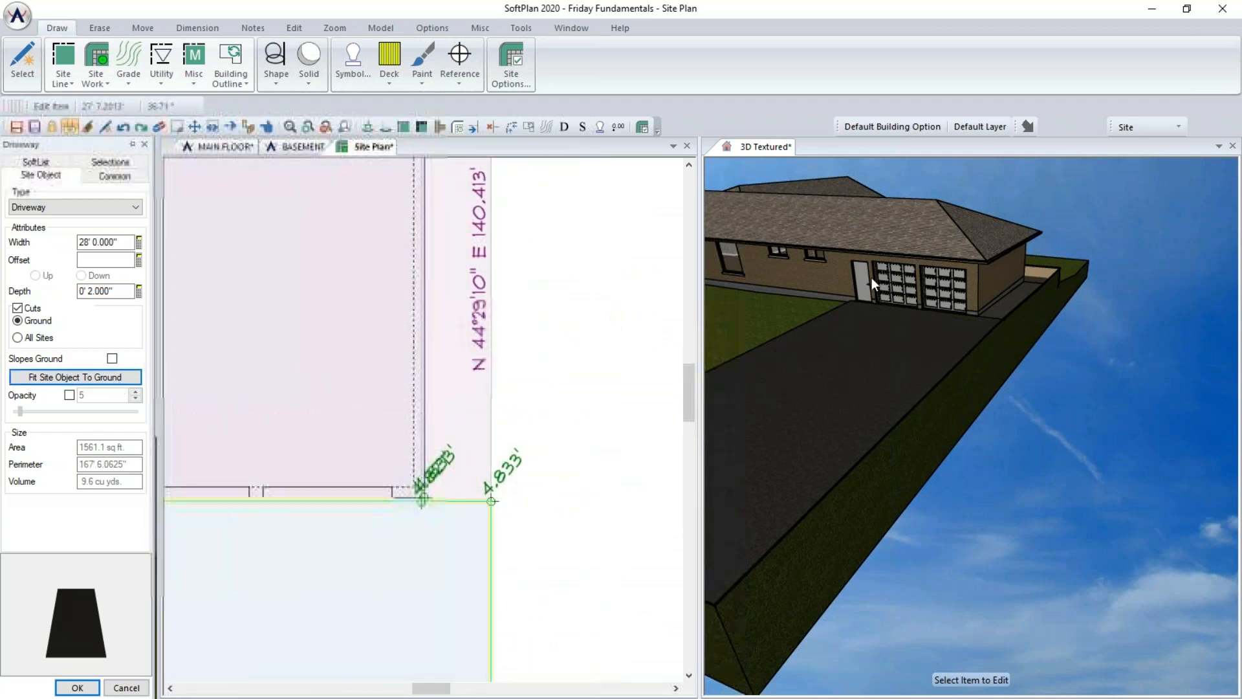
# - Orbit the 3D view to inspect the graded terrain, driveway, stone steps and patio
pyautogui.moveTo(908, 403); pyautogui.dragTo(949, 488, button='middle')
pyautogui.moveTo(1019, 363); pyautogui.dragTo(709, 406, button='middle')
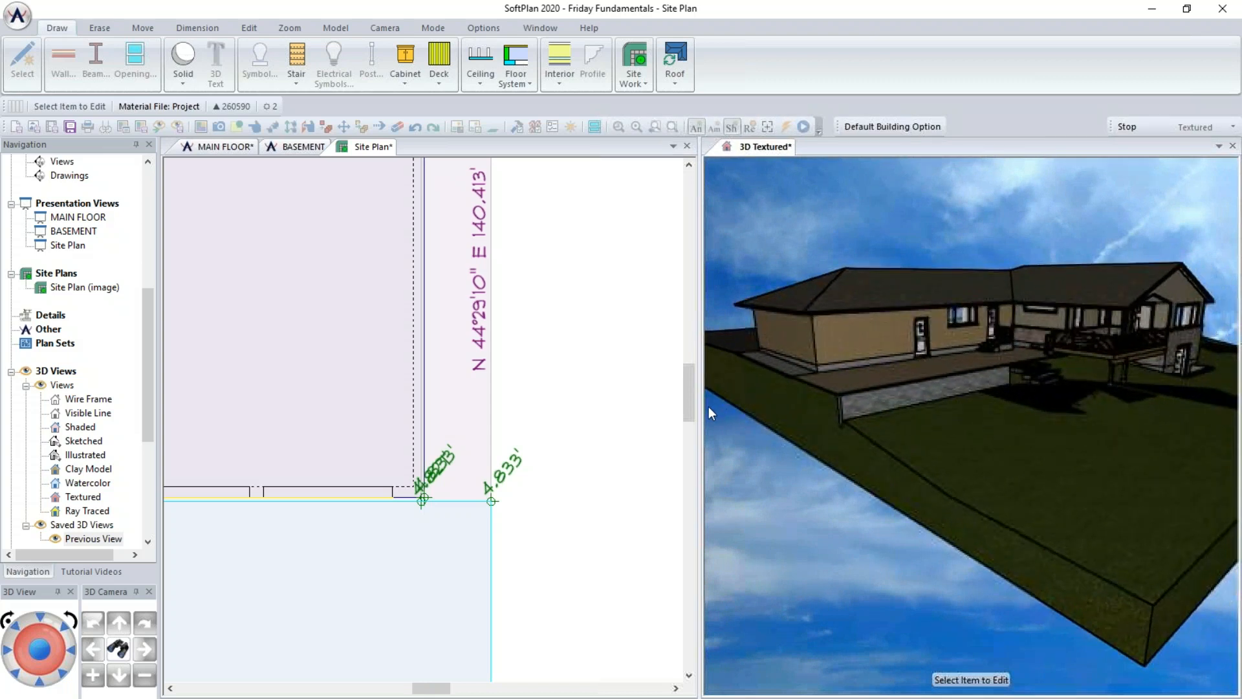
pyautogui.moveTo(986, 376); pyautogui.dragTo(1004, 452, button='middle')
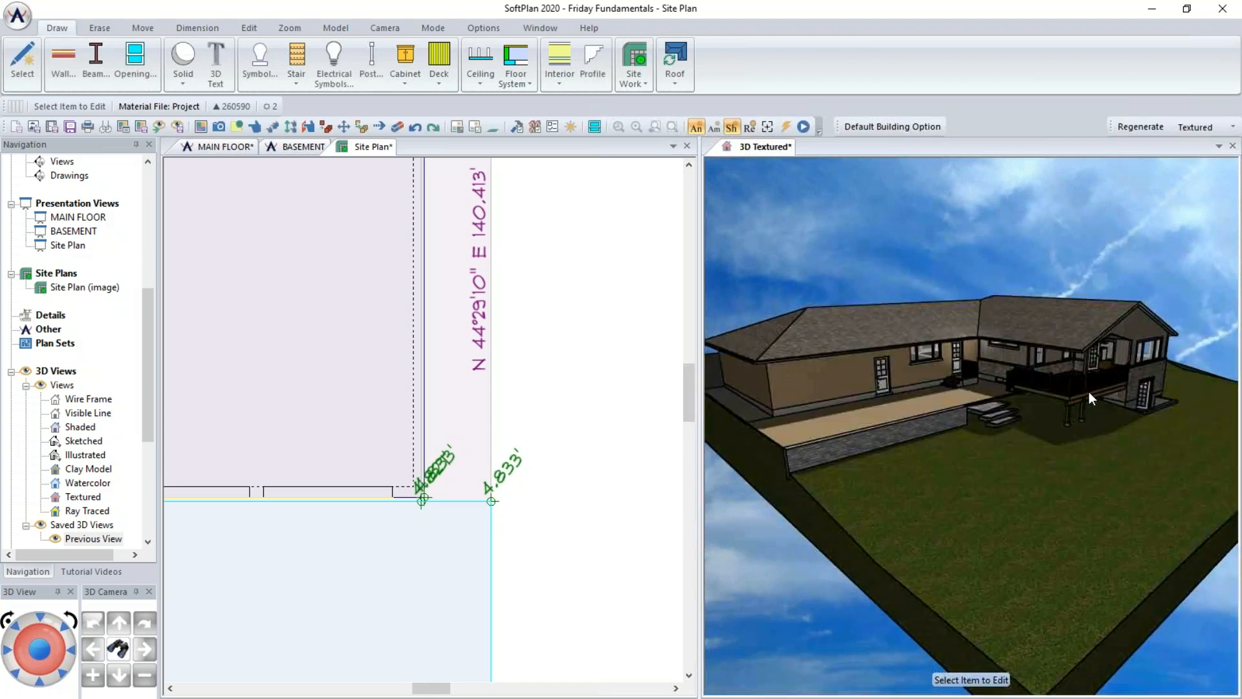
pyautogui.scroll(5, 1089, 391)
pyautogui.moveTo(1089, 391); pyautogui.dragTo(994, 429, button='middle')
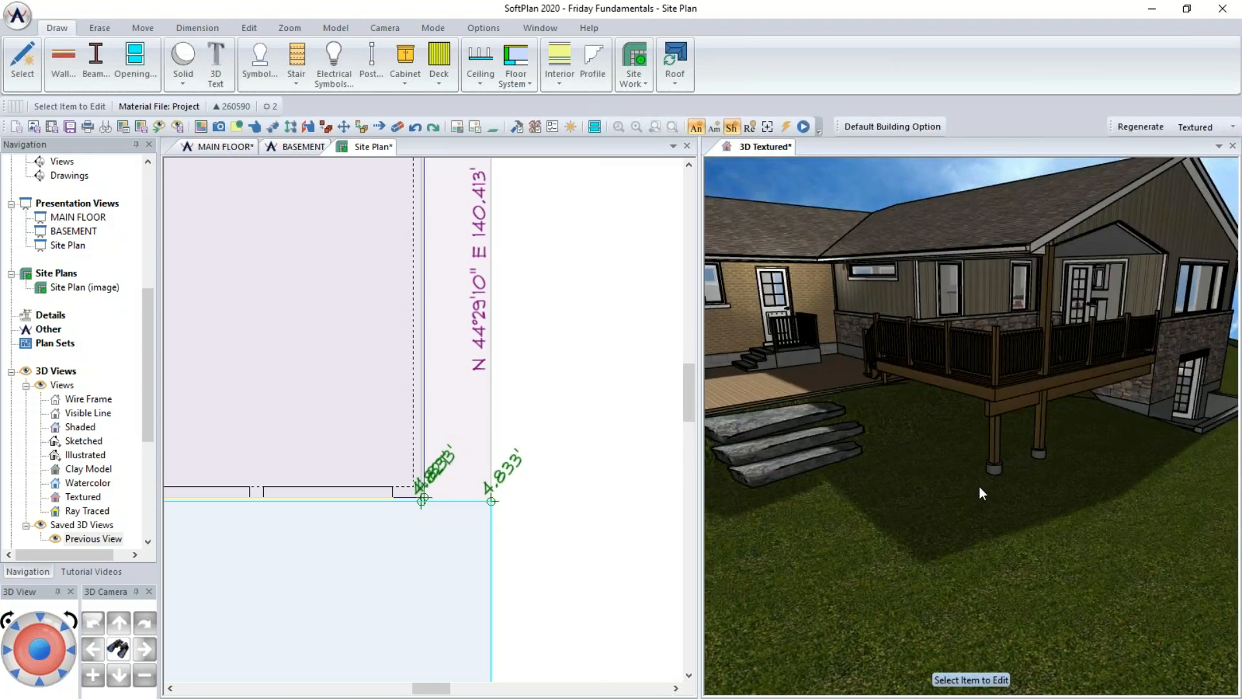
pyautogui.scroll(-3, 588, 312)
pyautogui.click(403, 413)
pyautogui.moveTo(407, 303); pyautogui.dragTo(470, 532, button='middle')
pyautogui.scroll(1, 343, 330)
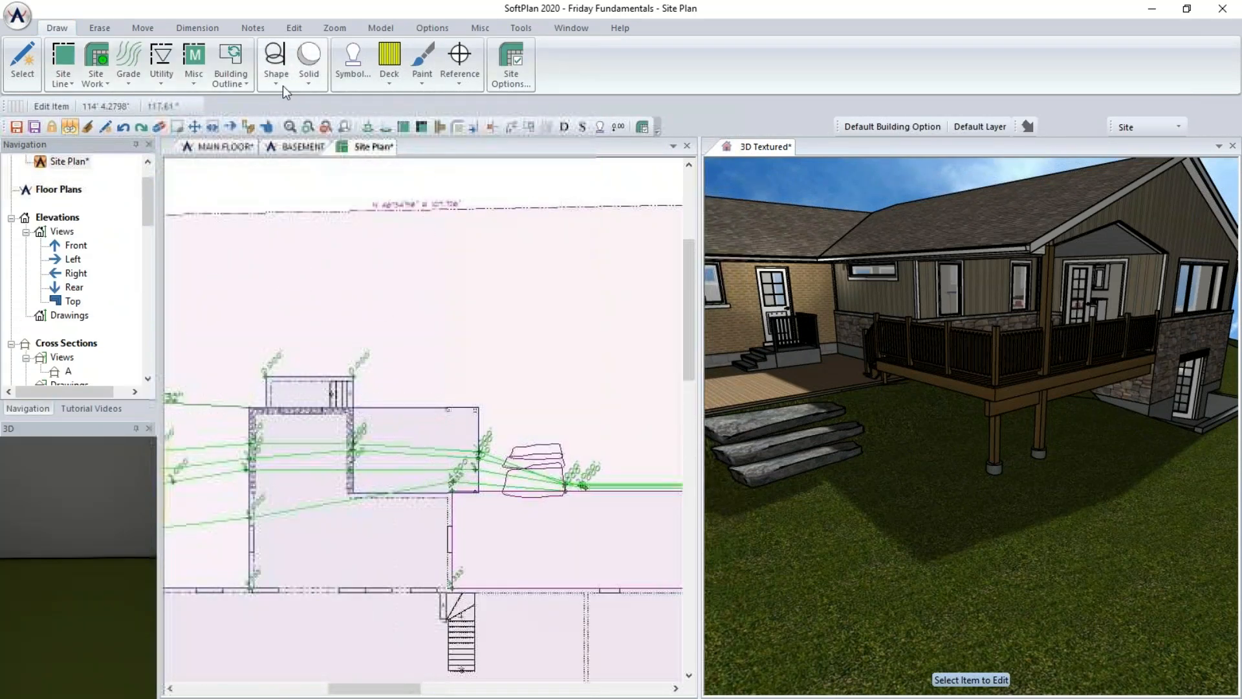
# - Draw a Misc A site polygon by line outlining the rectangular area next to the house corner
pyautogui.click(194, 53)
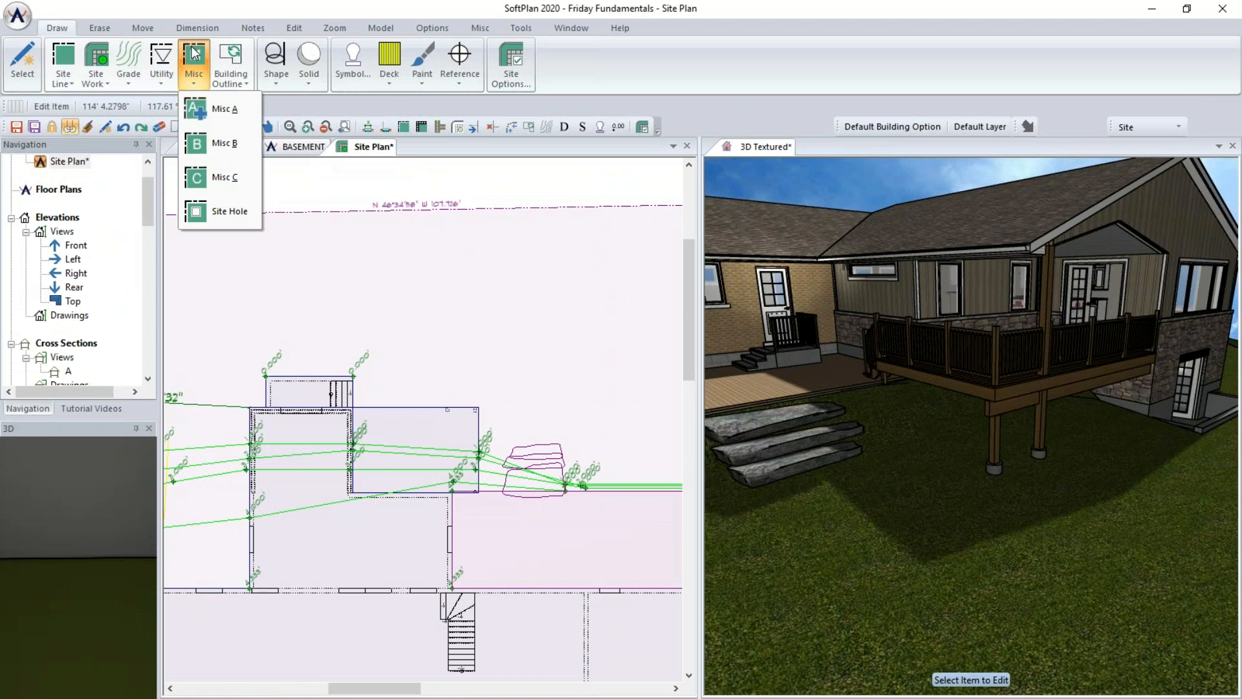
pyautogui.click(205, 110)
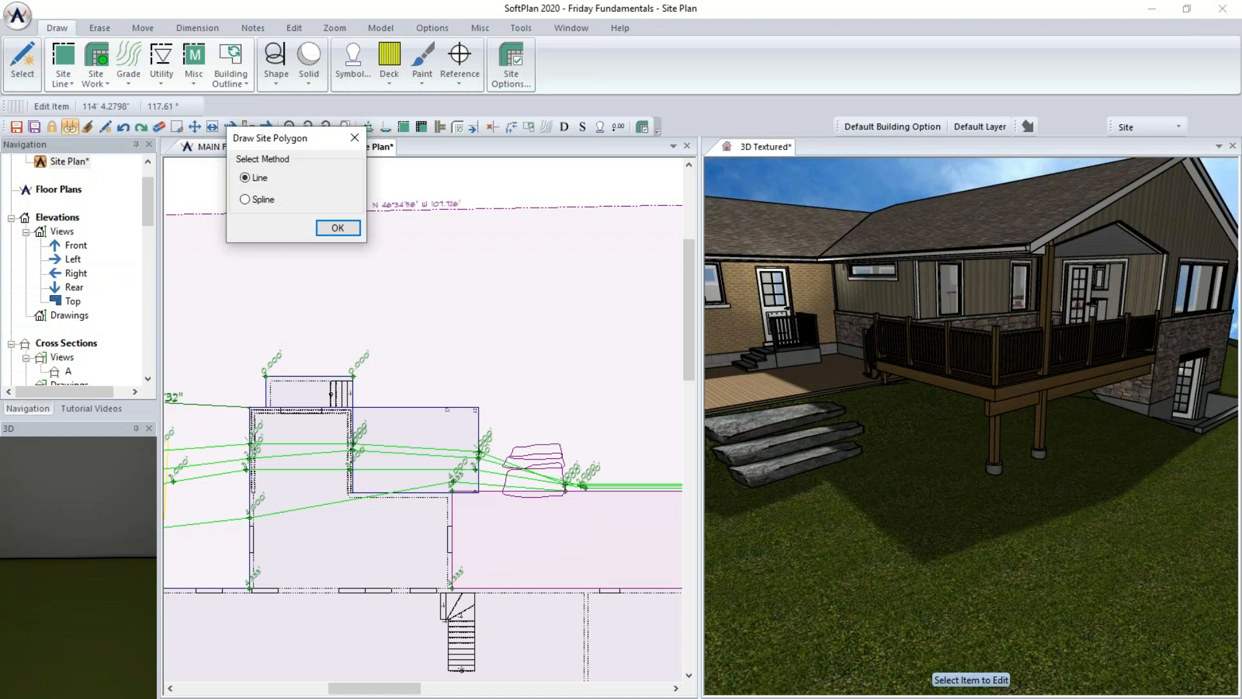
pyautogui.click(337, 229)
pyautogui.scroll(3, 416, 416)
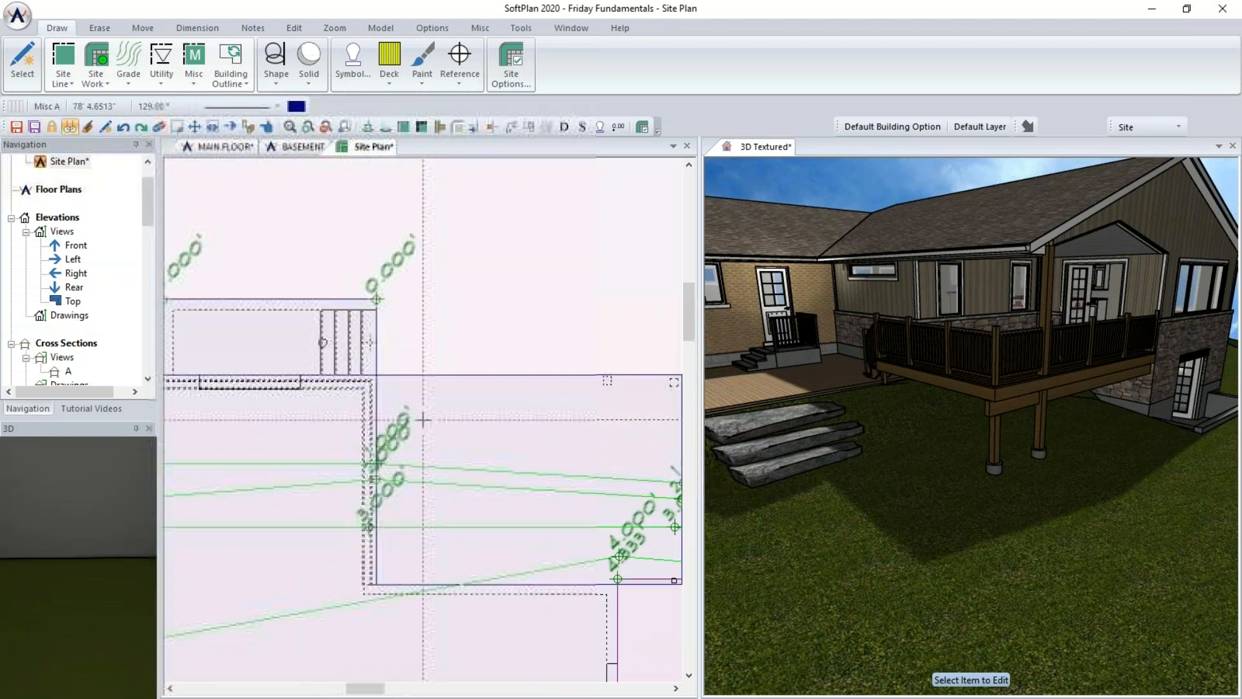
pyautogui.click(375, 375)
pyautogui.moveTo(607, 371); pyautogui.dragTo(441, 358, button='middle')
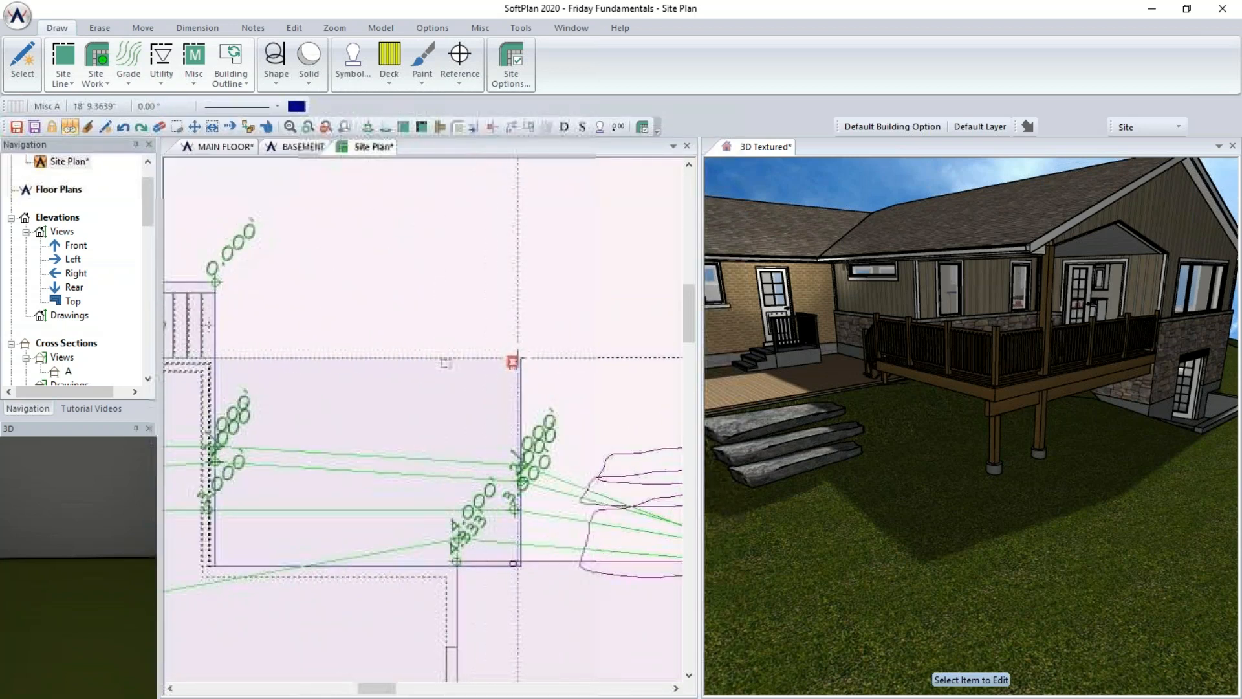
pyautogui.click(521, 358)
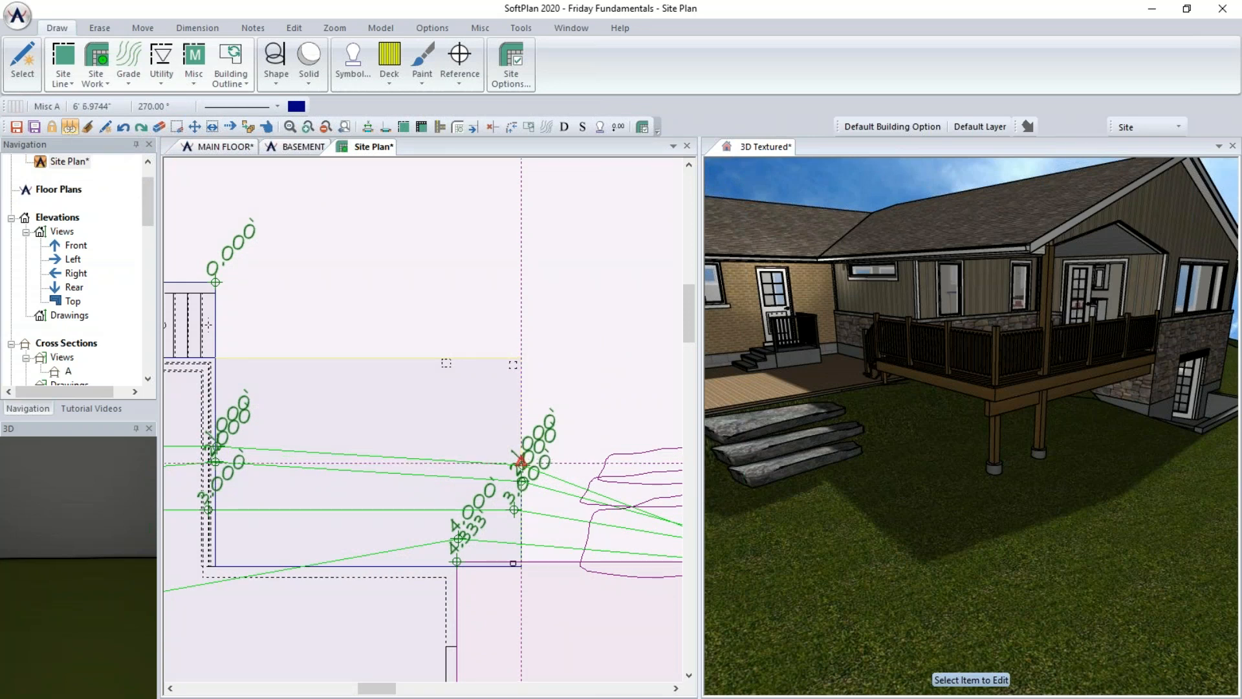
pyautogui.click(522, 481)
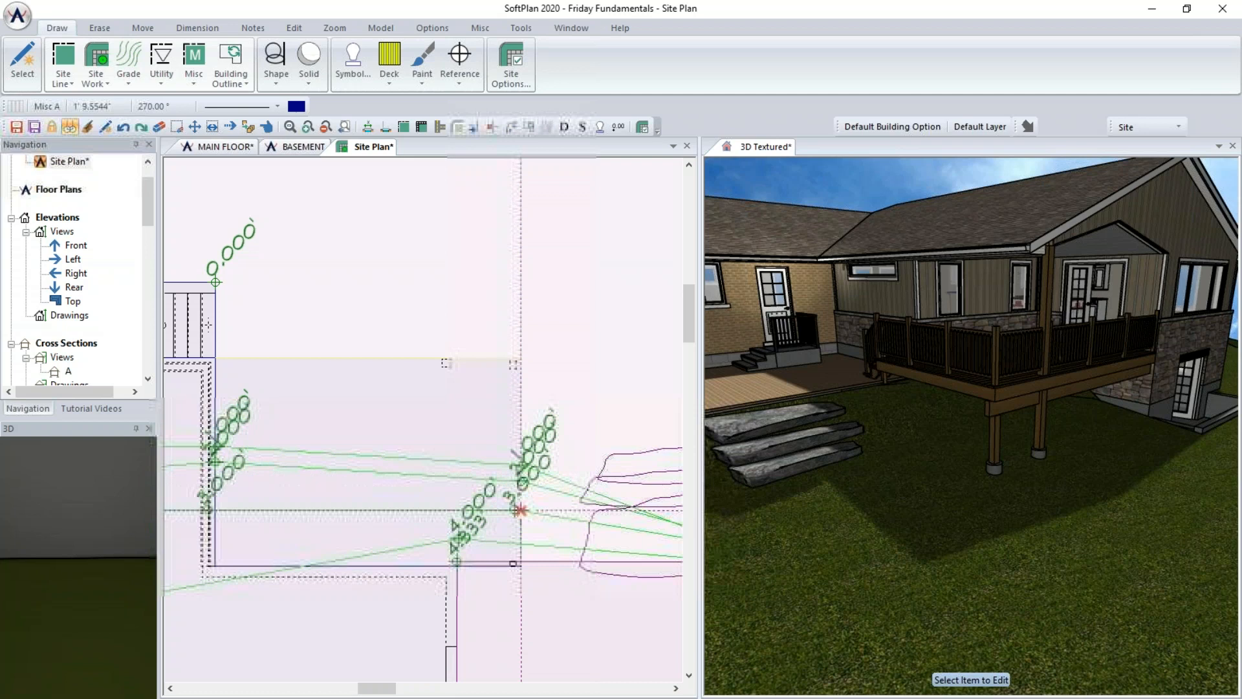
pyautogui.click(521, 566)
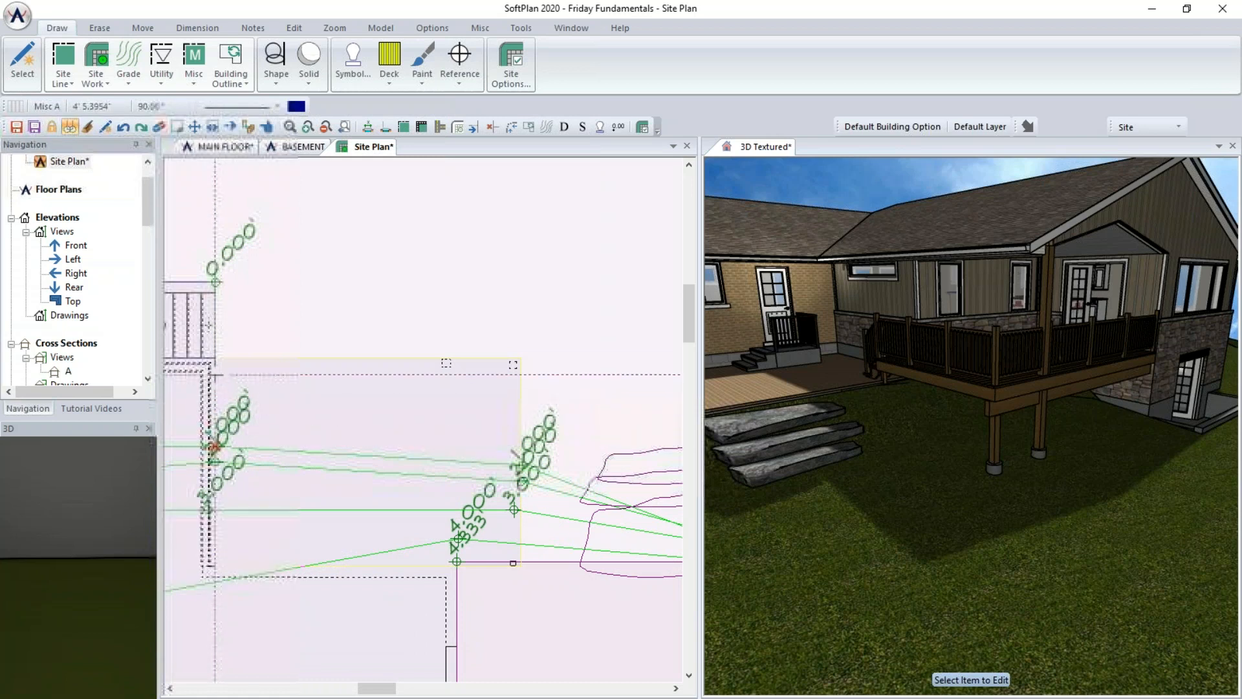
pyautogui.click(216, 357)
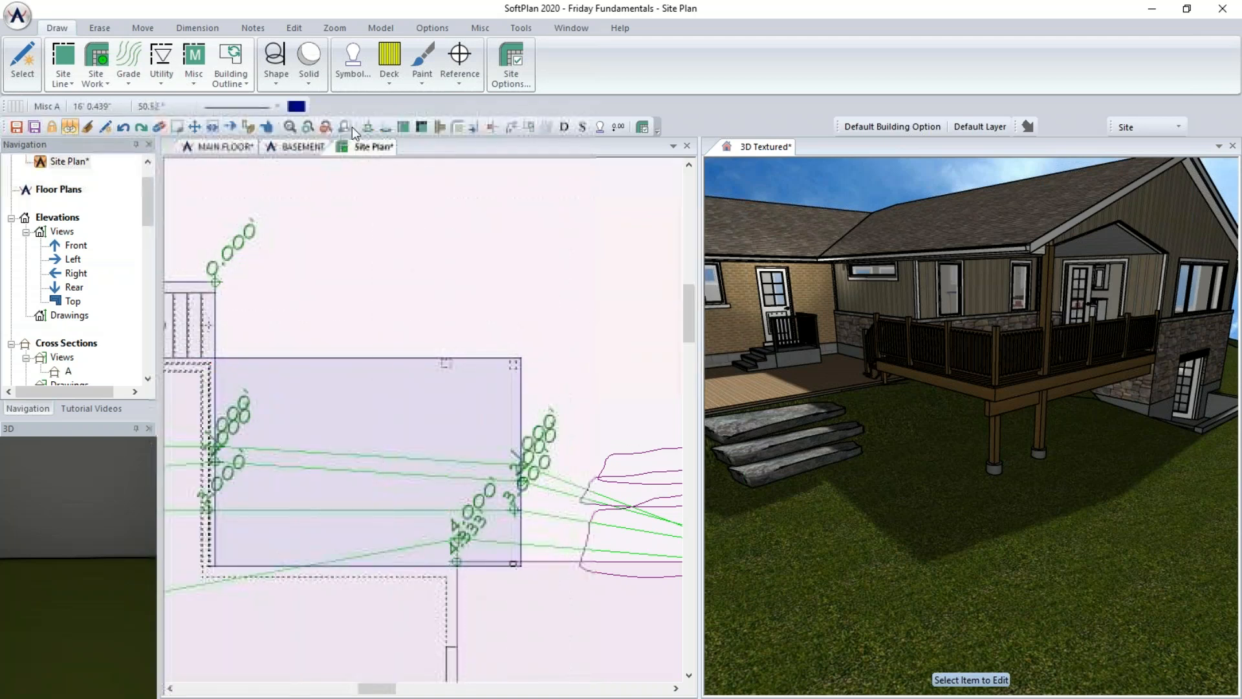
# - Turn on Cuts with the Ground option for the Misc A site polygon
pyautogui.rightClick(343, 427)
pyautogui.moveTo(414, 456)
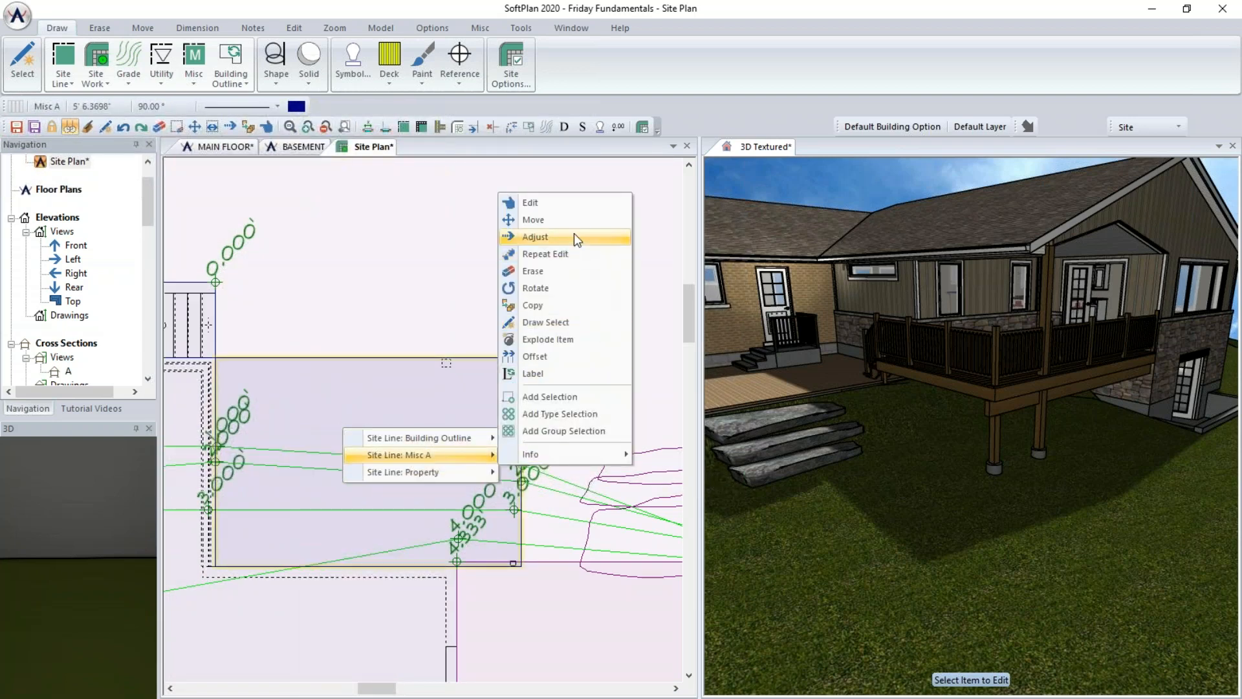
pyautogui.click(561, 204)
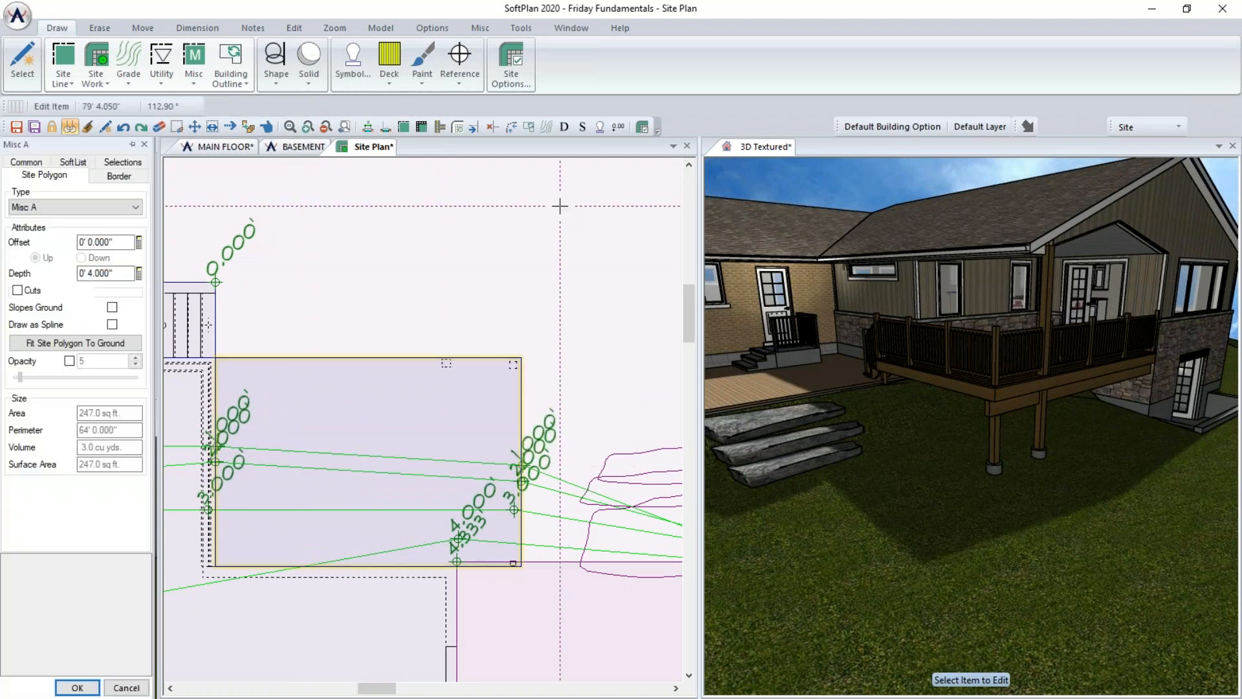
pyautogui.click(17, 291)
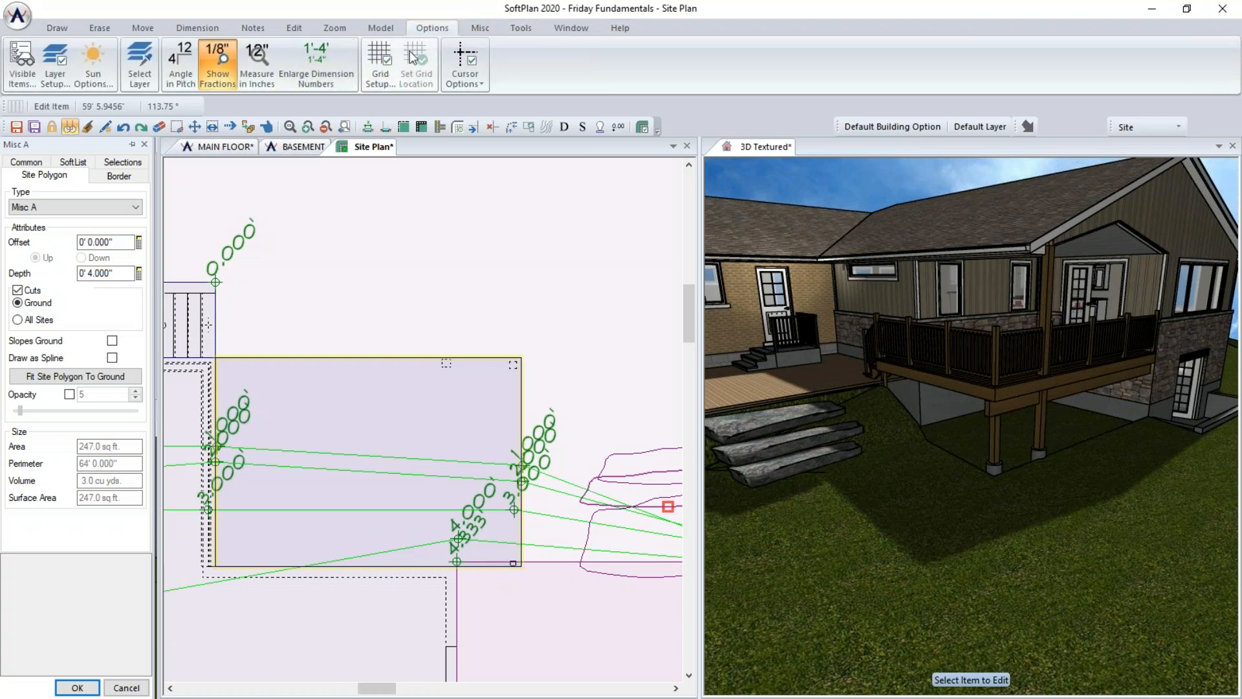
# - Enable 3D display of the Misc A site material in the material texture settings
pyautogui.click(784, 149)
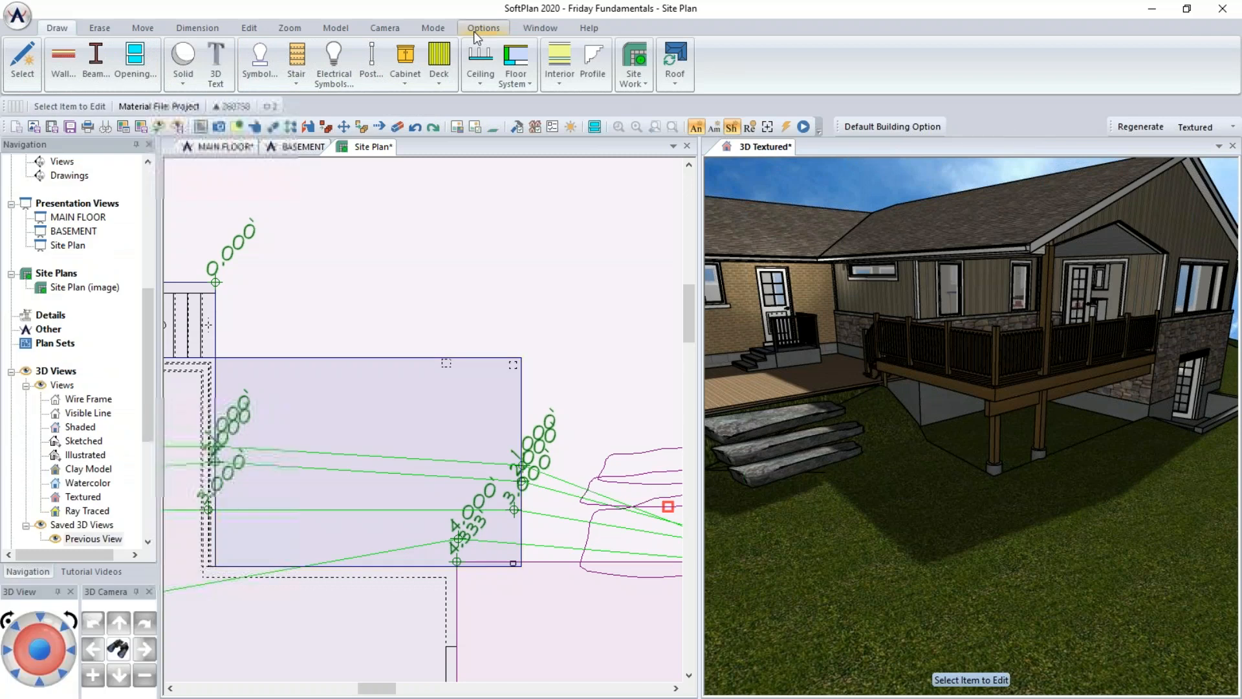
pyautogui.click(479, 29)
pyautogui.click(263, 67)
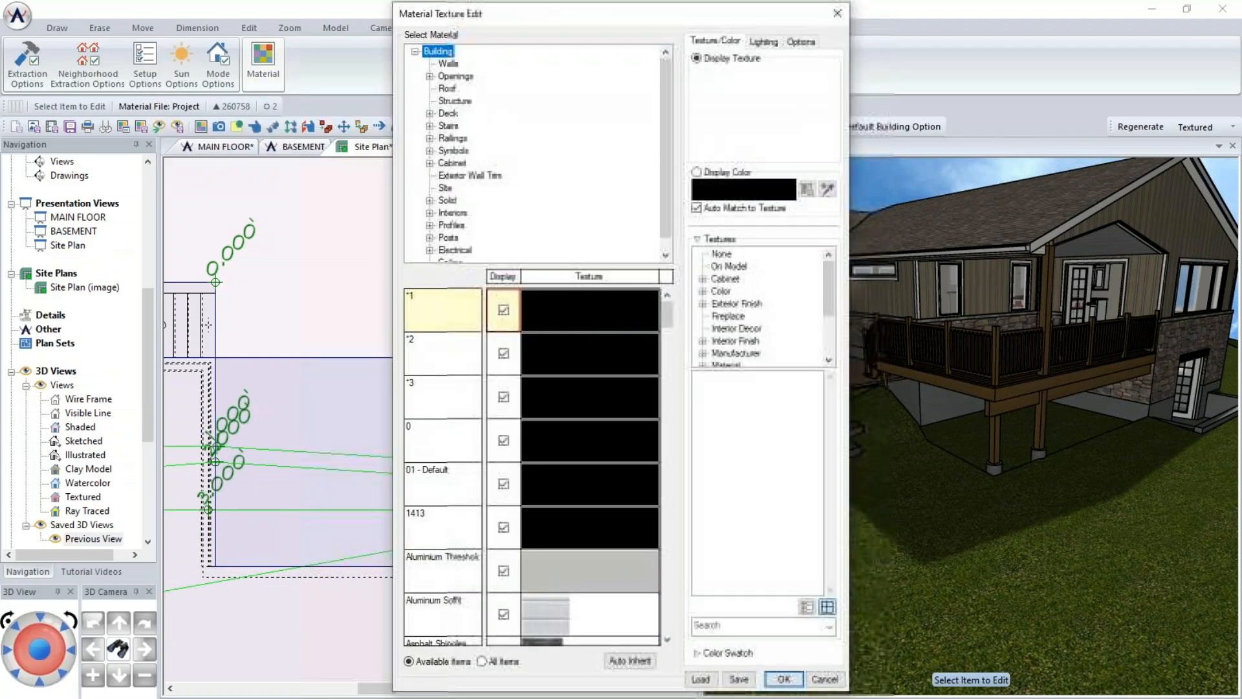
pyautogui.click(446, 188)
pyautogui.click(496, 403)
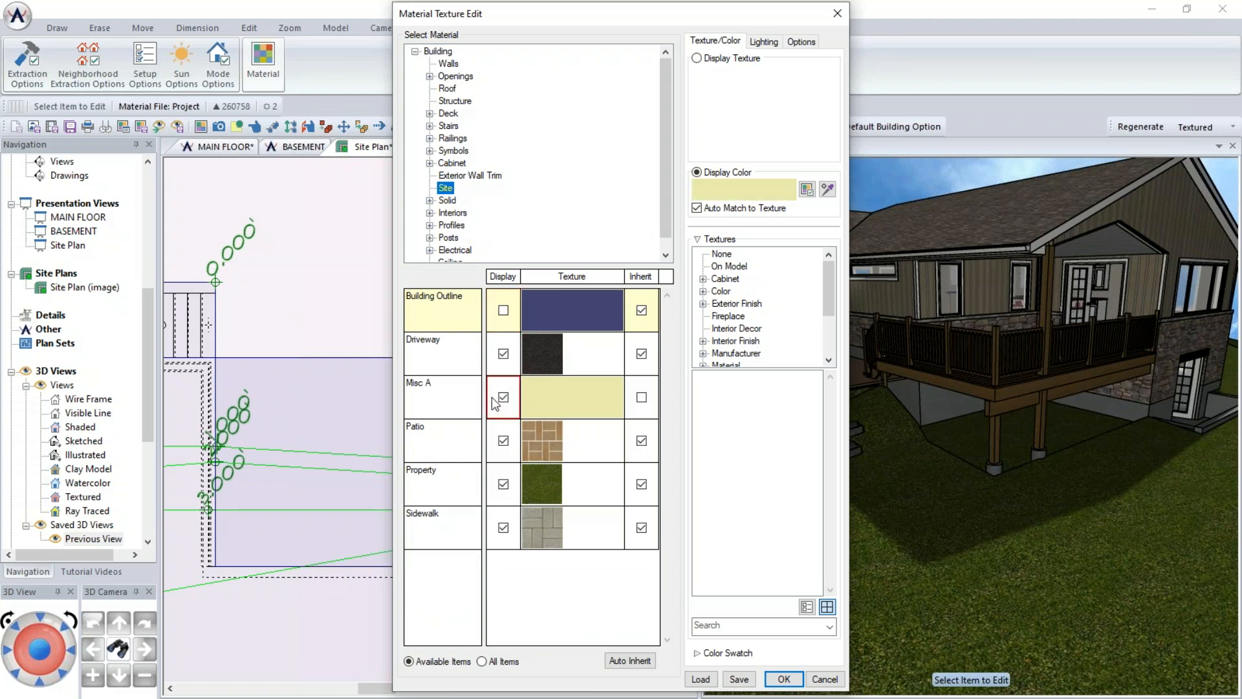
pyautogui.click(784, 679)
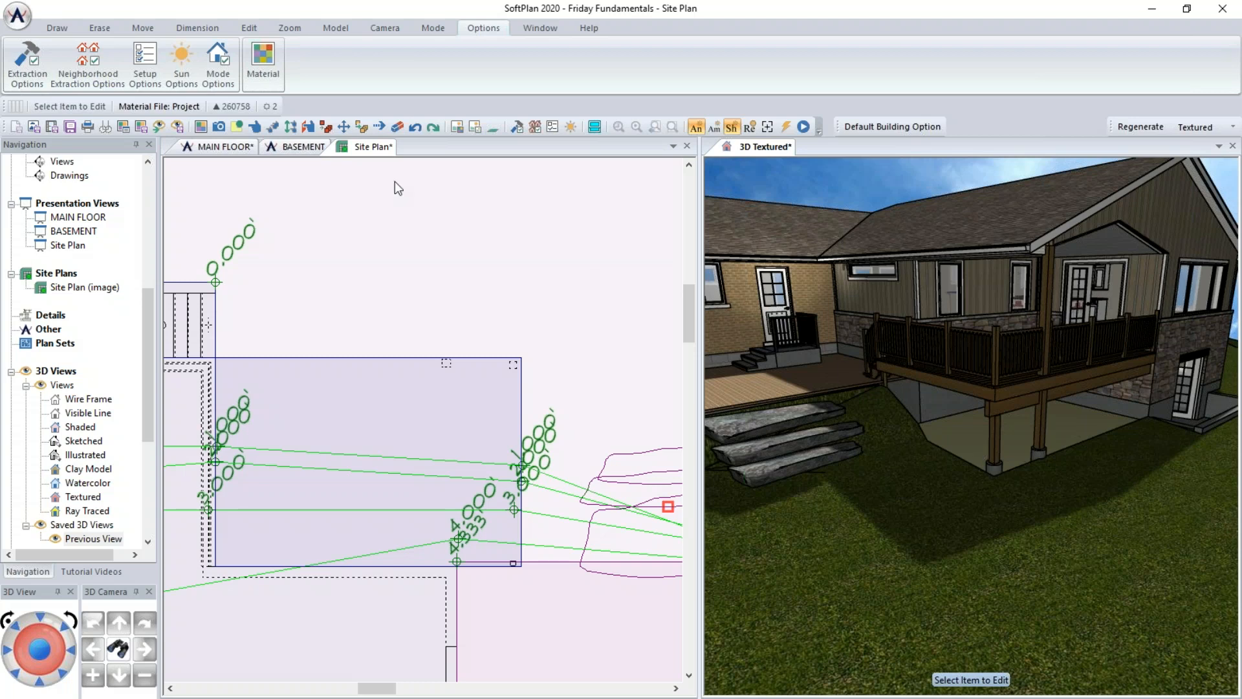
# - Set the Misc A polygon's depth to 1'0" and fit it to the ground
pyautogui.click(969, 443)
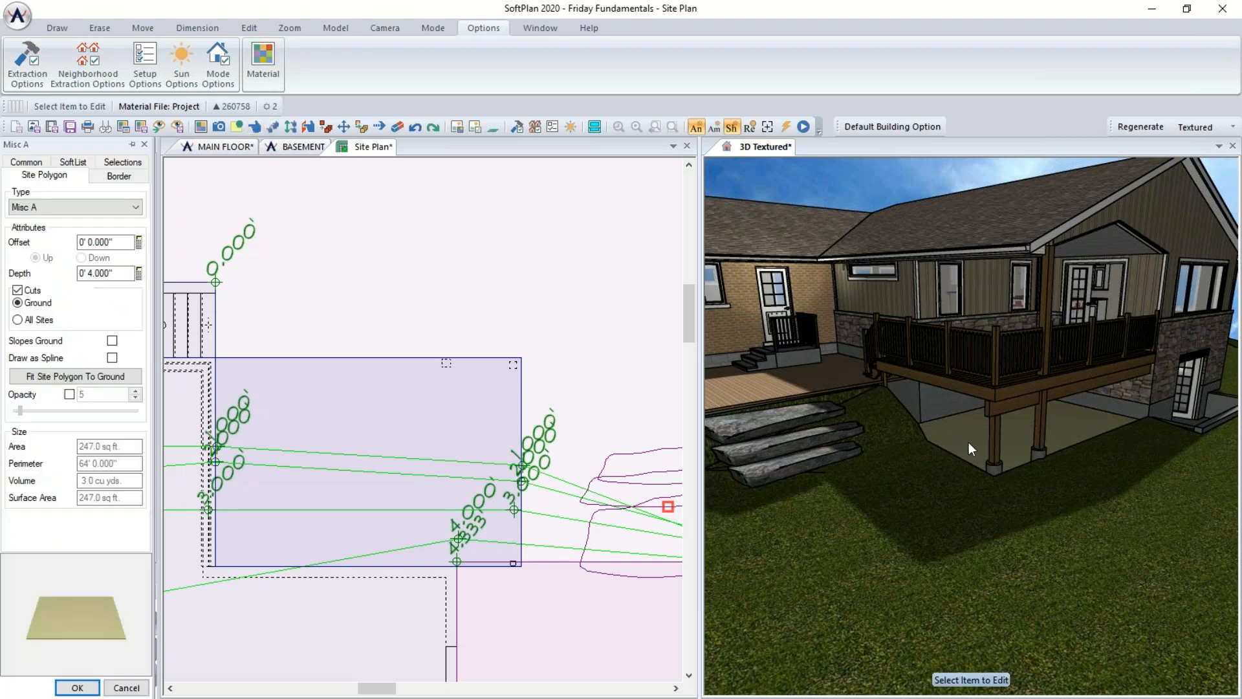
pyautogui.click(57, 378)
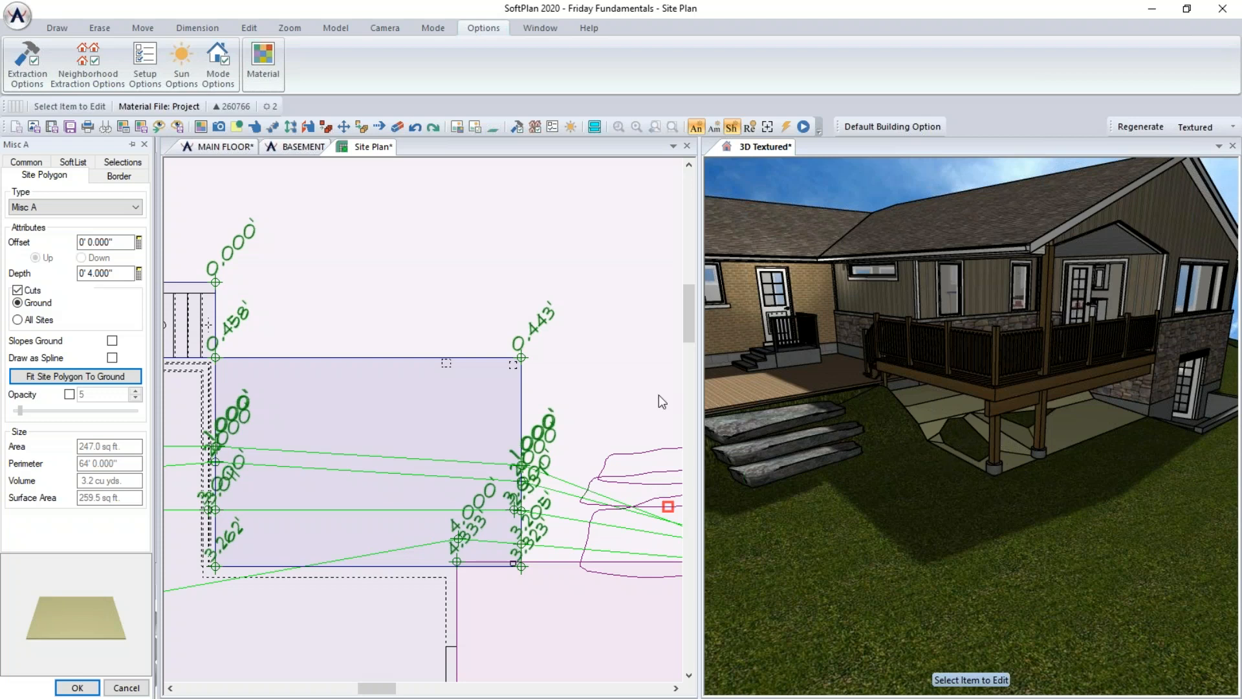
pyautogui.click(119, 272)
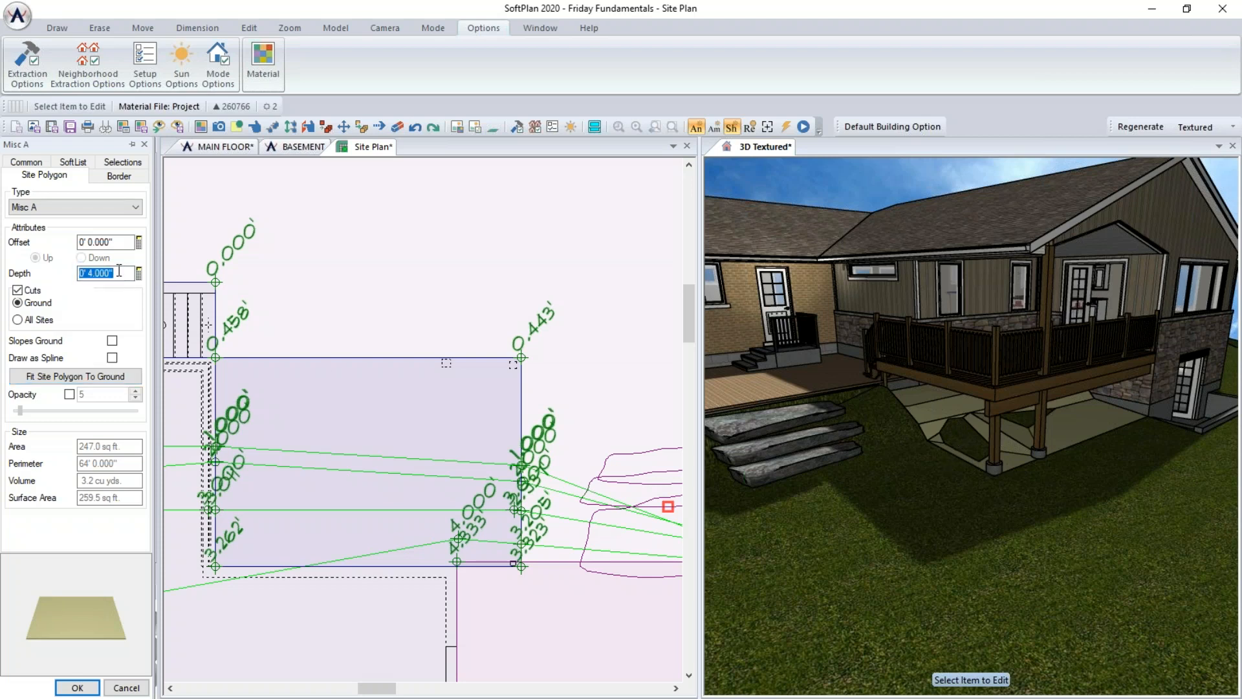
pyautogui.write('12')
pyautogui.press('Return')
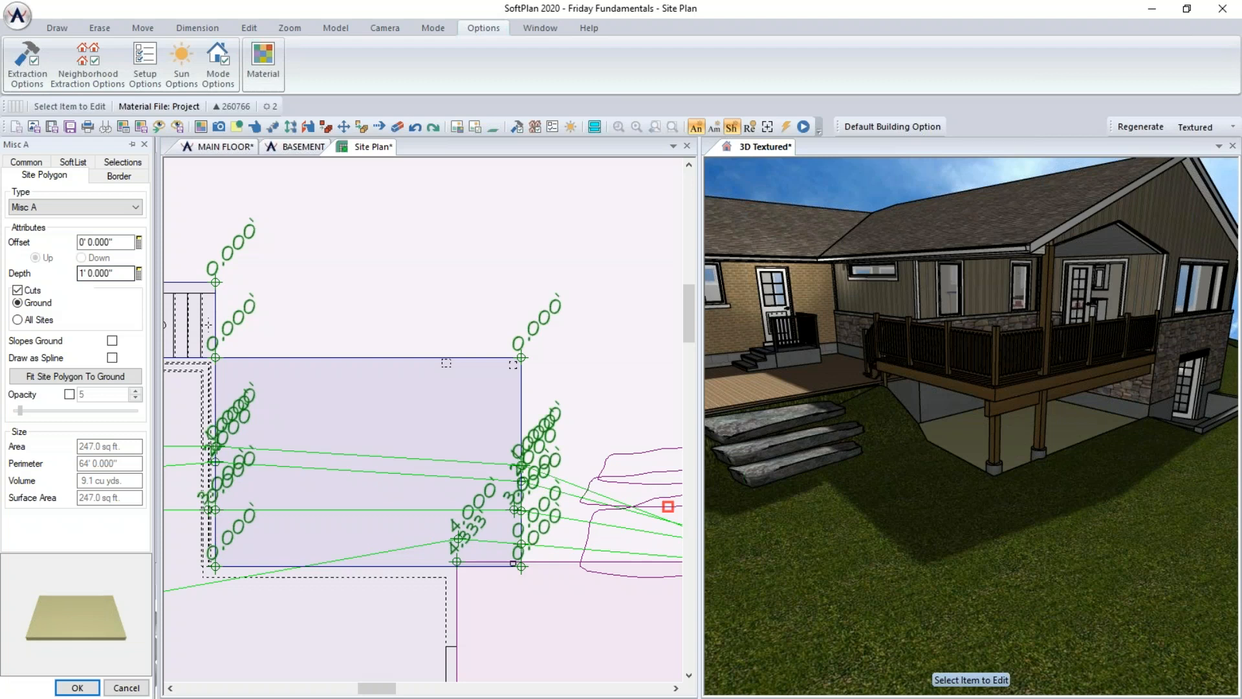
pyautogui.click(72, 376)
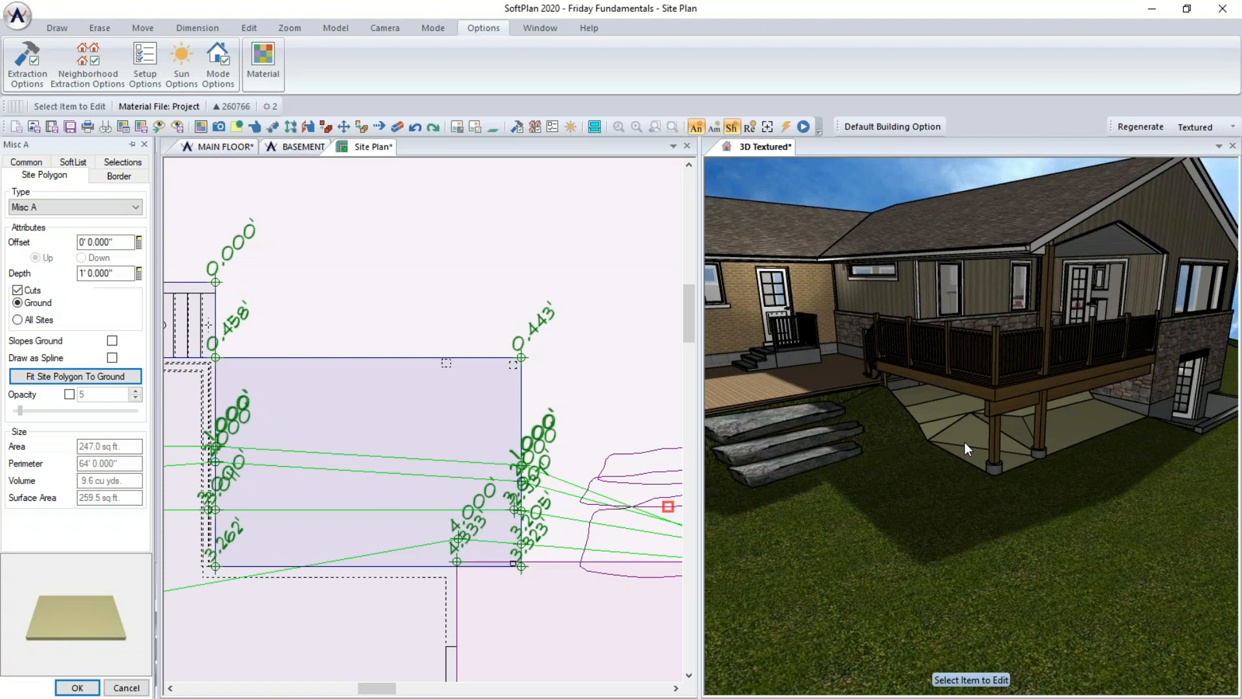
pyautogui.click(64, 693)
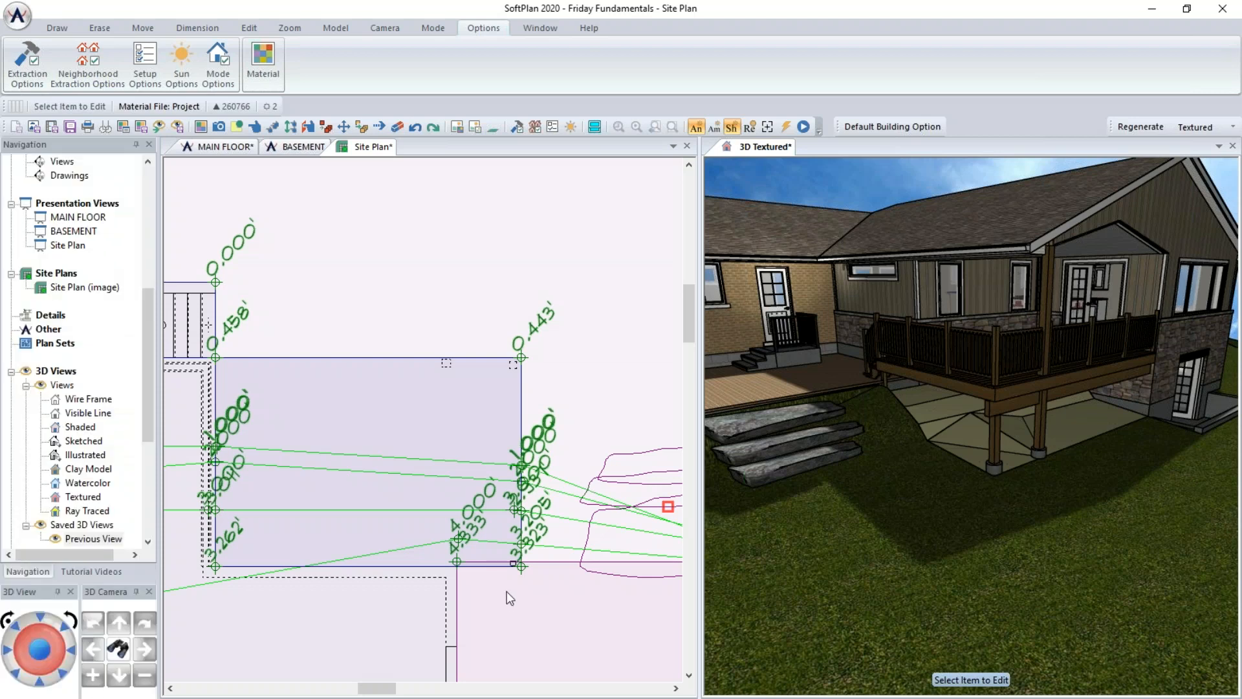
# - Change the patio's surface material to a Site > Stone > Flagstone texture
pyautogui.moveTo(876, 528); pyautogui.dragTo(964, 572, button='middle')
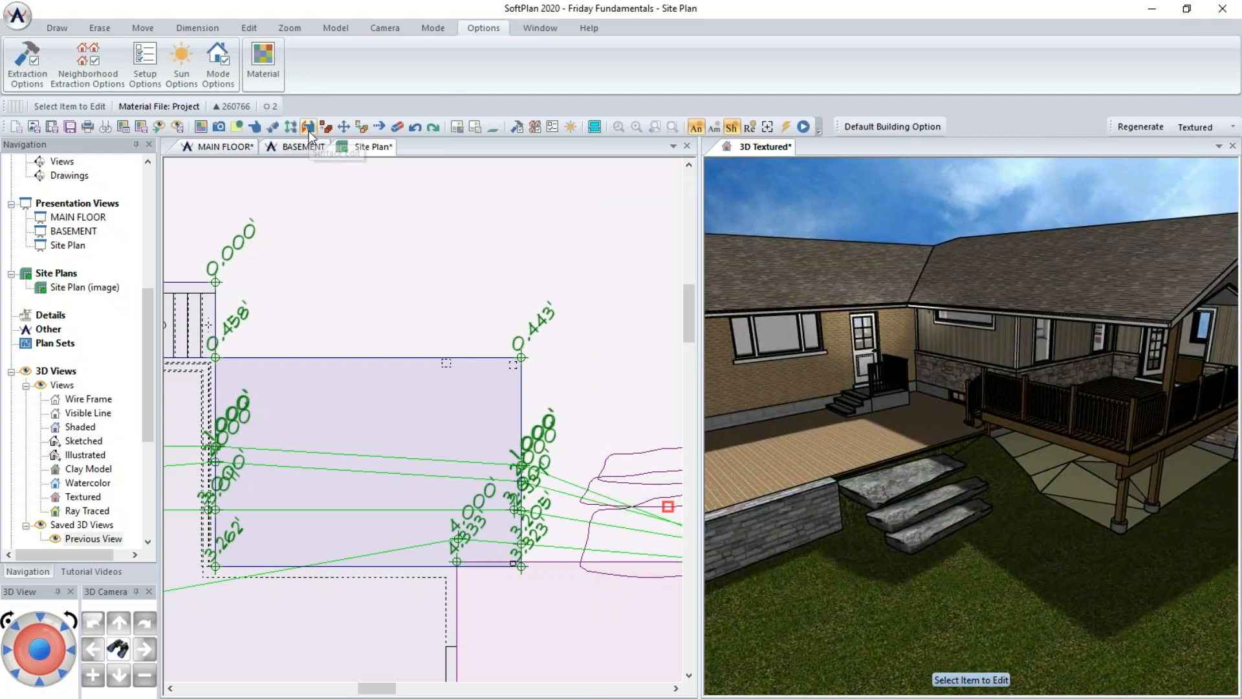
pyautogui.click(309, 129)
pyautogui.click(816, 447)
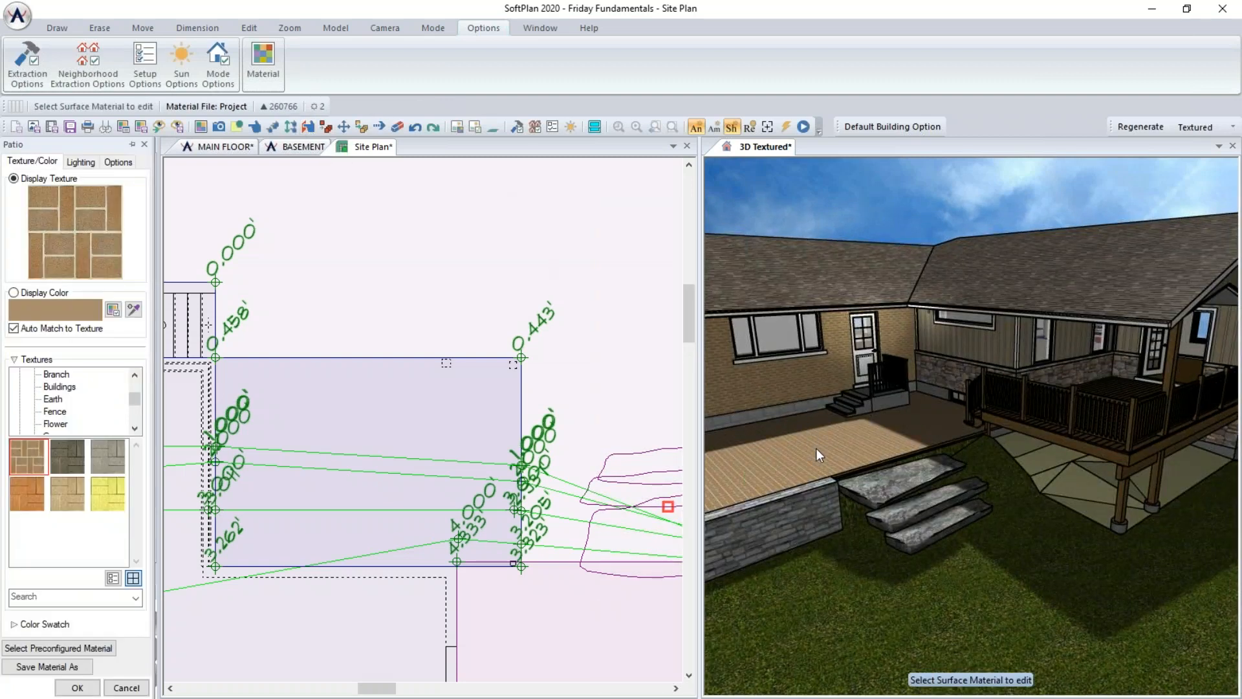
pyautogui.click(134, 387)
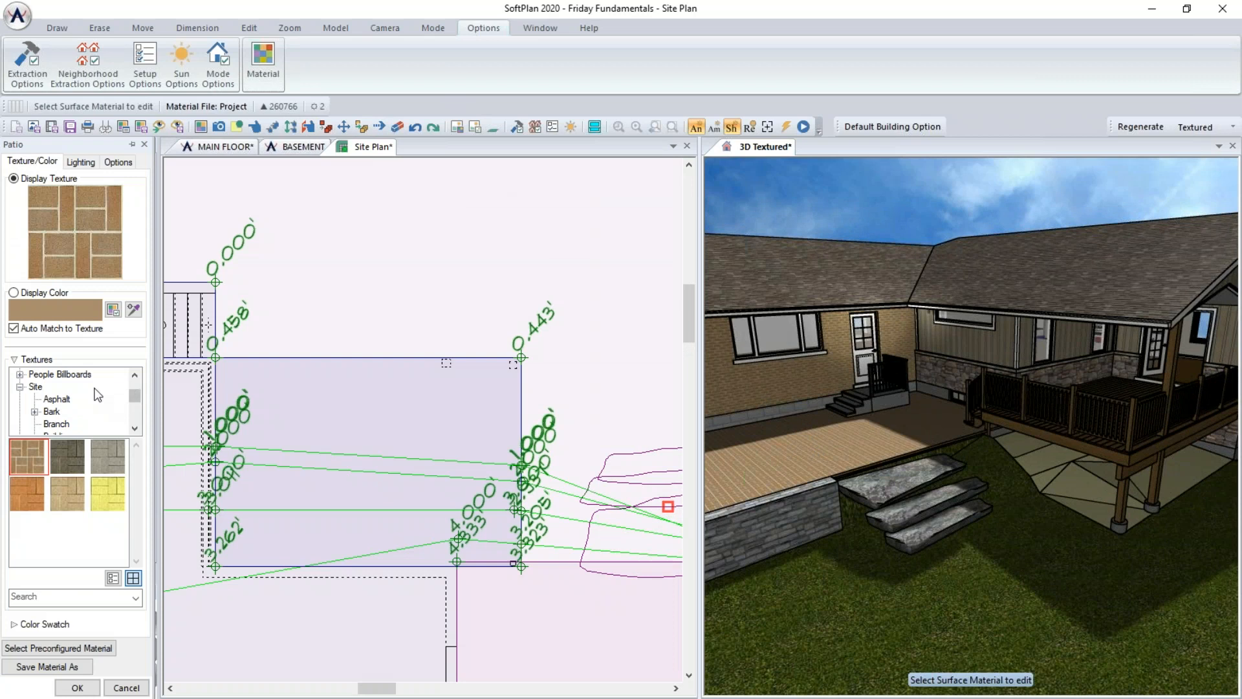
pyautogui.scroll(2, 44, 403)
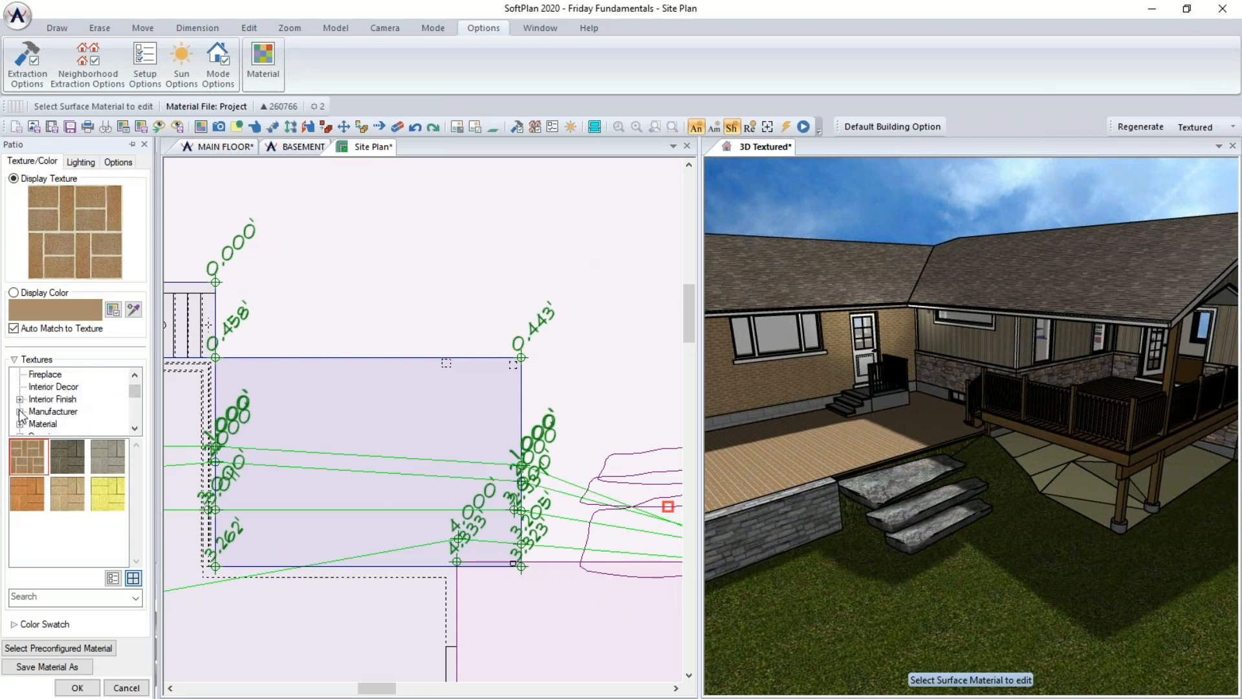
pyautogui.scroll(1, 21, 400)
pyautogui.click(20, 400)
pyautogui.scroll(-2, 41, 412)
pyautogui.scroll(-1, 51, 409)
pyautogui.click(34, 387)
pyautogui.click(76, 424)
pyautogui.scroll(-3, 101, 508)
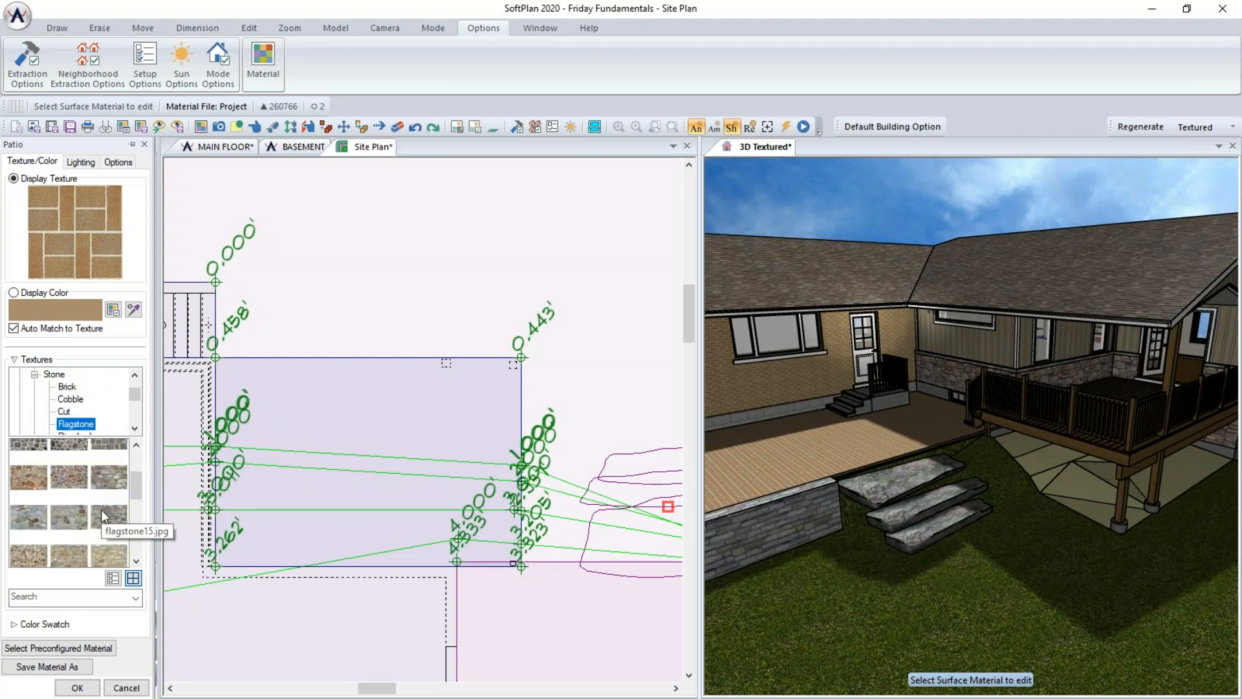
pyautogui.scroll(-2, 116, 525)
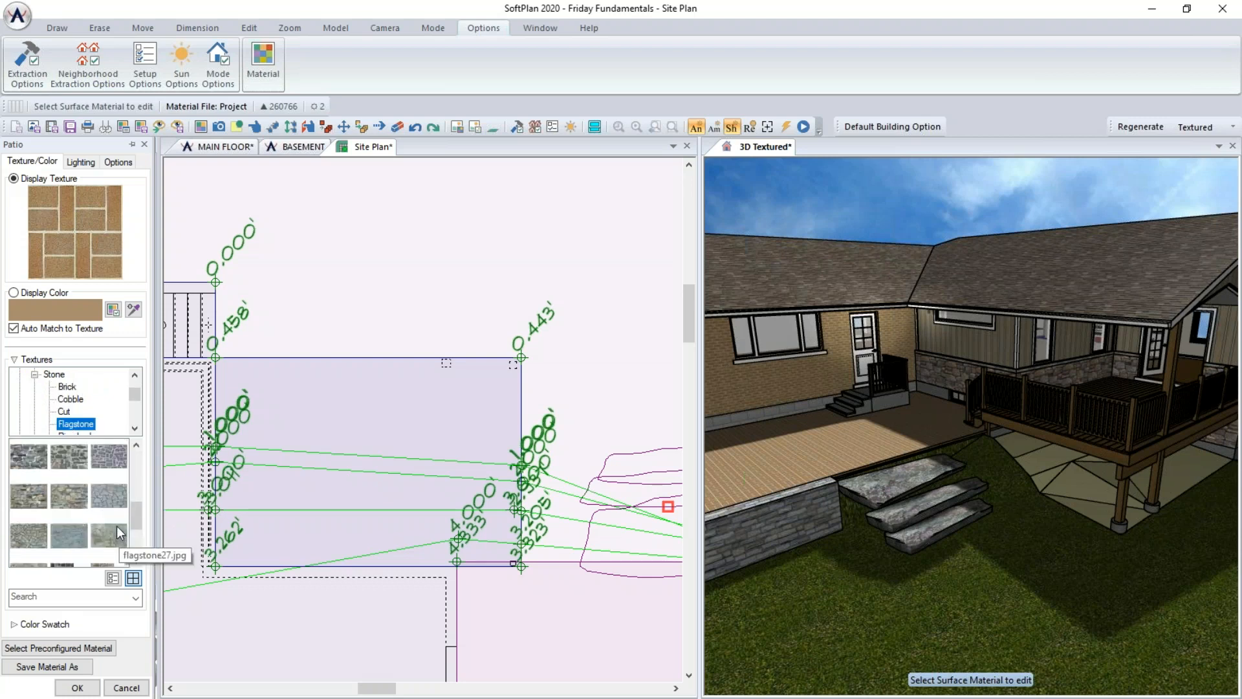
pyautogui.click(113, 499)
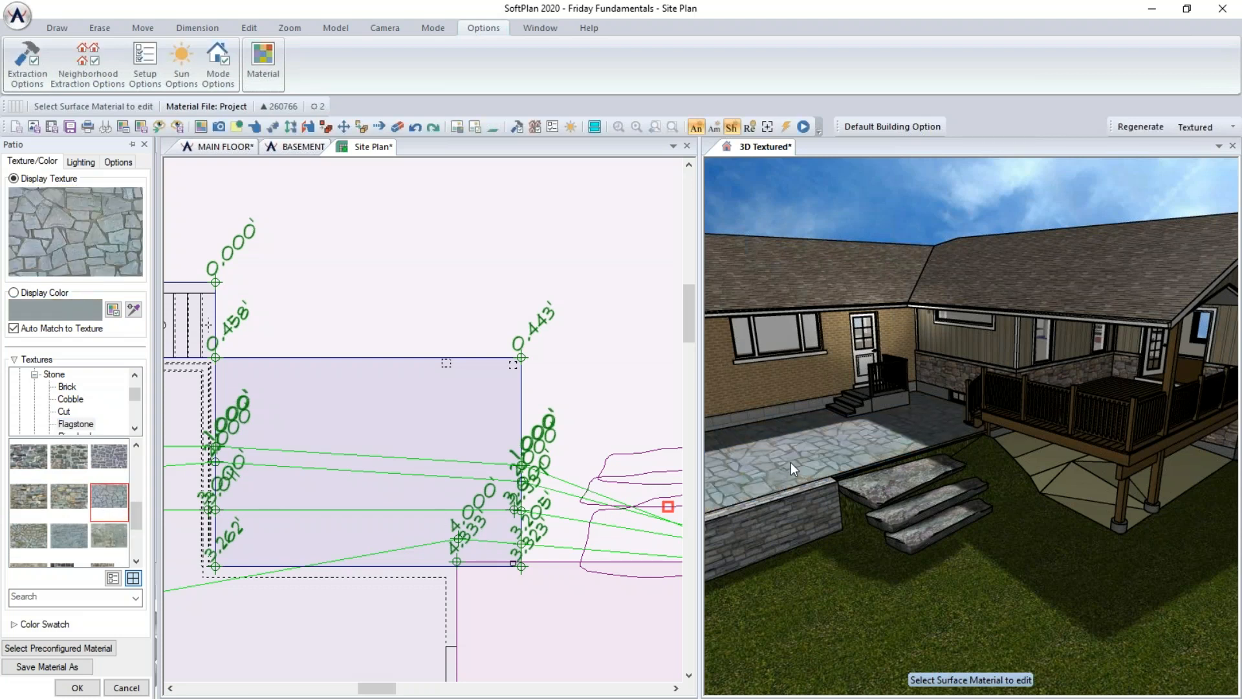
# - Apply the white washed stone texture from Site > Stone to the Misc A area
pyautogui.click(1099, 483)
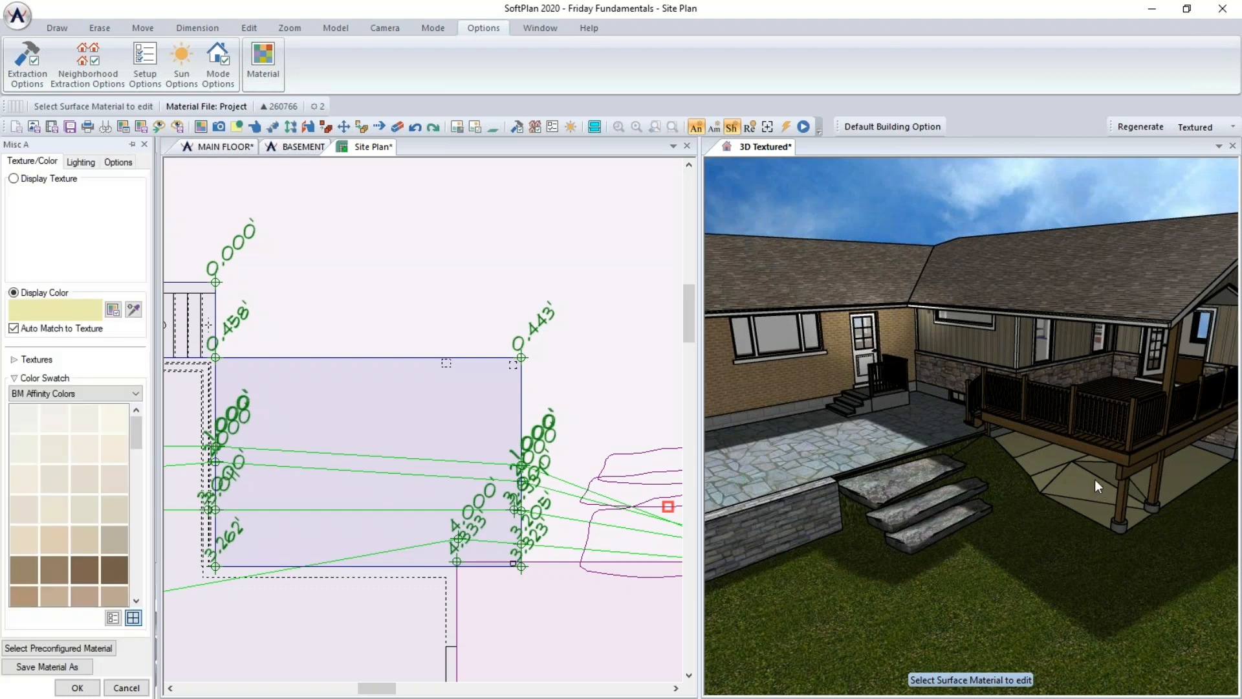
pyautogui.click(14, 360)
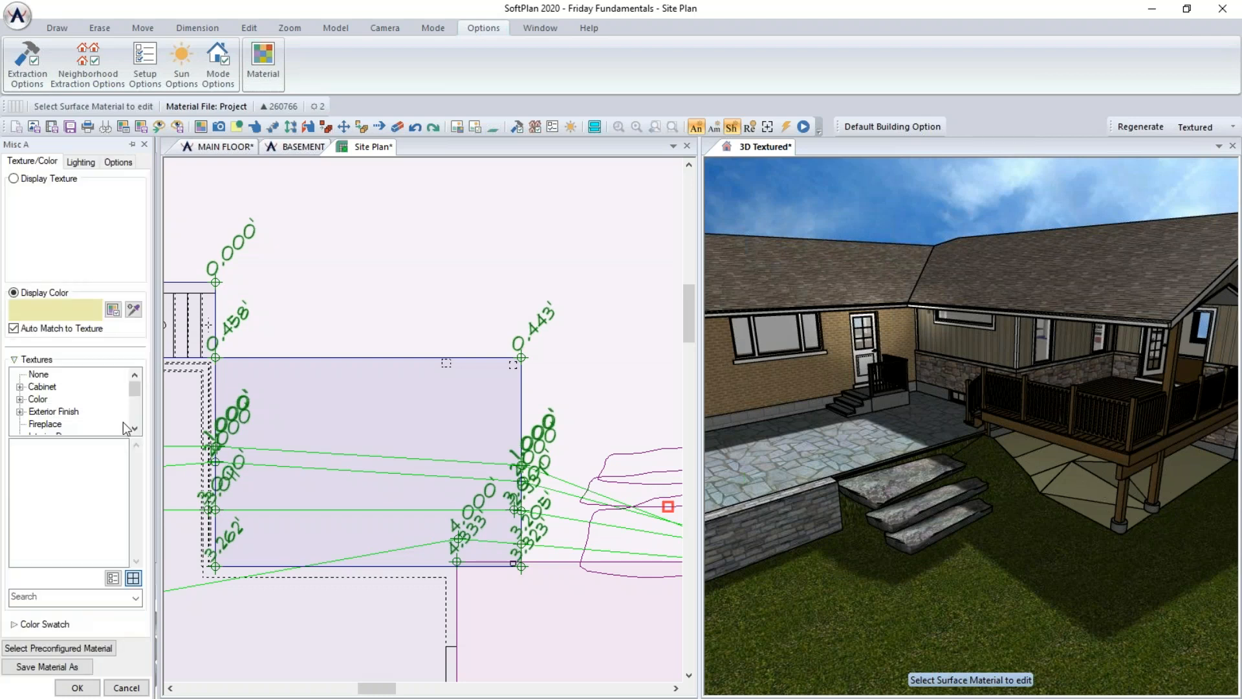
pyautogui.scroll(-3, 127, 429)
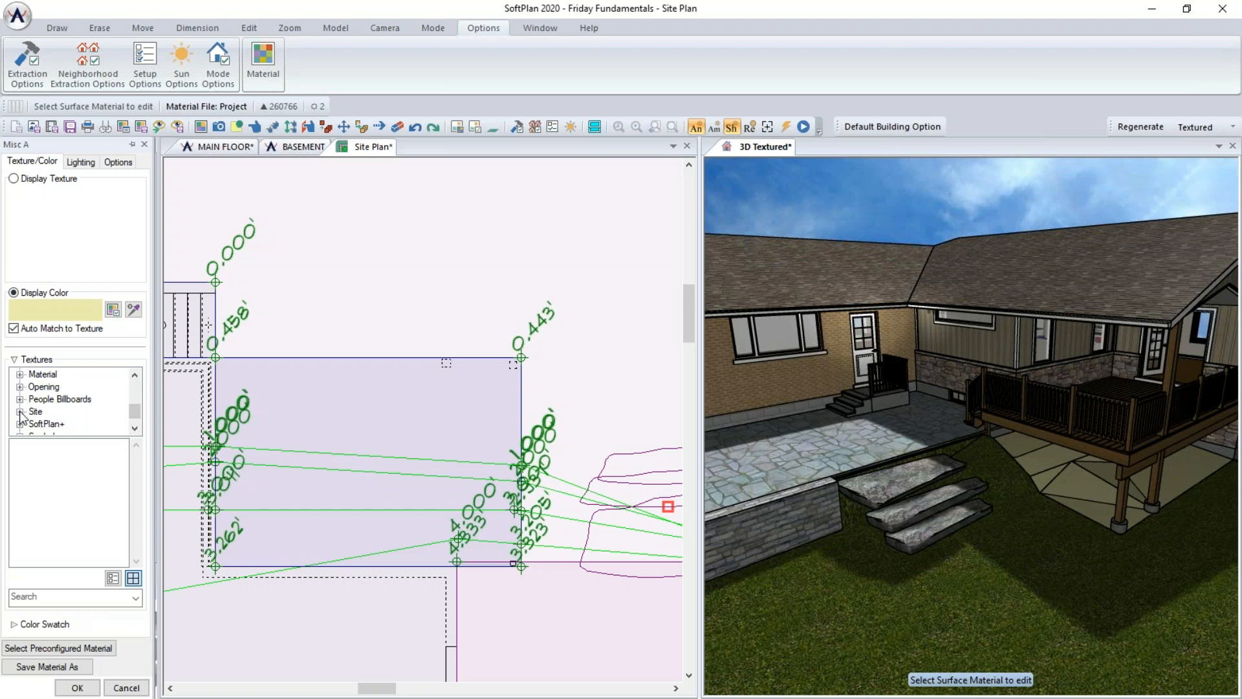
pyautogui.click(20, 412)
pyautogui.scroll(-3, 136, 427)
pyautogui.scroll(-3, 136, 427)
pyautogui.scroll(-2, 138, 427)
pyautogui.click(55, 398)
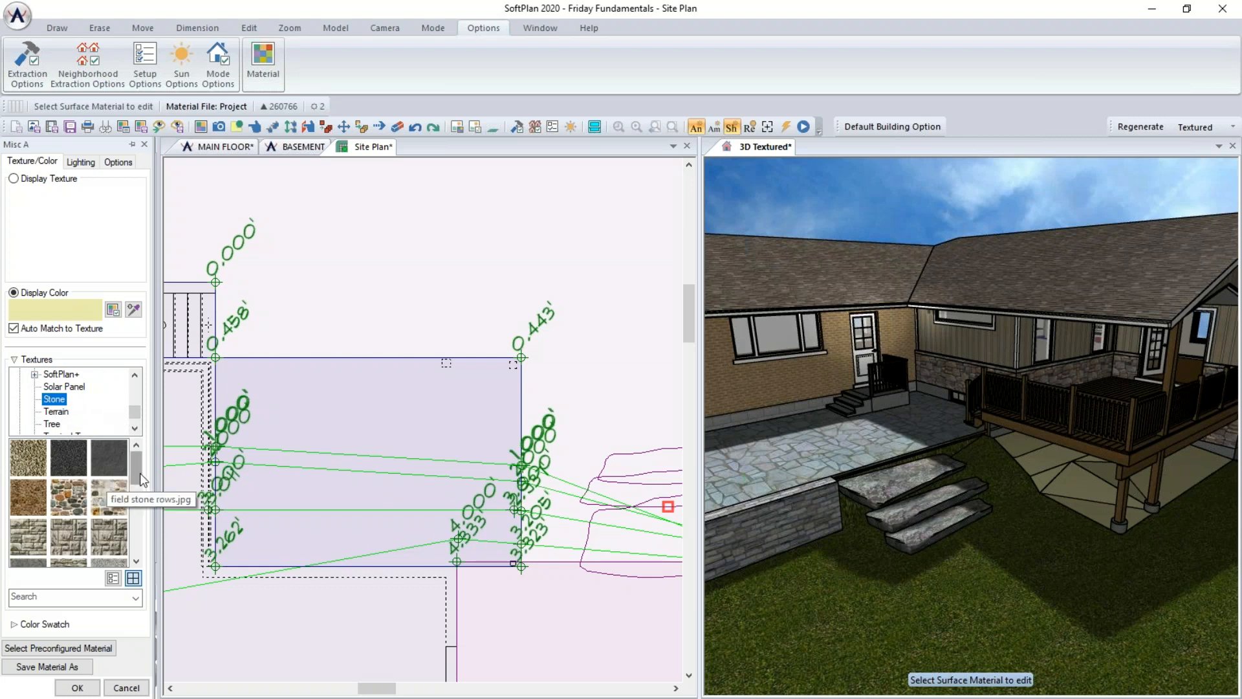
pyautogui.moveTo(142, 471); pyautogui.dragTo(162, 539)
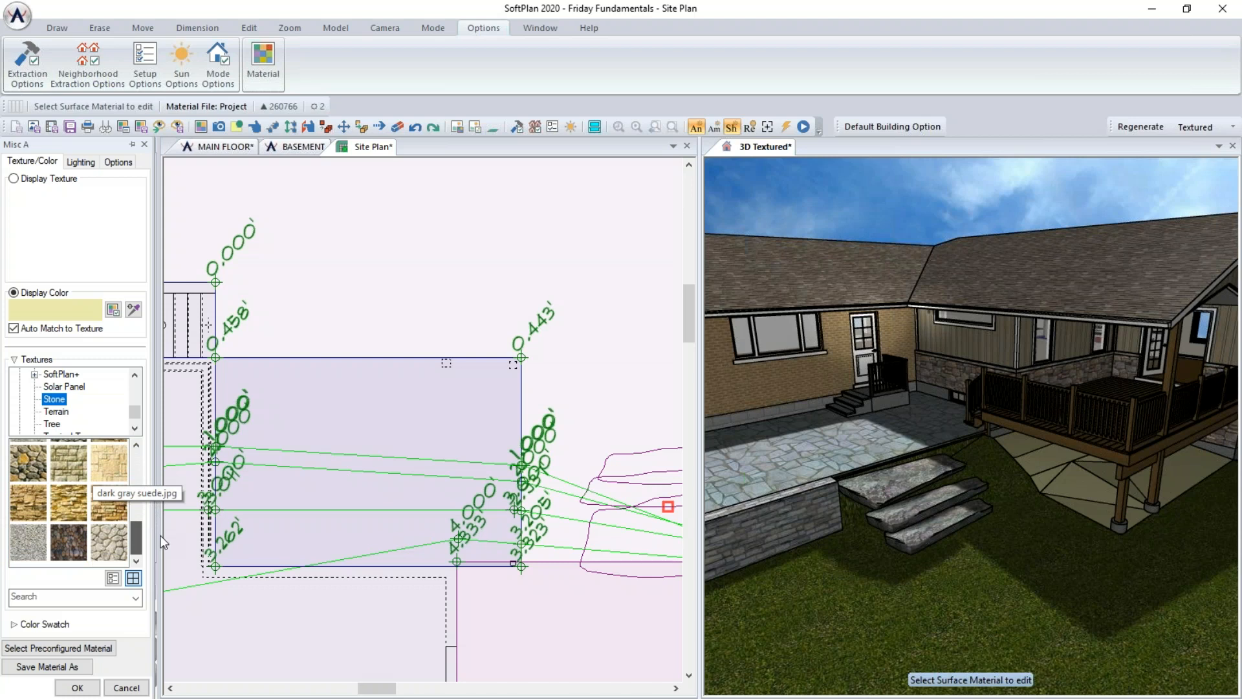
pyautogui.click(110, 547)
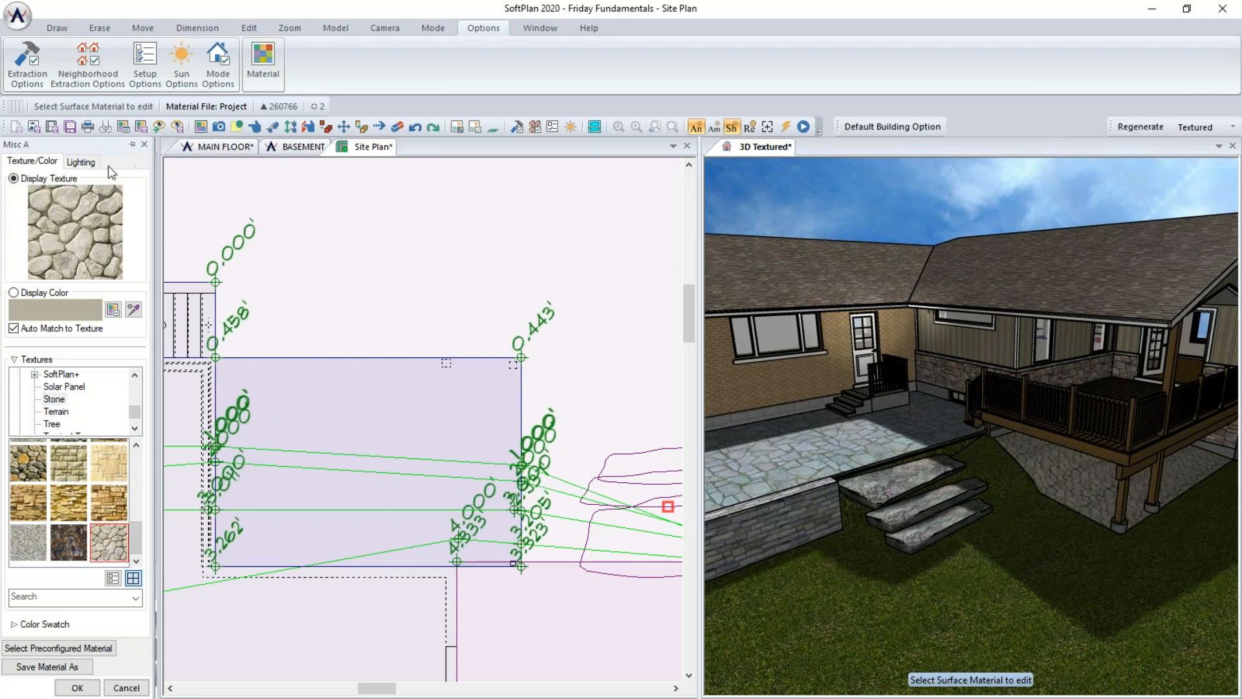
# - Set the Misc A texture mapping distance to 2'0" horizontally and vertically, toggling Smoothing off and back on
pyautogui.click(118, 162)
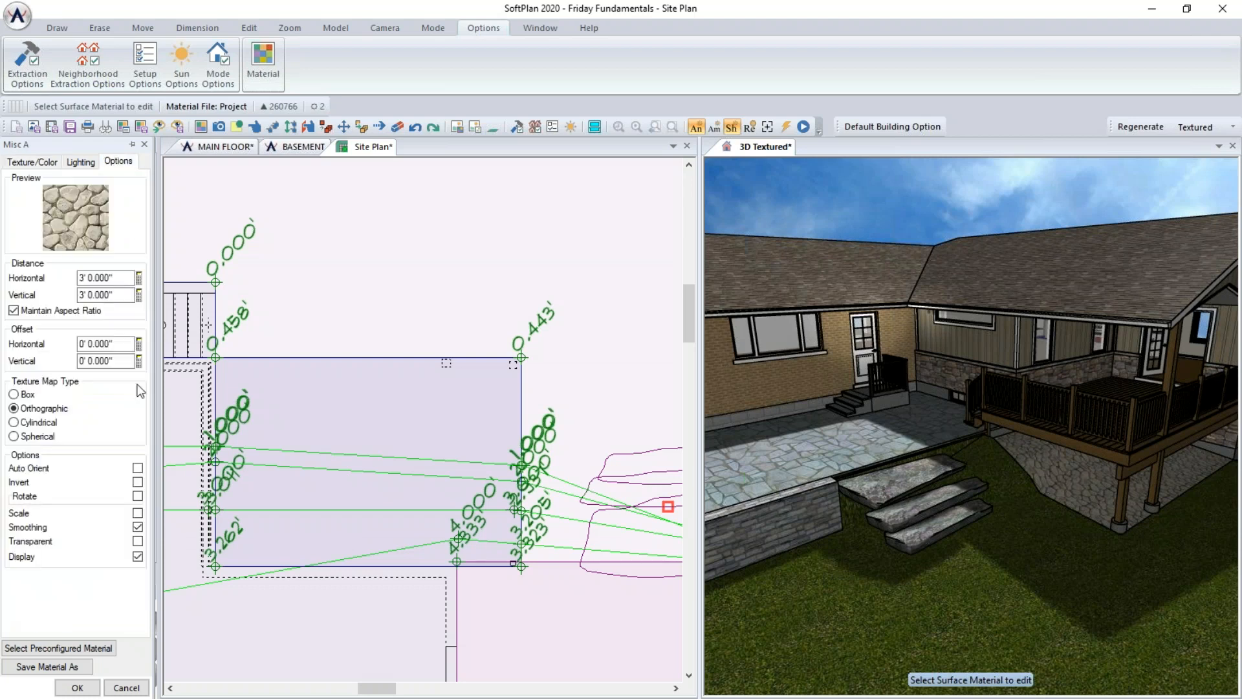
pyautogui.click(114, 295)
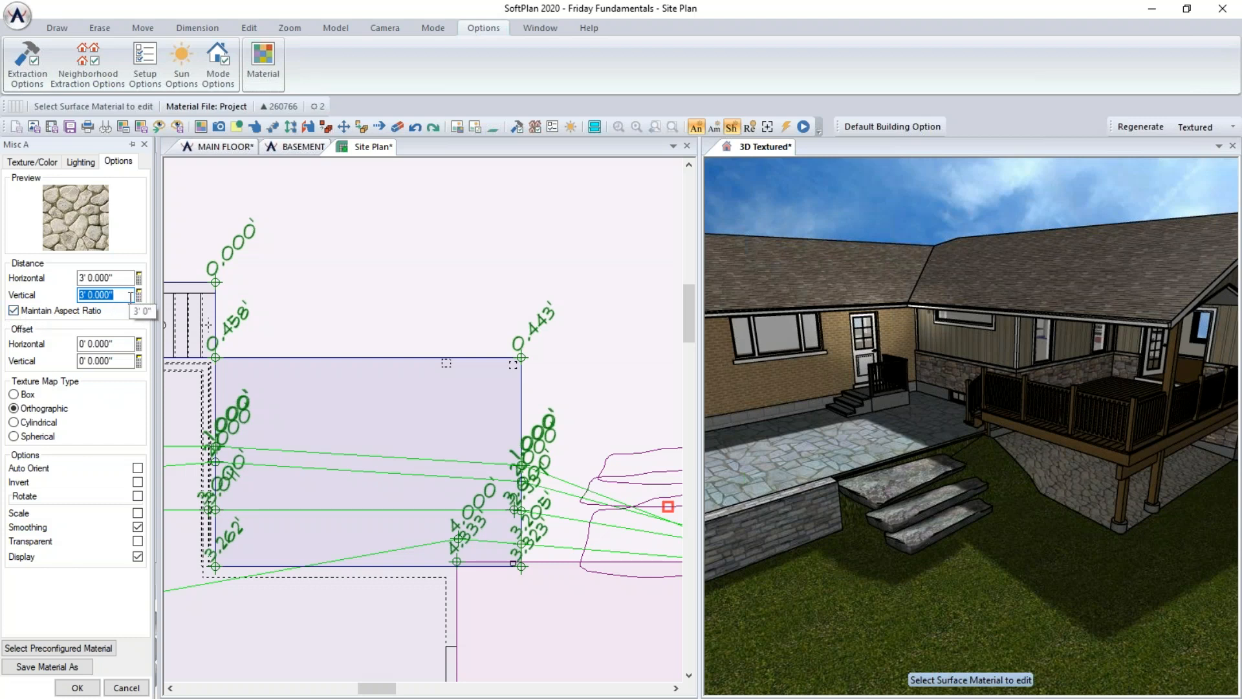
pyautogui.write('2')
pyautogui.press('Tab')
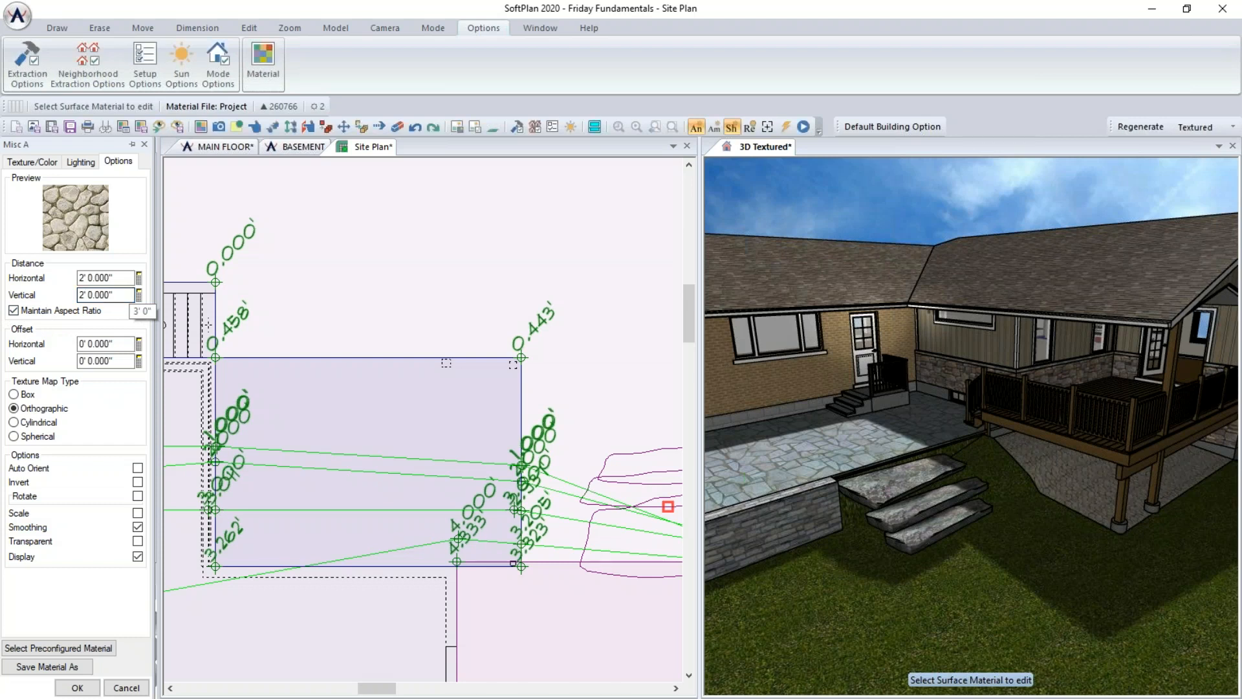
pyautogui.click(32, 528)
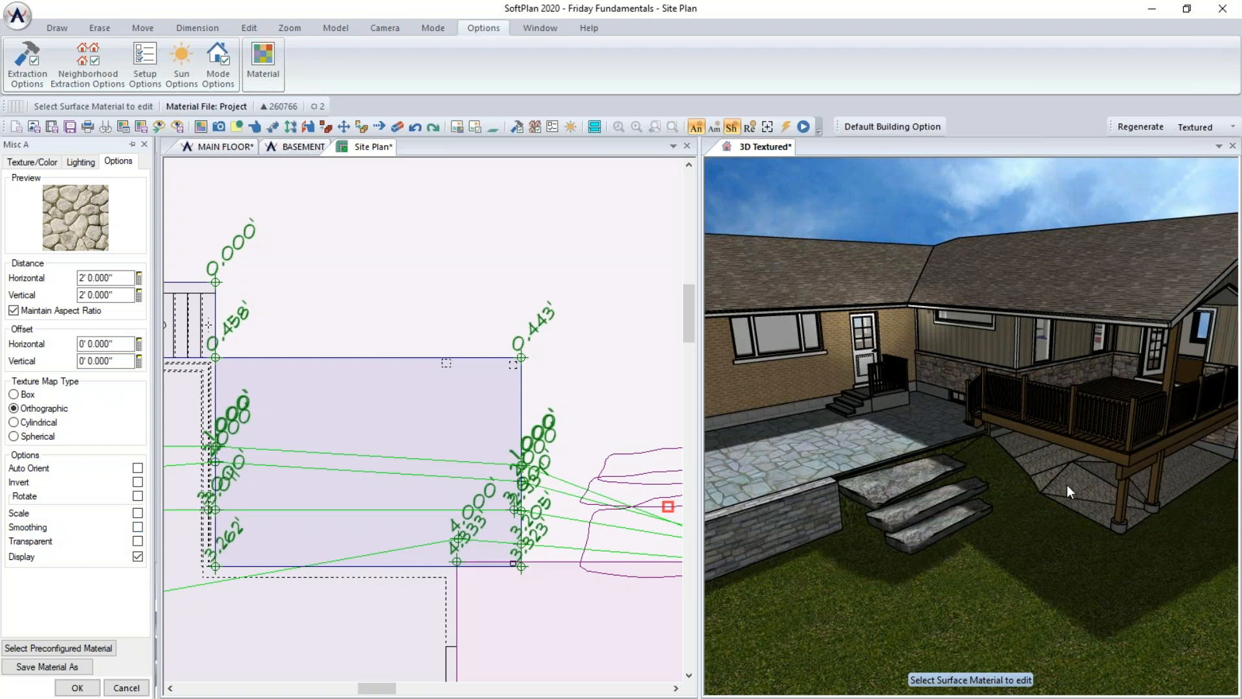
pyautogui.click(138, 527)
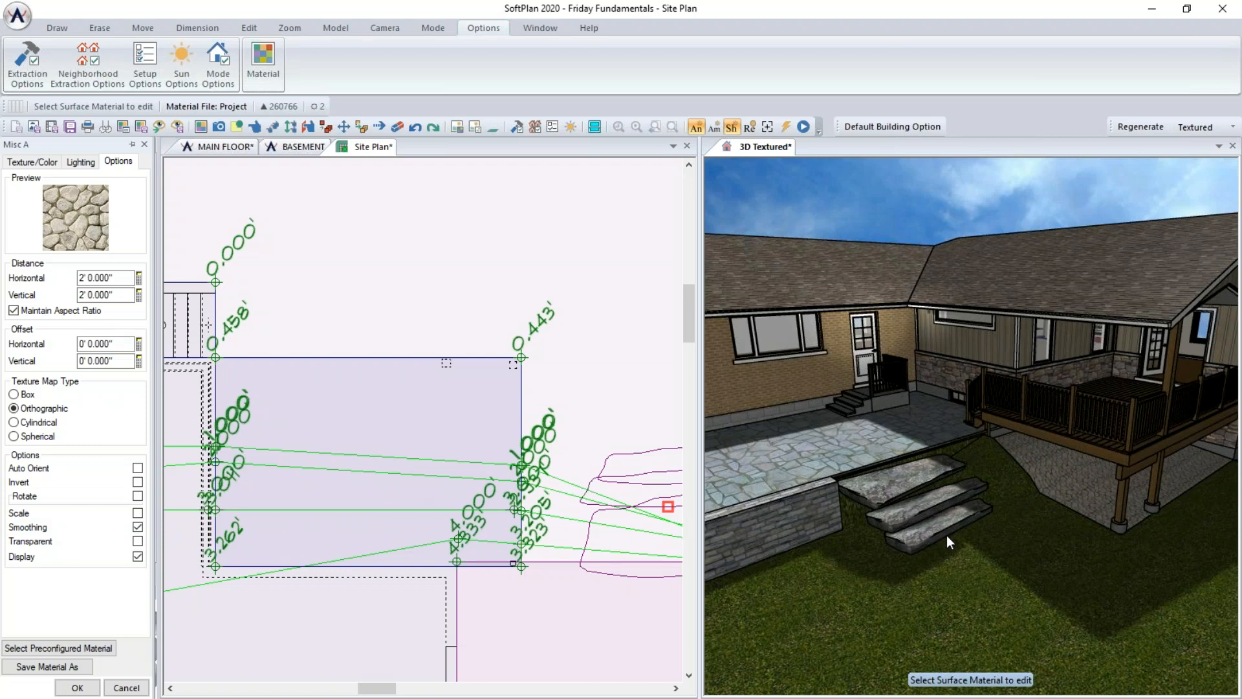
pyautogui.moveTo(1094, 503); pyautogui.dragTo(1107, 450, button='middle')
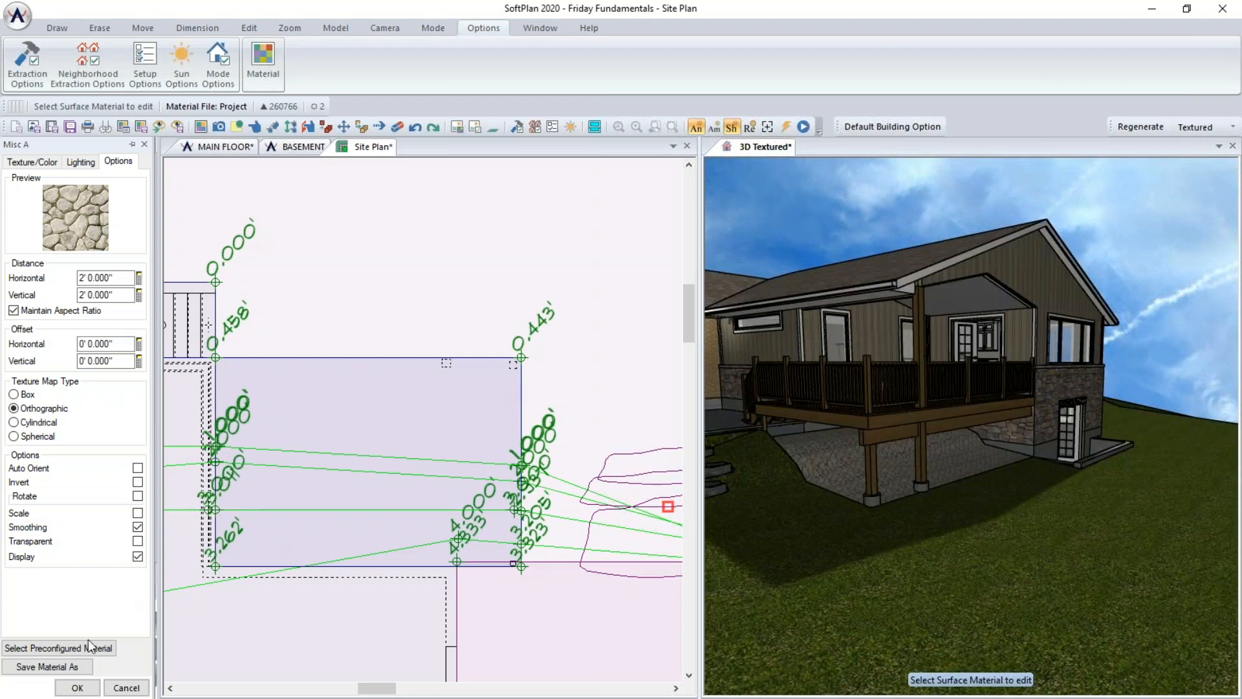
pyautogui.click(77, 687)
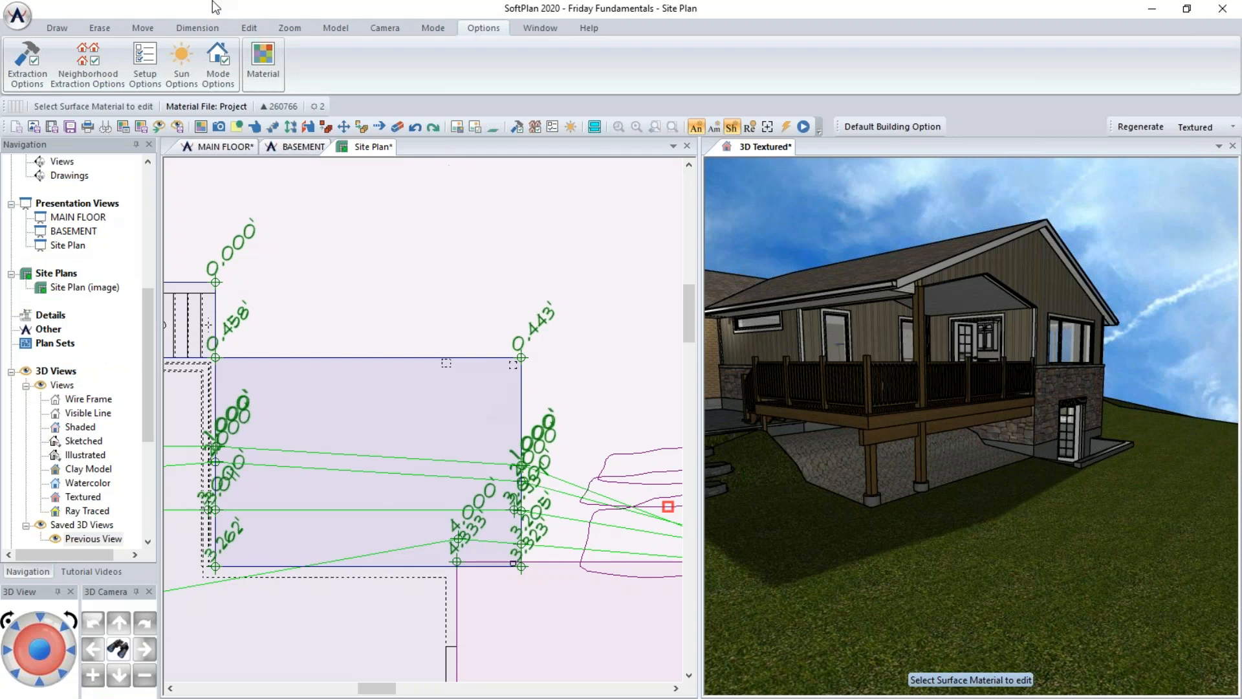
# - Open the Symbols library and browse the billboard Tree symbols
pyautogui.click(380, 149)
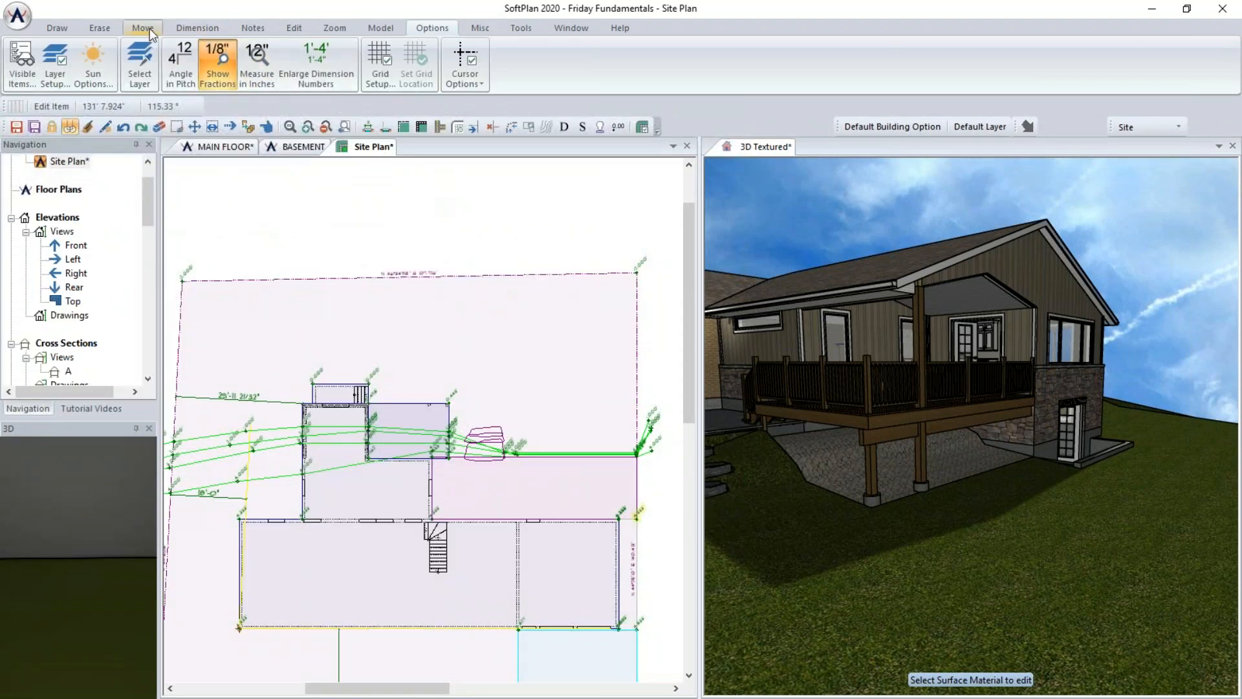
pyautogui.click(57, 28)
pyautogui.click(353, 61)
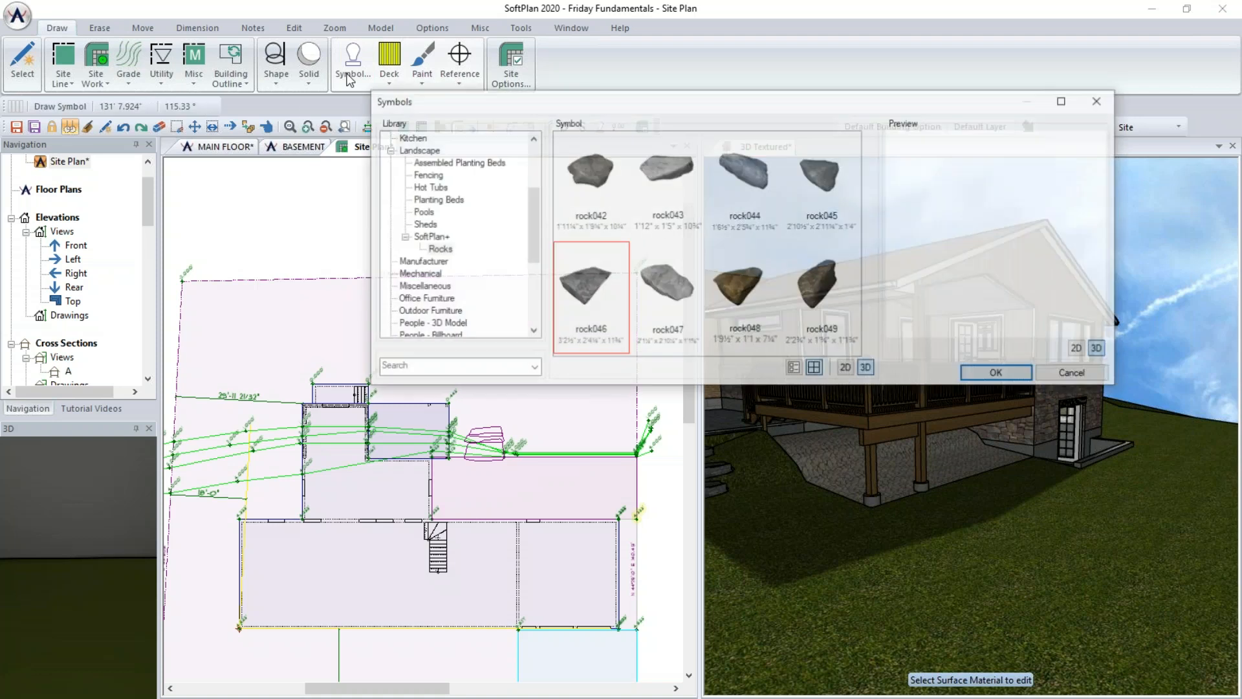
pyautogui.moveTo(531, 235); pyautogui.dragTo(538, 291)
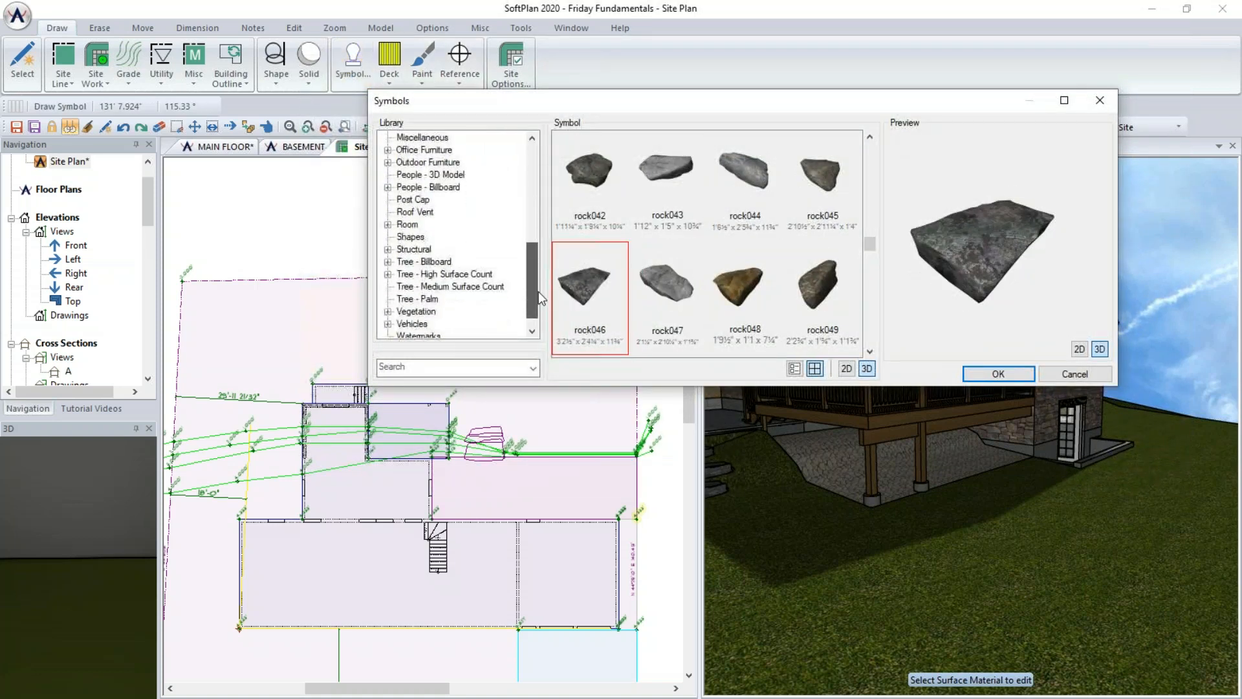
pyautogui.doubleClick(417, 262)
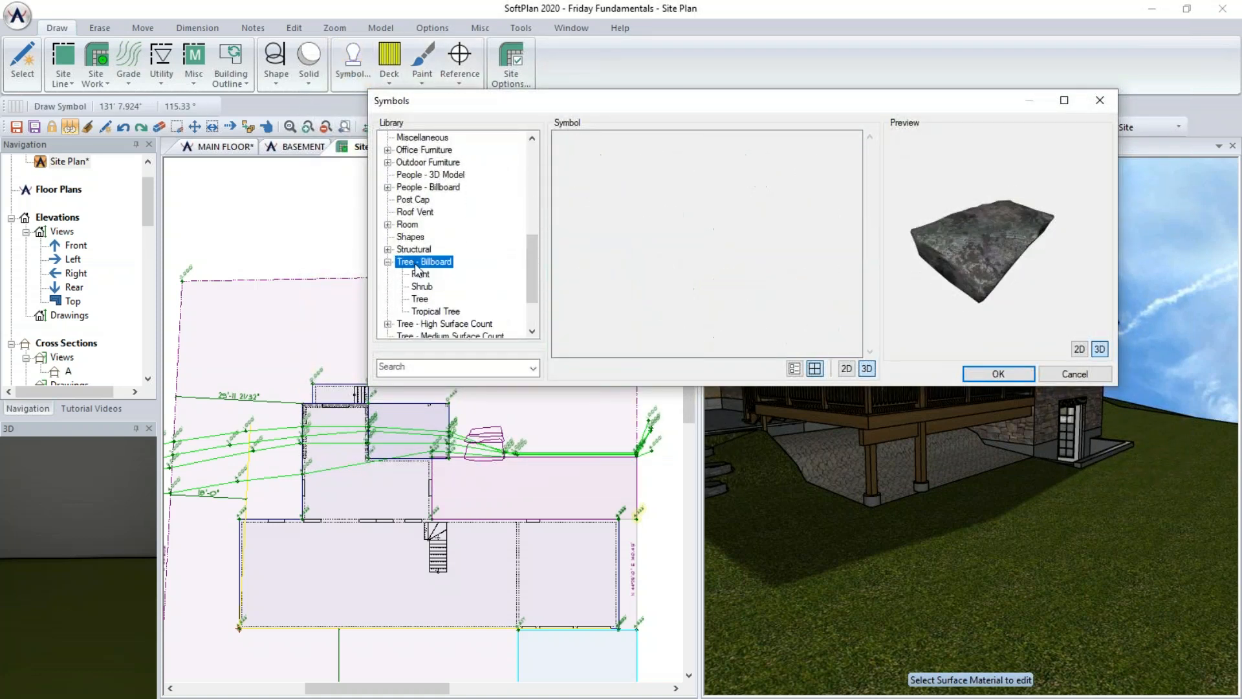
pyautogui.click(420, 299)
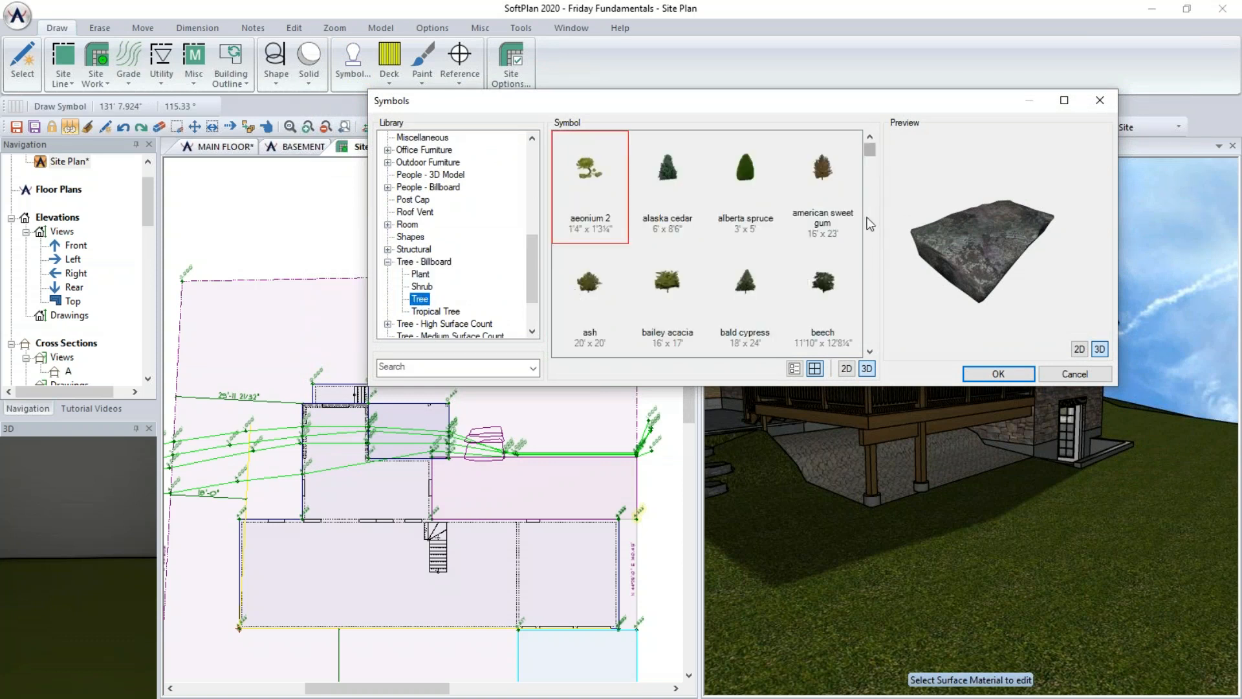
pyautogui.scroll(-2, 871, 233)
pyautogui.scroll(-2, 870, 252)
pyautogui.scroll(-3, 878, 272)
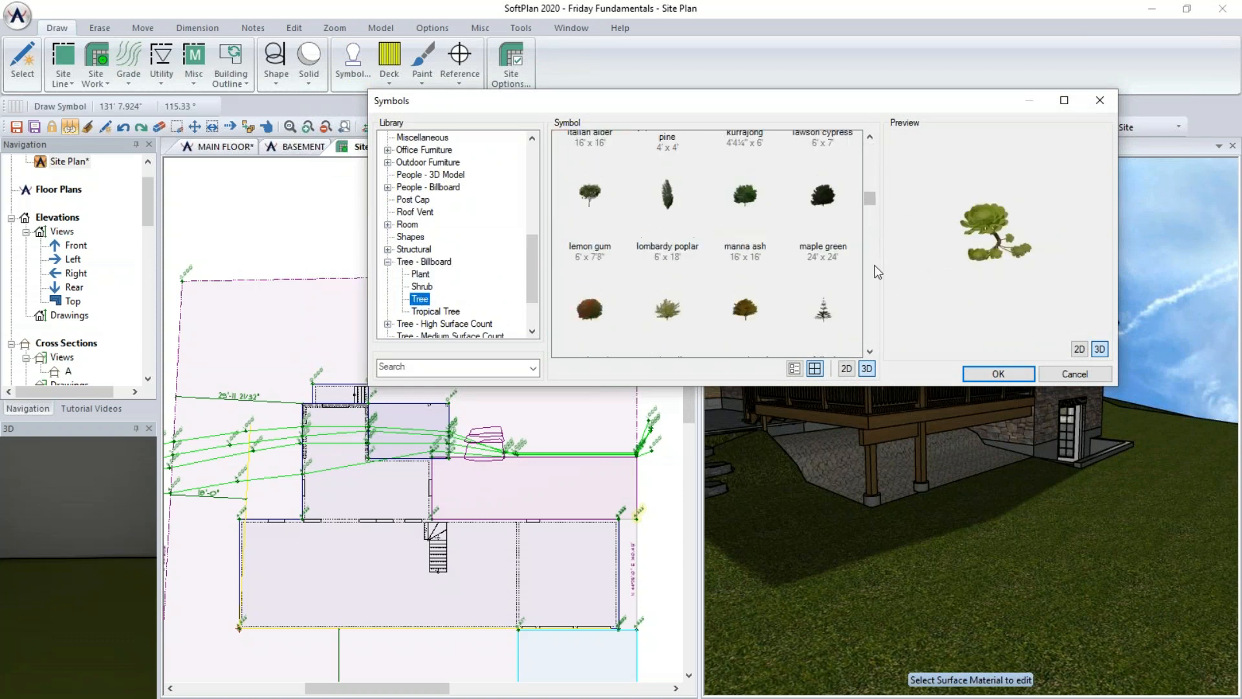
pyautogui.click(823, 198)
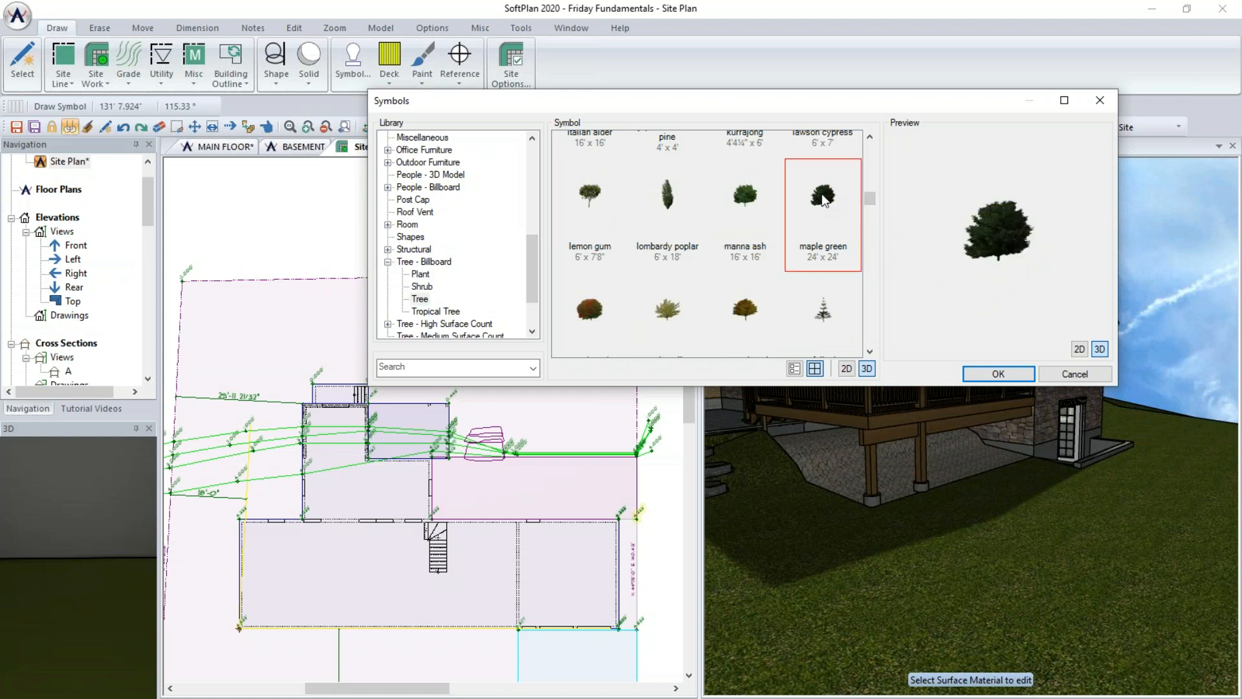
pyautogui.scroll(-1, 325, 333)
# - Place a maple tree from the Tree - High Surface Count library near the top of the lot
pyautogui.click(322, 318)
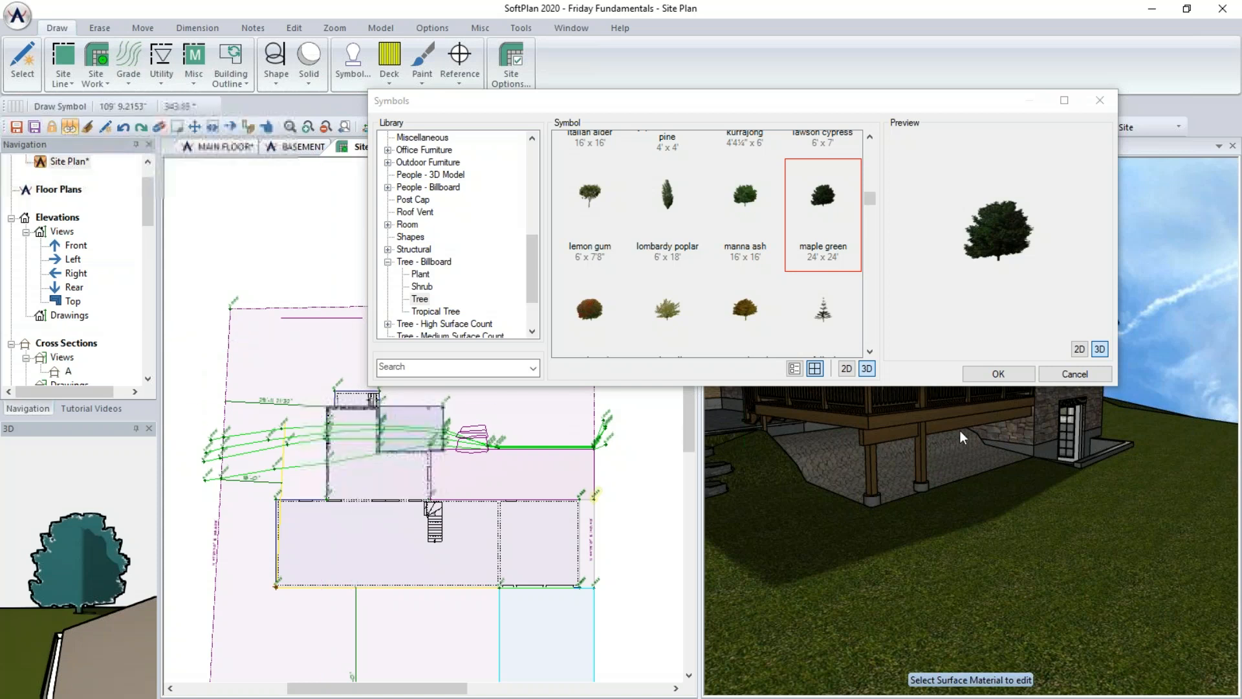
pyautogui.click(534, 321)
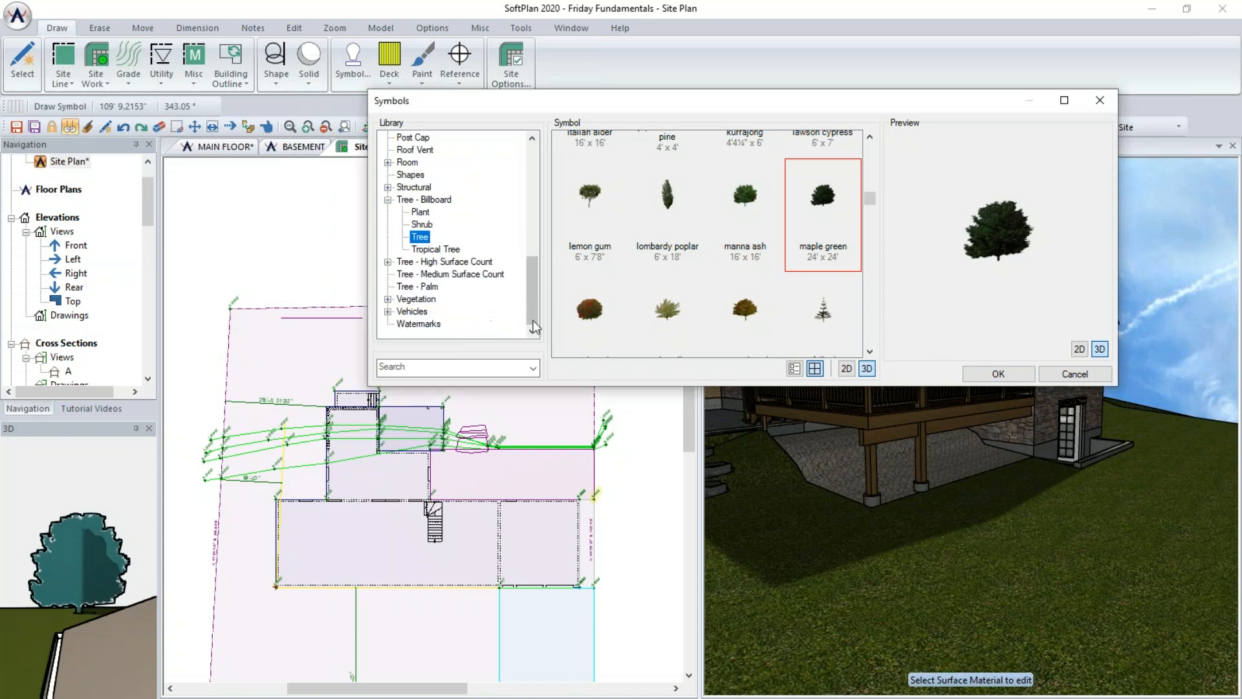
pyautogui.click(415, 263)
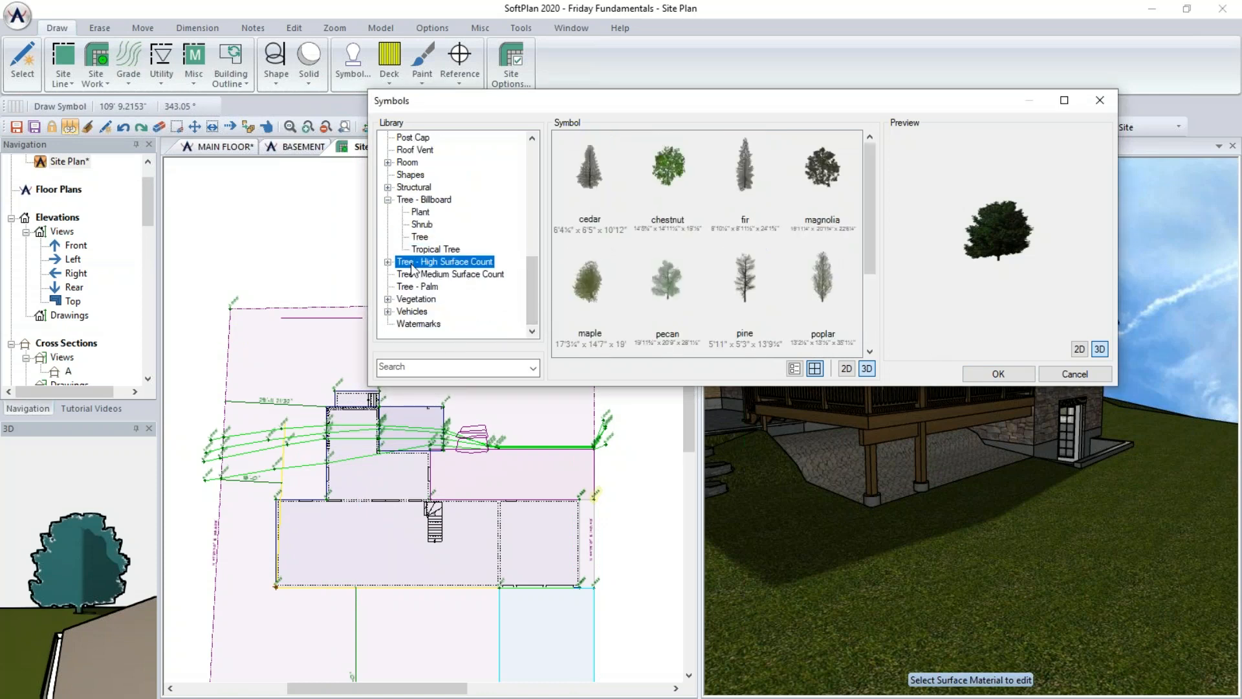
pyautogui.click(586, 291)
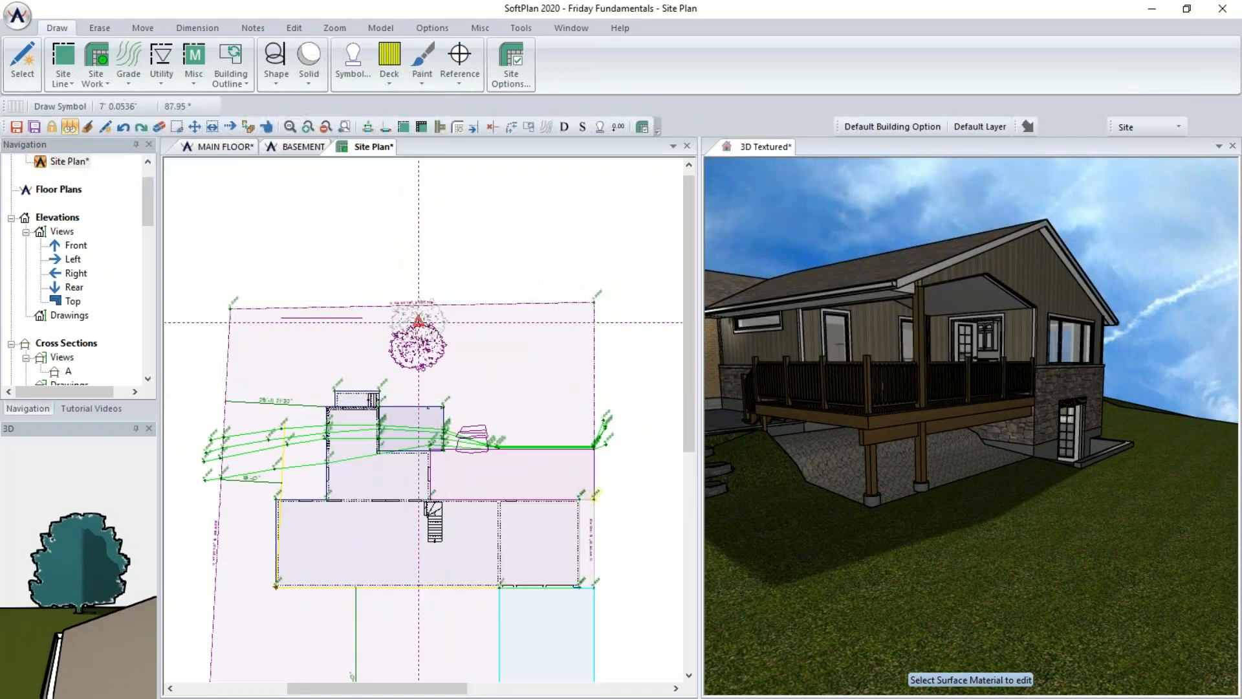
pyautogui.click(419, 322)
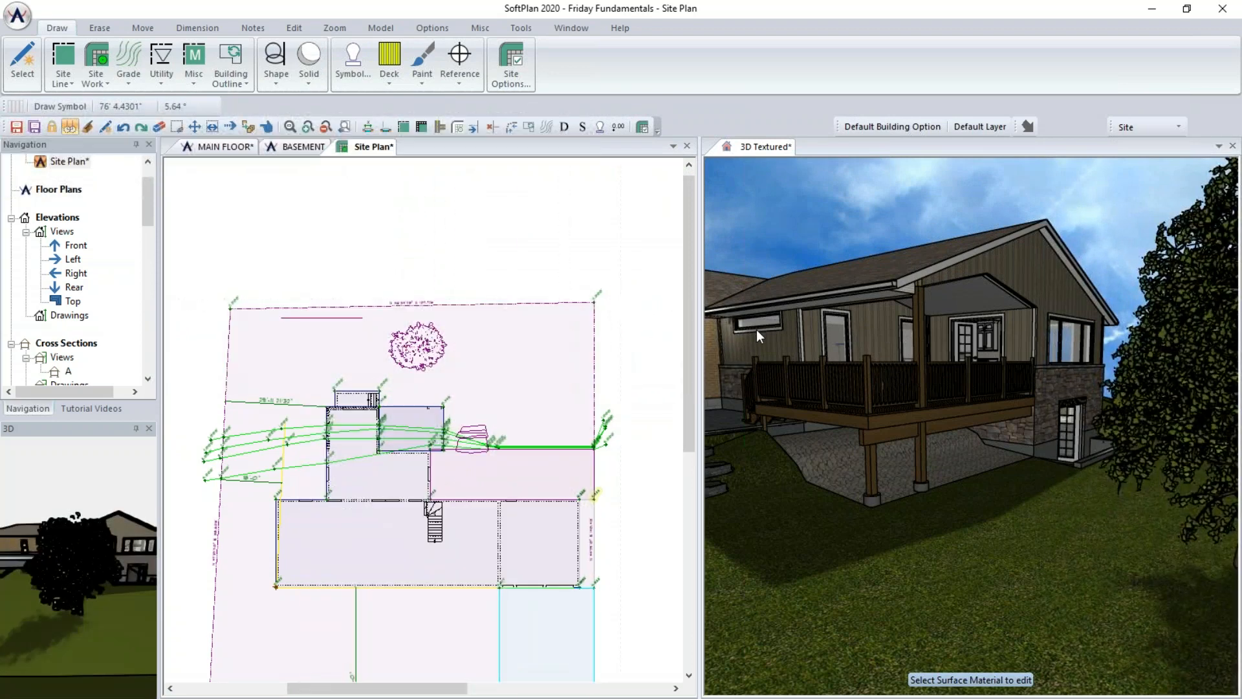
# - Inspect the placed maple tree in the 3D textured view
pyautogui.click(770, 149)
pyautogui.scroll(5, 940, 294)
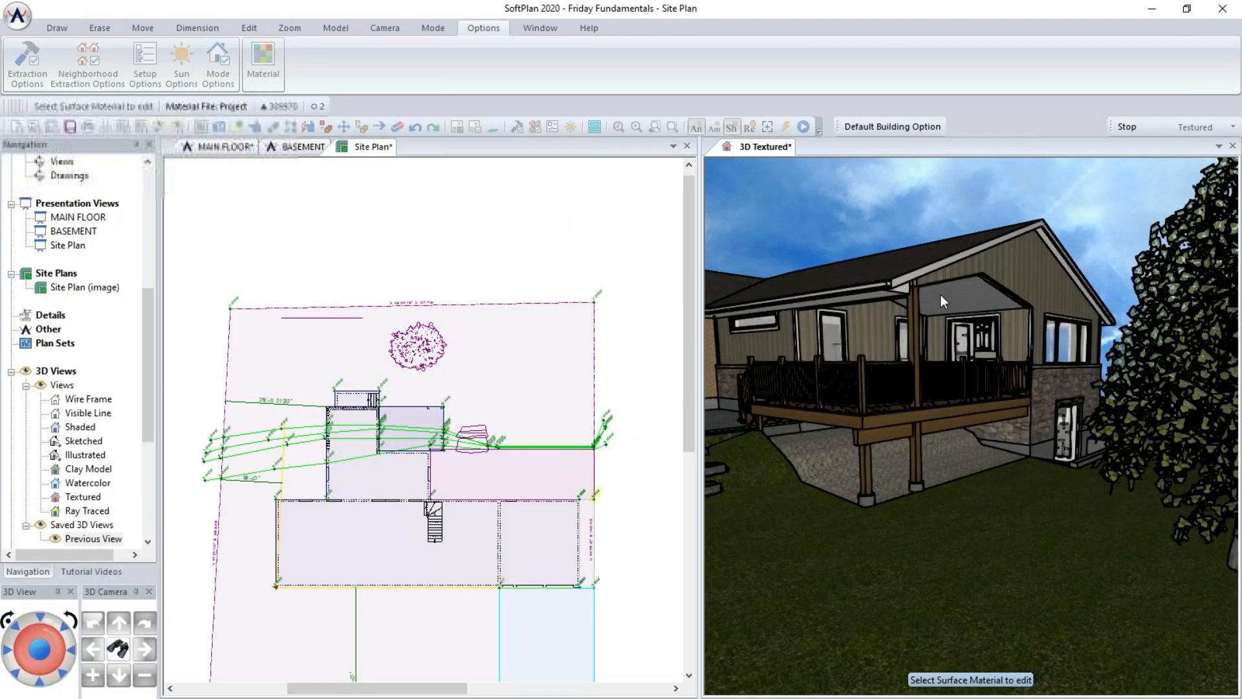
pyautogui.scroll(3, 819, 328)
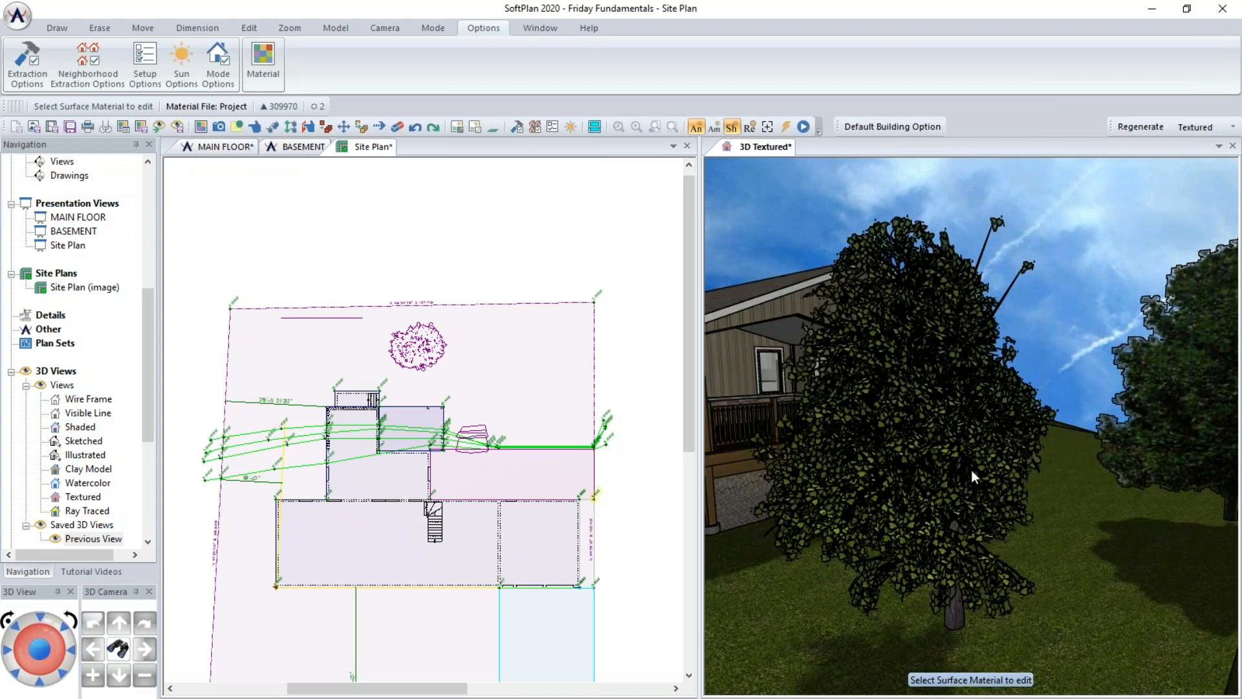
pyautogui.moveTo(943, 385); pyautogui.dragTo(1014, 373)
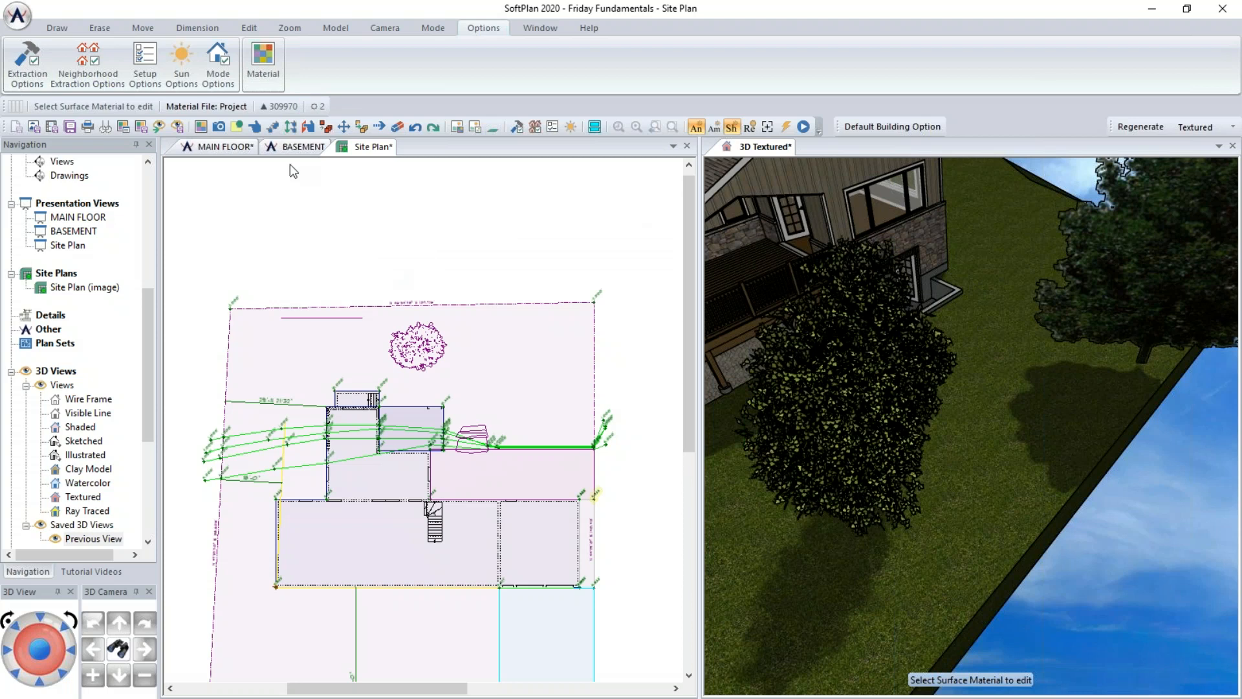
# - Place billboard evergreen oak and maple green tree symbols near the lot's lower-left edge
pyautogui.click(366, 149)
pyautogui.click(354, 60)
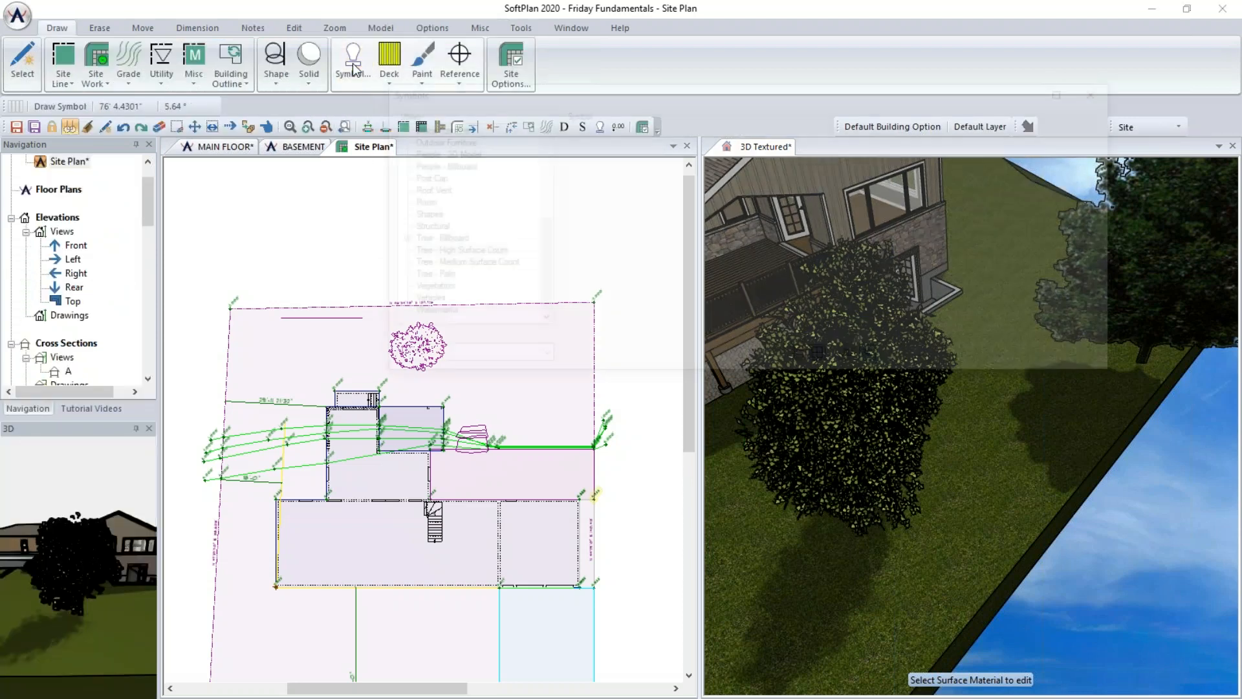
pyautogui.doubleClick(453, 239)
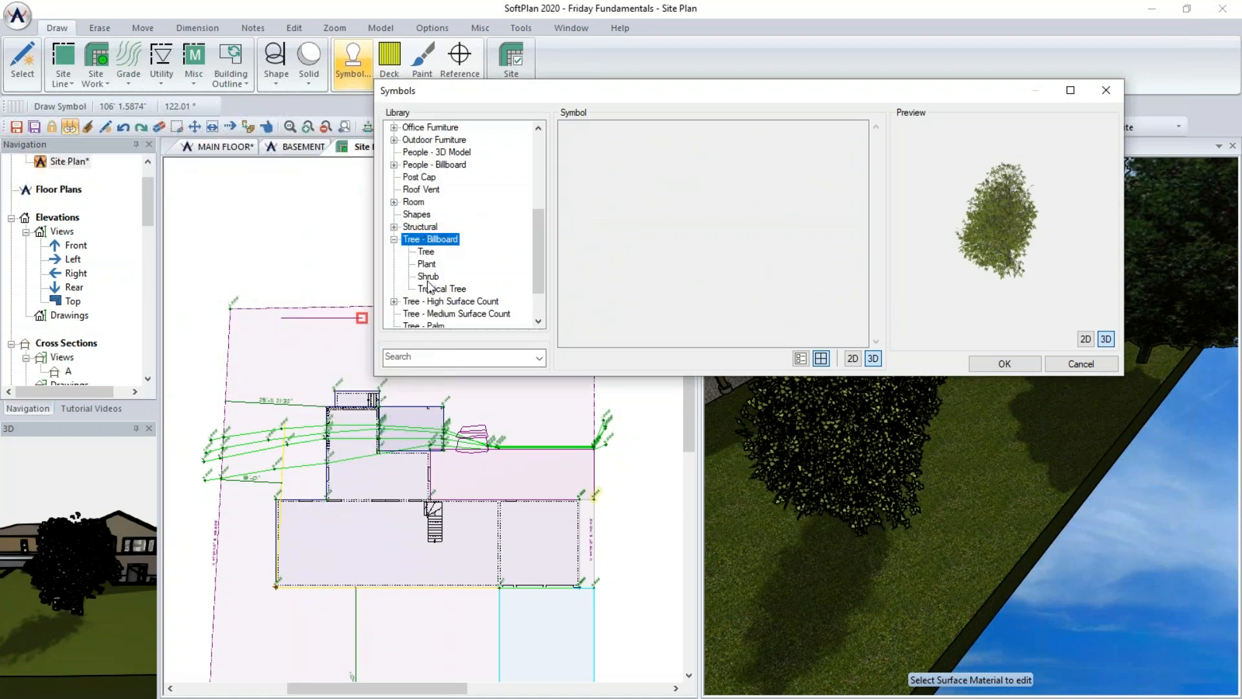
pyautogui.click(425, 252)
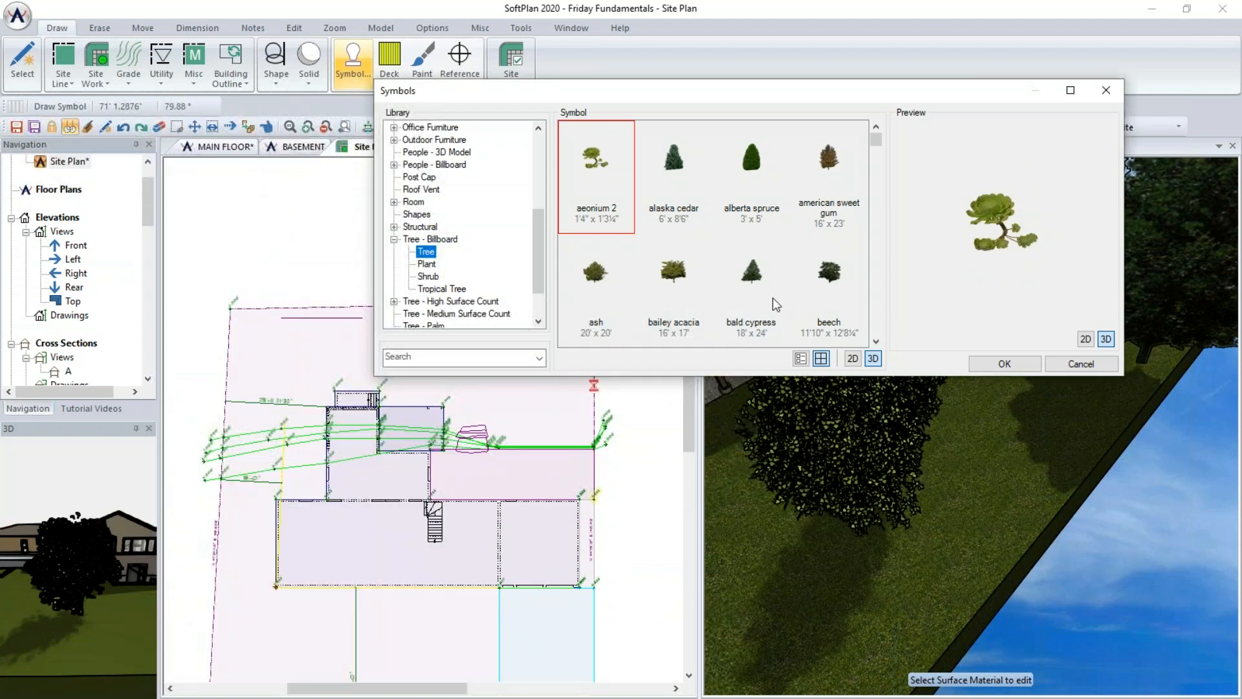
pyautogui.scroll(-2, 872, 293)
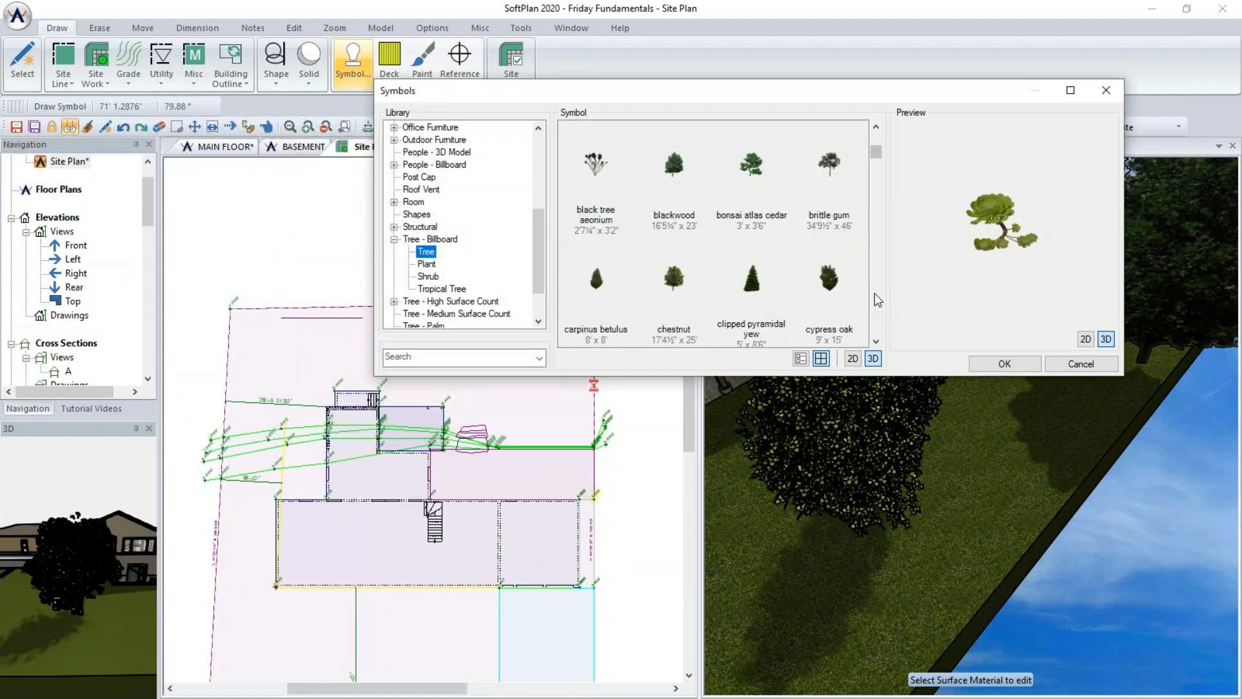
pyautogui.click(829, 295)
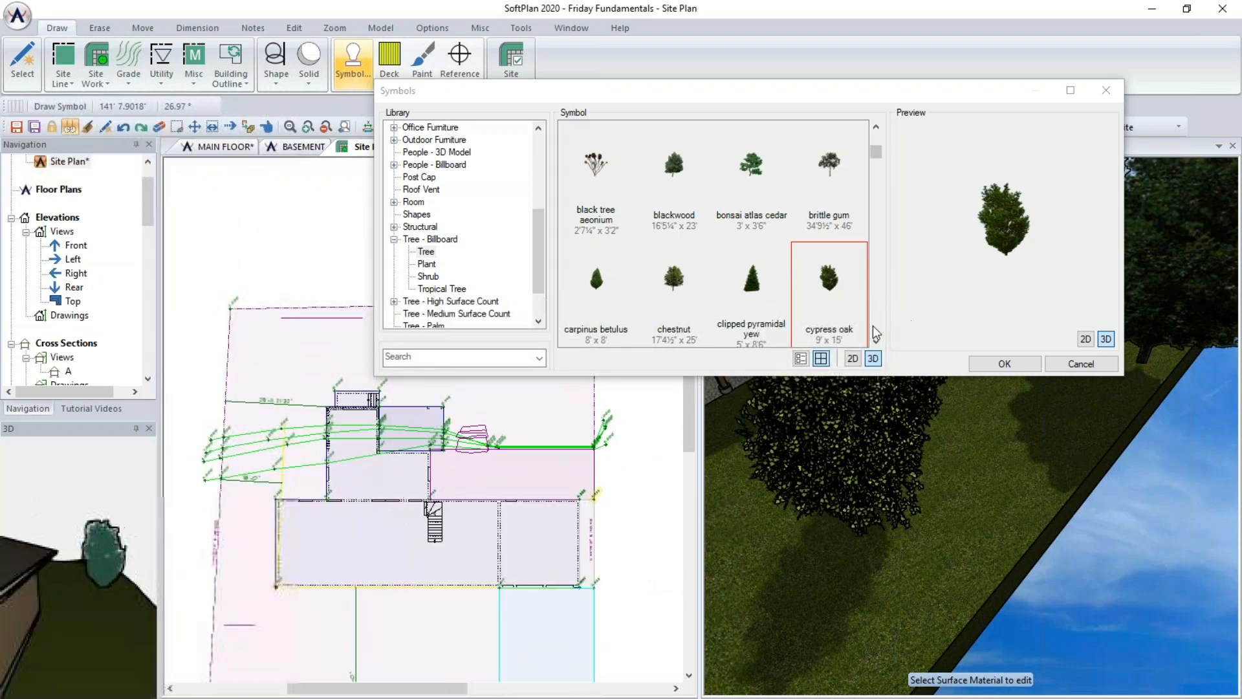
pyautogui.scroll(-2, 877, 327)
pyautogui.click(830, 290)
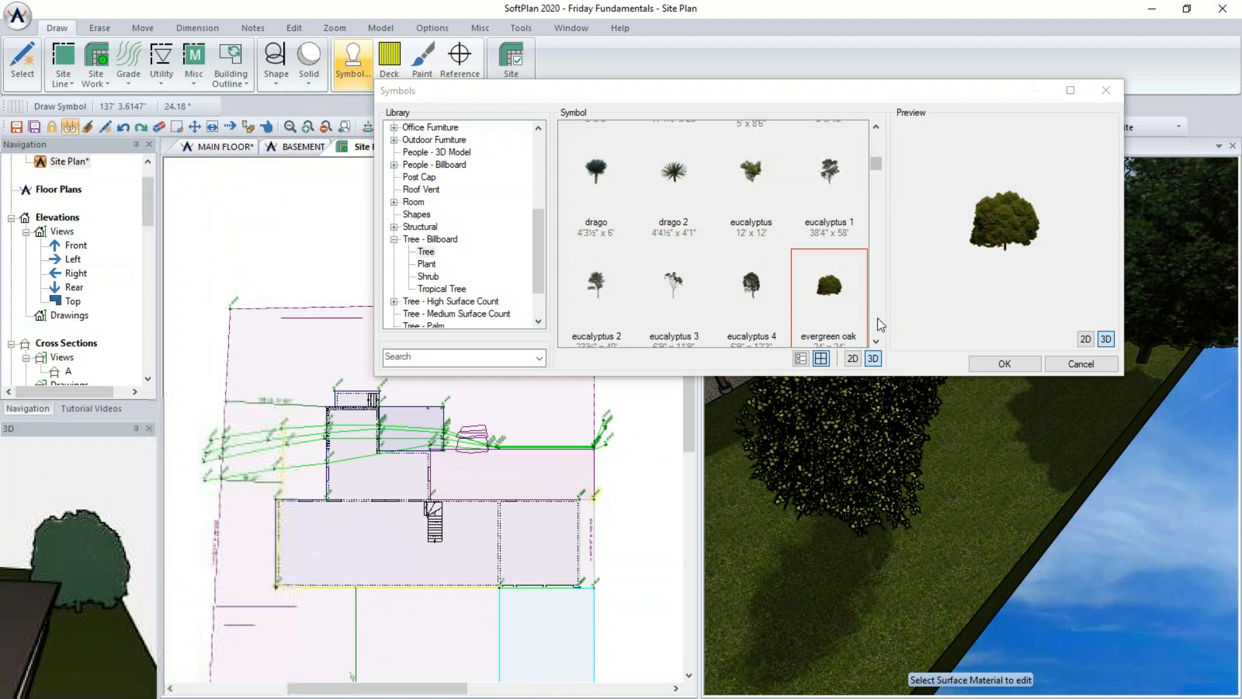
pyautogui.scroll(-3, 877, 317)
pyautogui.click(835, 194)
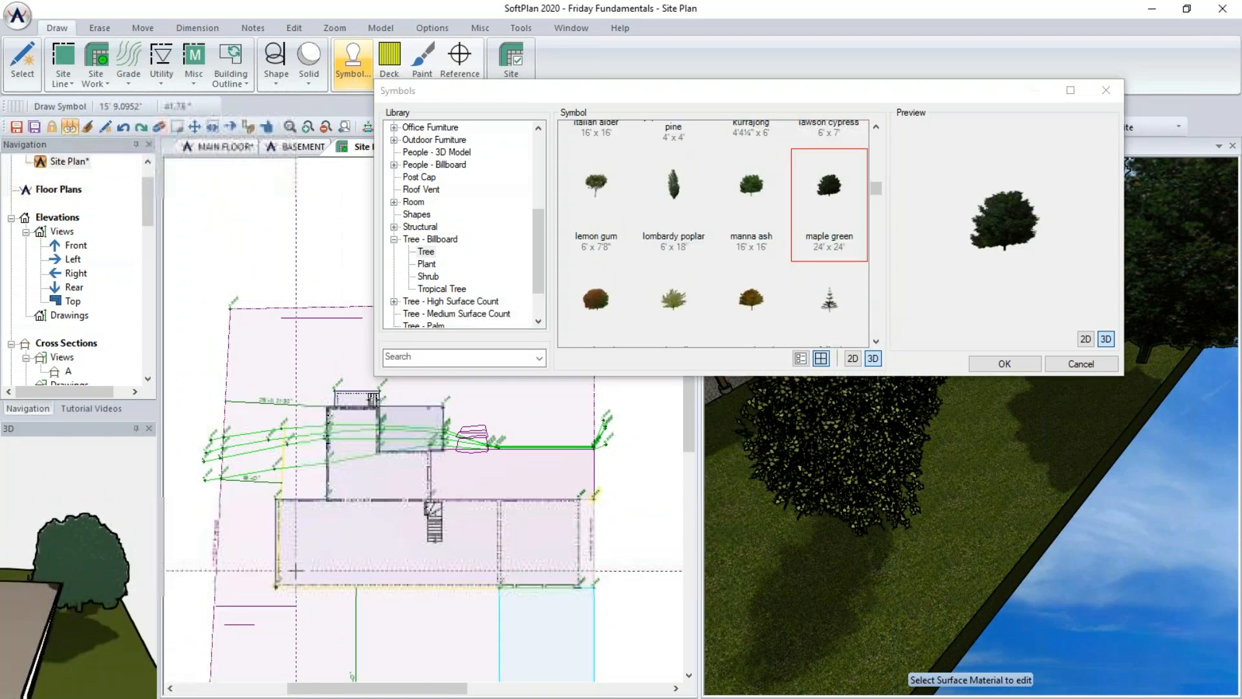
pyautogui.click(220, 661)
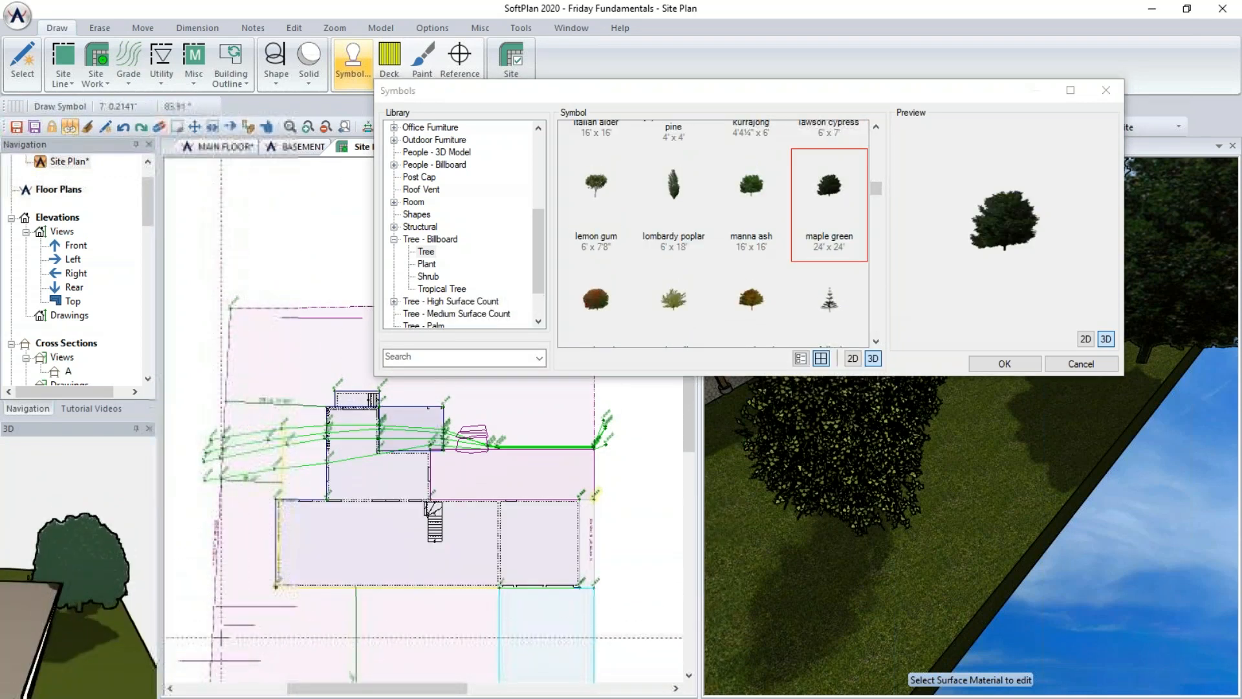
pyautogui.click(985, 360)
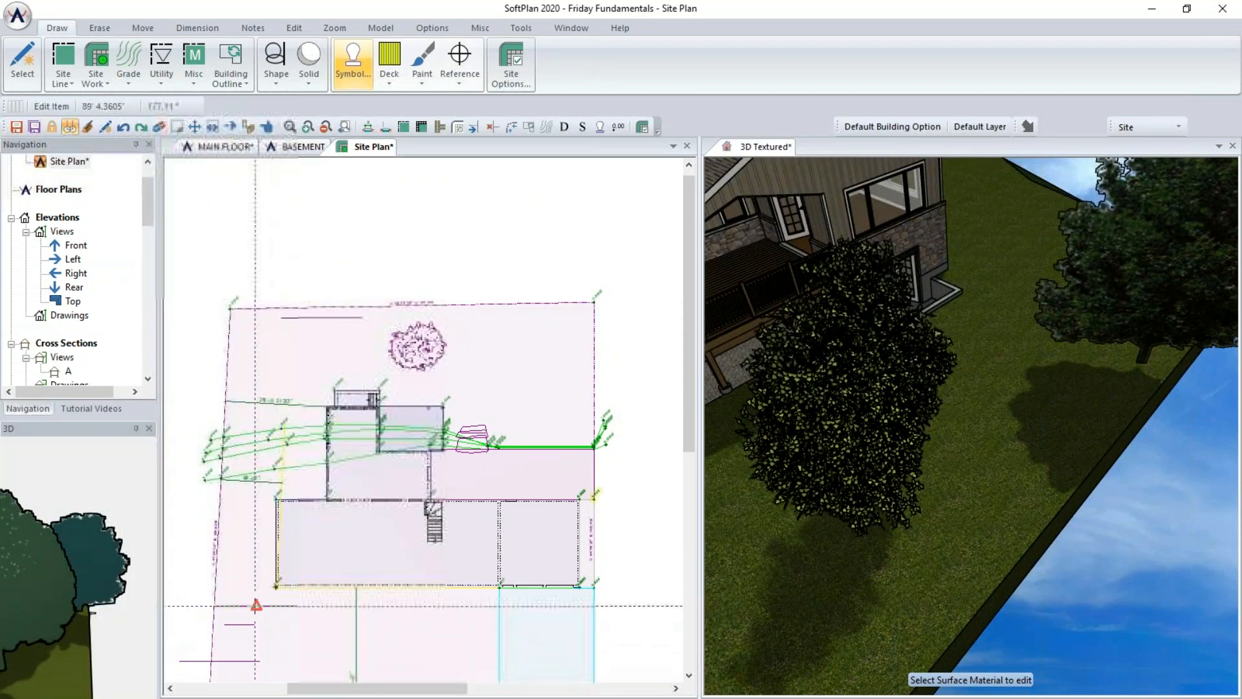
# - Resize the evergreen oak tree to 40'0" wide and high, keeping its aspect ratio
pyautogui.click(285, 606)
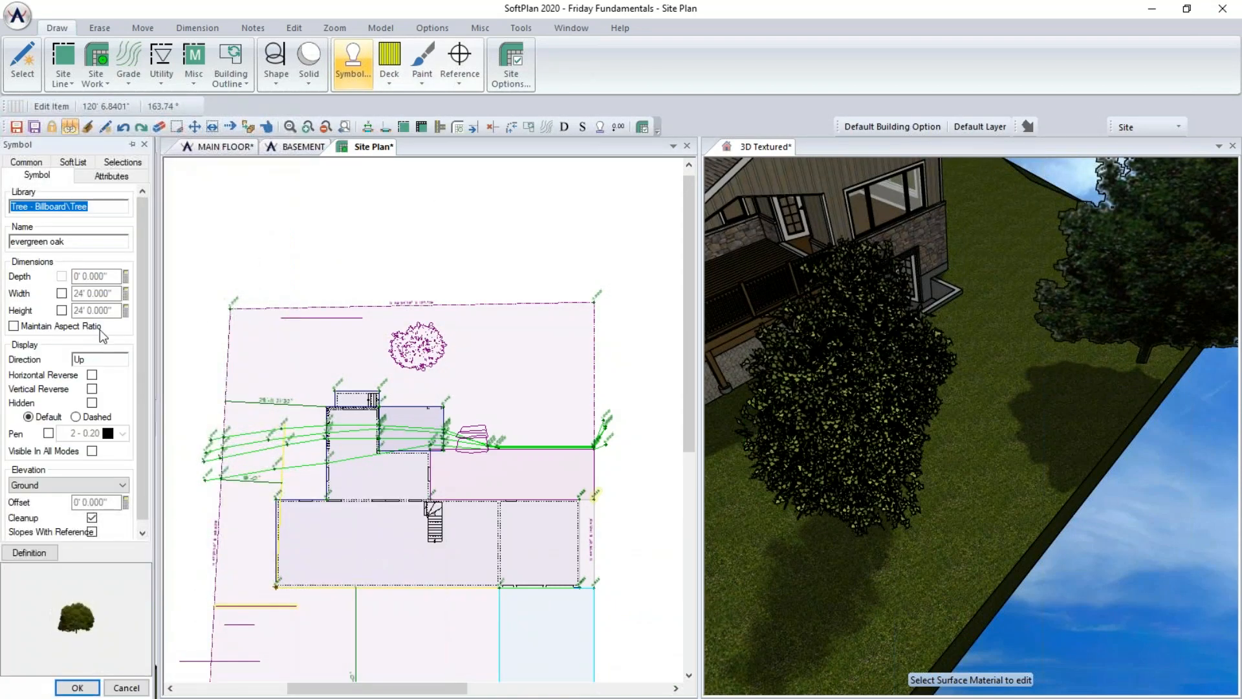
pyautogui.click(34, 326)
pyautogui.click(62, 310)
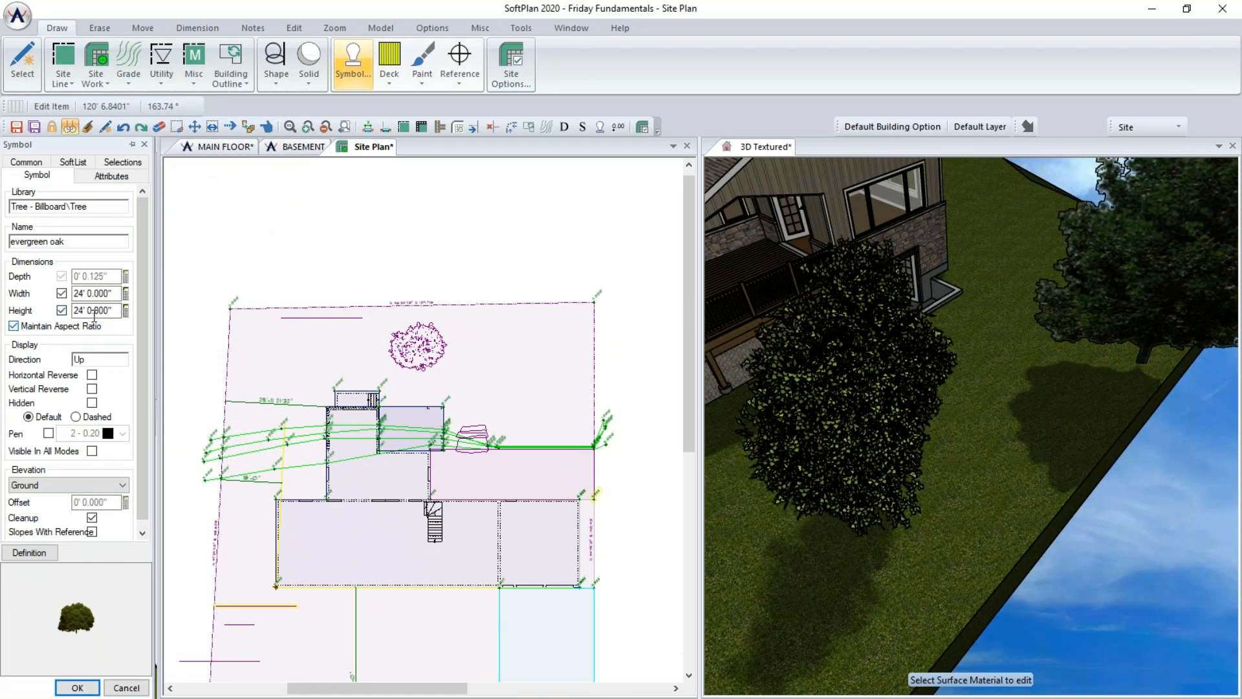
pyautogui.click(119, 311)
pyautogui.write('40')
pyautogui.press('Tab')
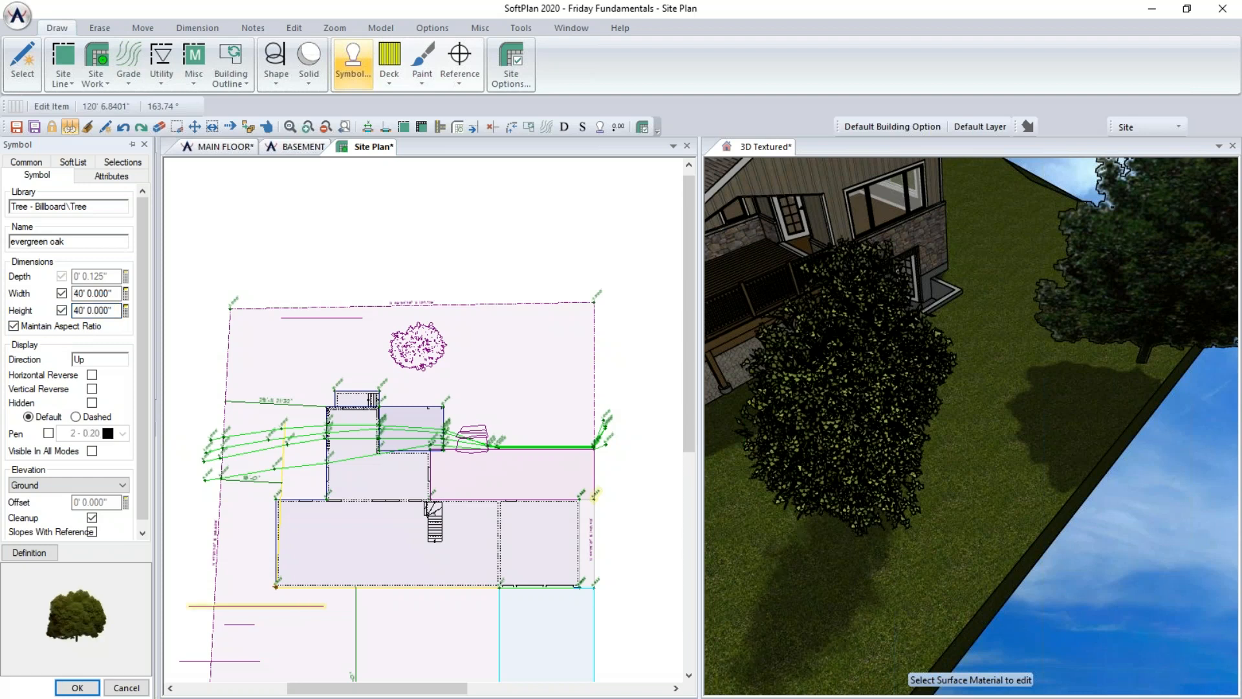
# - Set the maple green tree's height to 50'0"
pyautogui.click(243, 661)
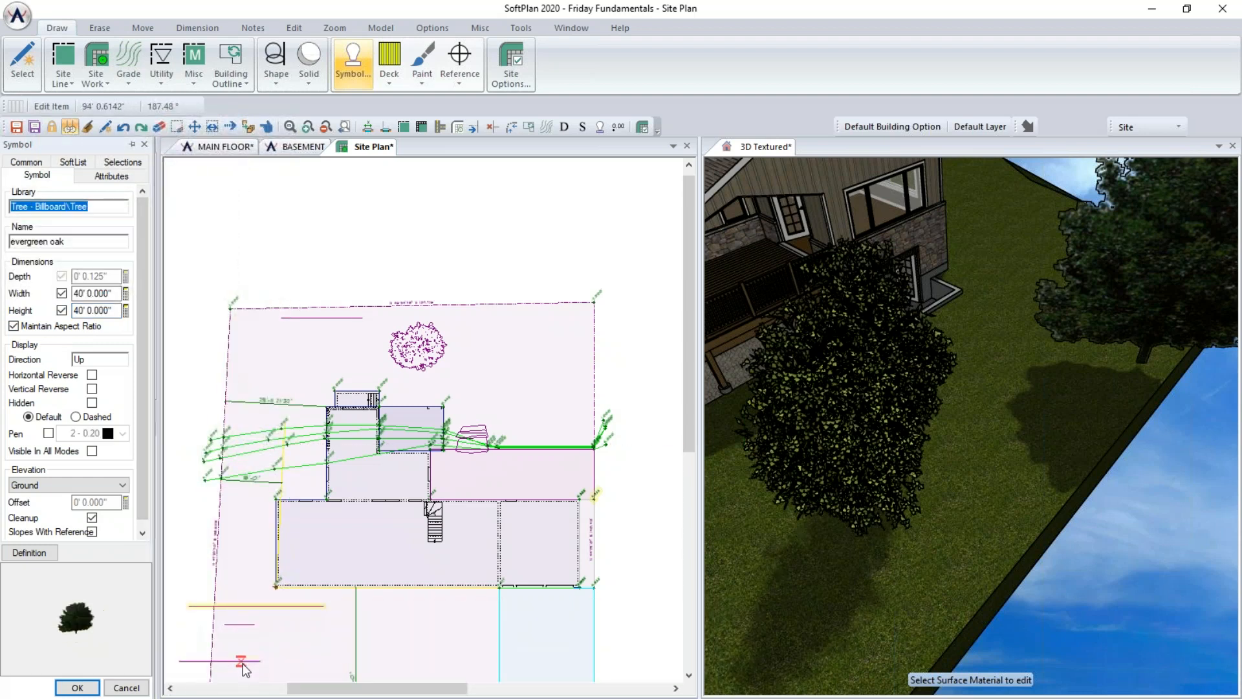
pyautogui.click(61, 310)
pyautogui.doubleClick(102, 311)
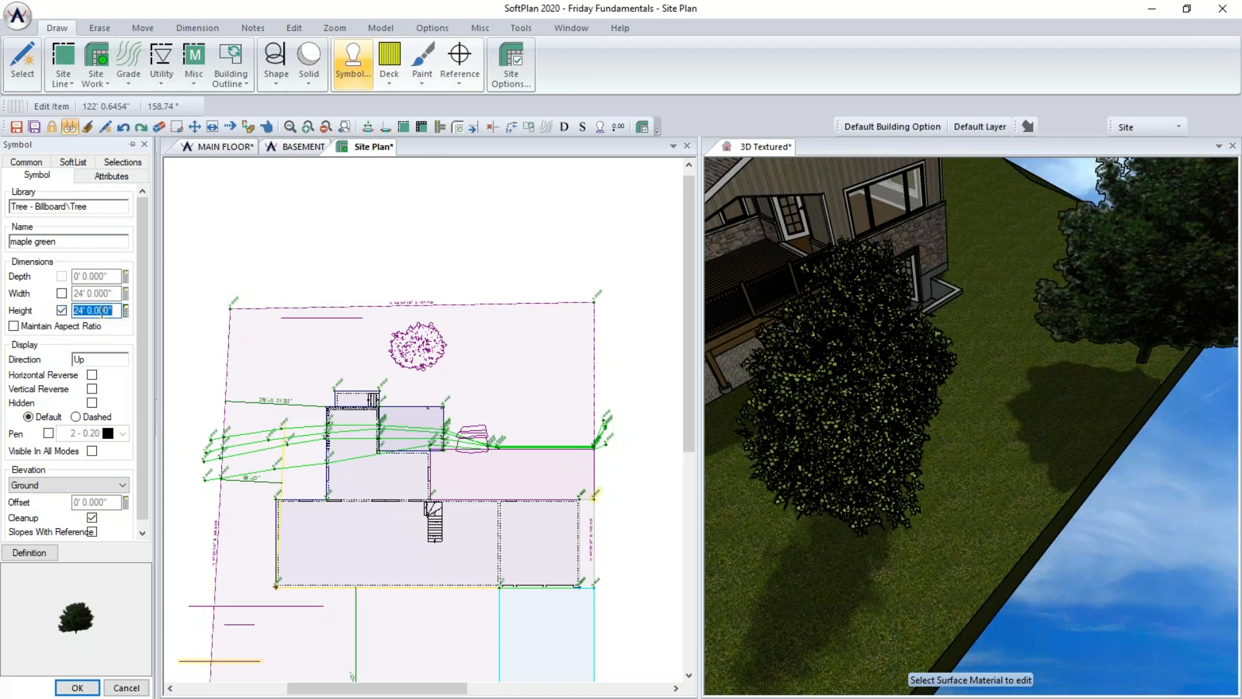
pyautogui.write('50')
pyautogui.press('Tab')
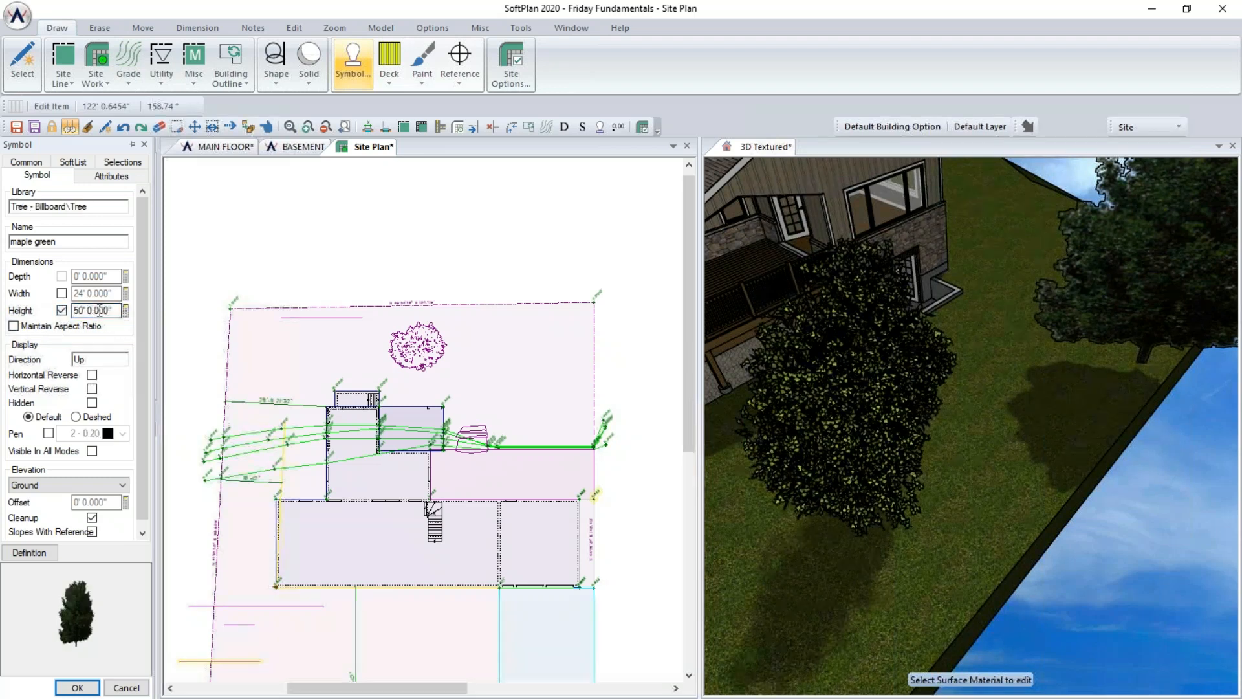
pyautogui.click(77, 687)
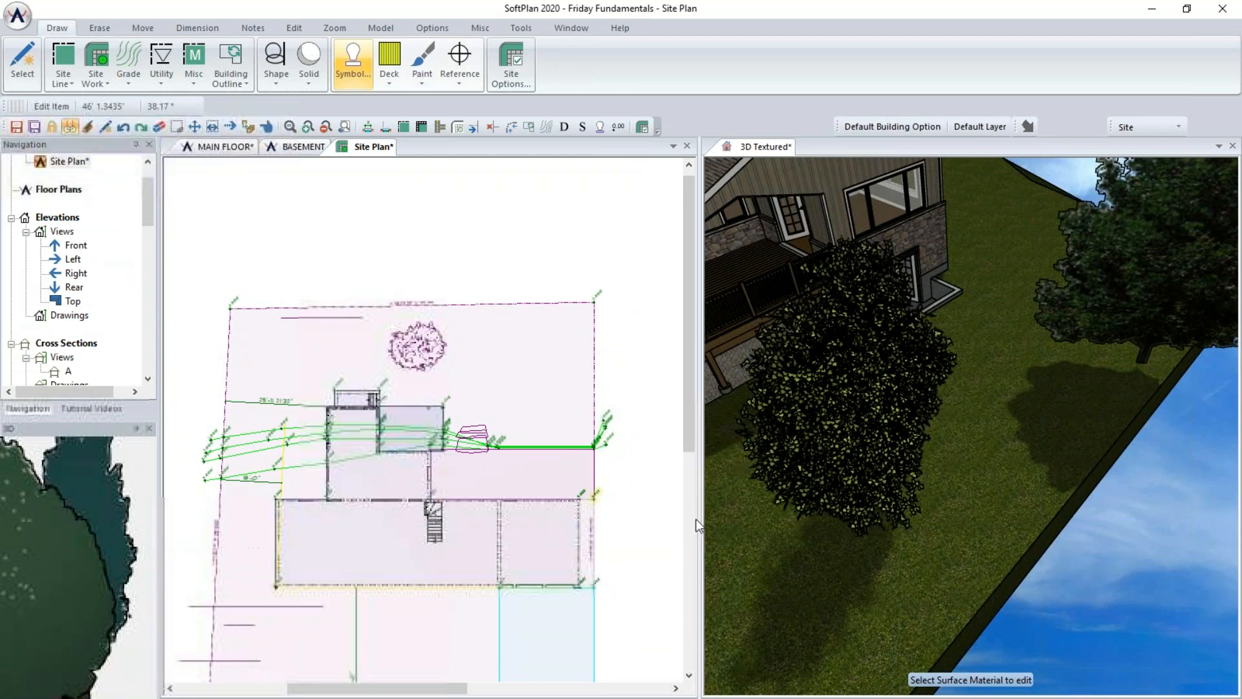
# - Orbit the 3D textured view to review the trees around the house
pyautogui.moveTo(838, 405); pyautogui.dragTo(897, 251, button='middle')
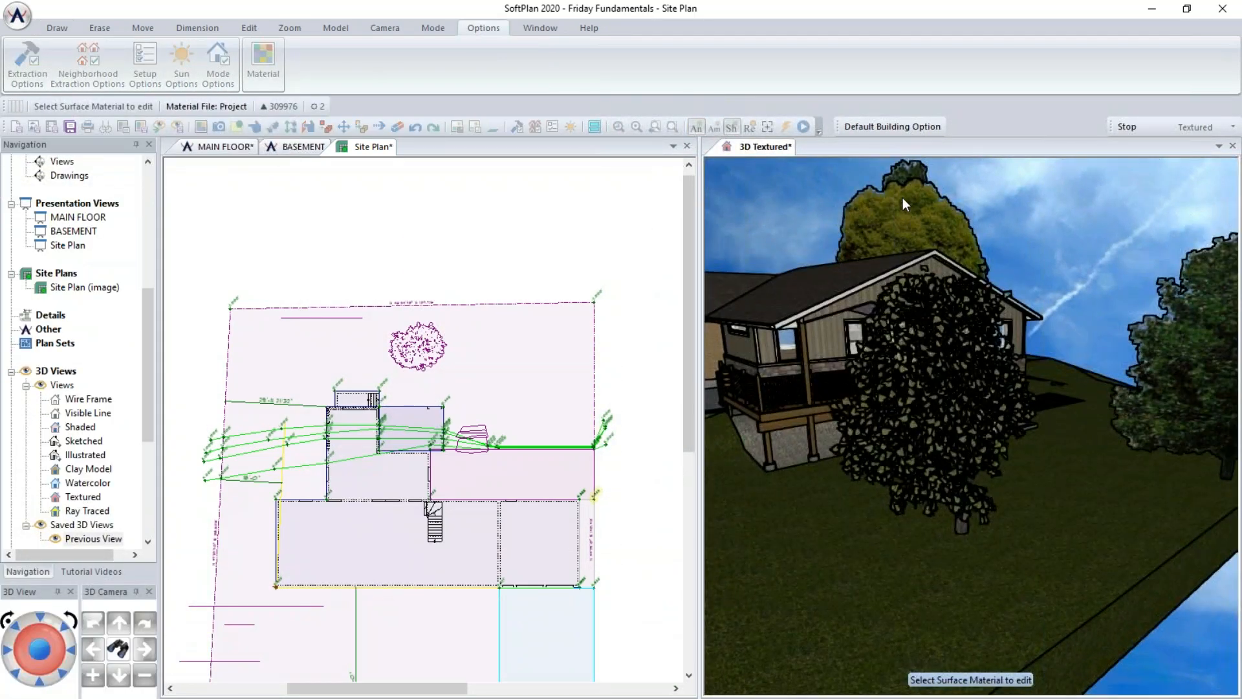
pyautogui.moveTo(892, 318); pyautogui.dragTo(1019, 325, button='middle')
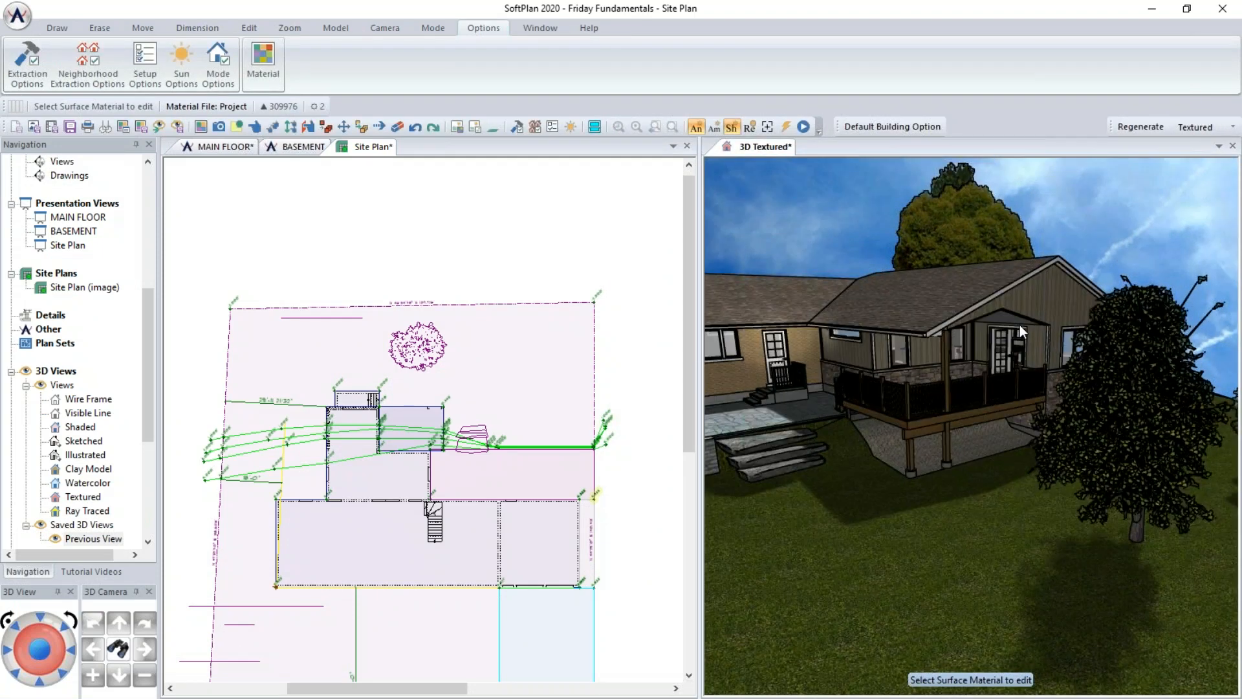
pyautogui.moveTo(1101, 433); pyautogui.dragTo(1085, 441, button='middle')
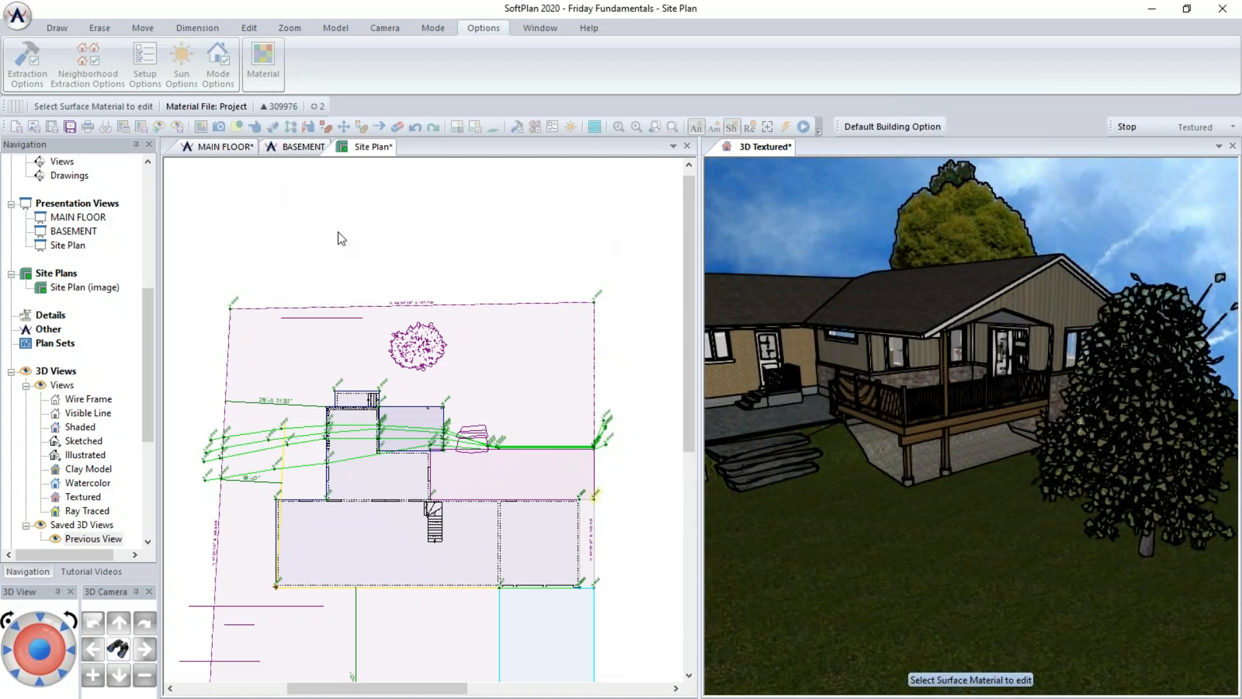
pyautogui.click(431, 343)
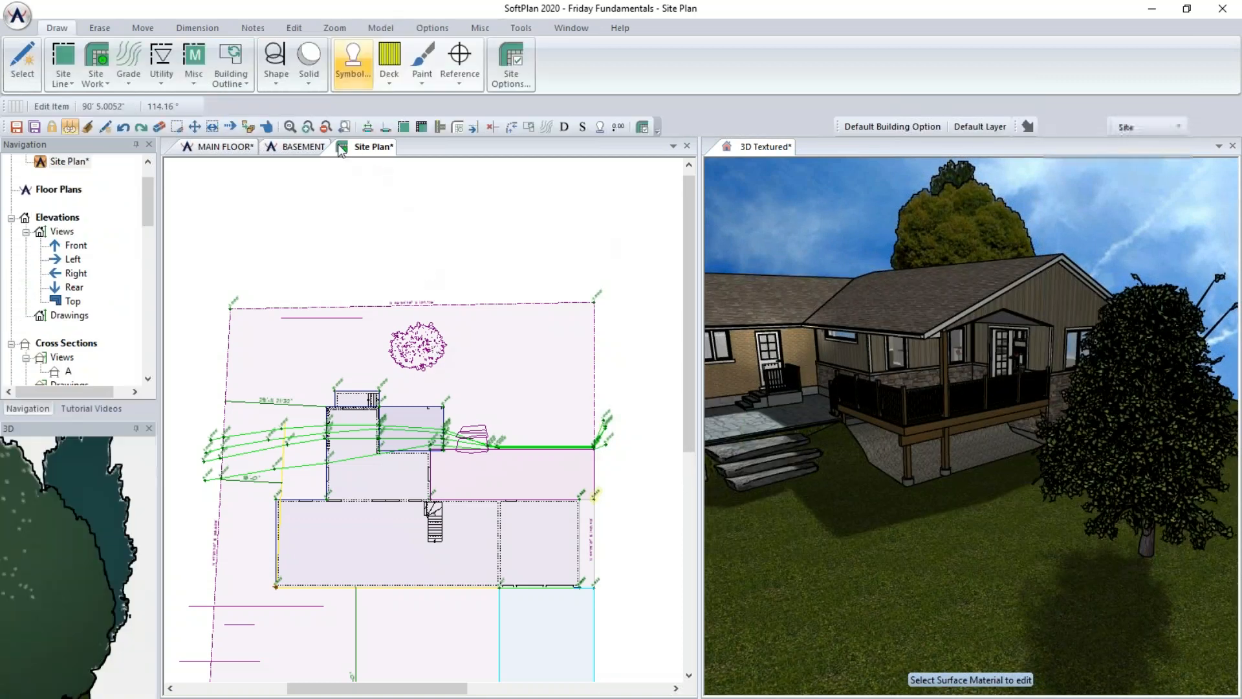
pyautogui.click(195, 127)
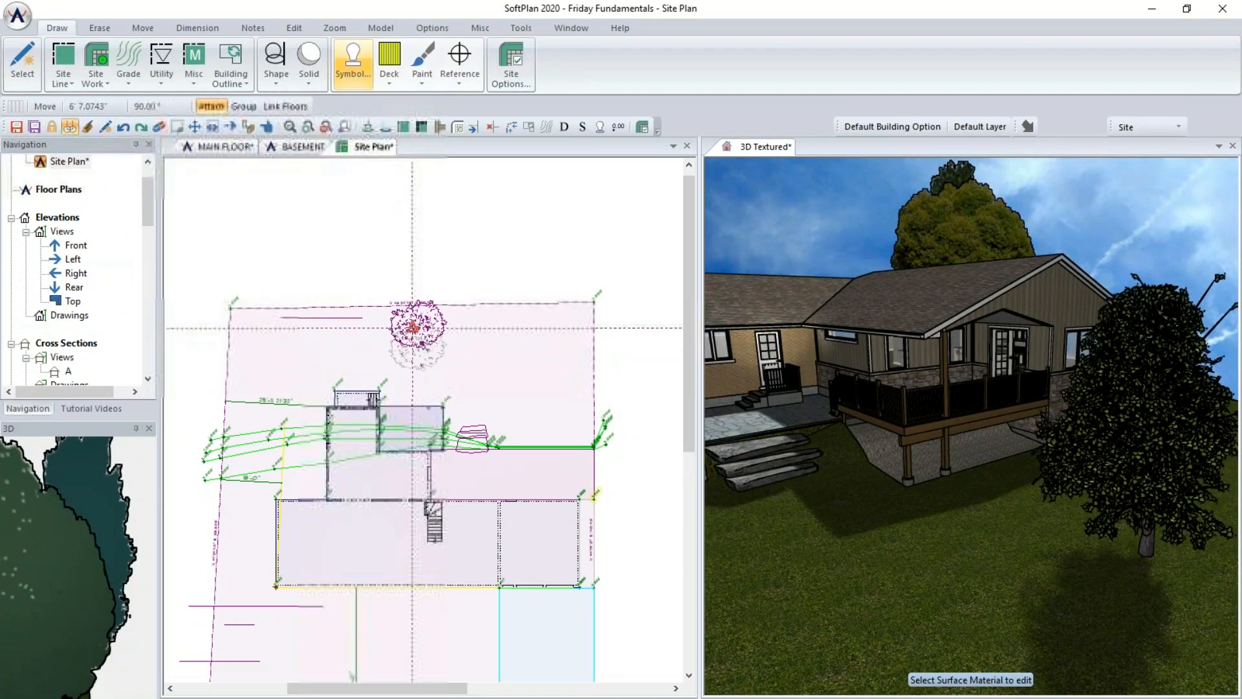
pyautogui.click(414, 327)
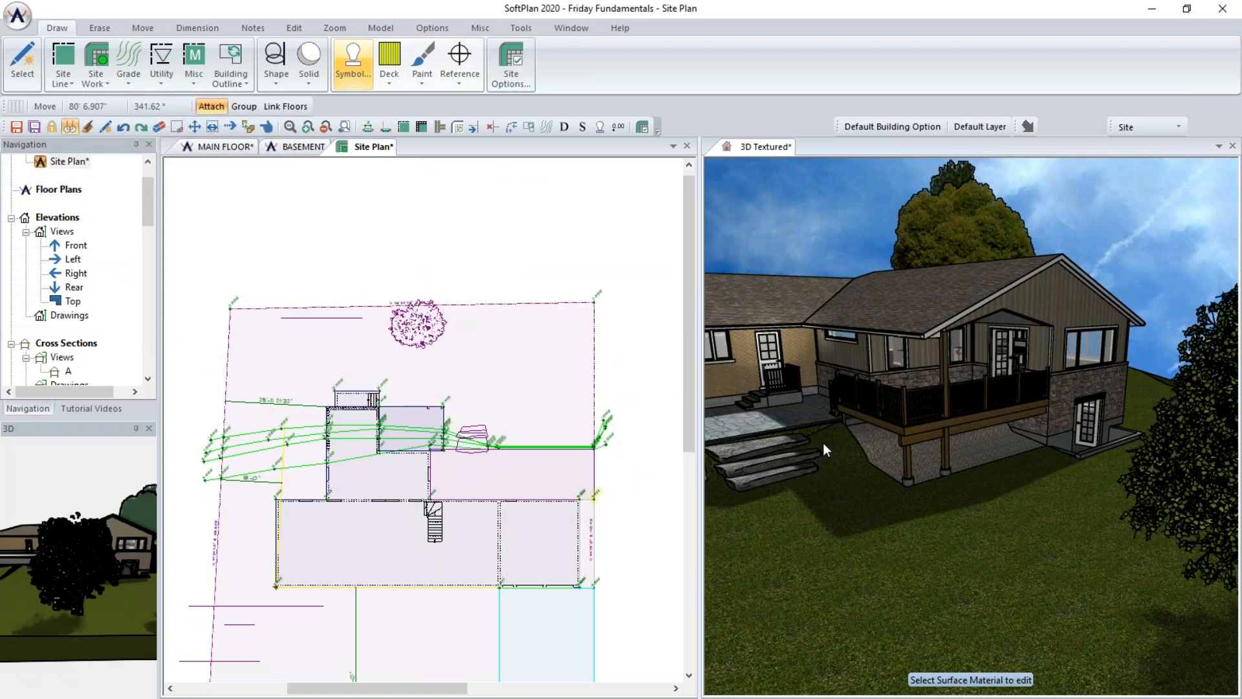
pyautogui.scroll(3, 411, 421)
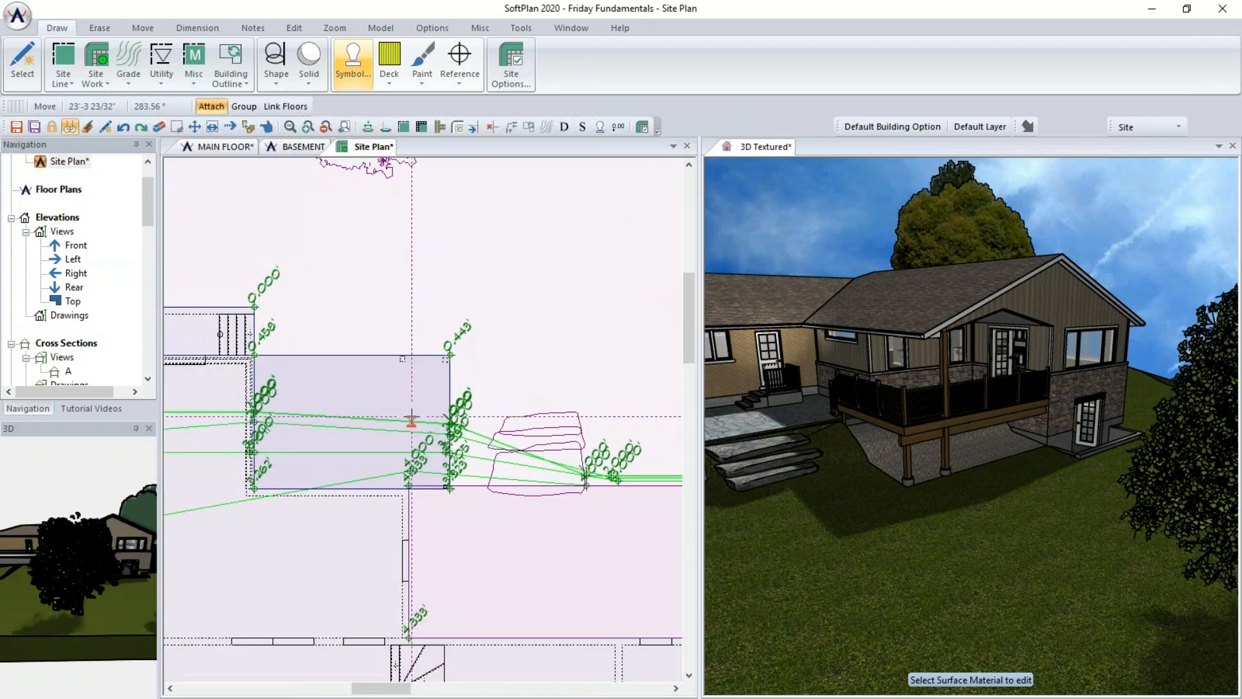
pyautogui.scroll(2, 412, 419)
pyautogui.moveTo(421, 419); pyautogui.dragTo(559, 466, button='middle')
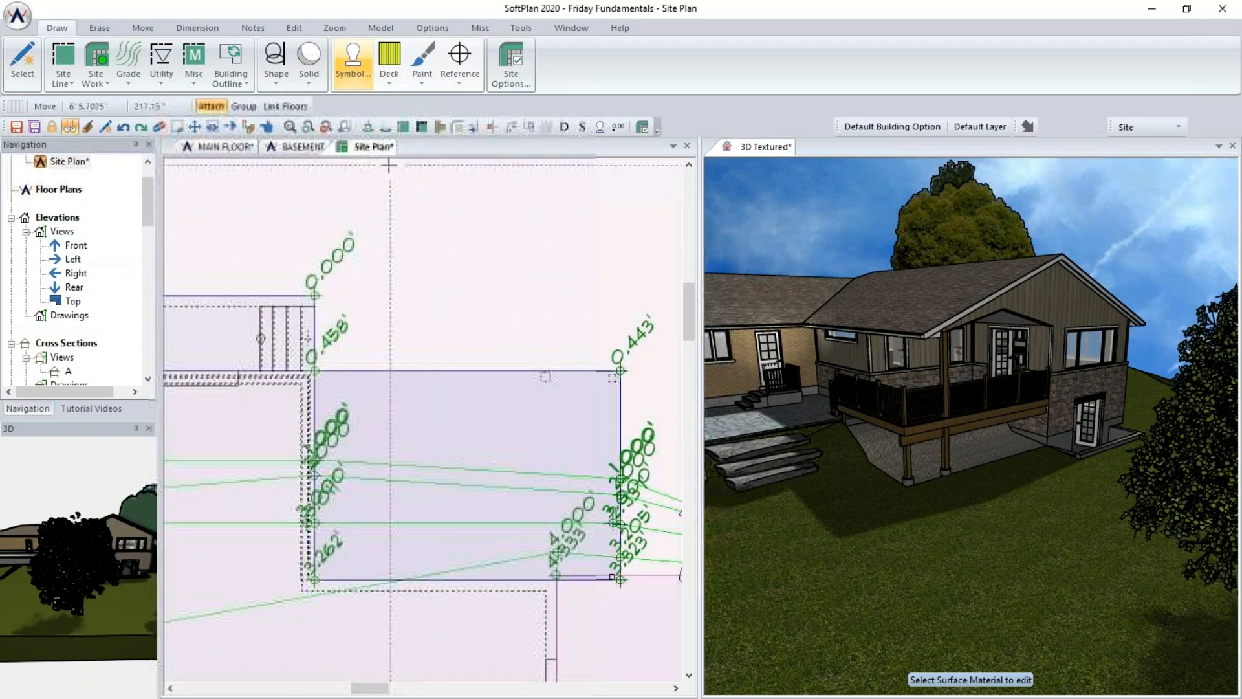
# - Place rectangle 2x8 assembled planting bed symbols from the Landscape library along the back and side walls of the house
pyautogui.click(353, 61)
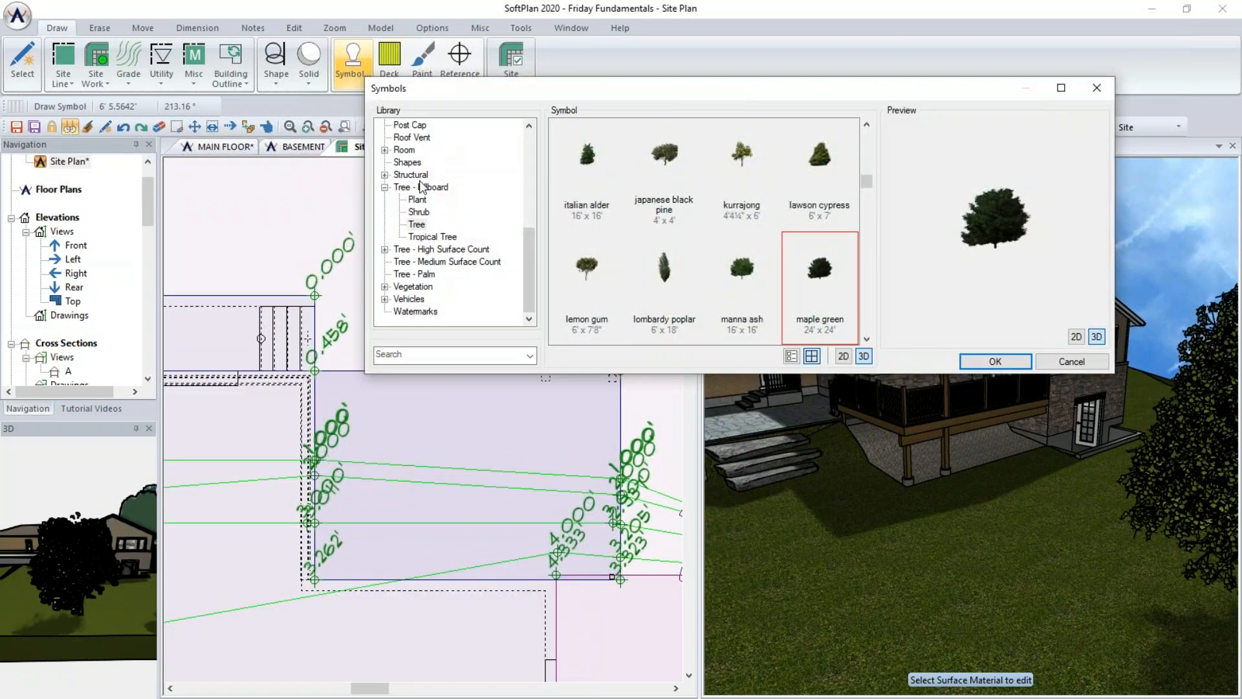
pyautogui.click(528, 212)
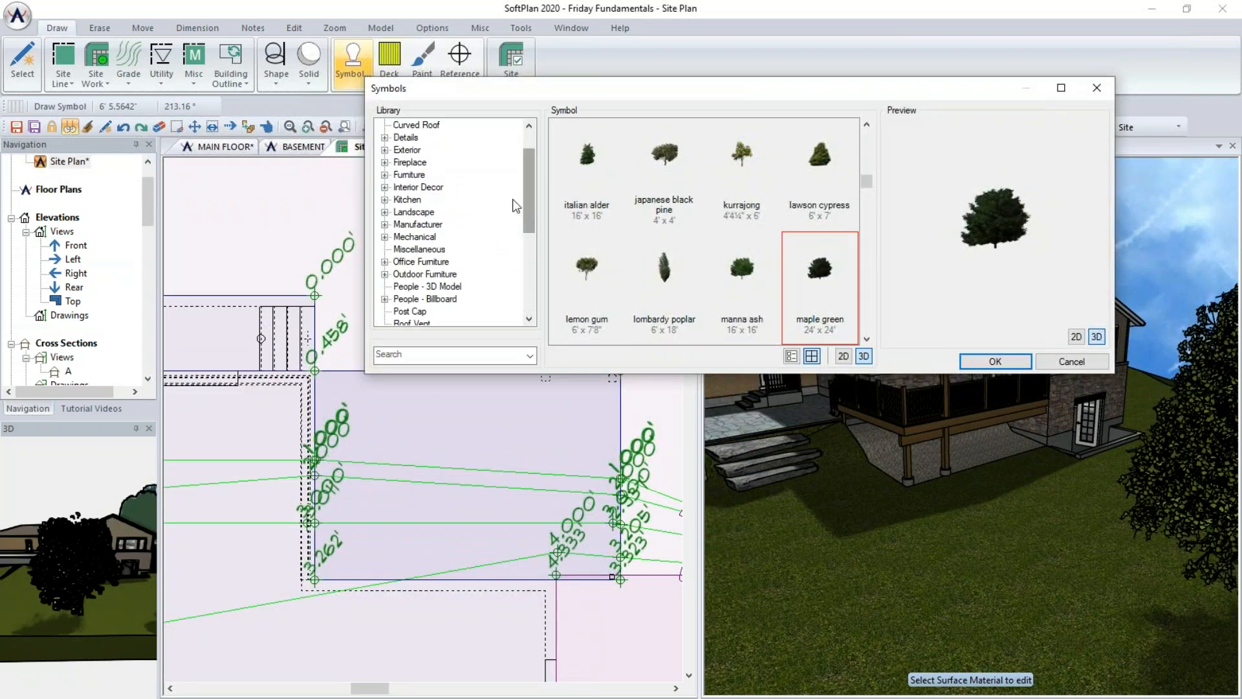
pyautogui.click(384, 213)
pyautogui.click(429, 237)
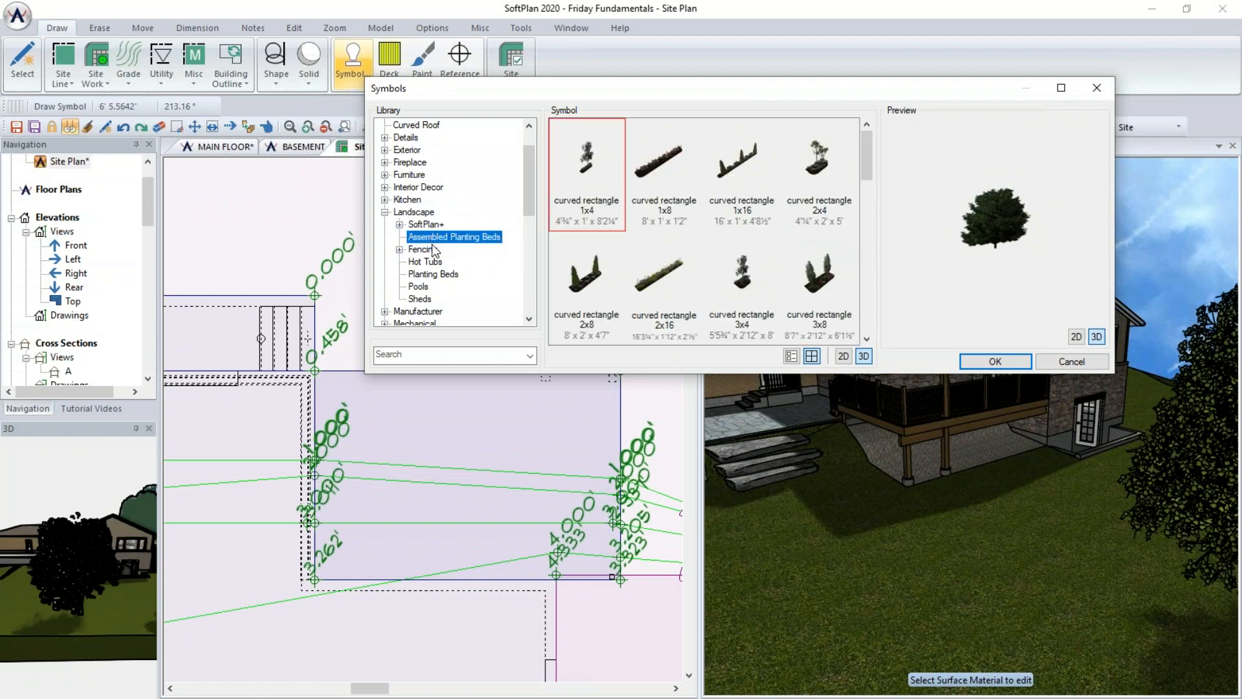
pyautogui.scroll(-5, 626, 313)
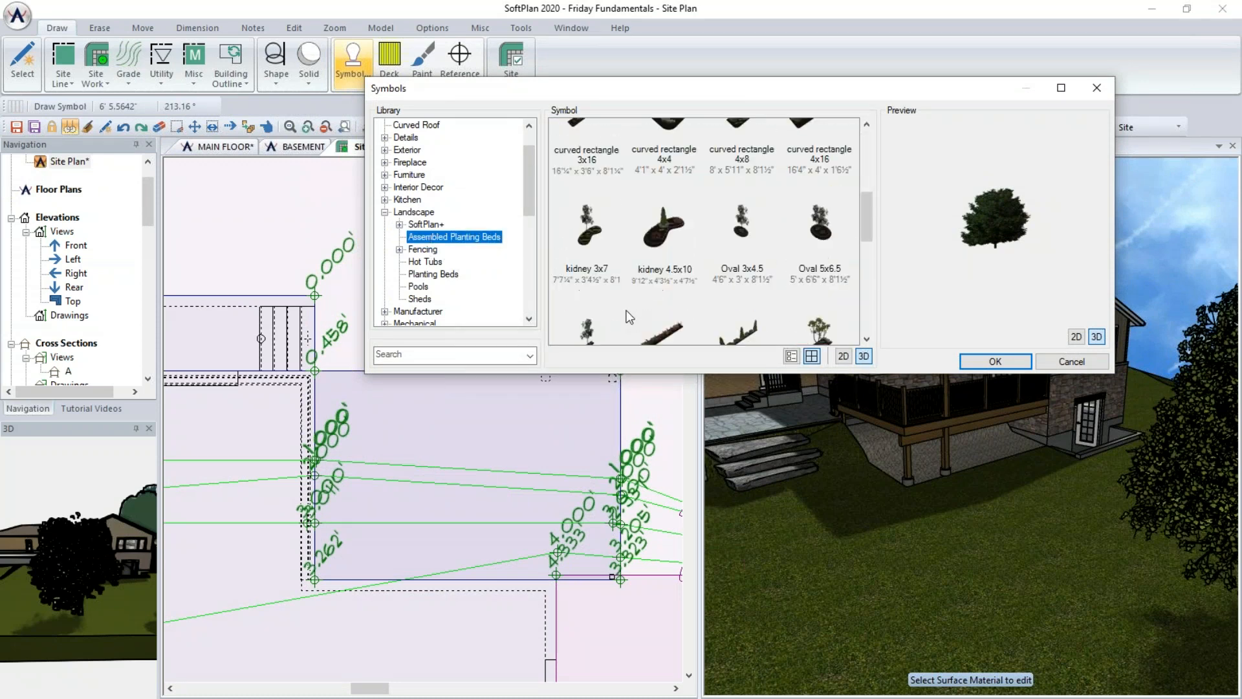
pyautogui.scroll(-3, 626, 315)
pyautogui.click(604, 293)
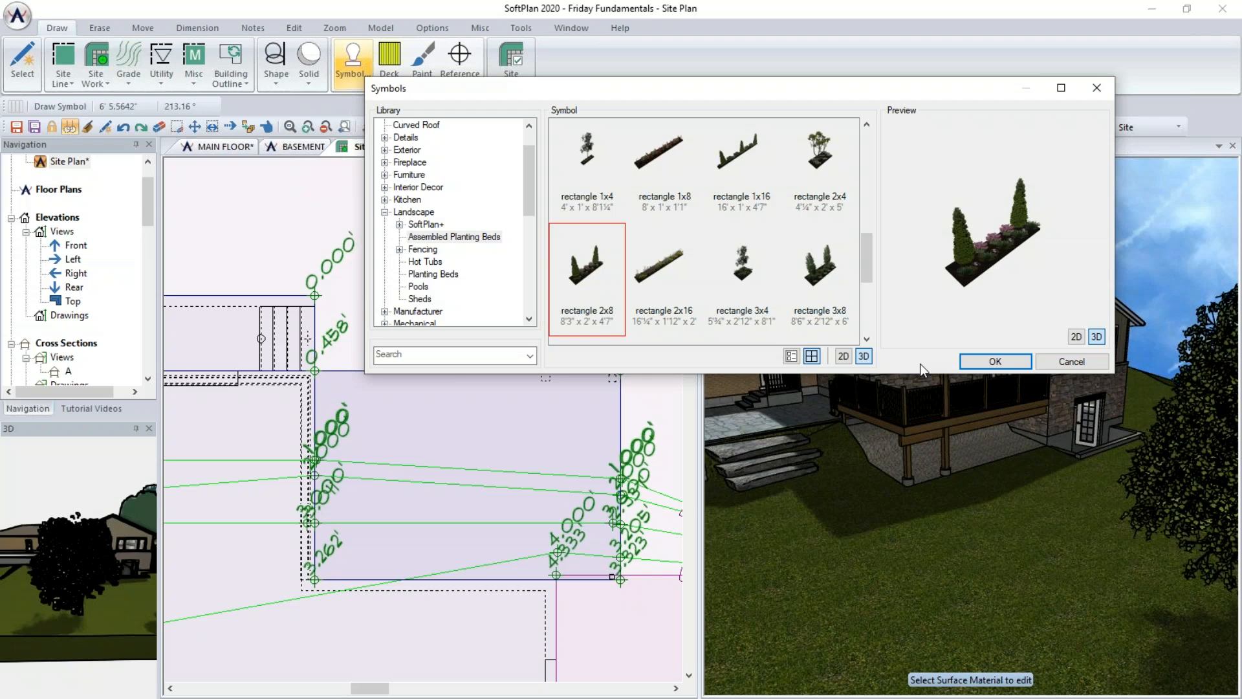
pyautogui.press('Return')
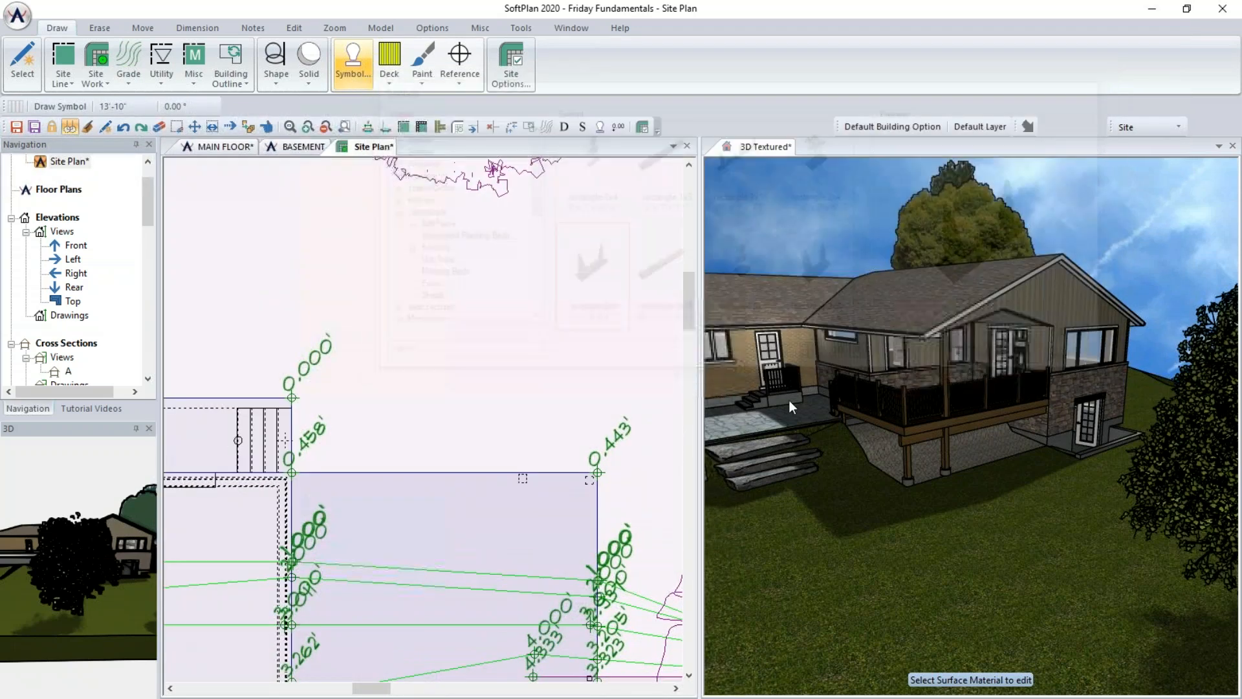
pyautogui.click(398, 472)
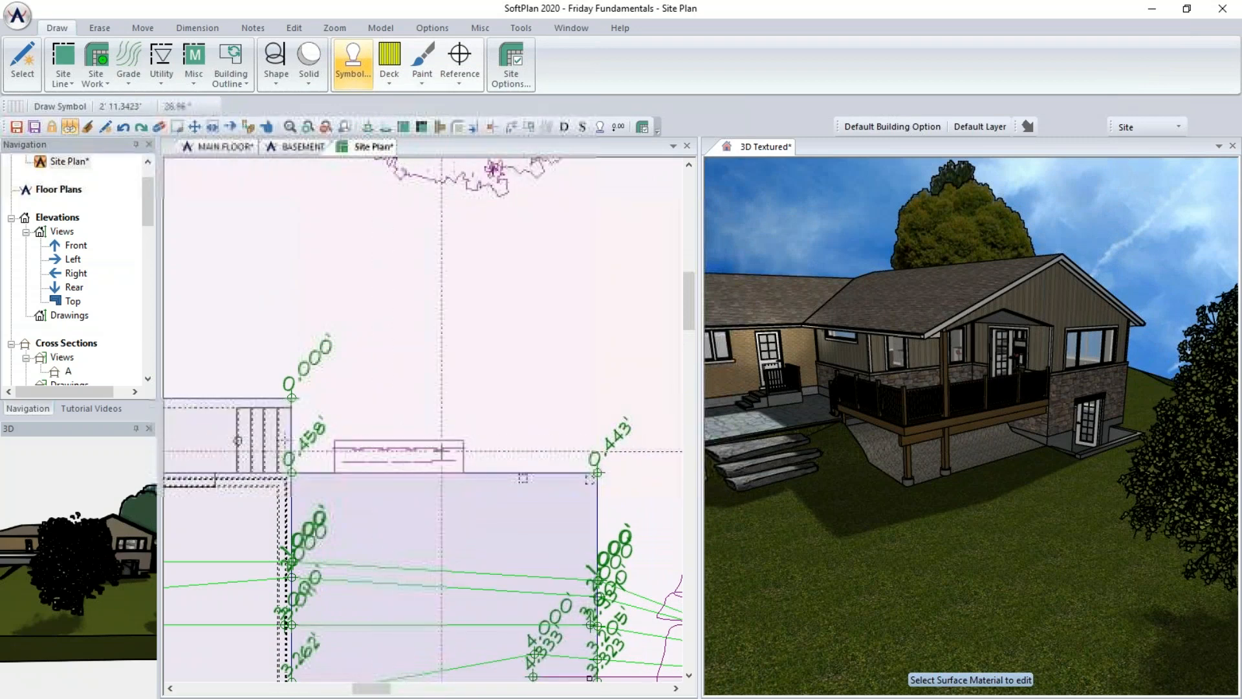
pyautogui.click(529, 445)
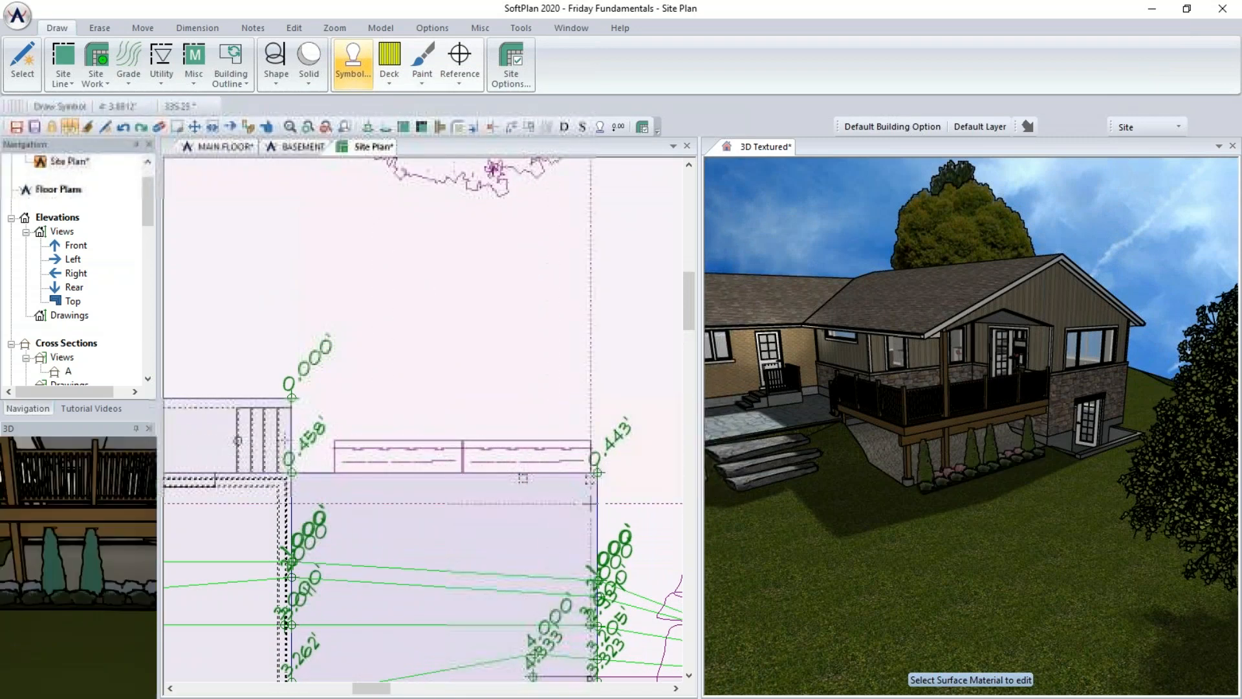
pyautogui.moveTo(642, 582); pyautogui.dragTo(631, 421, button='middle')
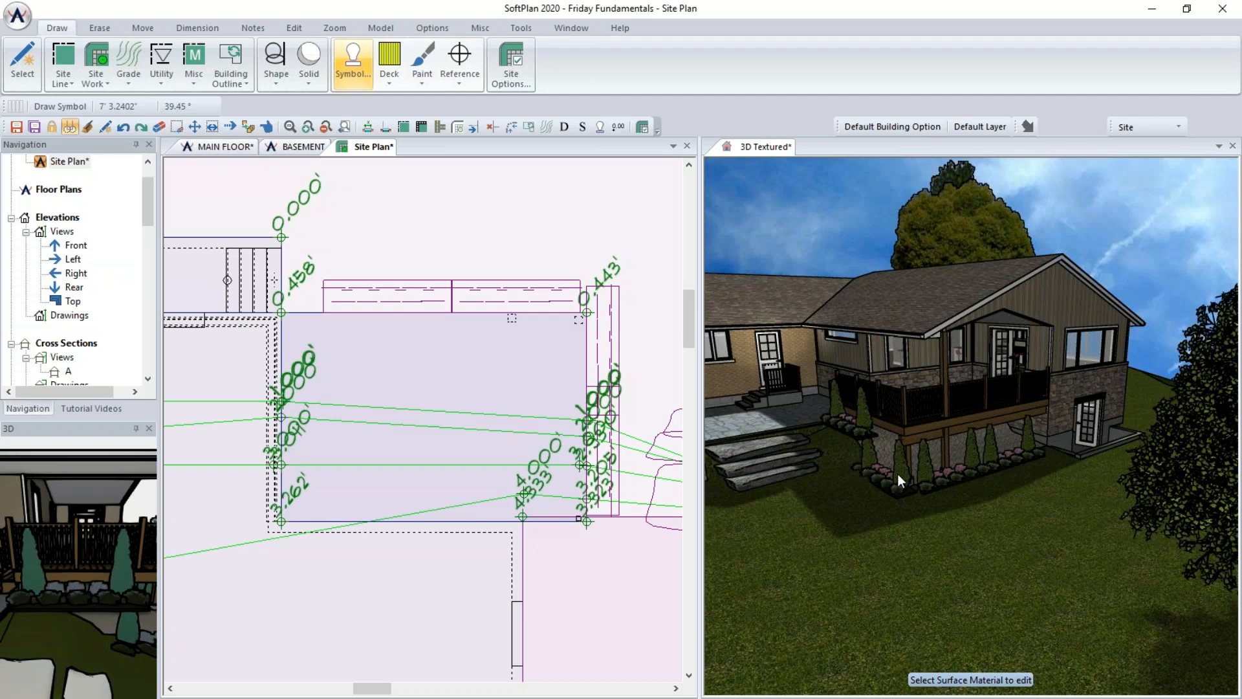
# - Explode the rectangle 2x8 planting bed symbols at the house's side corner into separate items
pyautogui.scroll(5, 423, 419)
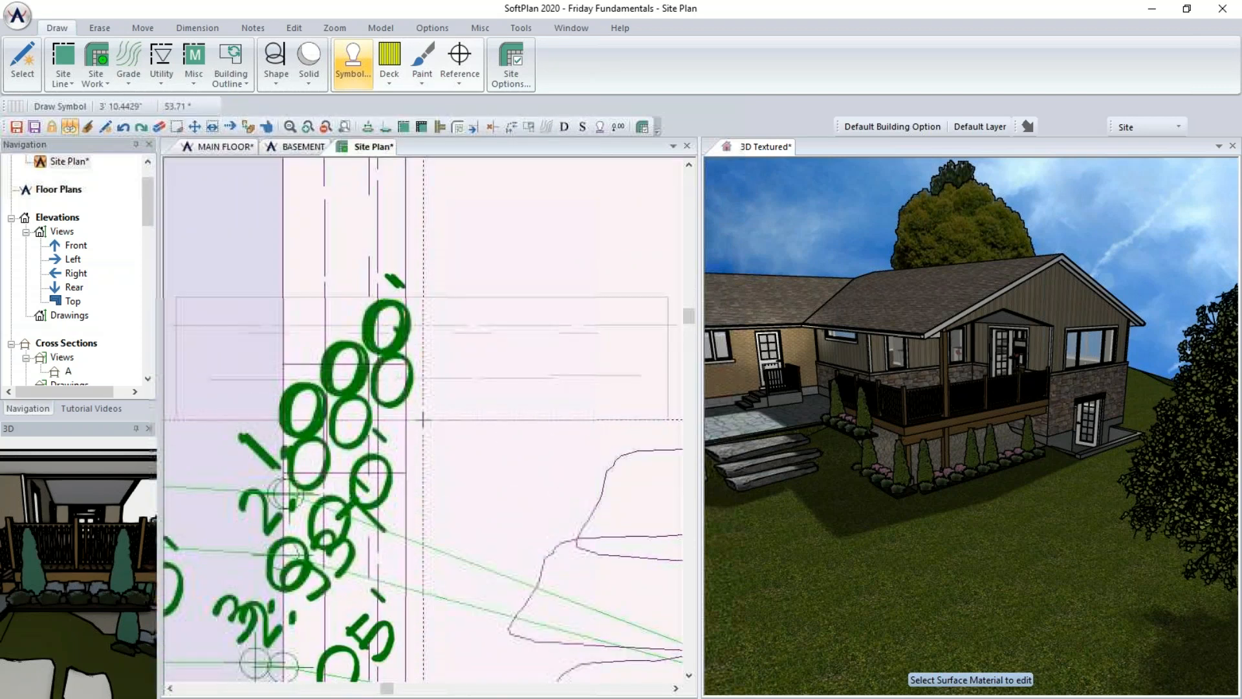
pyautogui.scroll(-3, 422, 419)
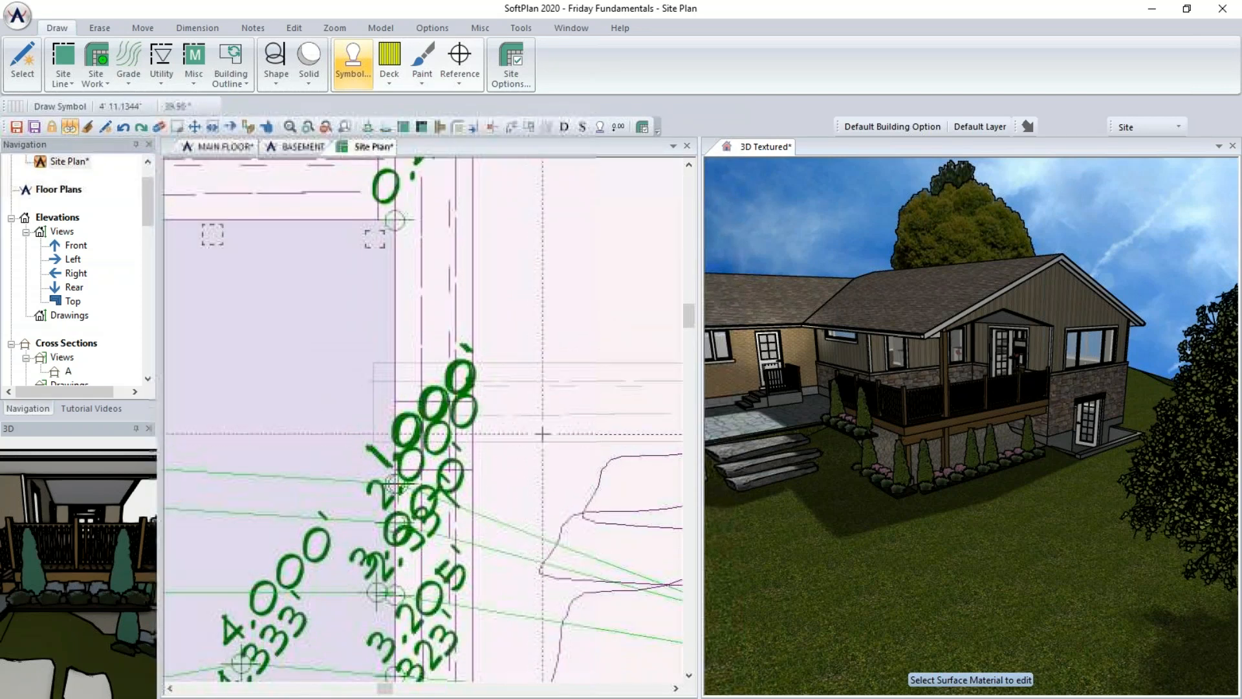
pyautogui.rightClick(439, 238)
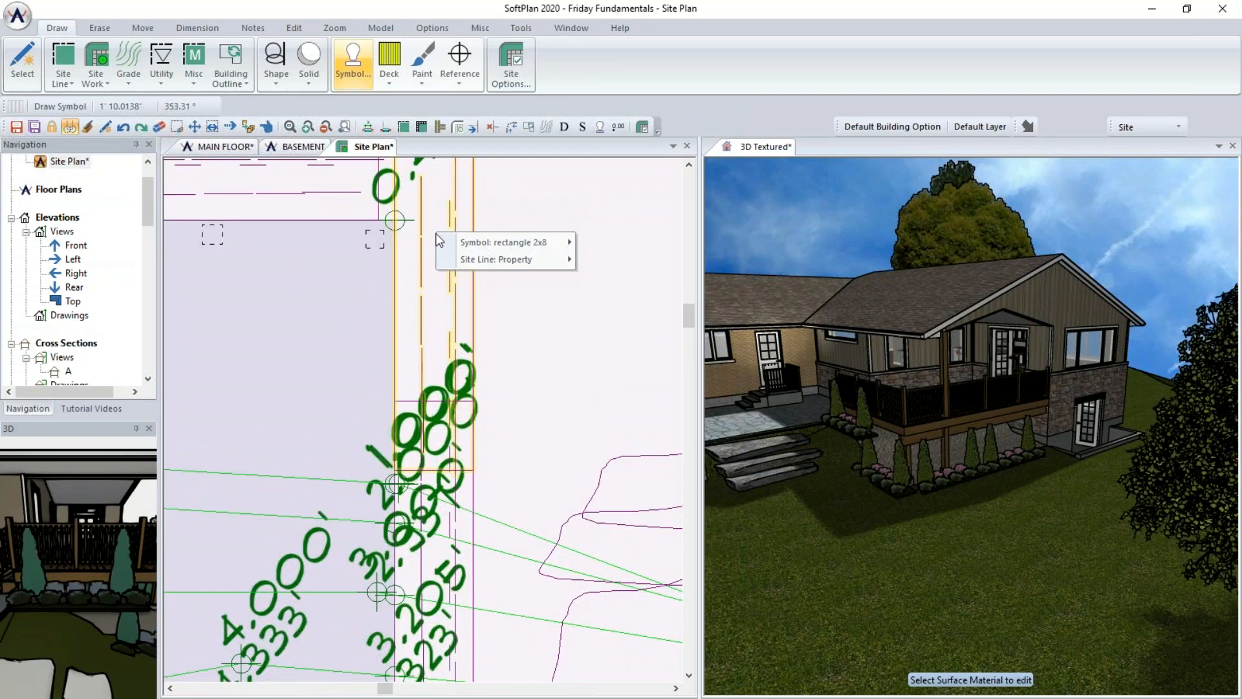
pyautogui.moveTo(497, 242)
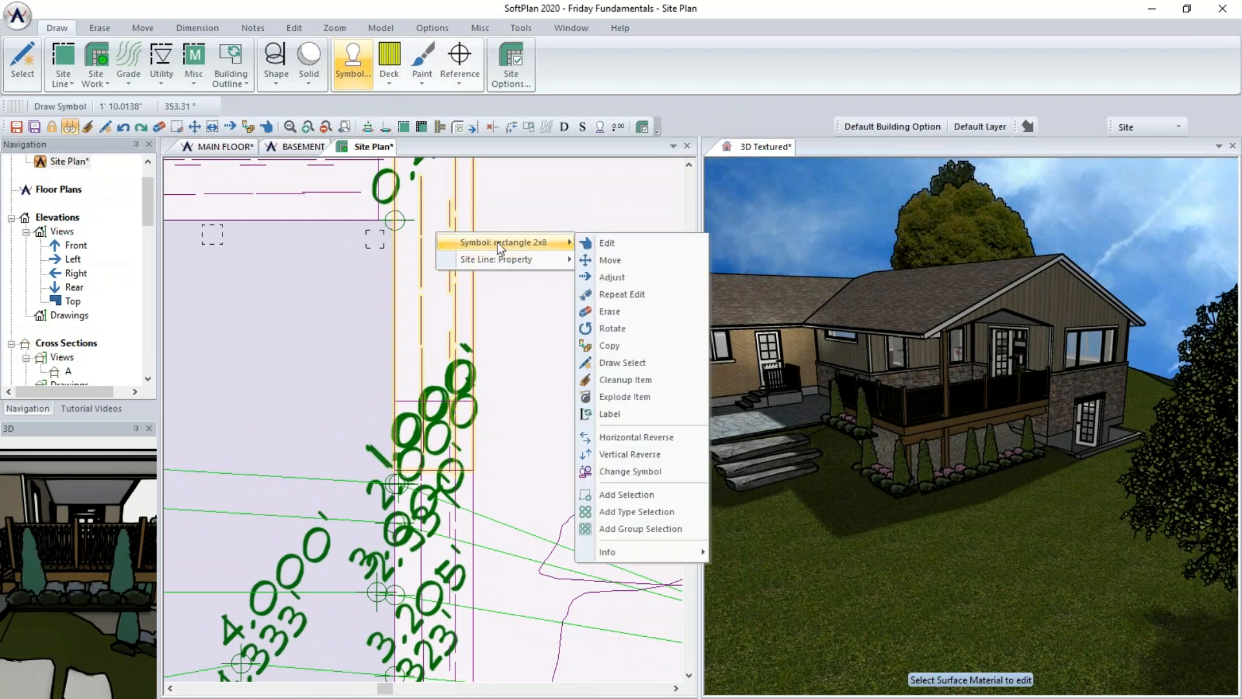
pyautogui.click(640, 396)
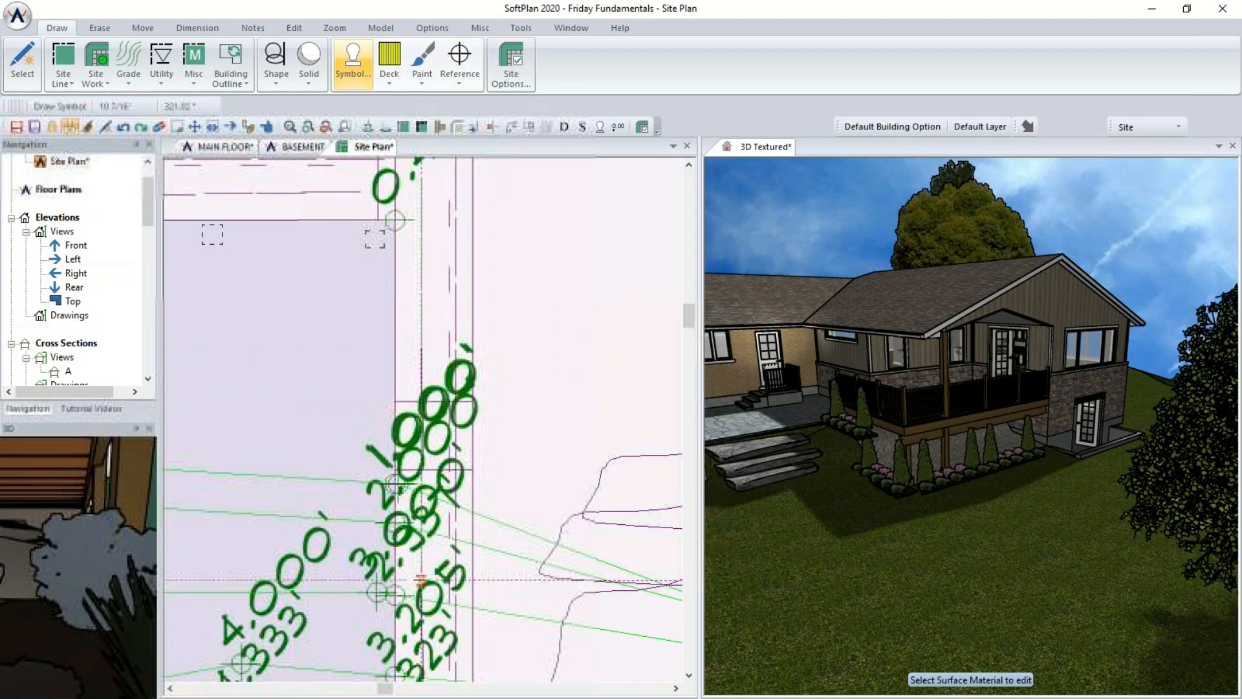
pyautogui.rightClick(436, 550)
pyautogui.moveTo(505, 574)
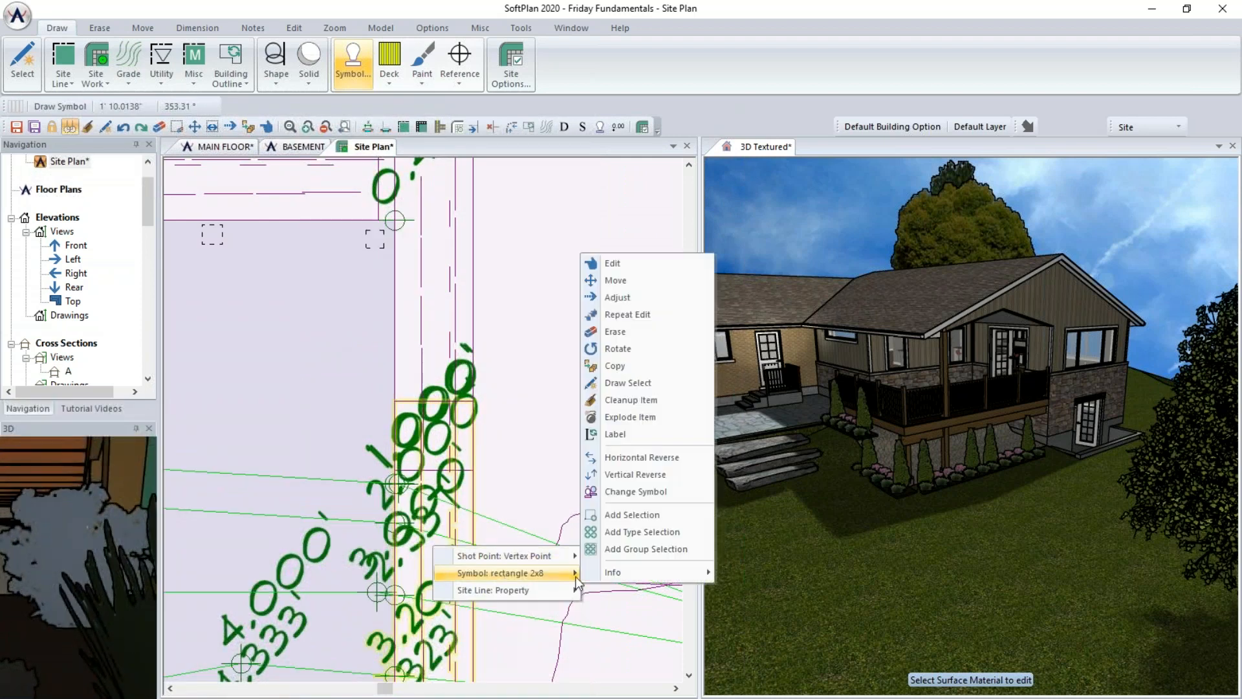
pyautogui.click(643, 416)
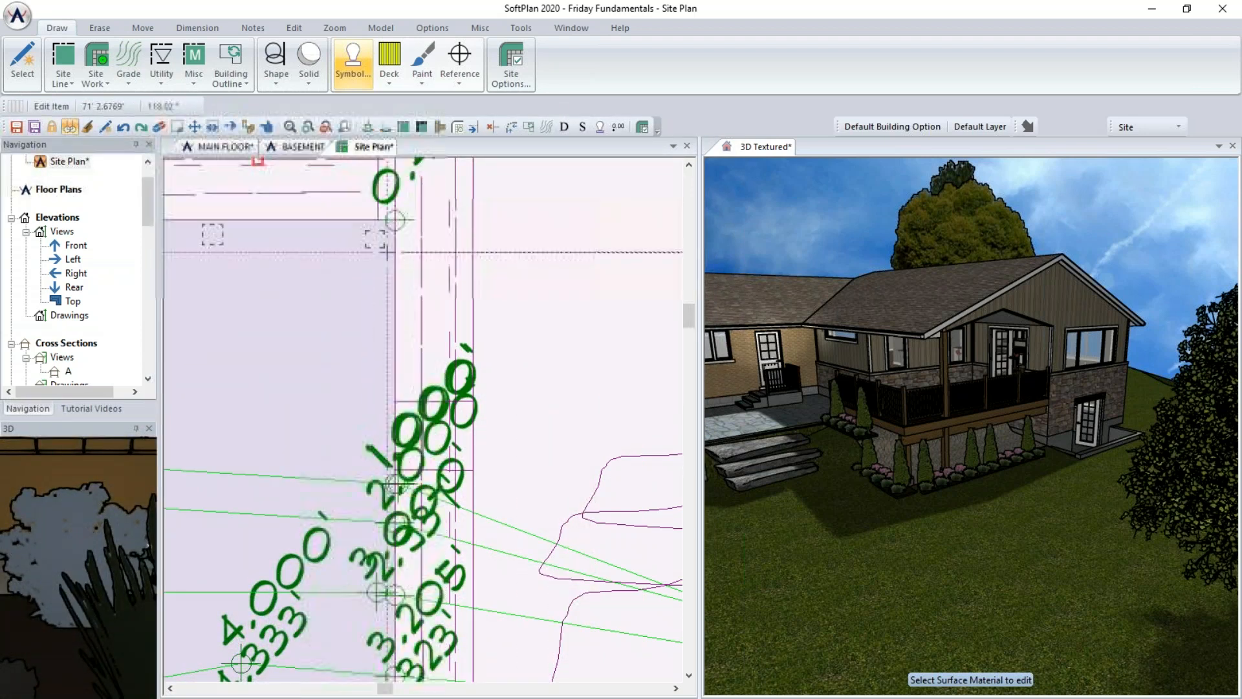
# - Select the exploded parts and delete the rectangle planting bed base, keeping the plants
pyautogui.click(425, 301)
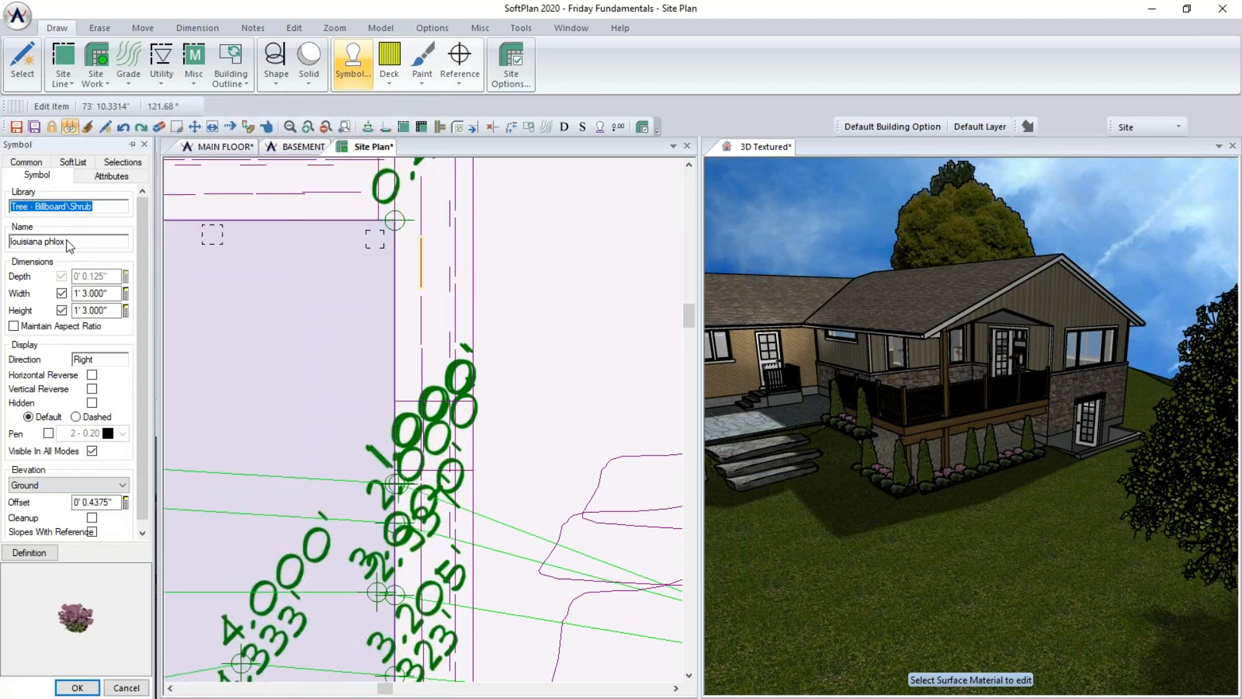
pyautogui.click(458, 276)
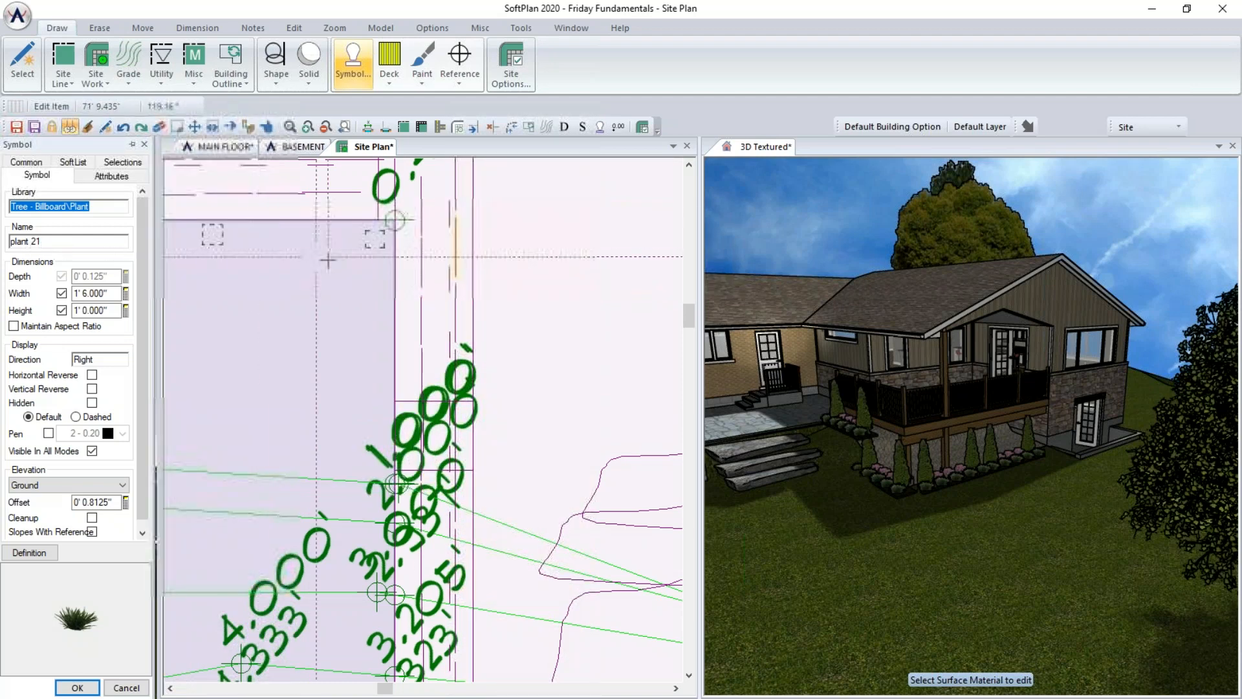
pyautogui.click(443, 309)
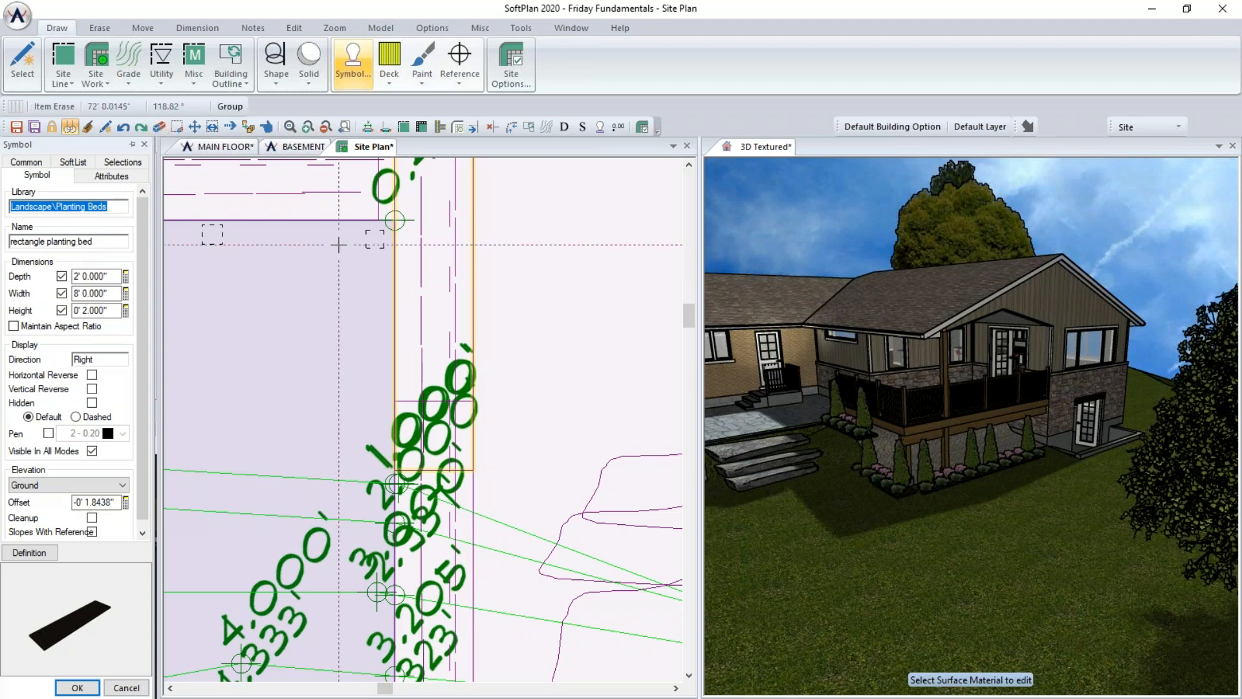
pyautogui.press('Delete')
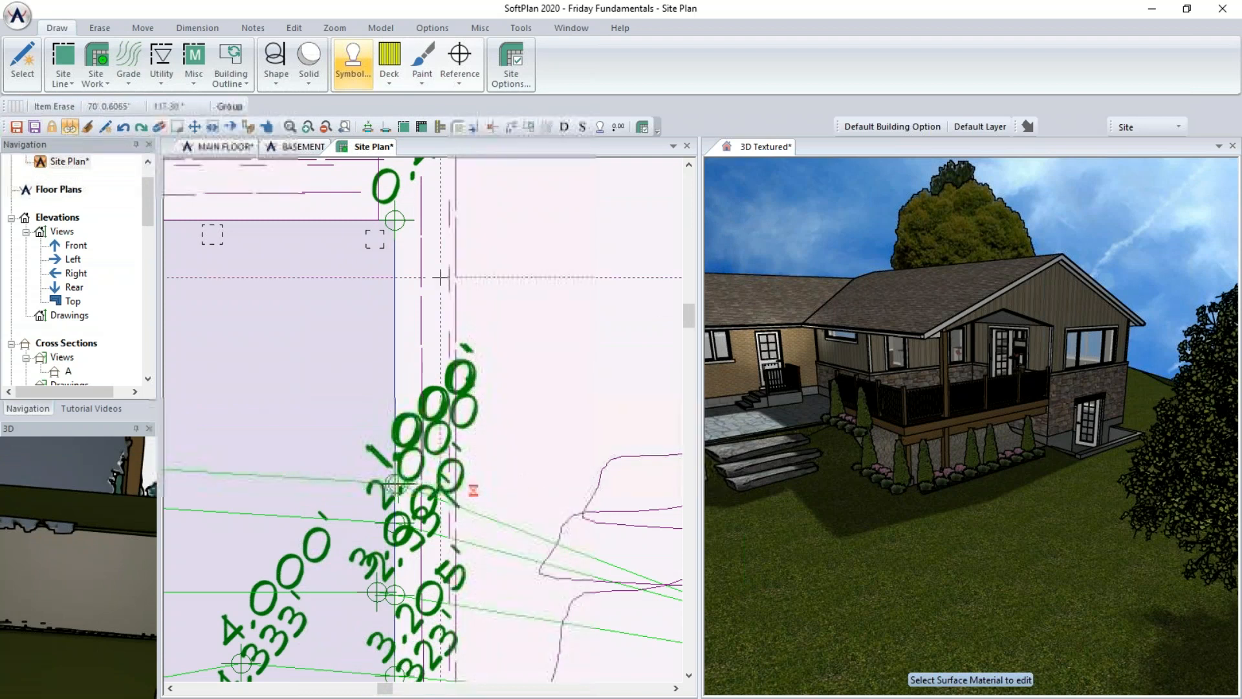
# - Draw a planting bed polygon along the house's side wall, enclosing the exploded plants
pyautogui.click(103, 62)
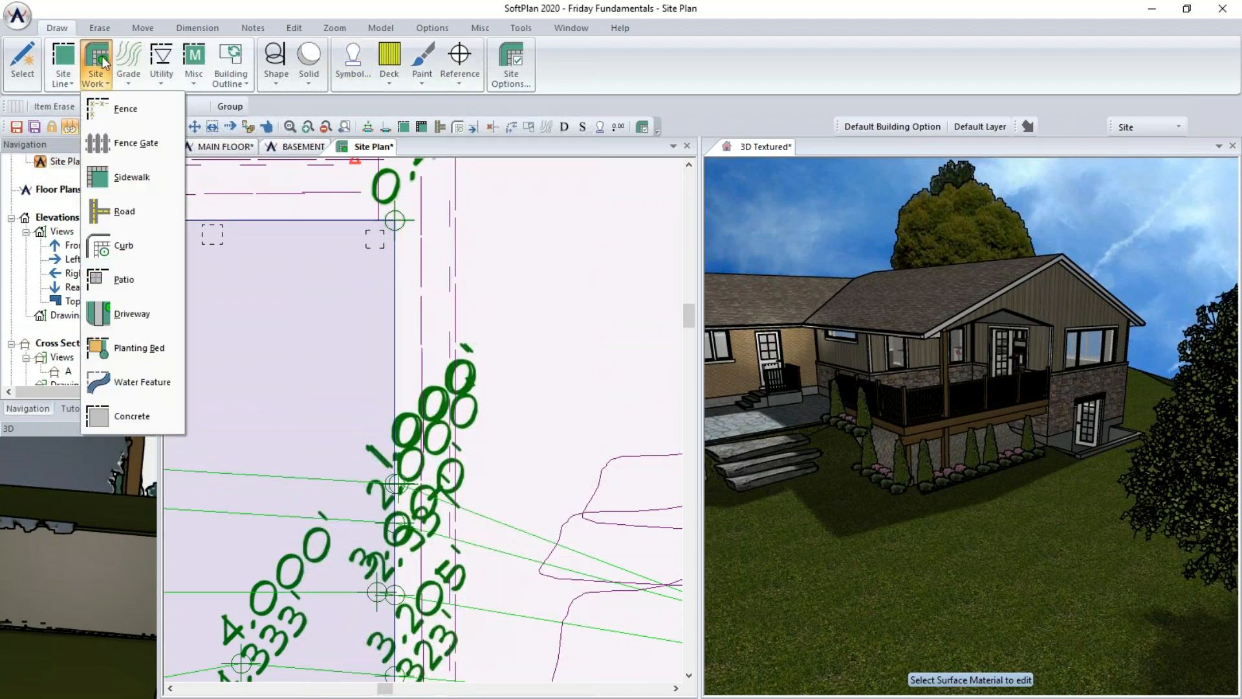
pyautogui.click(143, 348)
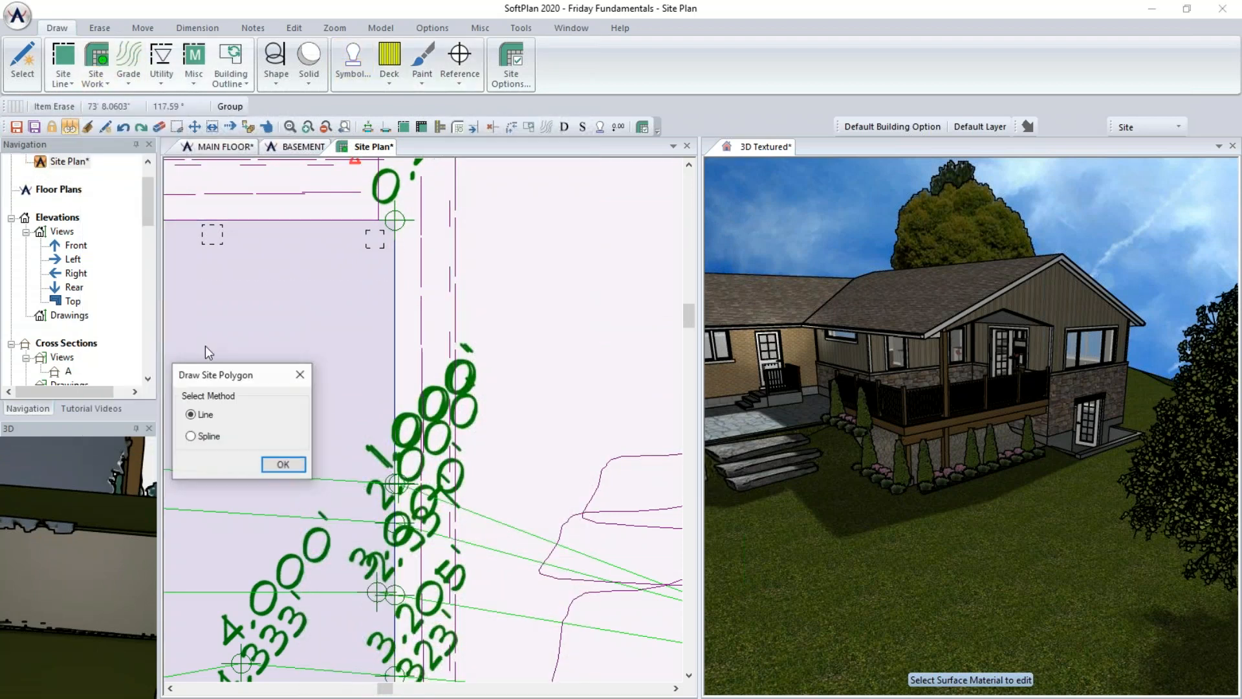
pyautogui.click(283, 465)
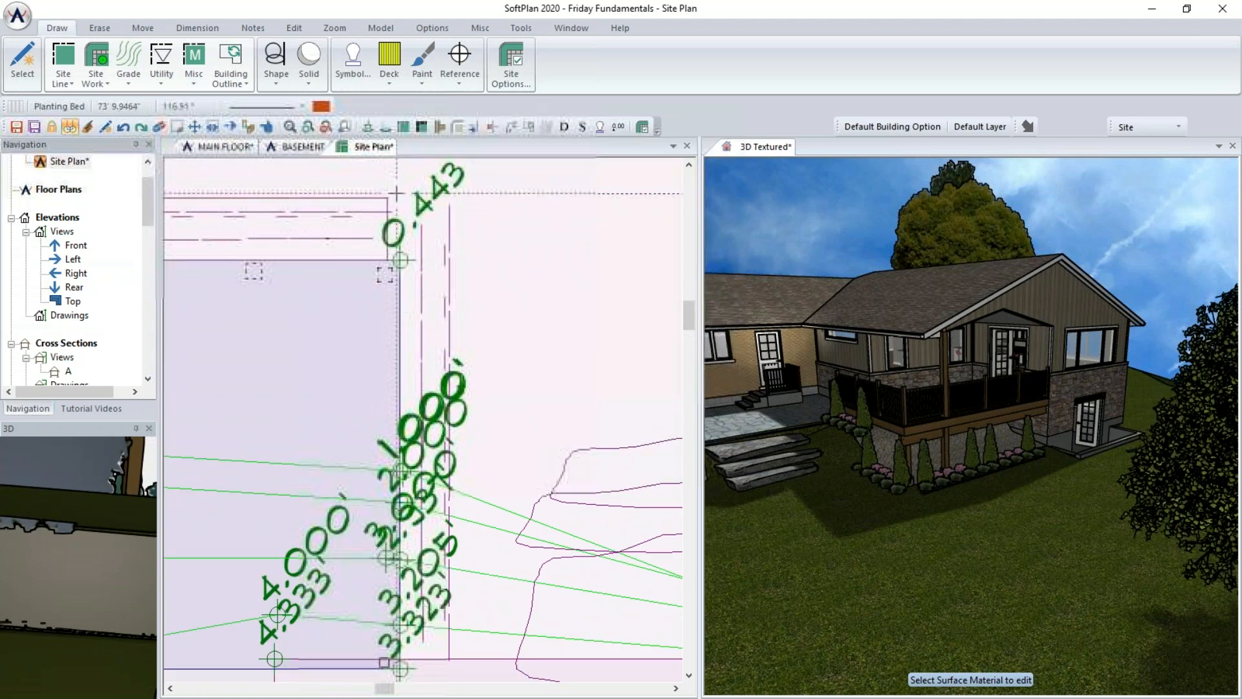
pyautogui.click(389, 194)
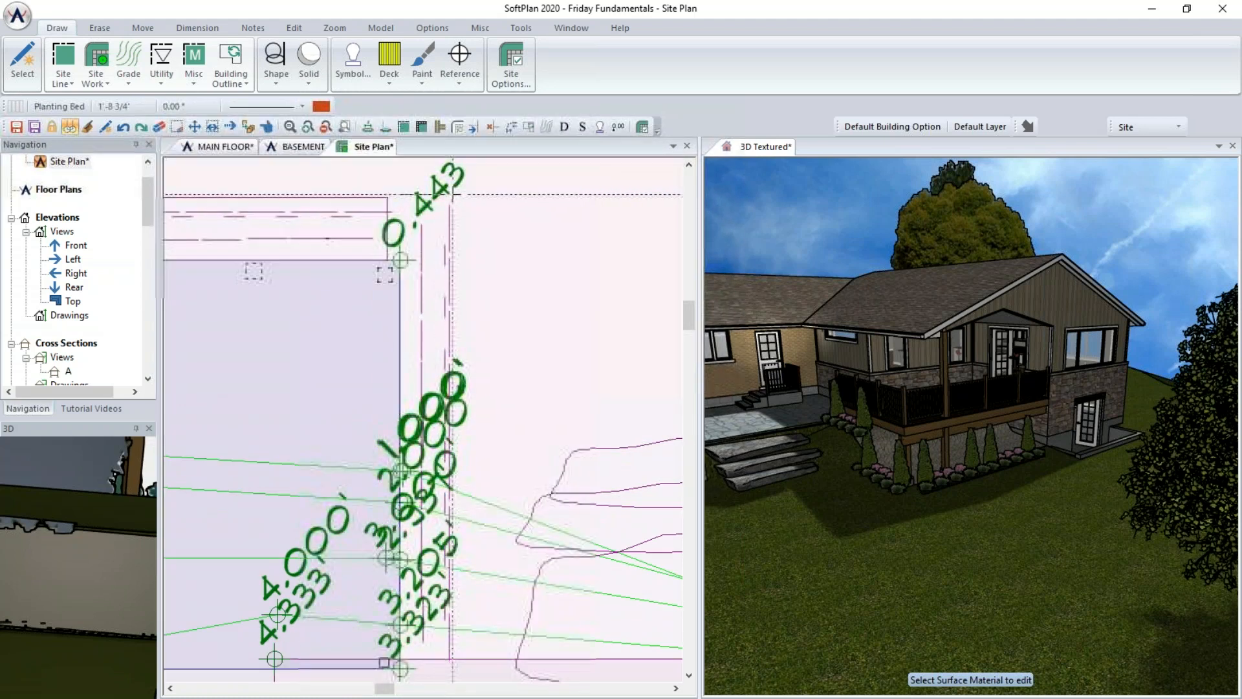
pyautogui.click(462, 194)
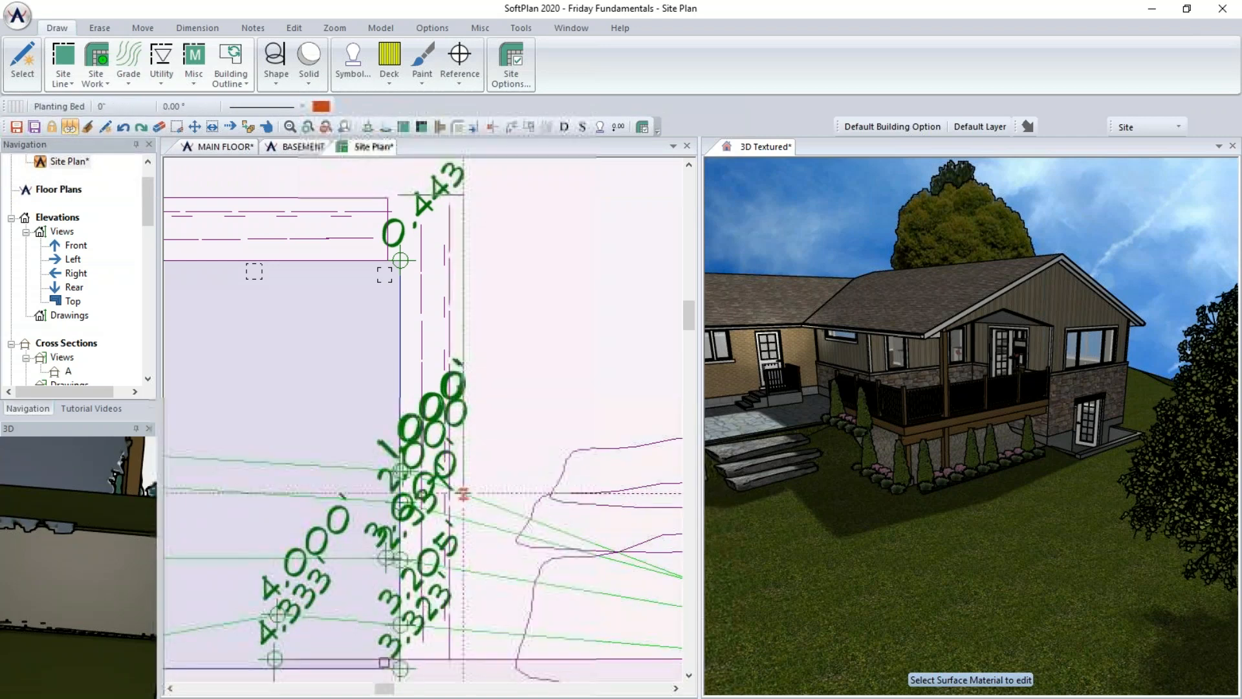
pyautogui.scroll(4, 462, 521)
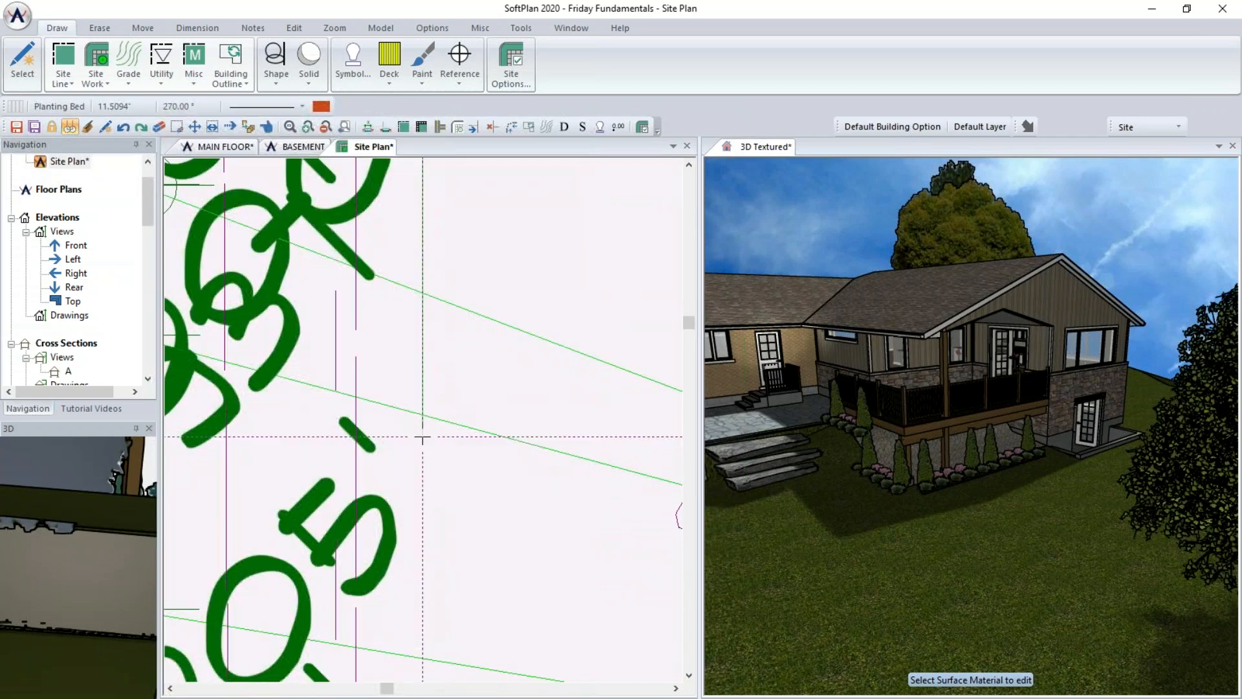
pyautogui.click(422, 658)
pyautogui.moveTo(438, 536); pyautogui.dragTo(450, 330, button='middle')
pyautogui.moveTo(437, 421); pyautogui.dragTo(450, 183, button='middle')
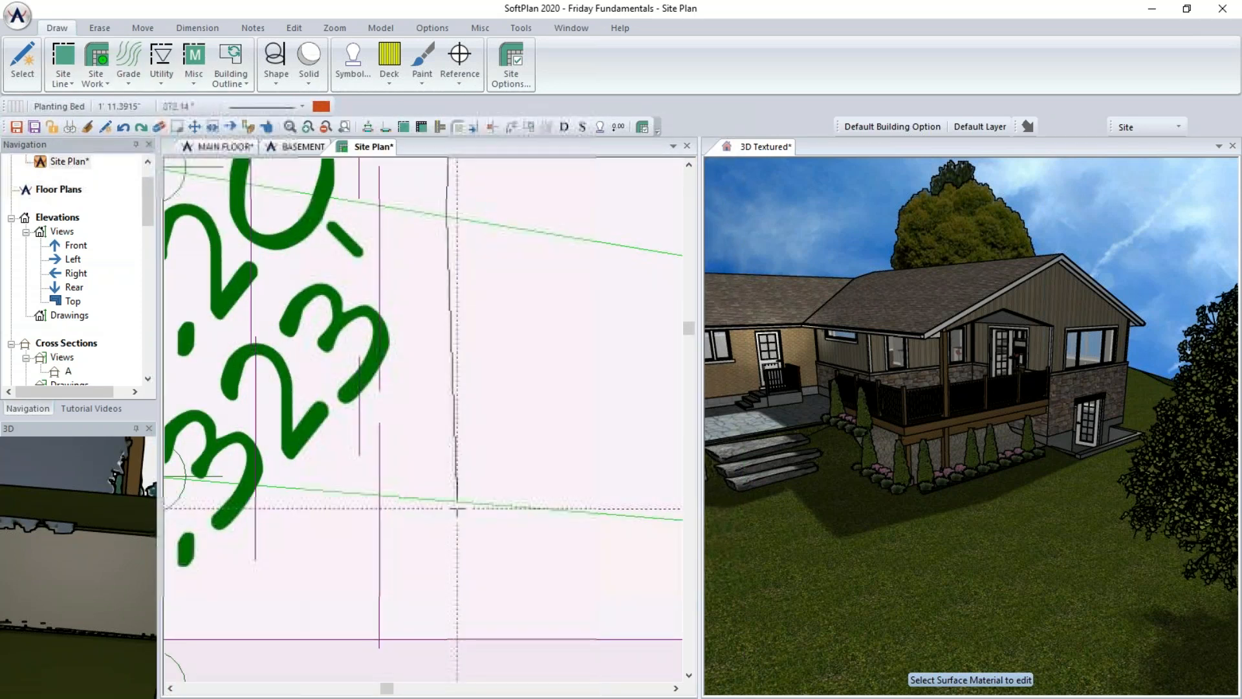
pyautogui.click(456, 505)
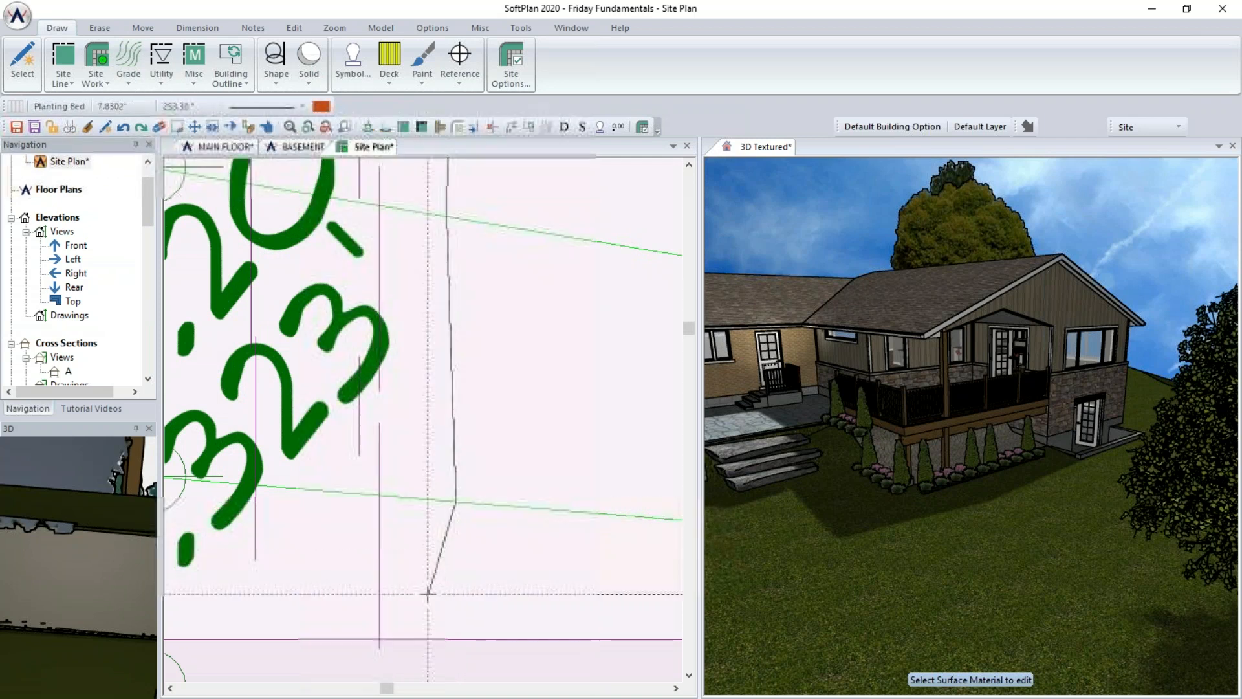
pyautogui.click(456, 637)
pyautogui.scroll(-2, 423, 416)
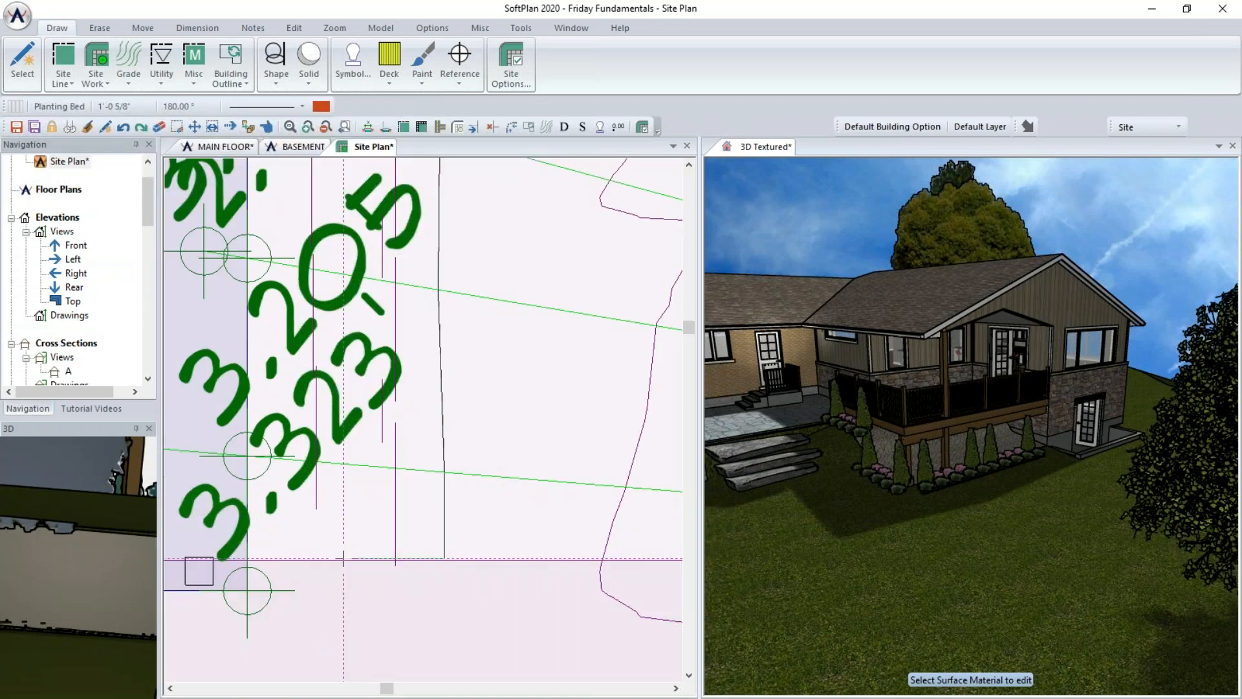
pyautogui.click(247, 558)
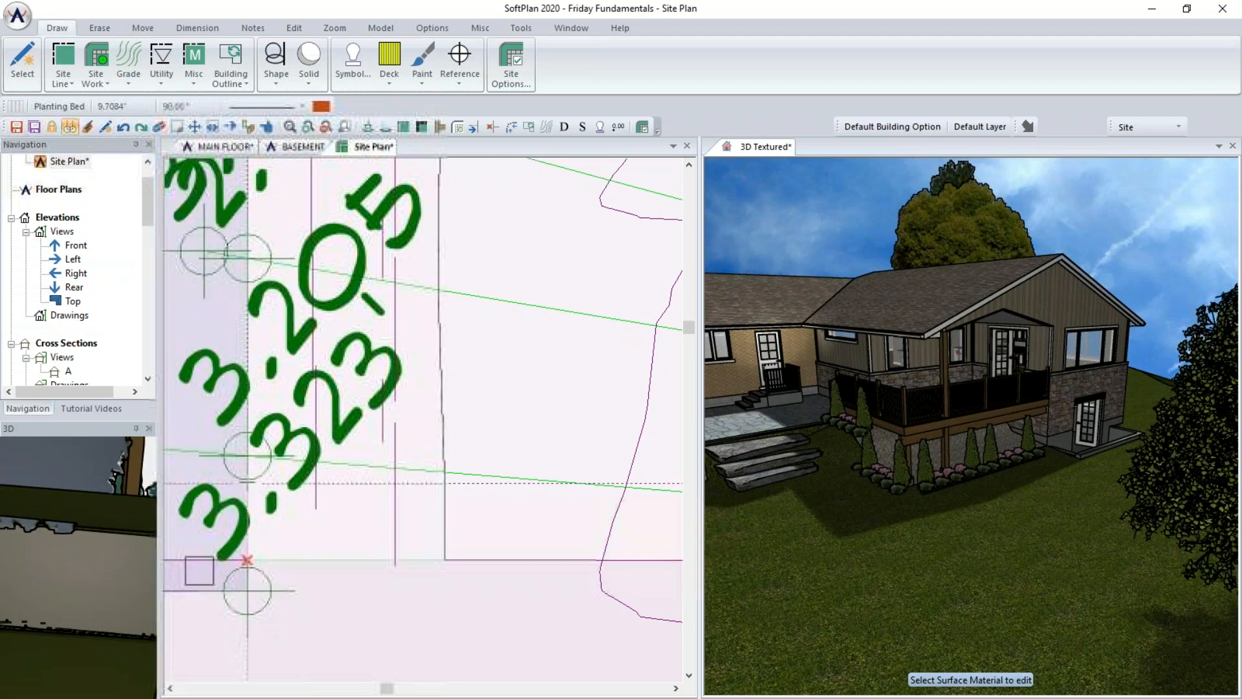
pyautogui.click(247, 257)
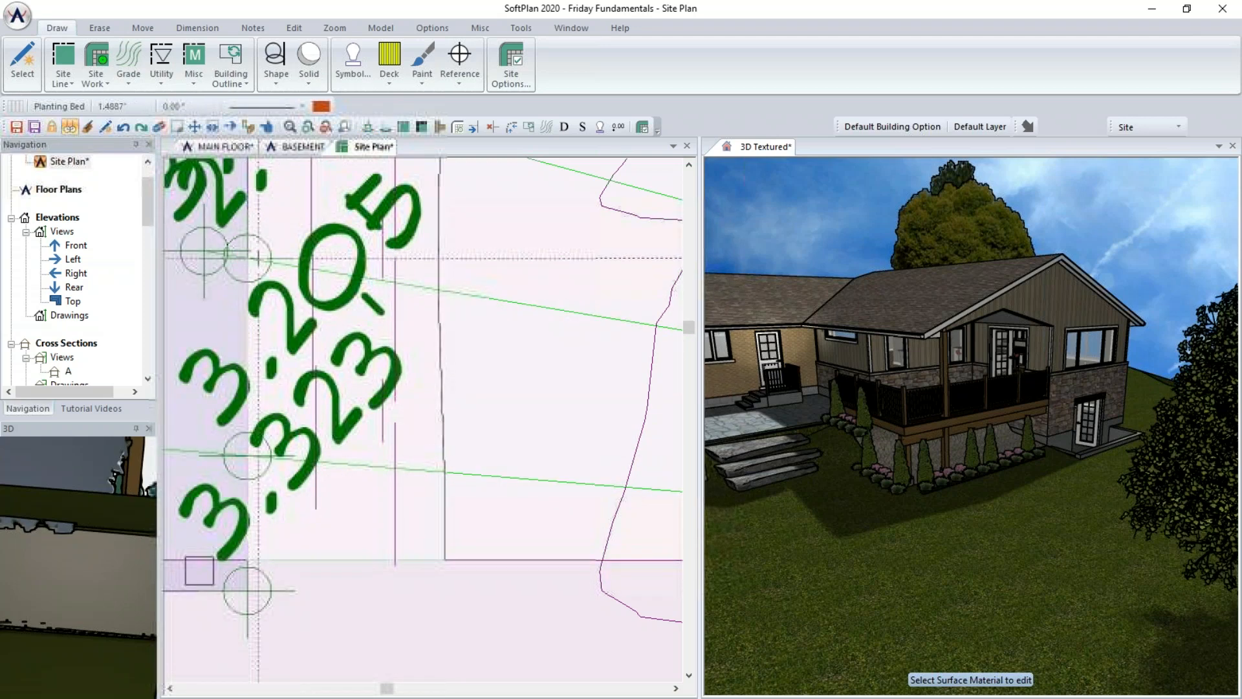
pyautogui.moveTo(259, 257); pyautogui.dragTo(271, 655, button='middle')
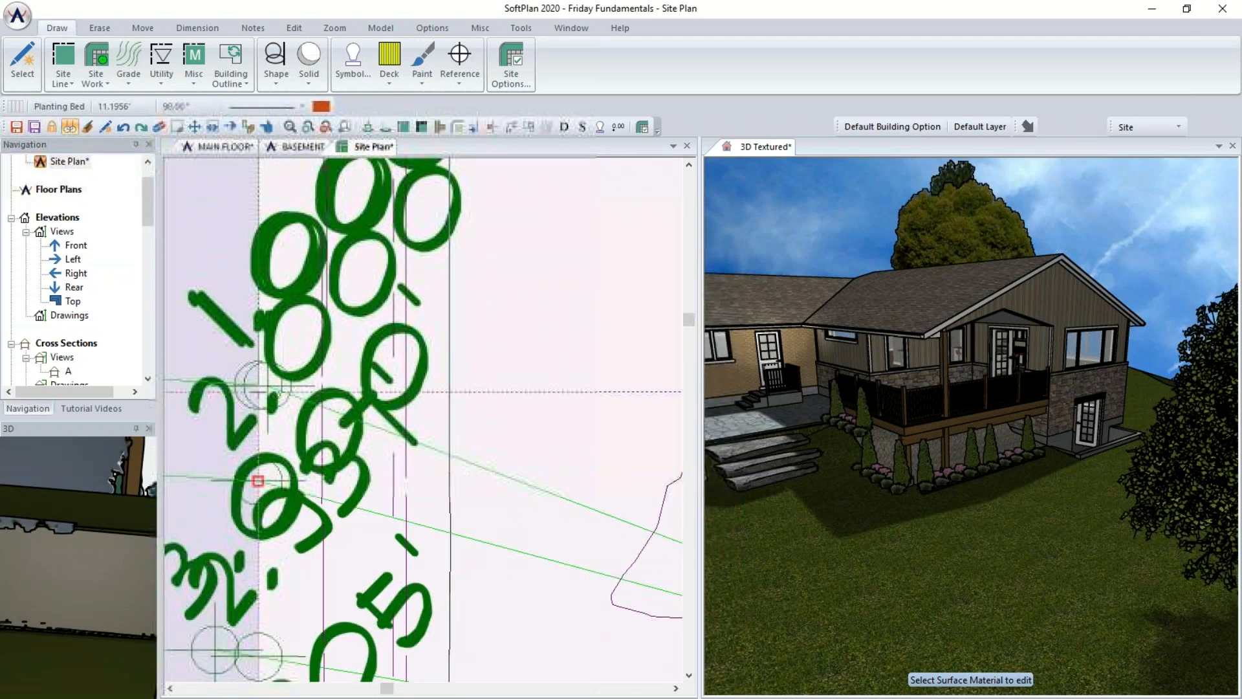
pyautogui.moveTo(259, 259); pyautogui.dragTo(275, 657, button='middle')
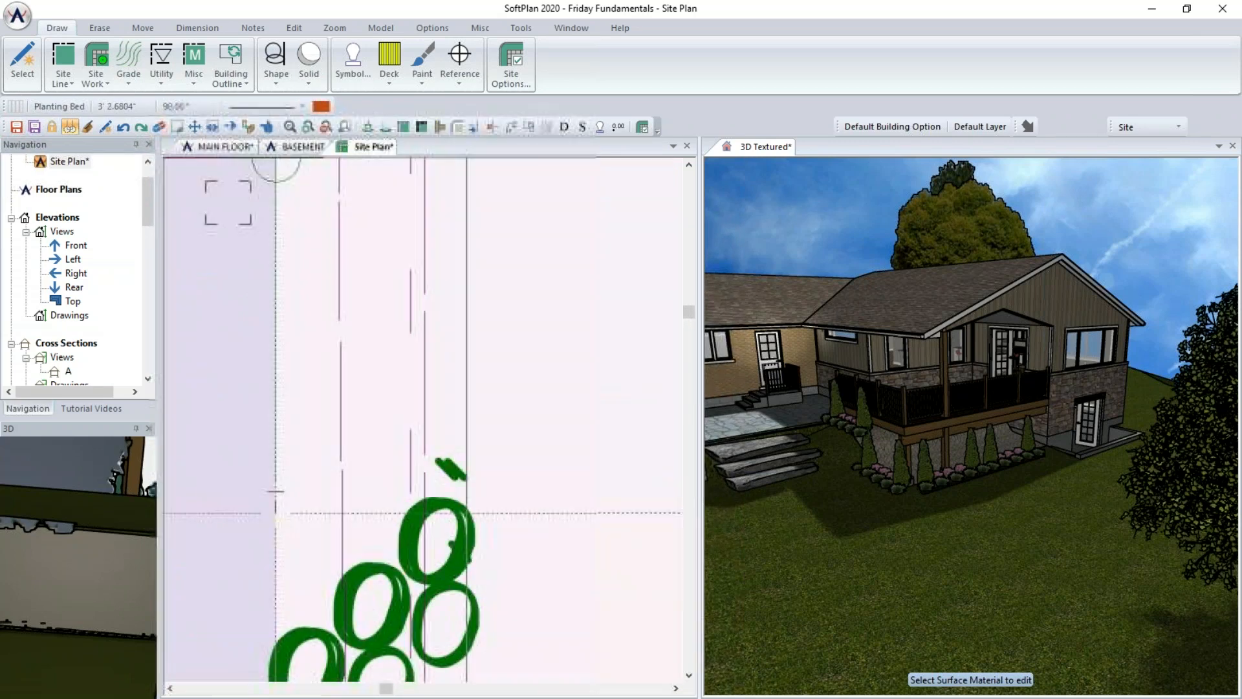
pyautogui.scroll(-1, 276, 358)
pyautogui.scroll(-3, 276, 358)
pyautogui.click(363, 231)
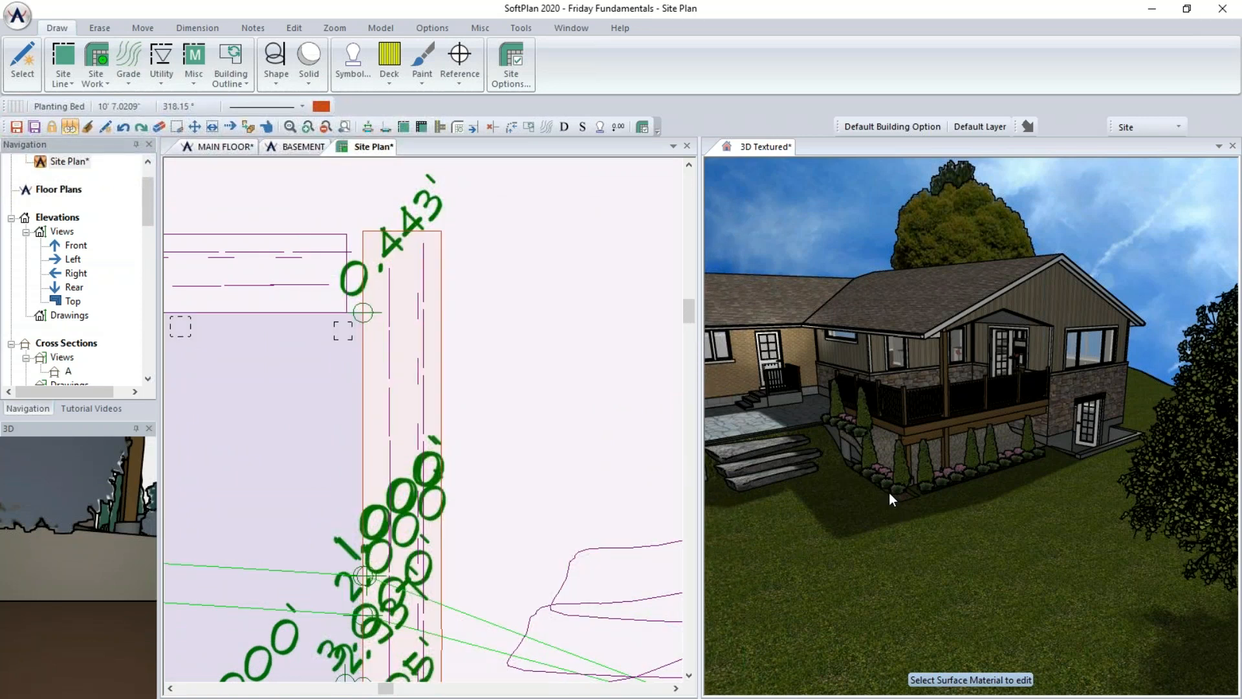
# - Edit the louisiana phlox shrub symbol in the bed and turn on its Cleanup option
pyautogui.click(267, 127)
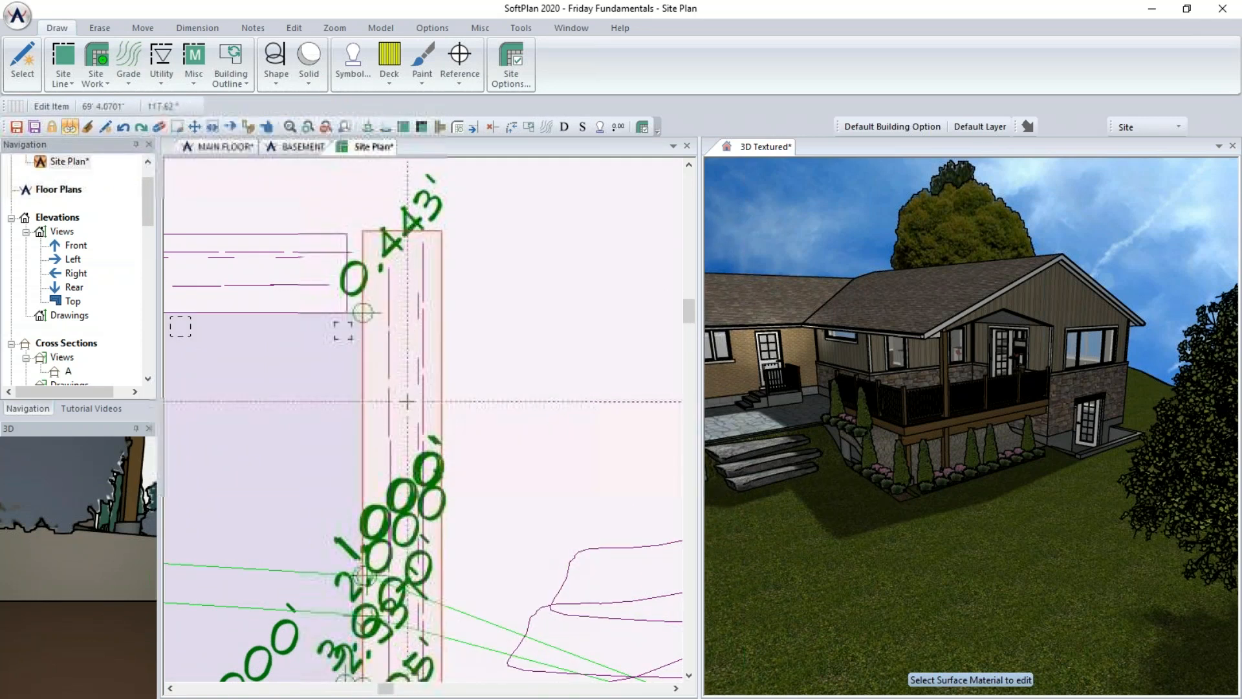
pyautogui.click(407, 401)
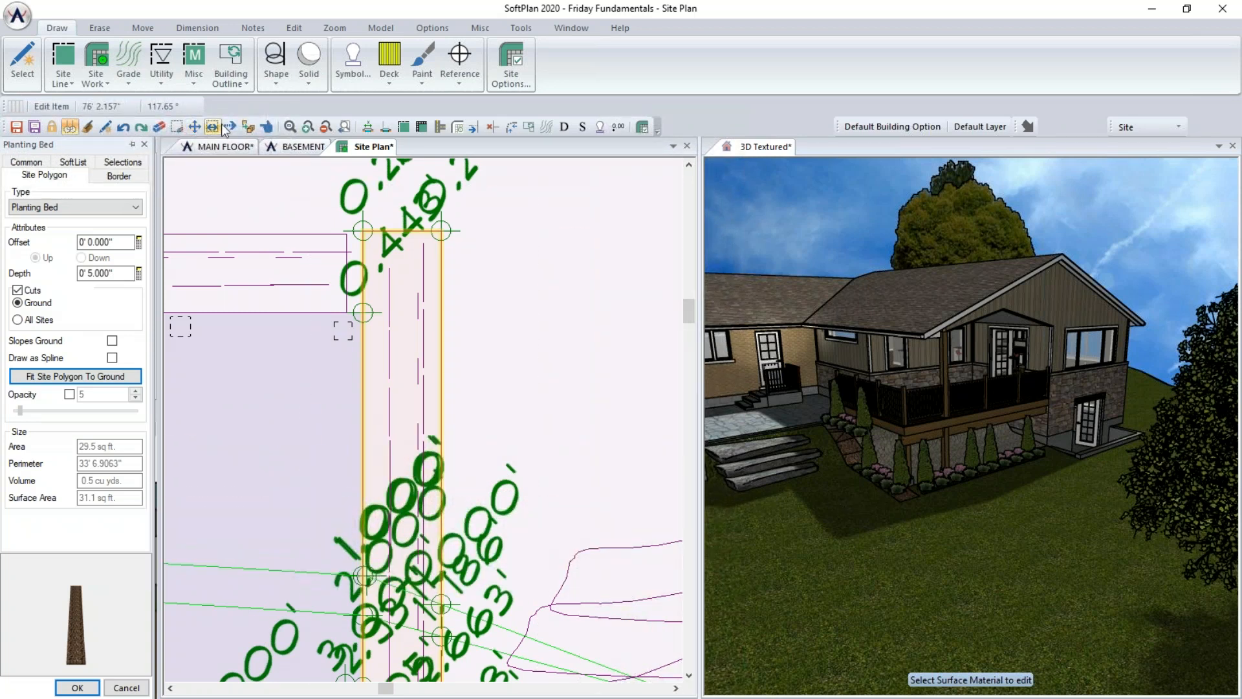
pyautogui.click(389, 341)
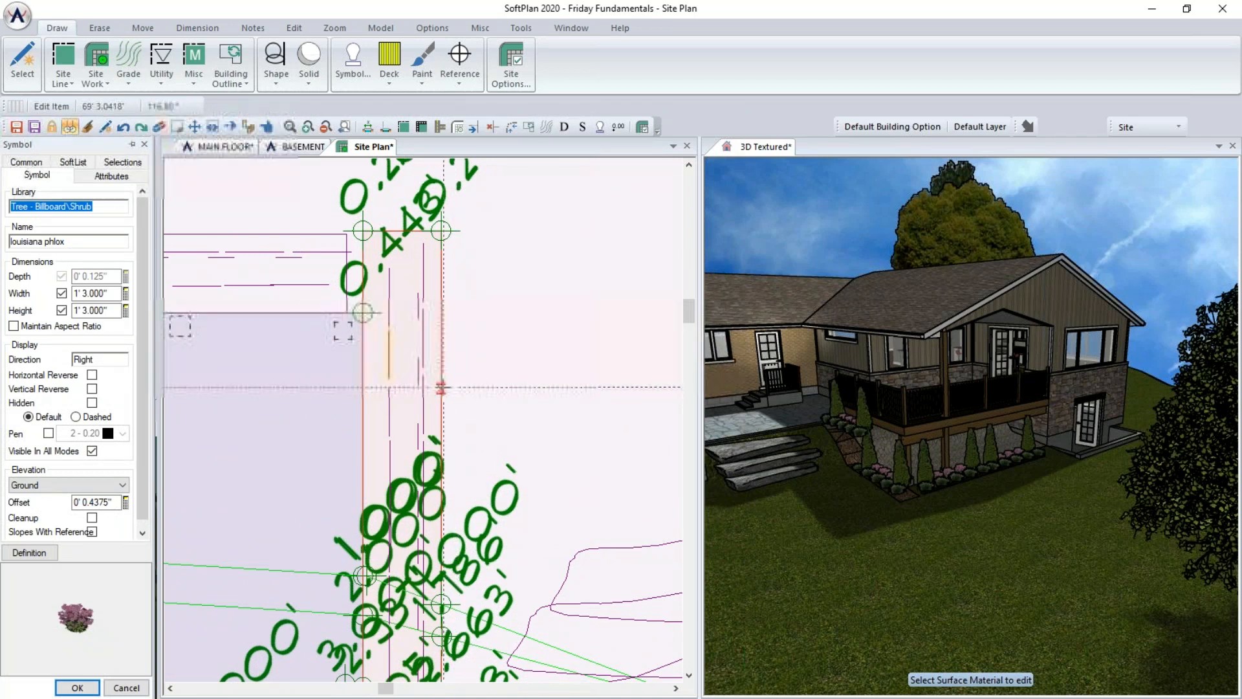
pyautogui.click(35, 518)
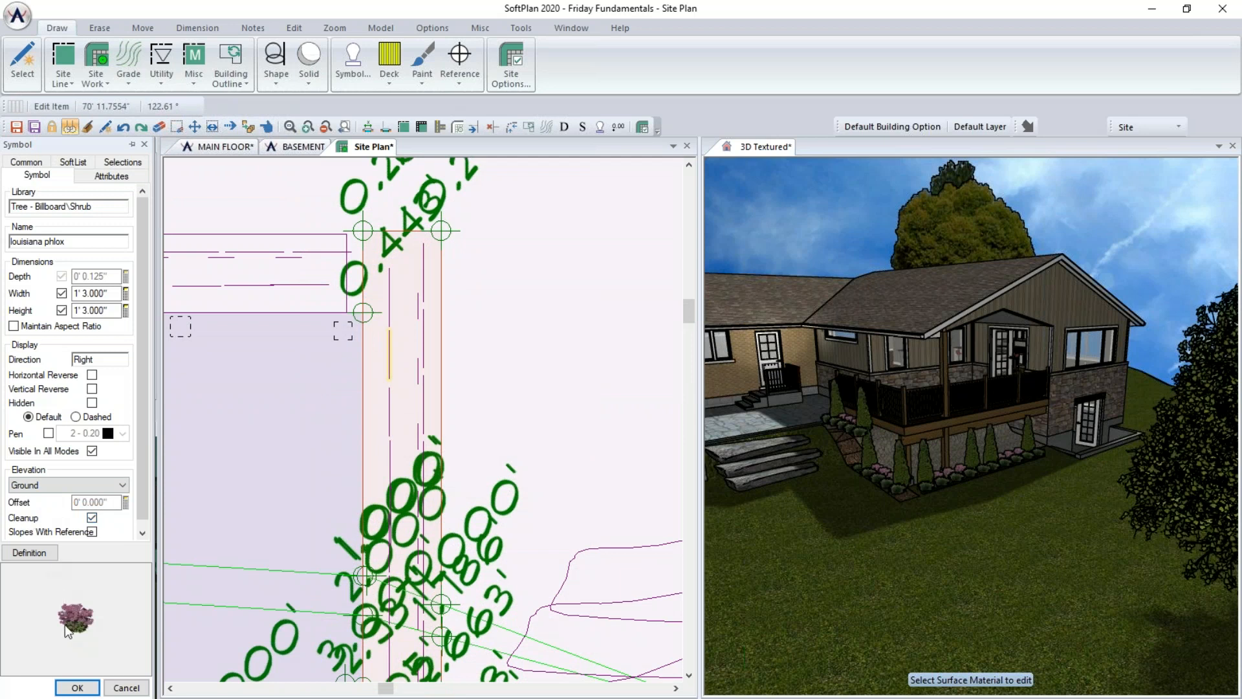
pyautogui.click(77, 688)
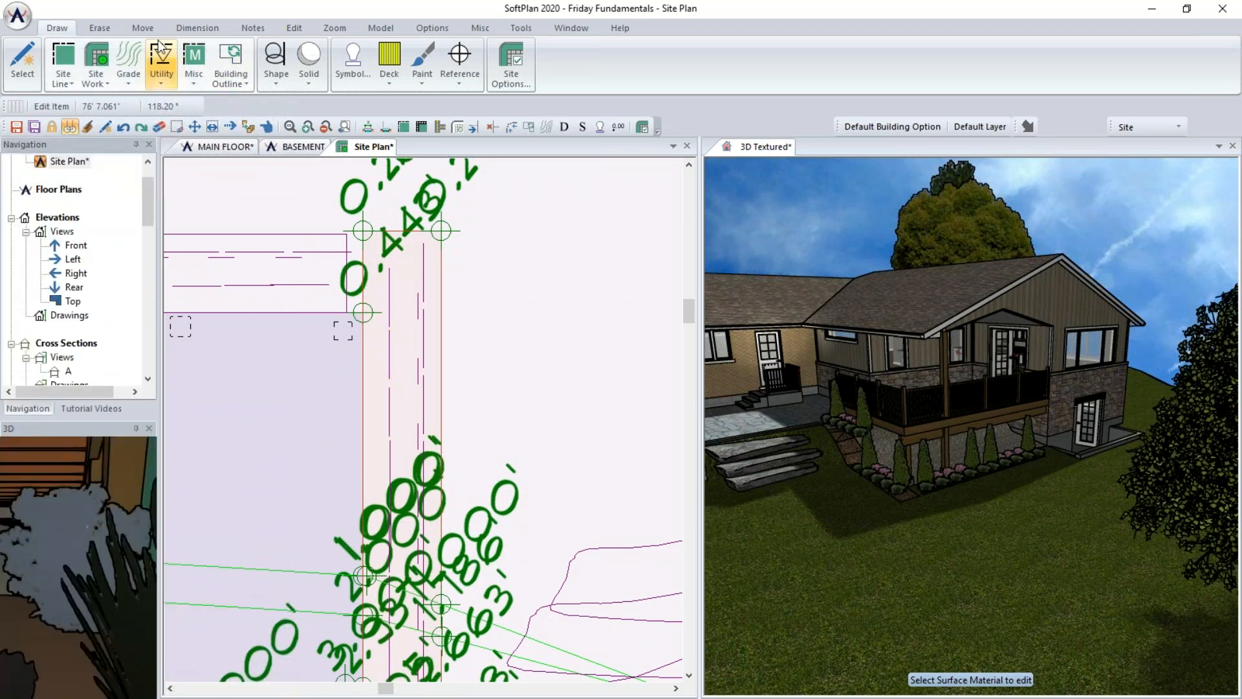
# - Repeat the shrub edit on the other plants in the bed with Repeat Edit (Box)
pyautogui.click(294, 28)
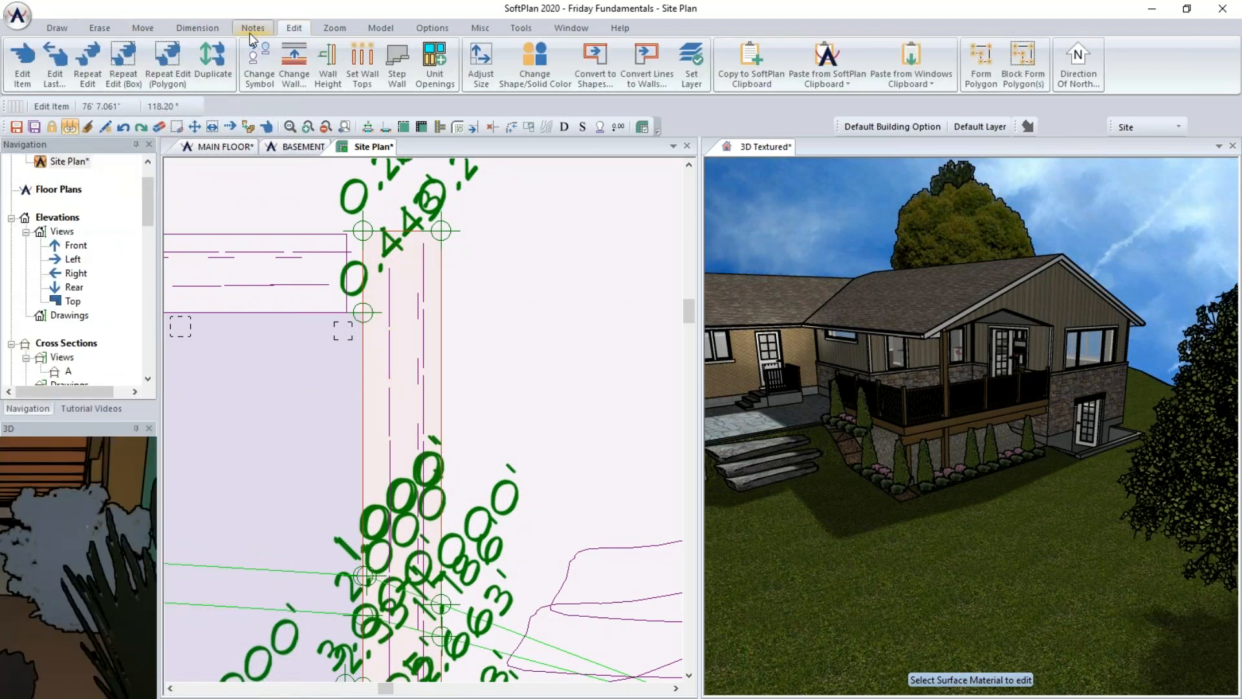
pyautogui.click(123, 65)
pyautogui.scroll(-3, 350, 242)
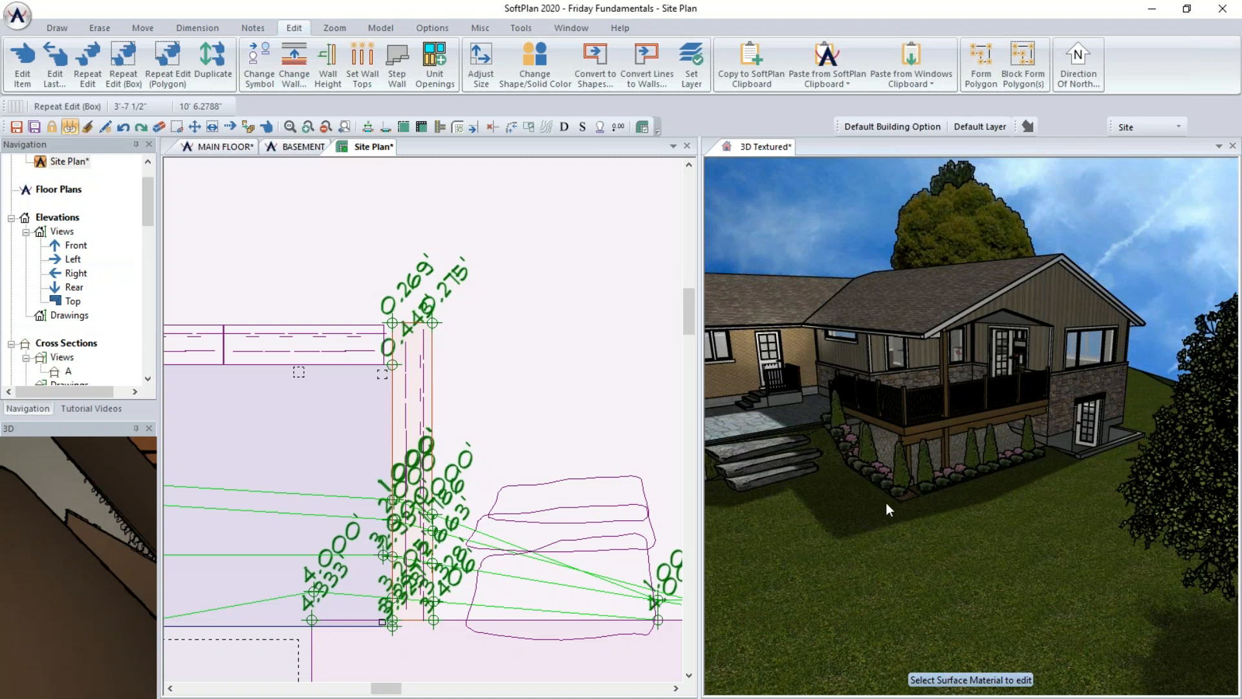
pyautogui.click(931, 538)
# - Move the 3D Textured view into the main tab group to review the planted side of the house
pyautogui.rightClick(730, 148)
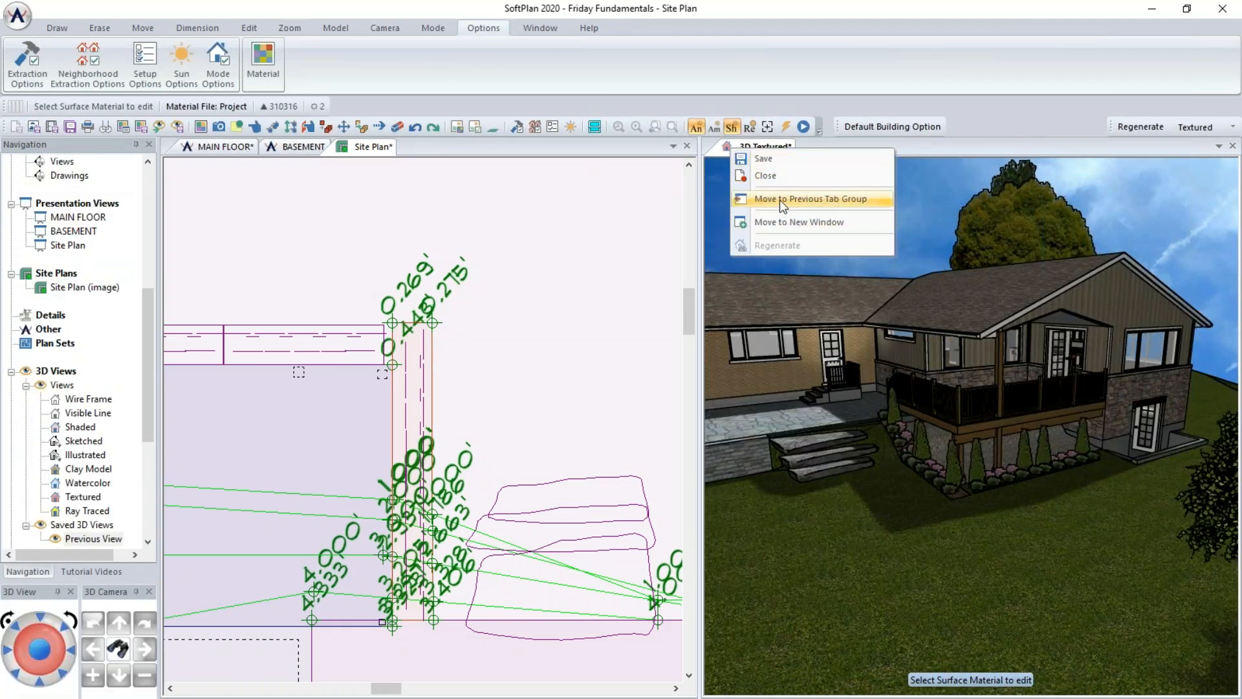
pyautogui.click(779, 200)
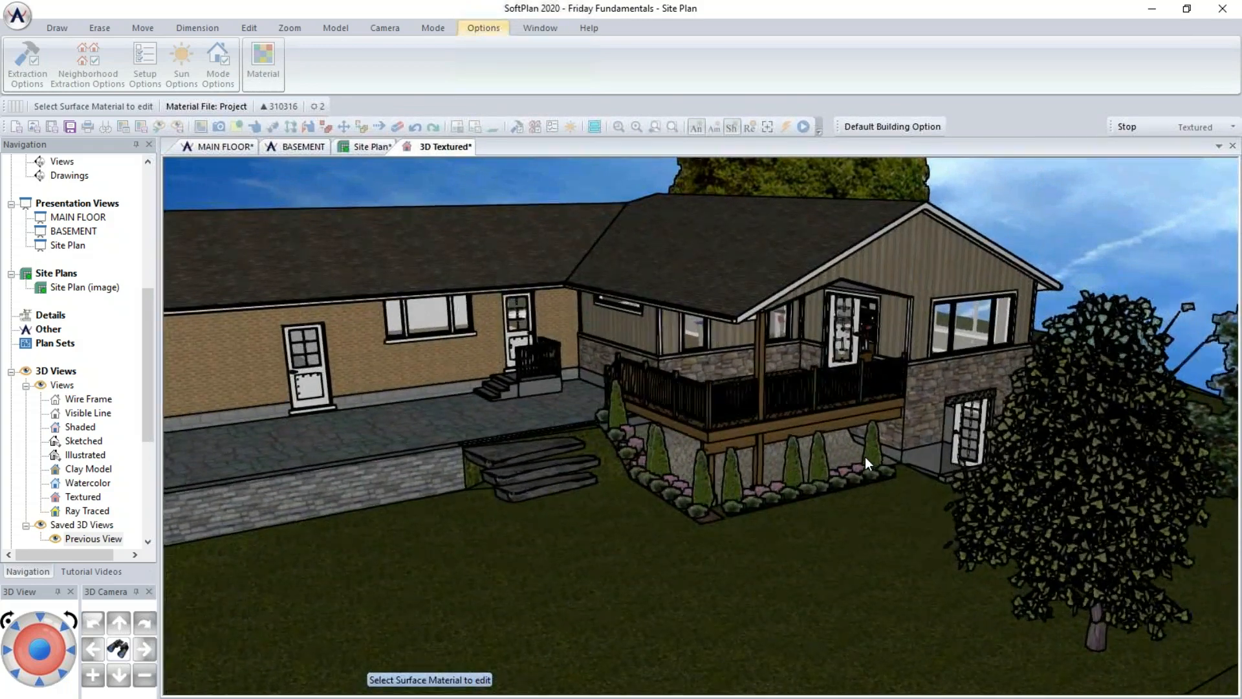
pyautogui.press('alt')
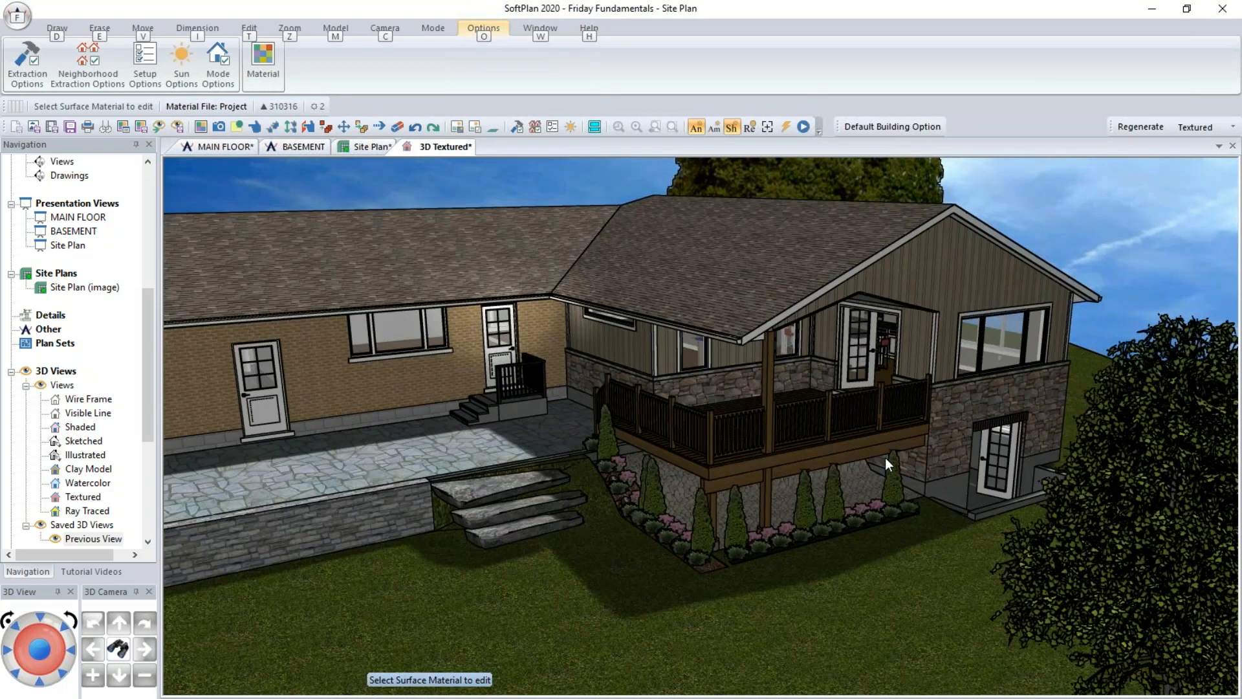
pyautogui.keyDown('alt'); pyautogui.moveTo(885, 456); pyautogui.dragTo(956, 475, button='middle'); pyautogui.keyUp('alt')
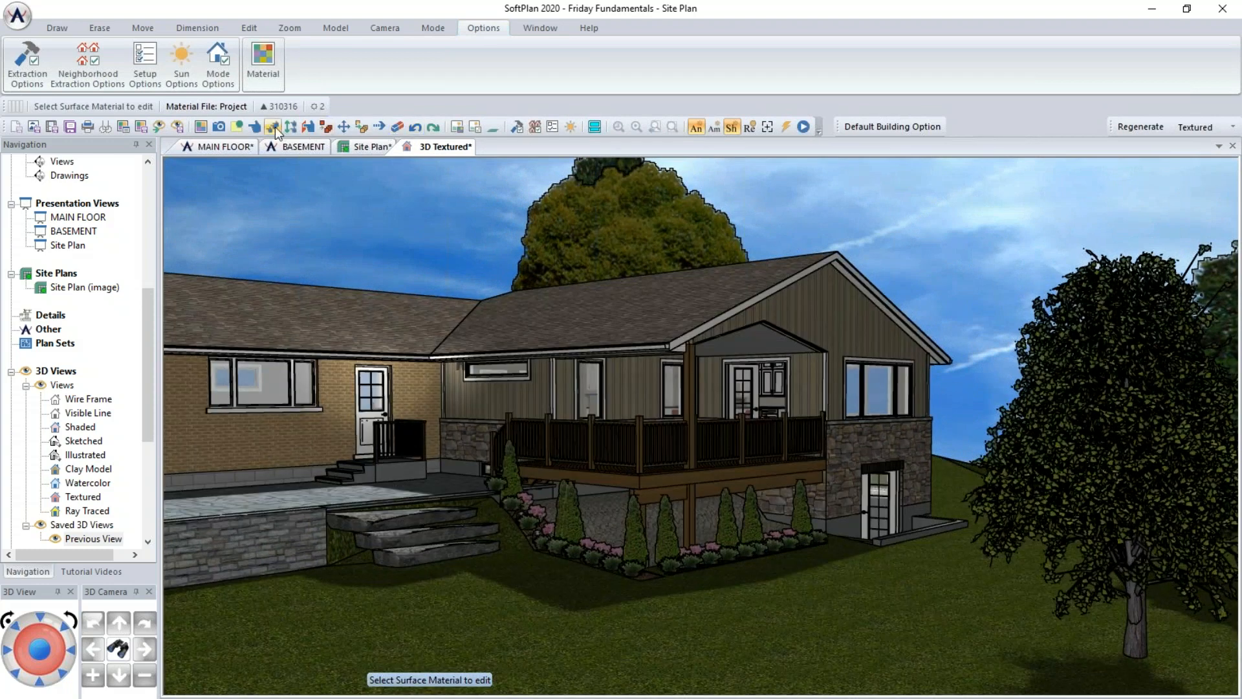
# - Resize the maple tree to 35 ft height, keeping its aspect ratio
pyautogui.click(275, 128)
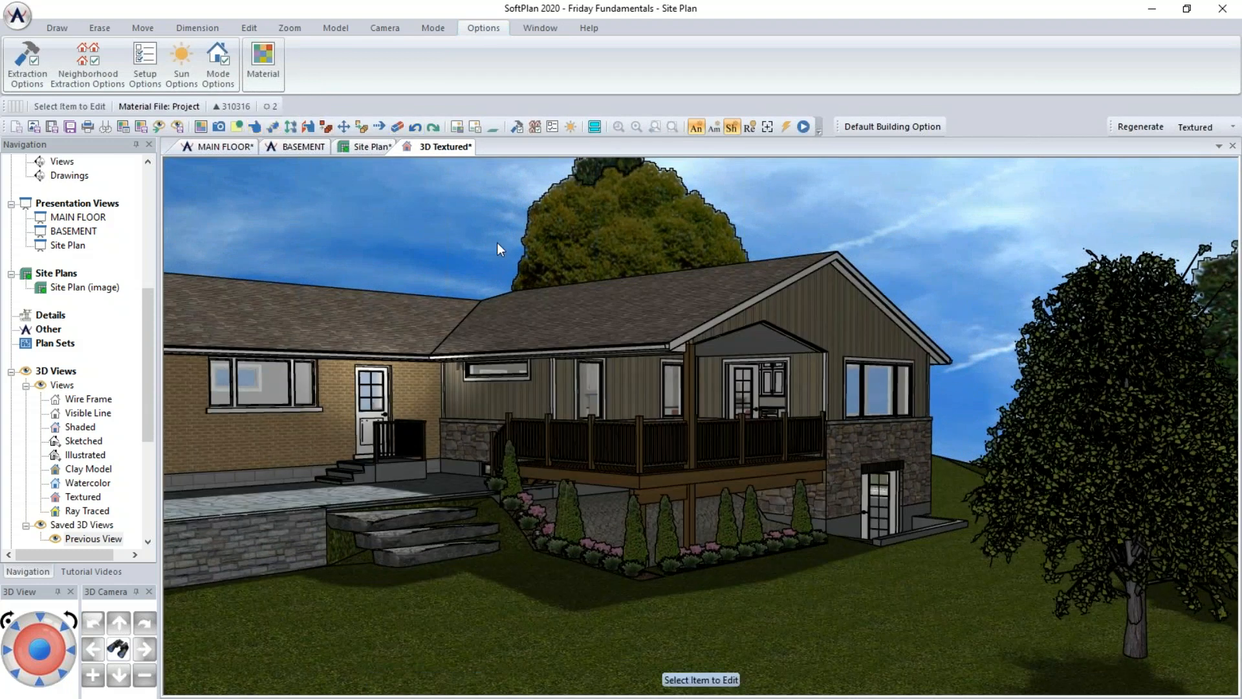
pyautogui.click(1102, 525)
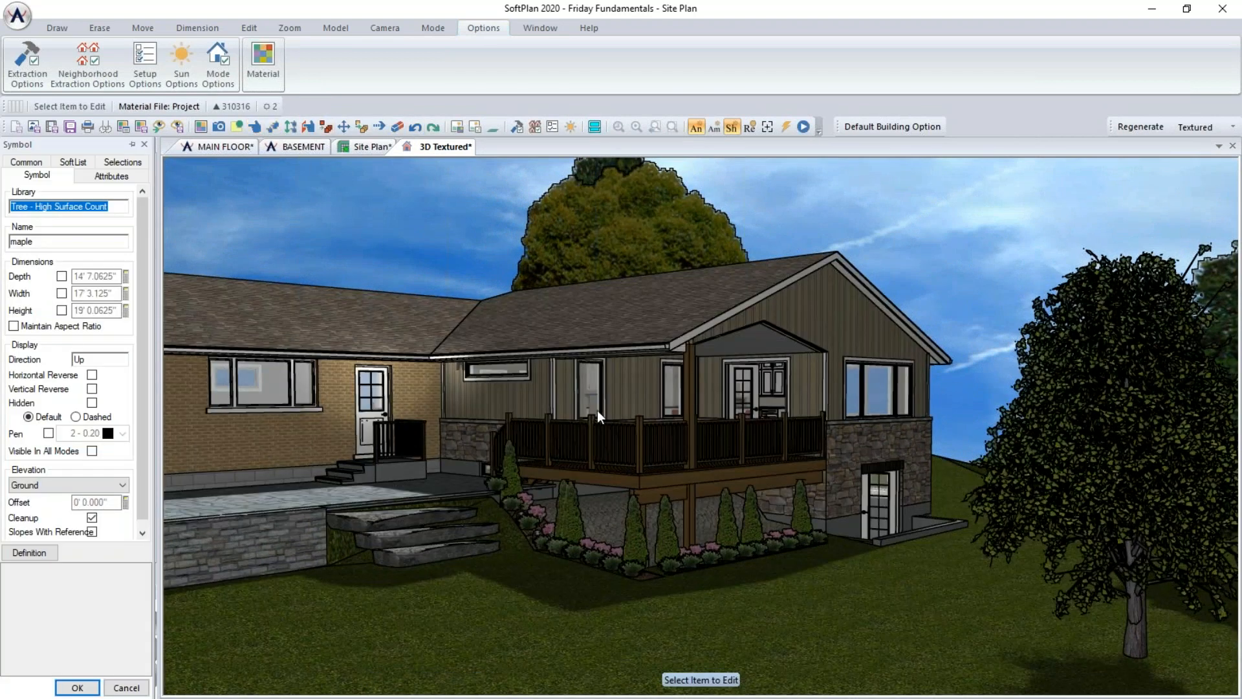
pyautogui.click(39, 326)
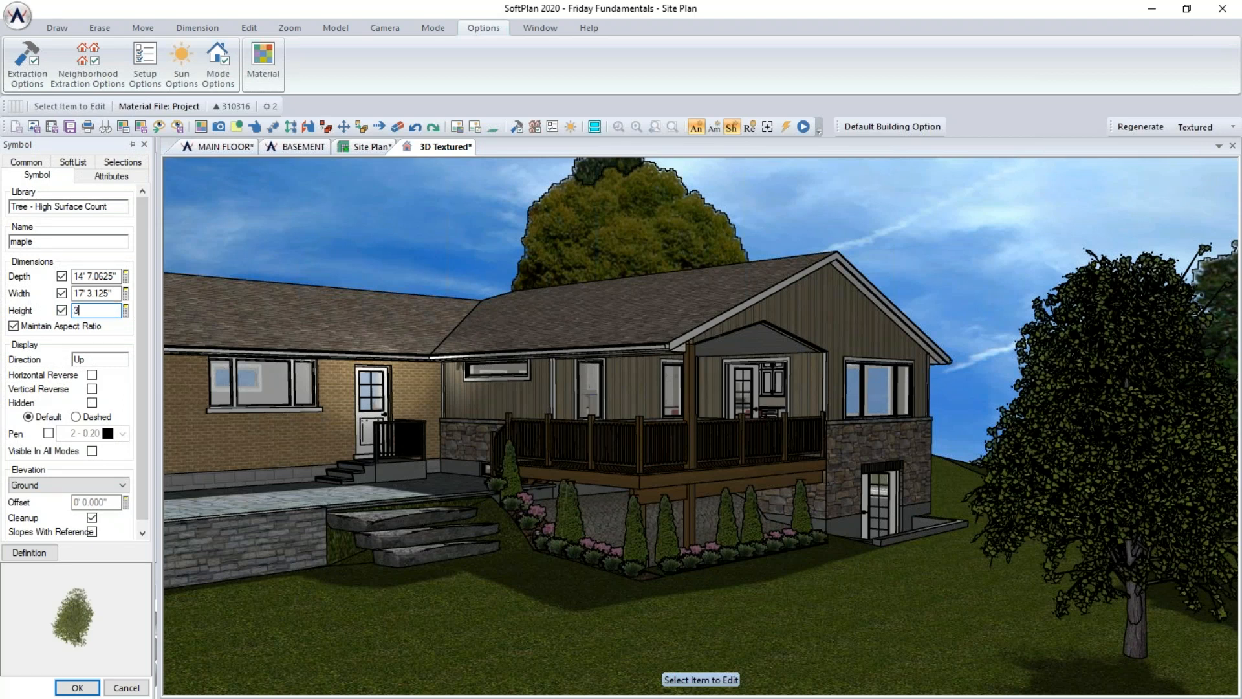
pyautogui.press('Return')
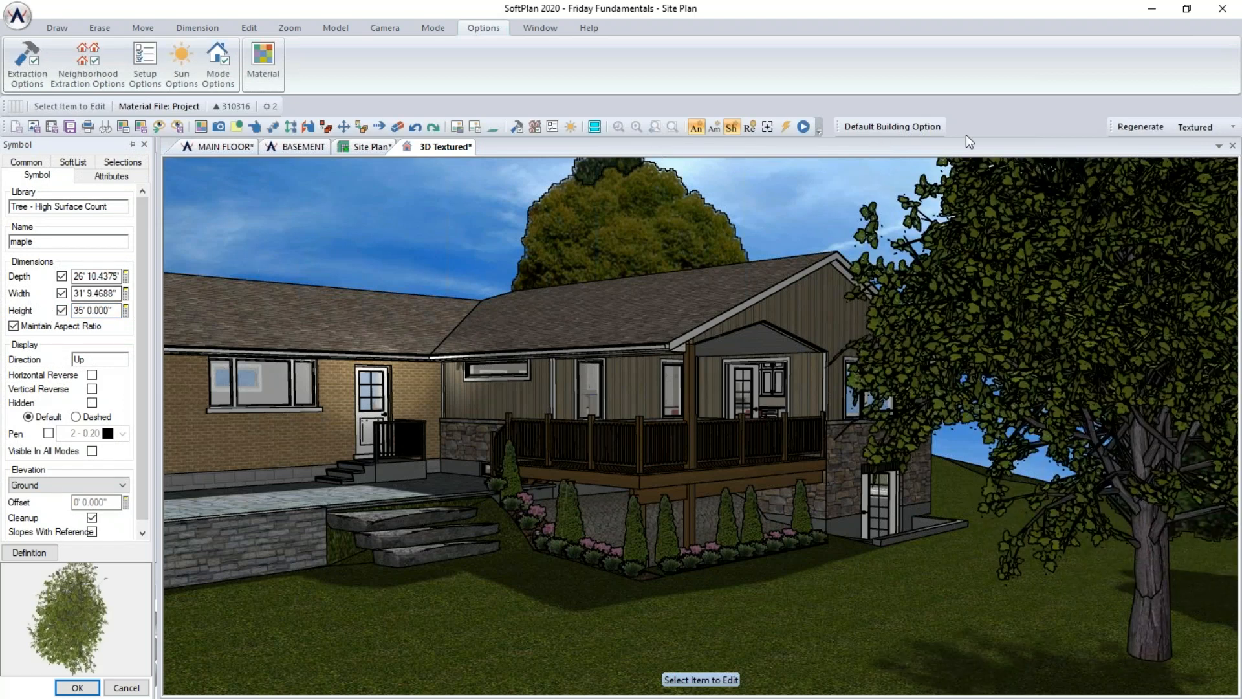
# - Switch the 3D view to Ray Traced and regenerate the image
pyautogui.click(1203, 131)
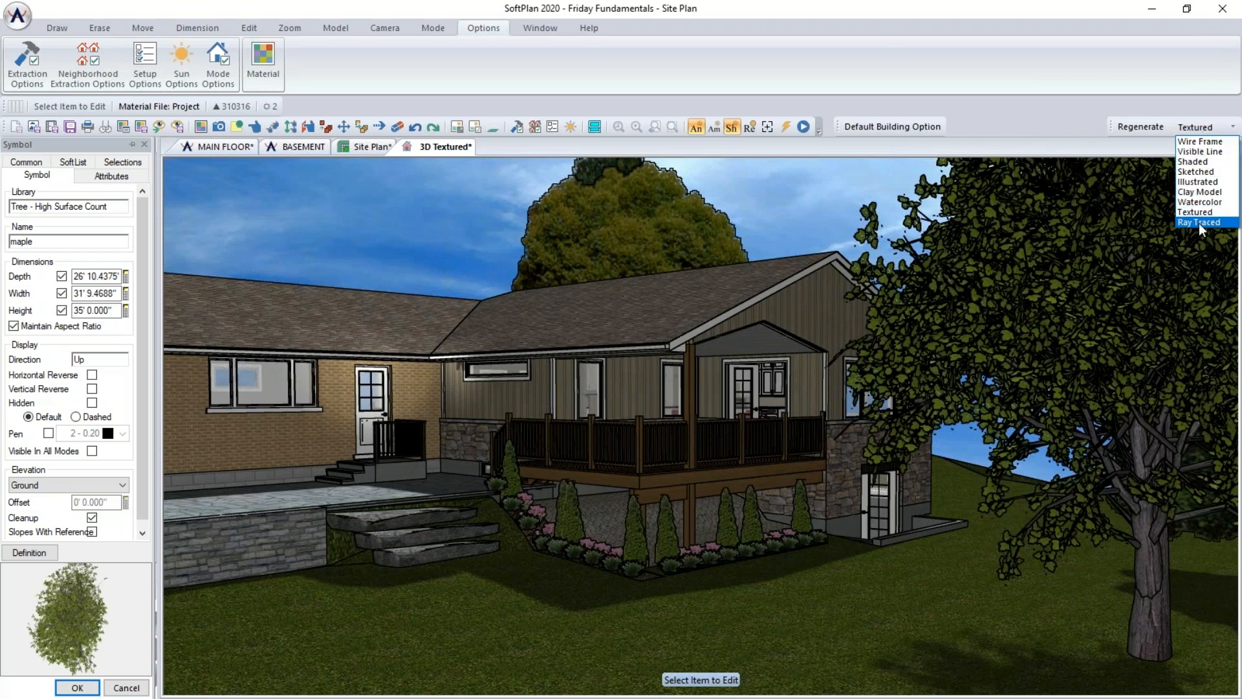
pyautogui.click(1198, 223)
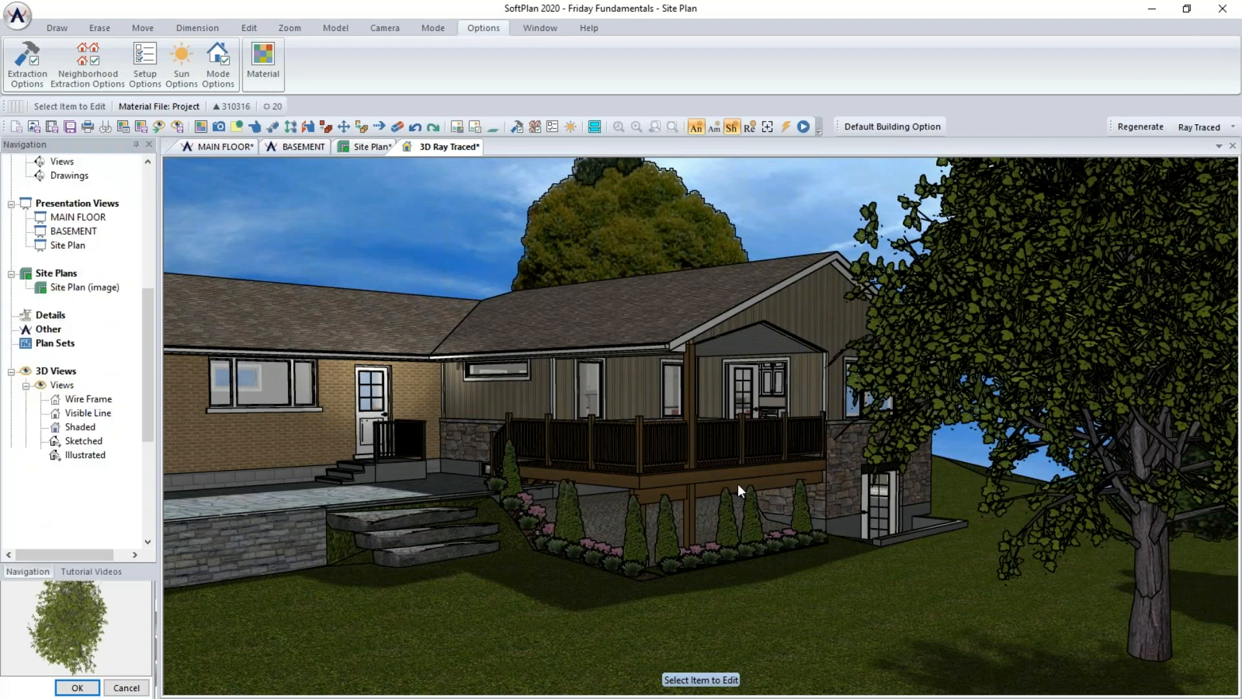
pyautogui.click(1140, 127)
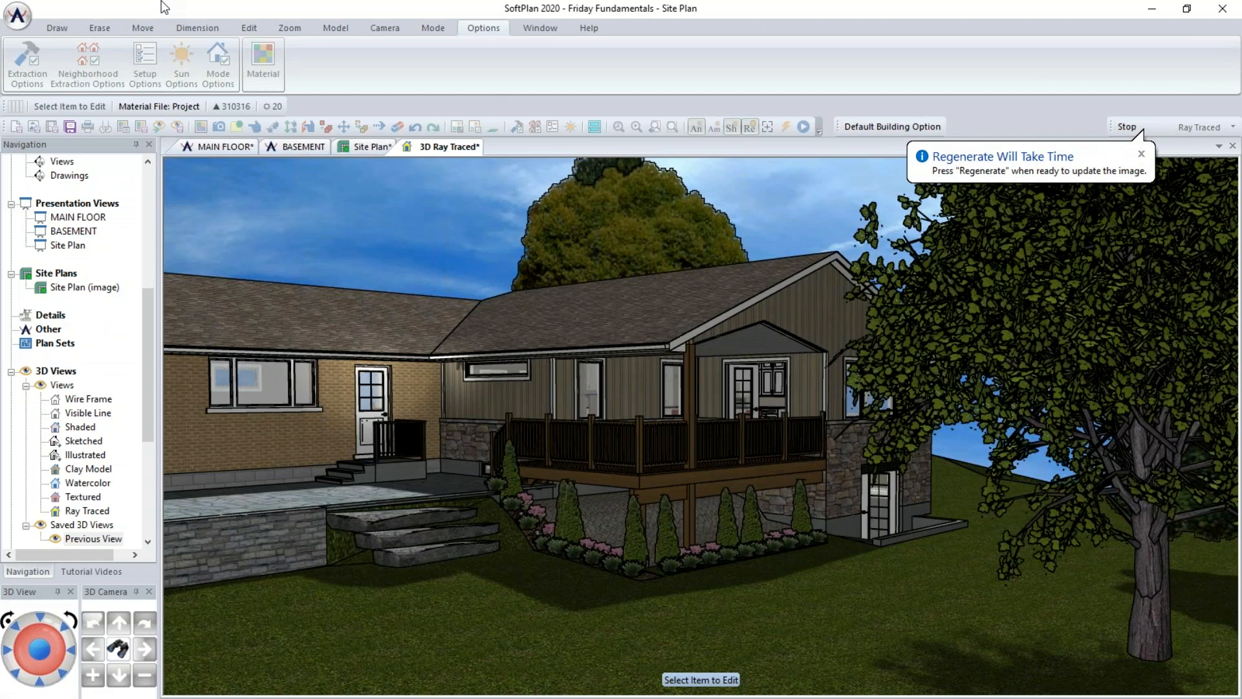